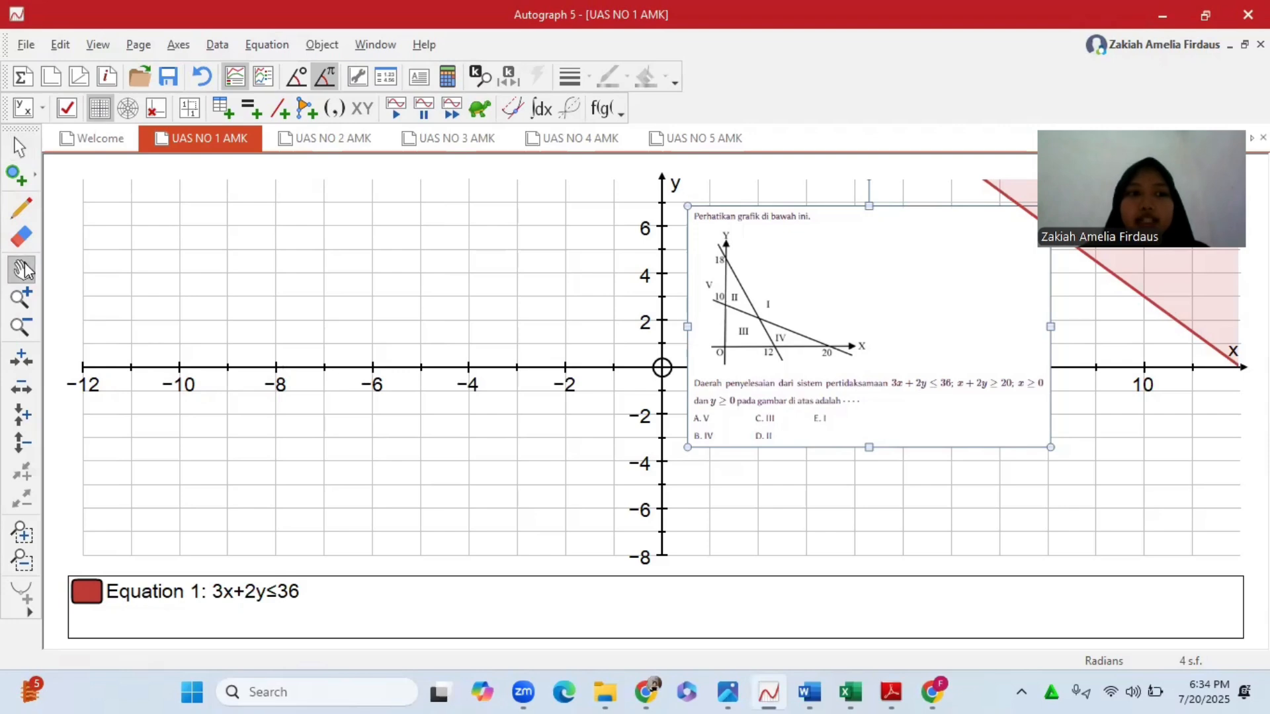
# - Move the question image away from the y-axis onto the shaded side of the 3x+2y≤36 line, leaving the origin area clear
pyautogui.moveTo(577, 341); pyautogui.dragTo(216, 394)
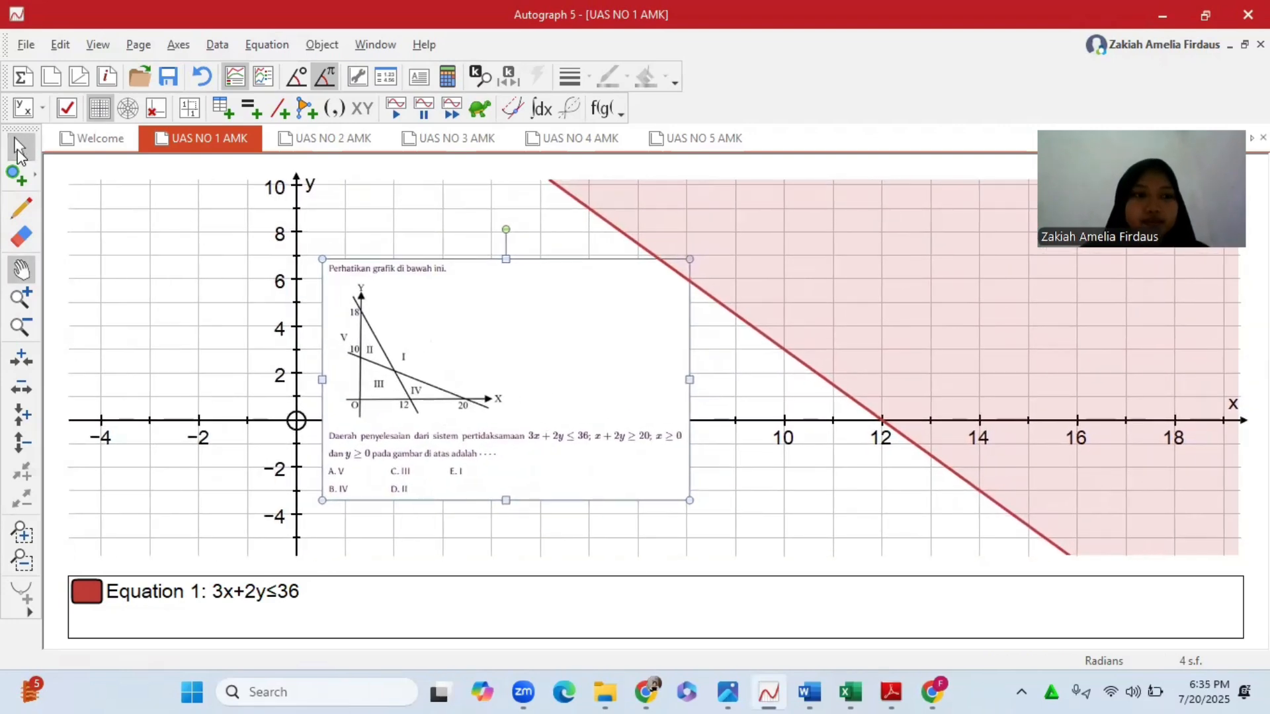
pyautogui.click(20, 149)
pyautogui.moveTo(475, 352); pyautogui.dragTo(856, 308)
pyautogui.click(21, 269)
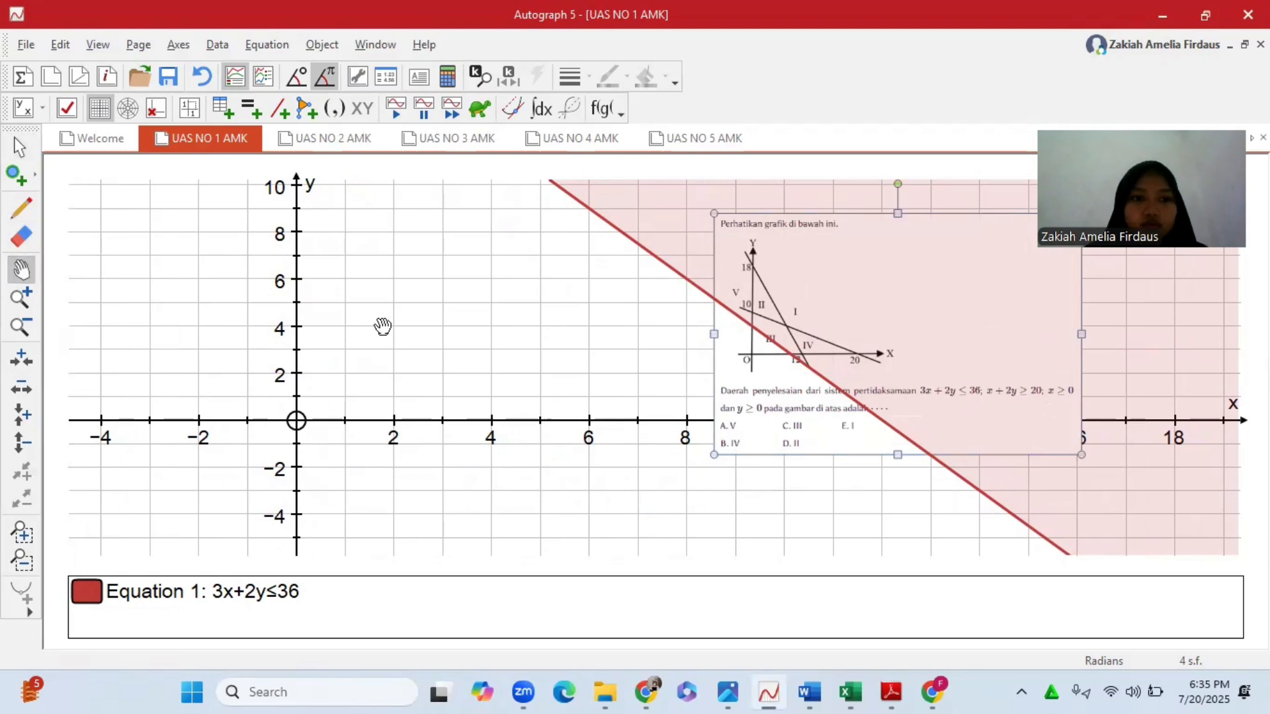
pyautogui.moveTo(376, 326); pyautogui.dragTo(351, 324)
pyautogui.click(19, 147)
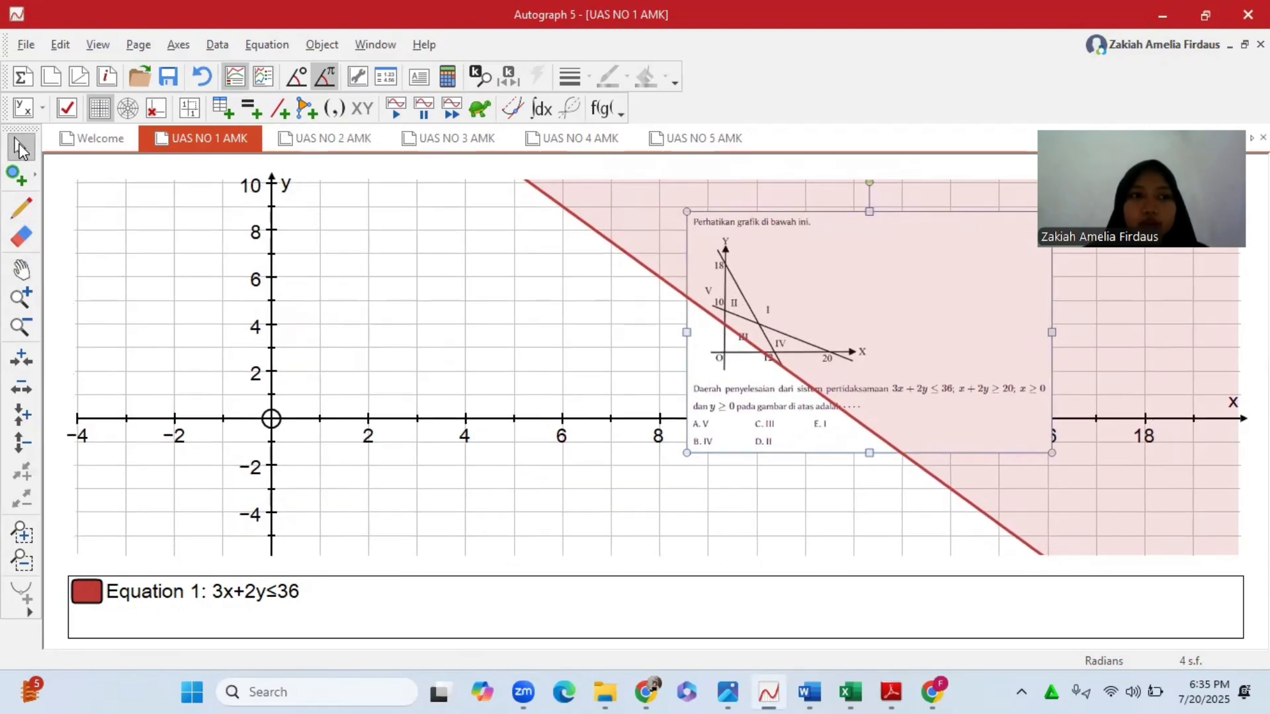
# - Add the inequality x+2y≥20 to the graph
pyautogui.click(249, 116)
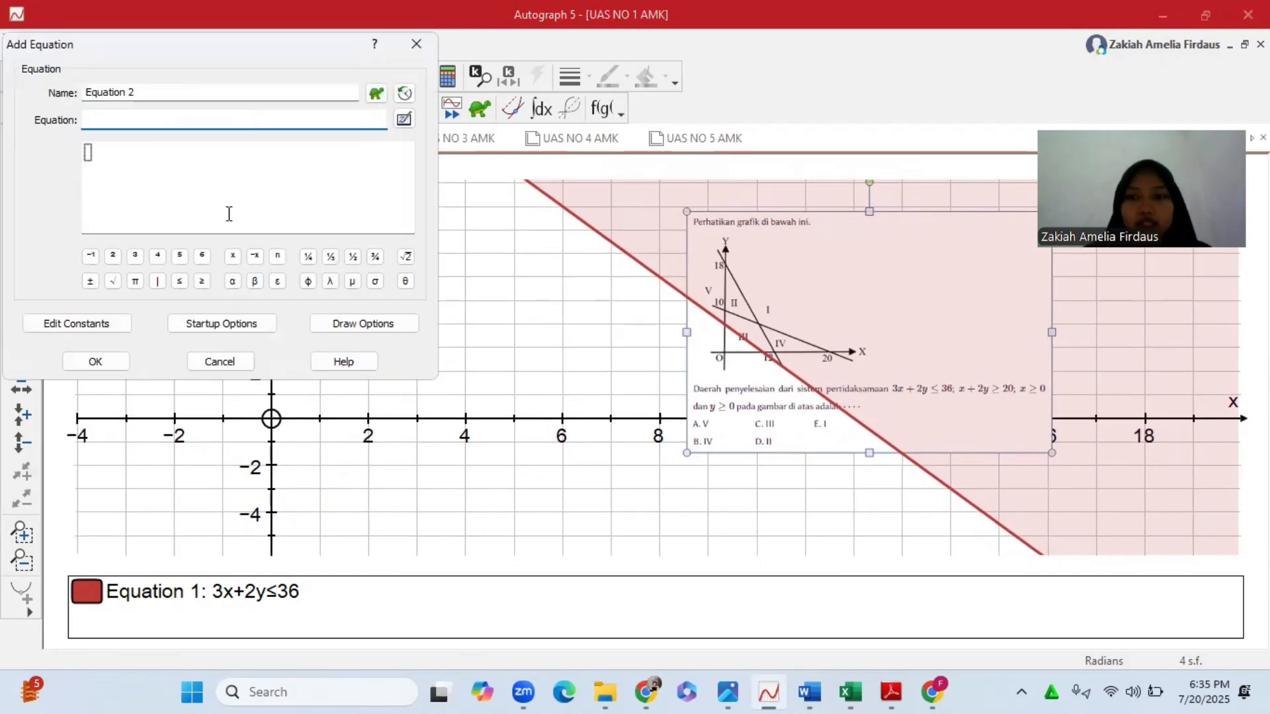
pyautogui.write('x+2y')
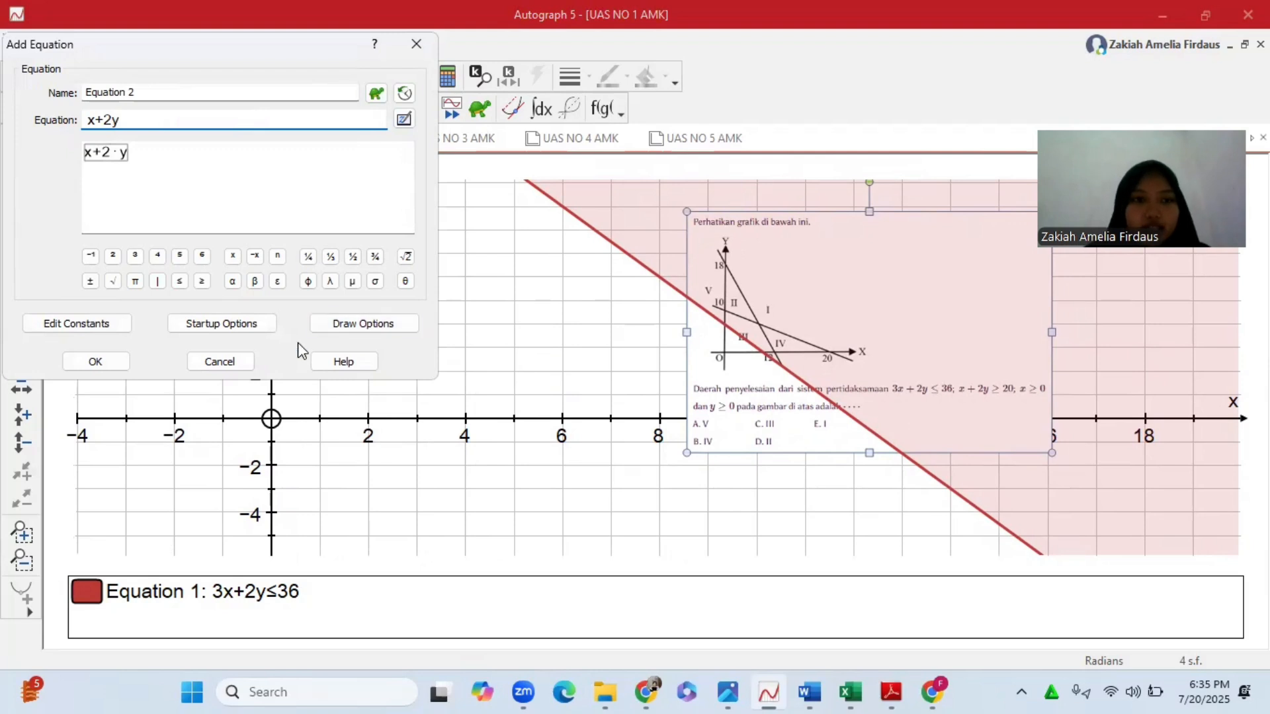
pyautogui.click(202, 281)
pyautogui.write('20')
pyautogui.click(125, 363)
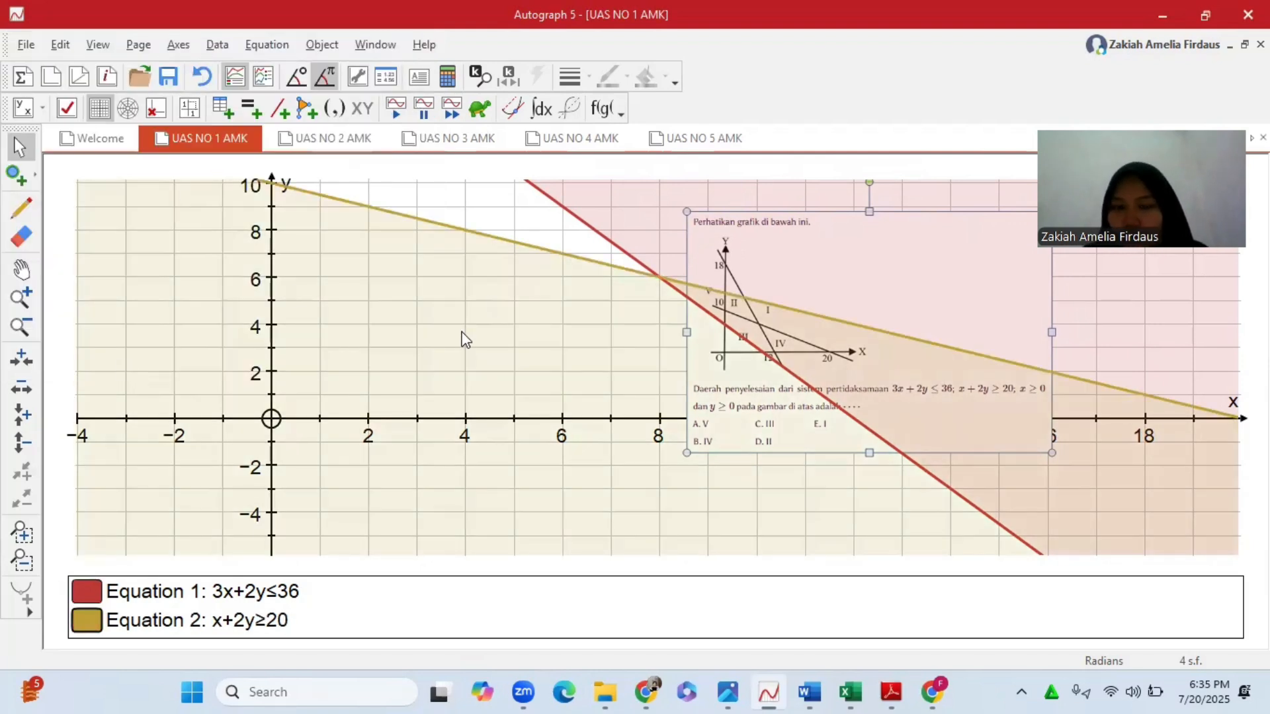
# - Add the inequality x≥0 to the graph
pyautogui.click(250, 108)
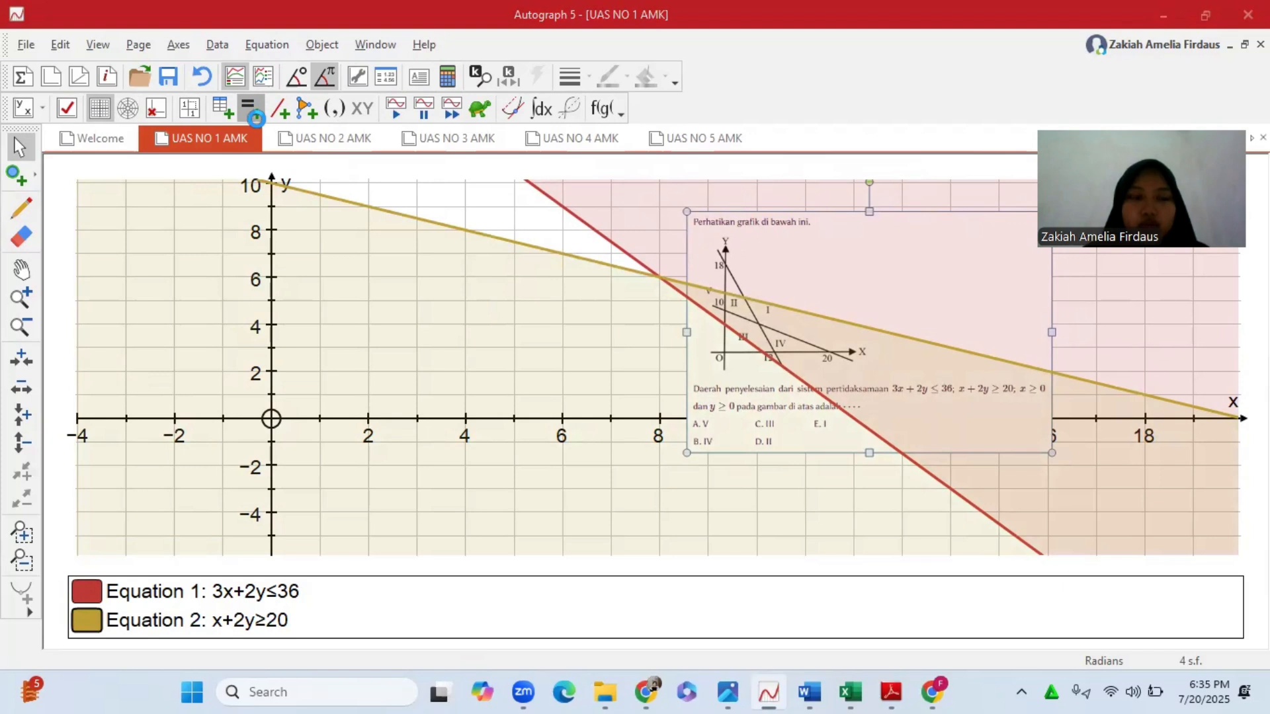
pyautogui.write('x')
pyautogui.click(202, 281)
pyautogui.write('0')
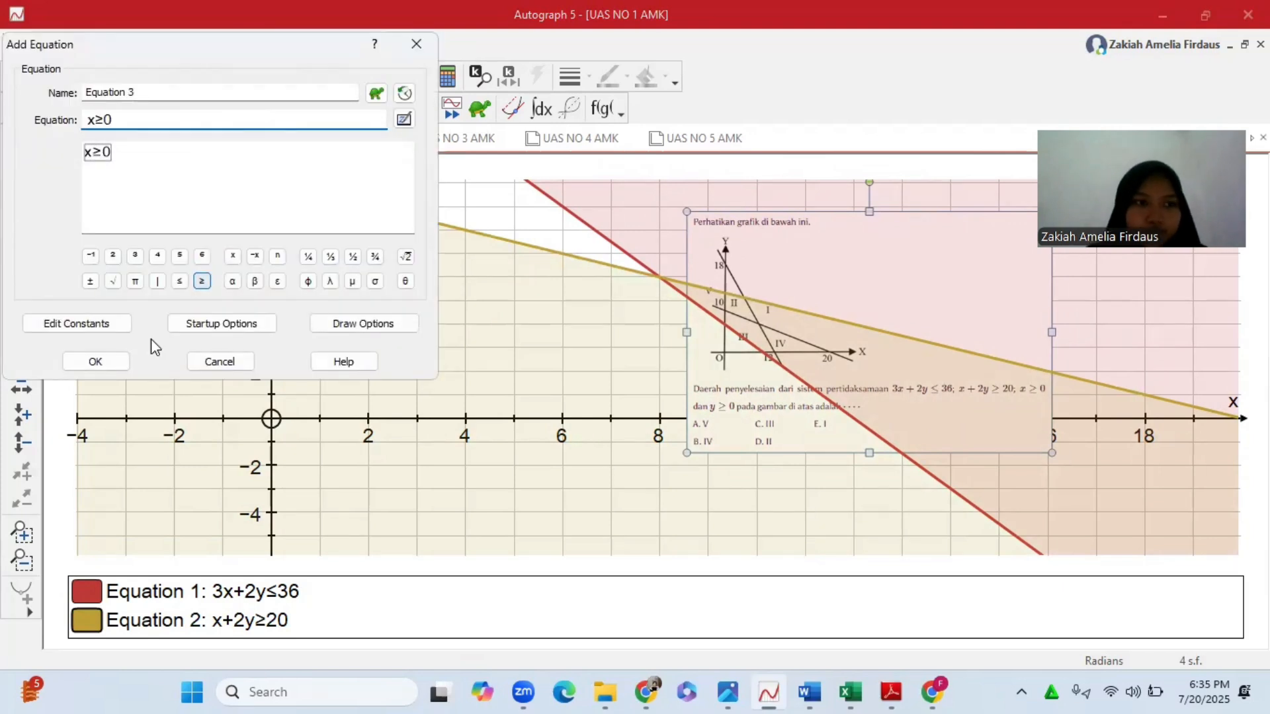
pyautogui.click(97, 362)
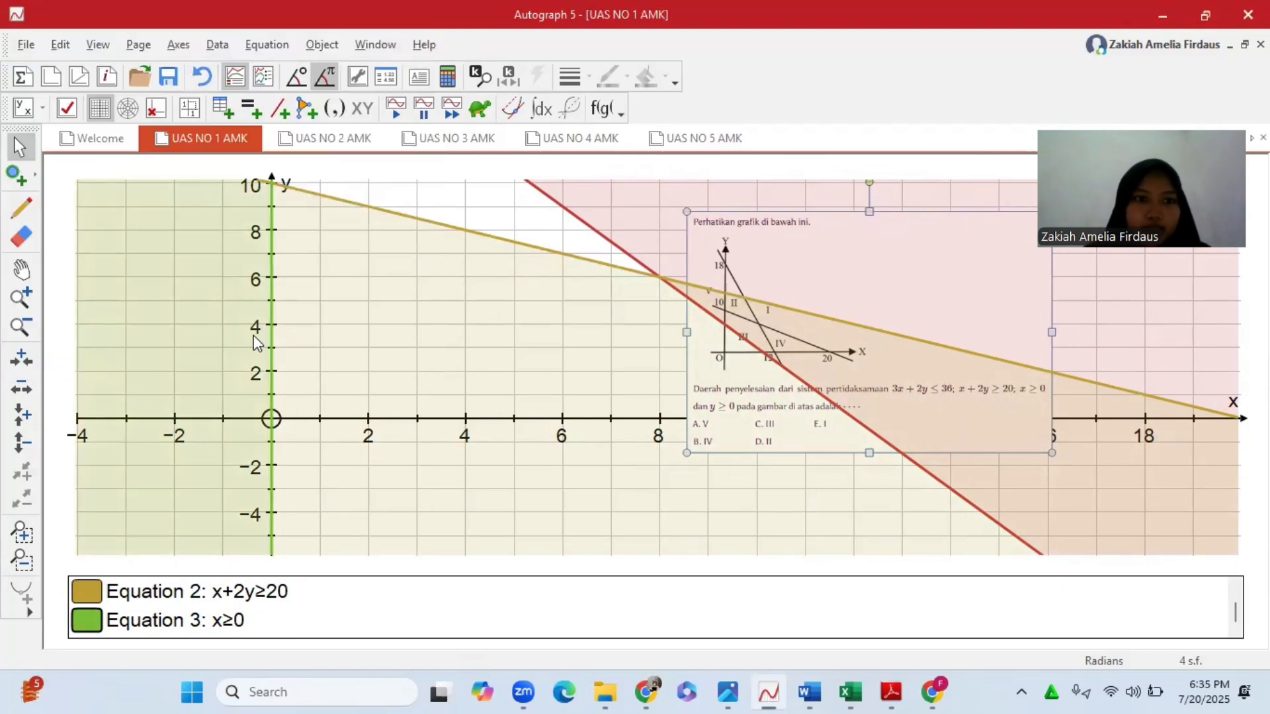
# - Add the inequality y≥0 to the graph
pyautogui.click(250, 108)
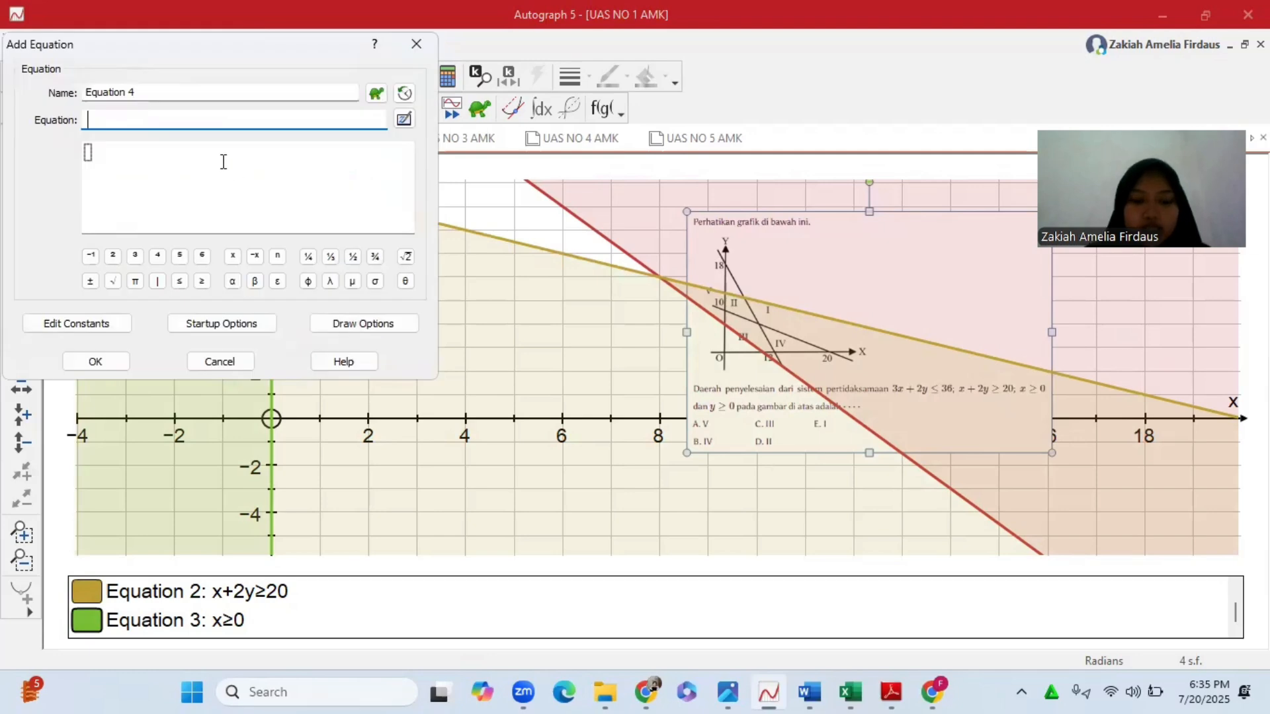
pyautogui.write('y')
pyautogui.click(202, 281)
pyautogui.write('0')
pyautogui.click(121, 363)
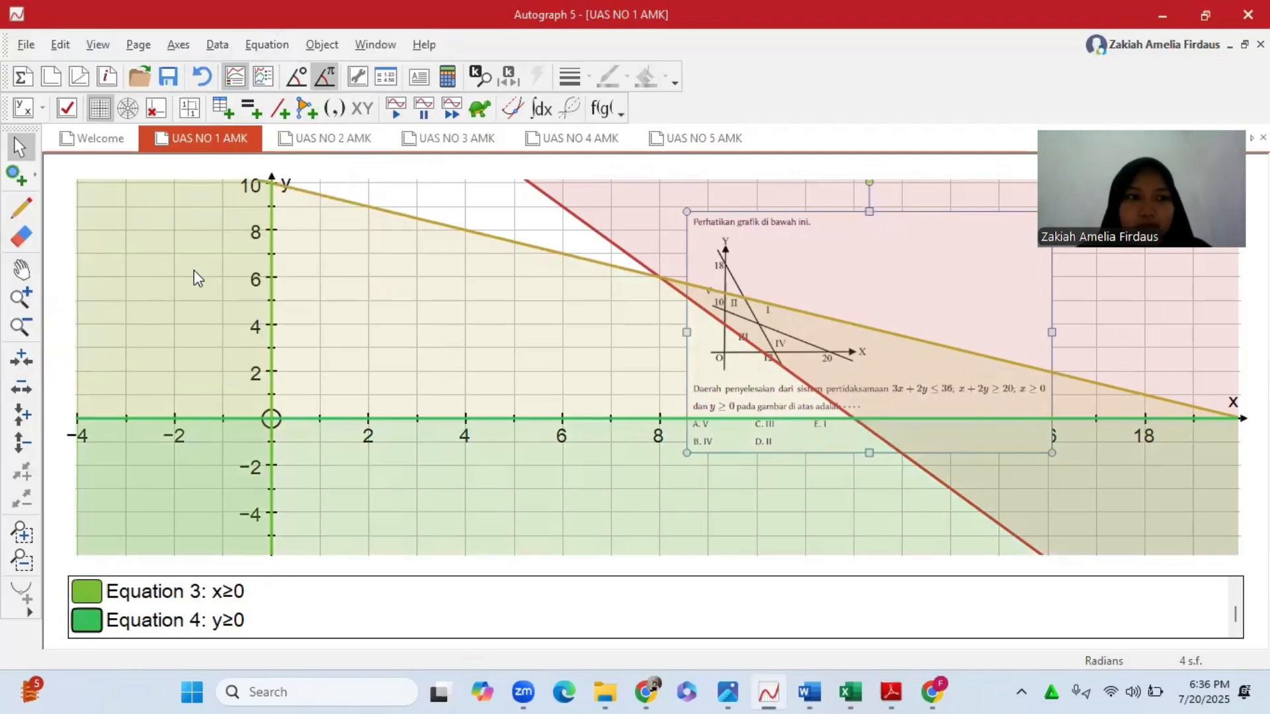
# - Enlarge the question image and place it high in the first quadrant, between about x = 15 and x = 26, clear of the unshaded triangle
pyautogui.click(21, 269)
pyautogui.moveTo(402, 325); pyautogui.dragTo(420, 428)
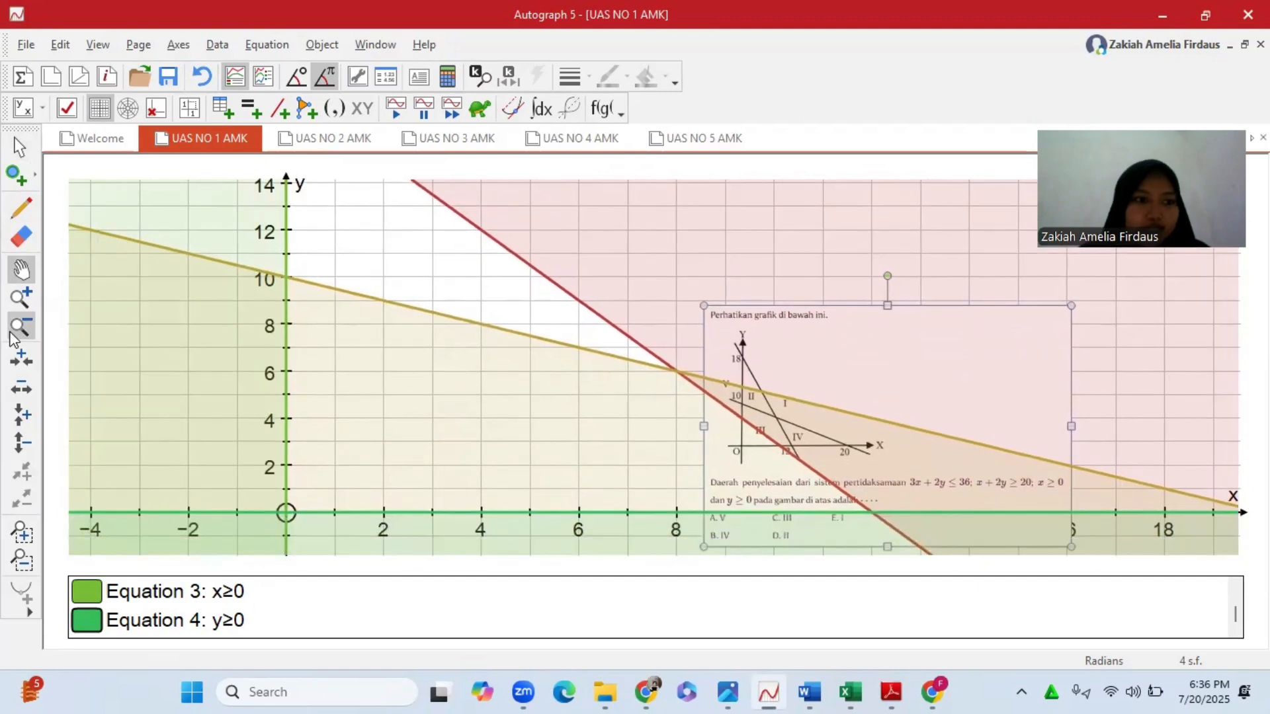
pyautogui.click(21, 326)
pyautogui.click(286, 512)
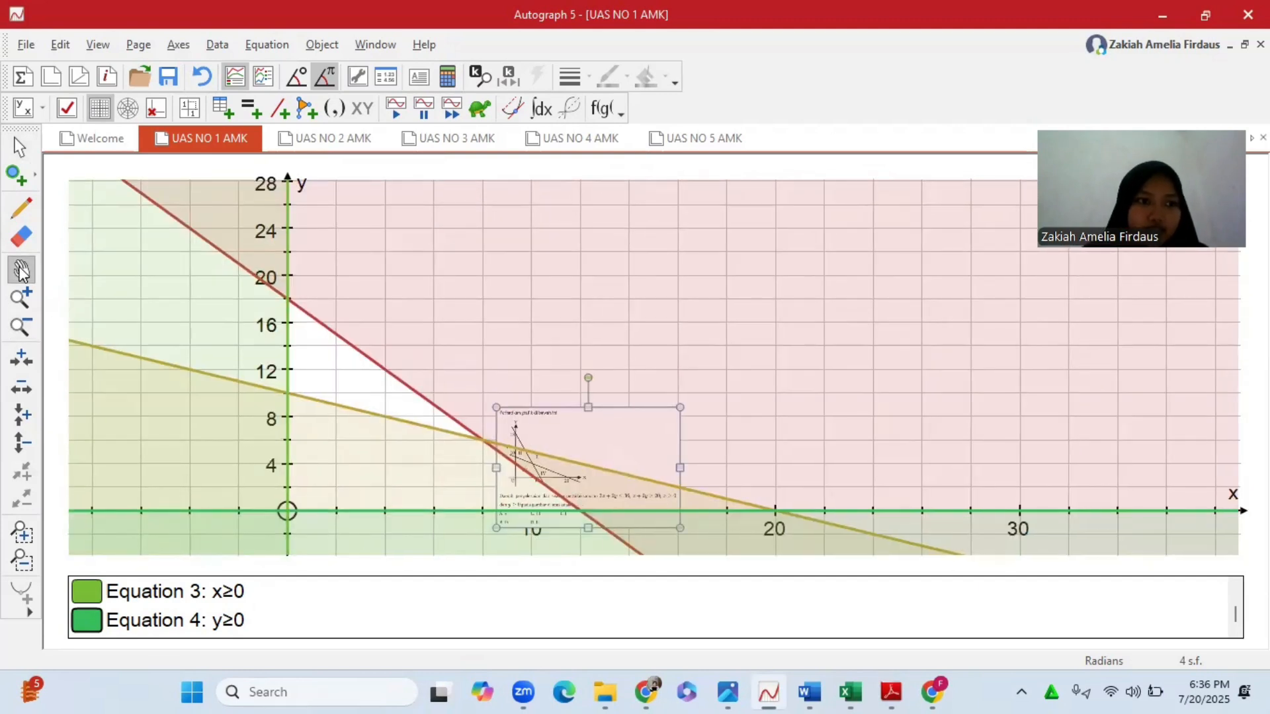
pyautogui.click(20, 146)
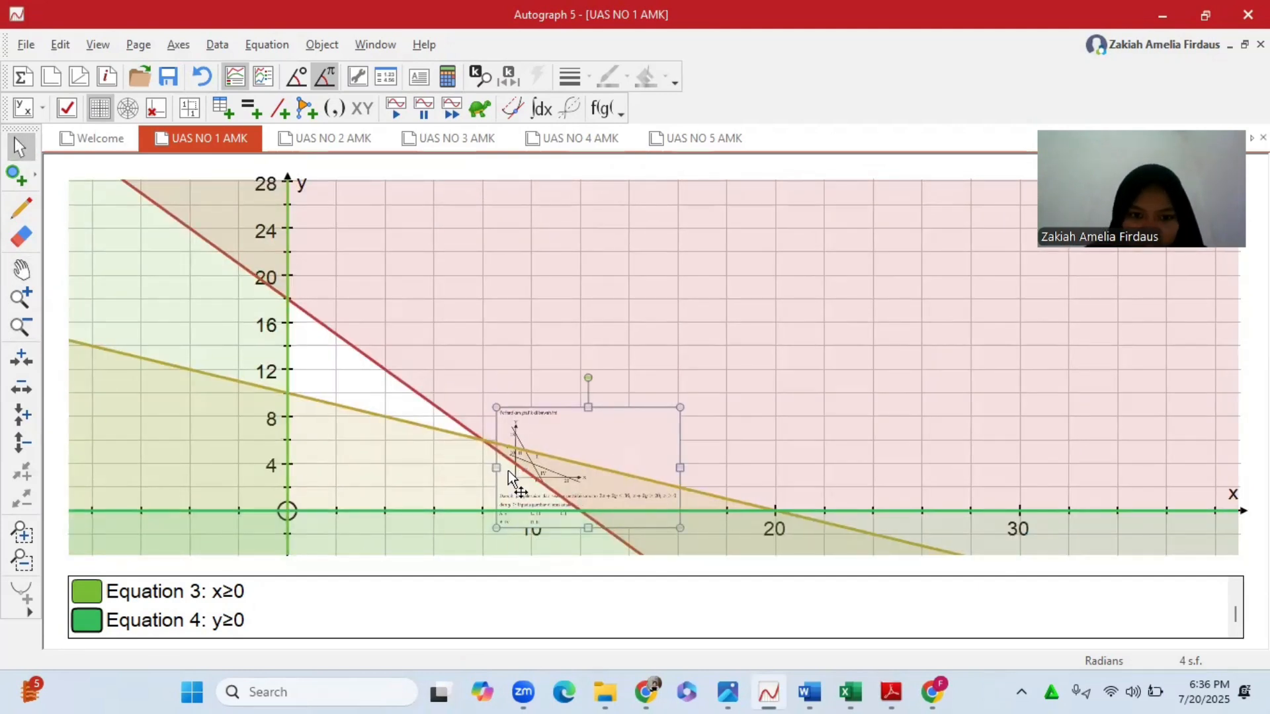
pyautogui.moveTo(545, 441); pyautogui.dragTo(148, 225)
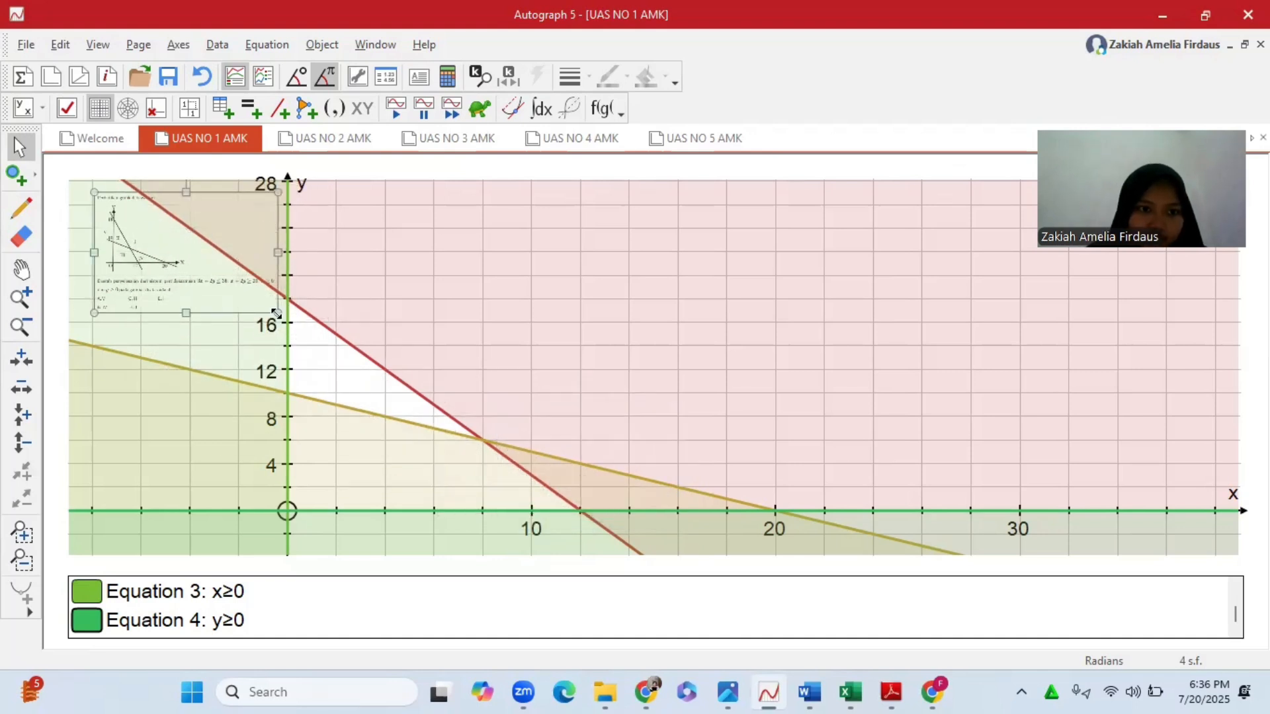
pyautogui.moveTo(281, 314); pyautogui.dragTo(369, 373)
pyautogui.moveTo(228, 281); pyautogui.dragTo(780, 283)
pyautogui.click(337, 361)
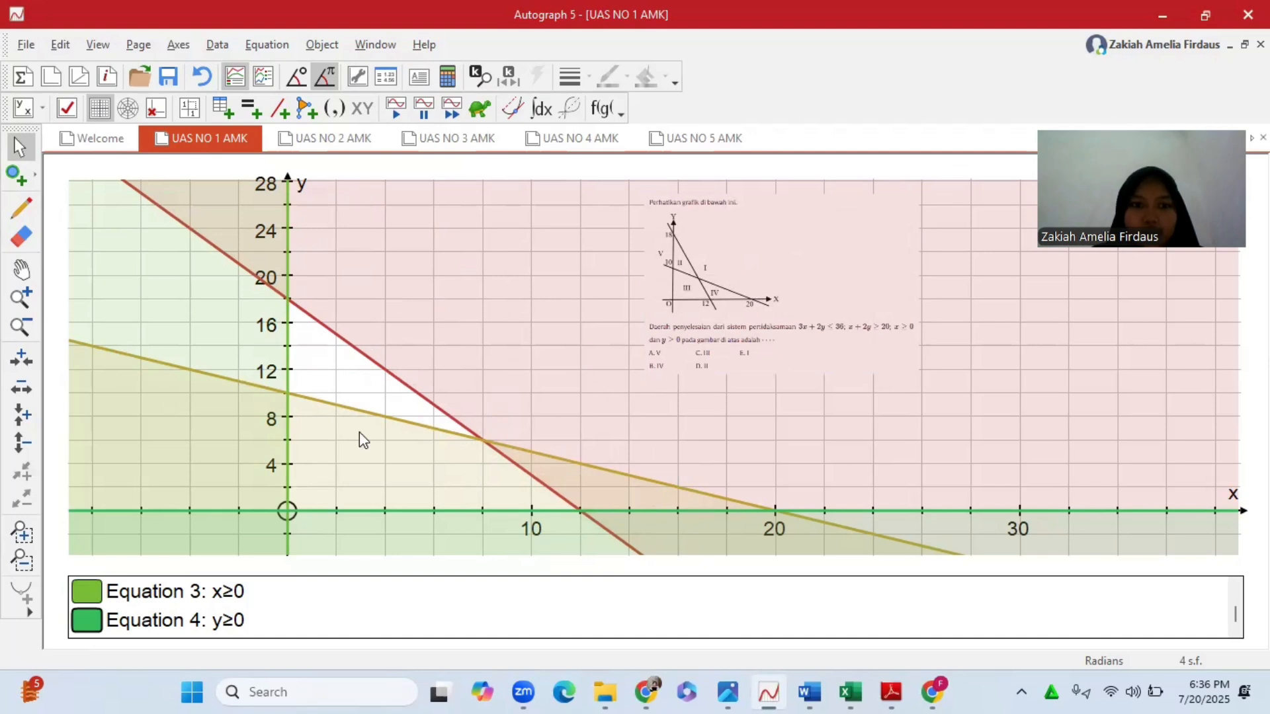
# - Solve for the intersection point of the 3x+2y≤36 and x≥0 boundary lines
pyautogui.click(354, 348)
pyautogui.keyDown('shift'); pyautogui.click(286, 393); pyautogui.keyUp('shift')
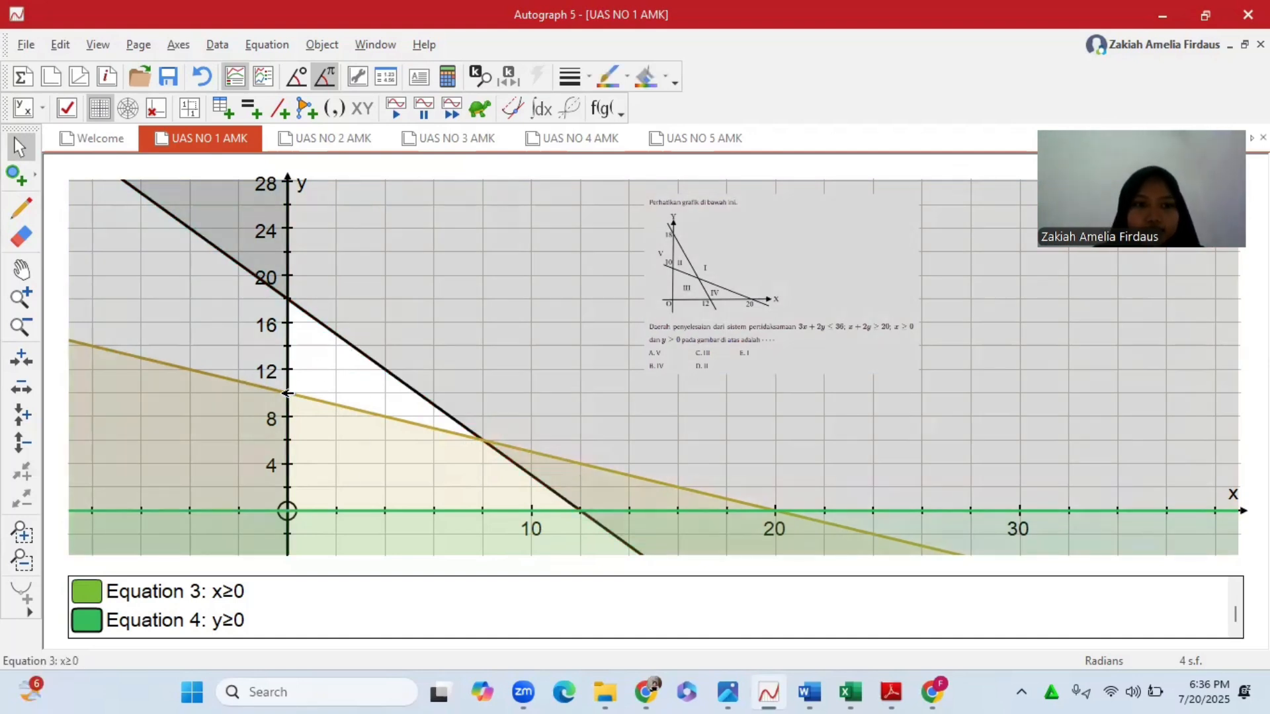
pyautogui.rightClick(285, 393)
pyautogui.moveTo(371, 341)
pyautogui.click(529, 342)
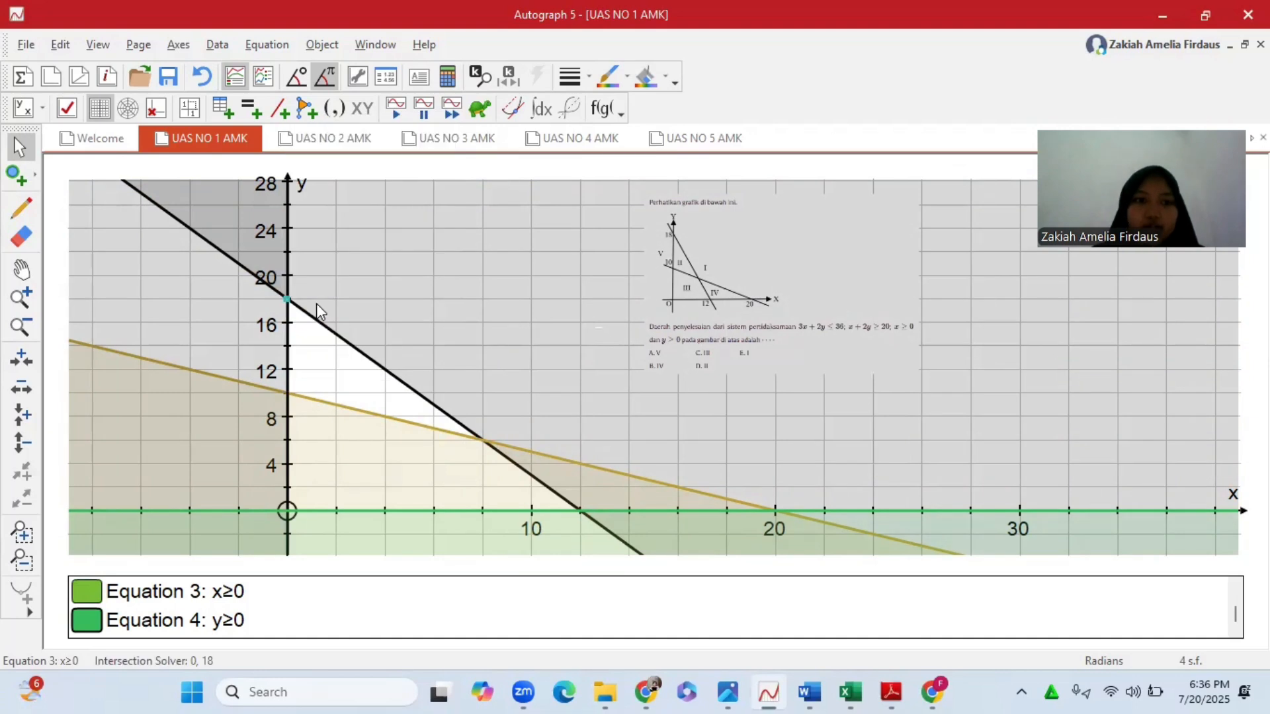
# - Add a text box with the coordinates of the intersection point on the y-axis and place it just above that point
pyautogui.rightClick(289, 302)
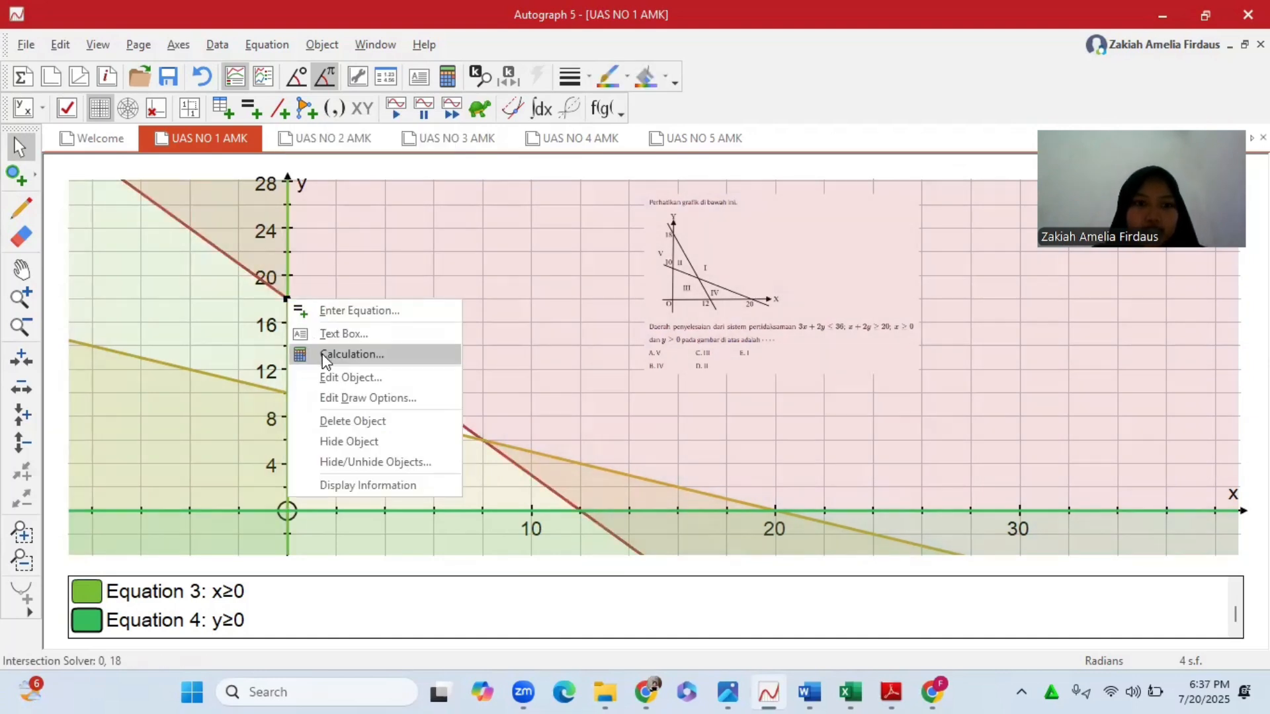
pyautogui.click(326, 332)
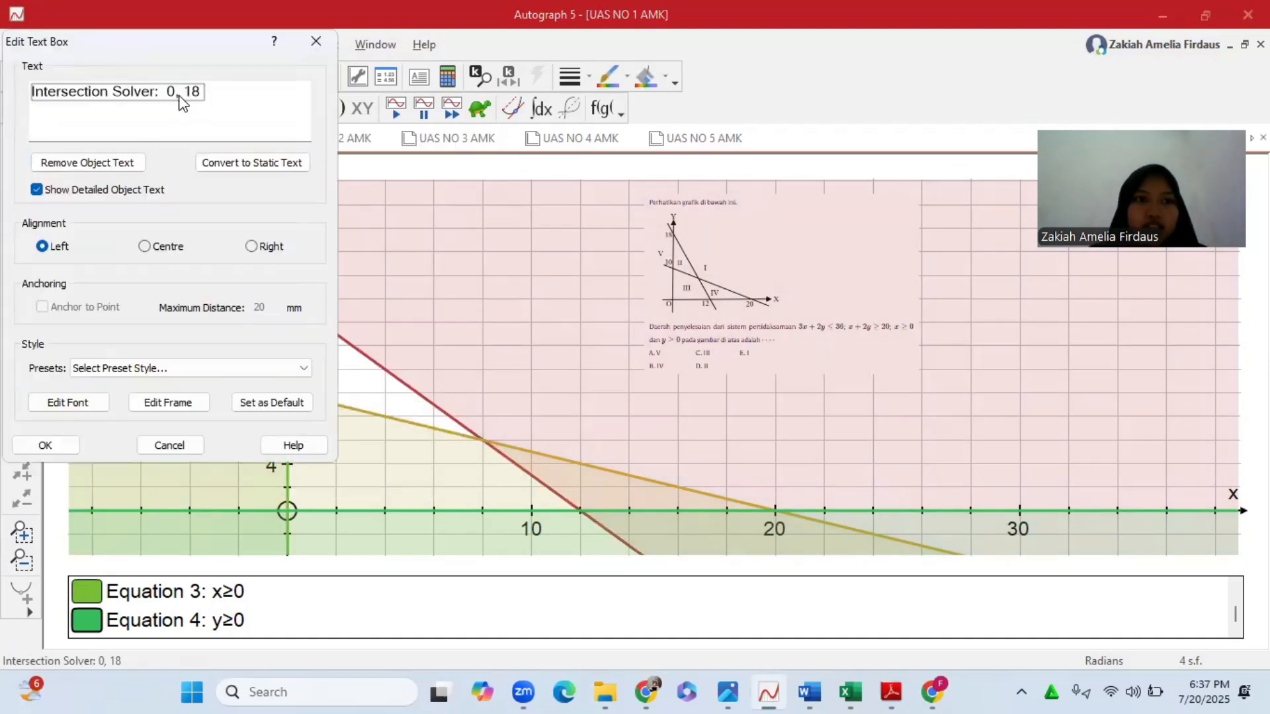
pyautogui.click(45, 446)
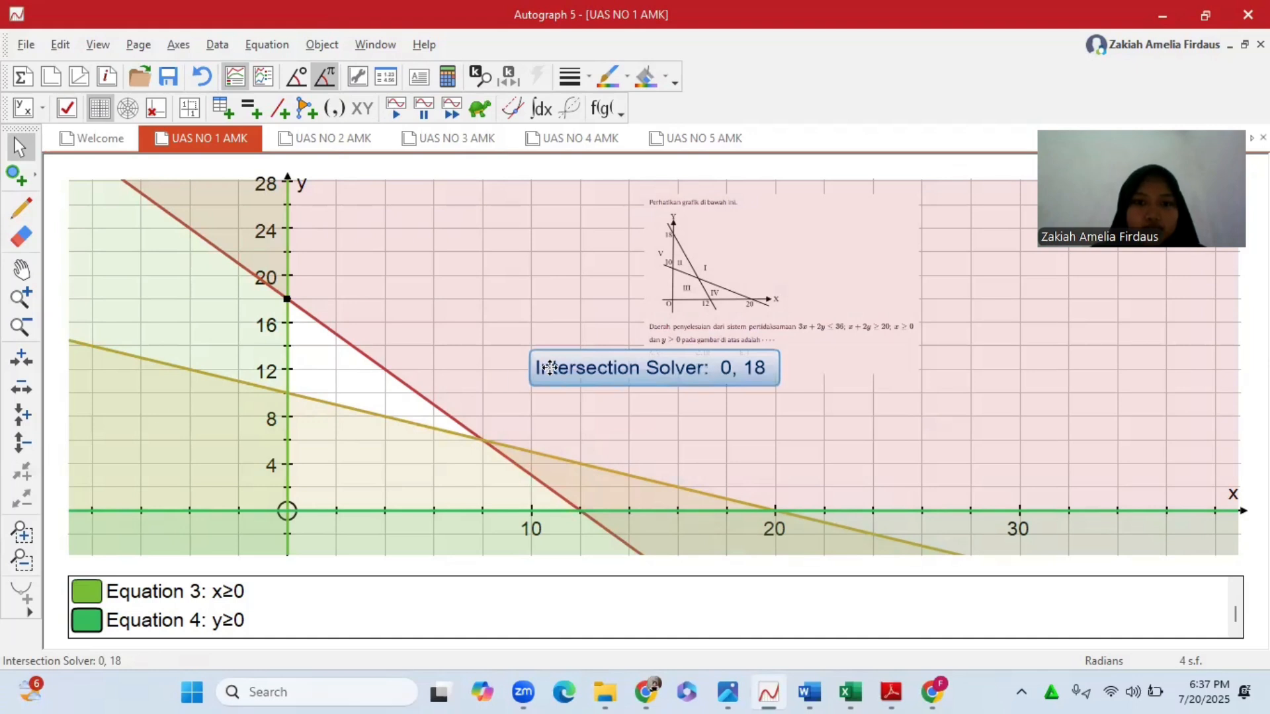
pyautogui.moveTo(549, 368); pyautogui.dragTo(425, 249)
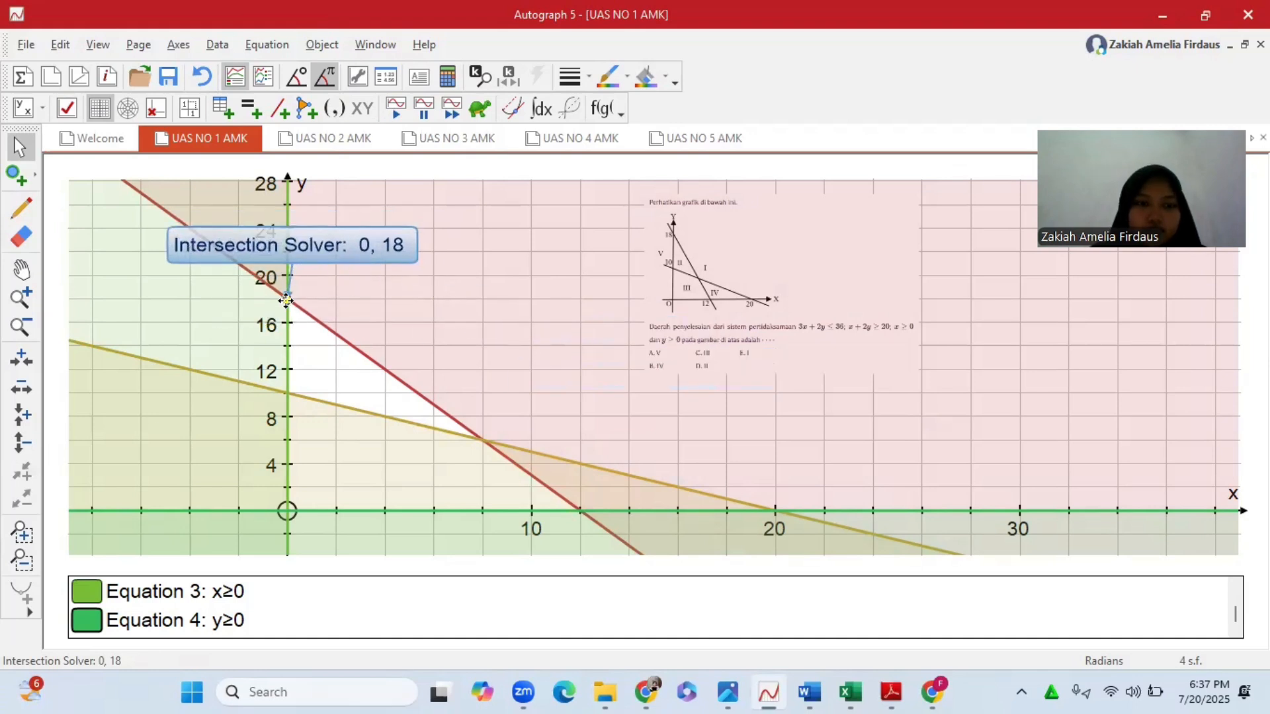
pyautogui.click(446, 275)
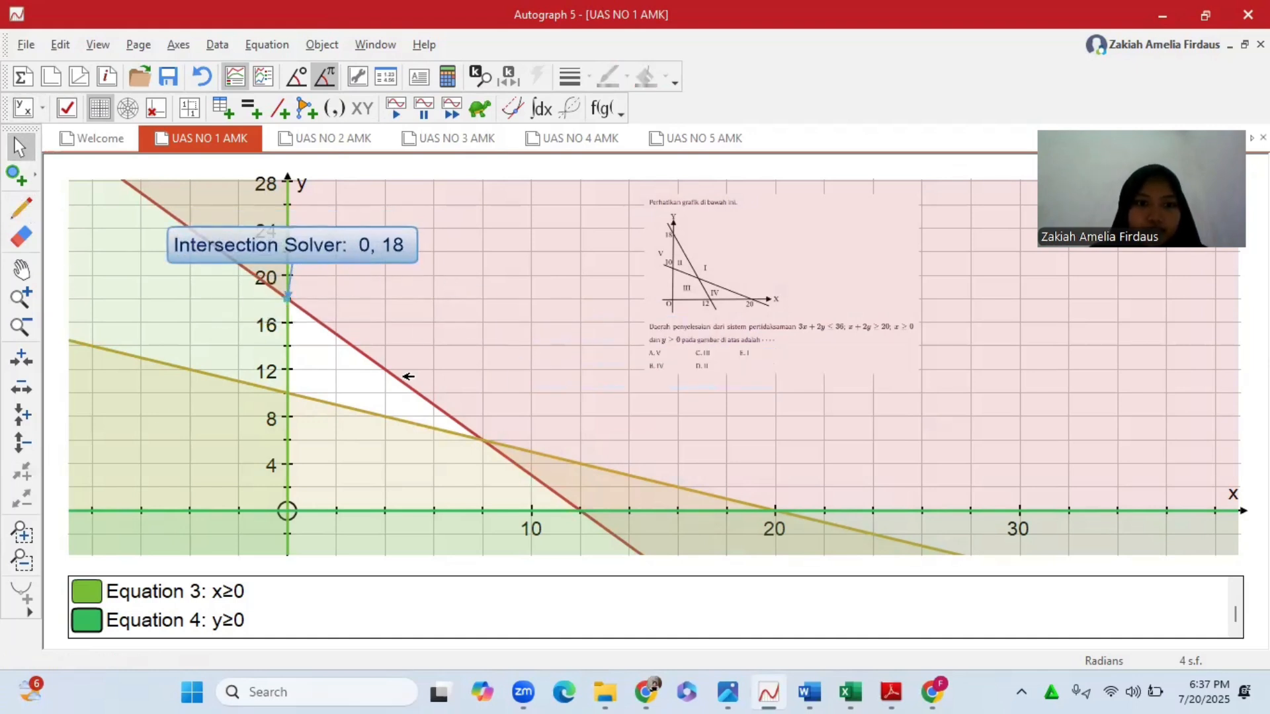
# - Solve for the intersection point of the 3x+2y≤36 and x+2y≥20 boundary lines
pyautogui.click(421, 388)
pyautogui.click(459, 434)
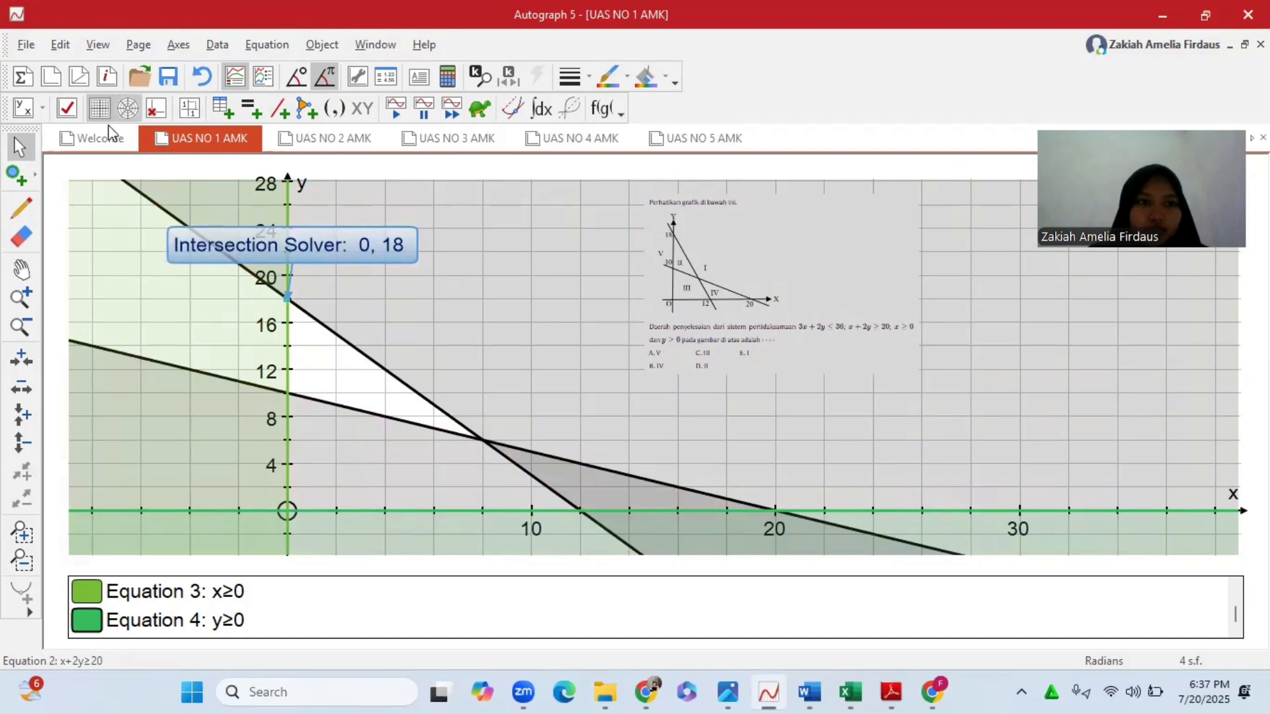
pyautogui.rightClick(486, 444)
pyautogui.moveTo(526, 395)
pyautogui.click(679, 390)
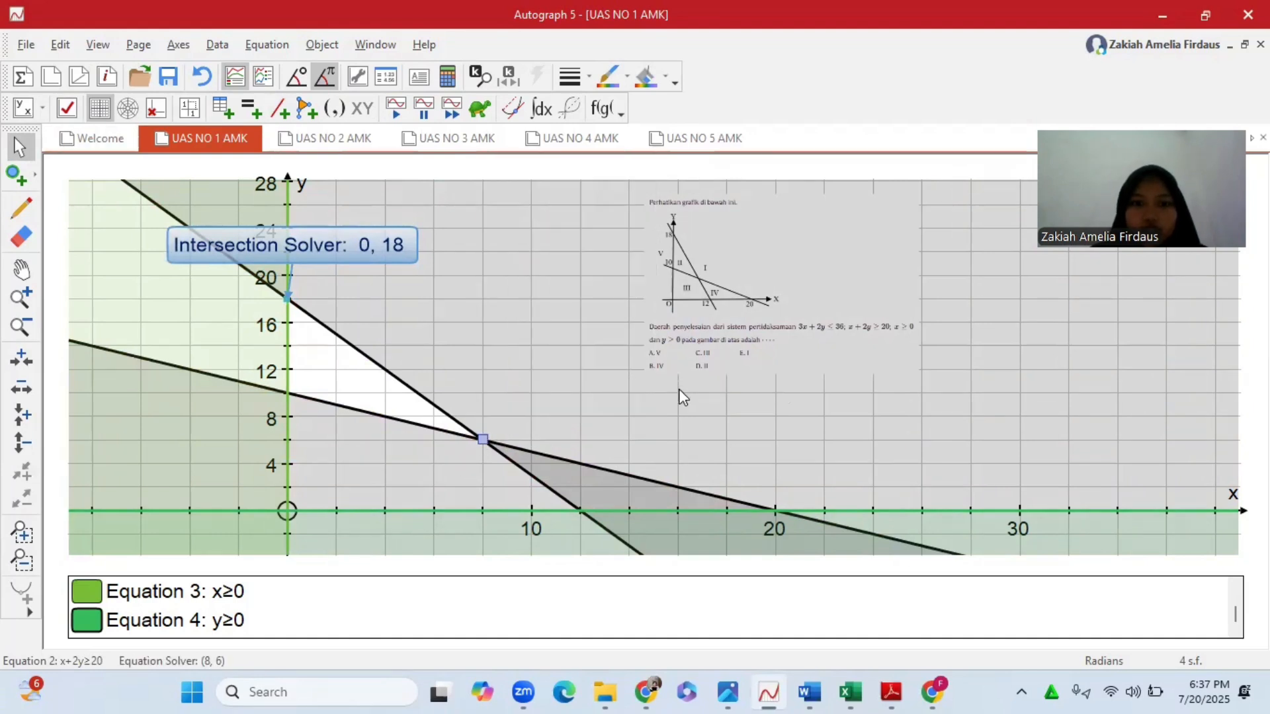
# - Add a text box with the solution where the red and gold lines cross, place it above the point and attach its pointer there
pyautogui.click(483, 439)
pyautogui.rightClick(483, 439)
pyautogui.click(526, 470)
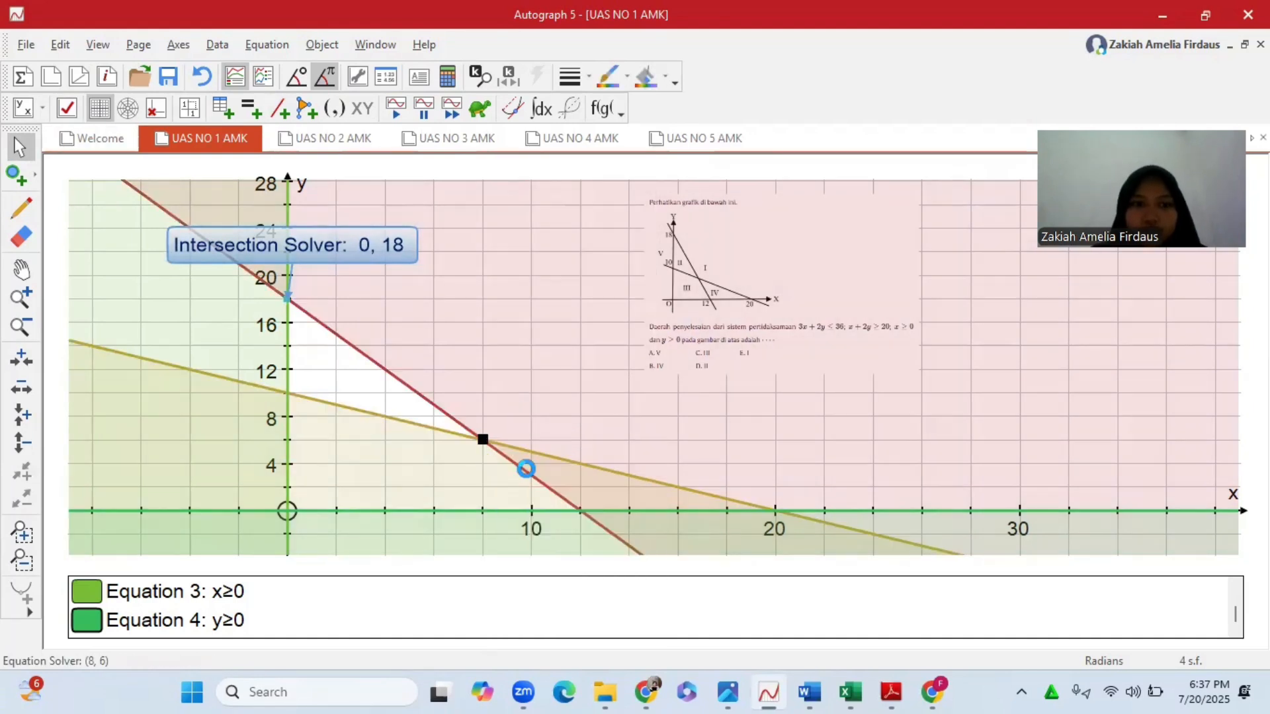
pyautogui.click(68, 453)
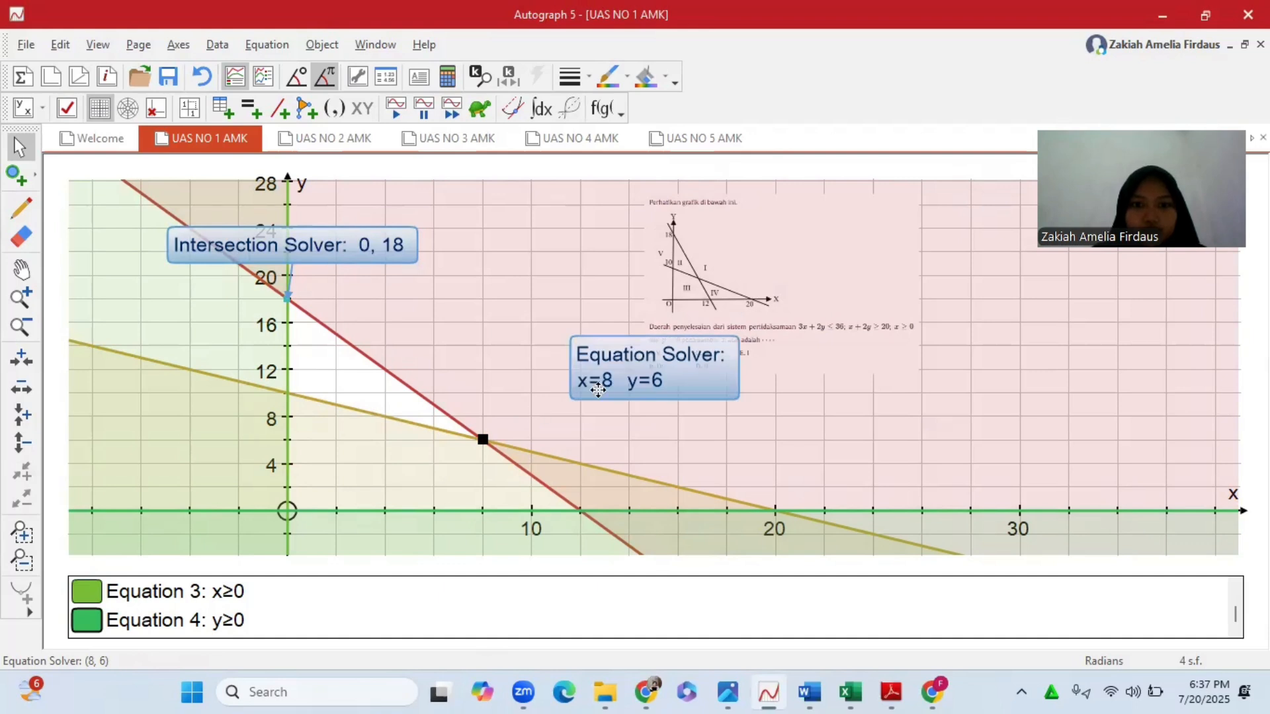
pyautogui.moveTo(588, 384); pyautogui.dragTo(460, 394)
pyautogui.moveTo(613, 408); pyautogui.dragTo(482, 438)
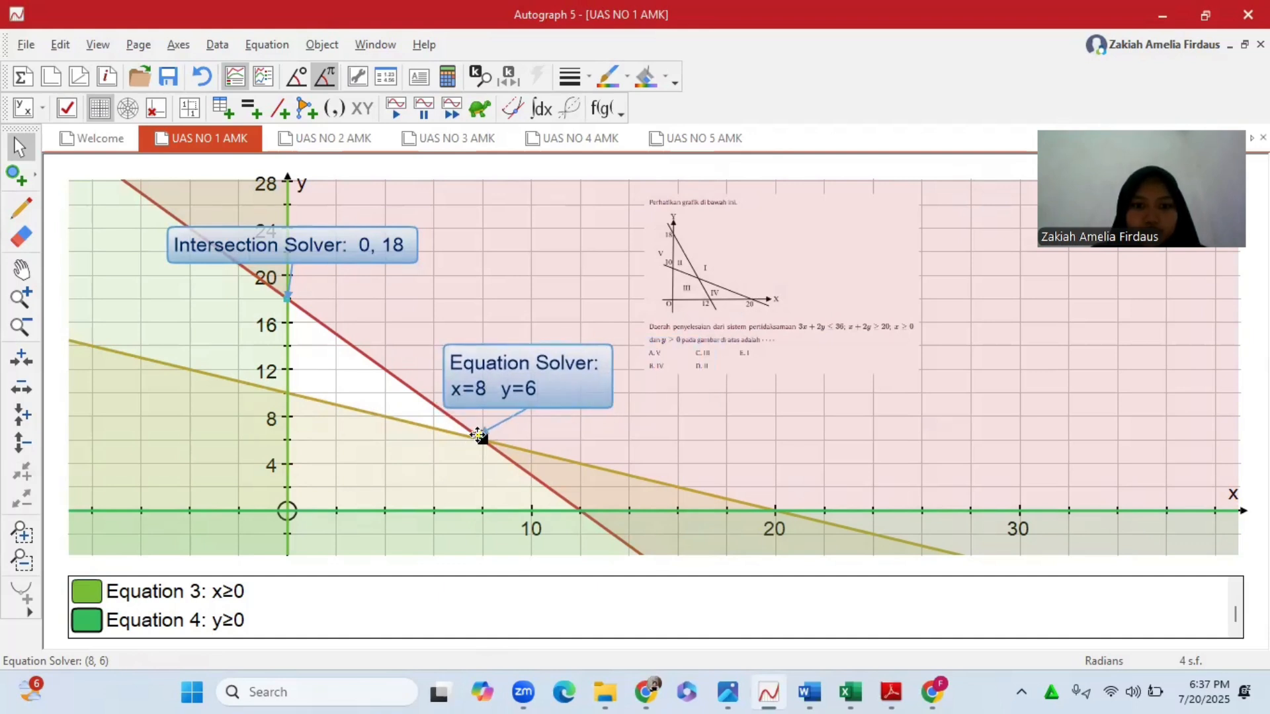
pyautogui.click(506, 303)
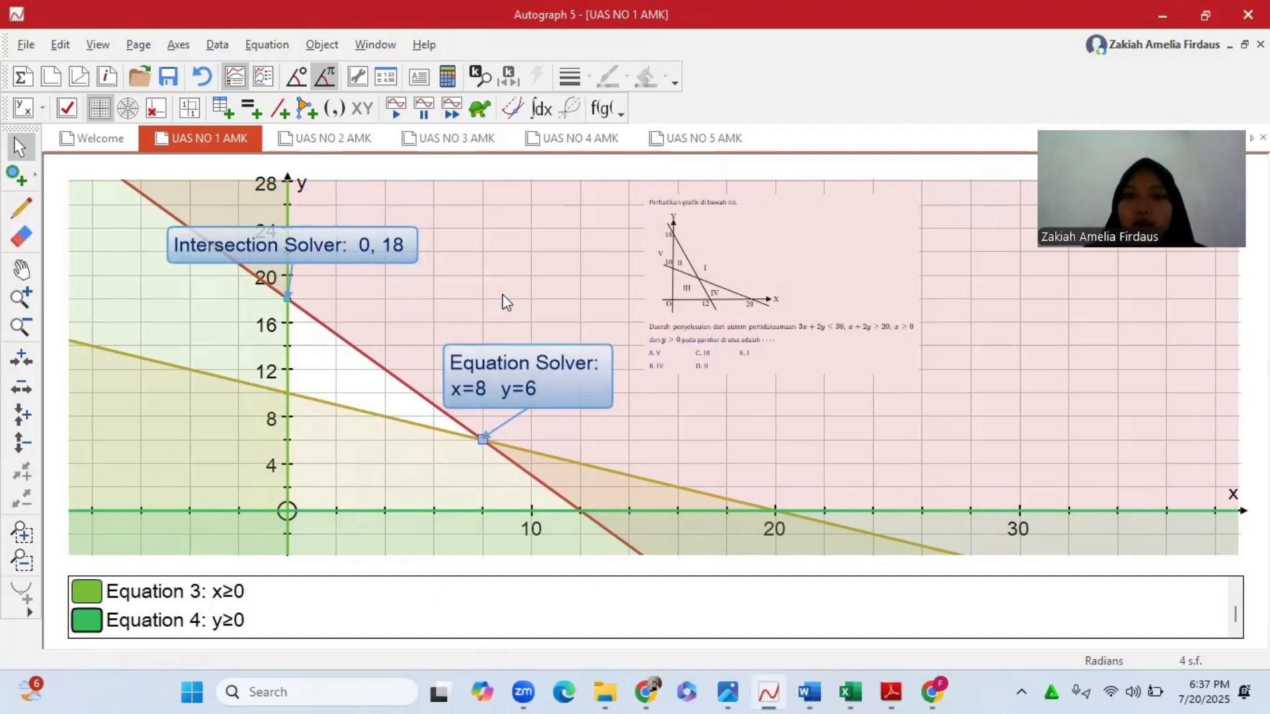
# - Handwrite the region labels I above the red line, II in the unshaded triangle, III near the origin and IV between the lines above the x-axis
pyautogui.click(14, 214)
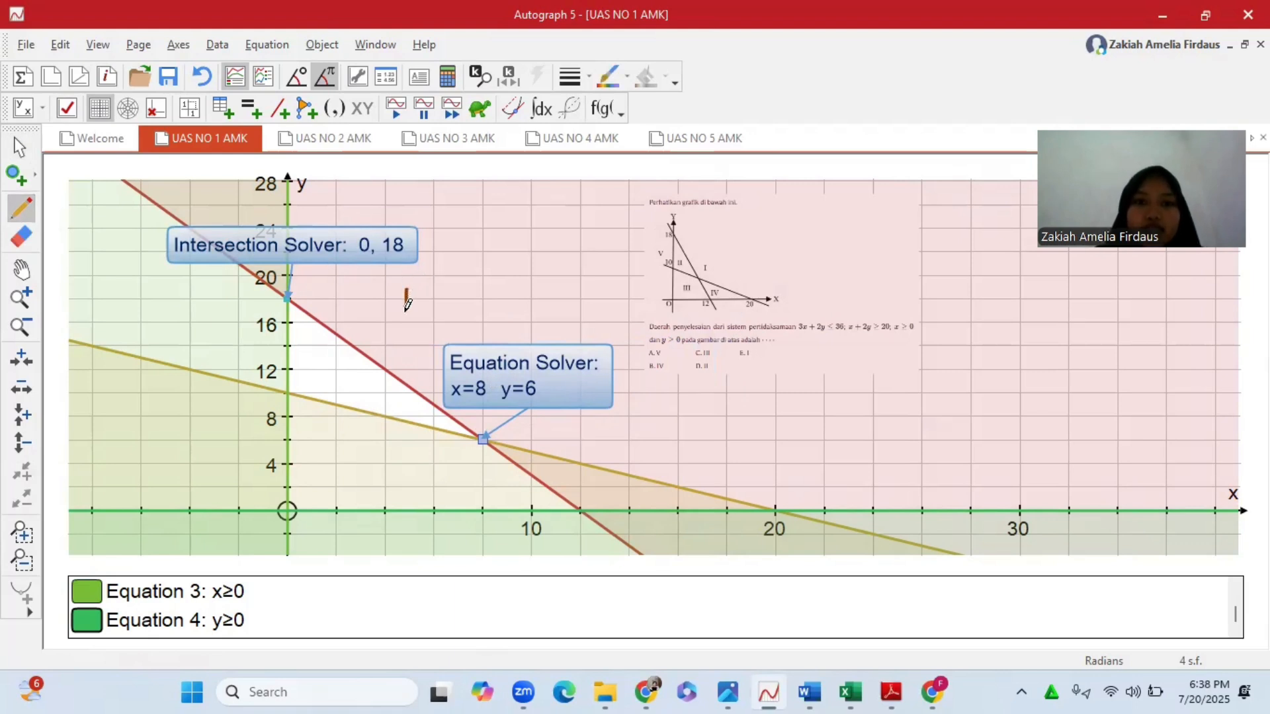
pyautogui.moveTo(406, 304); pyautogui.dragTo(406, 321)
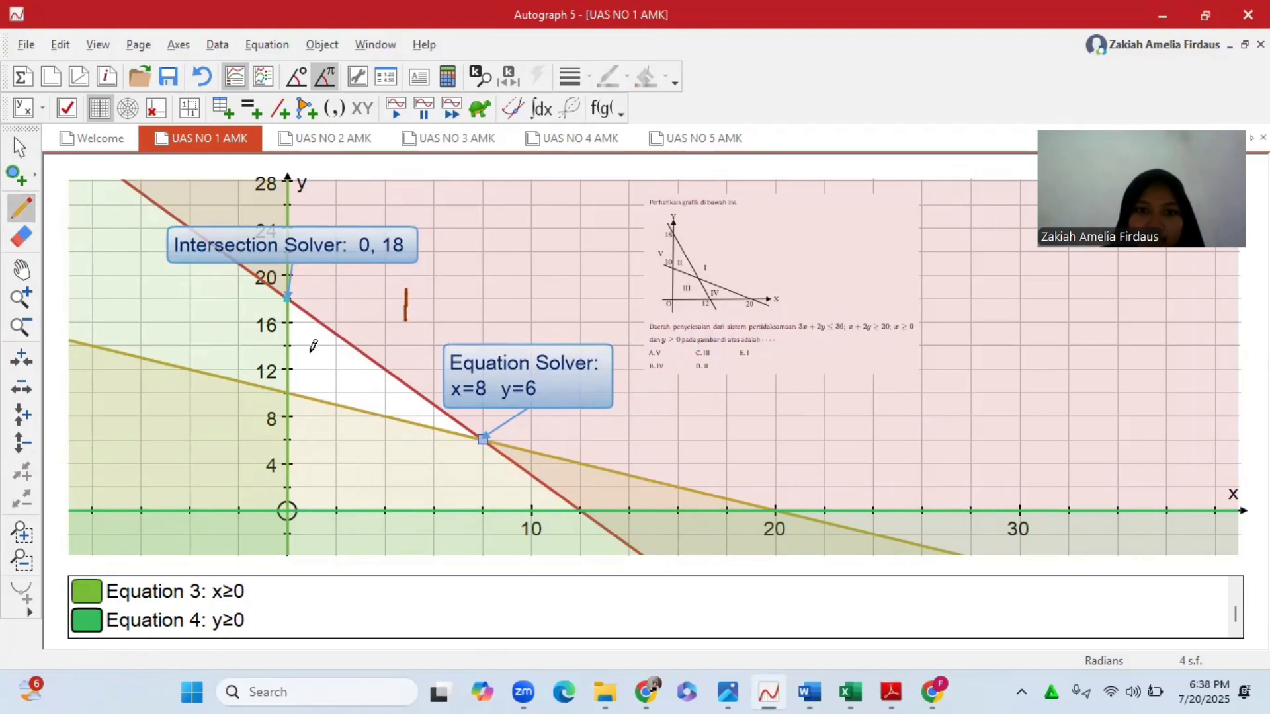
pyautogui.moveTo(315, 347); pyautogui.dragTo(325, 372)
pyautogui.moveTo(347, 462); pyautogui.dragTo(362, 494)
pyautogui.moveTo(594, 473)
pyautogui.mouseDown()
pyautogui.moveTo(597, 495)
pyautogui.moveTo(624, 479)
pyautogui.mouseUp()
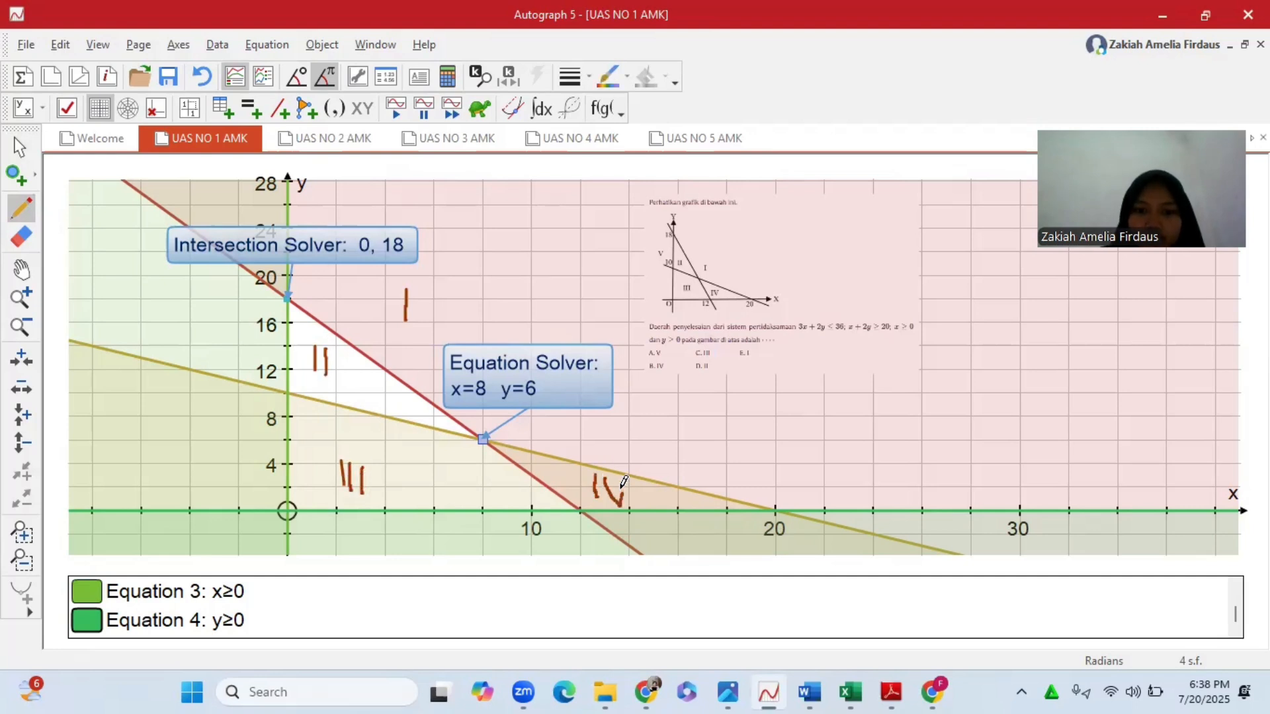
pyautogui.click(21, 148)
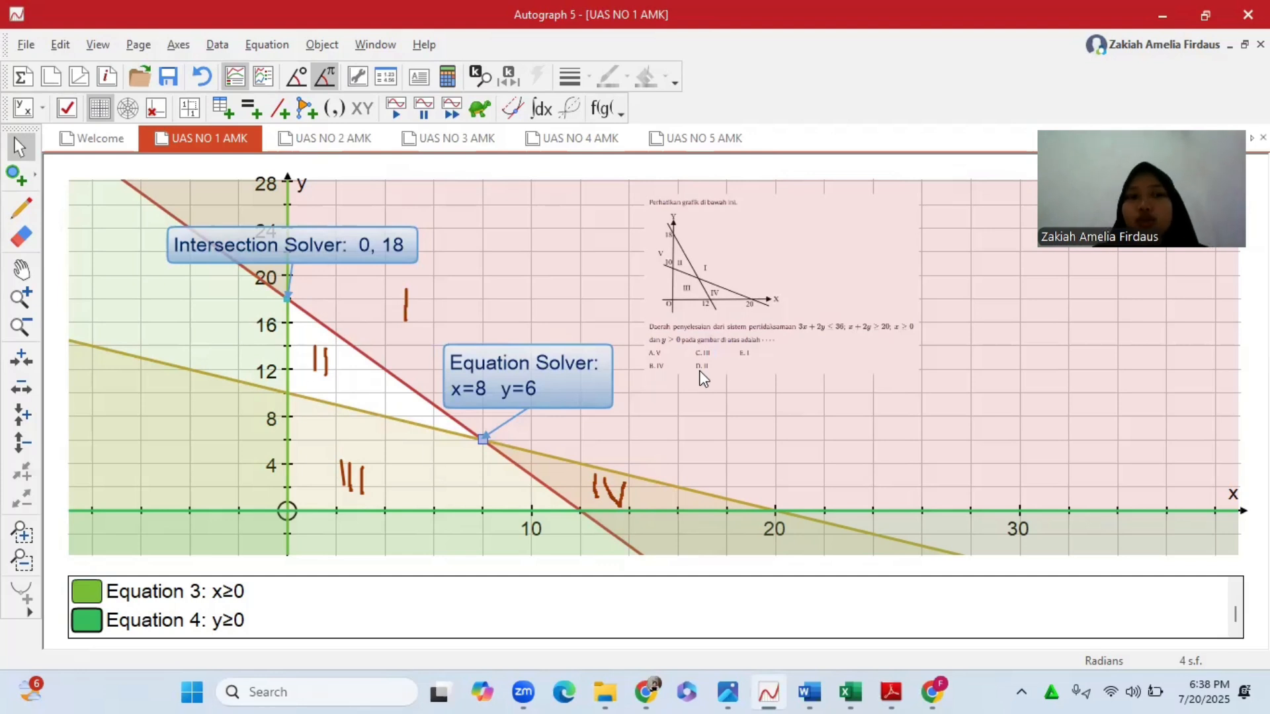
# - Switch to the UAS NO 2 AMK page and enlarge its question image until it reaches about x = -2
pyautogui.click(357, 145)
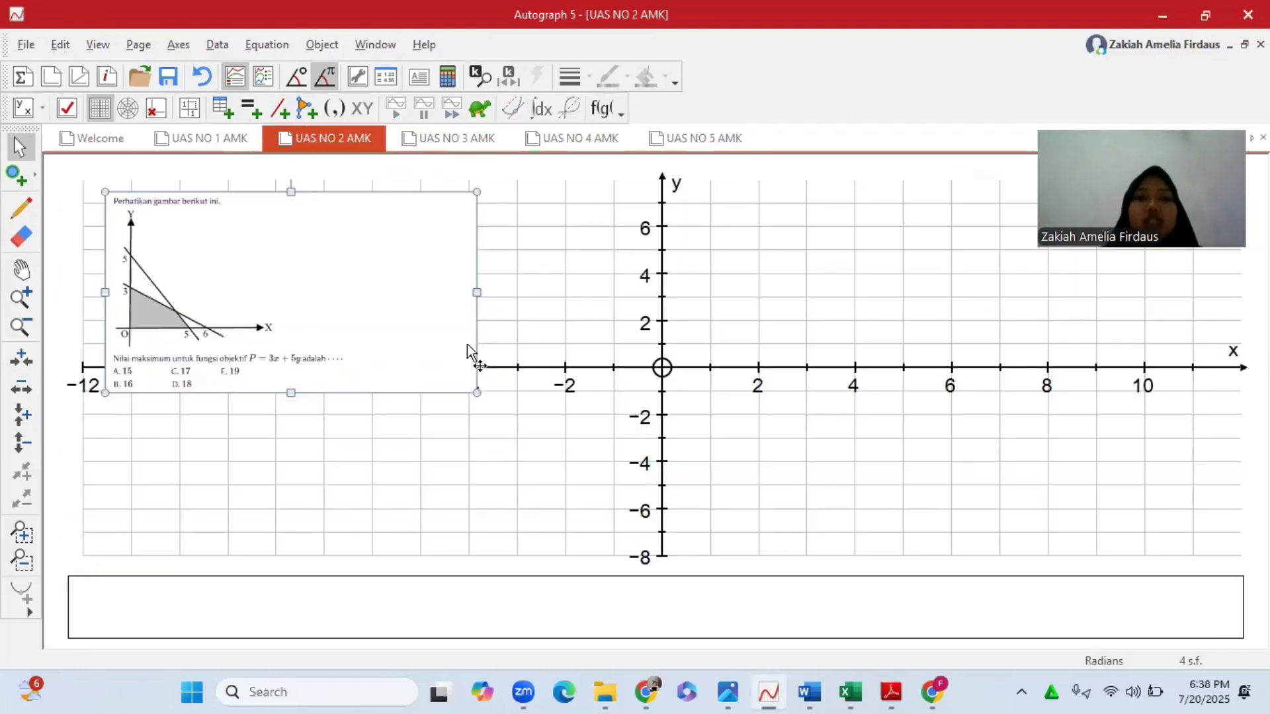
pyautogui.moveTo(475, 391); pyautogui.dragTo(604, 450)
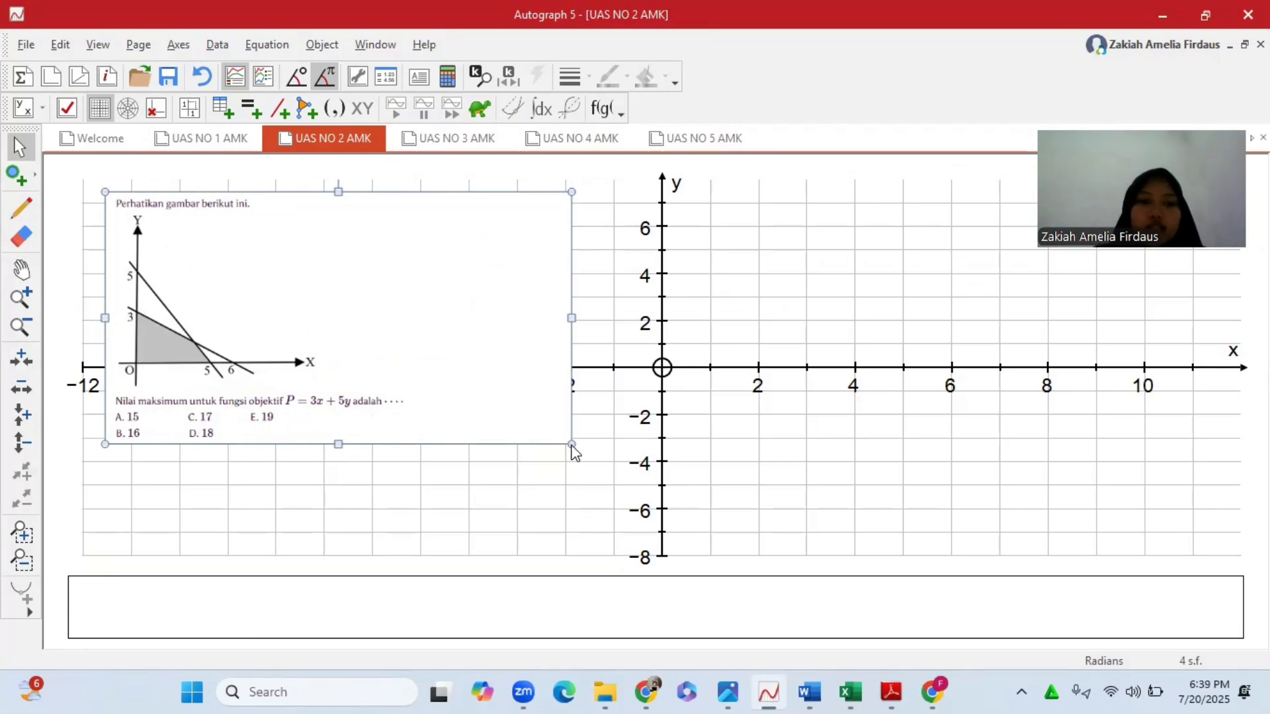
# - Shrink the question image until it ends near x = -3 and plot the line y=-x+5
pyautogui.moveTo(572, 444); pyautogui.dragTo(527, 415)
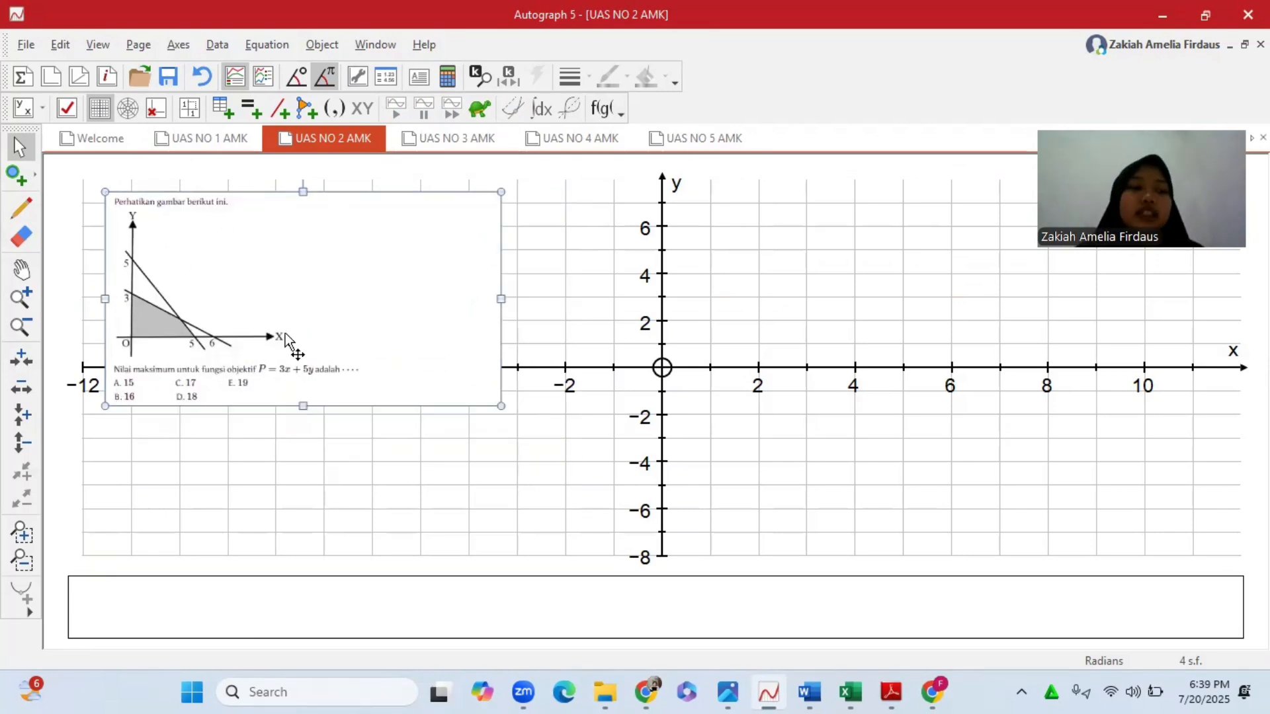
pyautogui.click(254, 113)
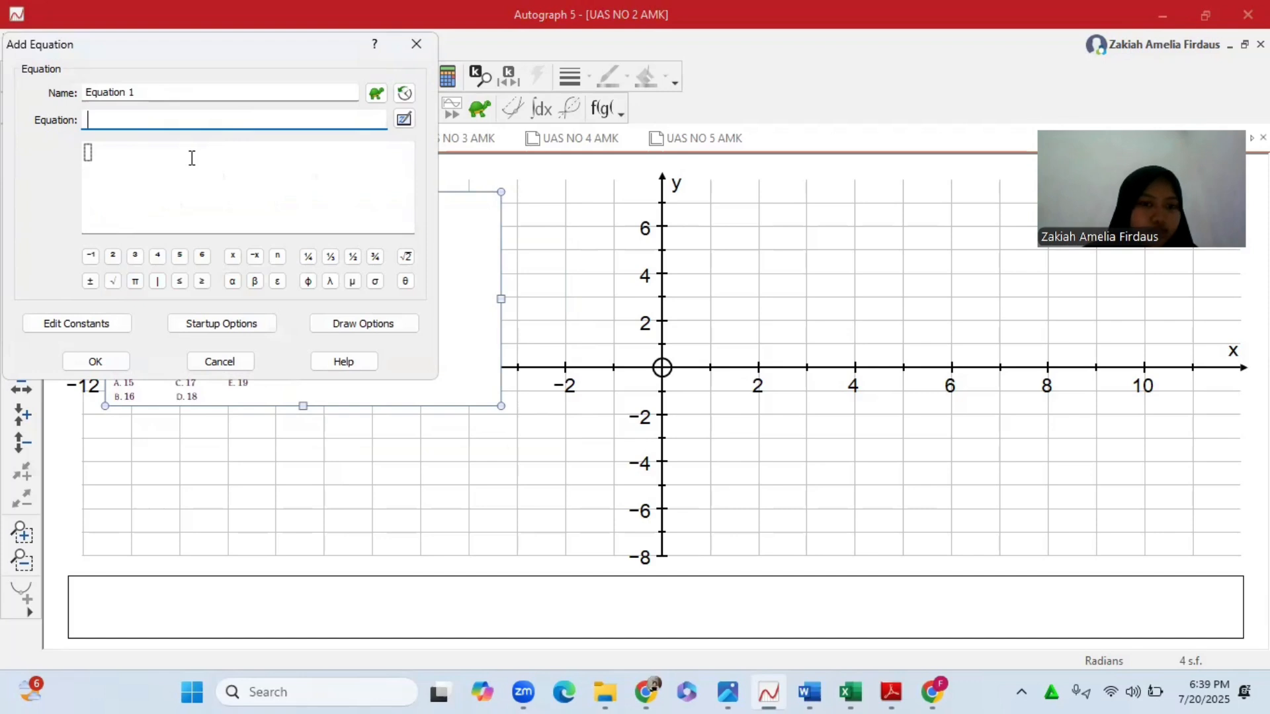
pyautogui.write('y')
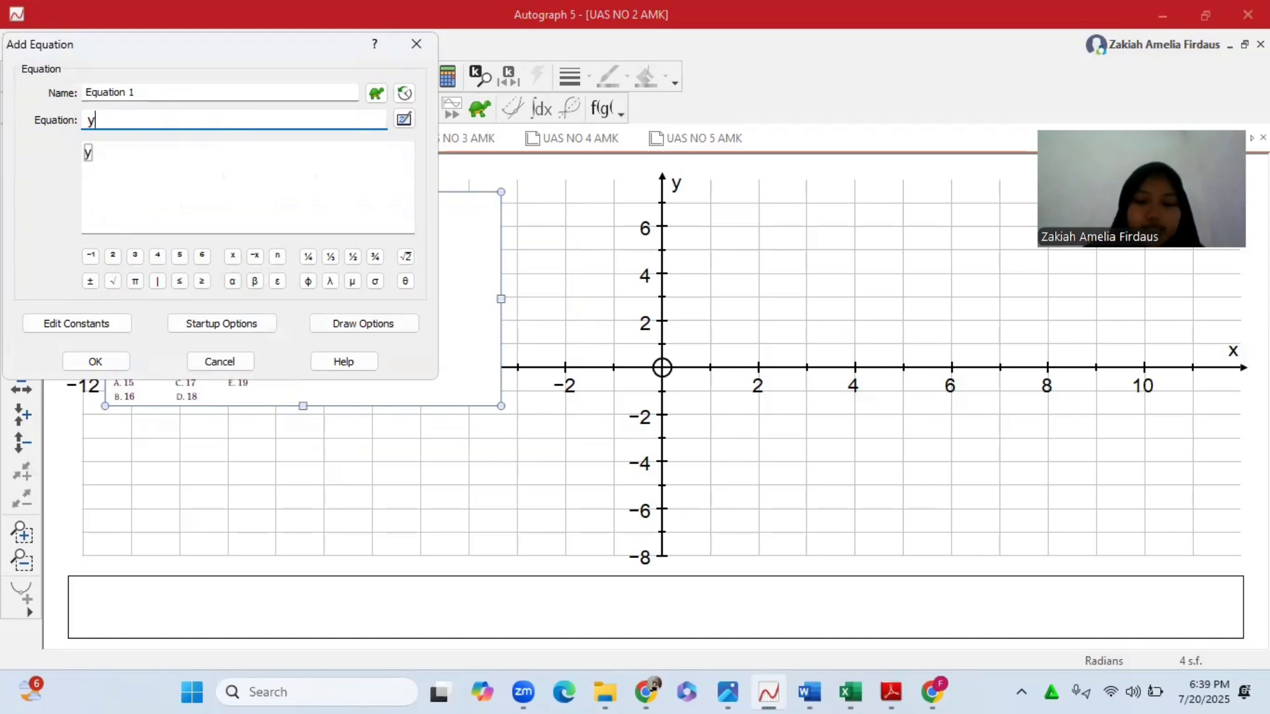
pyautogui.write('=-x+5')
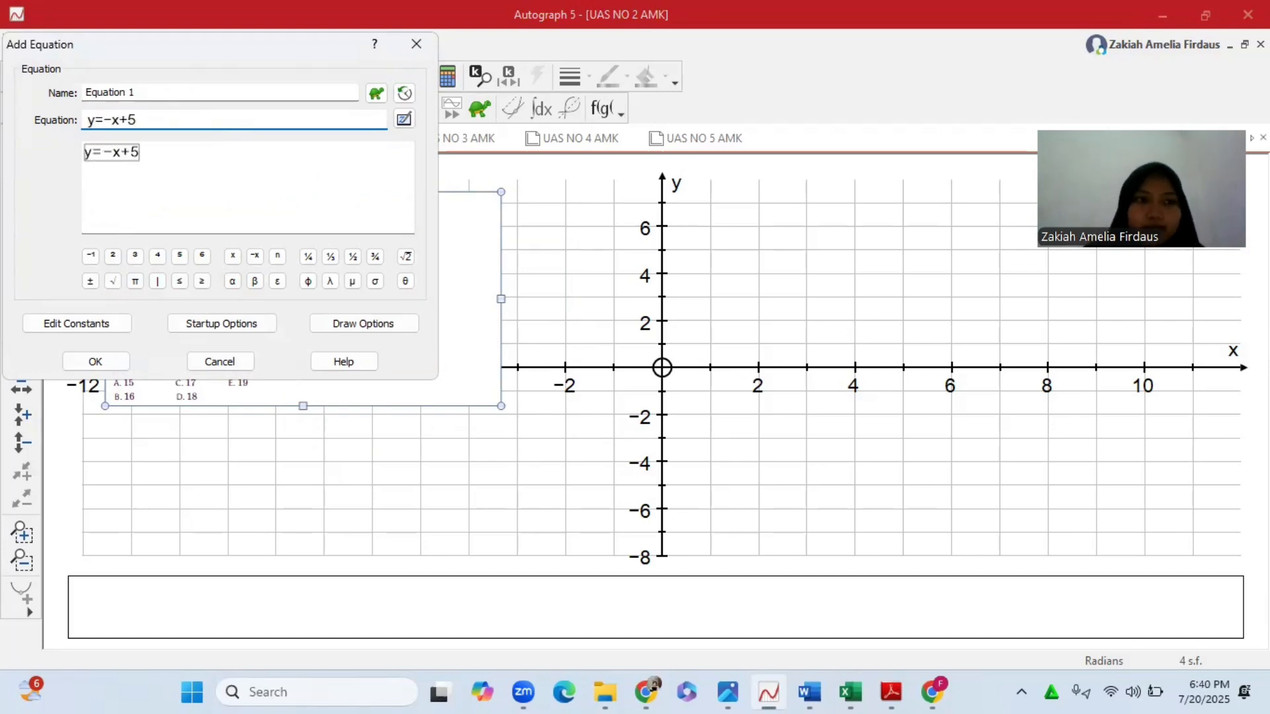
pyautogui.click(95, 361)
# - Shift the graph to show y up to 10 and move the question image up so it sits just above the x-axis
pyautogui.click(21, 269)
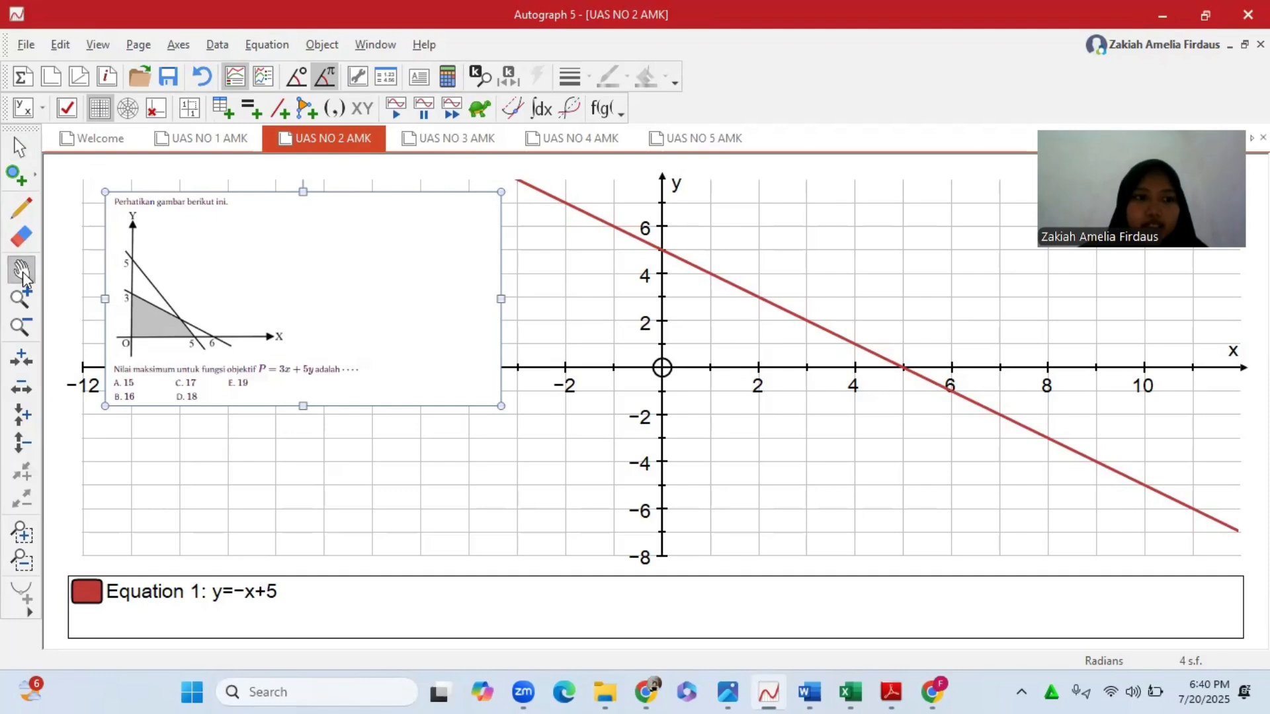
pyautogui.moveTo(586, 310); pyautogui.dragTo(554, 378)
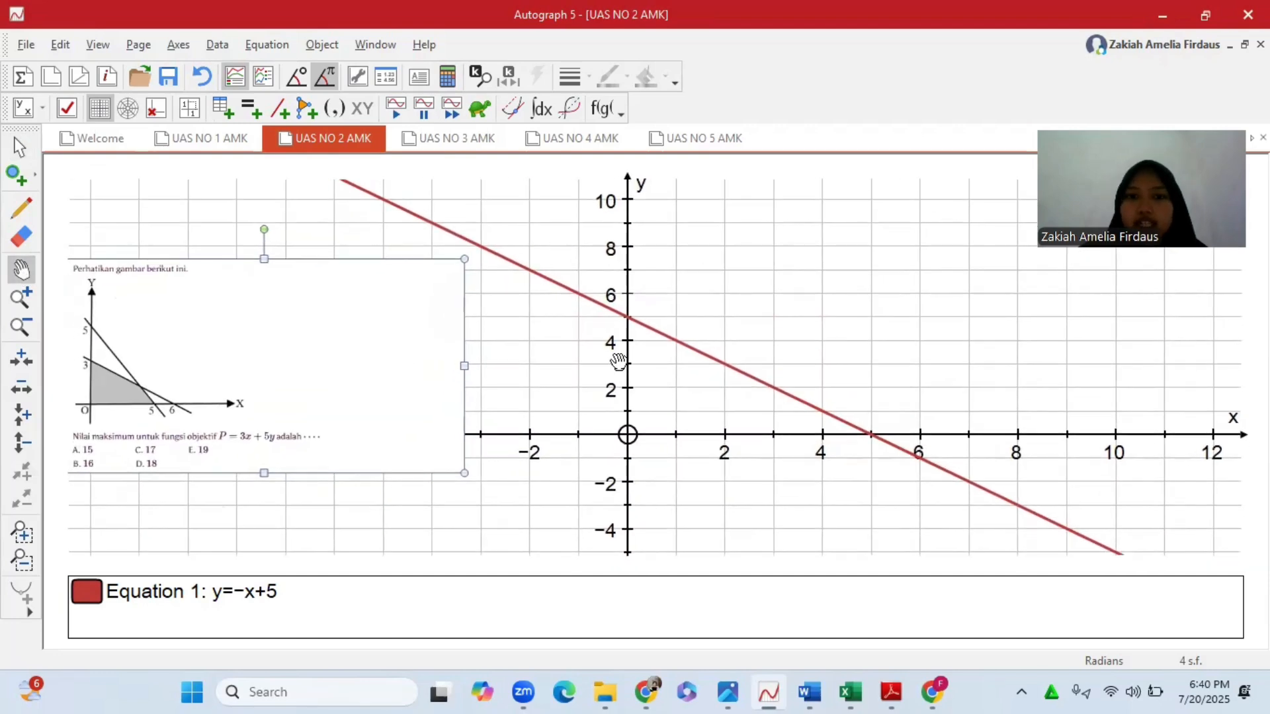
pyautogui.click(18, 148)
pyautogui.moveTo(260, 352); pyautogui.dragTo(268, 294)
# - Plot the second boundary line y=-0.5x+3
pyautogui.click(257, 107)
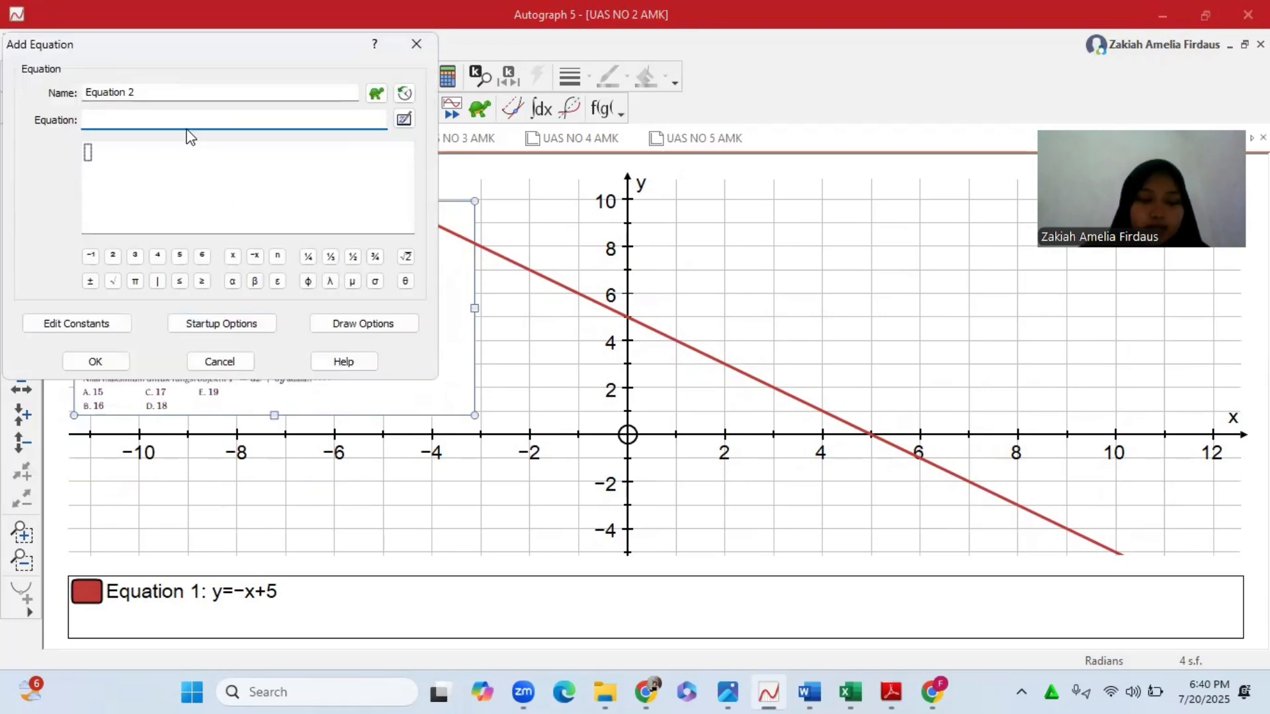
pyautogui.write('-0')
pyautogui.press('Left')
pyautogui.press('BackSpace')
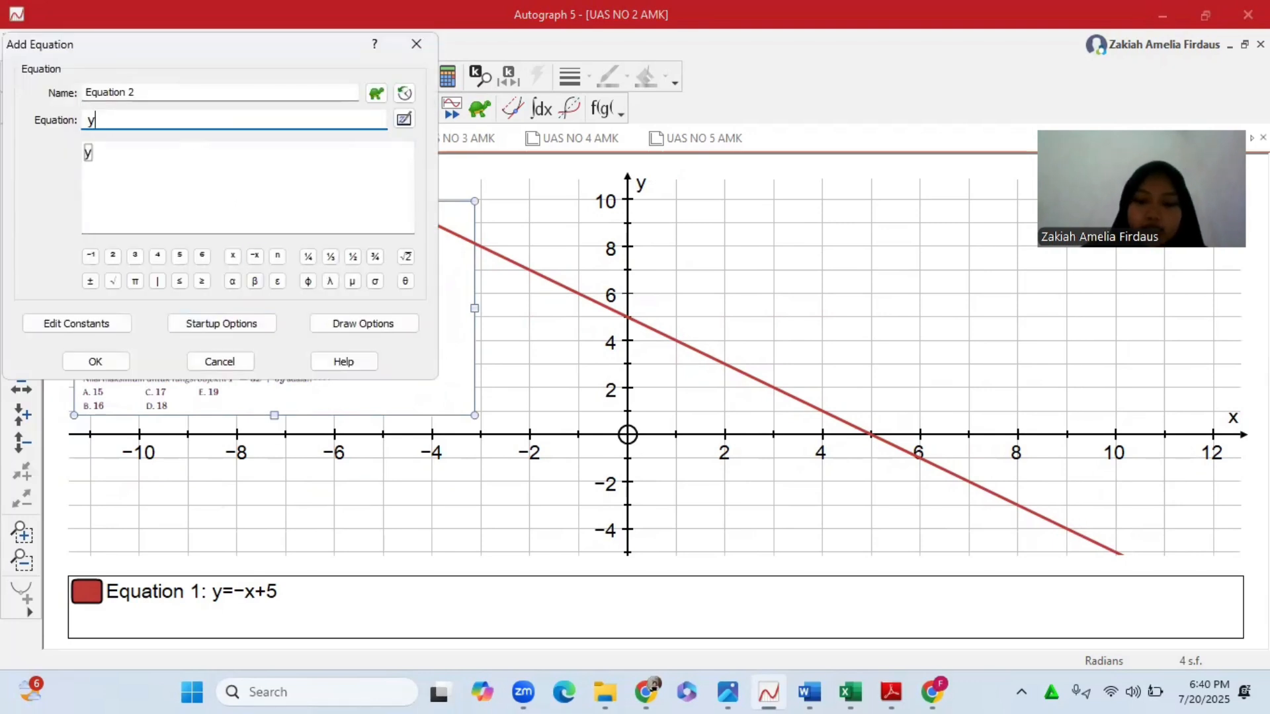
pyautogui.write('0.5')
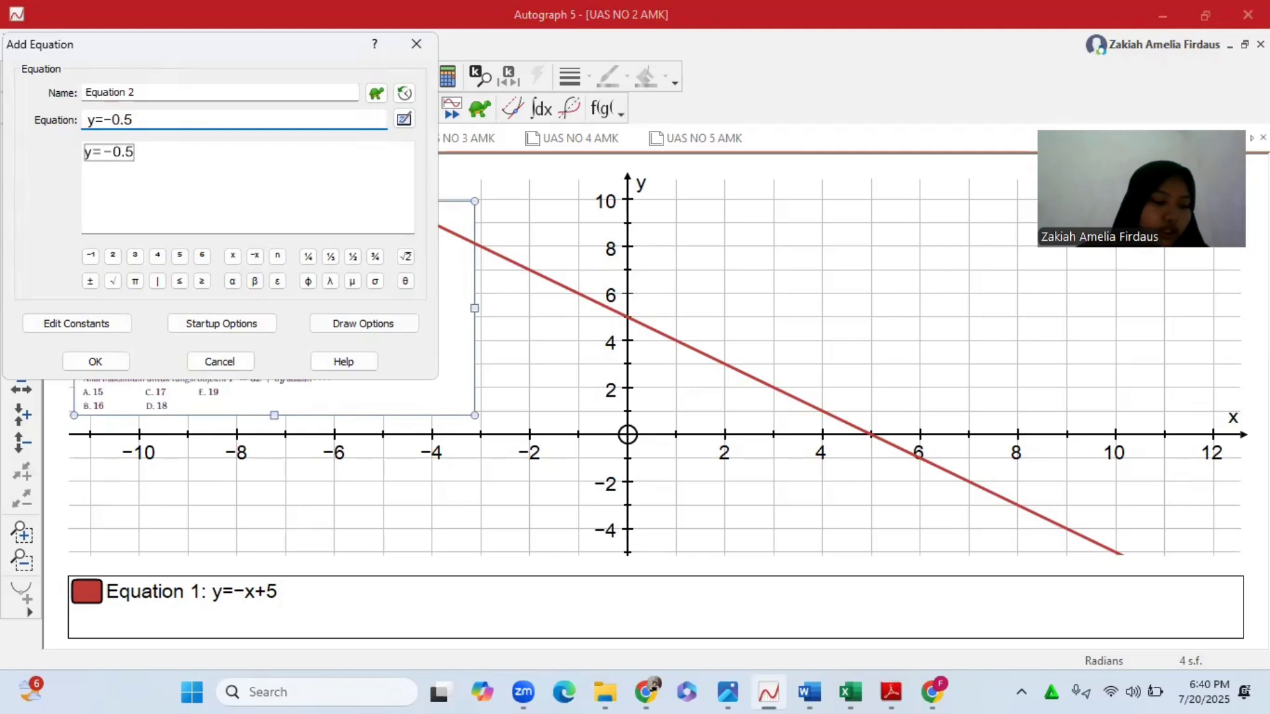
pyautogui.write('x+3')
pyautogui.click(118, 360)
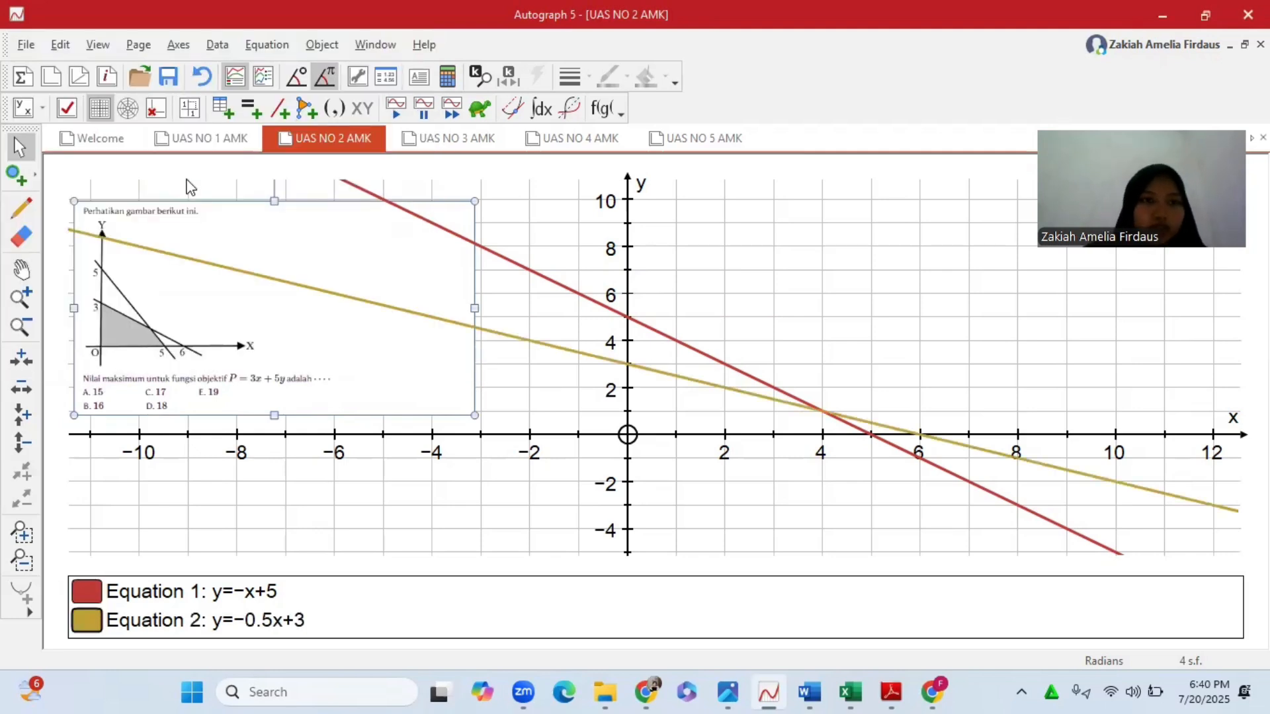
# - Plot the axis boundary lines x=0 and y=0
pyautogui.click(252, 109)
pyautogui.write('x')
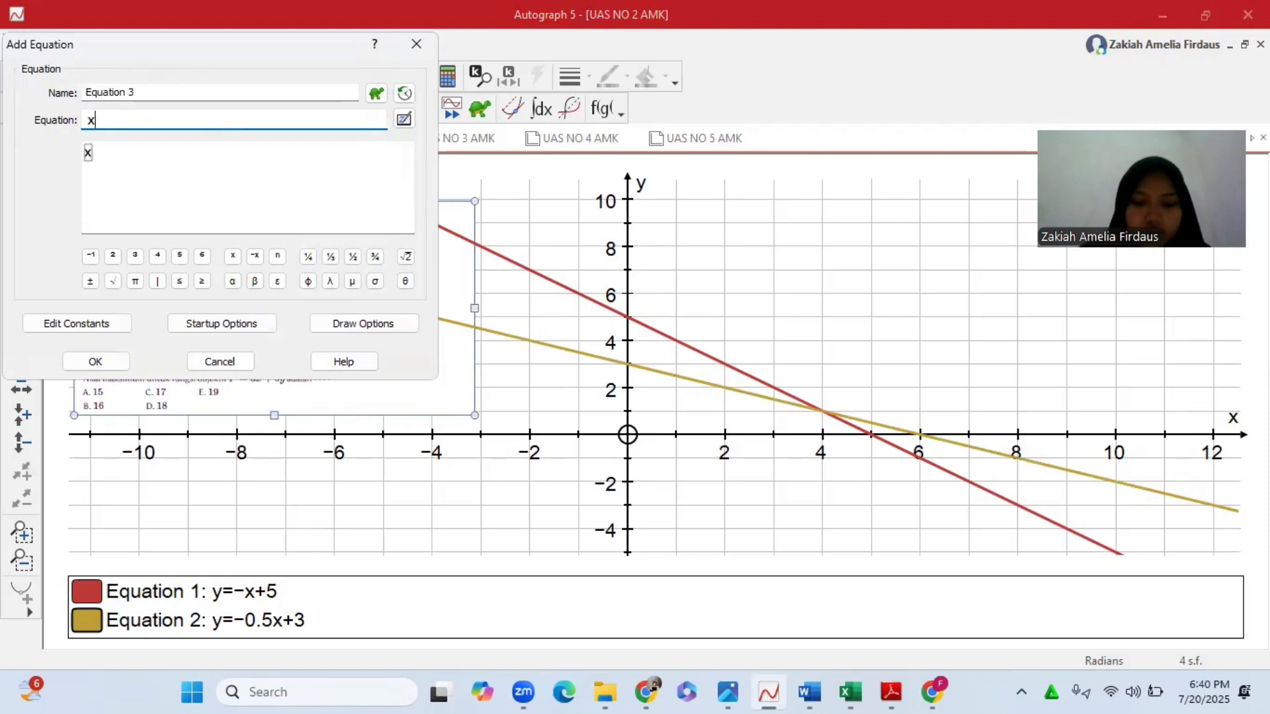
pyautogui.write('=0')
pyautogui.click(109, 361)
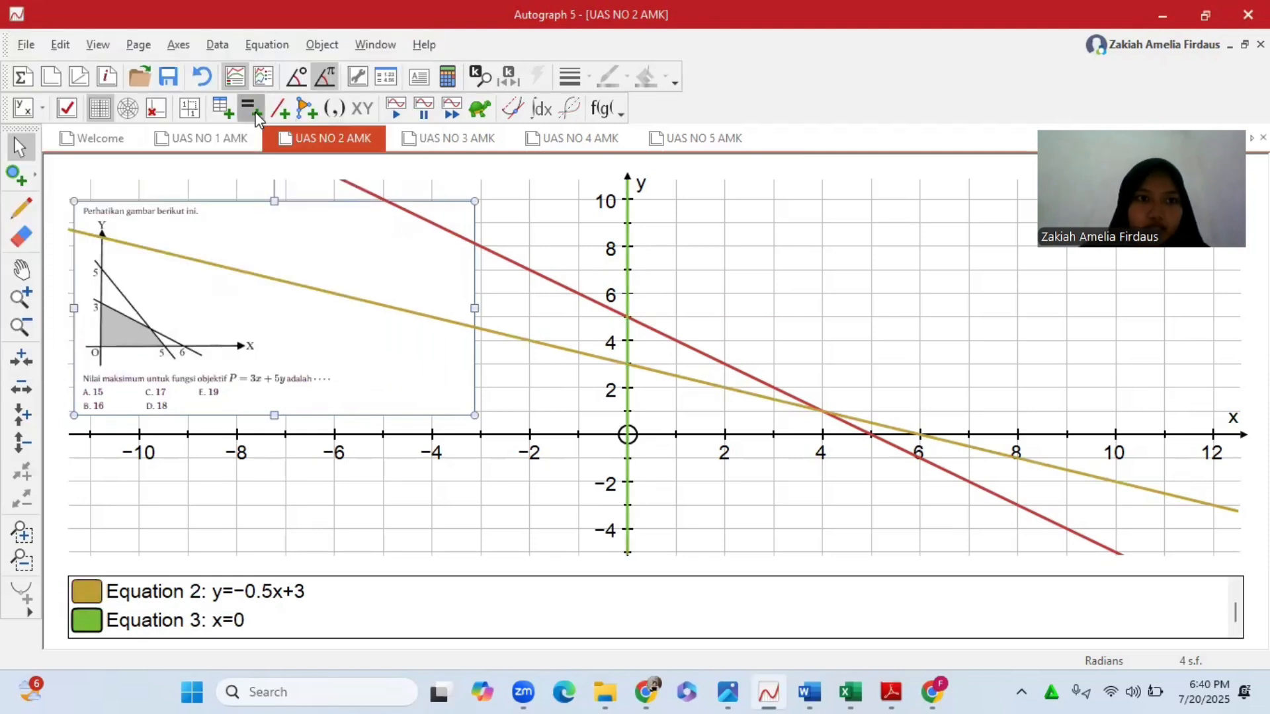
pyautogui.click(250, 109)
pyautogui.write('y=0')
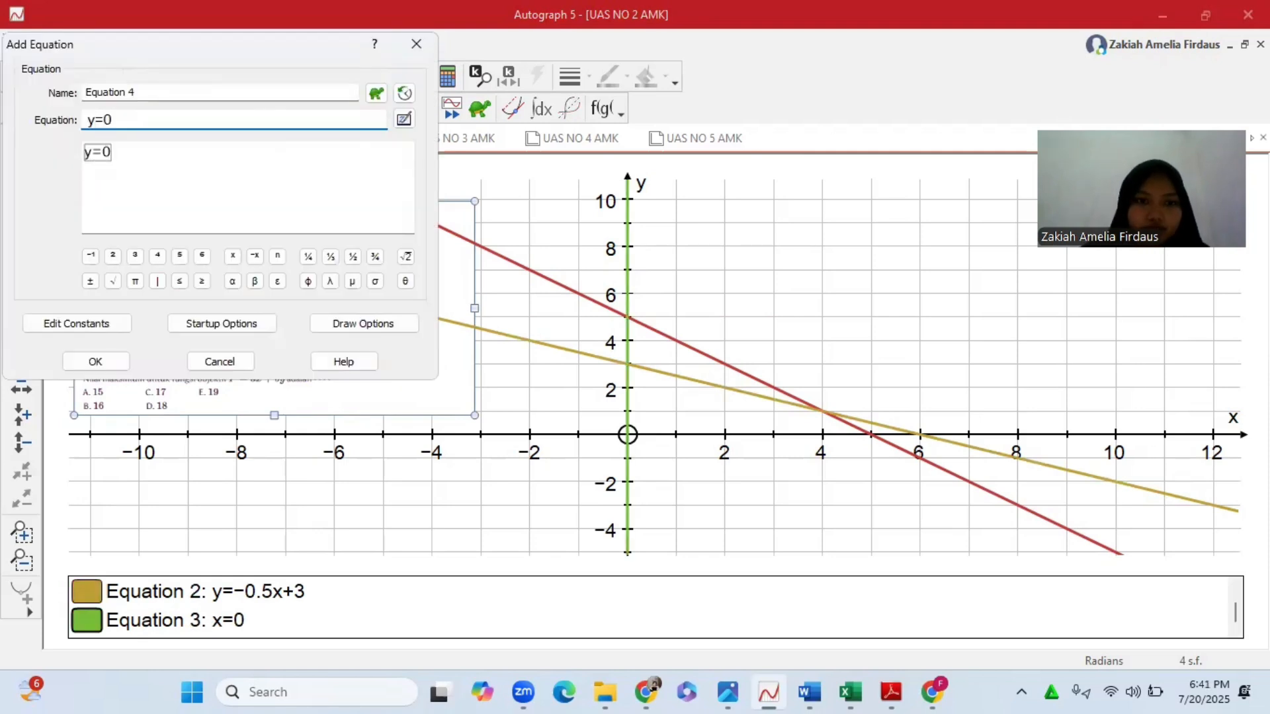
pyautogui.click(98, 362)
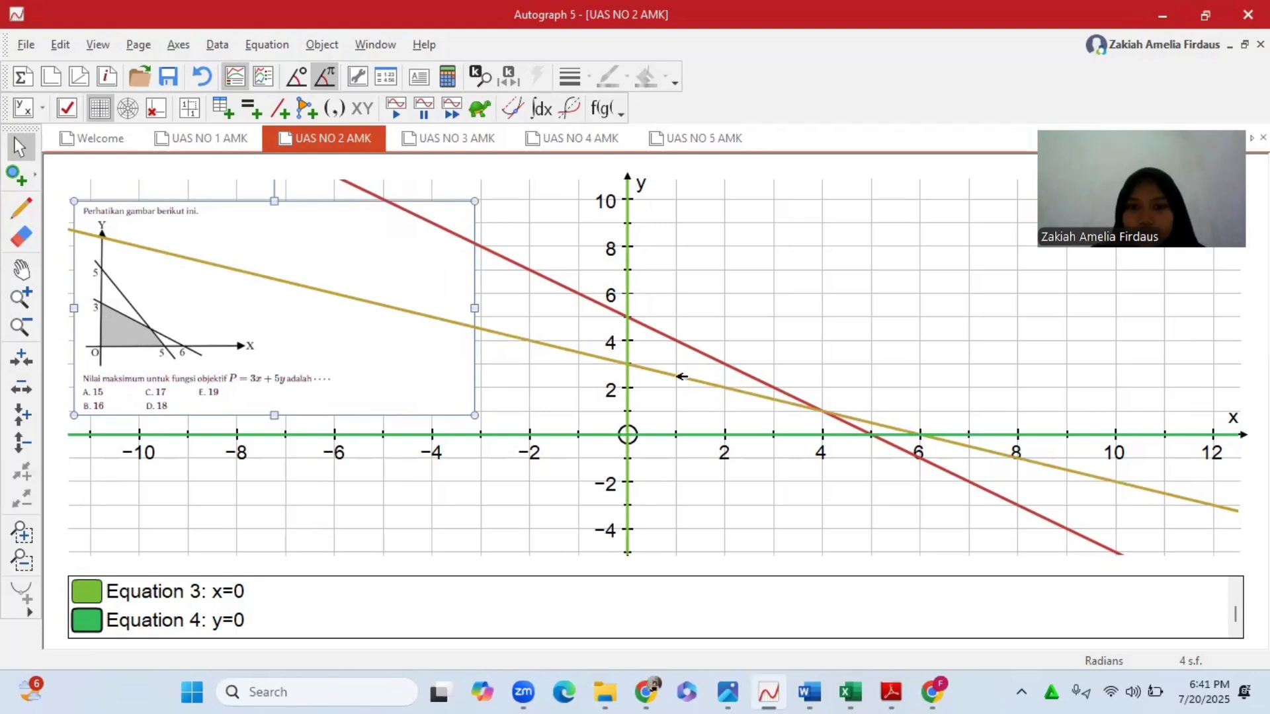
# - Solve for the intersection point of the lines y=-x+5 and y=-0.5x+3
pyautogui.click(641, 324)
pyautogui.rightClick(646, 367)
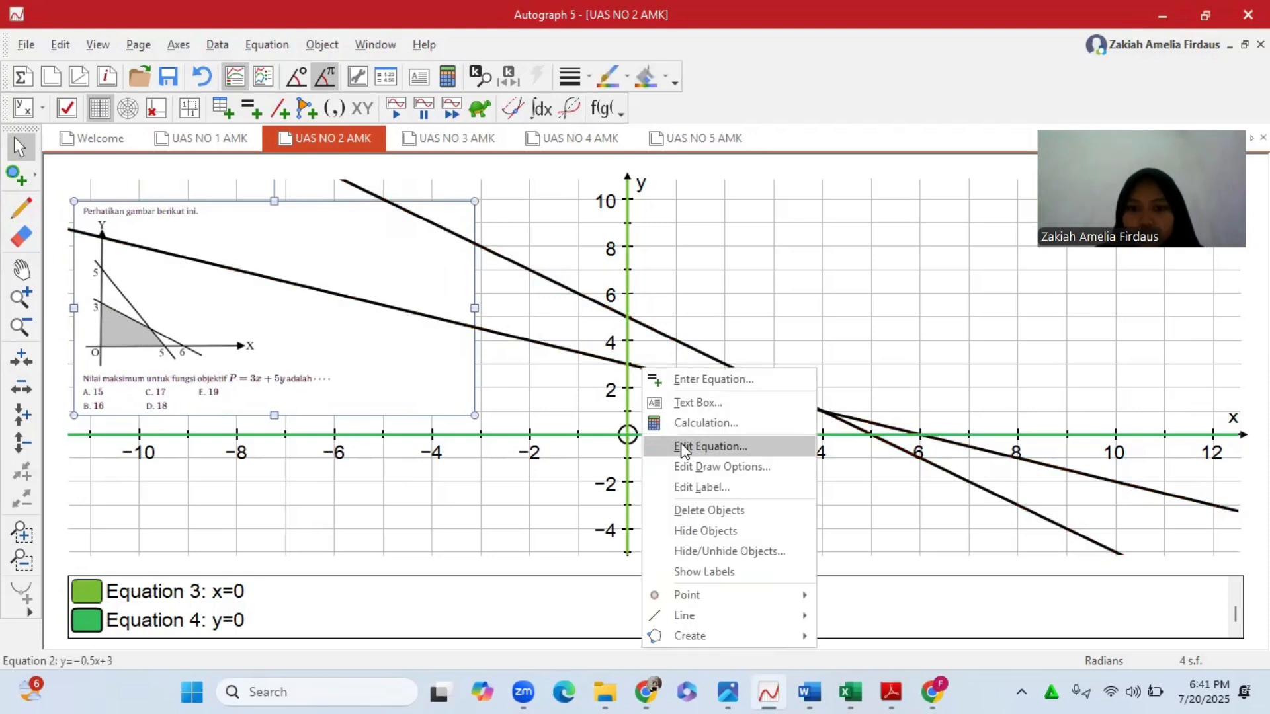
pyautogui.moveTo(709, 596)
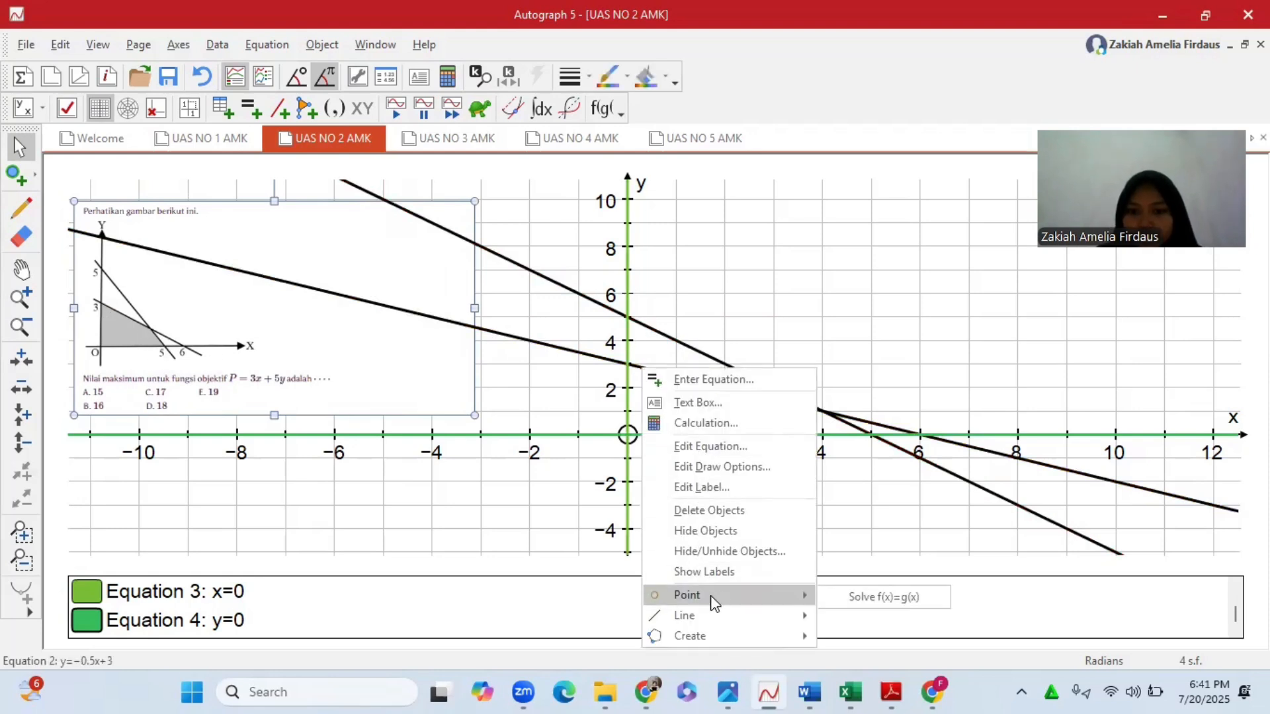
pyautogui.click(832, 593)
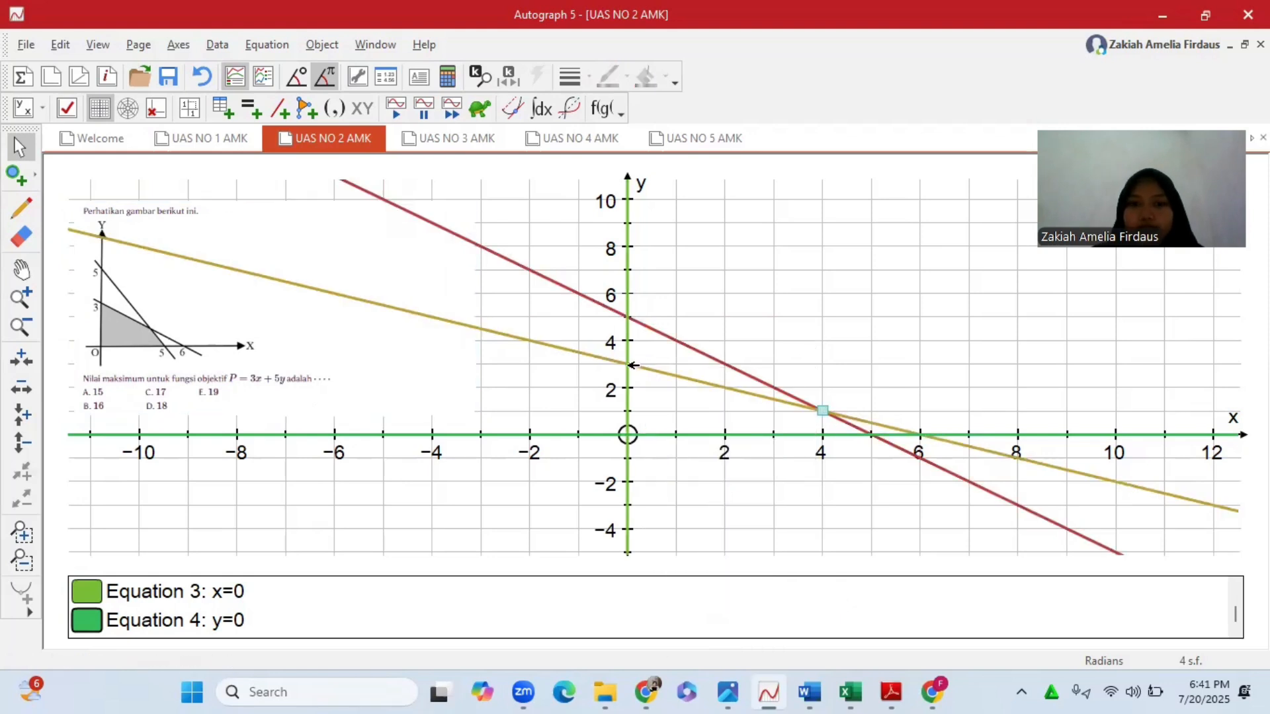
# - Solve for the intersection point of the line y=-0.5x+3 and the line x=0
pyautogui.click(655, 373)
pyautogui.rightClick(633, 372)
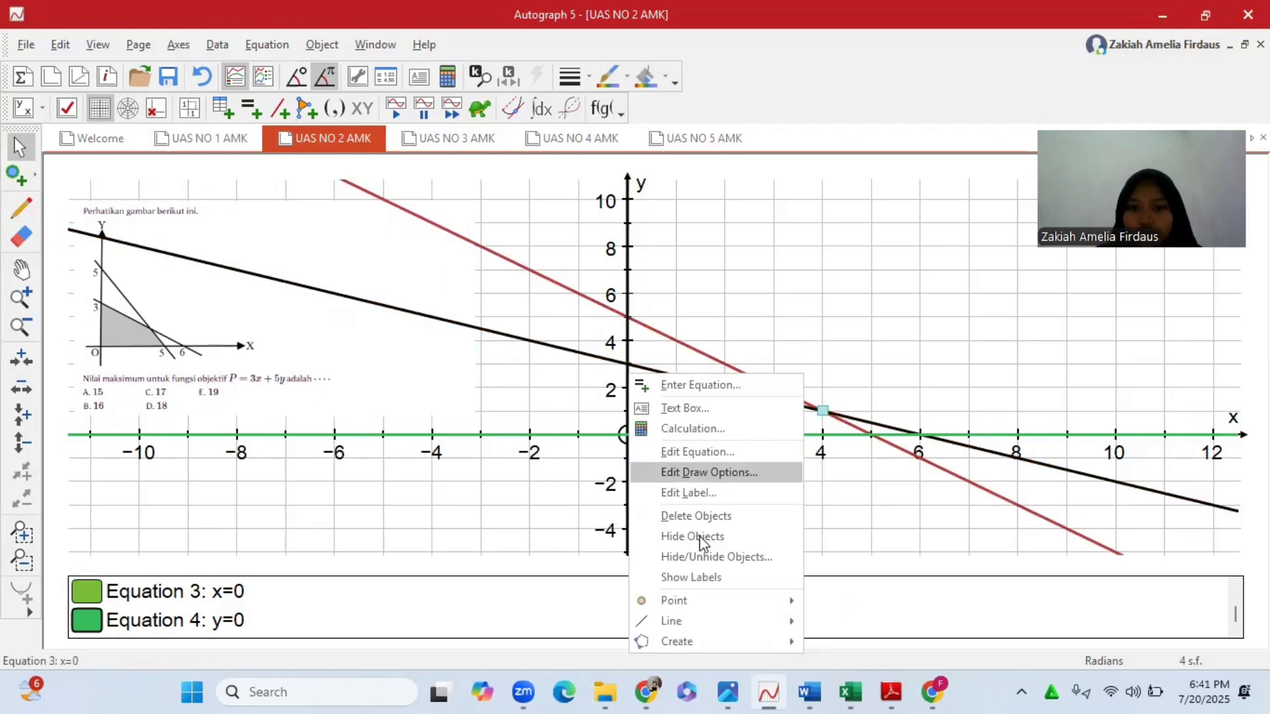
pyautogui.moveTo(708, 604)
pyautogui.click(845, 605)
pyautogui.click(744, 296)
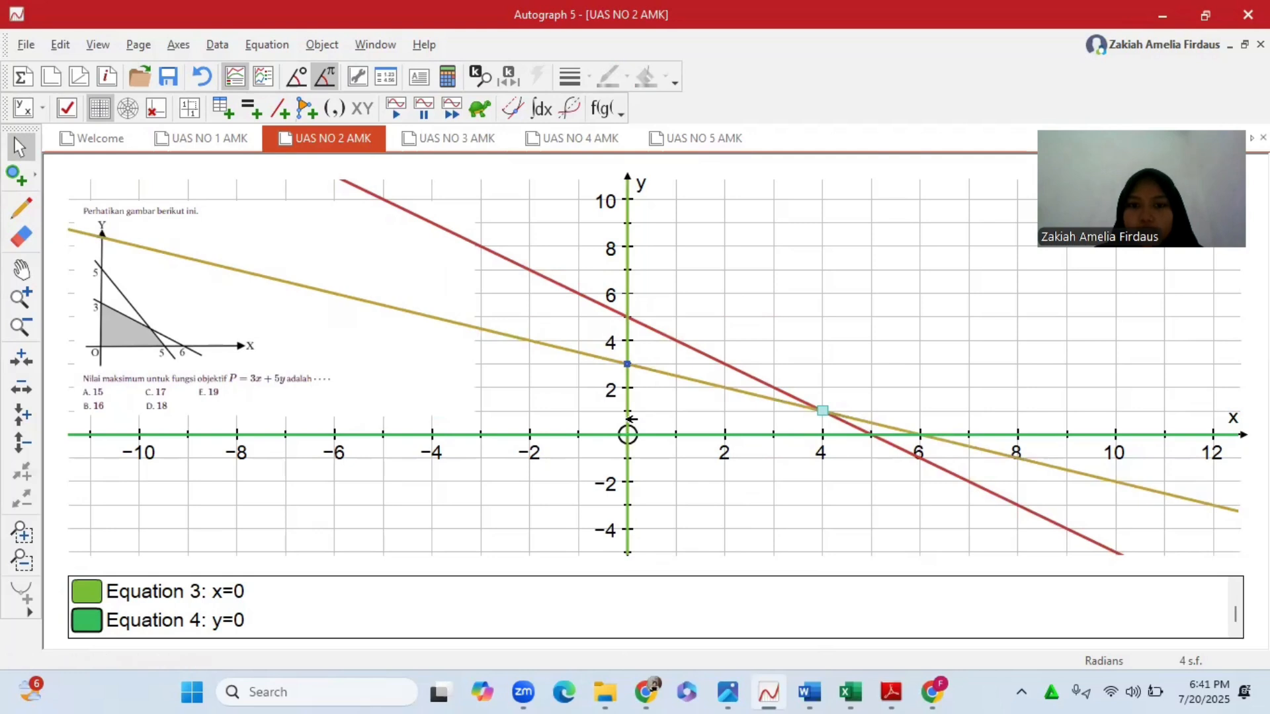
# - Solve for the intersection point of the line y=-x+5 and the line y=0
pyautogui.click(863, 435)
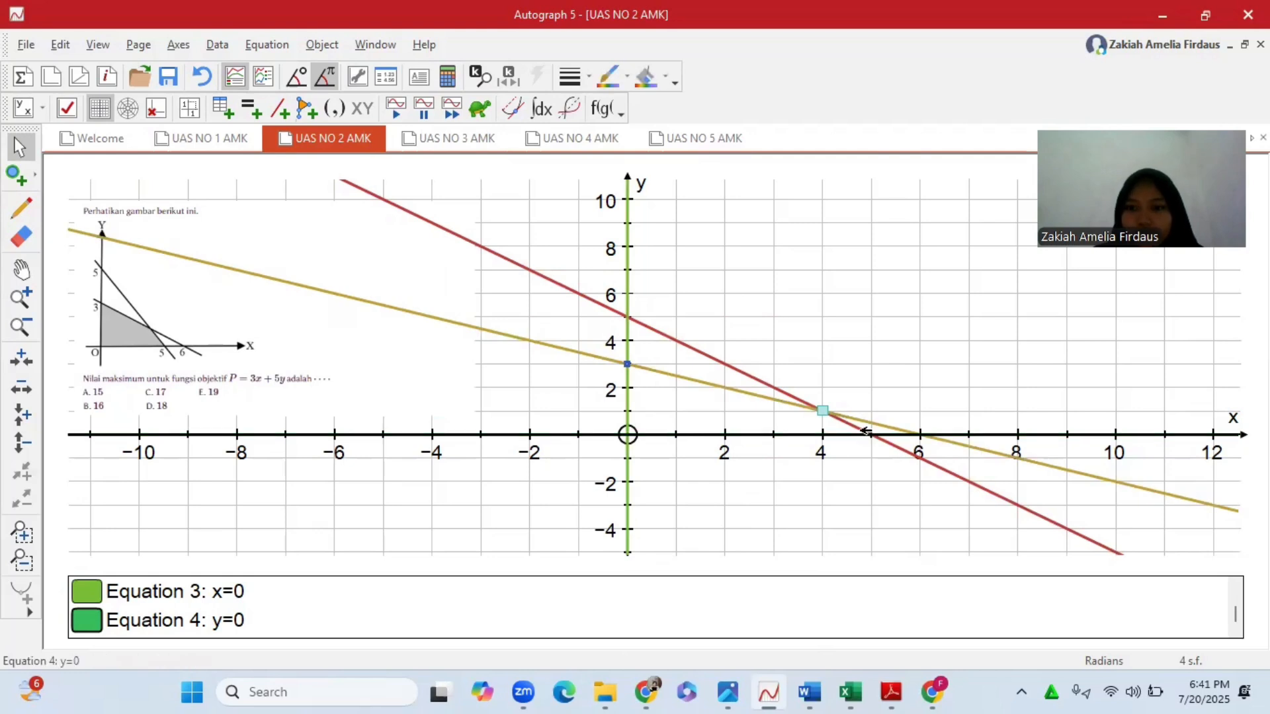
pyautogui.click(863, 426)
pyautogui.click(855, 423)
pyautogui.click(896, 447)
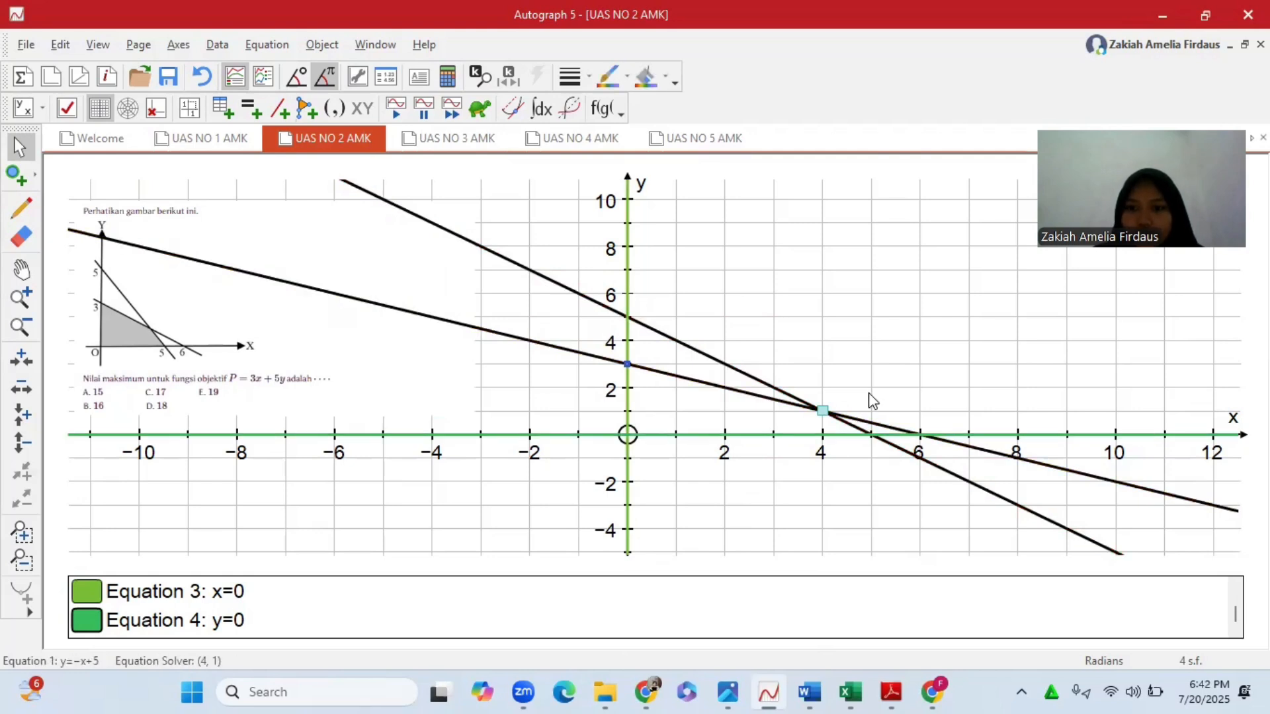
pyautogui.click(869, 395)
pyautogui.click(861, 430)
pyautogui.keyDown('shift'); pyautogui.click(865, 429); pyautogui.keyUp('shift')
pyautogui.rightClick(860, 426)
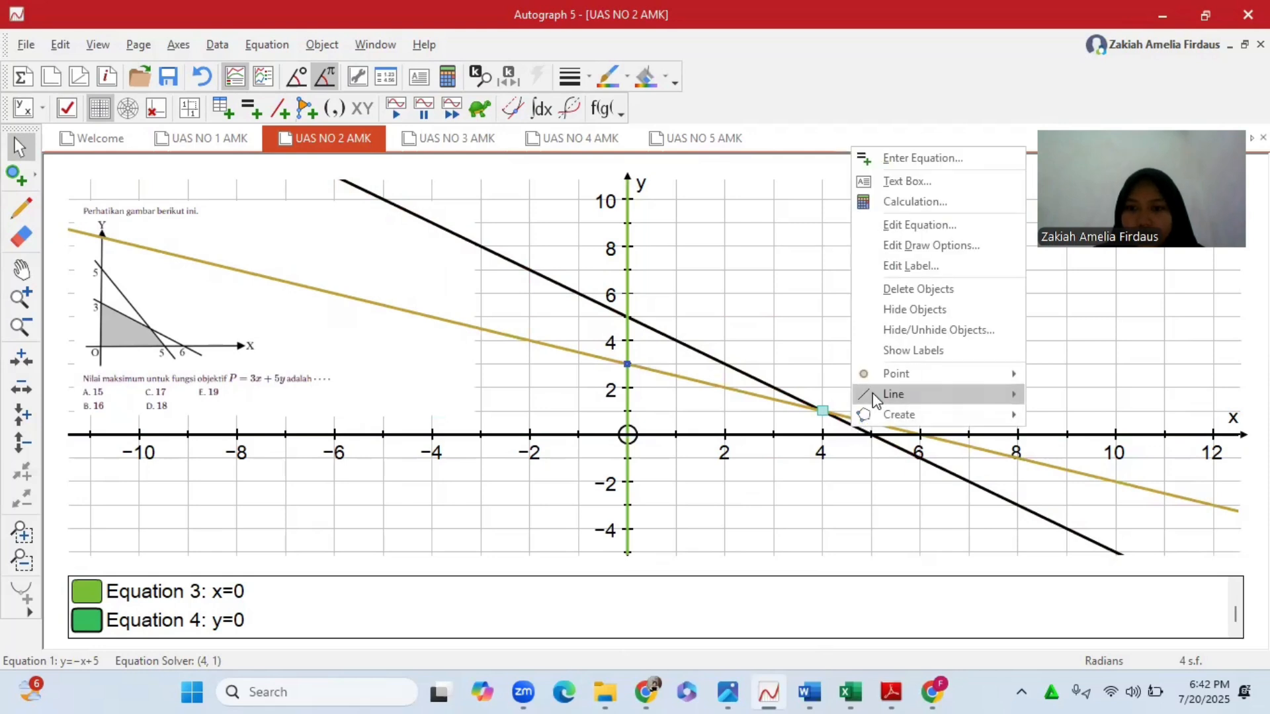
pyautogui.moveTo(899, 371)
pyautogui.click(1118, 375)
pyautogui.click(882, 364)
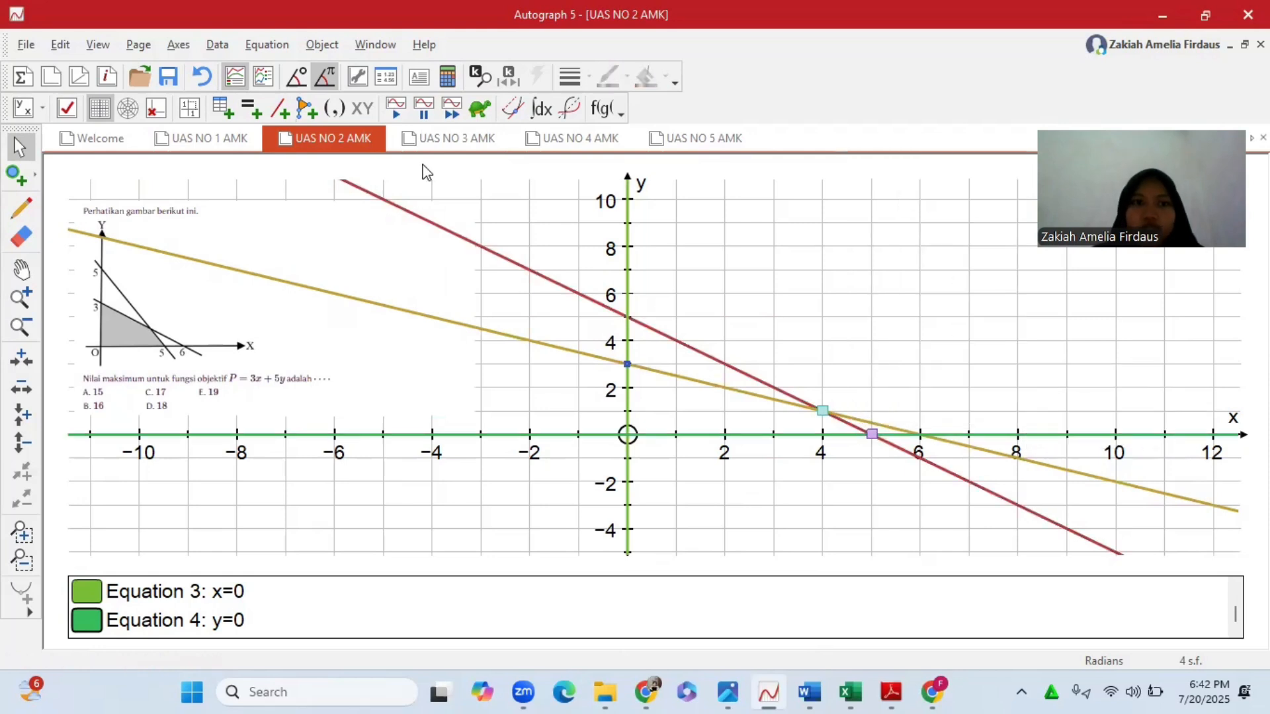
# - Insert a filled square and stretch its corners to about (0, 2.9), (4, 1) and (5, 0), keeping one at the origin, to shade the feasible region
pyautogui.click(311, 113)
pyautogui.click(235, 105)
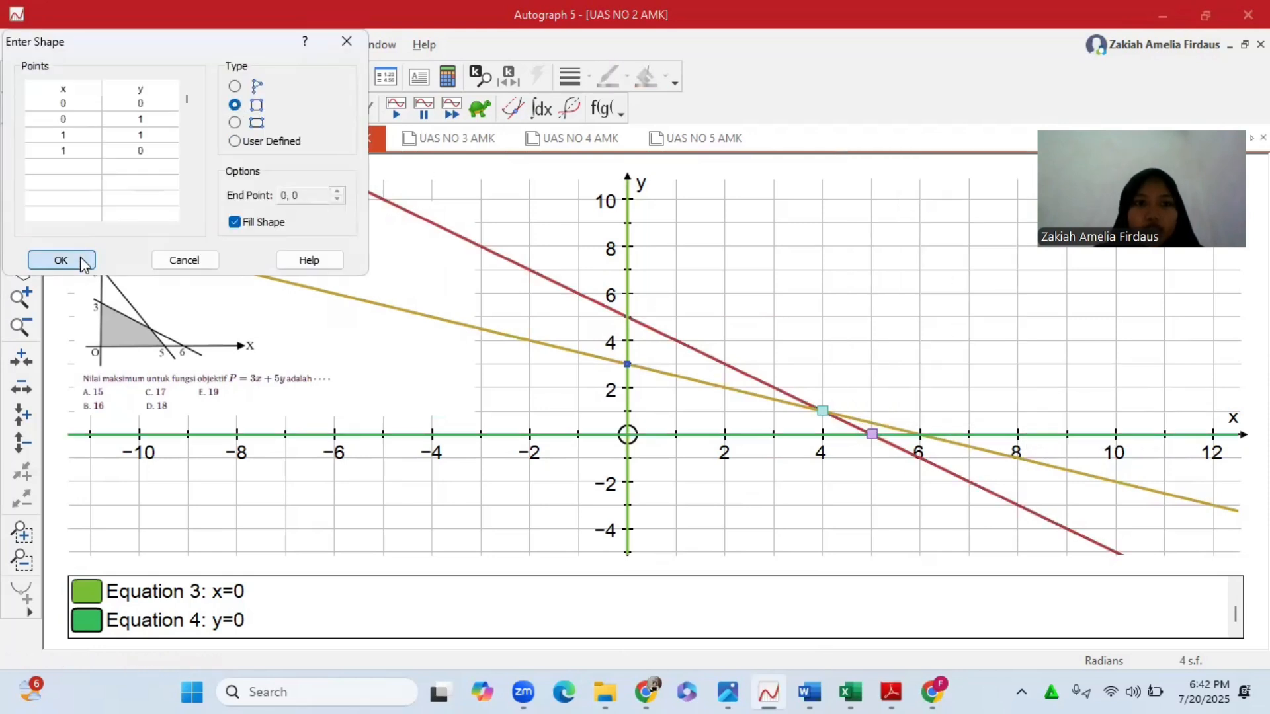
pyautogui.click(61, 260)
pyautogui.moveTo(627, 411); pyautogui.dragTo(628, 367)
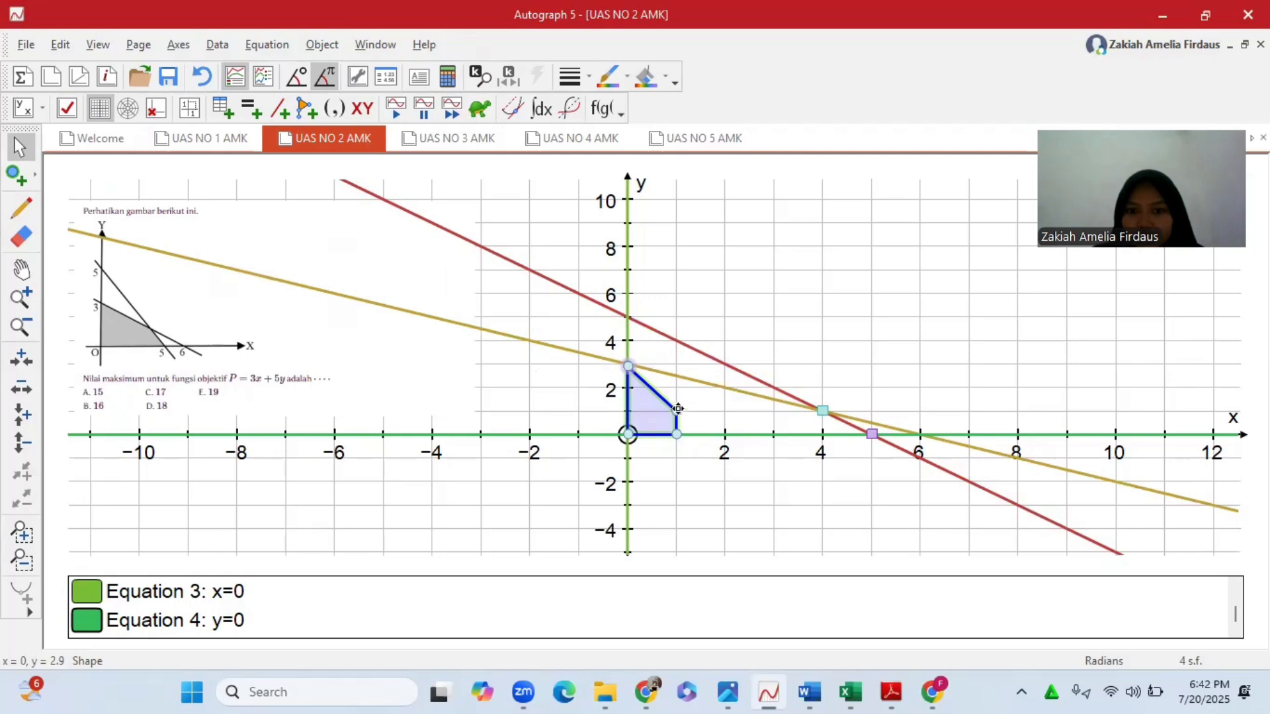
pyautogui.moveTo(678, 409); pyautogui.dragTo(820, 410)
pyautogui.moveTo(677, 435); pyautogui.dragTo(870, 435)
pyautogui.click(715, 309)
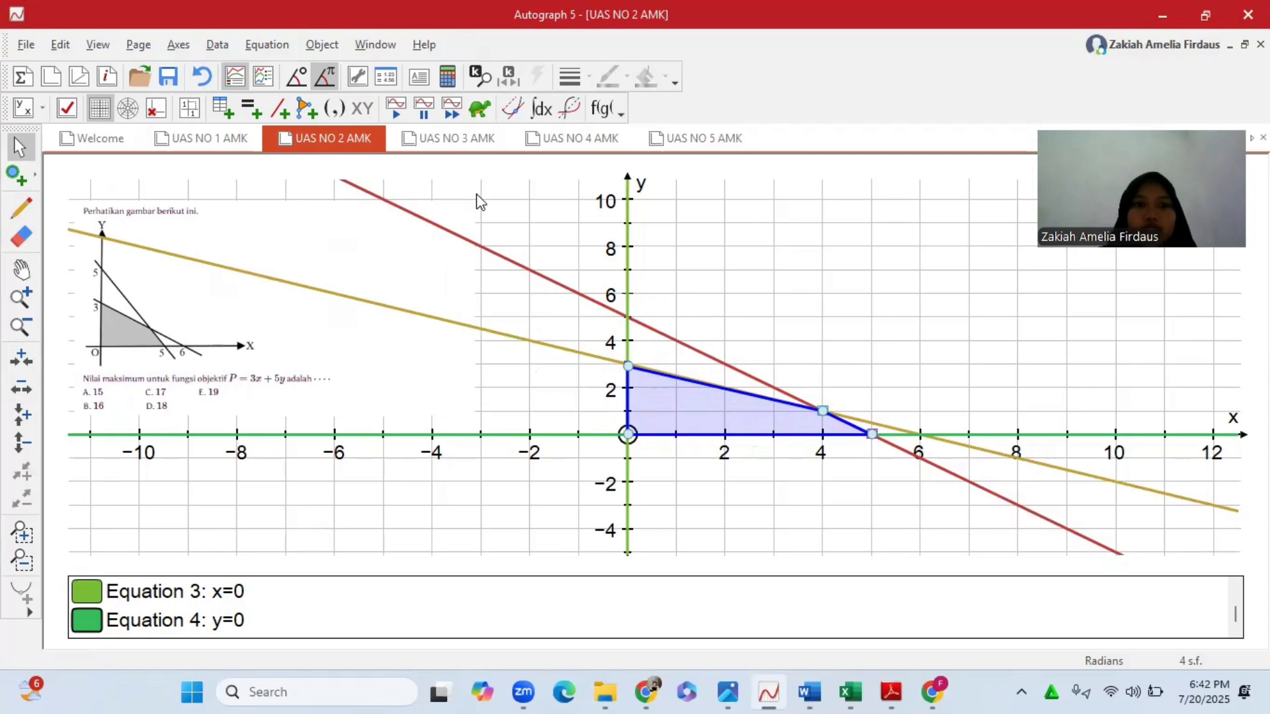
# - Plot the objective function as p=3x+5y
pyautogui.click(251, 108)
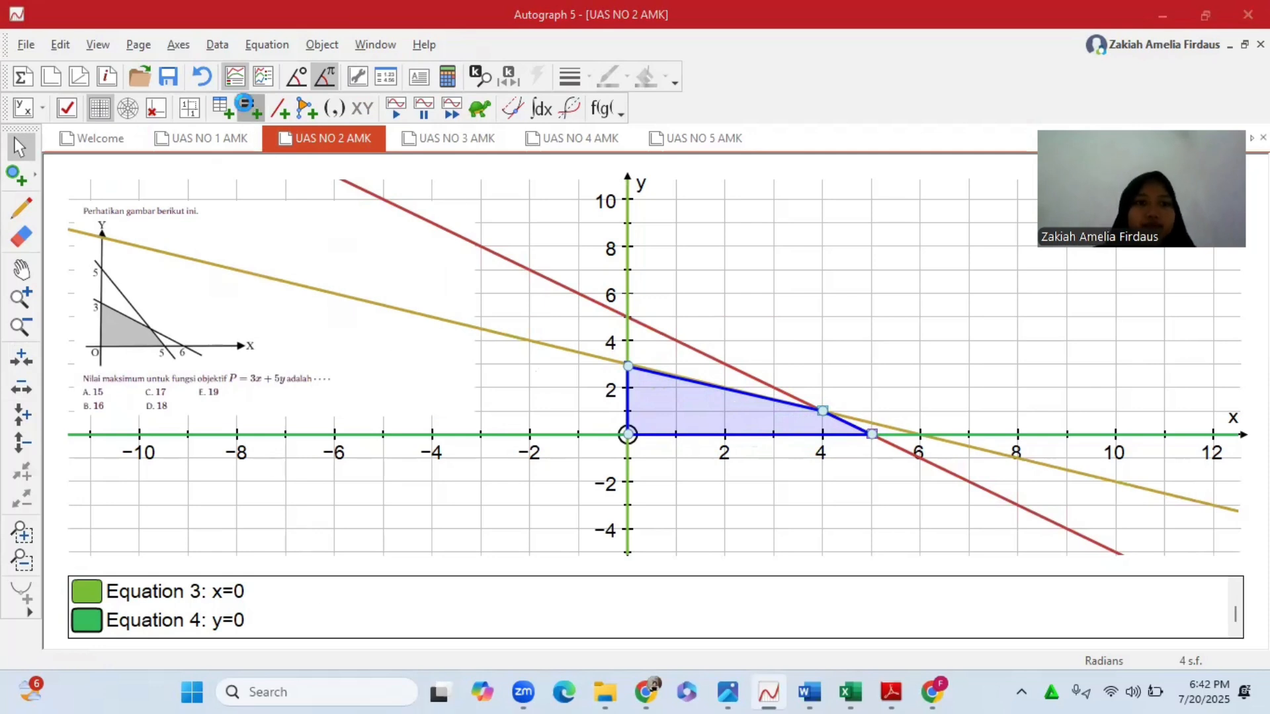
pyautogui.write('z=')
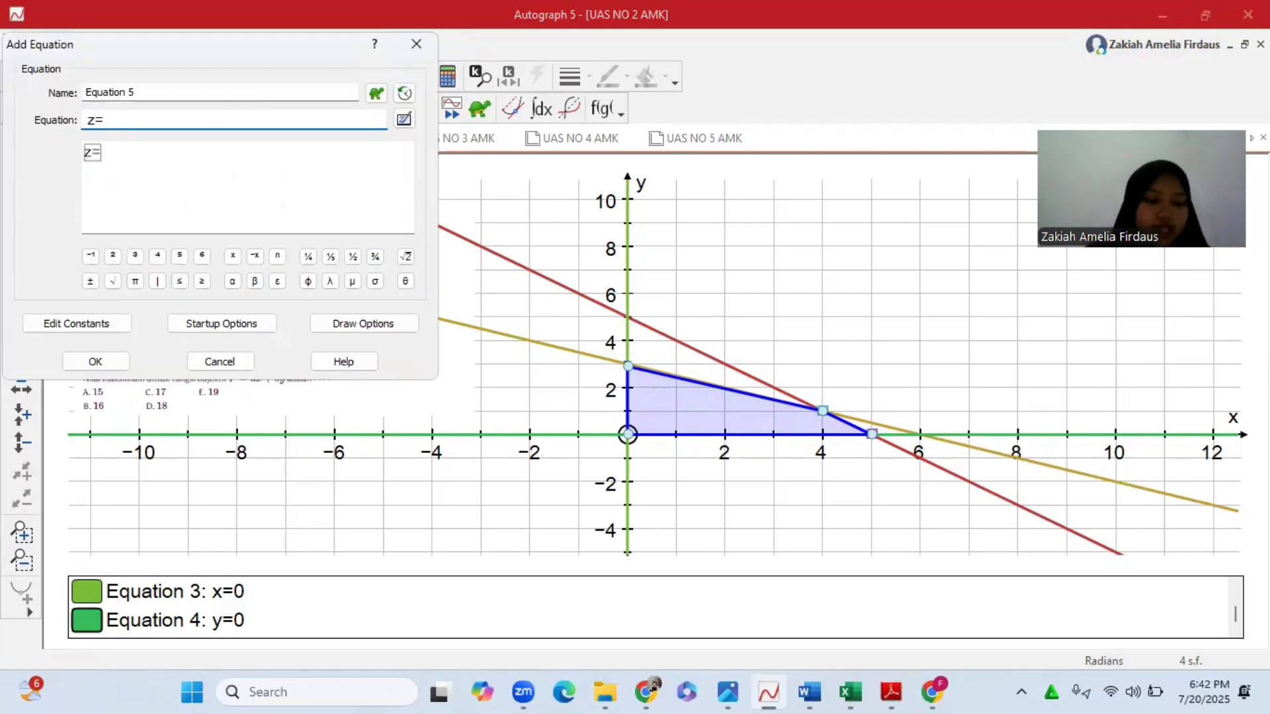
pyautogui.write('3x+5y')
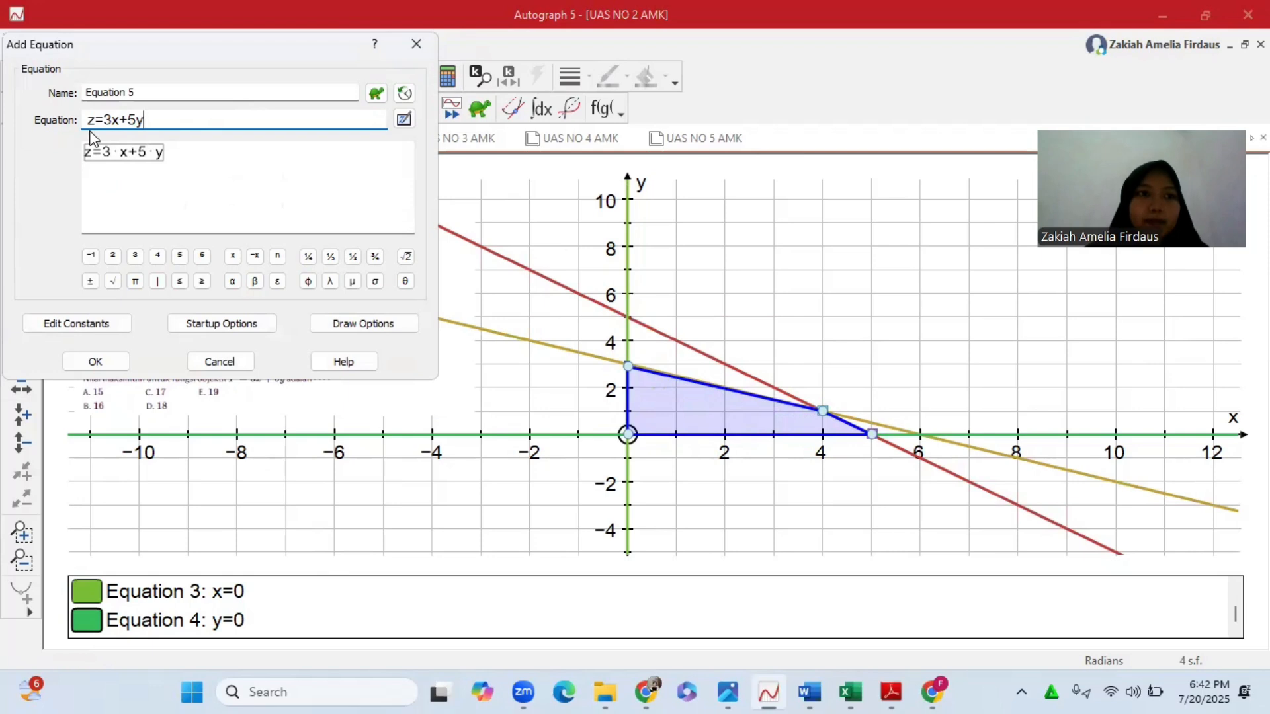
pyautogui.moveTo(88, 120)
pyautogui.mouseDown()
pyautogui.moveTo(120, 120)
pyautogui.moveTo(96, 120)
pyautogui.mouseUp()
pyautogui.write('p')
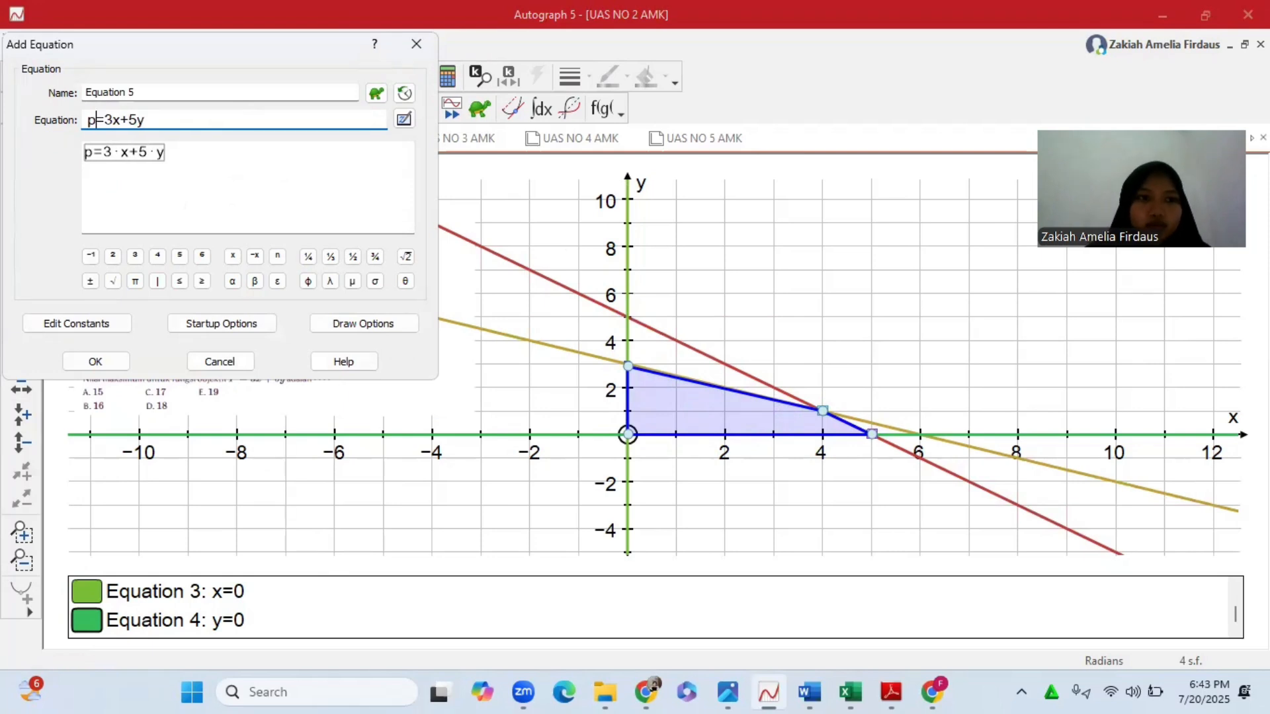
pyautogui.click(96, 362)
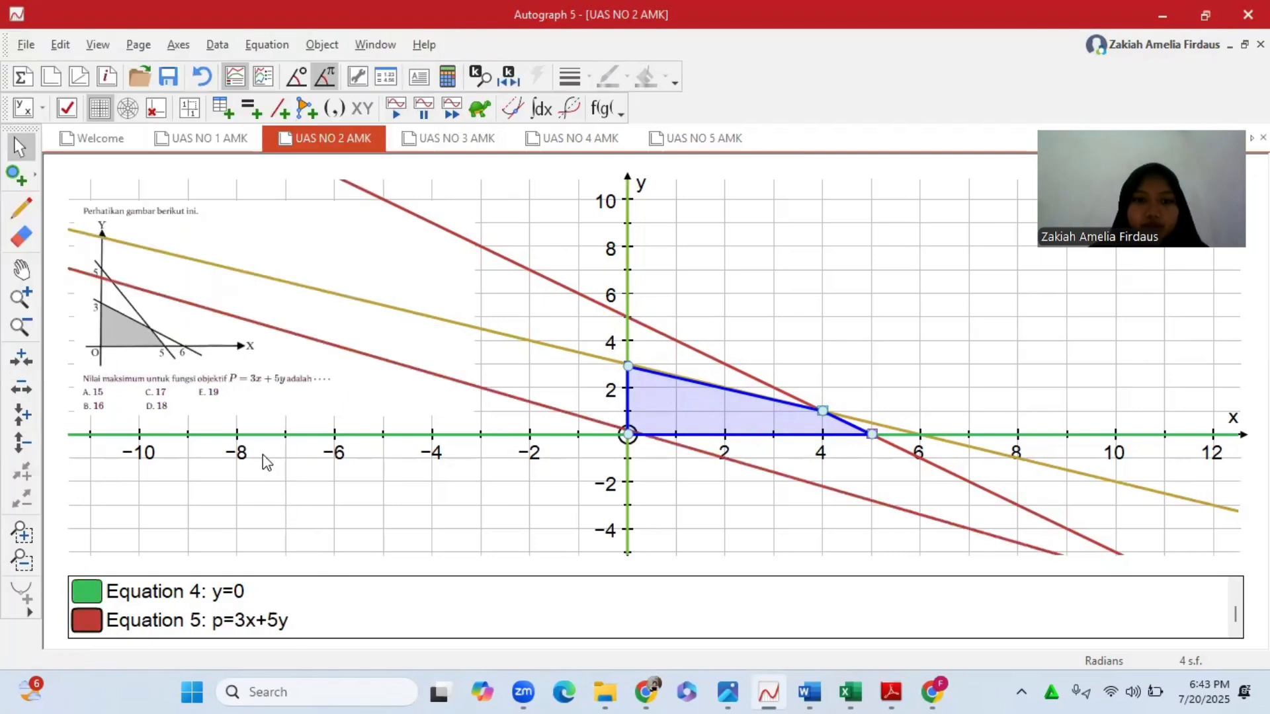
# - Change the dash style of the objective line p=3x+5y to dotted
pyautogui.click(460, 378)
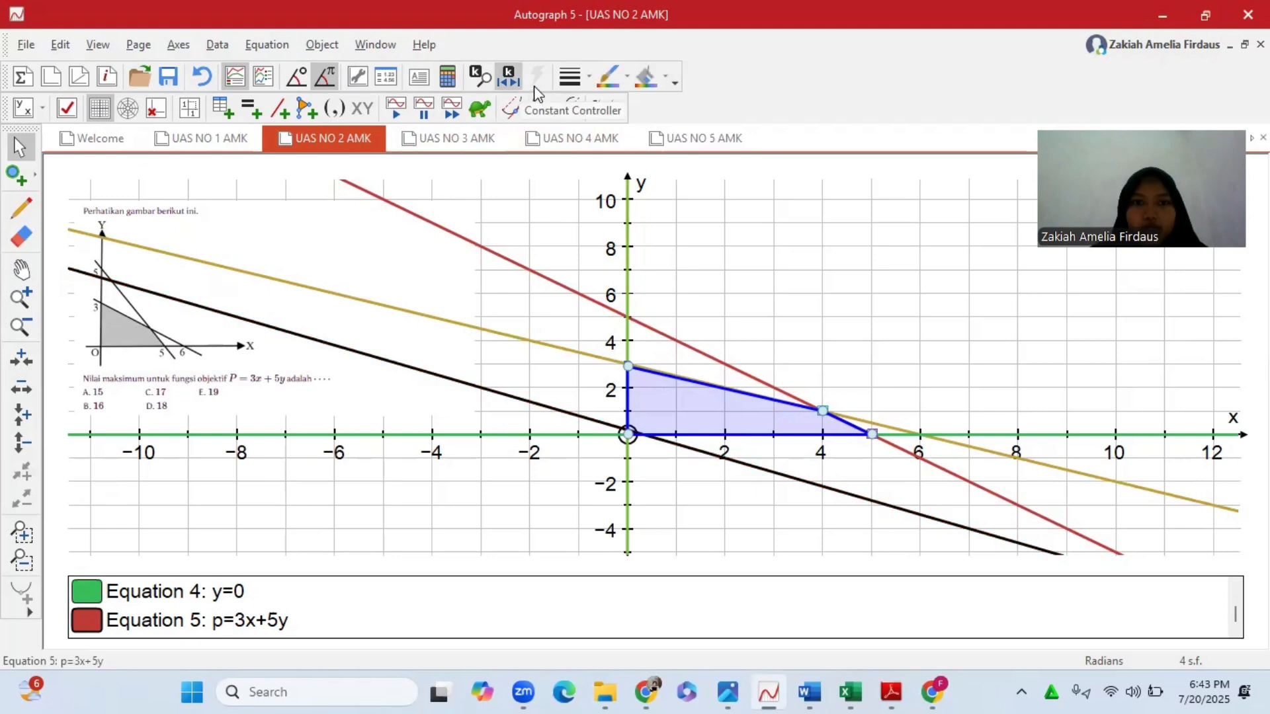
pyautogui.rightClick(435, 373)
pyautogui.moveTo(501, 286)
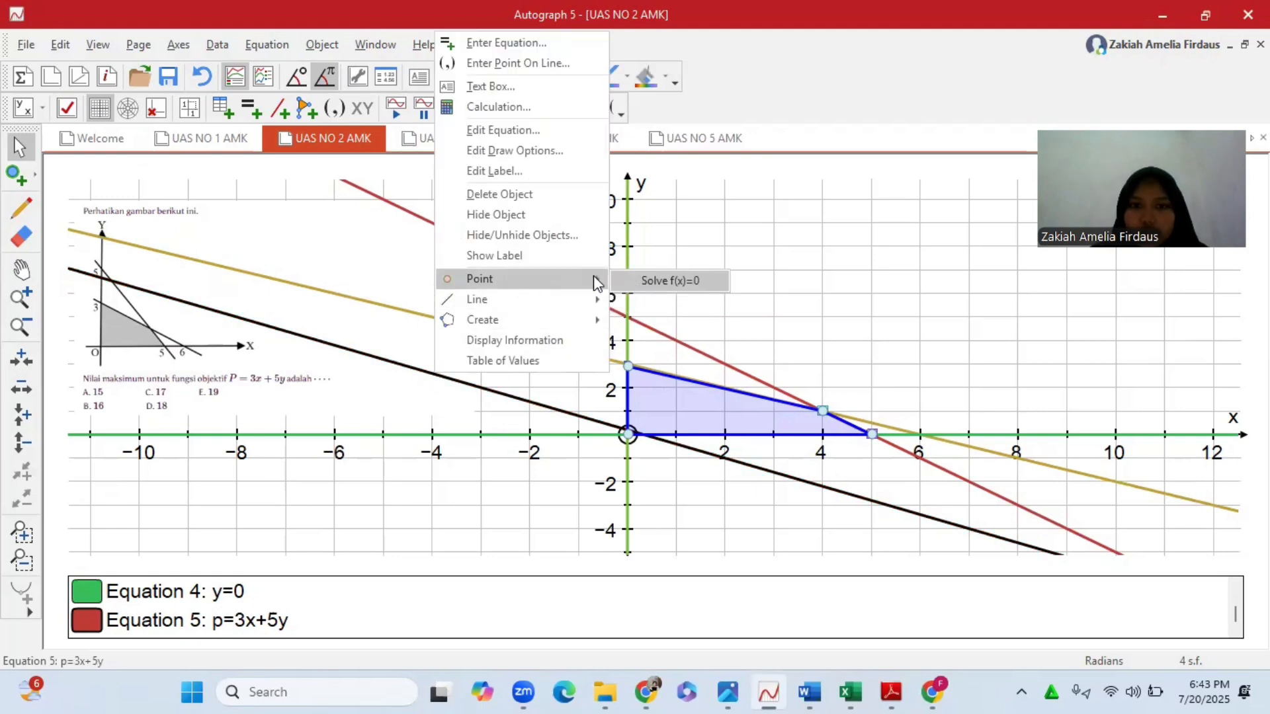
pyautogui.click(552, 160)
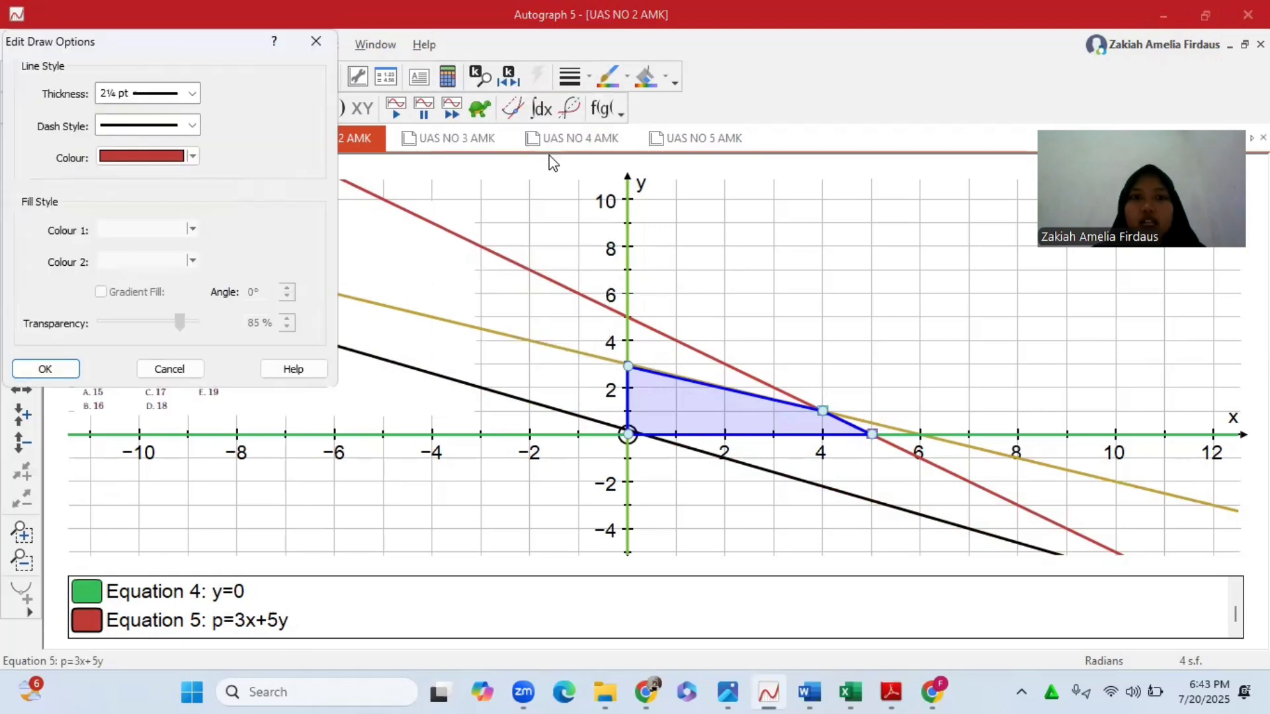
pyautogui.click(192, 125)
pyautogui.click(180, 174)
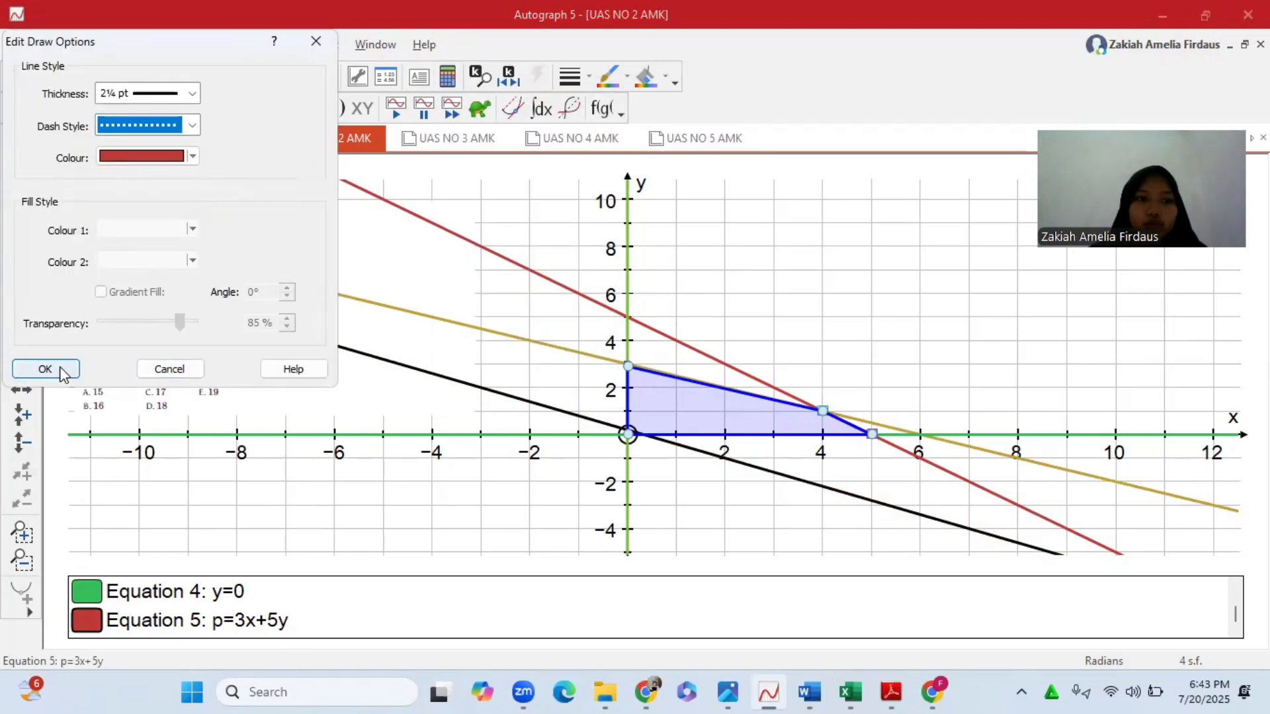
pyautogui.click(41, 368)
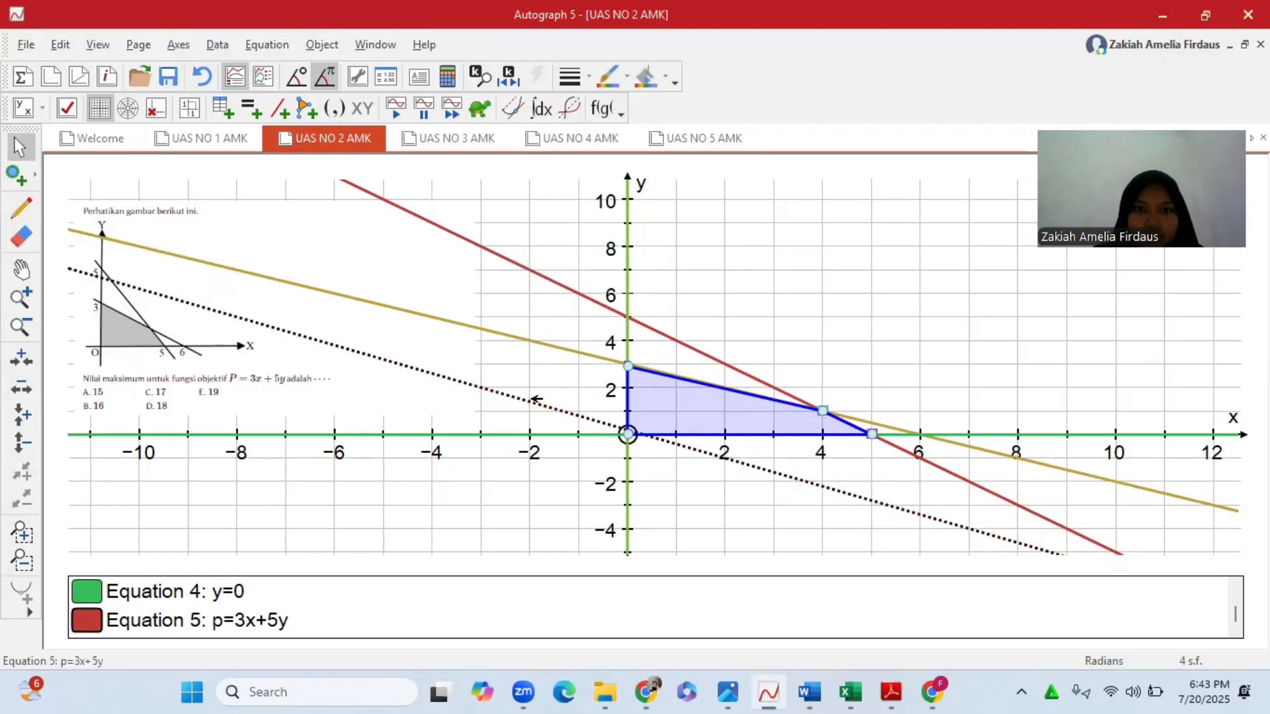
# - Set the constant p to 2 with a step of 1 in the Constant Controller, and raise p to 15
pyautogui.click(509, 78)
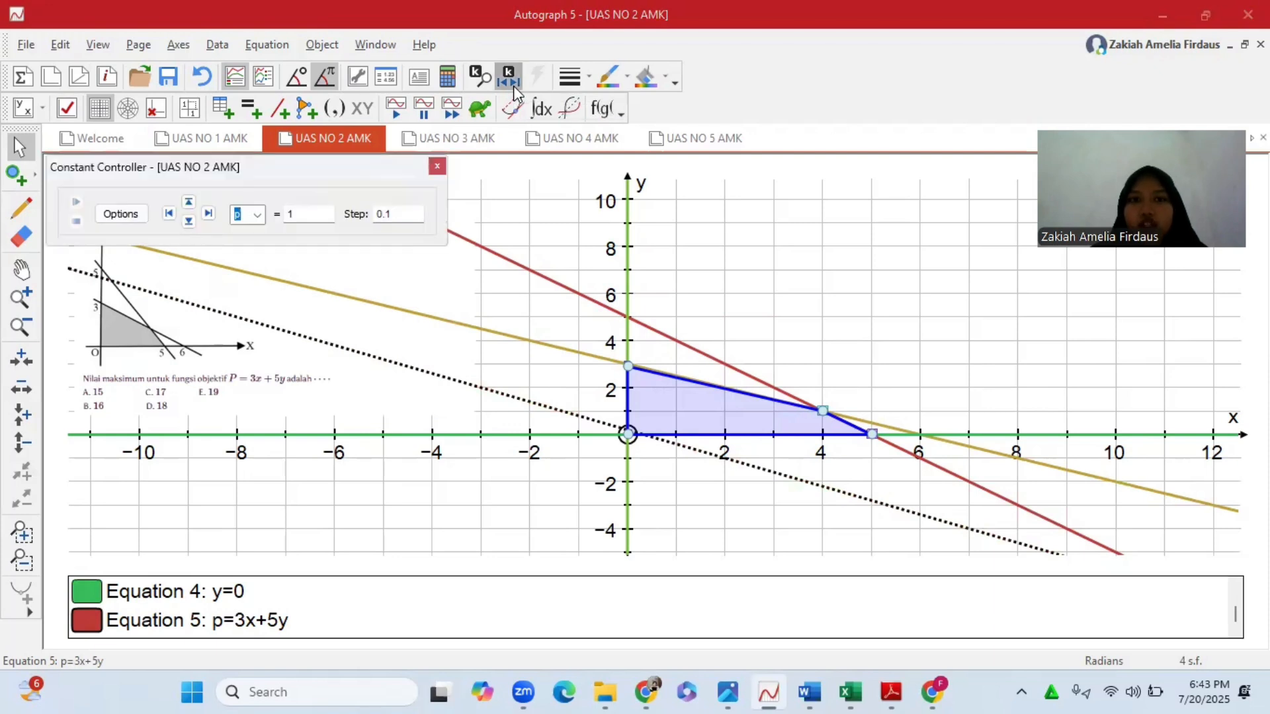
pyautogui.click(293, 213)
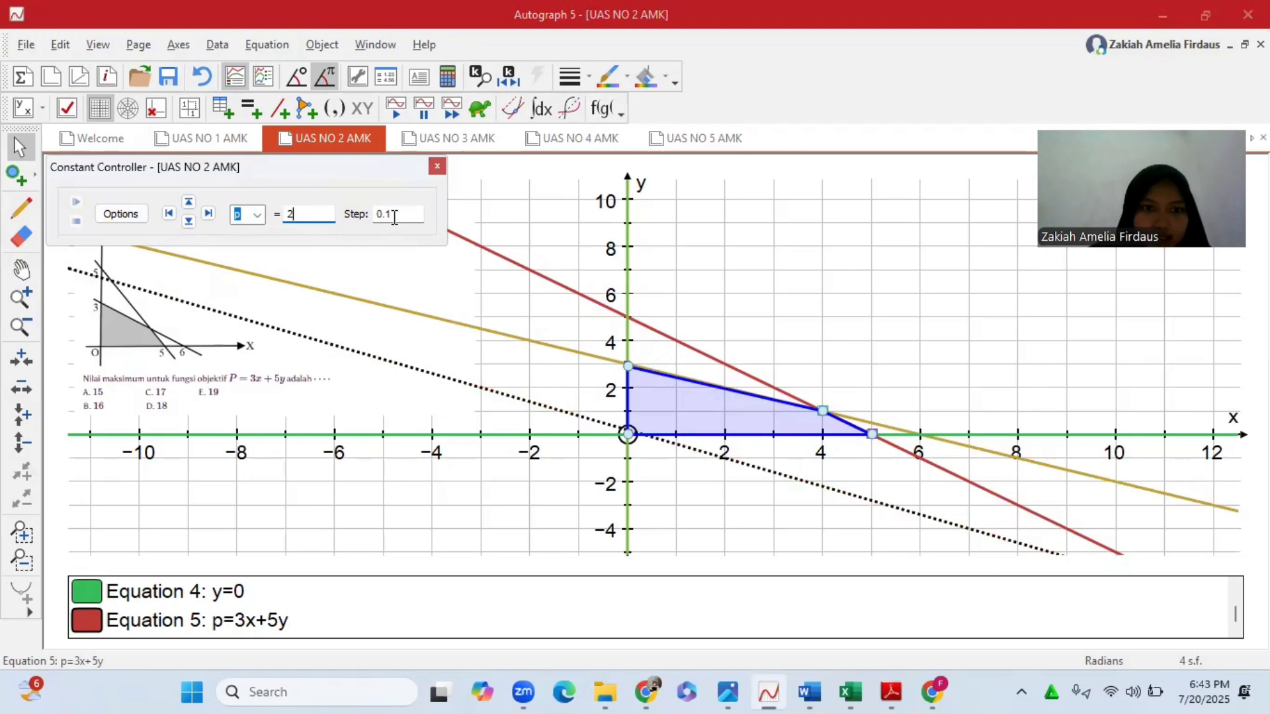
pyautogui.moveTo(395, 217); pyautogui.dragTo(378, 218)
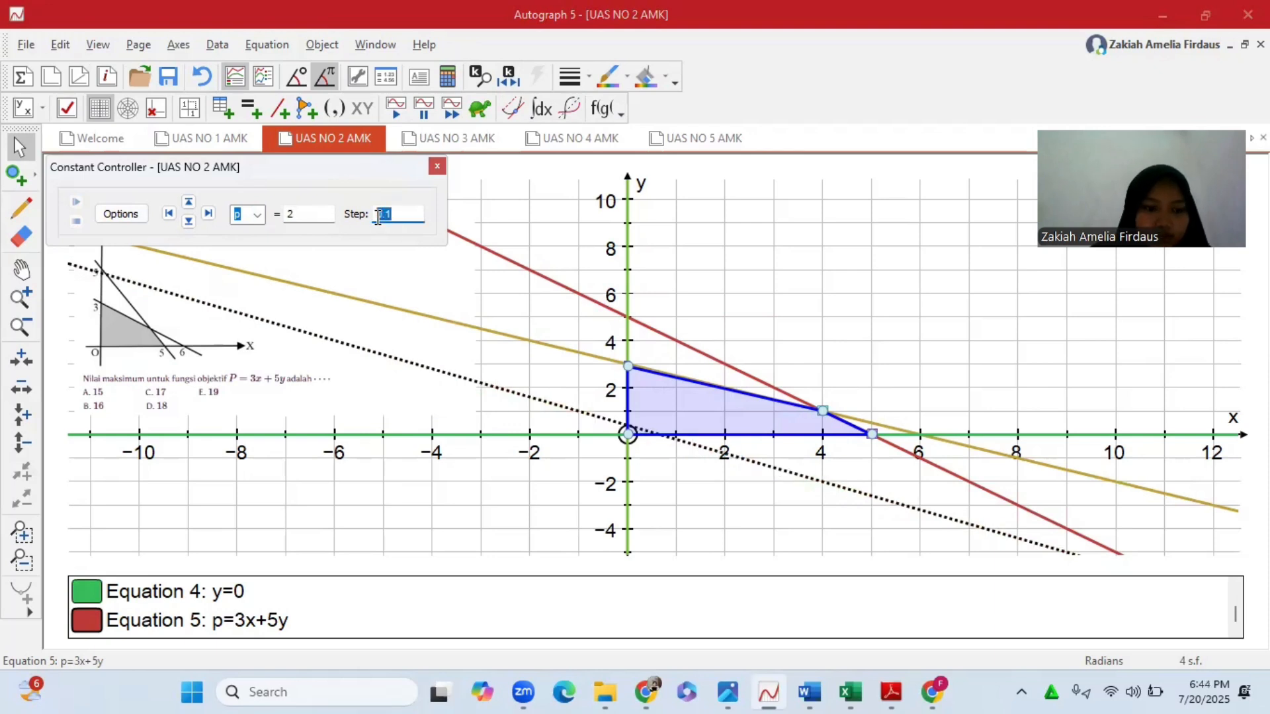
pyautogui.click(207, 214)
pyautogui.click(169, 215)
pyautogui.click(189, 202)
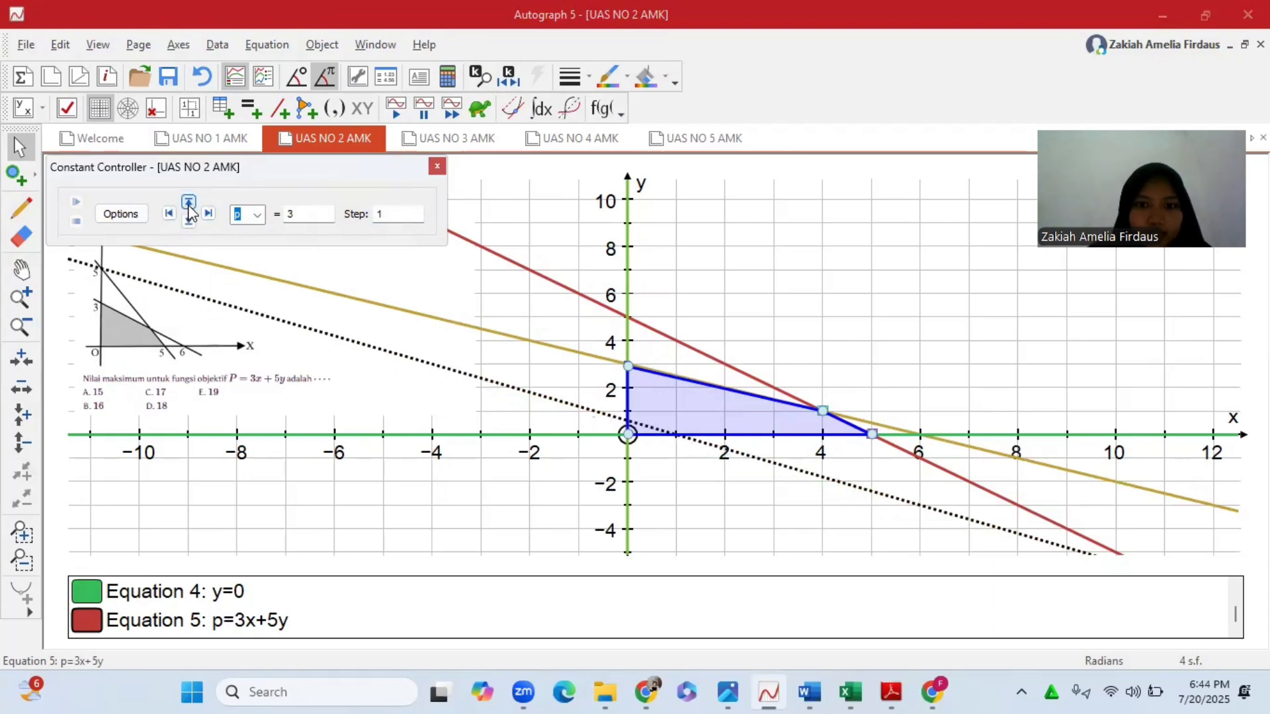
pyautogui.click(188, 202)
pyautogui.click(189, 202)
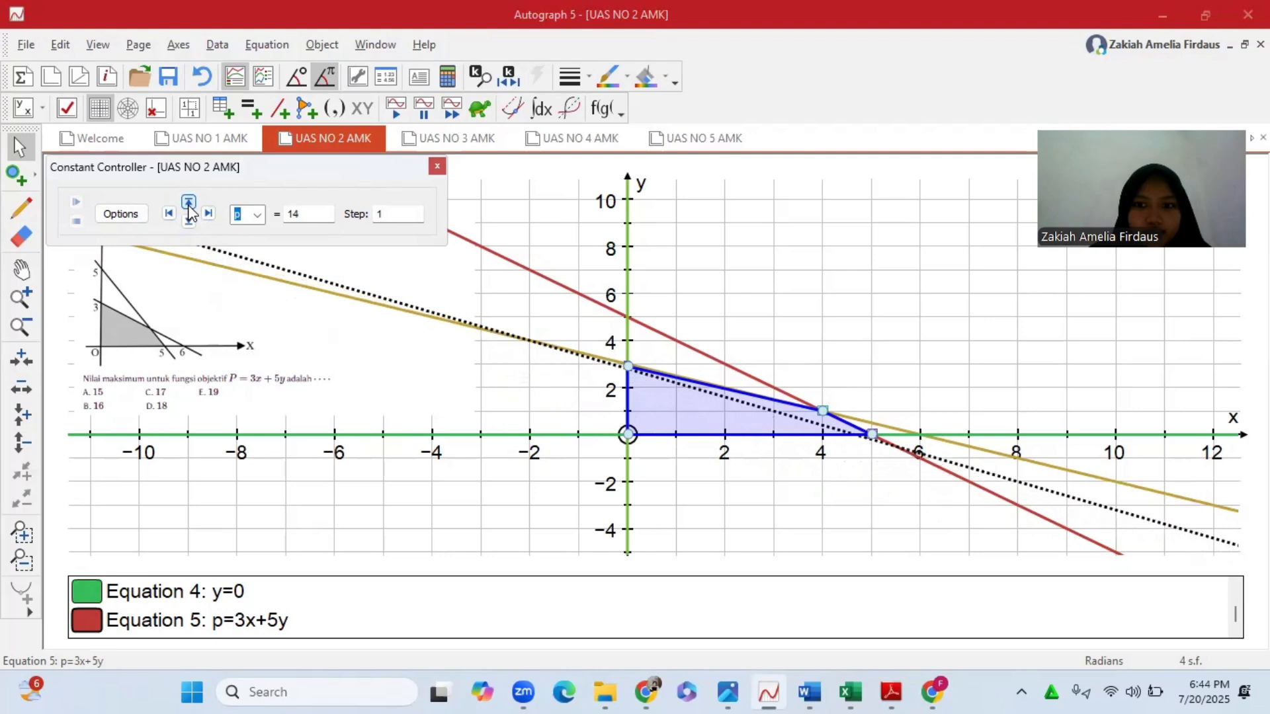
pyautogui.click(188, 202)
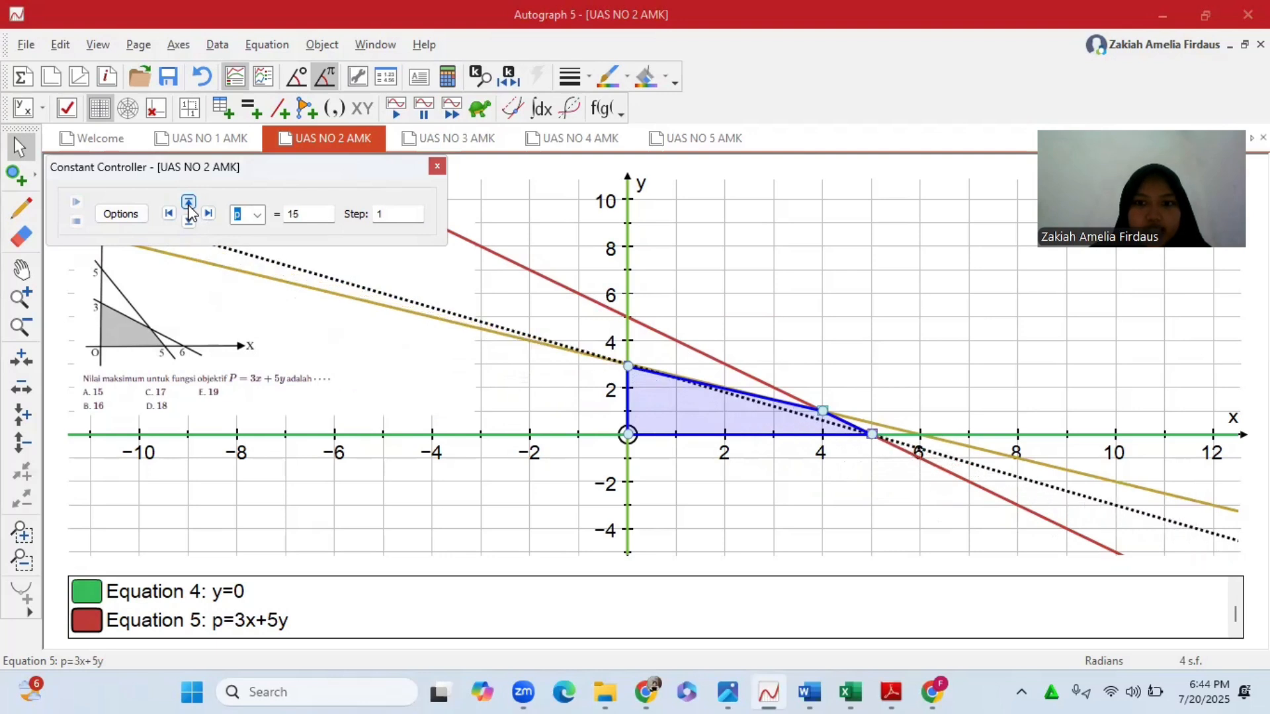
# - Attach a text box with the point's coordinates to the region's corner at (5, 0)
pyautogui.rightClick(873, 435)
pyautogui.click(920, 143)
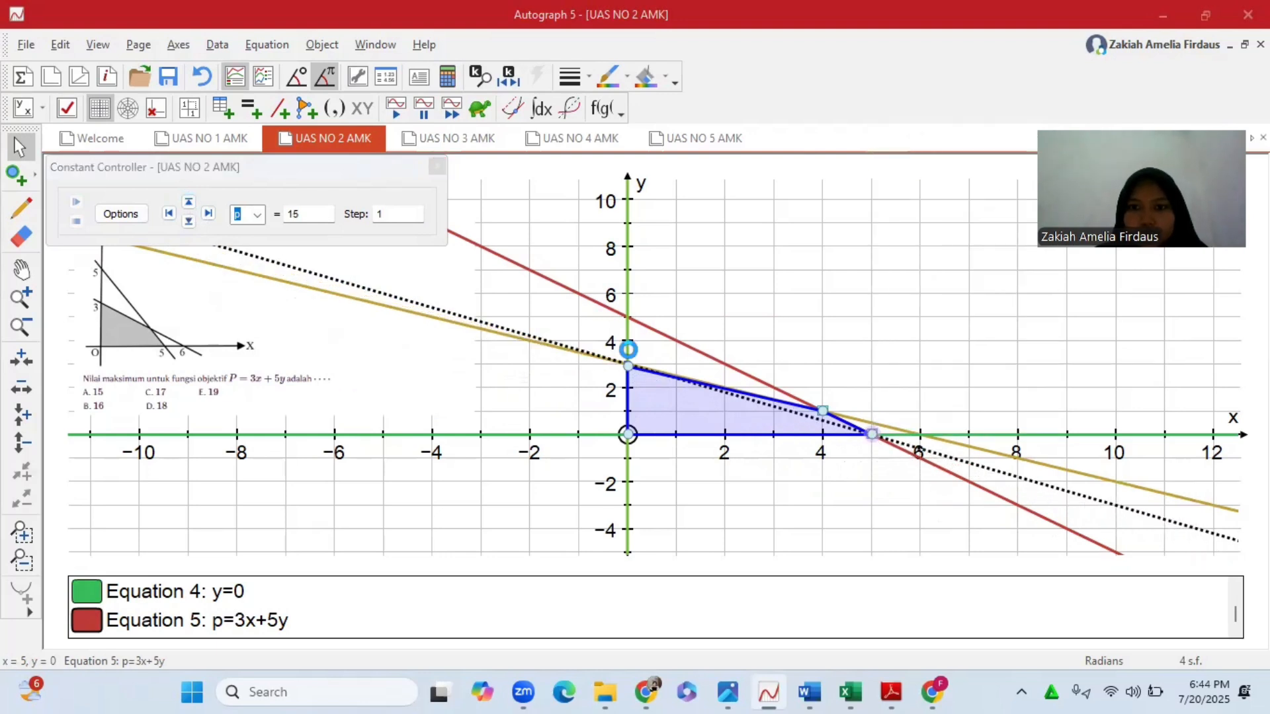
pyautogui.click(44, 447)
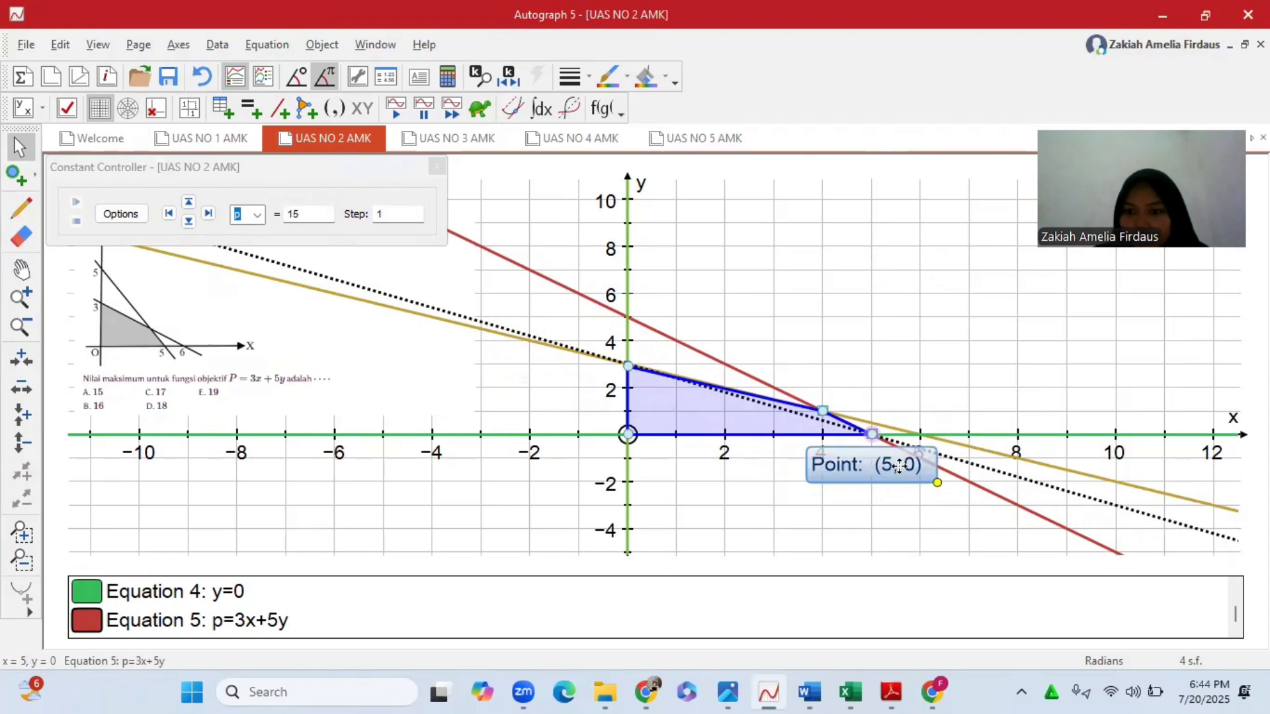
pyautogui.click(870, 404)
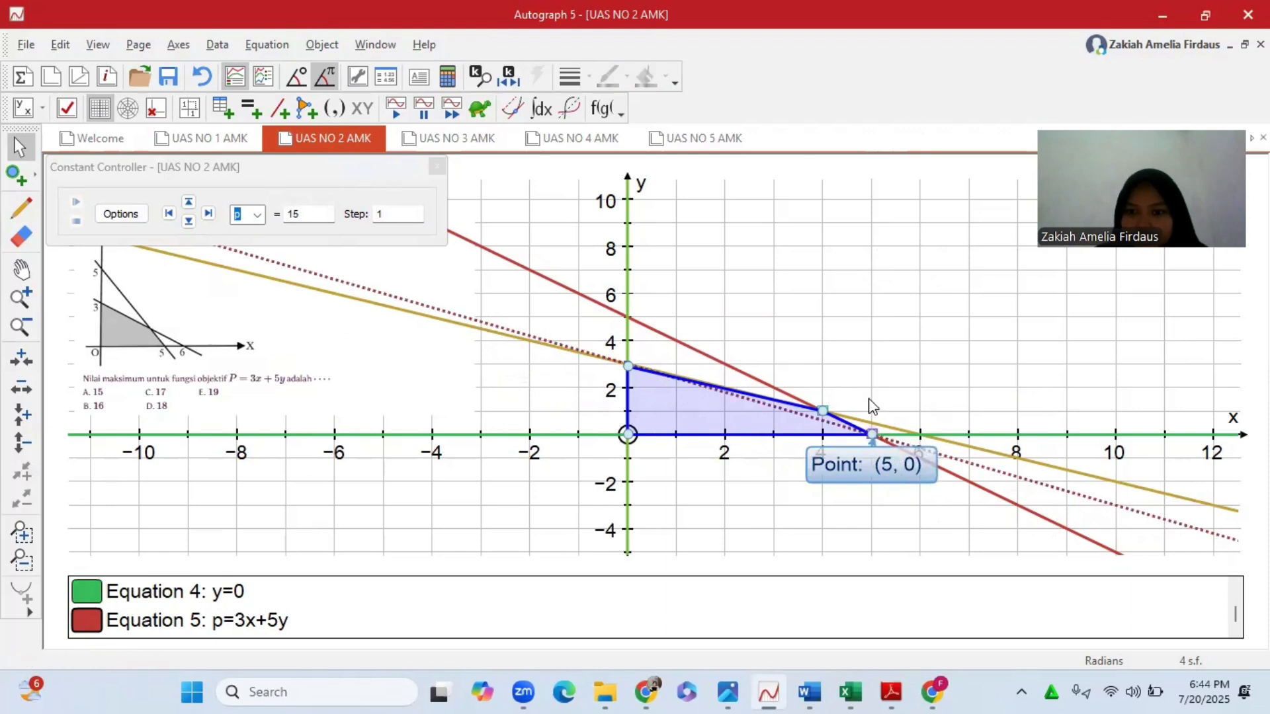
# - Attach a coordinate text box to the region's corner at (4, 1) and place it above the point
pyautogui.rightClick(822, 410)
pyautogui.click(883, 58)
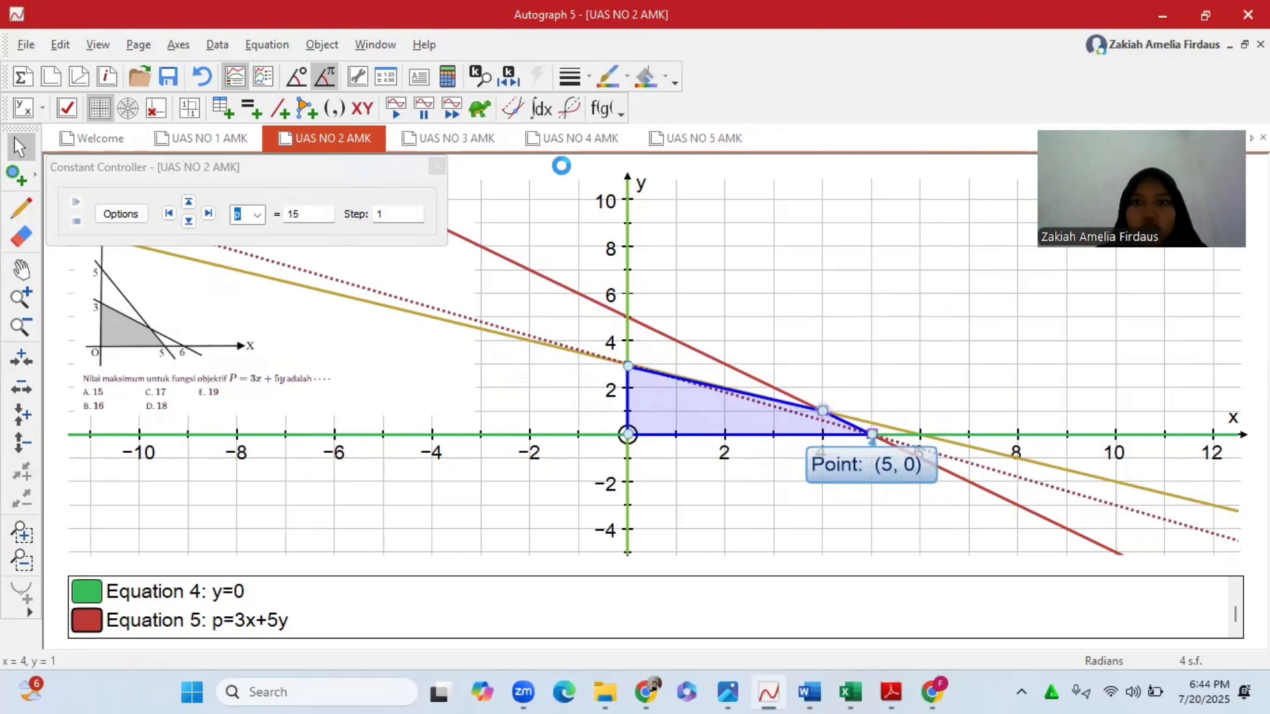
pyautogui.click(43, 447)
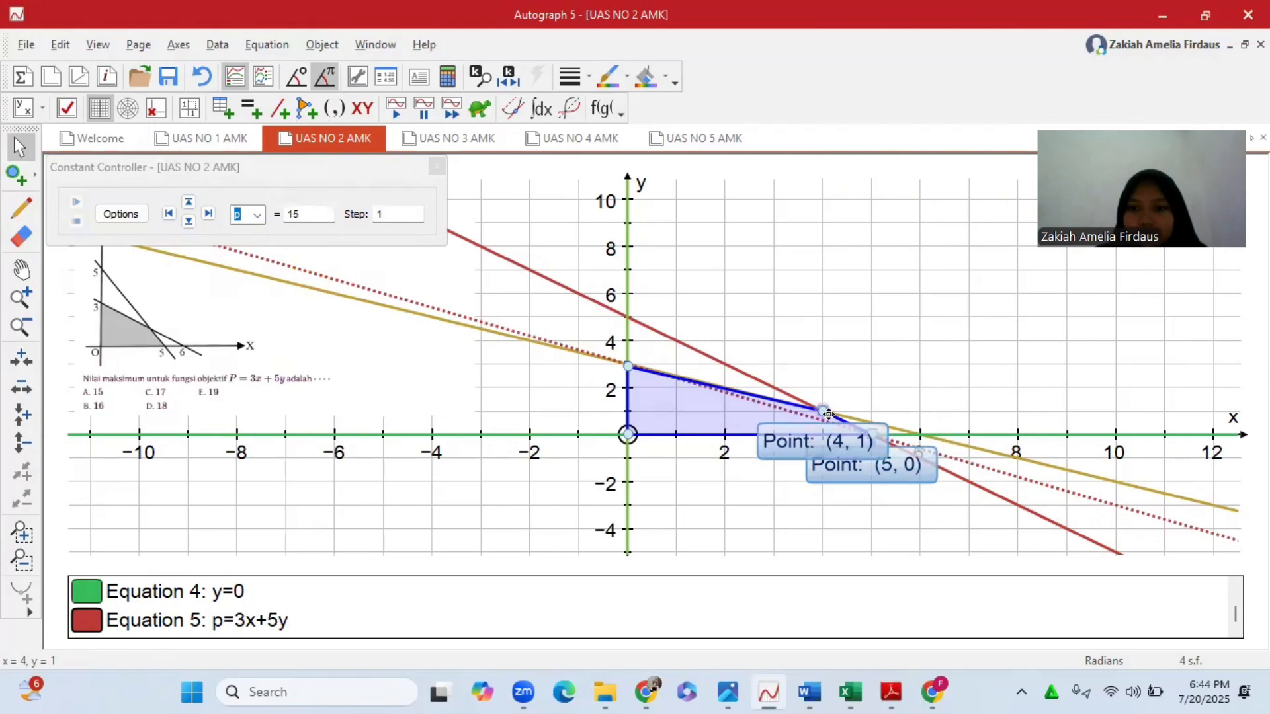
pyautogui.moveTo(828, 415); pyautogui.dragTo(899, 368)
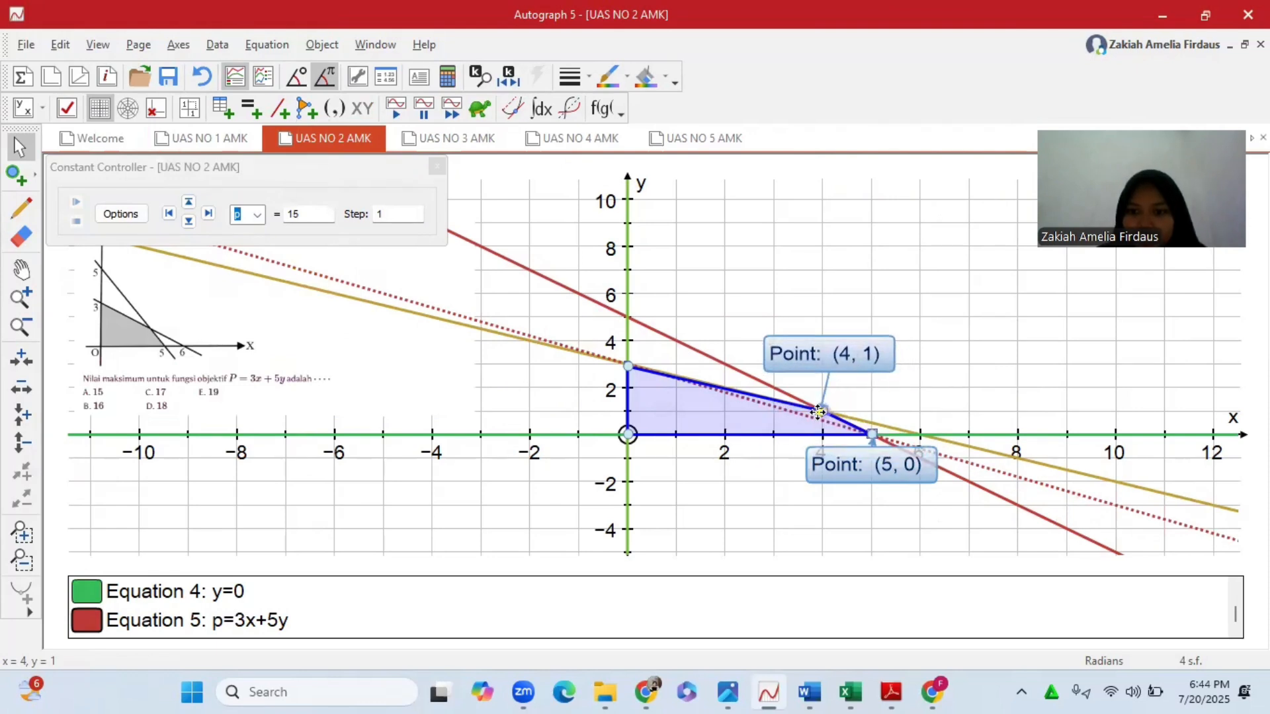
pyautogui.rightClick(628, 366)
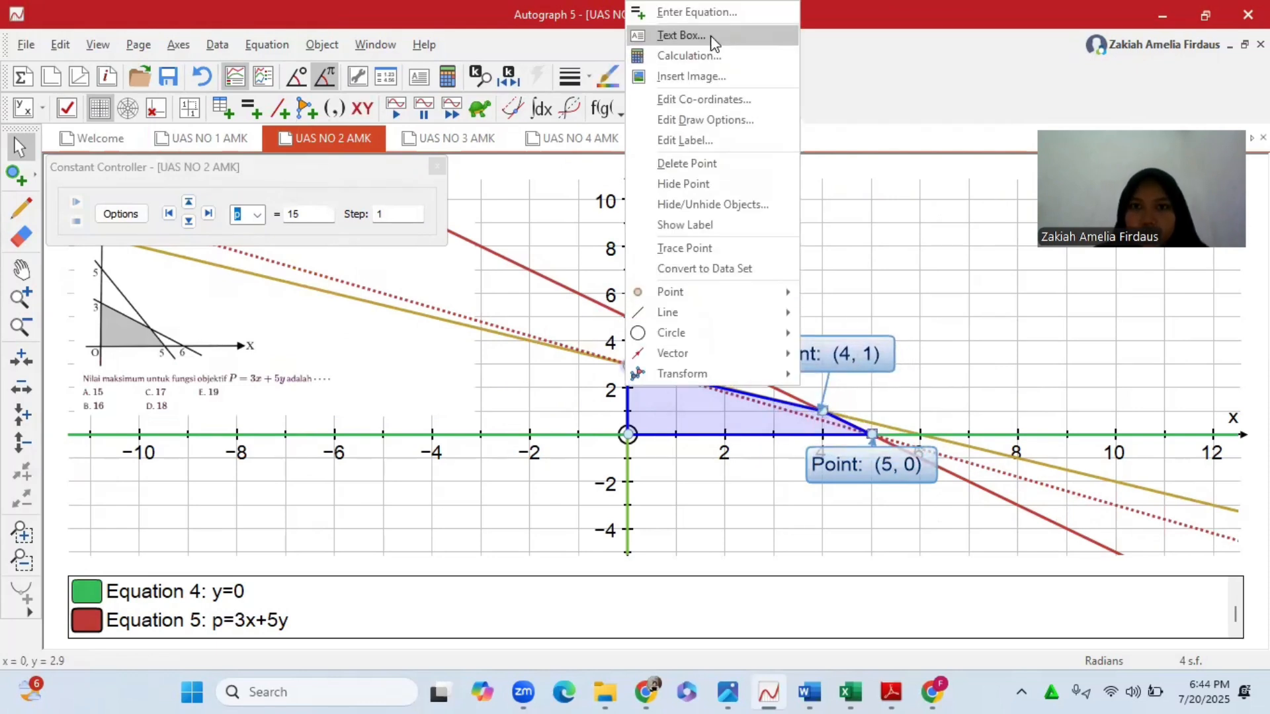
pyautogui.click(712, 37)
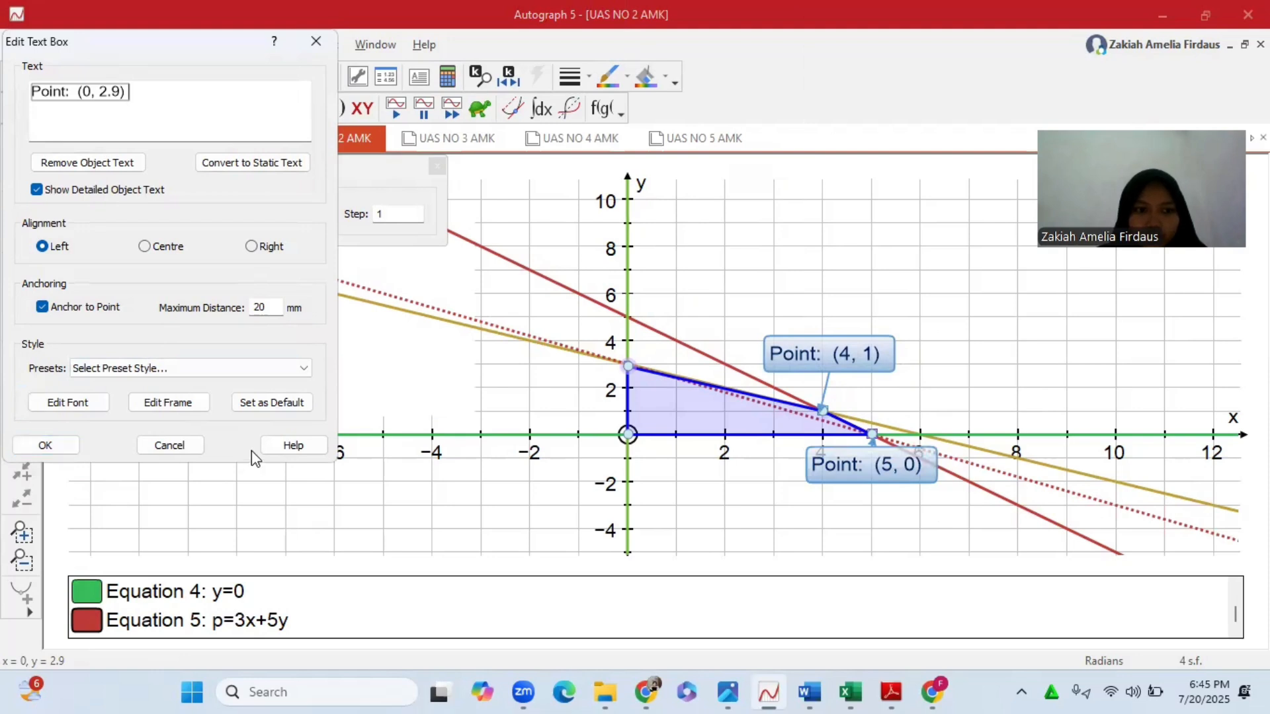
pyautogui.click(170, 445)
# - Move the region's corner on the y-axis to (0, 3) and attach a coordinate text box placed above it
pyautogui.moveTo(627, 364); pyautogui.dragTo(628, 362)
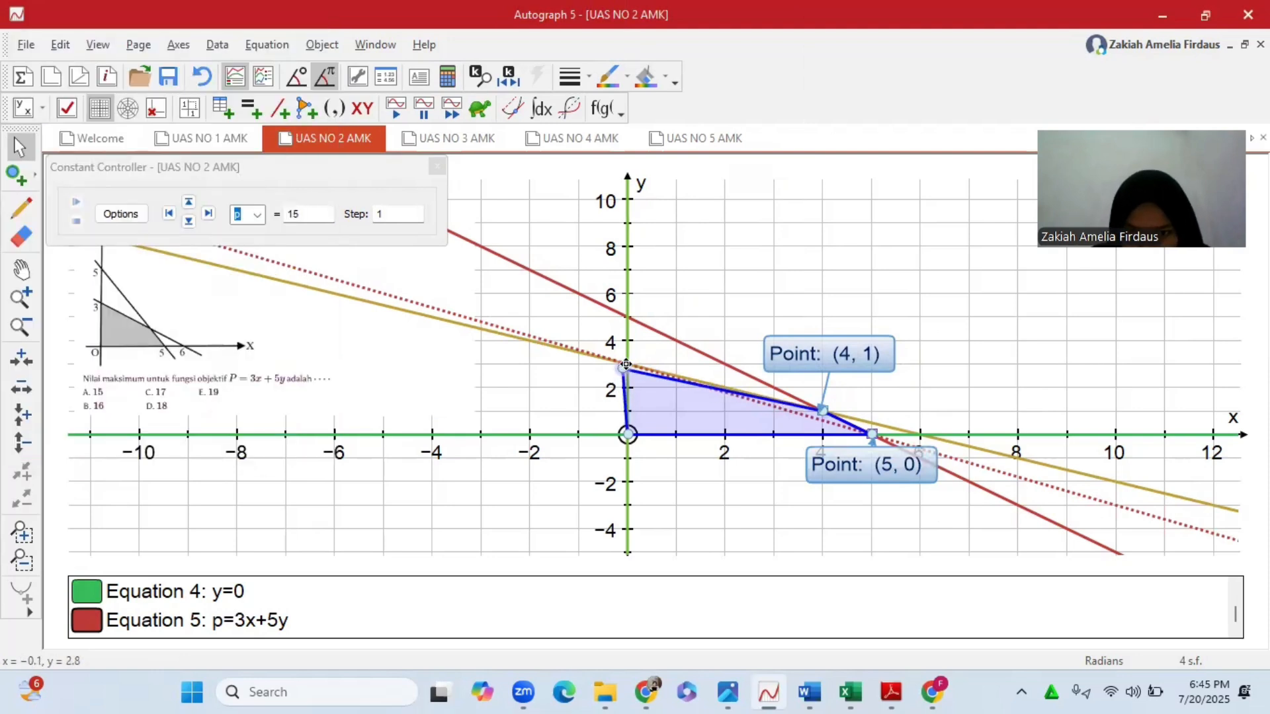
pyautogui.rightClick(627, 363)
pyautogui.click(682, 41)
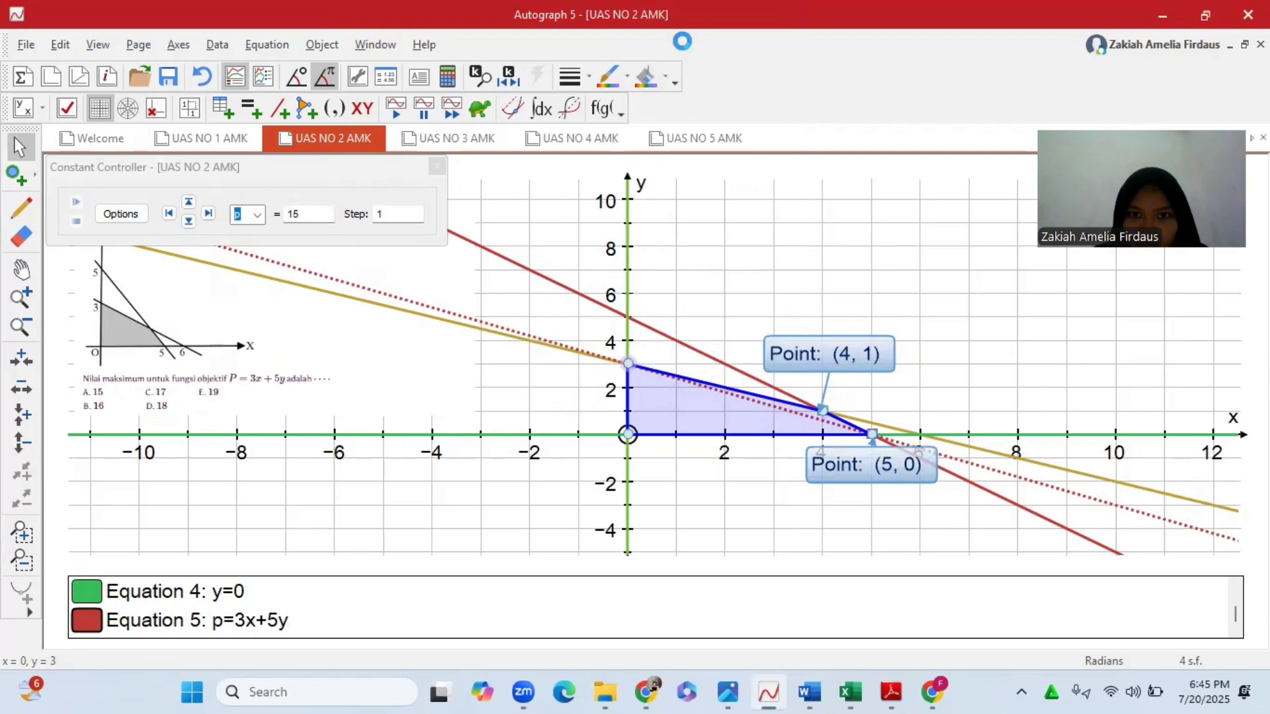
pyautogui.click(69, 444)
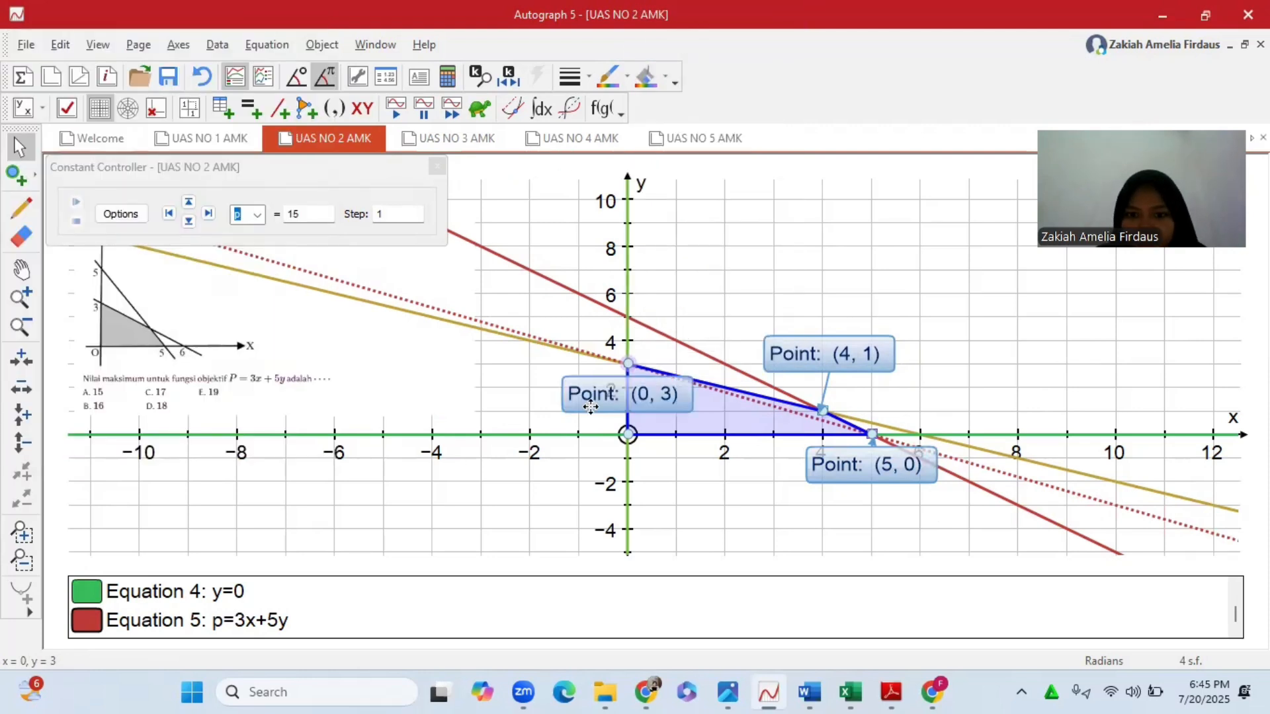
pyautogui.moveTo(593, 397); pyautogui.dragTo(597, 308)
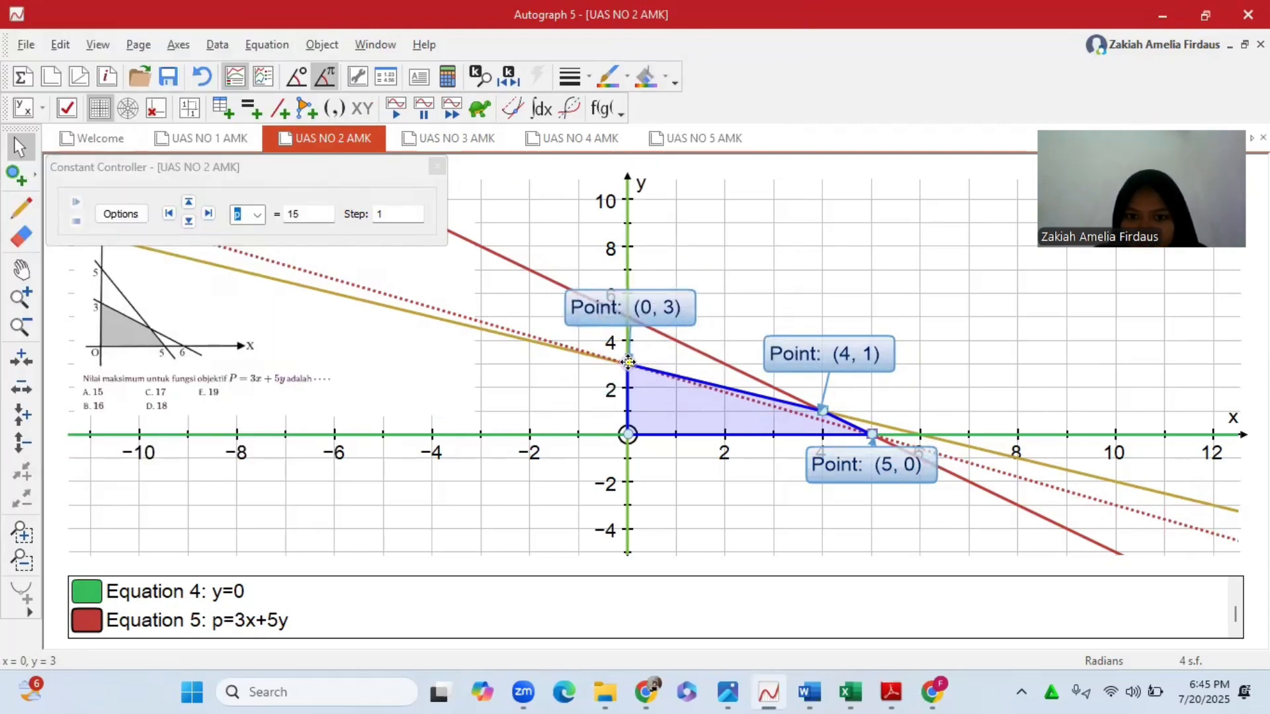
pyautogui.click(794, 242)
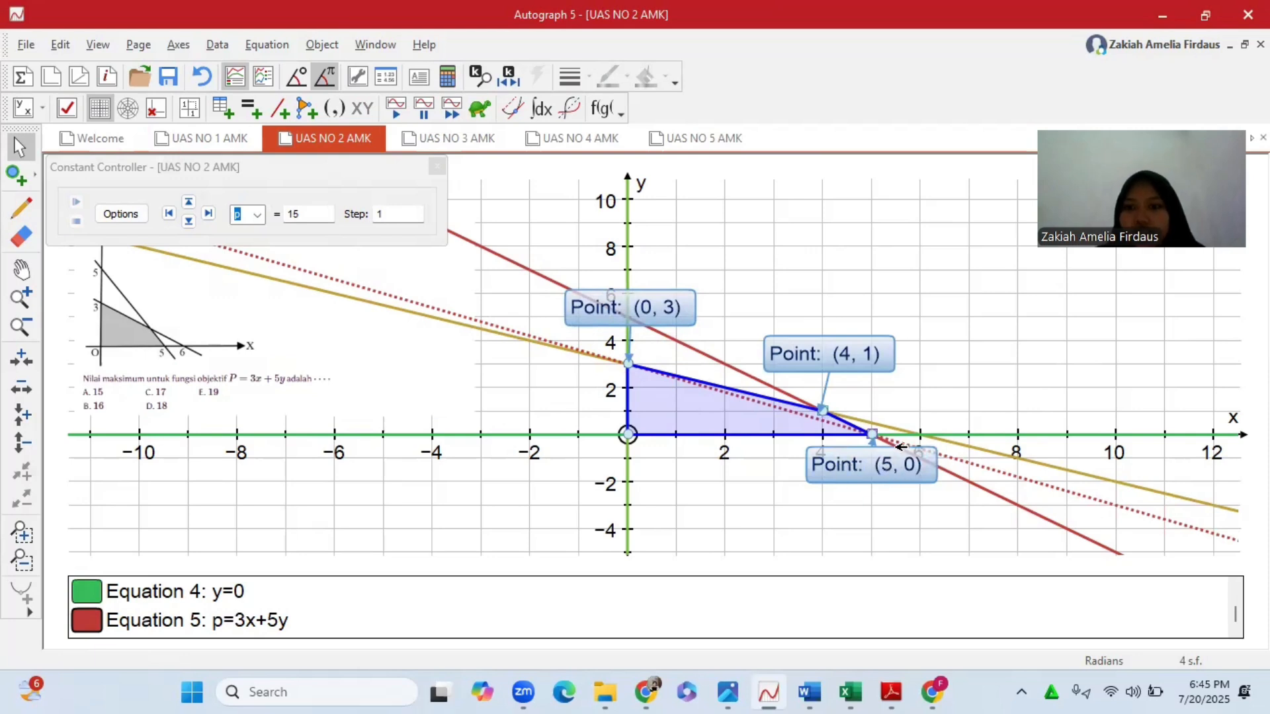
# - Step the constant p between 15 and 17, ending at 17, to shift the objective line to the corner at (4, 1)
pyautogui.click(190, 204)
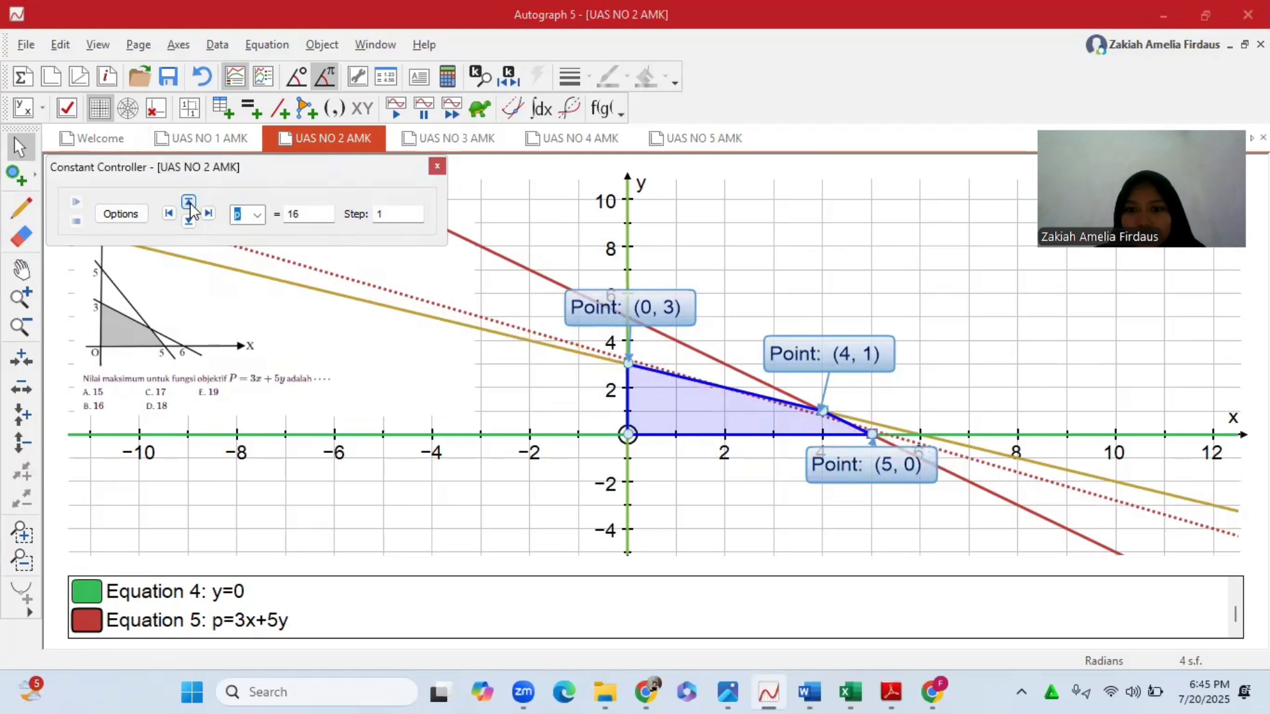
pyautogui.click(189, 204)
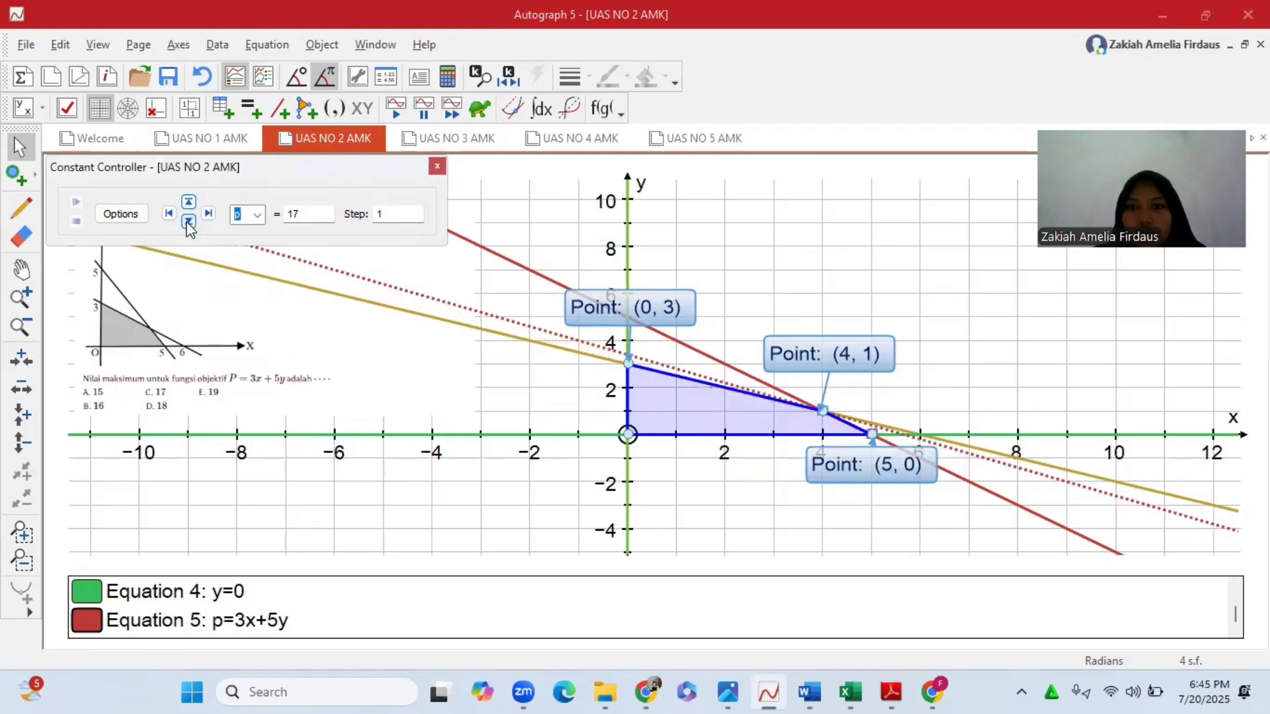
pyautogui.click(189, 222)
pyautogui.click(188, 221)
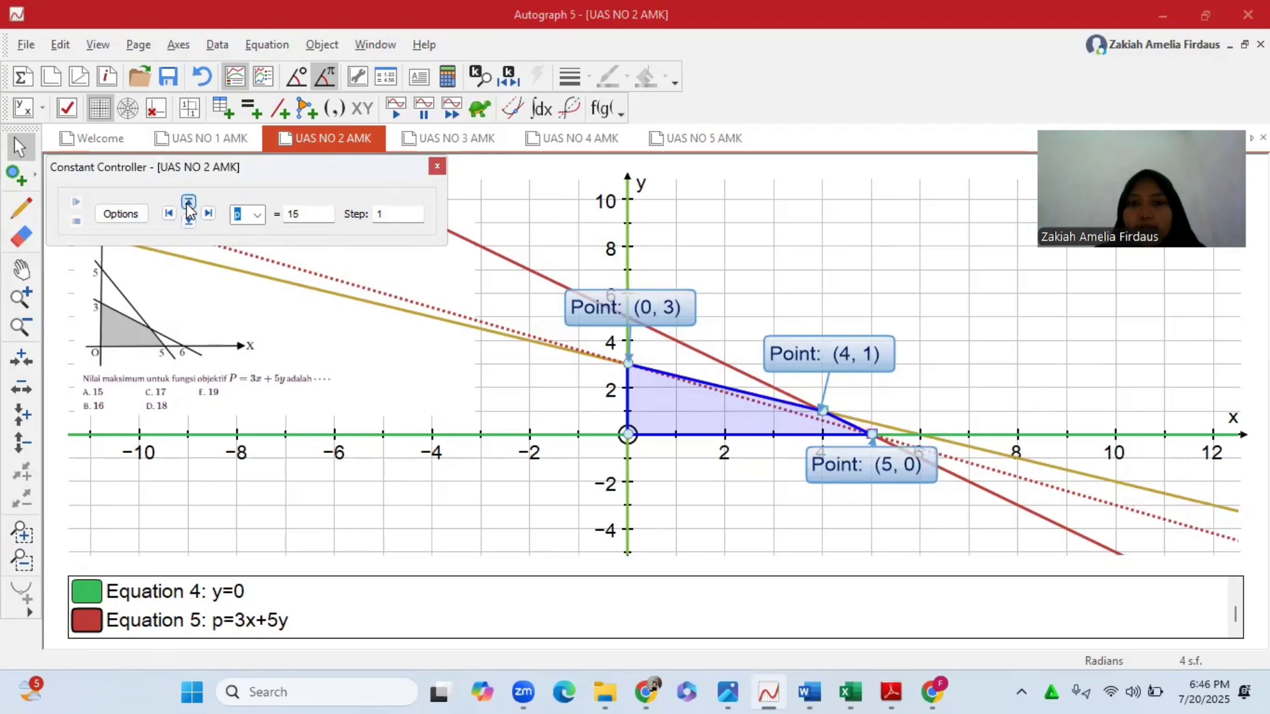
pyautogui.click(188, 203)
pyautogui.click(189, 203)
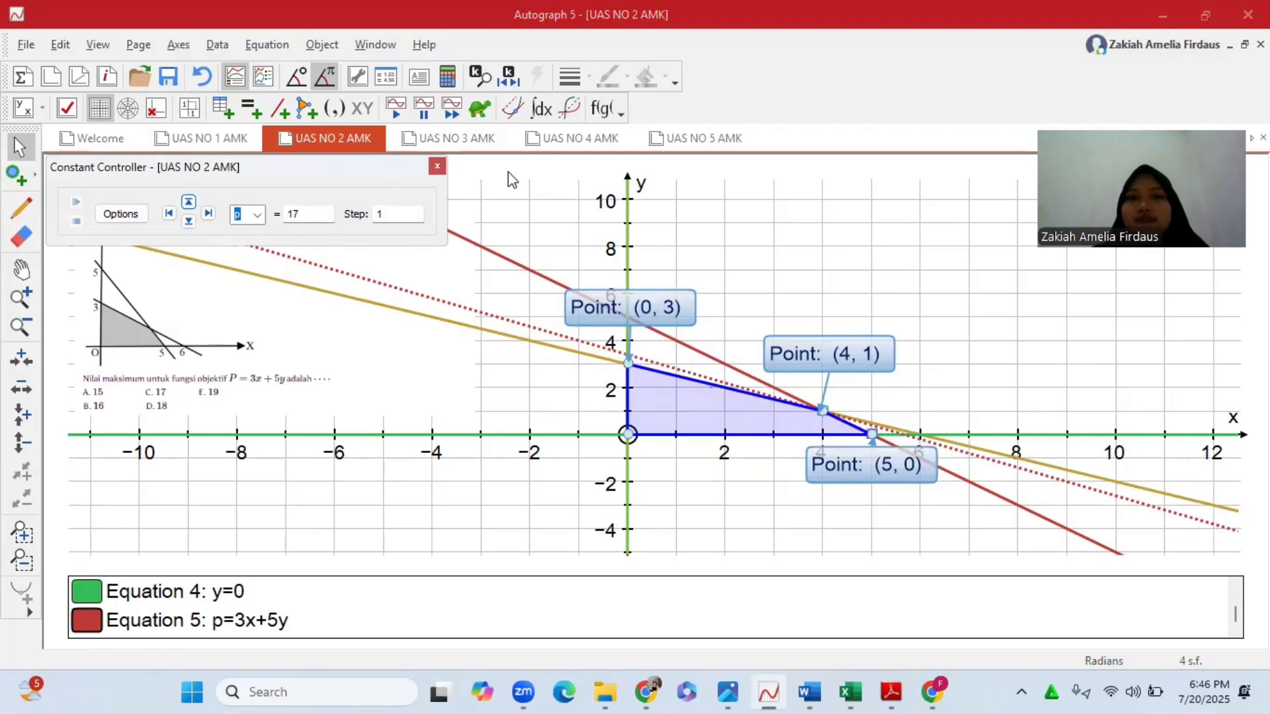
# - Save the UAS NO 2 AMK page and switch to UAS NO 3 AMK, closing the Constant Controller
pyautogui.click(27, 45)
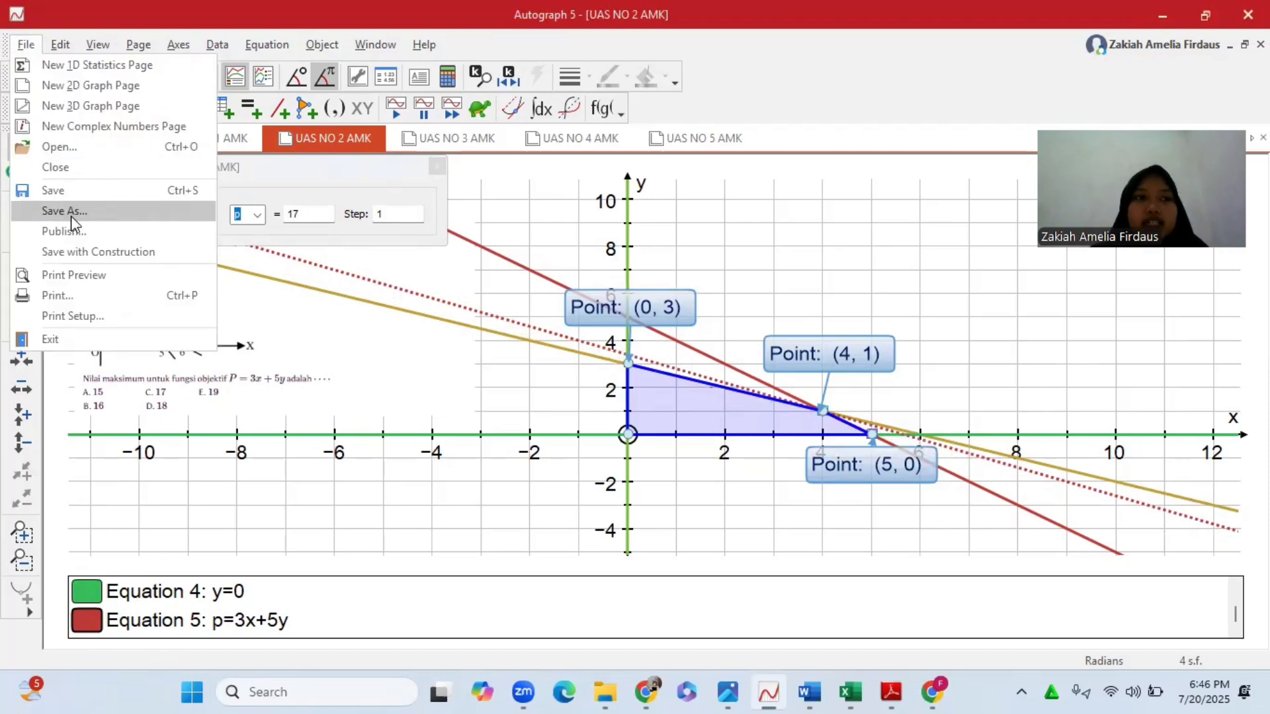
pyautogui.click(74, 192)
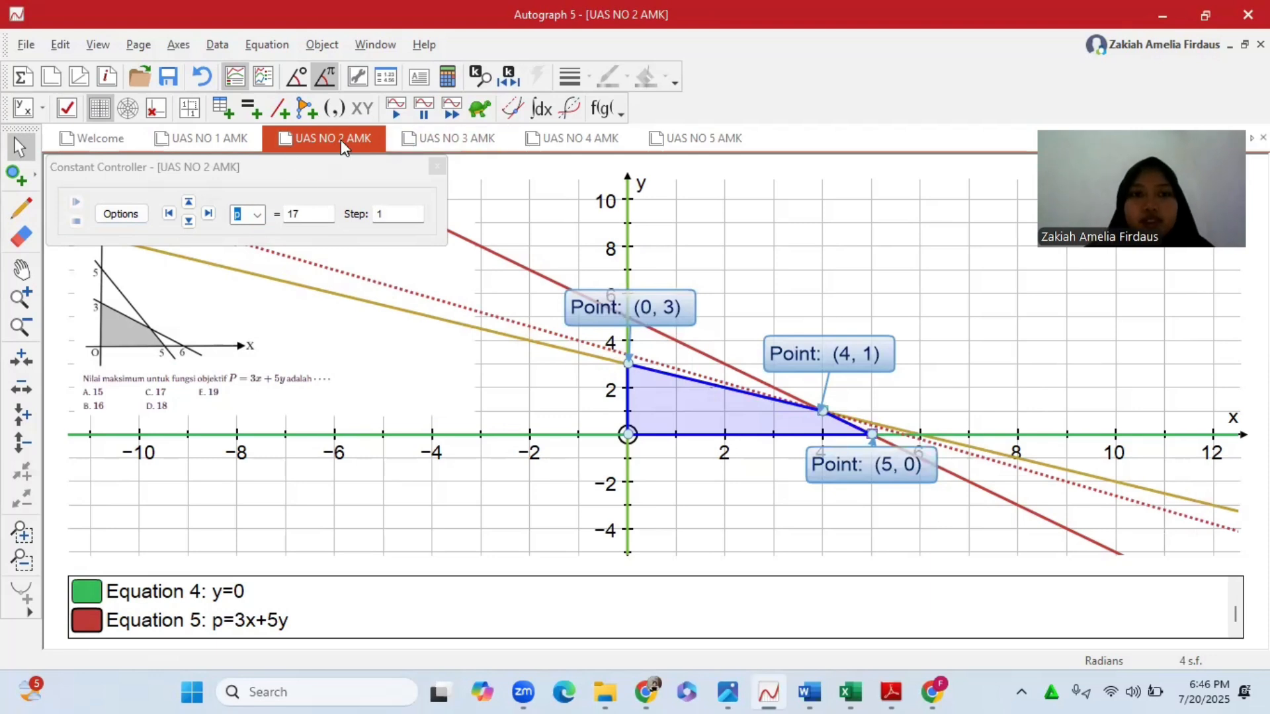
pyautogui.click(416, 134)
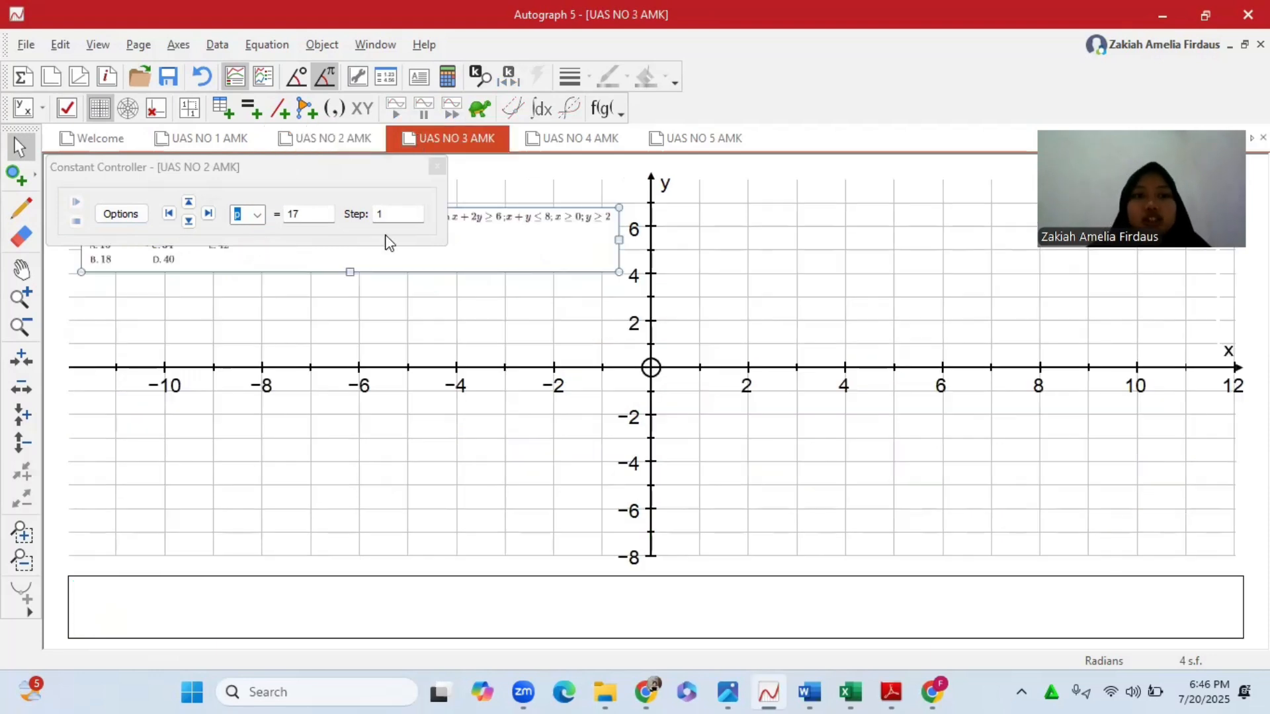
pyautogui.click(436, 167)
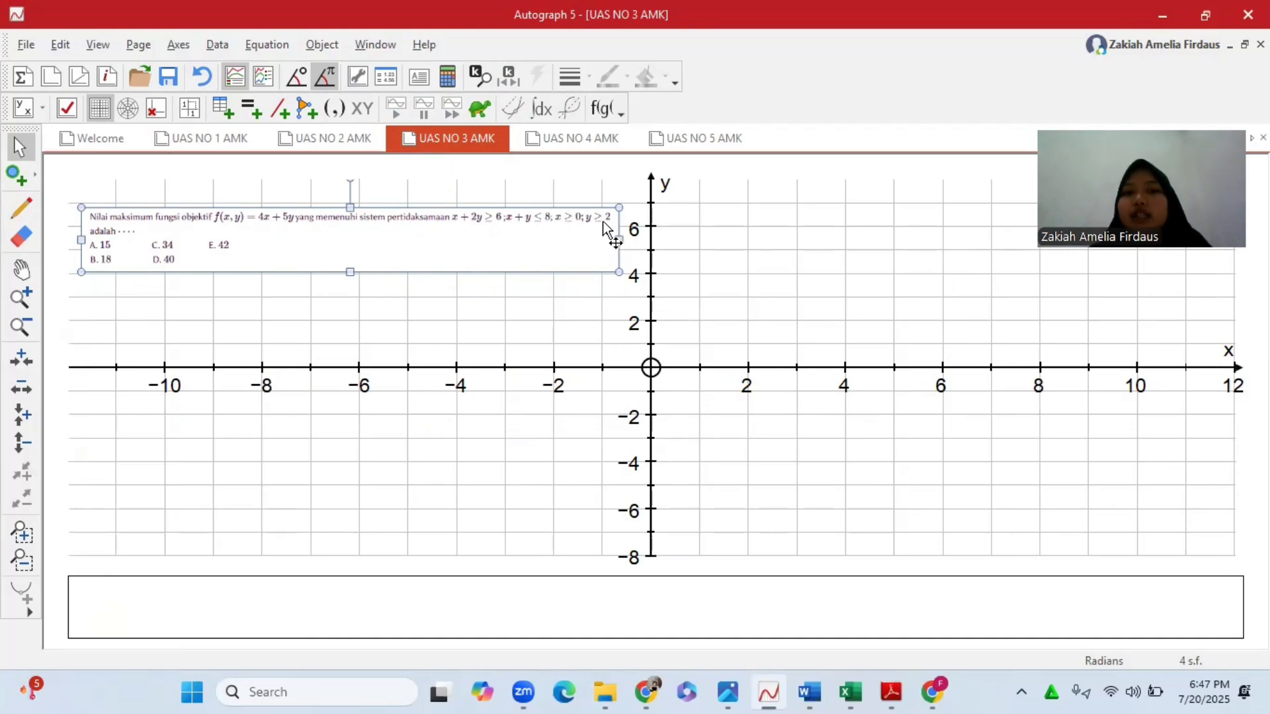
# - Move the question image across the y-axis, so it spans about x = -2.7 to 8.4 above the x-axis
pyautogui.click(398, 302)
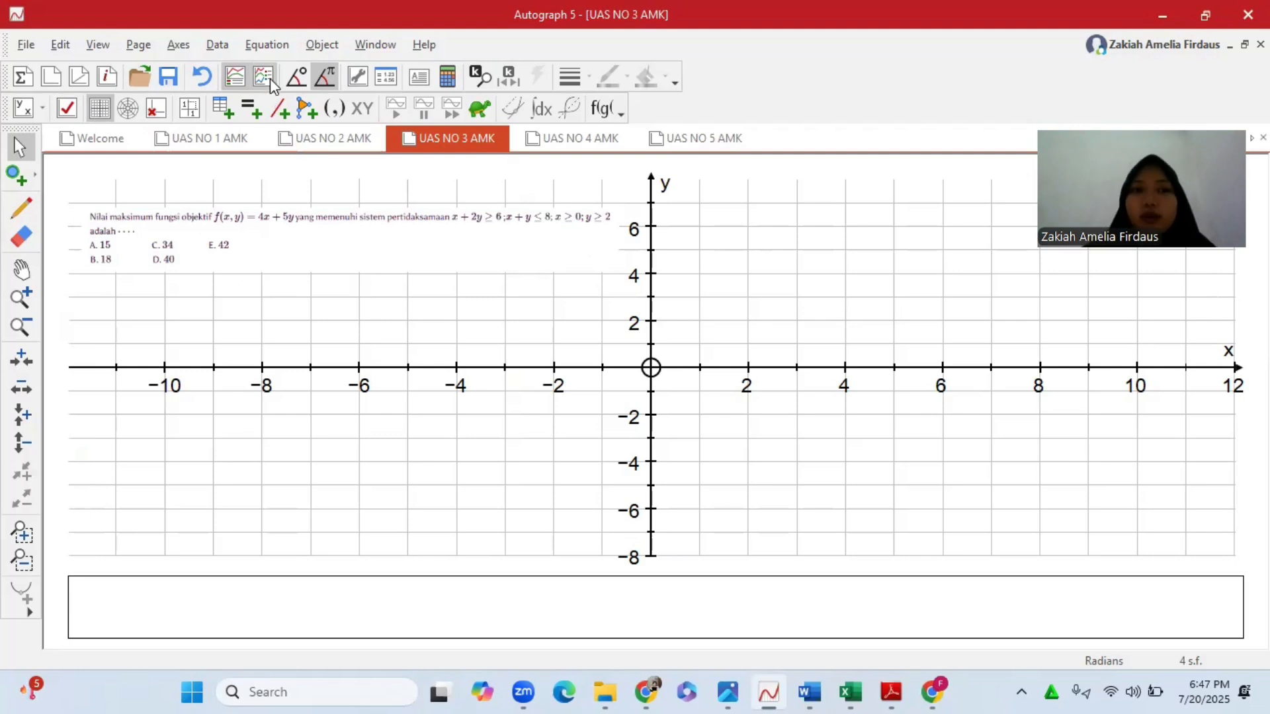
pyautogui.moveTo(300, 241); pyautogui.dragTo(686, 232)
pyautogui.moveTo(558, 232); pyautogui.dragTo(613, 281)
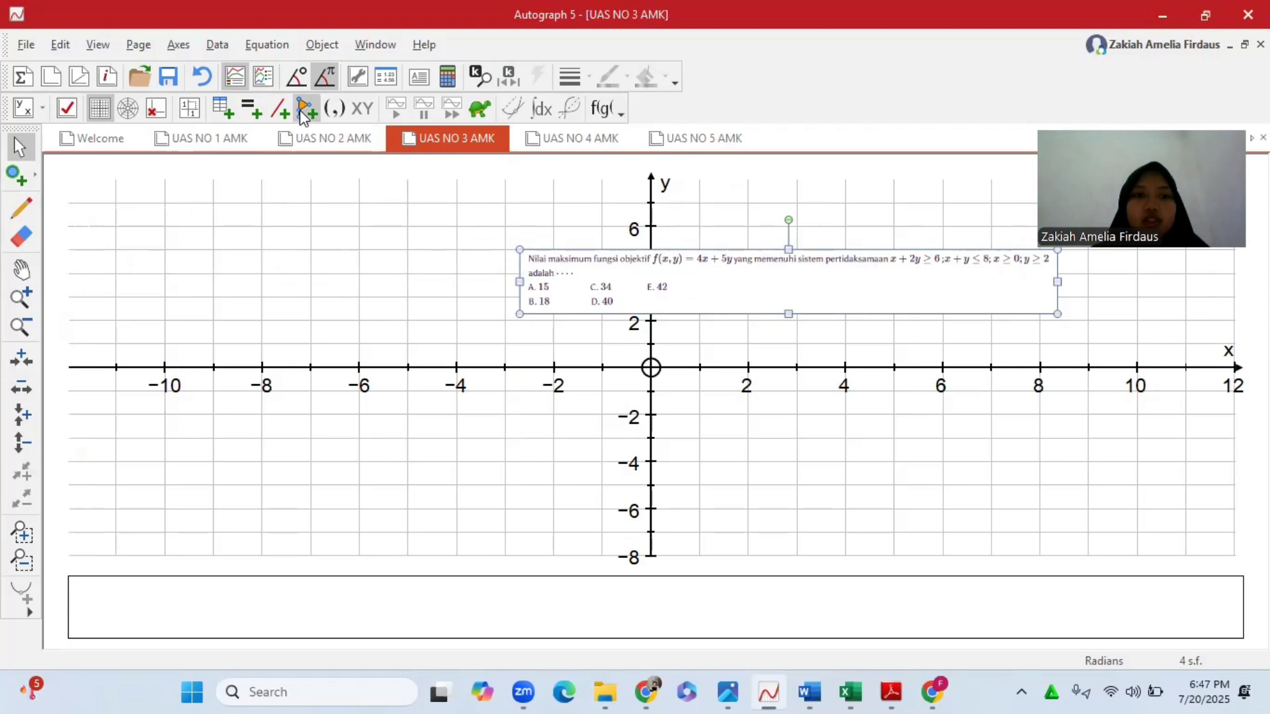
# - Plot the first constraint of question 3 as the inequality x+2y≥6
pyautogui.click(252, 109)
pyautogui.write('x+2y')
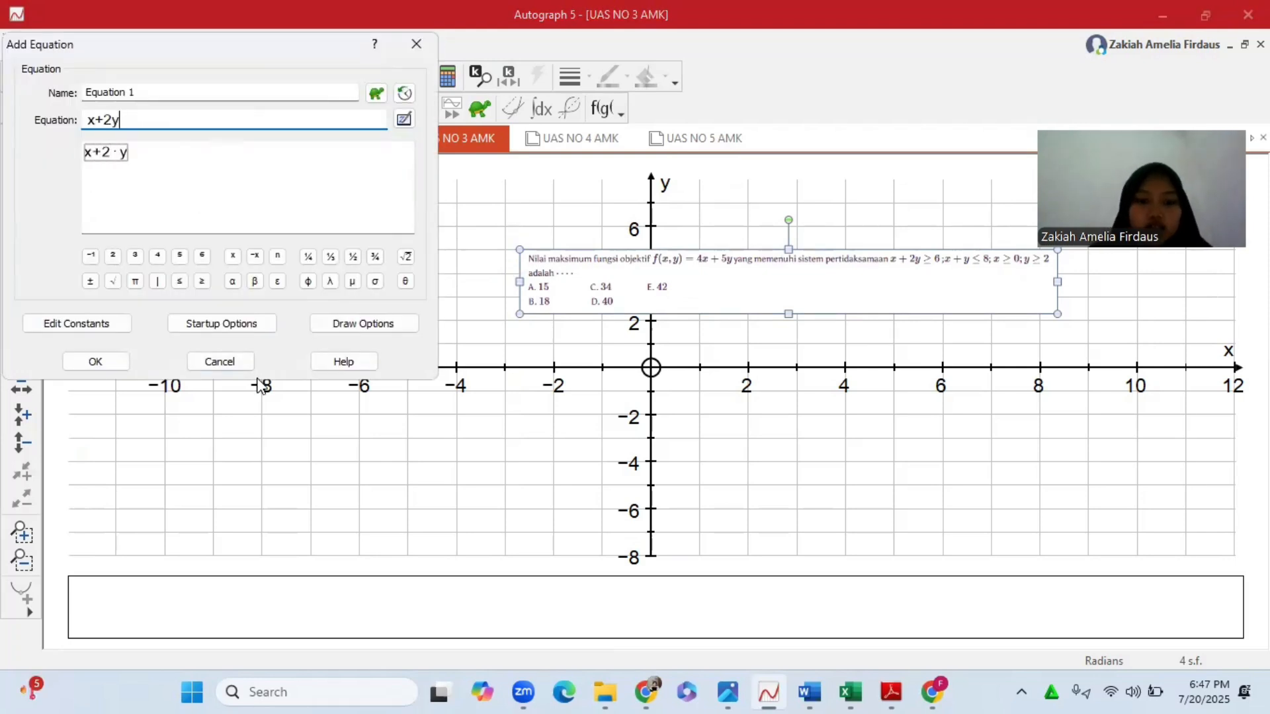
pyautogui.click(202, 281)
pyautogui.write('6')
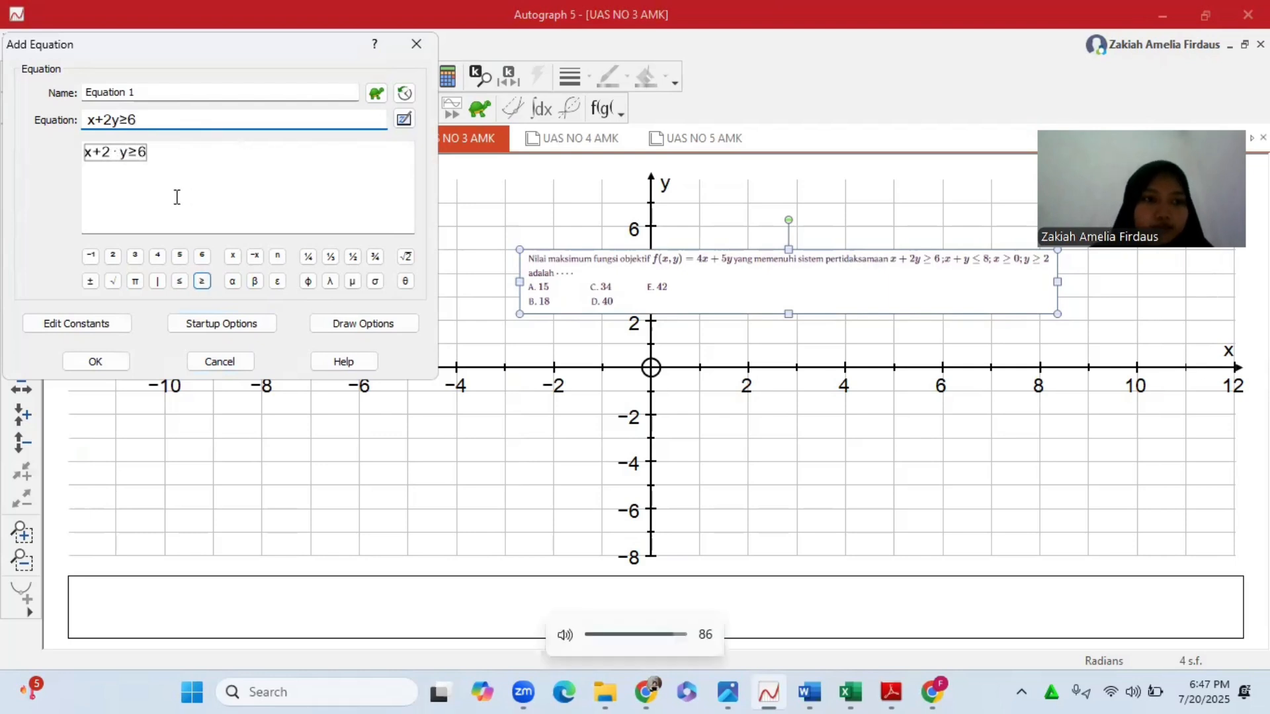
pyautogui.click(96, 362)
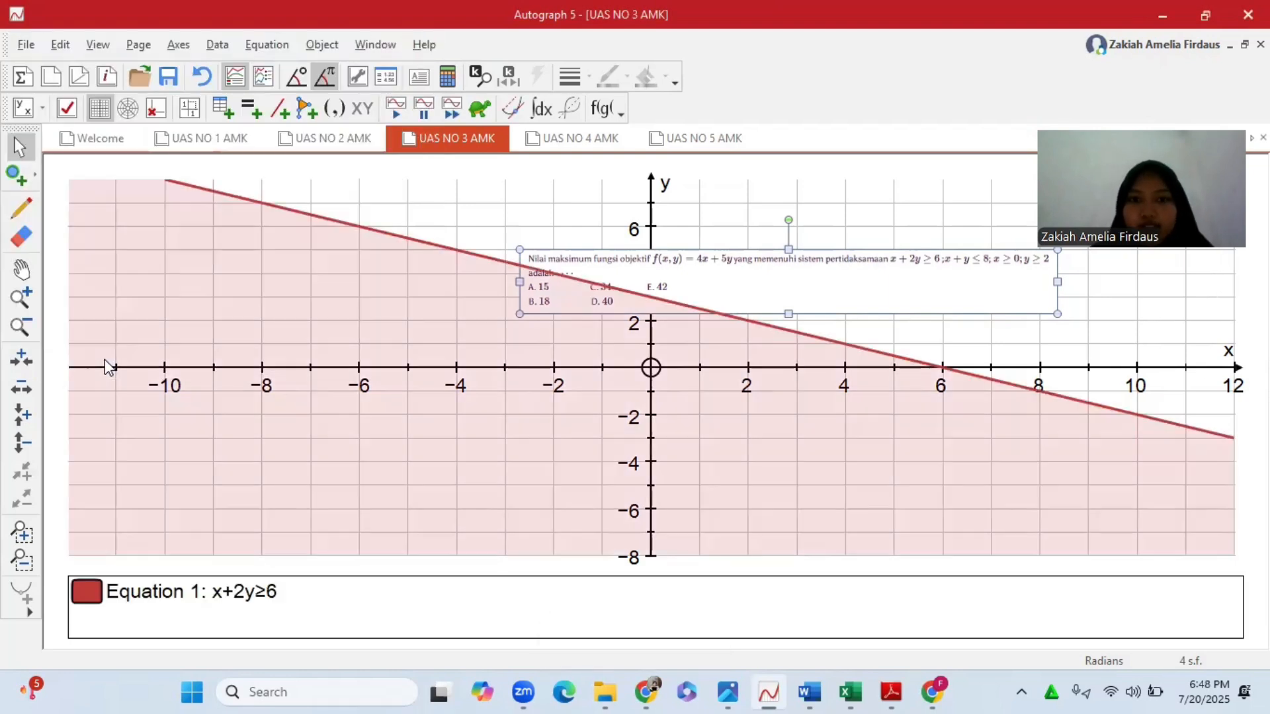
# - Plot the second constraint as the inequality x+y≤8
pyautogui.click(251, 108)
pyautogui.write('x+y')
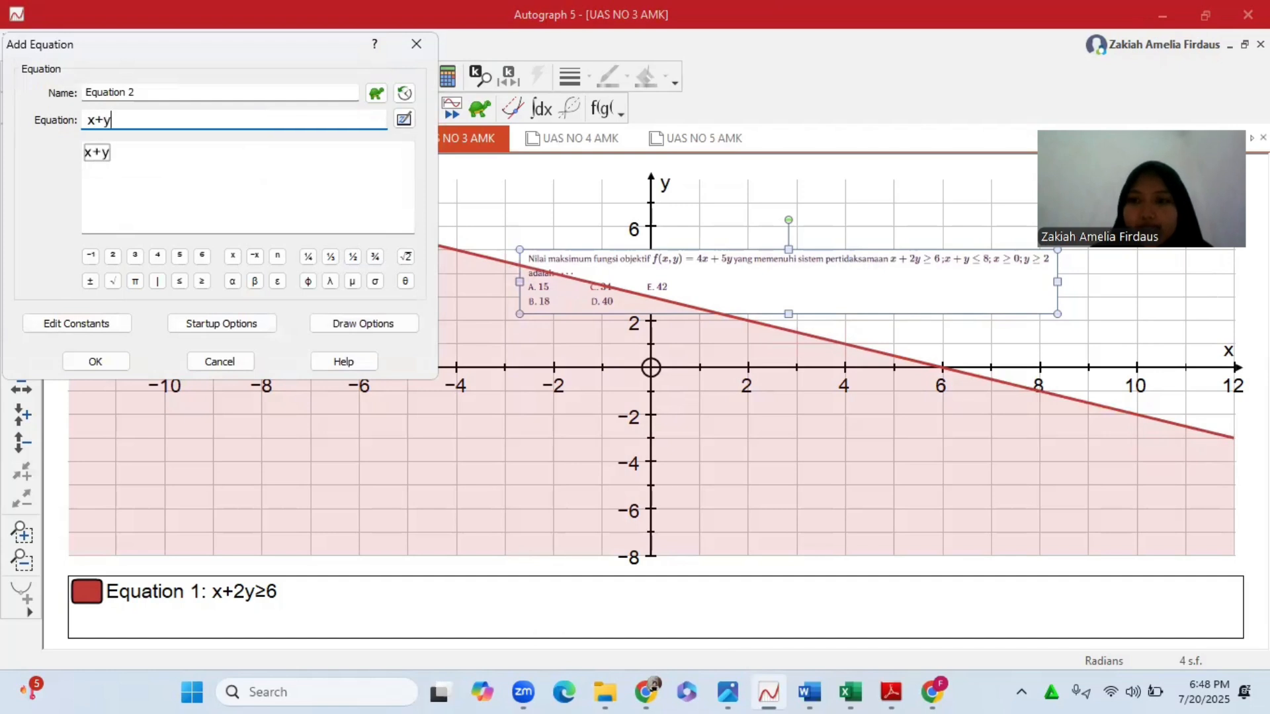
pyautogui.click(180, 281)
pyautogui.write('8')
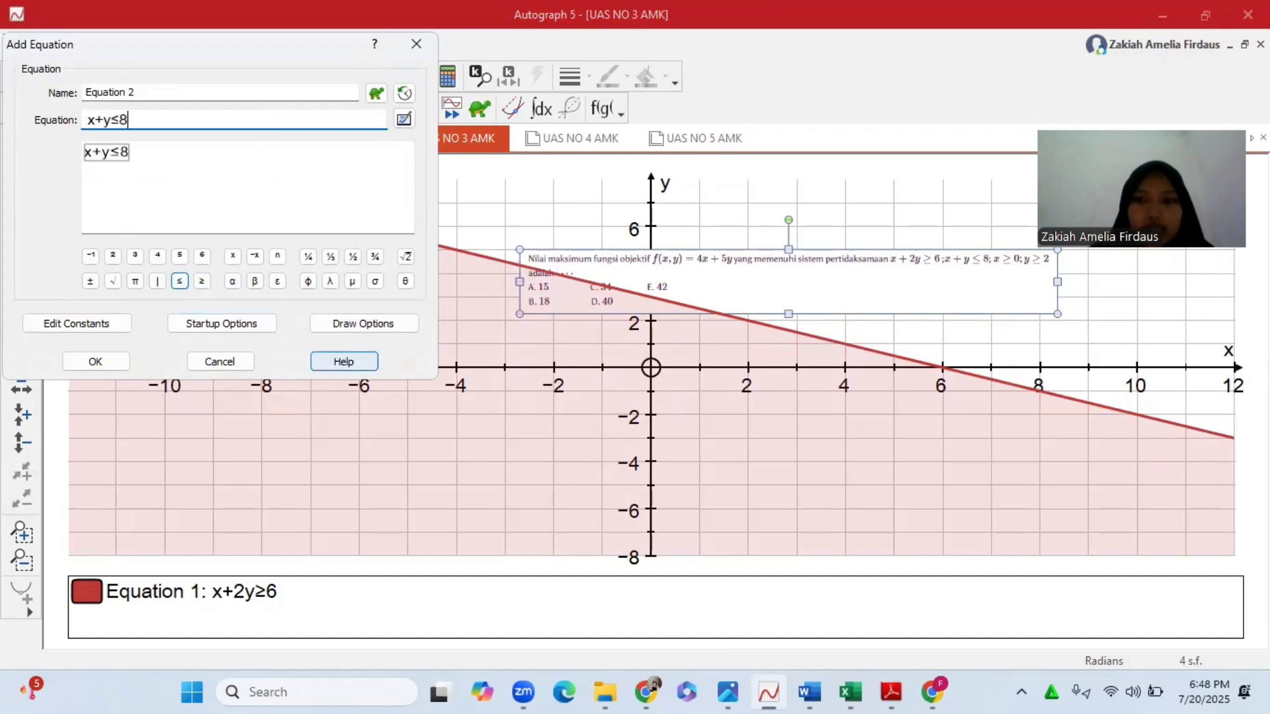
pyautogui.click(117, 363)
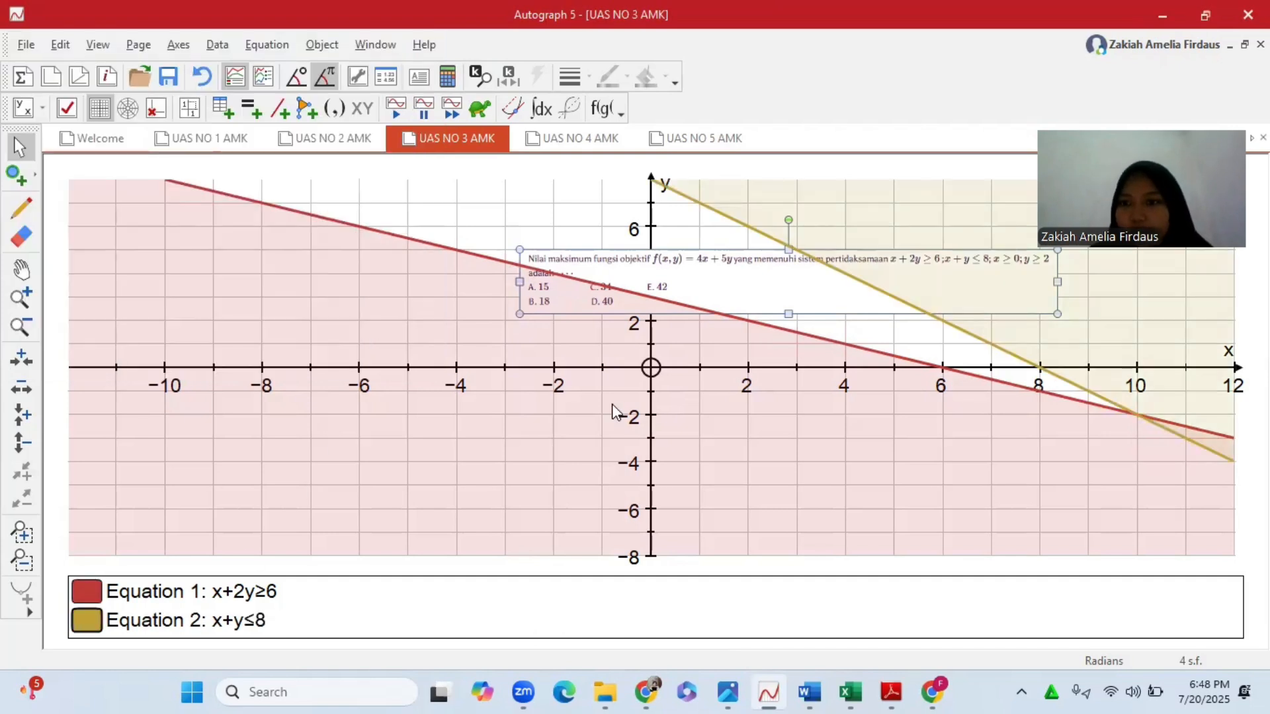
# - Plot the third constraint as x≥0, completing the equation with its missing 0
pyautogui.click(251, 108)
pyautogui.write('x')
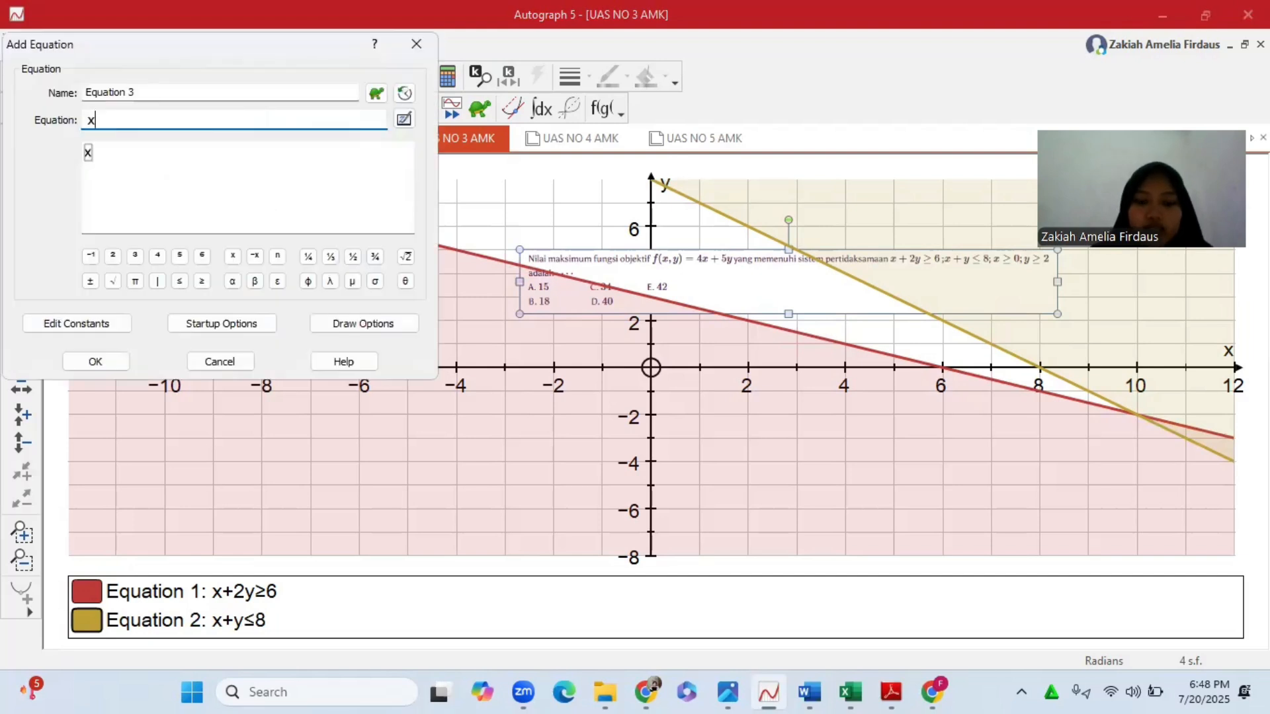
pyautogui.click(202, 282)
pyautogui.click(101, 361)
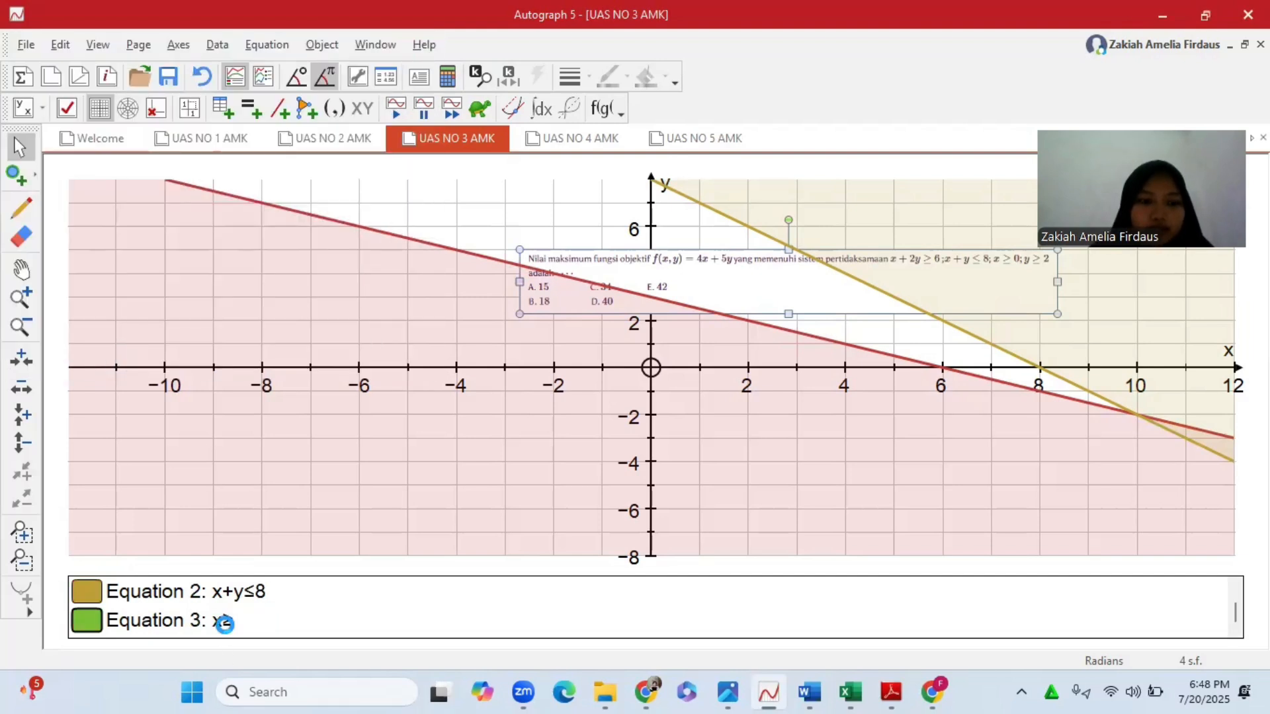
pyautogui.write('0')
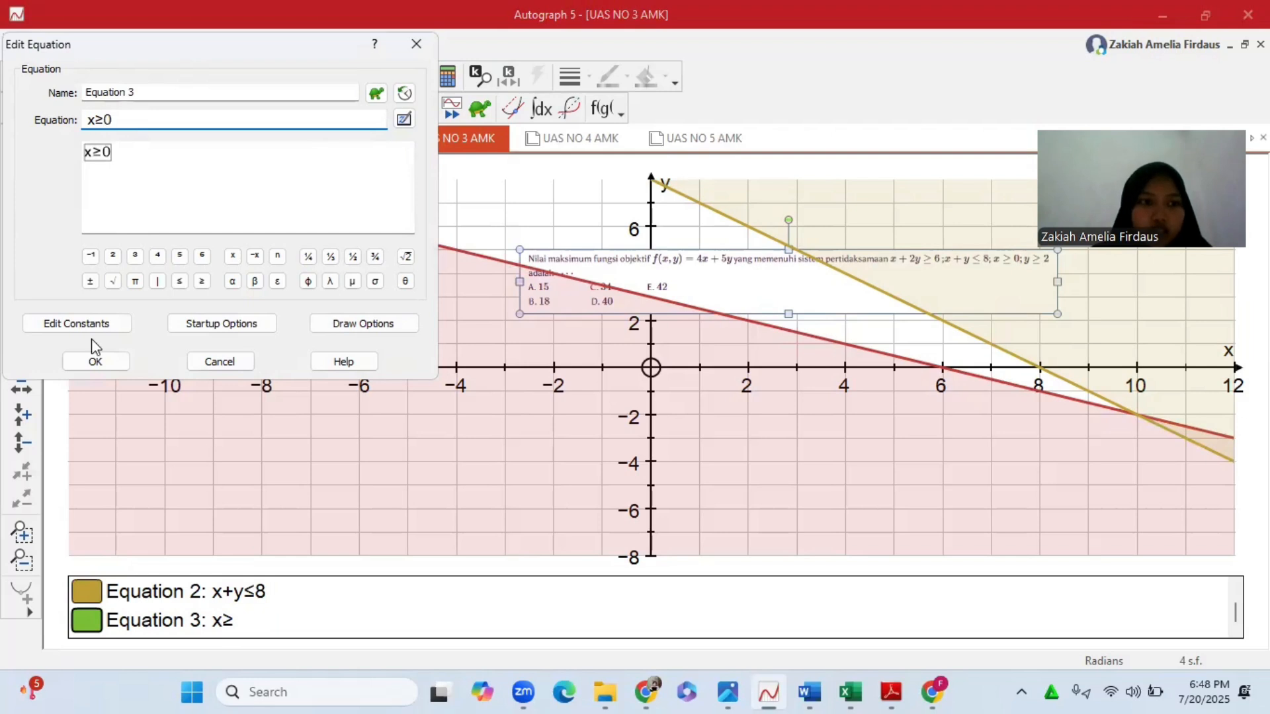
pyautogui.click(95, 362)
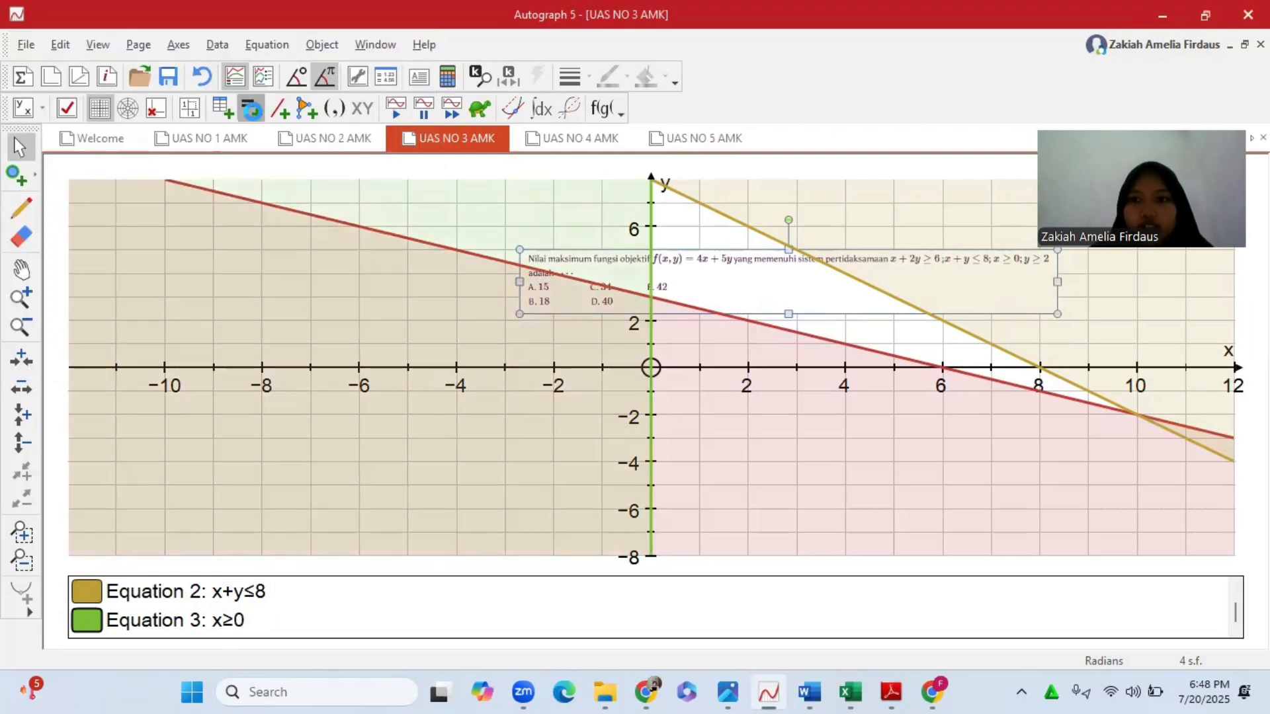
# - Plot the fourth constraint as y≥2 and move the question image to the upper area left of the y-axis
pyautogui.click(252, 111)
pyautogui.write('y')
pyautogui.click(202, 281)
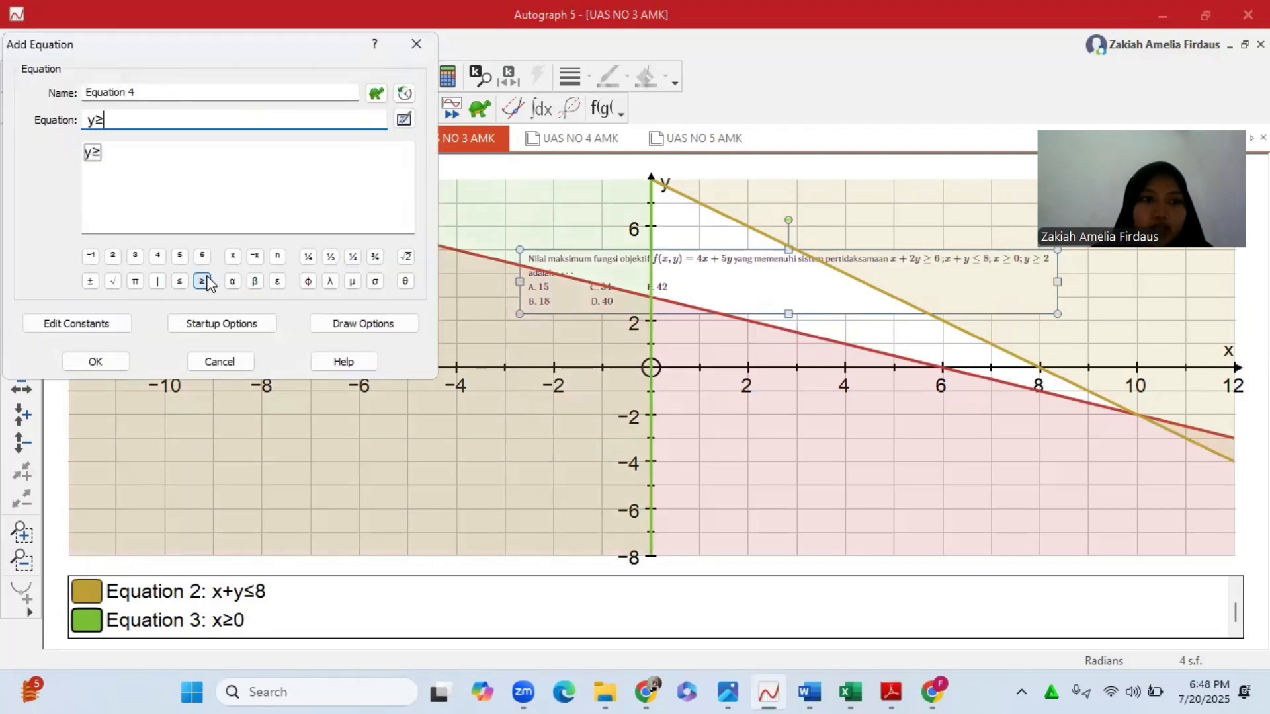
pyautogui.write('2')
pyautogui.click(96, 362)
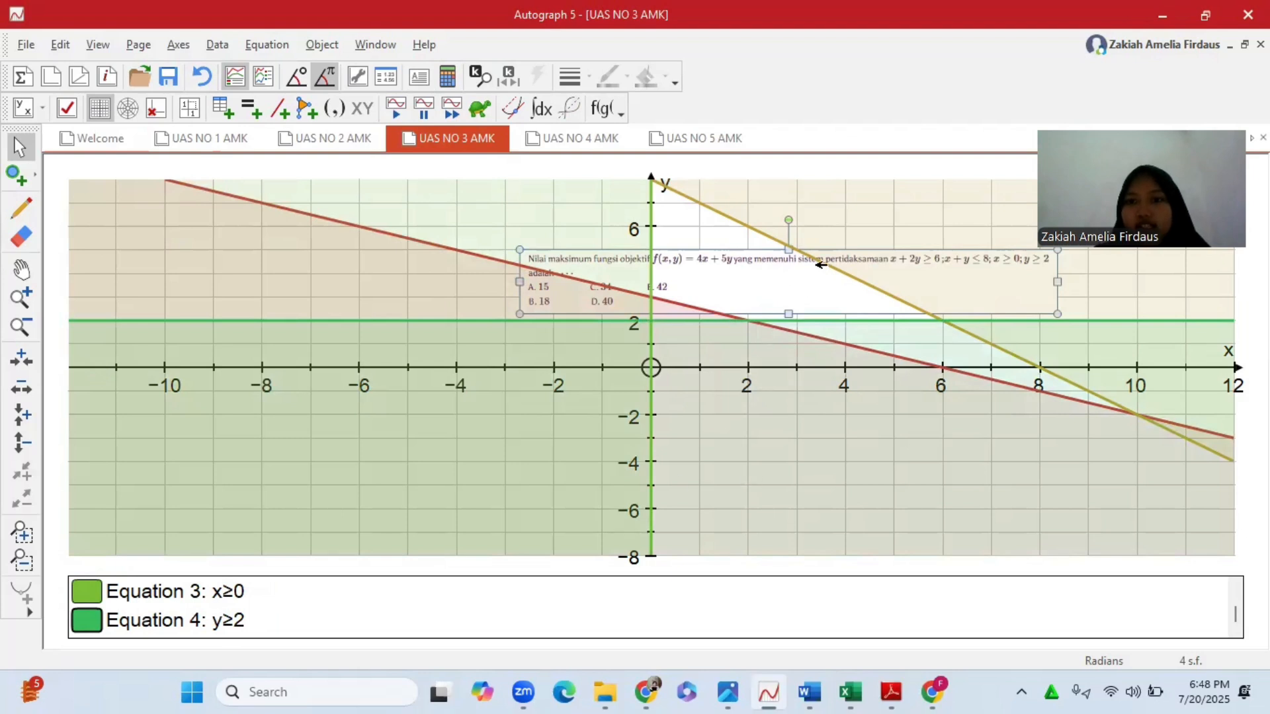
pyautogui.moveTo(820, 264); pyautogui.dragTo(405, 260)
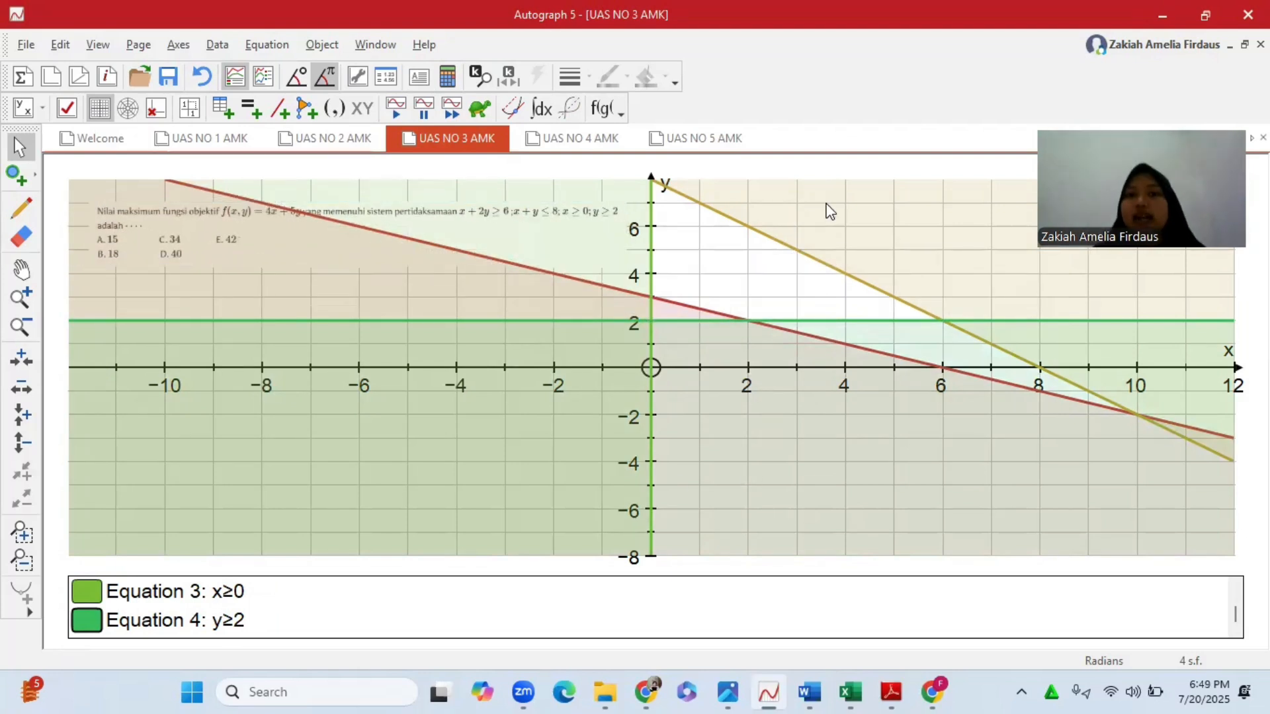
# - Mark the intersection of the x+2y≥6 boundary with the x≥0 boundary on the y-axis
pyautogui.click(655, 263)
pyautogui.rightClick(668, 302)
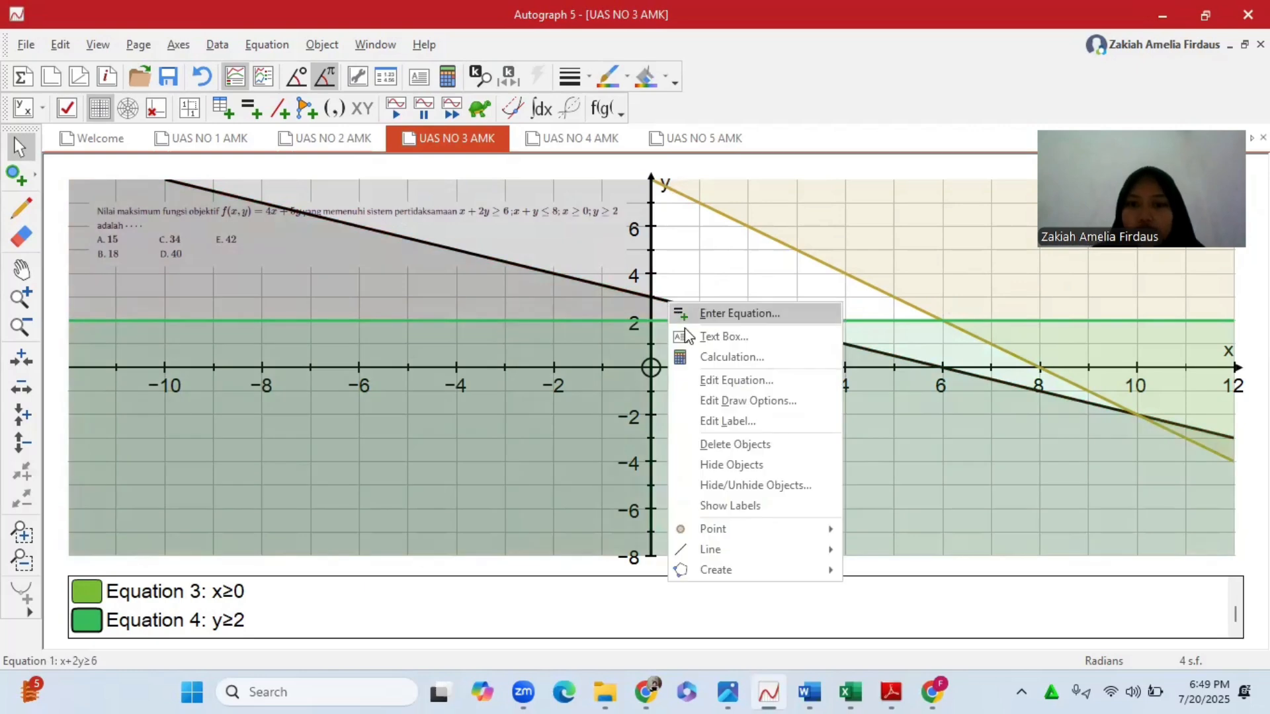
pyautogui.click(702, 254)
pyautogui.click(653, 258)
pyautogui.rightClick(666, 300)
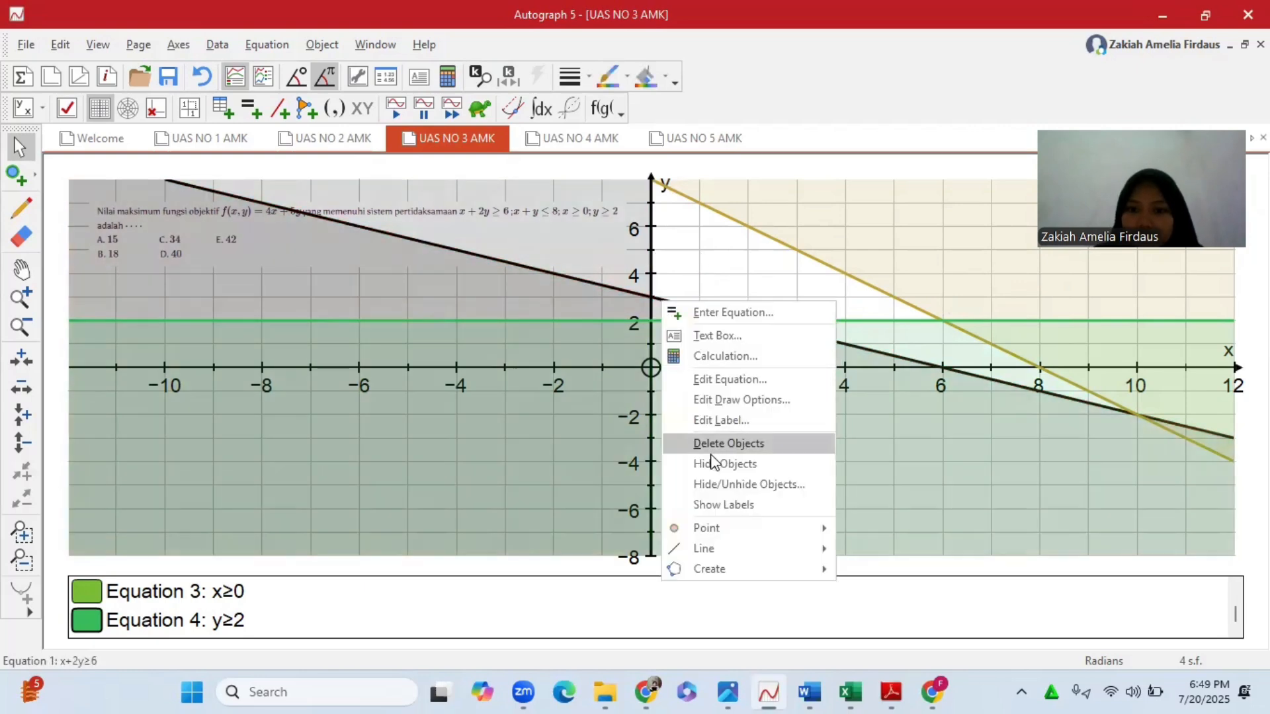
pyautogui.moveTo(776, 530)
pyautogui.click(868, 529)
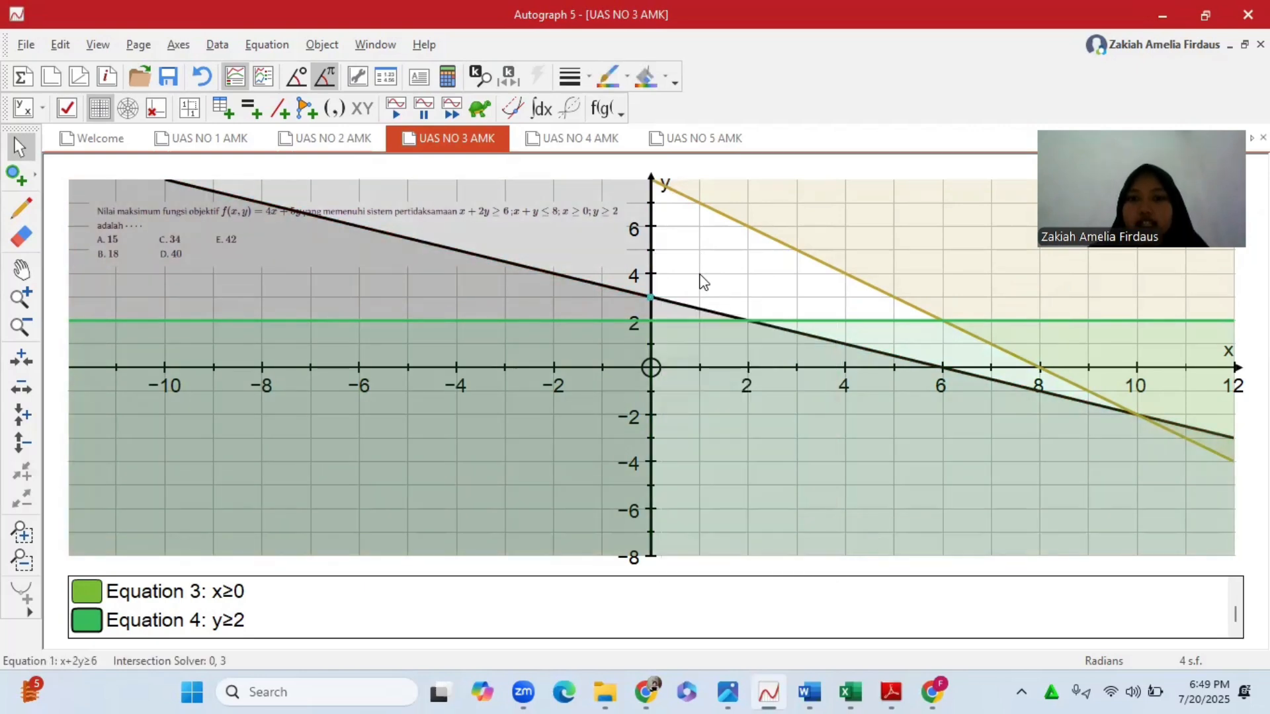
pyautogui.click(702, 278)
# - Mark the intersection of the x+y≤8 boundary with the x≥0 boundary on the y-axis
pyautogui.click(20, 269)
pyautogui.moveTo(483, 313); pyautogui.dragTo(487, 359)
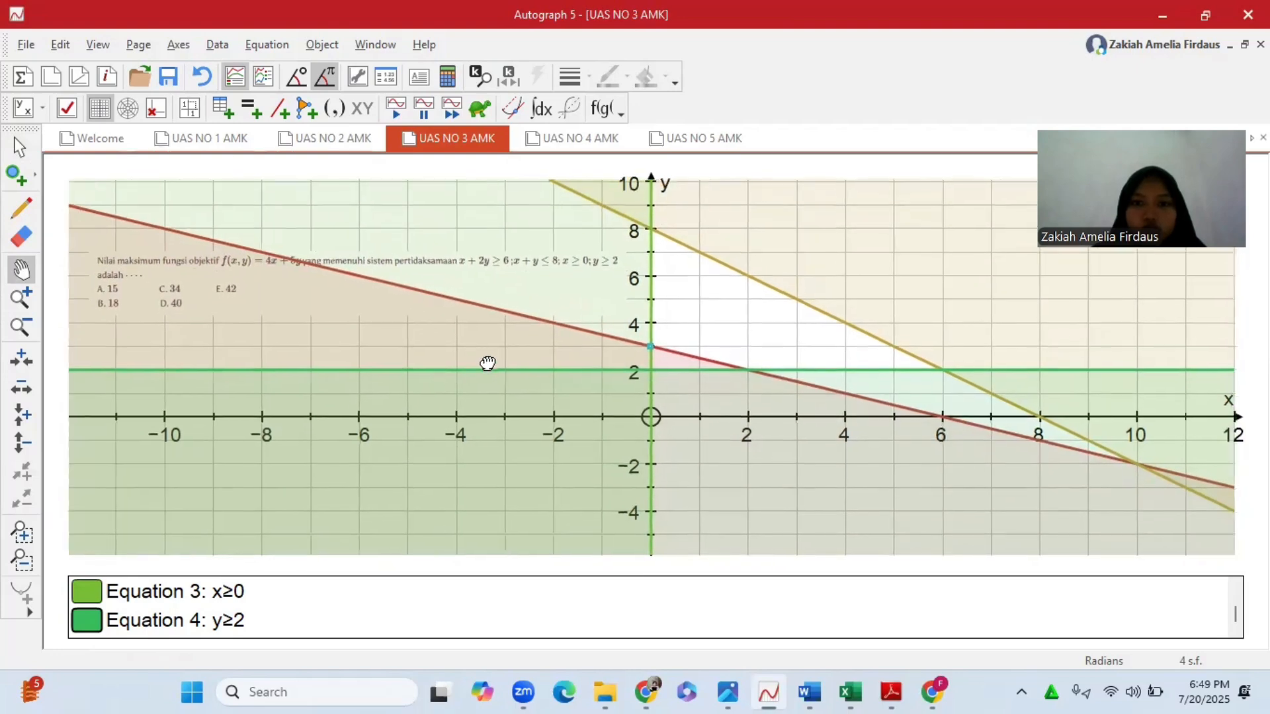
pyautogui.click(20, 147)
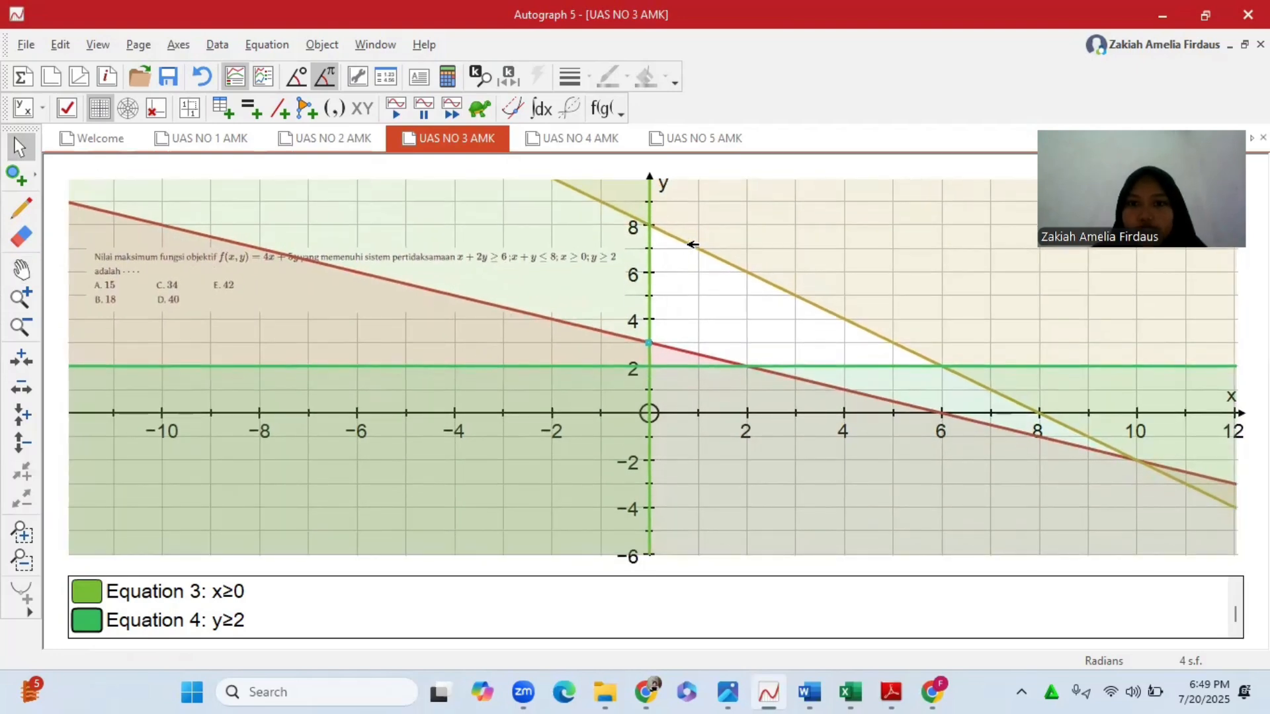
pyautogui.click(692, 245)
pyautogui.keyDown('shift'); pyautogui.click(652, 245); pyautogui.keyUp('shift')
pyautogui.rightClick(651, 245)
pyautogui.moveTo(728, 473)
pyautogui.click(873, 473)
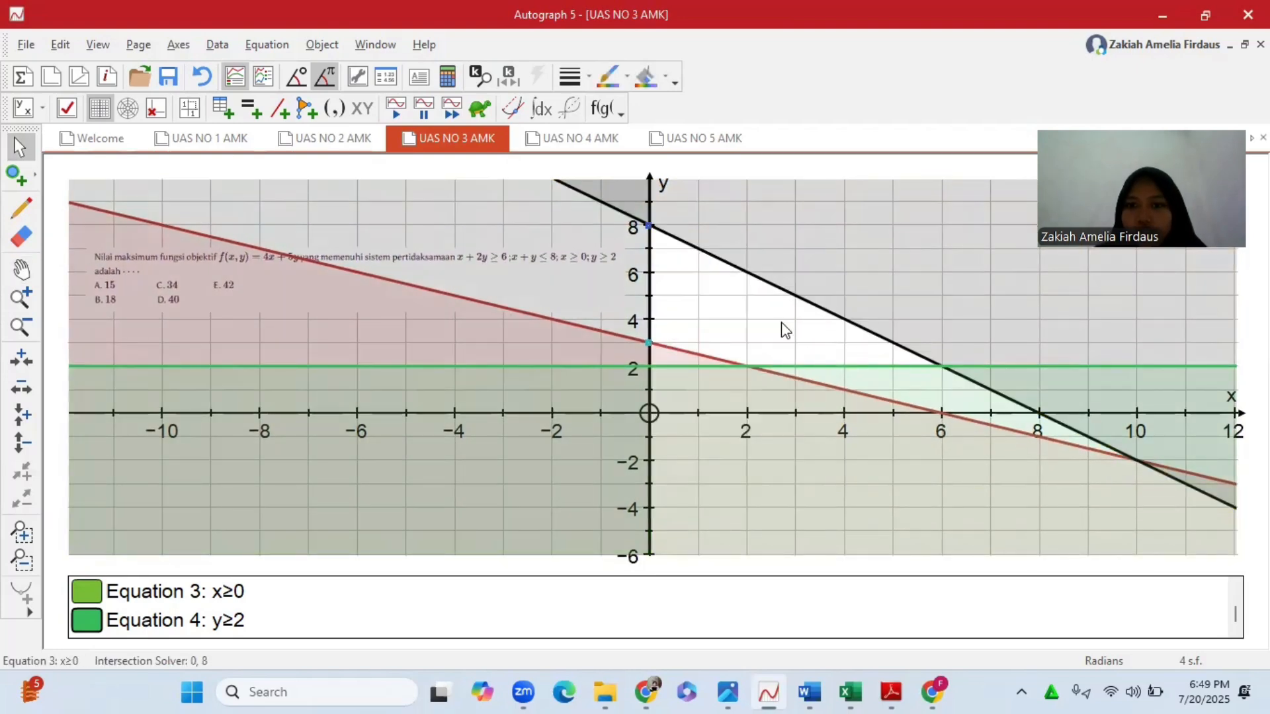
pyautogui.click(786, 329)
# - Solve for the intersection point of the x+y≤8 and y≥2 boundaries
pyautogui.click(992, 366)
pyautogui.keyDown('shift'); pyautogui.click(924, 357); pyautogui.keyUp('shift')
pyautogui.rightClick(923, 357)
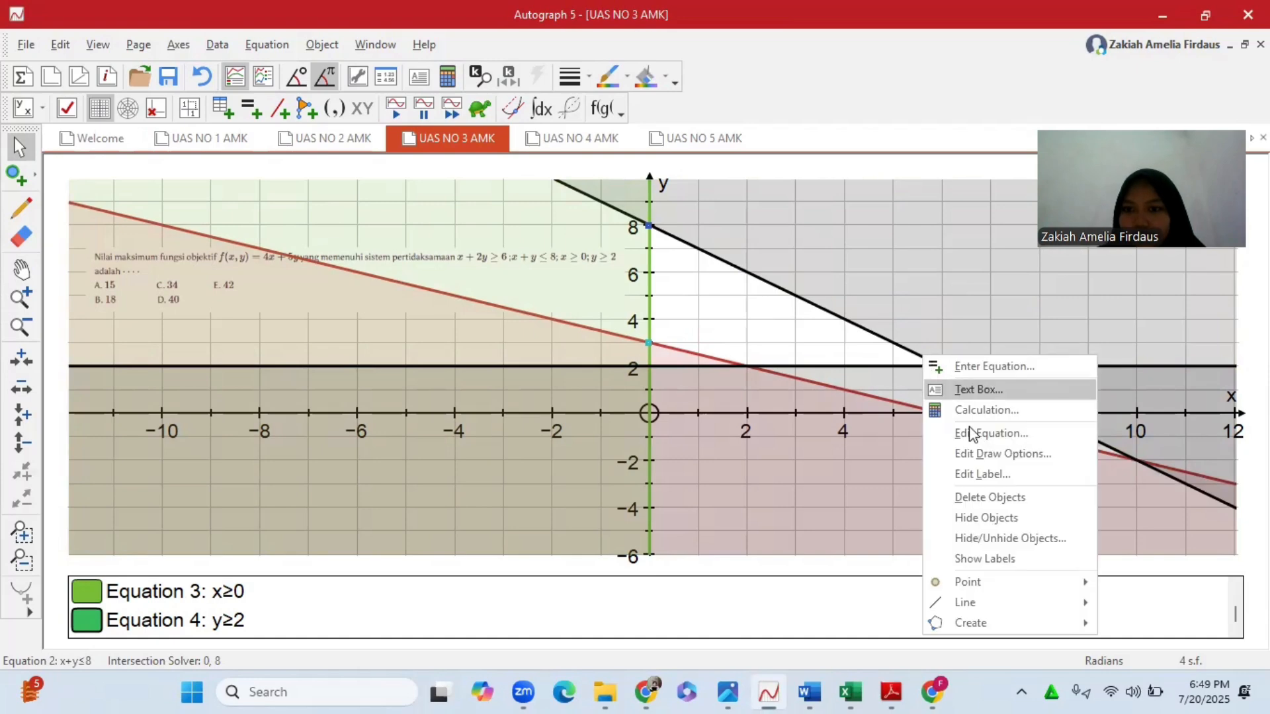
pyautogui.moveTo(969, 584)
pyautogui.click(1144, 584)
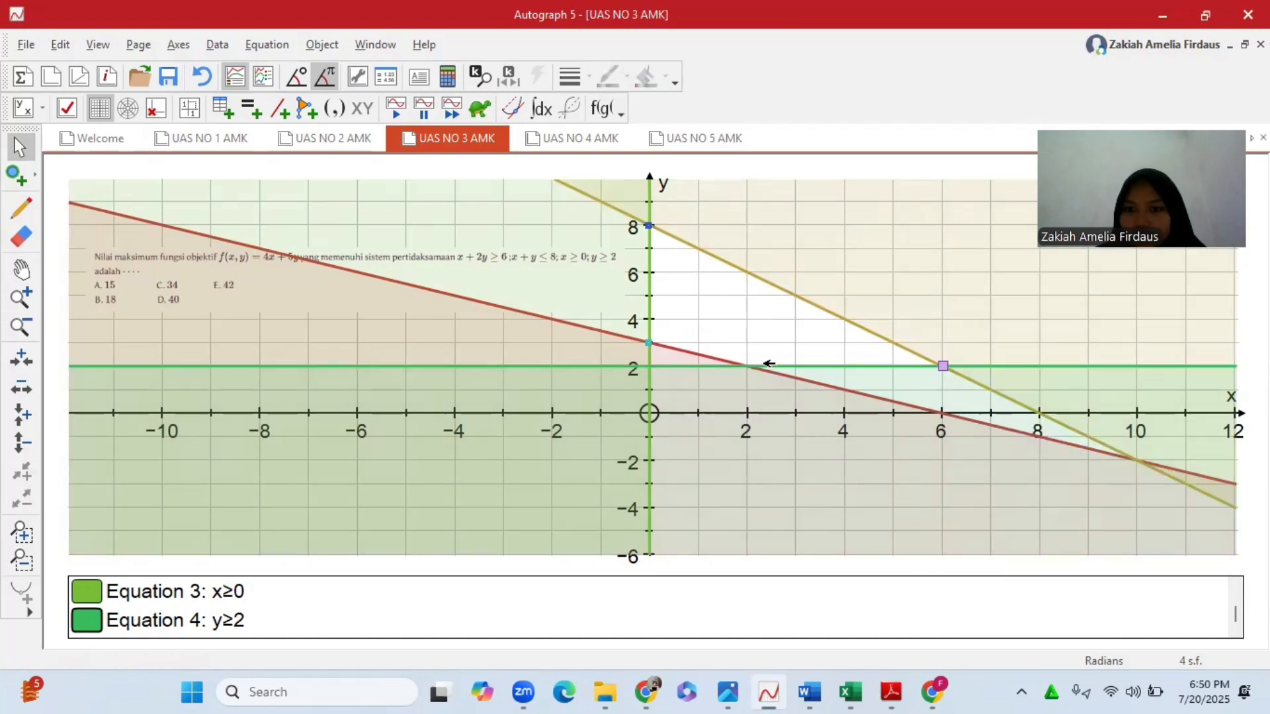
# - Solve for the intersection point of the x+2y≥6 and y≥2 boundaries
pyautogui.click(768, 364)
pyautogui.click(721, 359)
pyautogui.click(717, 360)
pyautogui.keyDown('shift'); pyautogui.click(821, 365); pyautogui.keyUp('shift')
pyautogui.rightClick(821, 365)
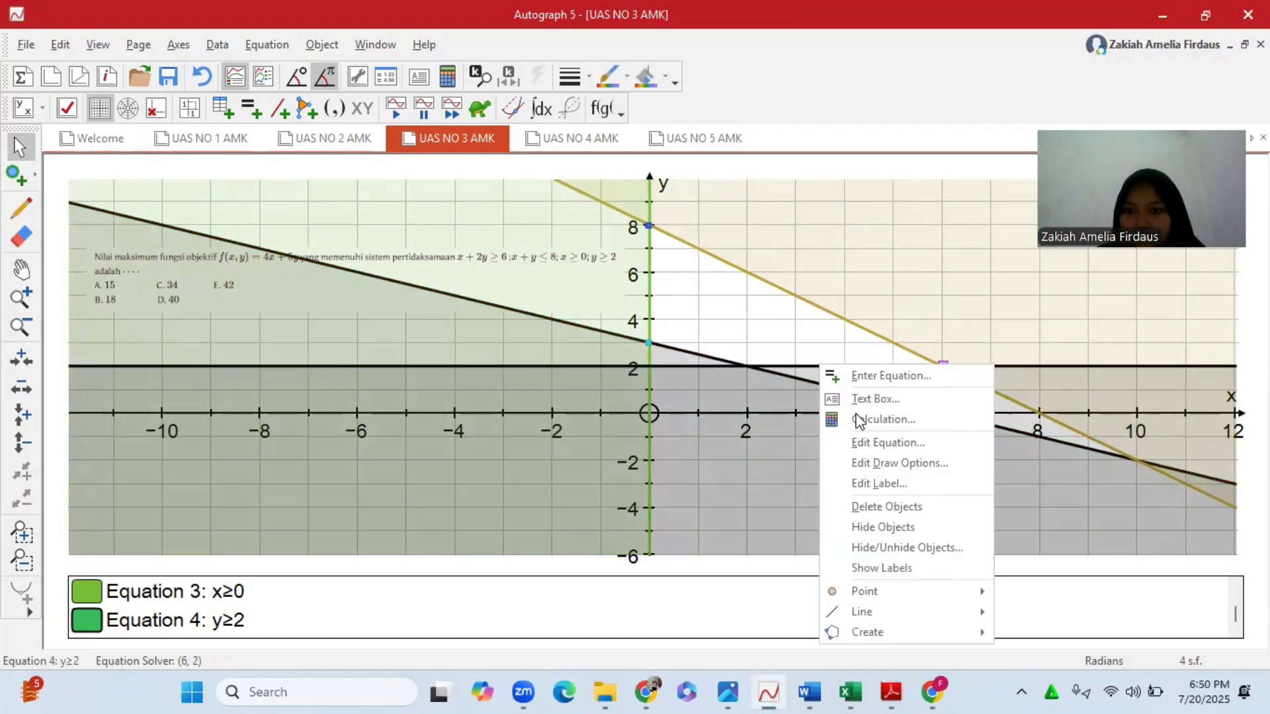
pyautogui.moveTo(902, 593)
pyautogui.click(1022, 600)
pyautogui.click(827, 244)
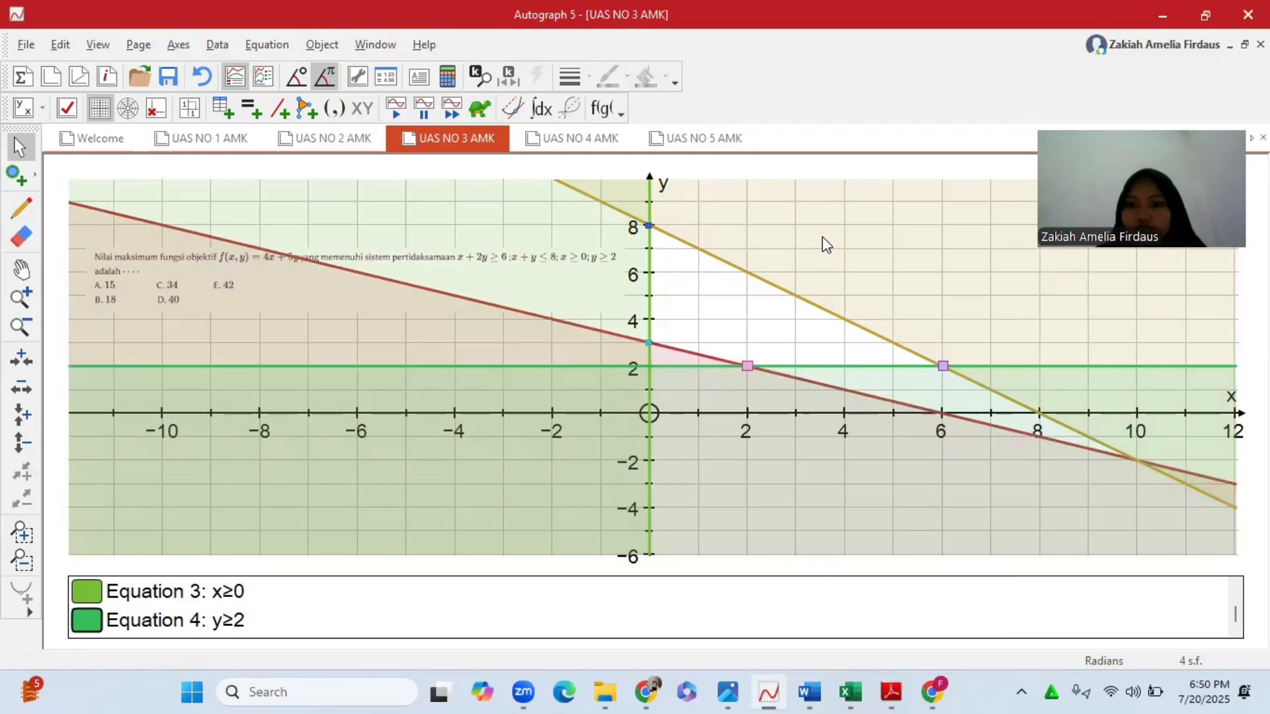
# - Attach a coordinate text box to the corner (0, 3) and place it left of the y-axis
pyautogui.click(649, 344)
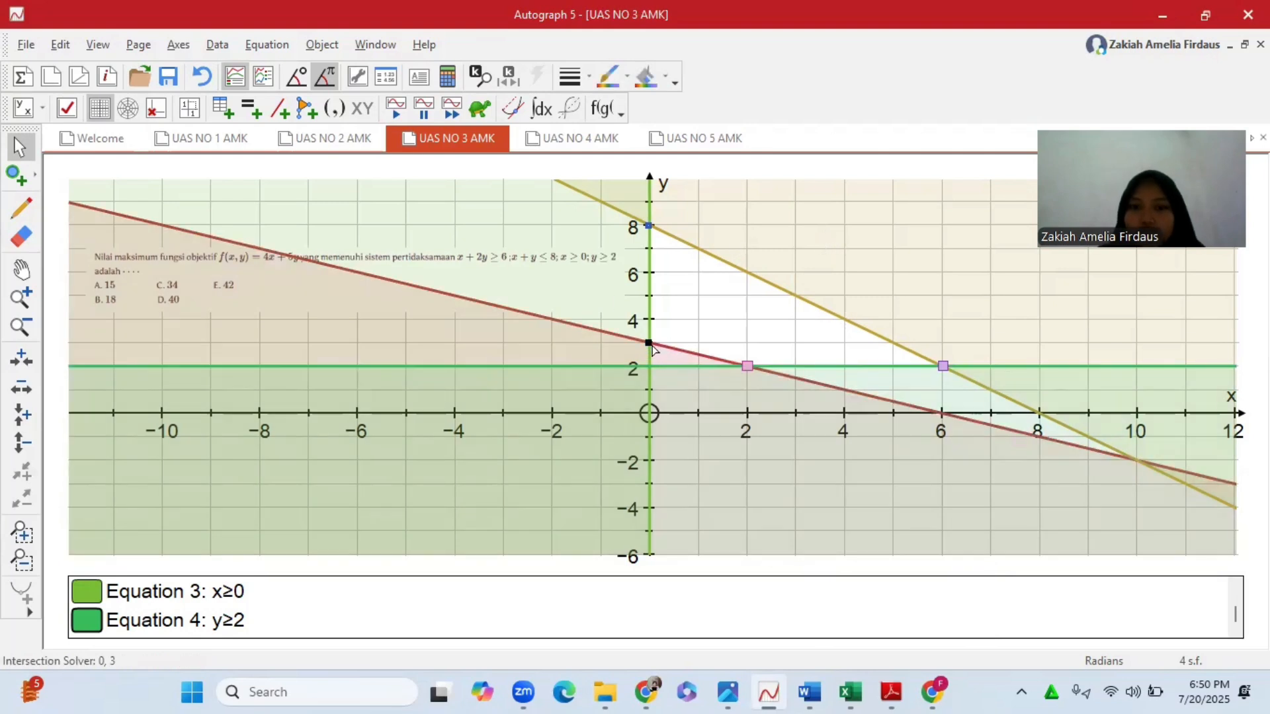
pyautogui.rightClick(651, 344)
pyautogui.click(680, 376)
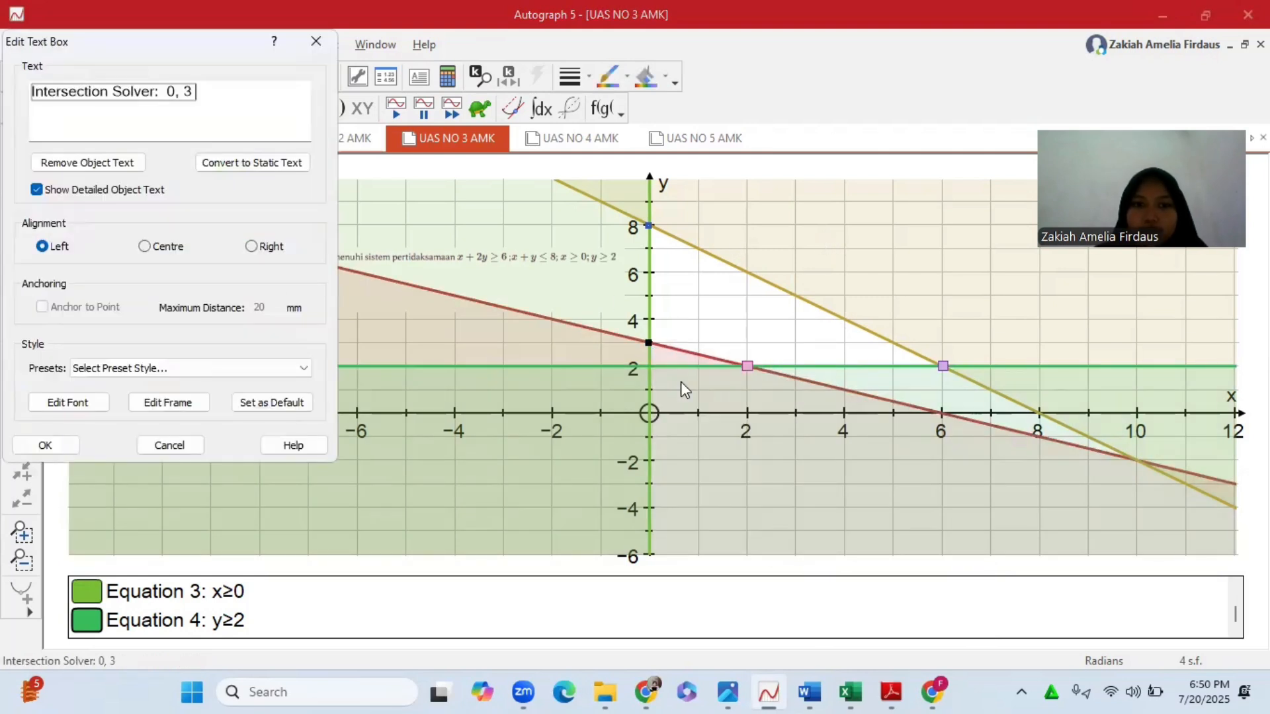
pyautogui.click(45, 445)
pyautogui.moveTo(602, 369); pyautogui.dragTo(450, 368)
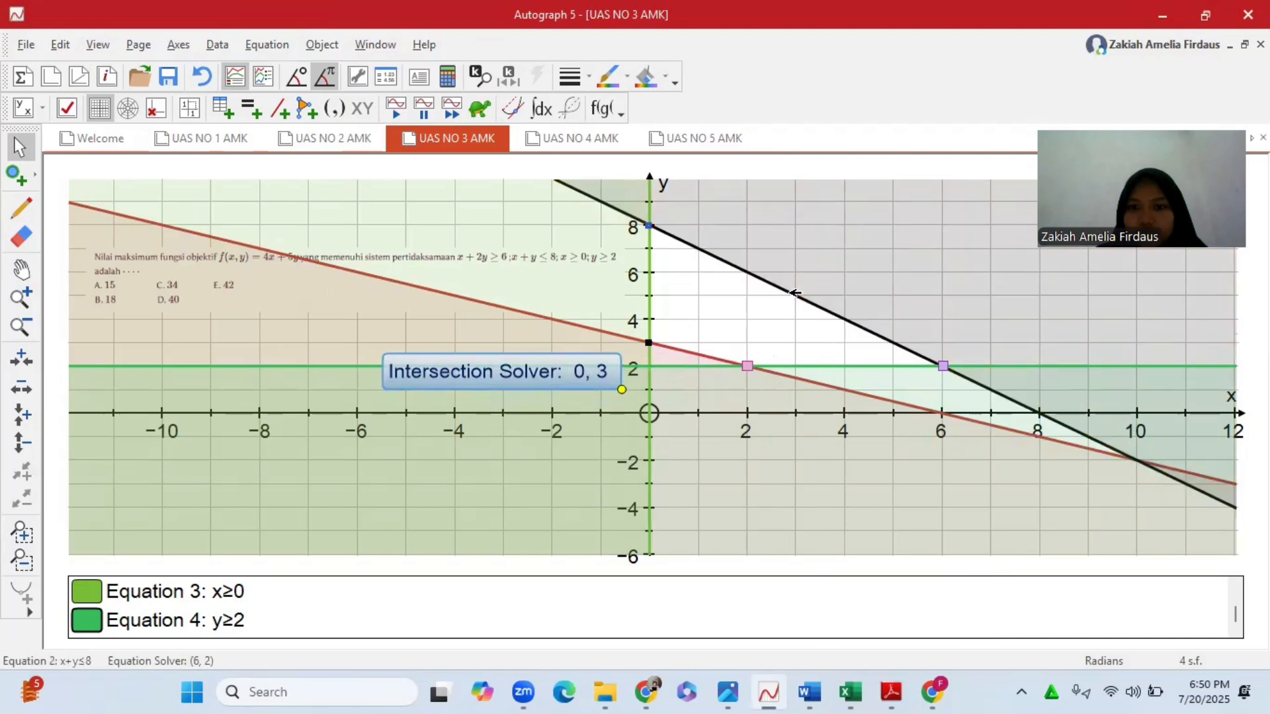
# - Attach a coordinate text box to the corner (2, 2) and place it just below the point
pyautogui.rightClick(748, 366)
pyautogui.click(775, 400)
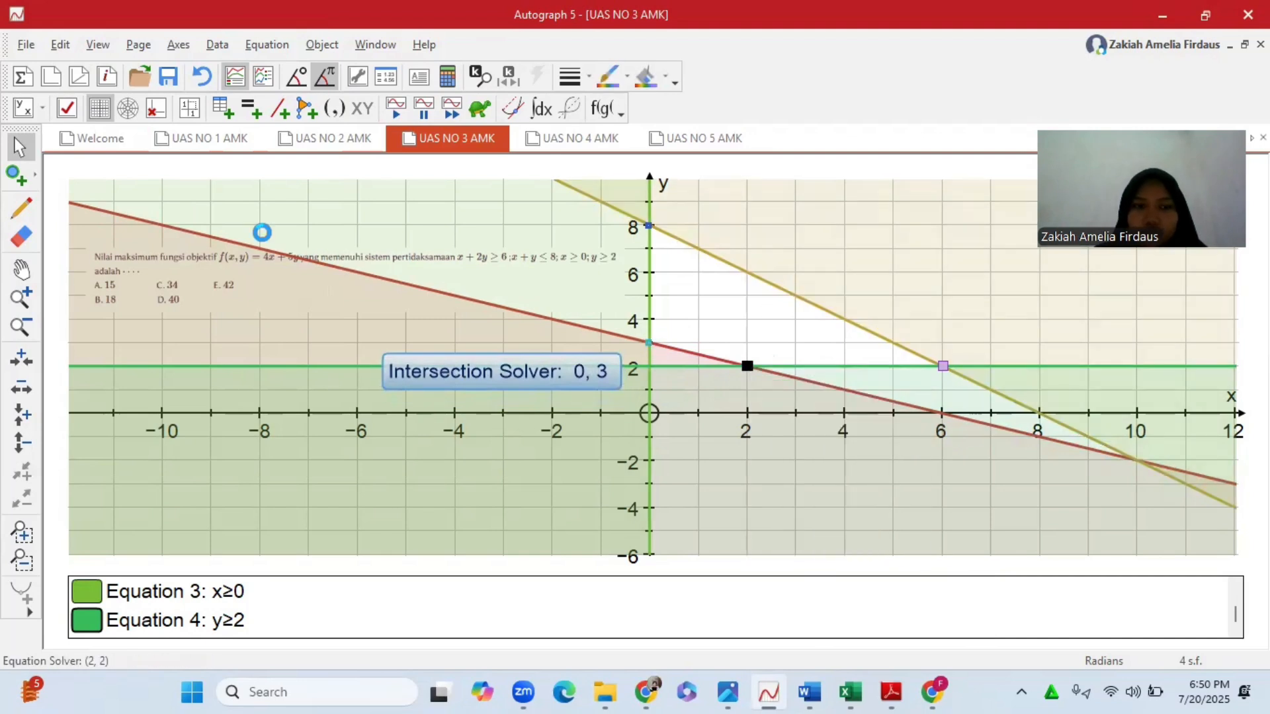
pyautogui.click(58, 445)
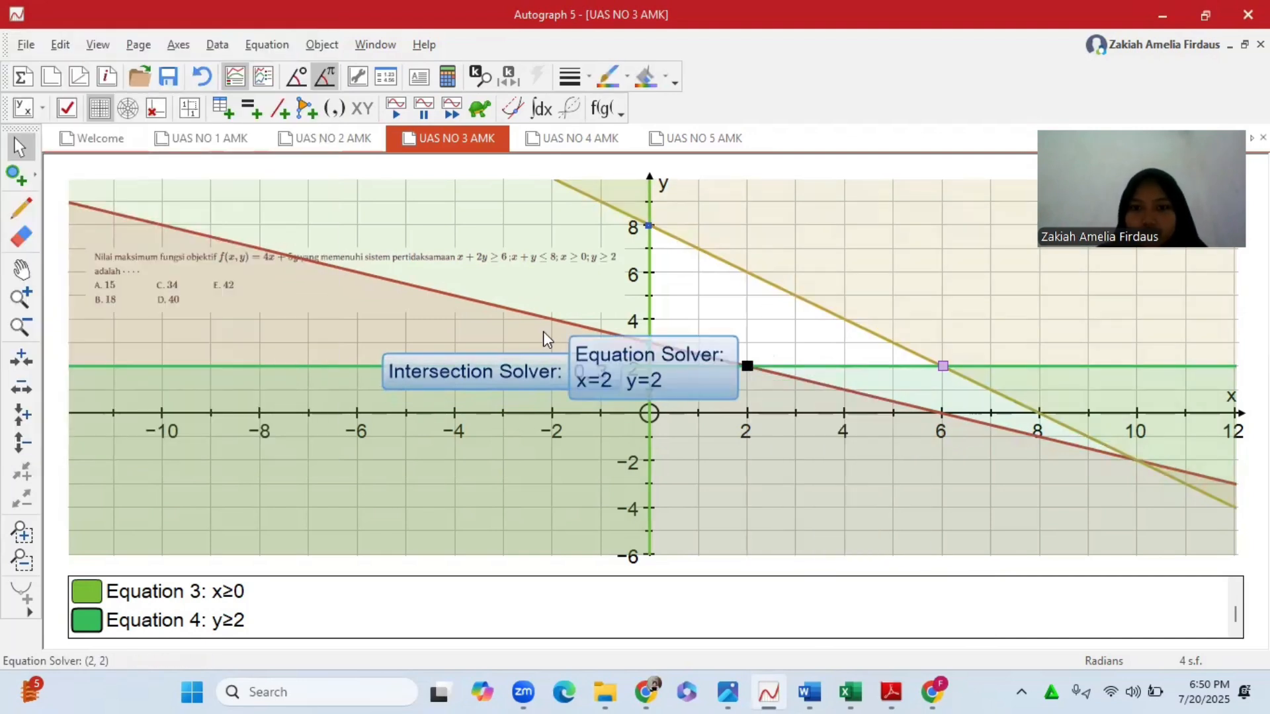
pyautogui.moveTo(612, 360); pyautogui.dragTo(694, 415)
# - Attach a coordinate text box to the corner (6, 2) and place it above the point
pyautogui.rightClick(944, 368)
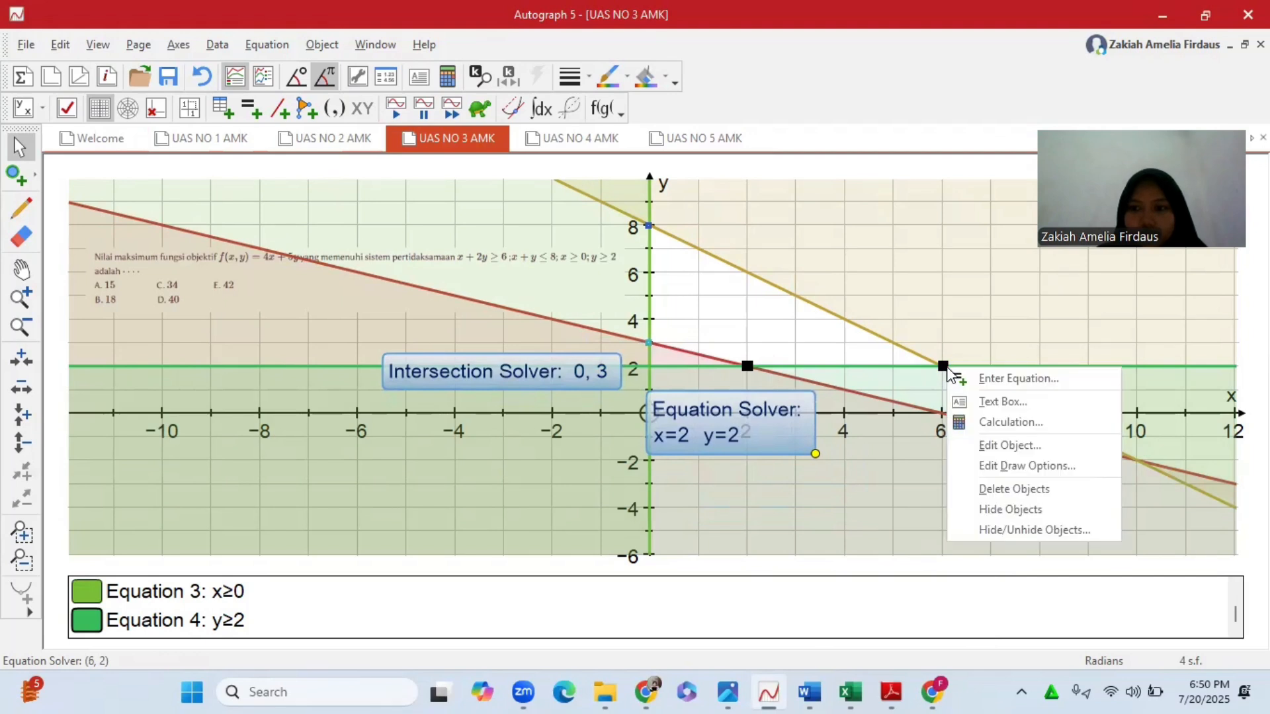
pyautogui.click(975, 400)
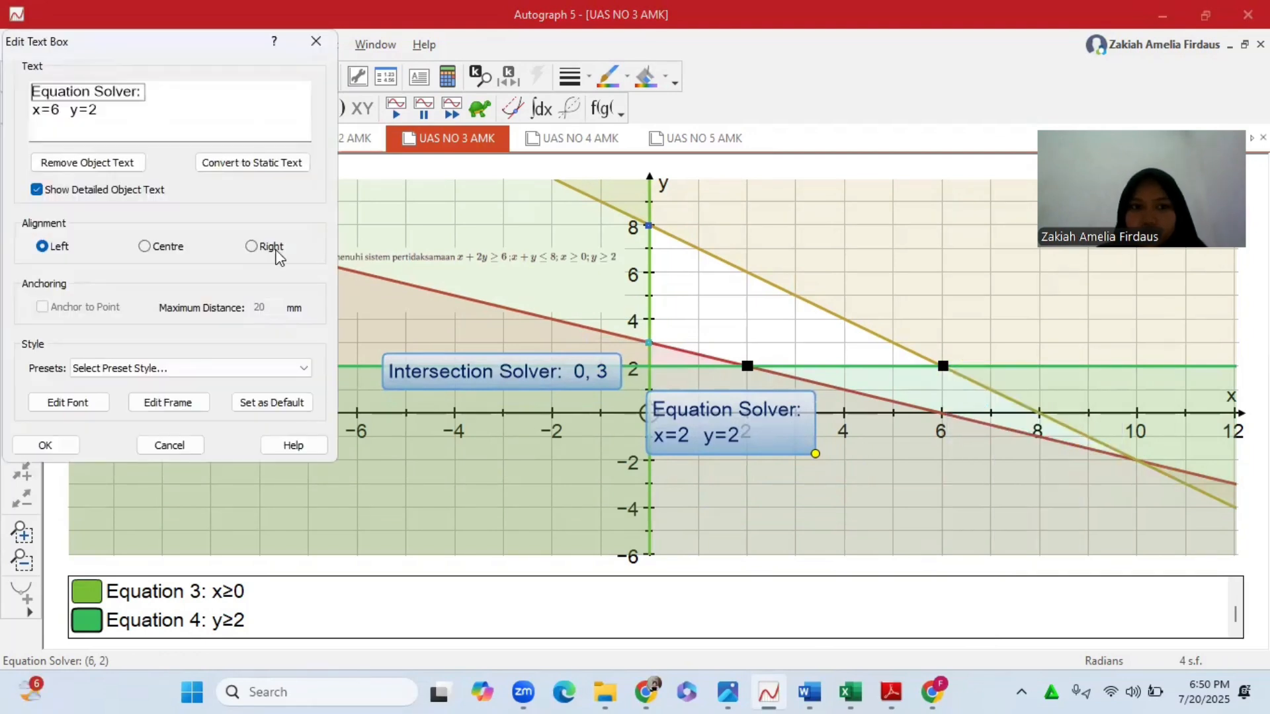
pyautogui.click(48, 445)
pyautogui.moveTo(633, 351); pyautogui.dragTo(901, 271)
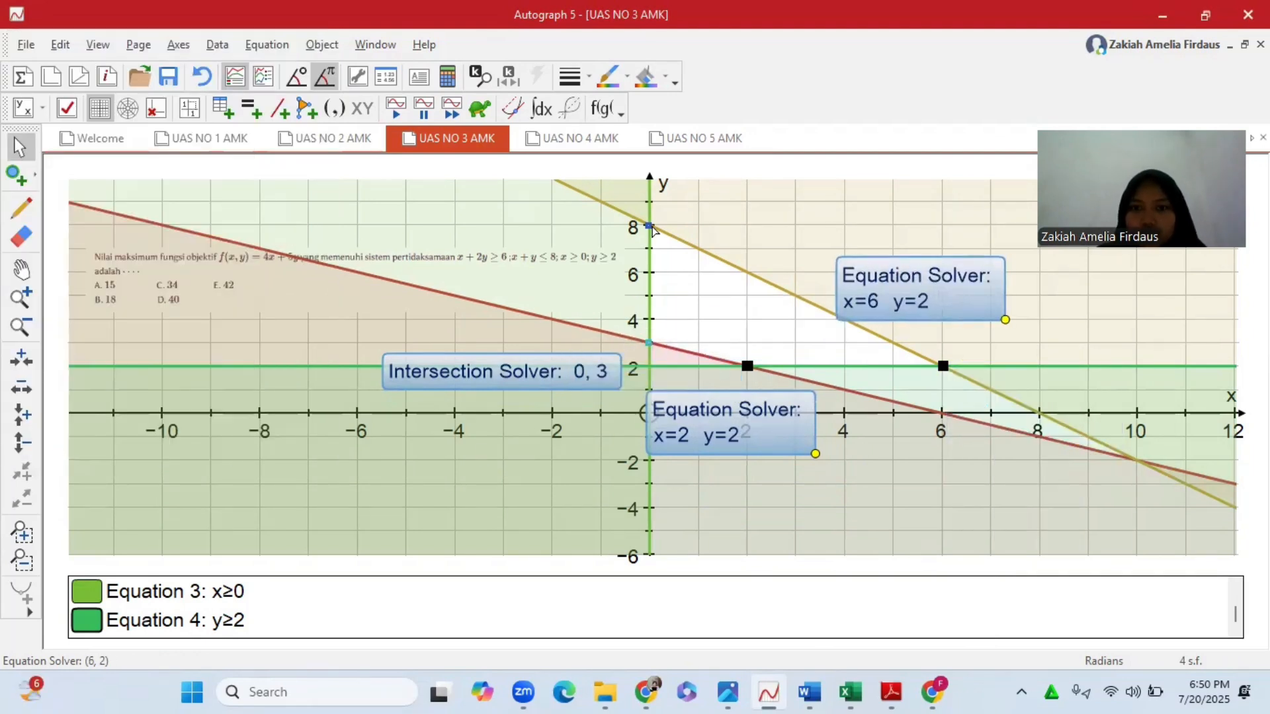
# - Attach a coordinate text box to the corner (0, 8) and place it above the point
pyautogui.click(696, 283)
pyautogui.rightClick(649, 228)
pyautogui.click(679, 257)
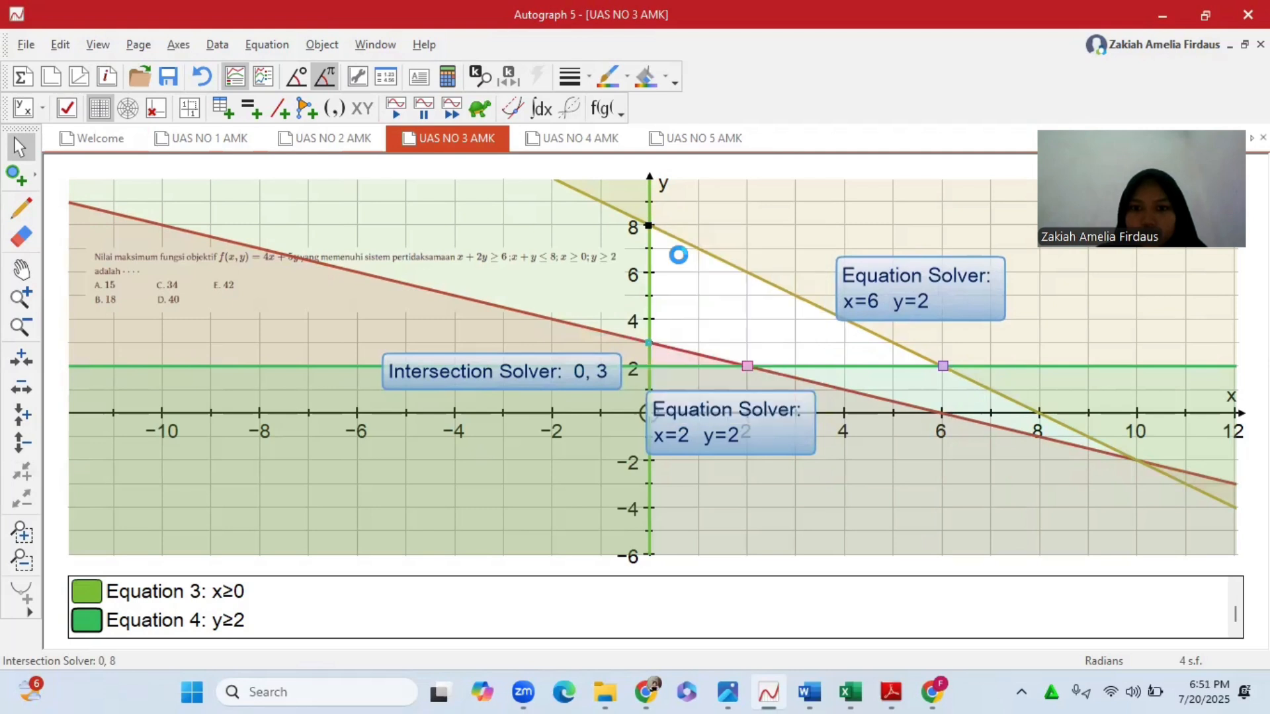
pyautogui.click(48, 445)
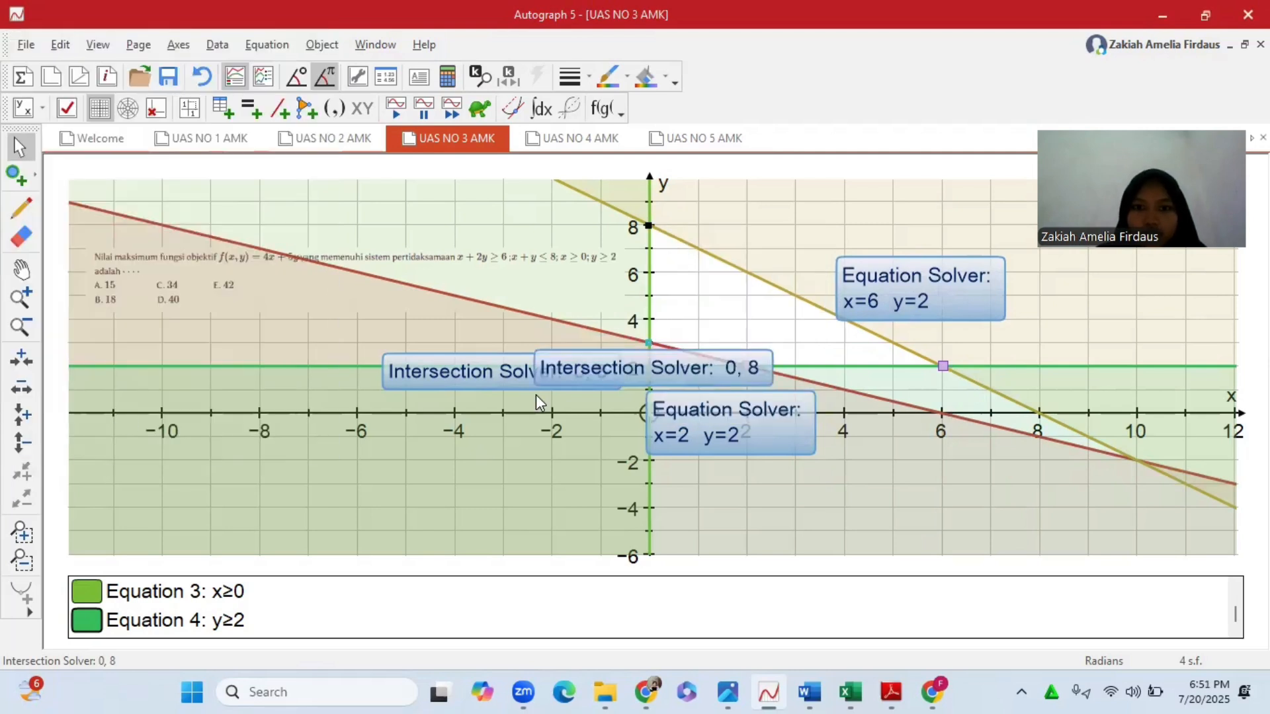
pyautogui.moveTo(655, 368); pyautogui.dragTo(572, 197)
pyautogui.click(678, 324)
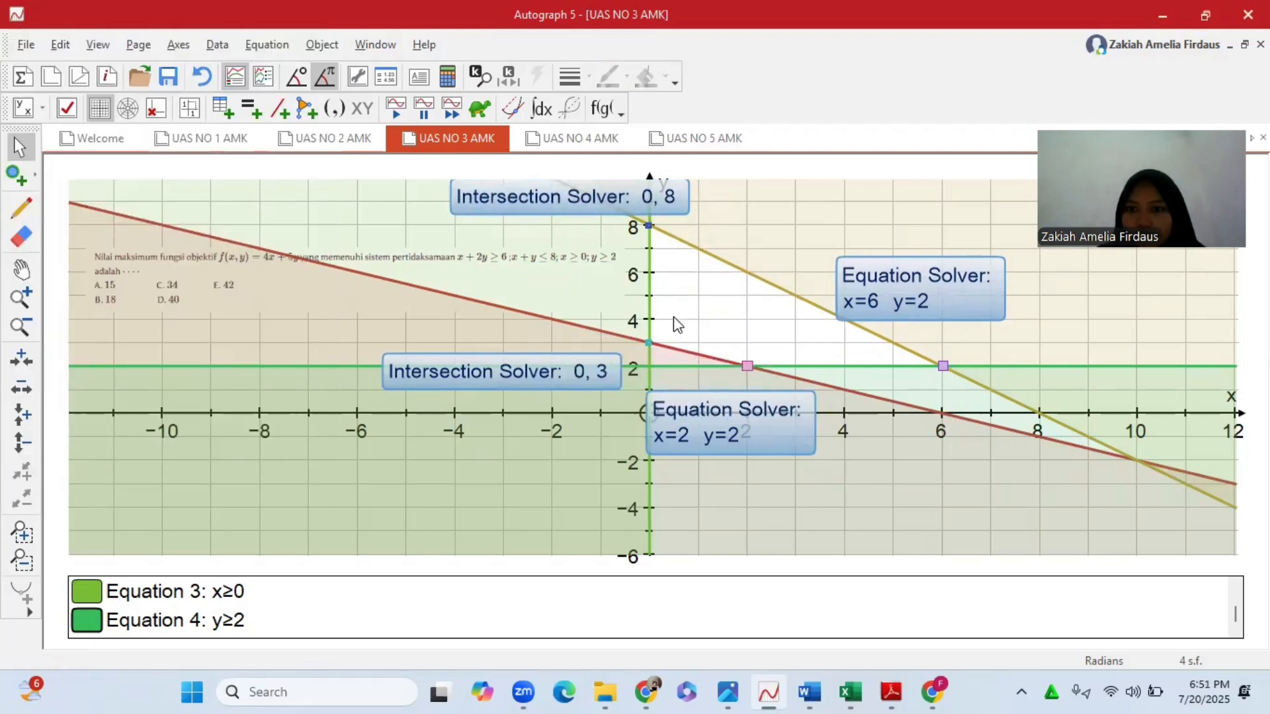
# - Replace the coordinate text box of the corner (6, 2) with a new one attached to the point, placed above it
pyautogui.click(920, 304)
pyautogui.press('Delete')
pyautogui.click(943, 367)
pyautogui.rightClick(943, 367)
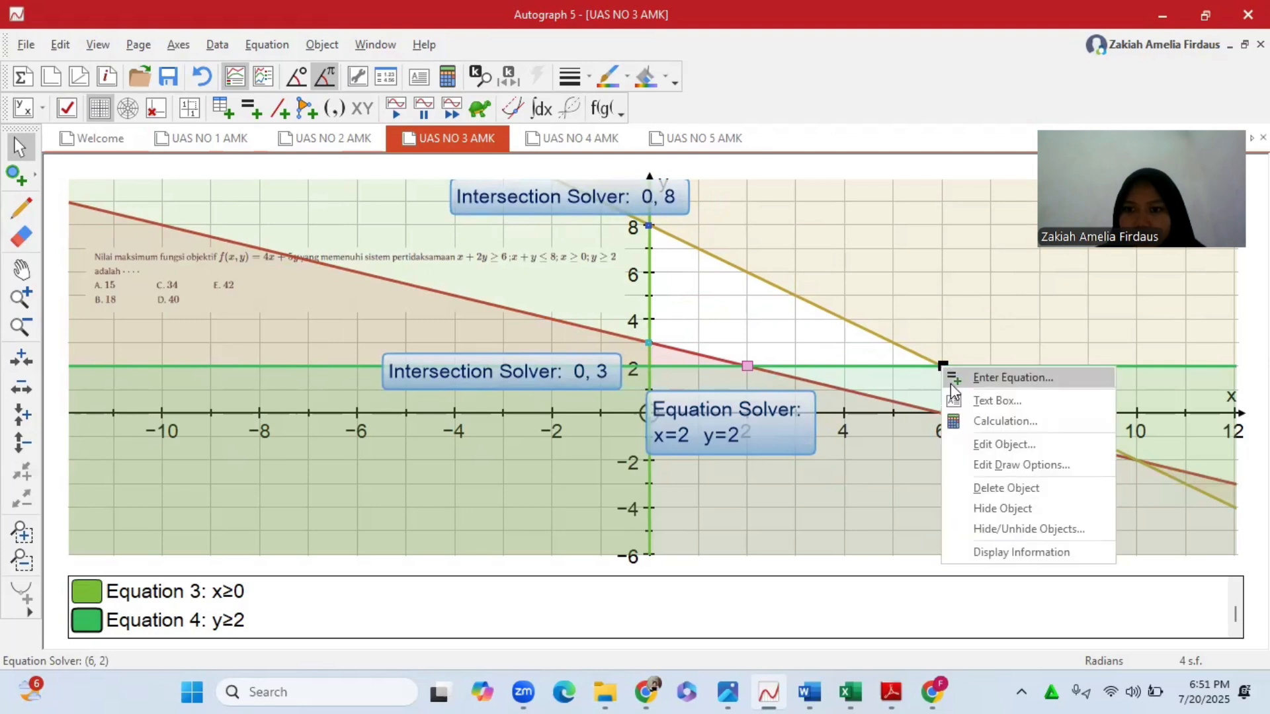
pyautogui.click(953, 397)
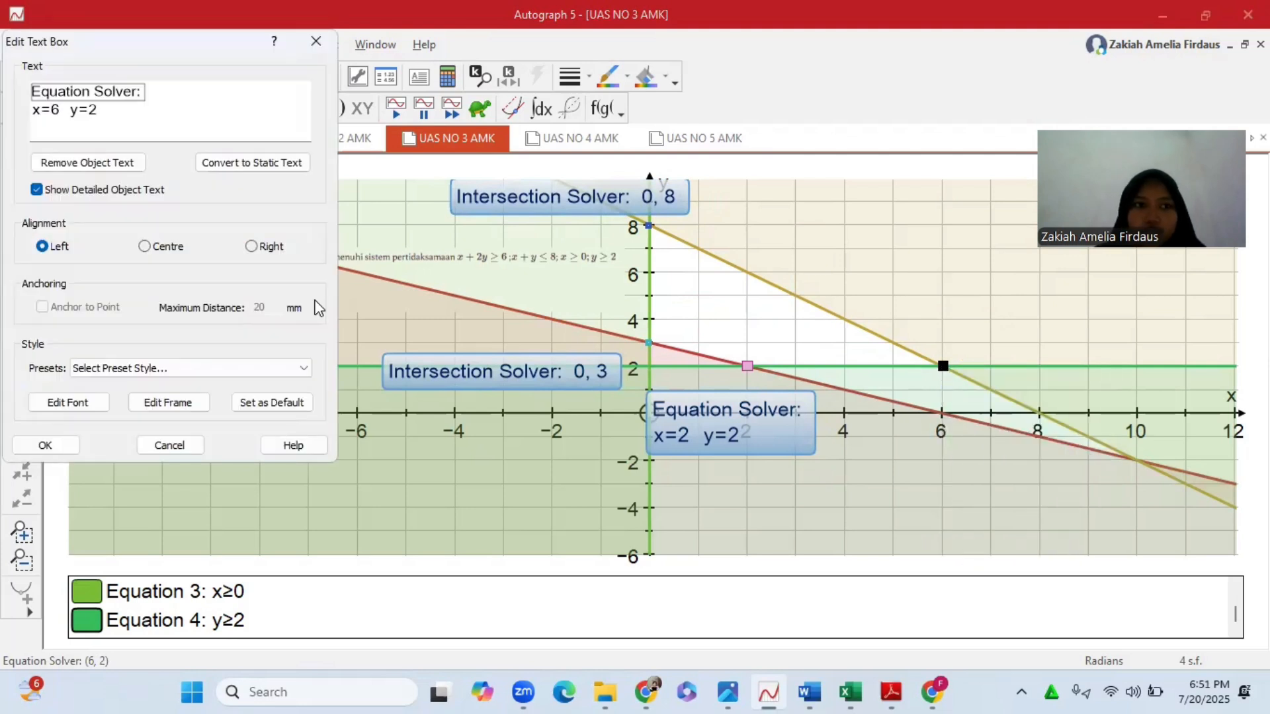
pyautogui.click(45, 445)
pyautogui.moveTo(694, 390); pyautogui.dragTo(940, 365)
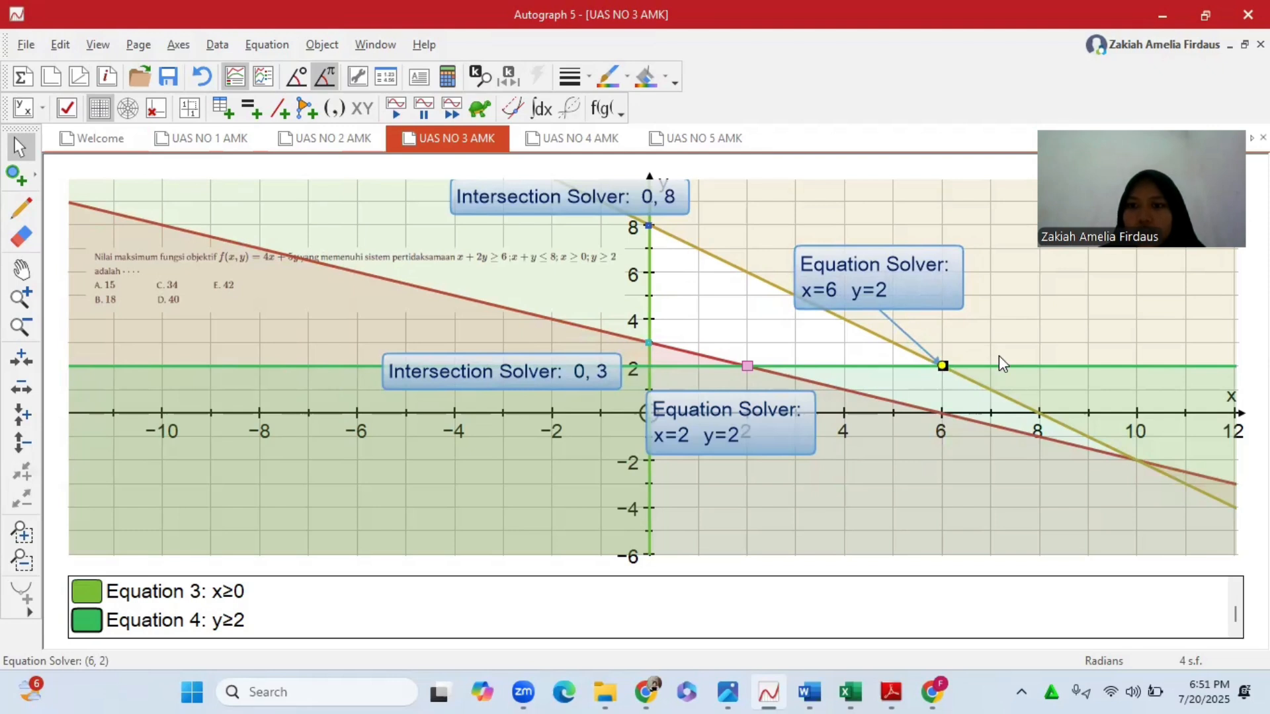
pyautogui.click(999, 356)
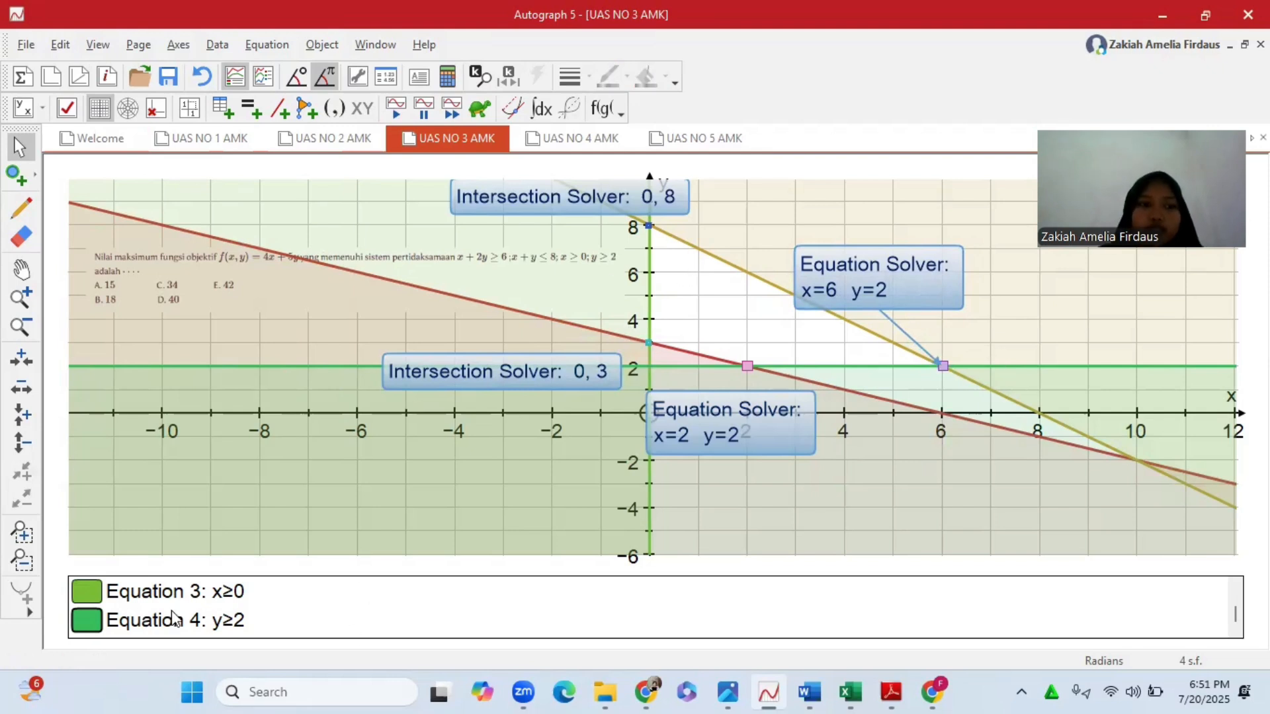
# - Shift the question image to the right of the y-axis and plot the objective equation z=4x+5y
pyautogui.click(250, 109)
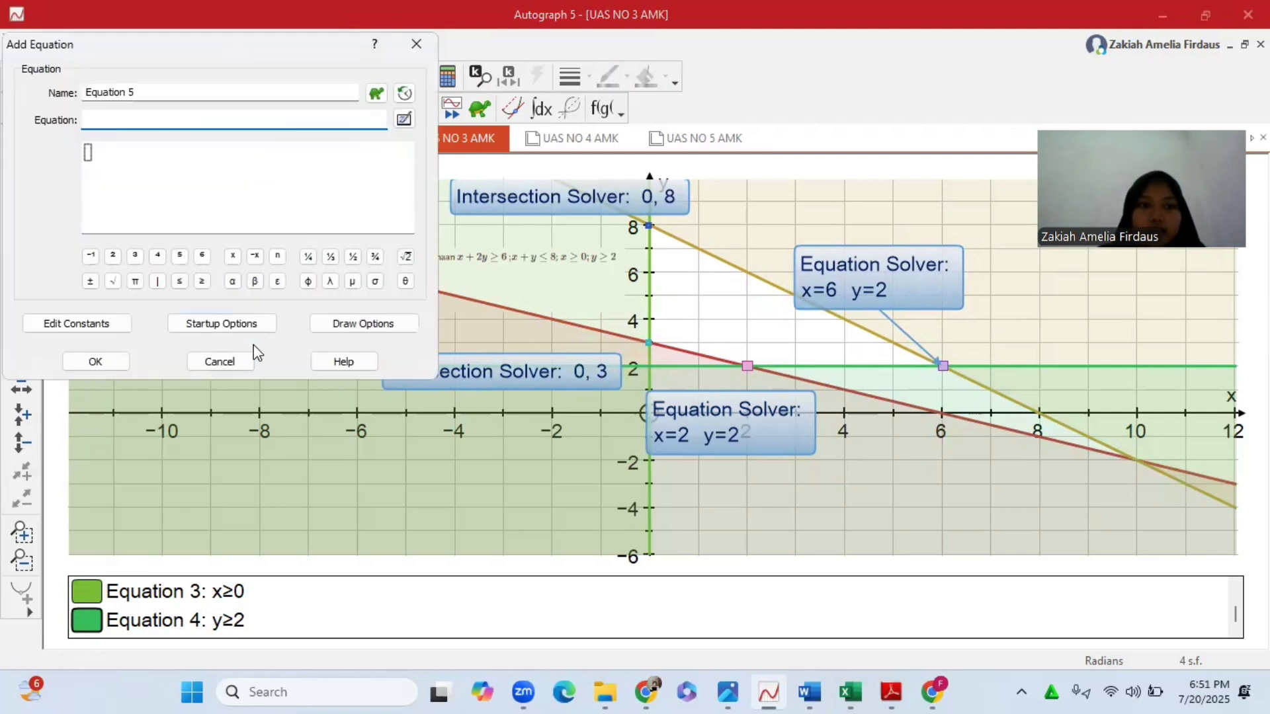
pyautogui.click(248, 359)
pyautogui.moveTo(436, 277); pyautogui.dragTo(929, 236)
pyautogui.click(250, 109)
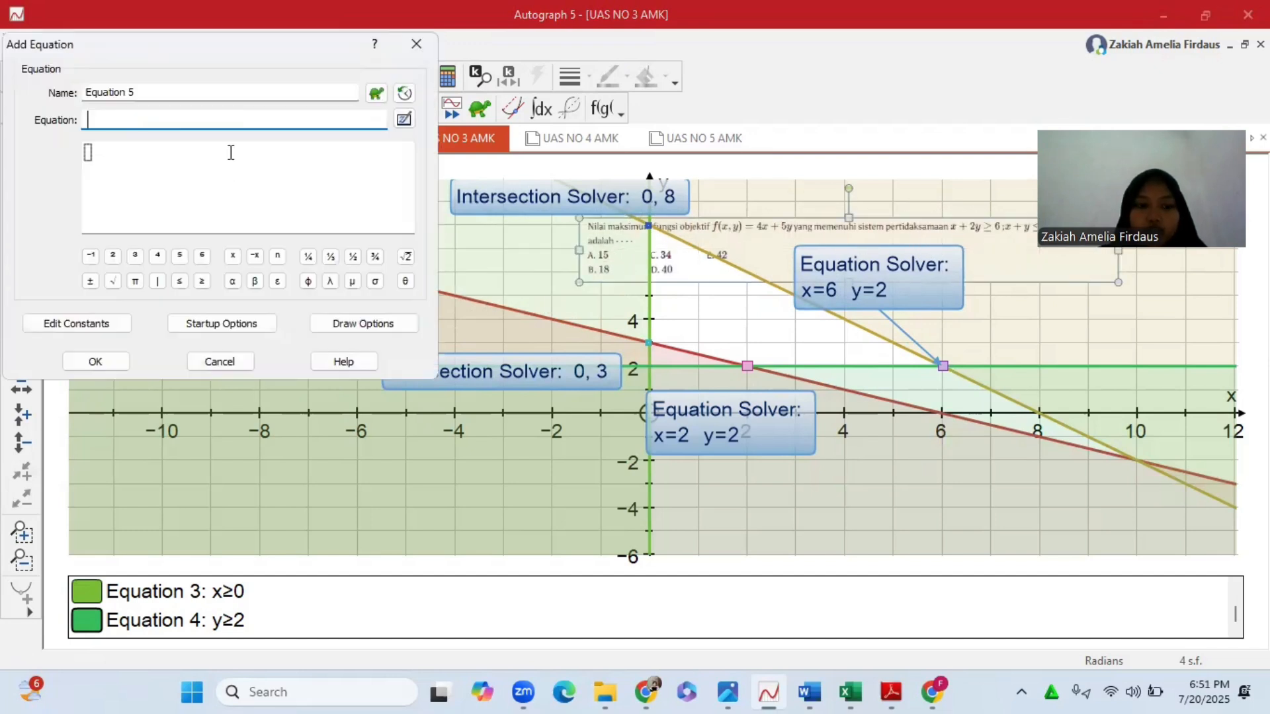
pyautogui.write('z=4x+5y')
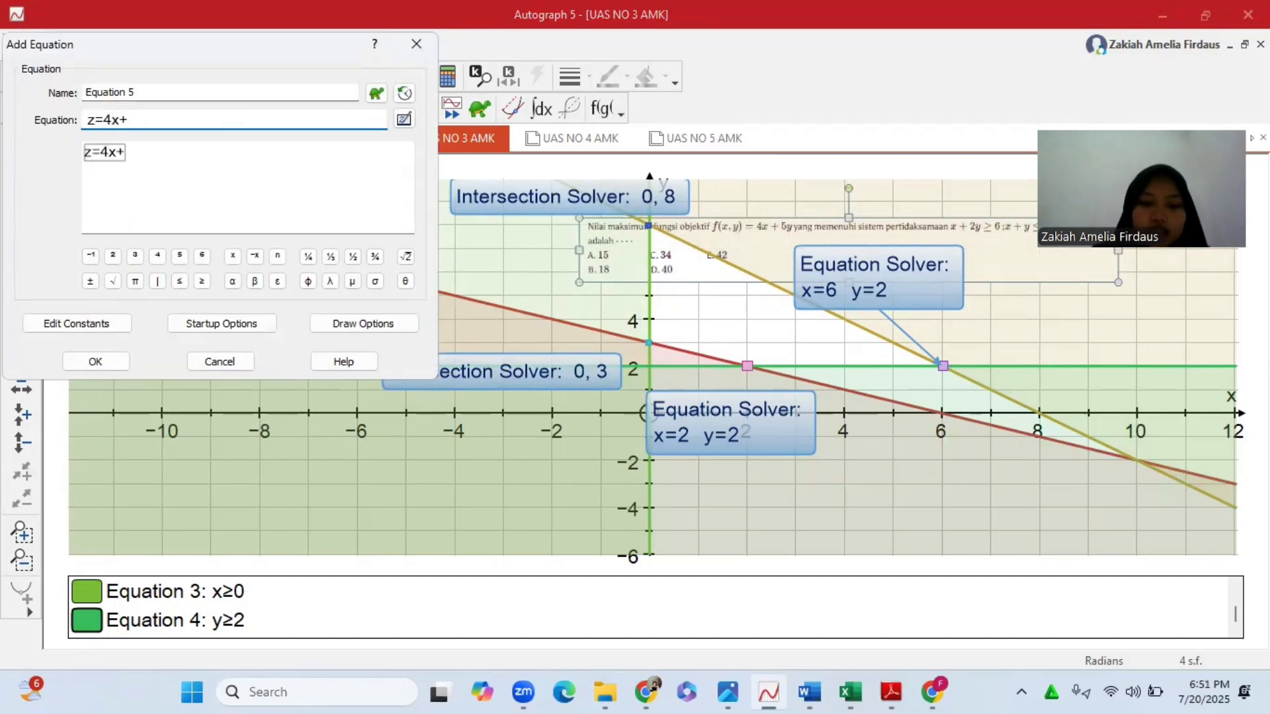
pyautogui.click(98, 362)
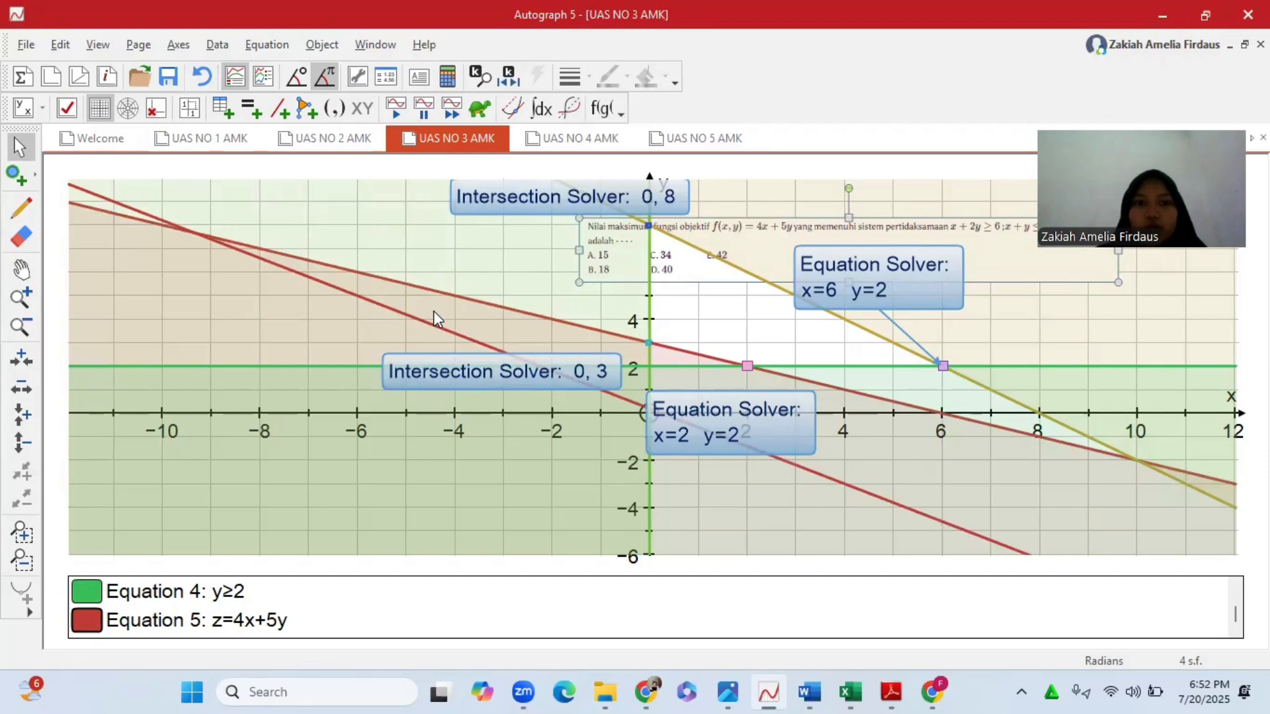
# - Change the dash style of the z=4x+5y line to dotted
pyautogui.click(414, 318)
pyautogui.rightClick(413, 316)
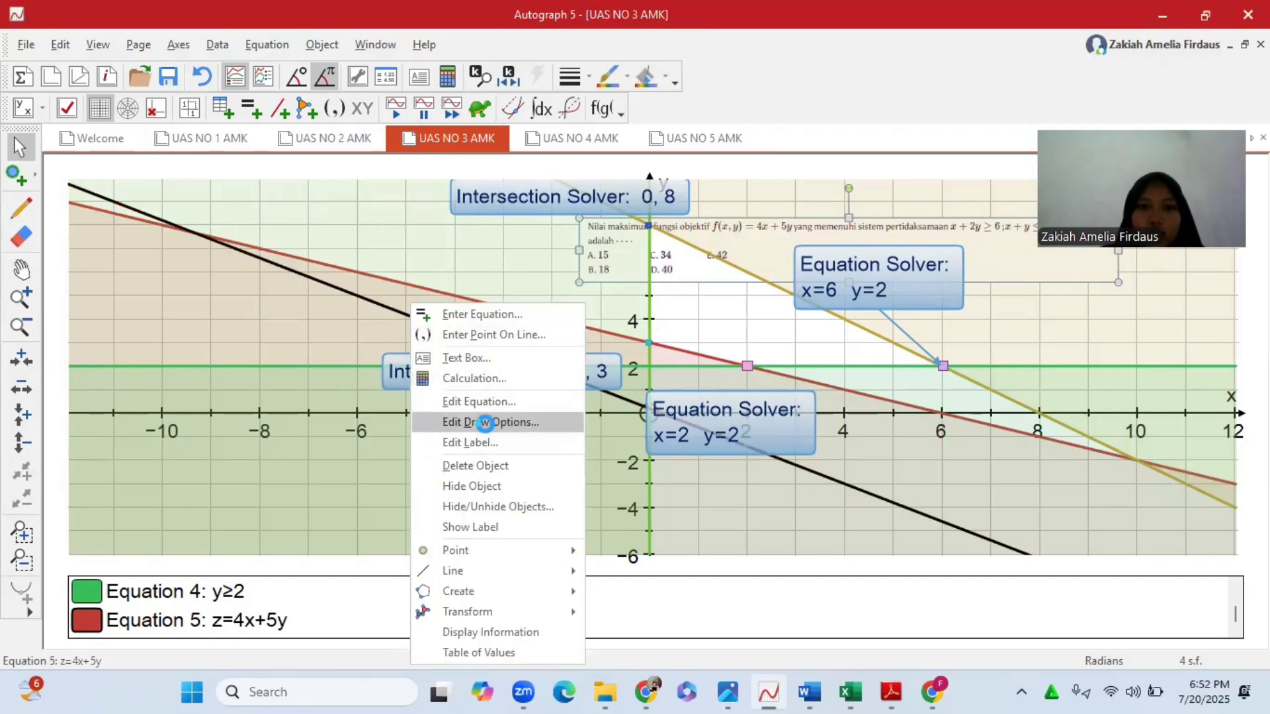
pyautogui.click(490, 422)
pyautogui.click(191, 125)
pyautogui.click(187, 174)
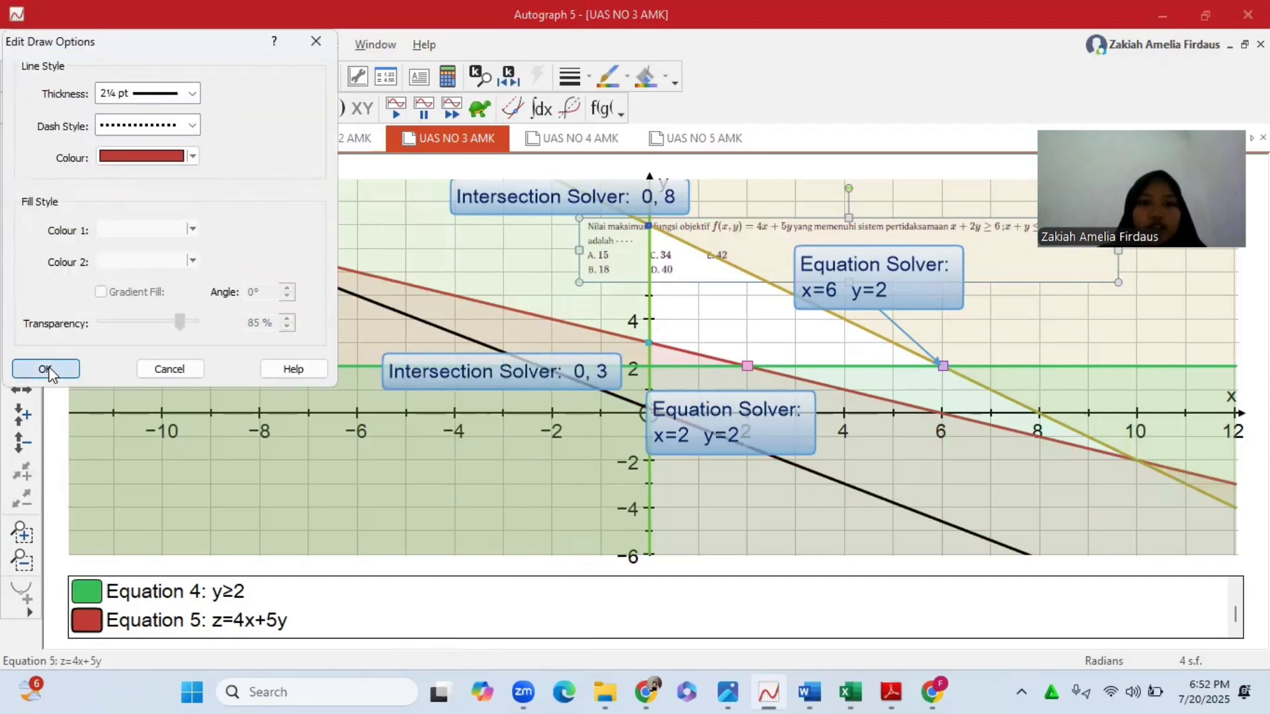
pyautogui.click(45, 368)
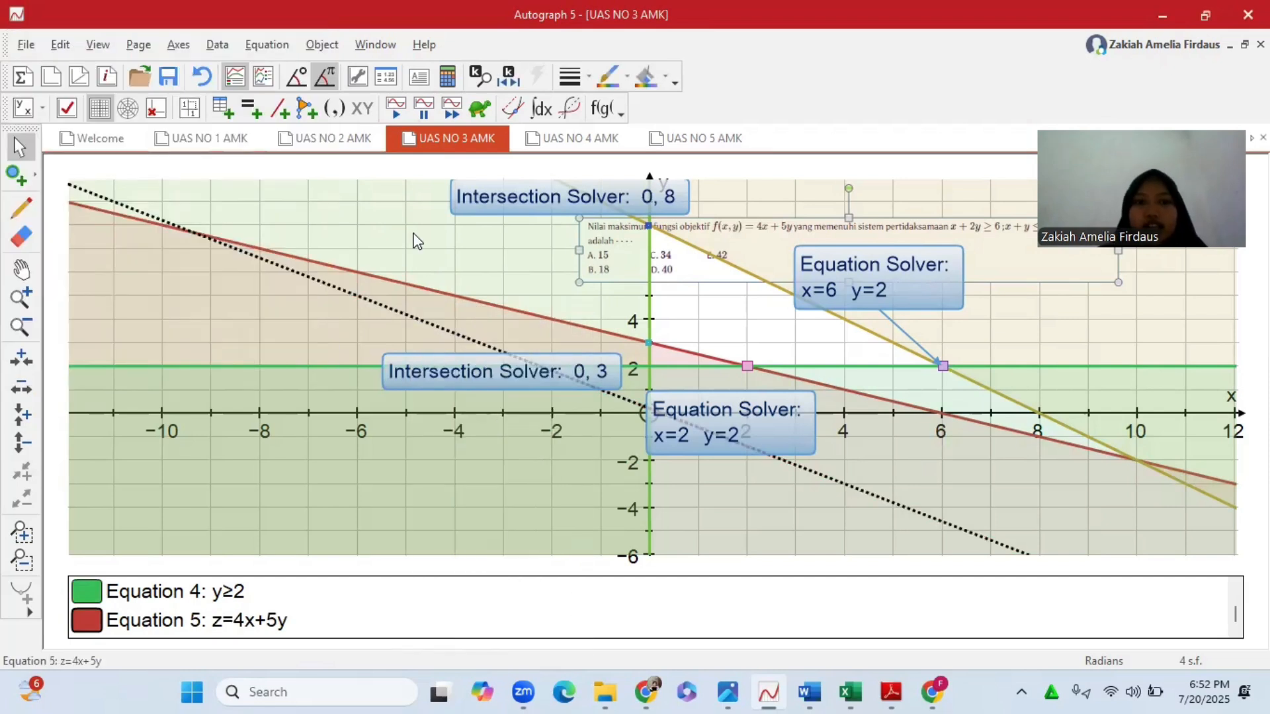
# - Open the Constant Controller and set the constant z to 2 with a step of 1
pyautogui.click(512, 83)
pyautogui.click(303, 216)
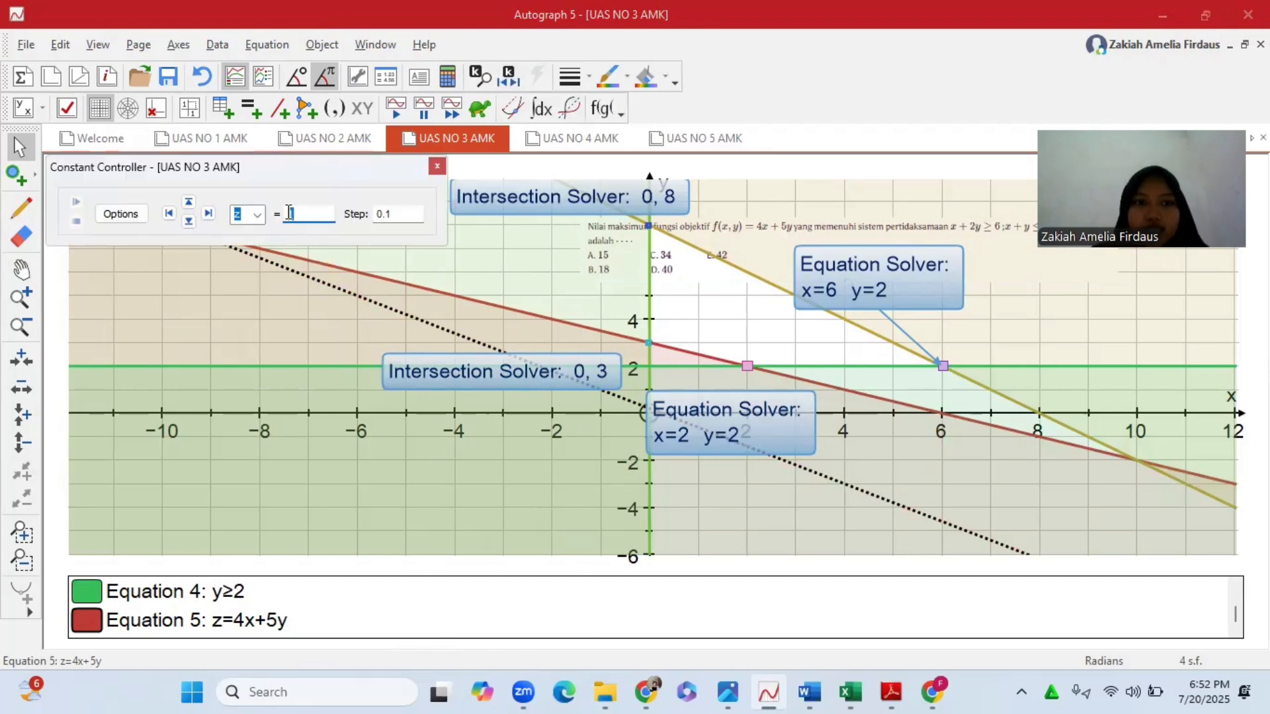
pyautogui.moveTo(400, 216); pyautogui.dragTo(287, 212)
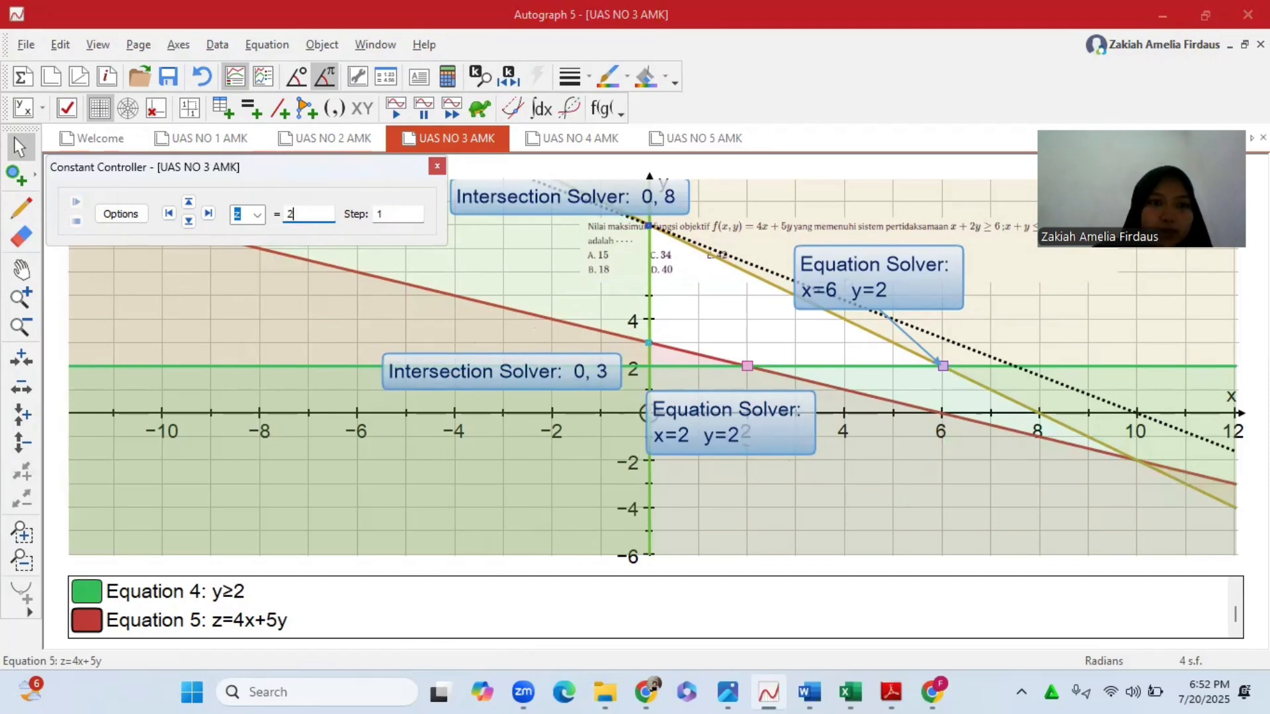
# - Raise the constant z in steps of 1 to 40, sweeping the dotted line across the region to the corner (0, 8)
pyautogui.click(189, 211)
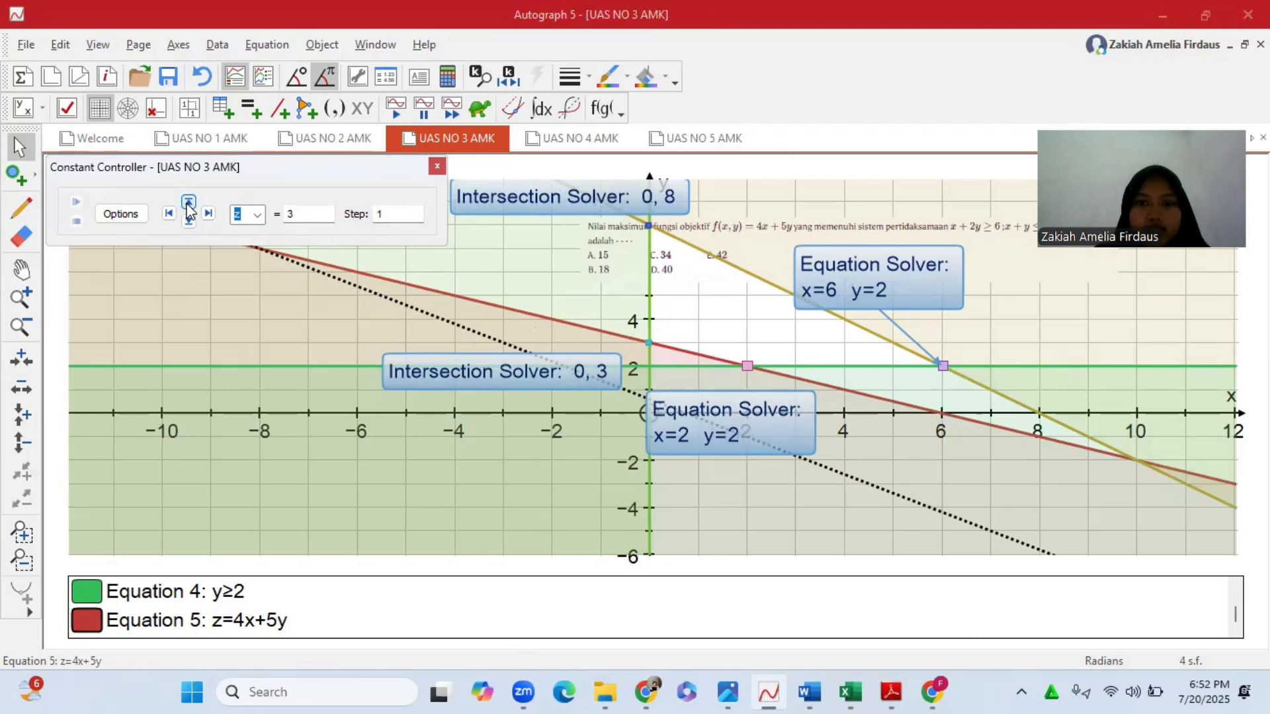
pyautogui.click(188, 204)
pyautogui.click(188, 204)
pyautogui.click(187, 204)
pyautogui.click(188, 204)
pyautogui.click(188, 203)
pyautogui.click(188, 203)
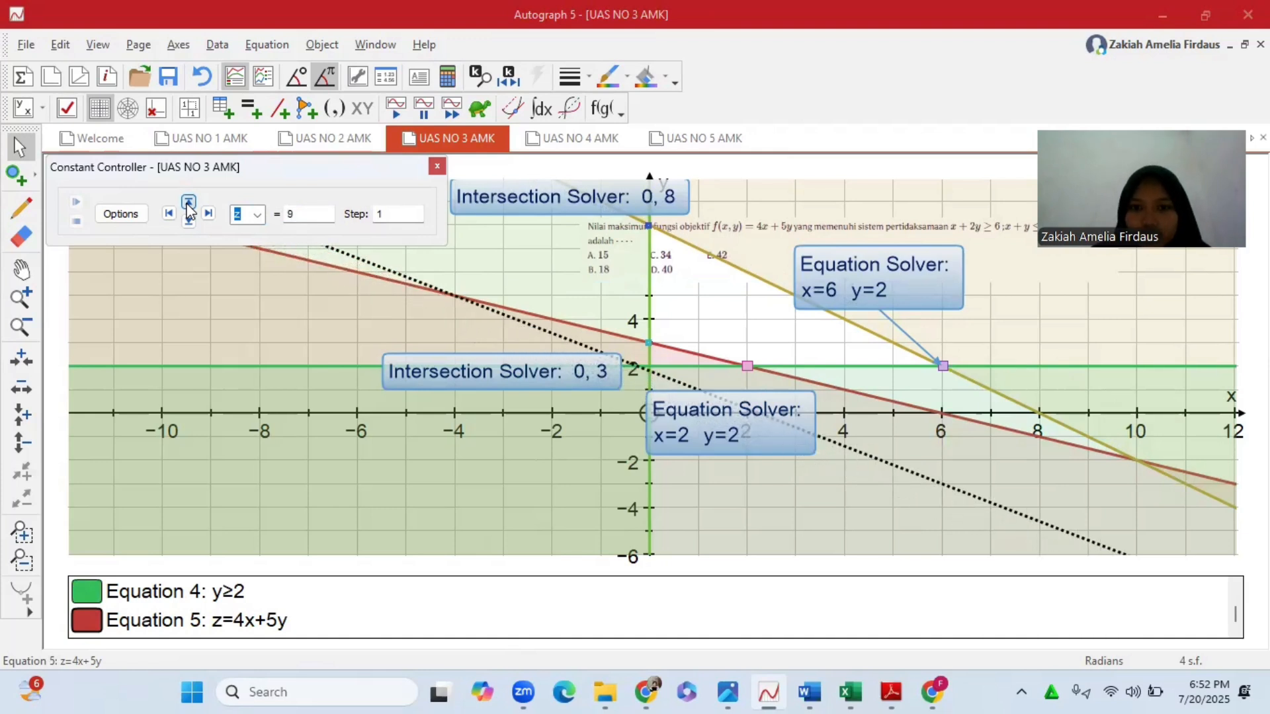
pyautogui.click(189, 205)
pyautogui.click(188, 205)
pyautogui.click(189, 205)
pyautogui.click(189, 205)
pyautogui.click(189, 205)
pyautogui.click(189, 205)
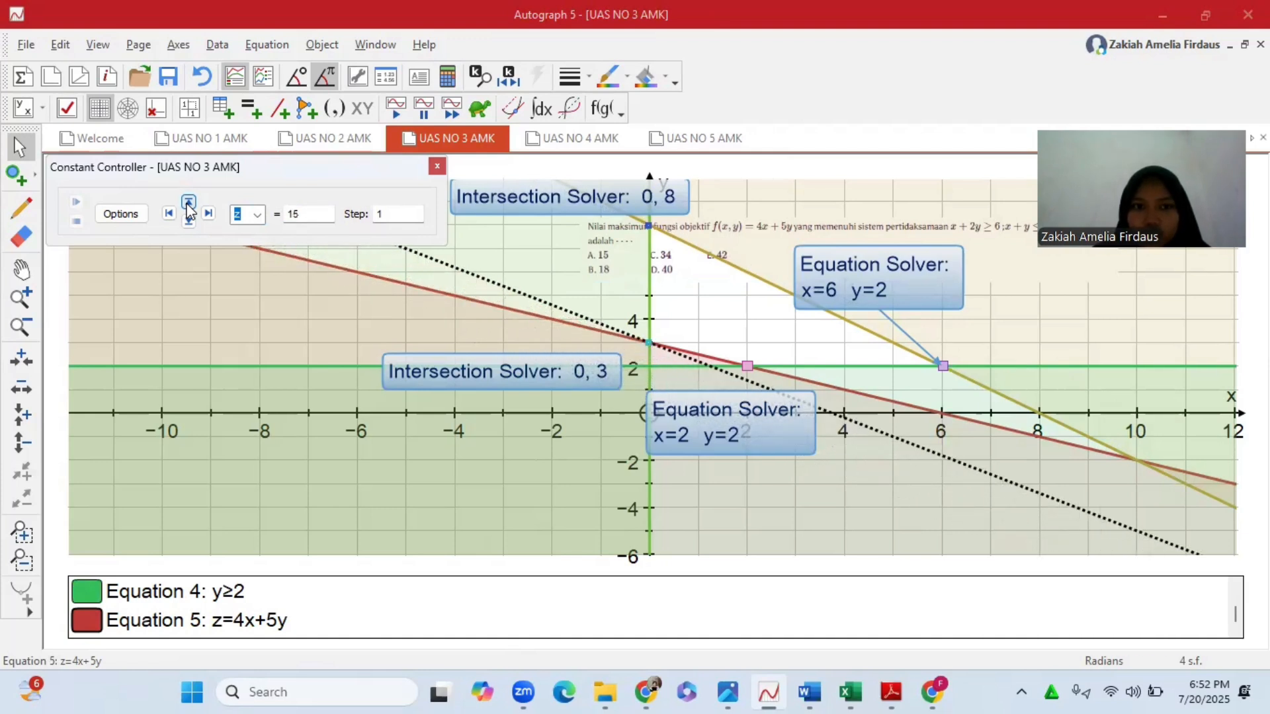
pyautogui.click(189, 205)
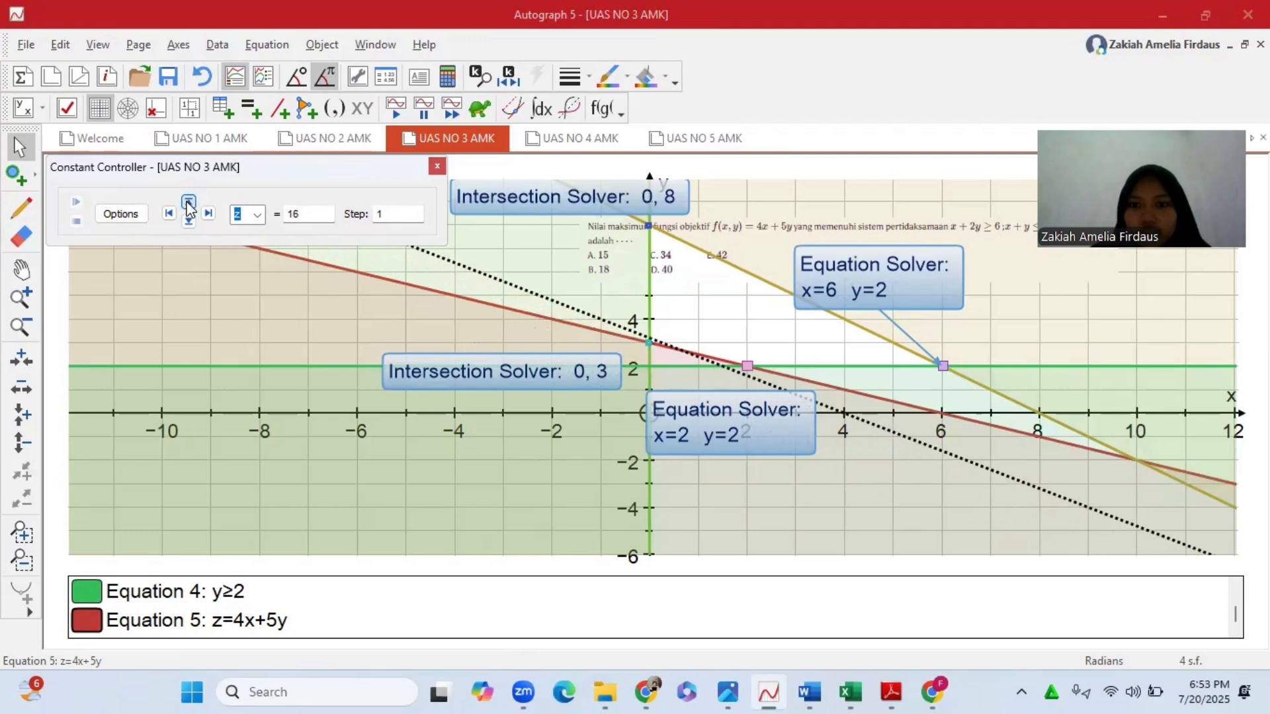
pyautogui.click(189, 205)
pyautogui.click(189, 205)
pyautogui.click(188, 205)
pyautogui.click(189, 205)
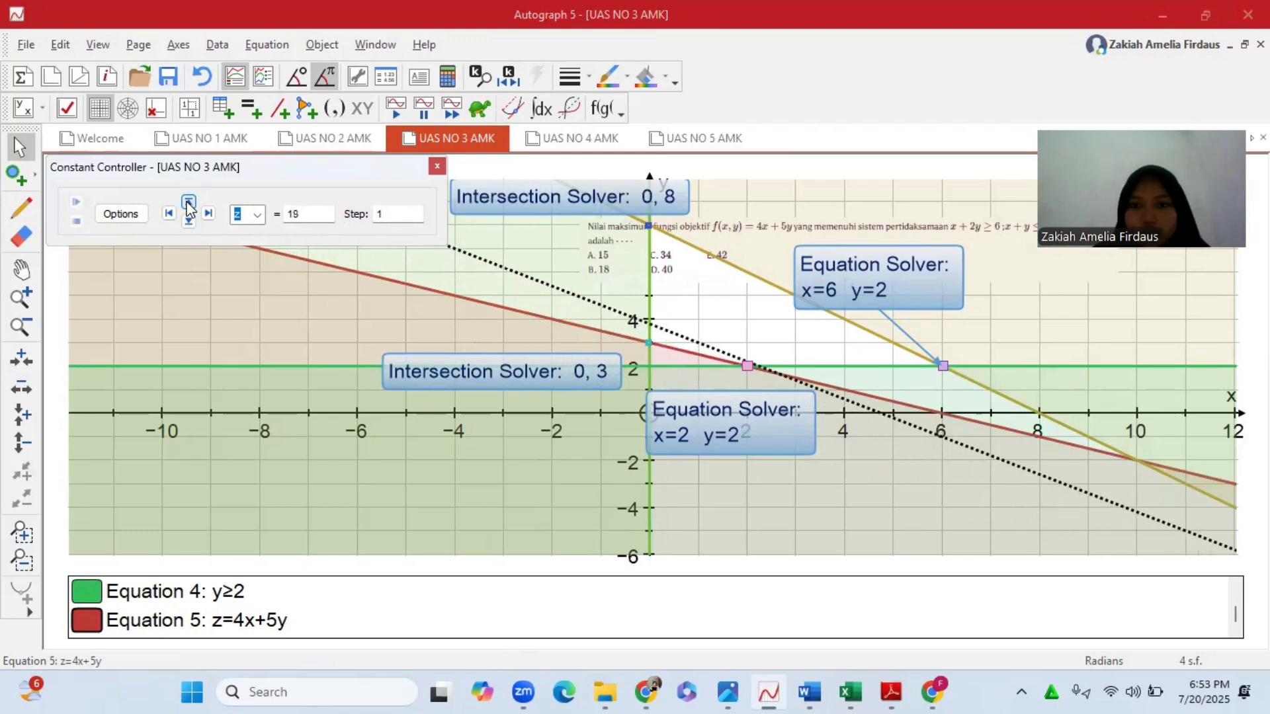
pyautogui.click(189, 205)
pyautogui.click(189, 205)
pyautogui.click(188, 205)
pyautogui.click(189, 205)
pyautogui.click(189, 205)
pyautogui.doubleClick(189, 206)
pyautogui.doubleClick(189, 205)
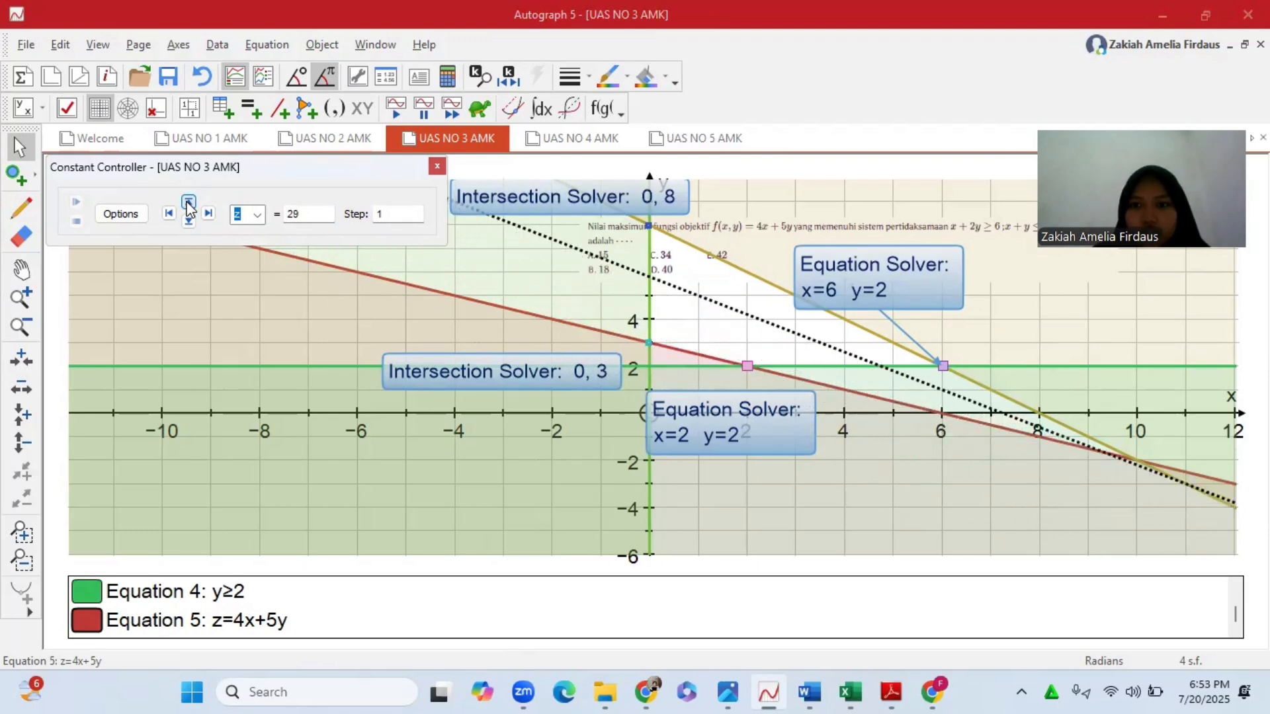
pyautogui.doubleClick(188, 205)
pyautogui.doubleClick(189, 205)
pyautogui.click(189, 205)
pyautogui.click(188, 205)
pyautogui.click(189, 205)
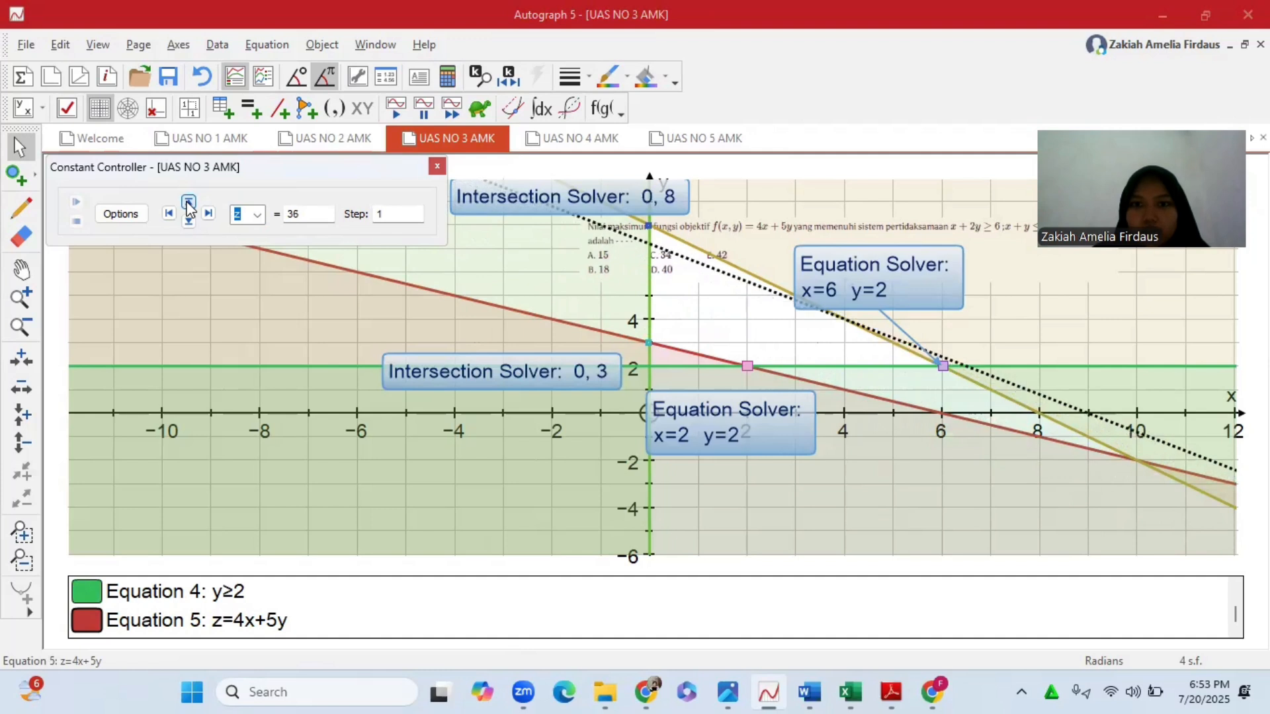
pyautogui.click(189, 205)
pyautogui.click(189, 205)
pyautogui.click(189, 205)
pyautogui.click(188, 205)
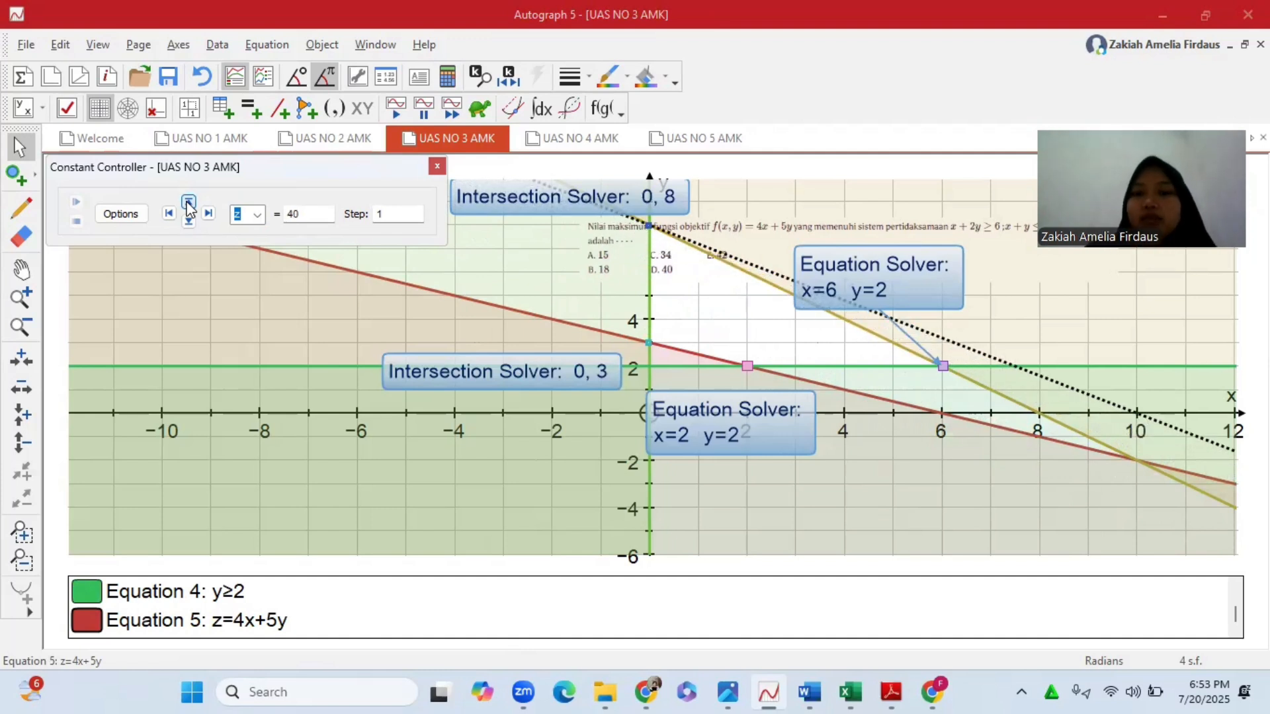
# - Move the question image back to the left of the y-axis and deselect it
pyautogui.click(770, 239)
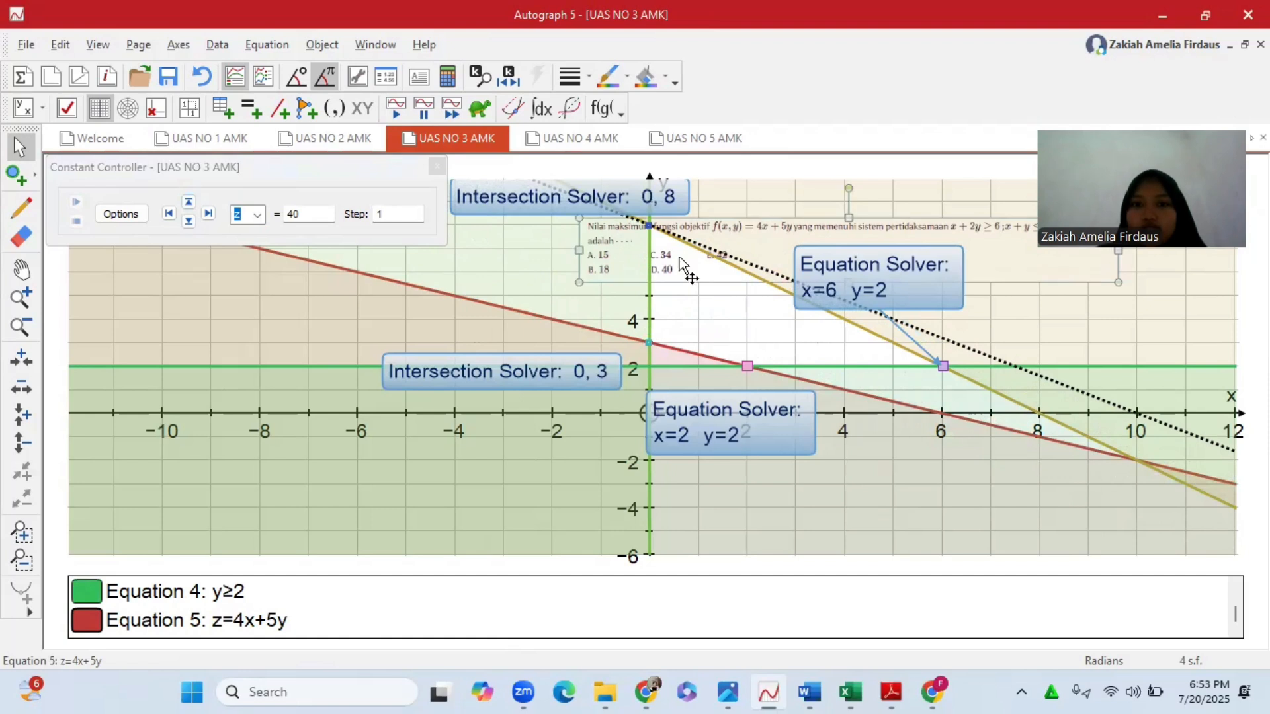
pyautogui.moveTo(684, 265); pyautogui.dragTo(474, 273)
pyautogui.click(719, 310)
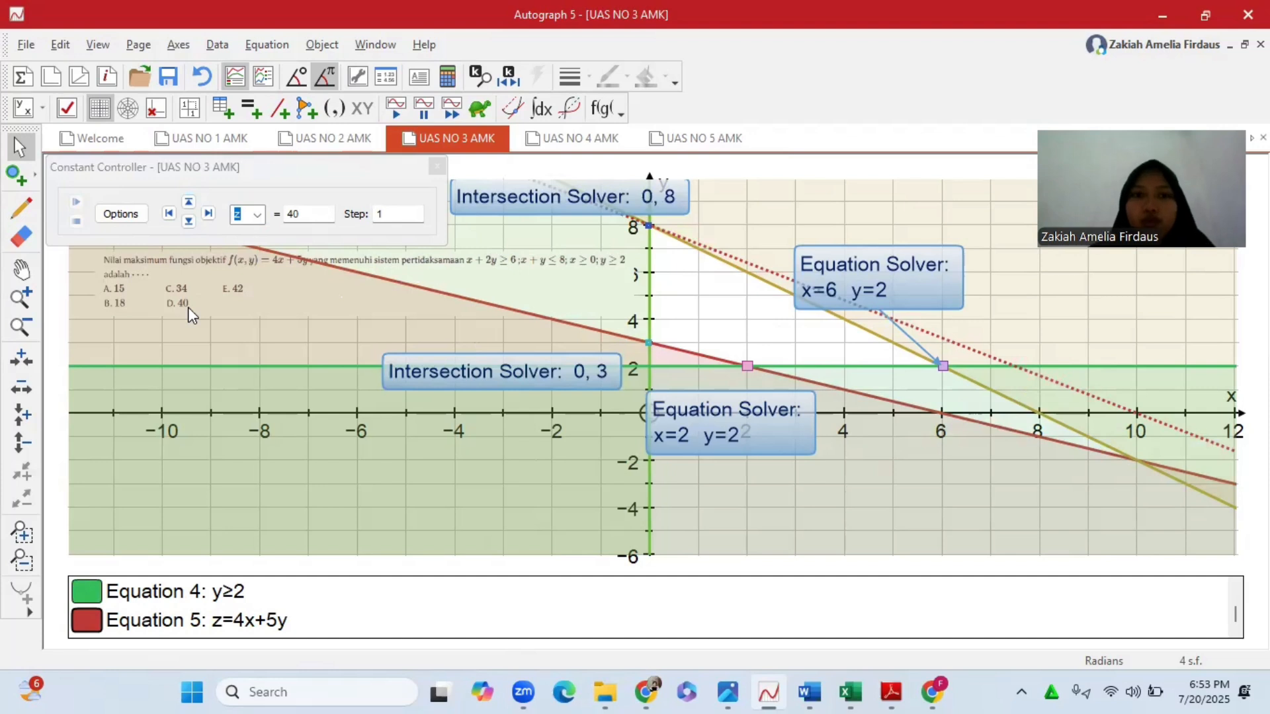
# - Switch to the UAS NO 4 AMK page and enlarge the parking-area question image until it nearly reaches the y-axis
pyautogui.click(557, 134)
pyautogui.click(437, 170)
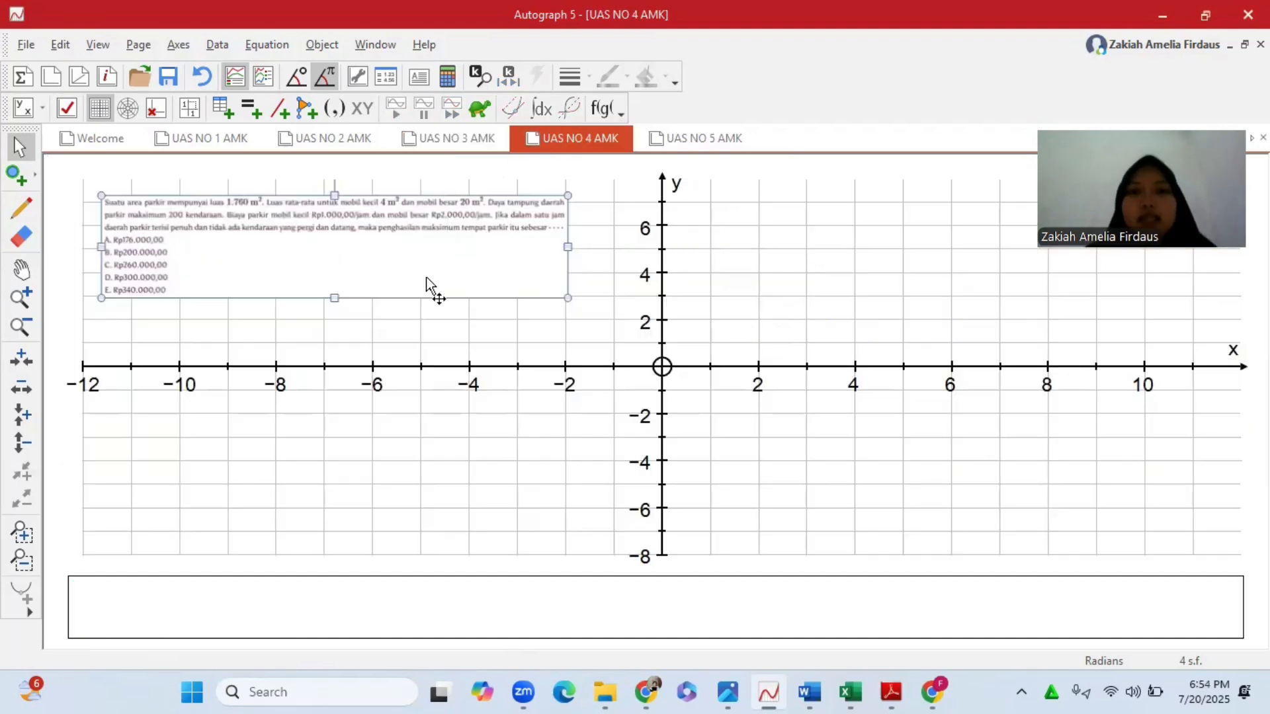
pyautogui.moveTo(567, 305); pyautogui.dragTo(609, 321)
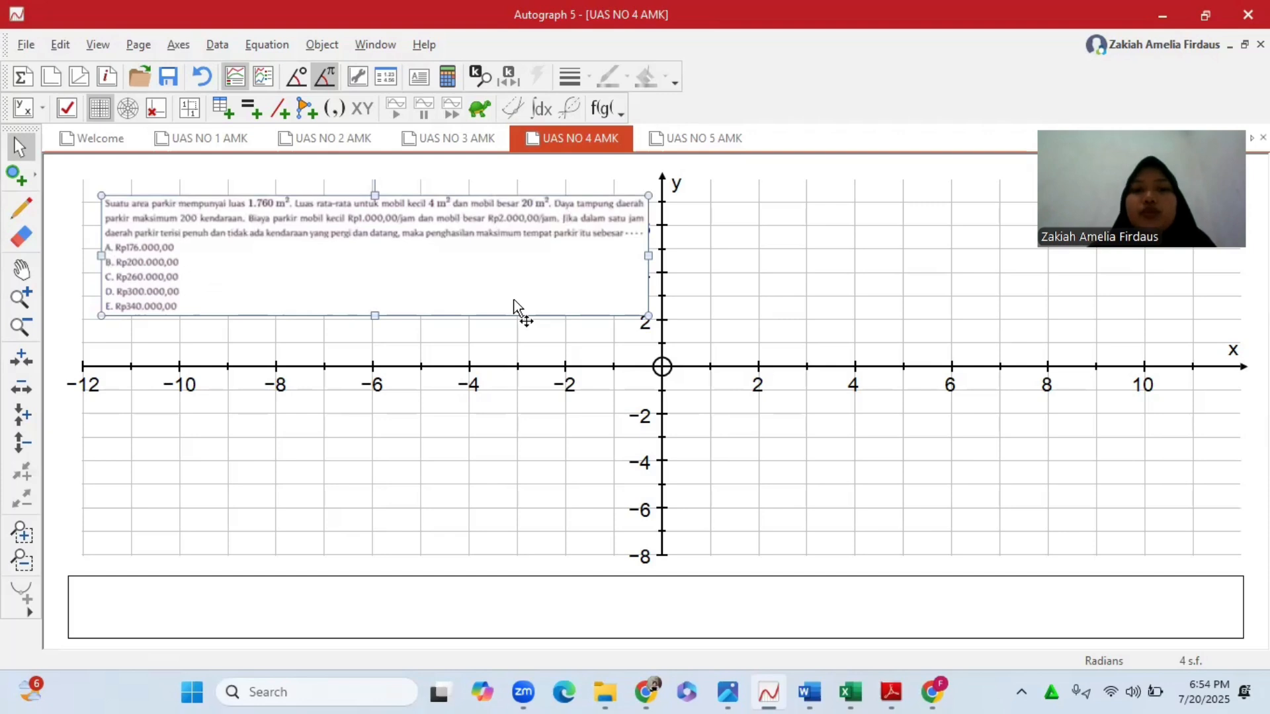
pyautogui.click(699, 310)
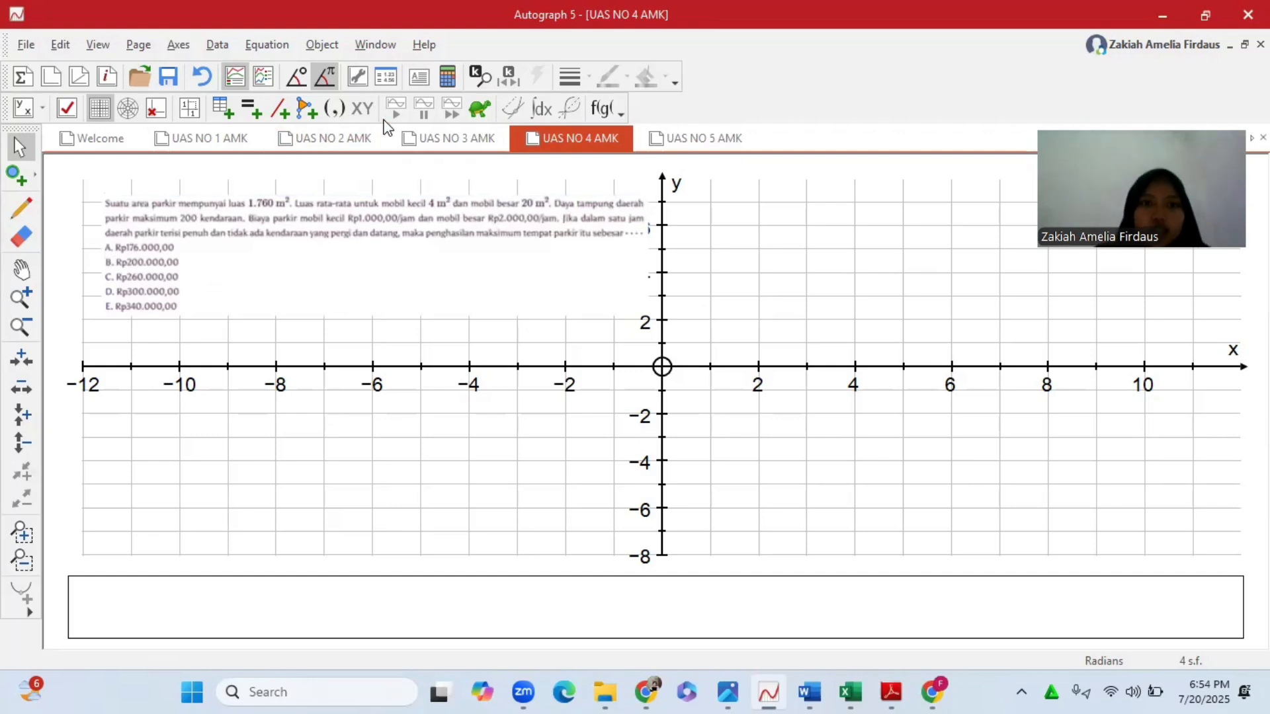
# - Shift the parking-area question image to the right across the y-axis and plot the equation y=-1/5x+88
pyautogui.click(251, 108)
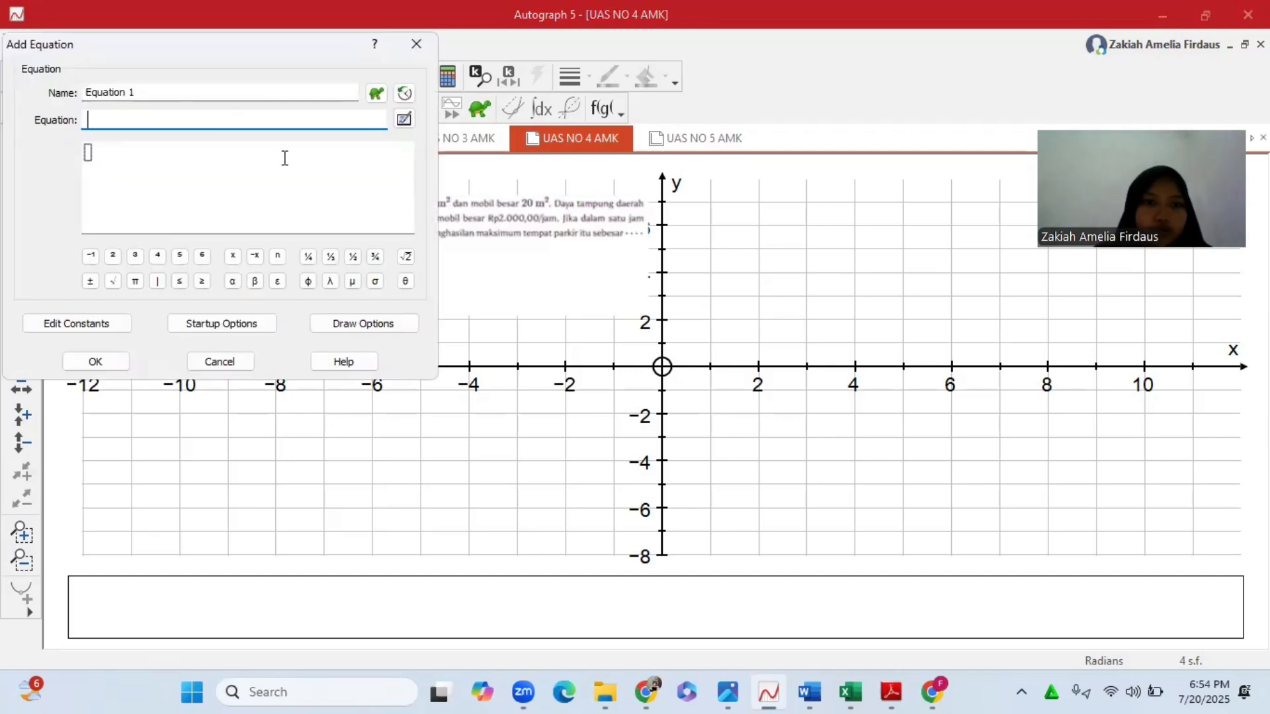
pyautogui.click(221, 361)
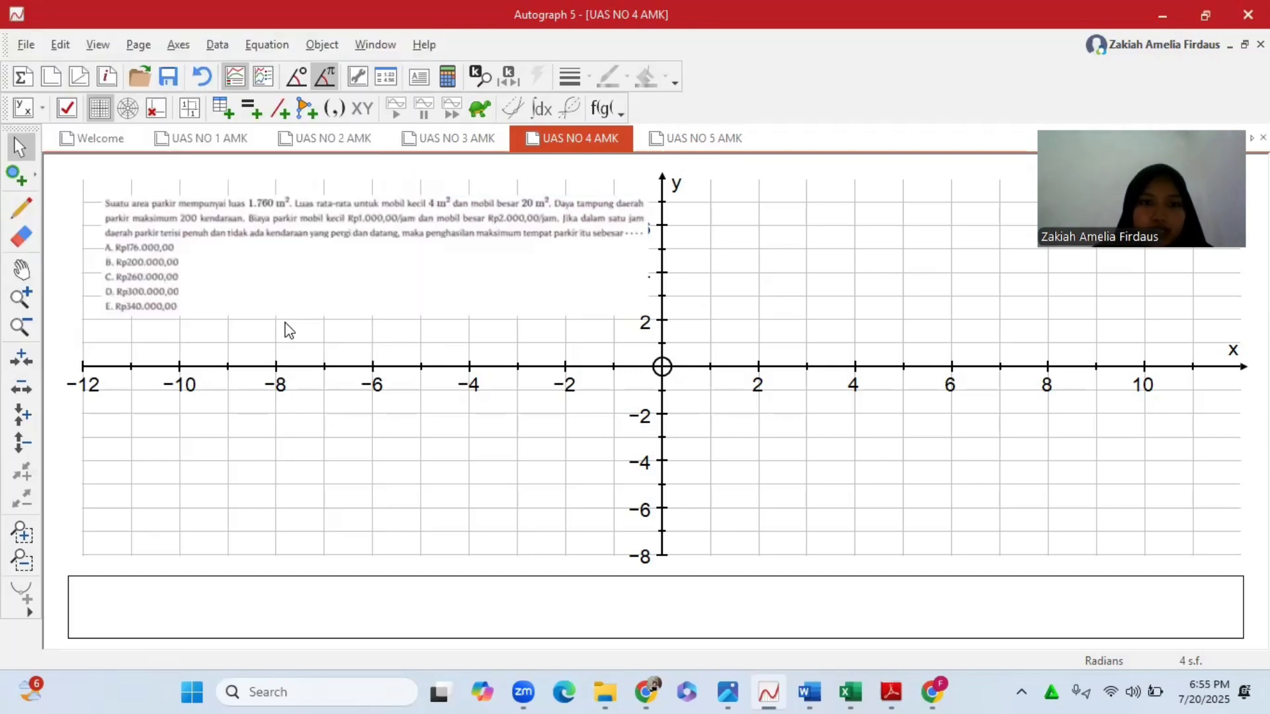
pyautogui.moveTo(350, 275); pyautogui.dragTo(697, 275)
pyautogui.click(251, 109)
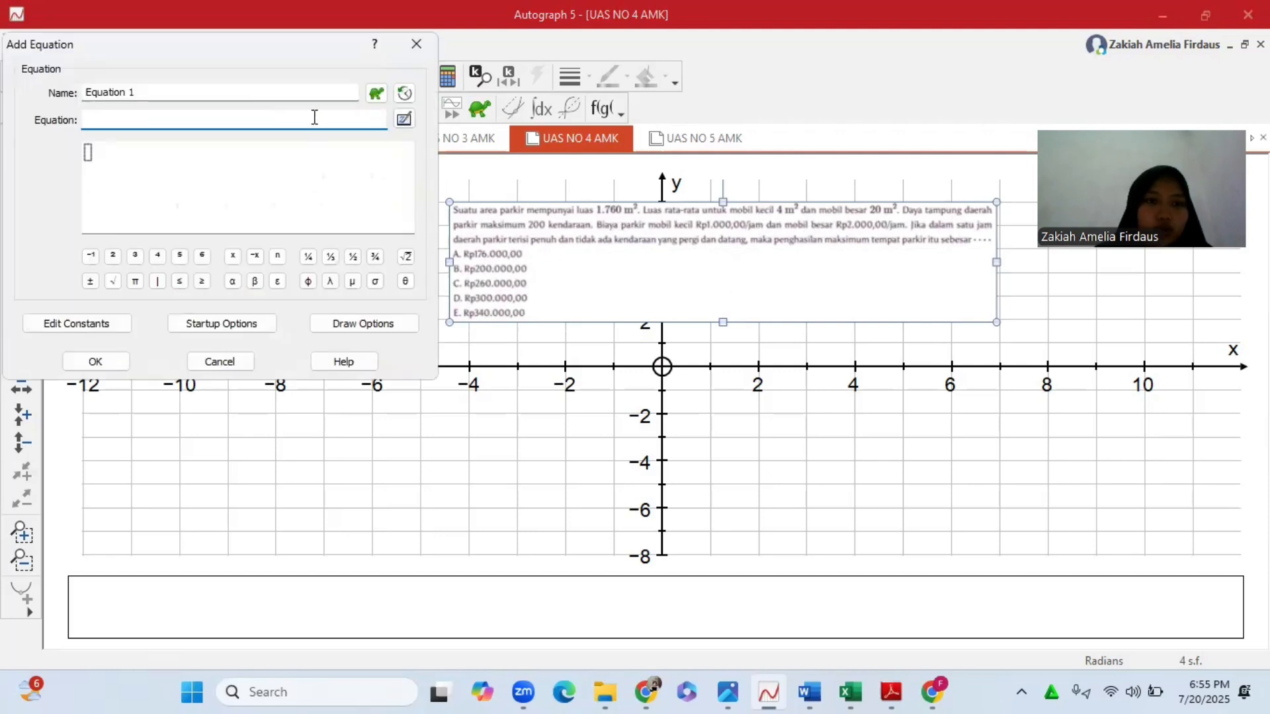
pyautogui.write('-')
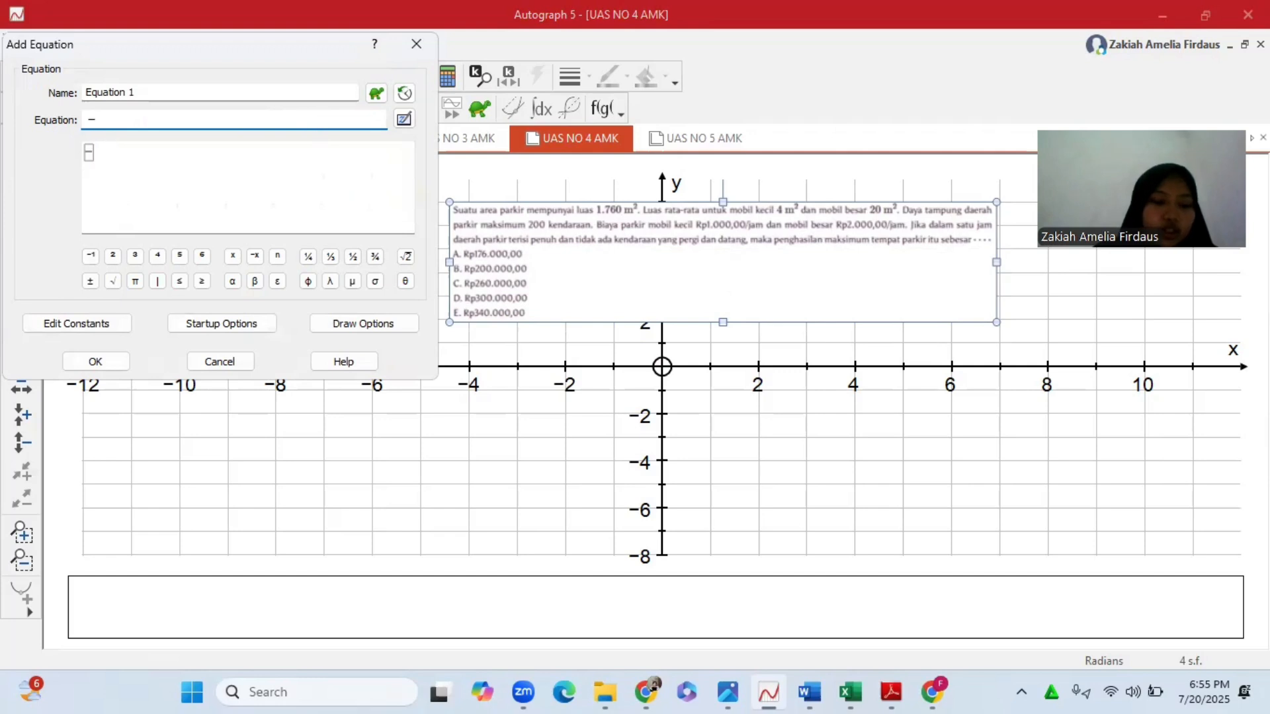
pyautogui.write('y=-1/5')
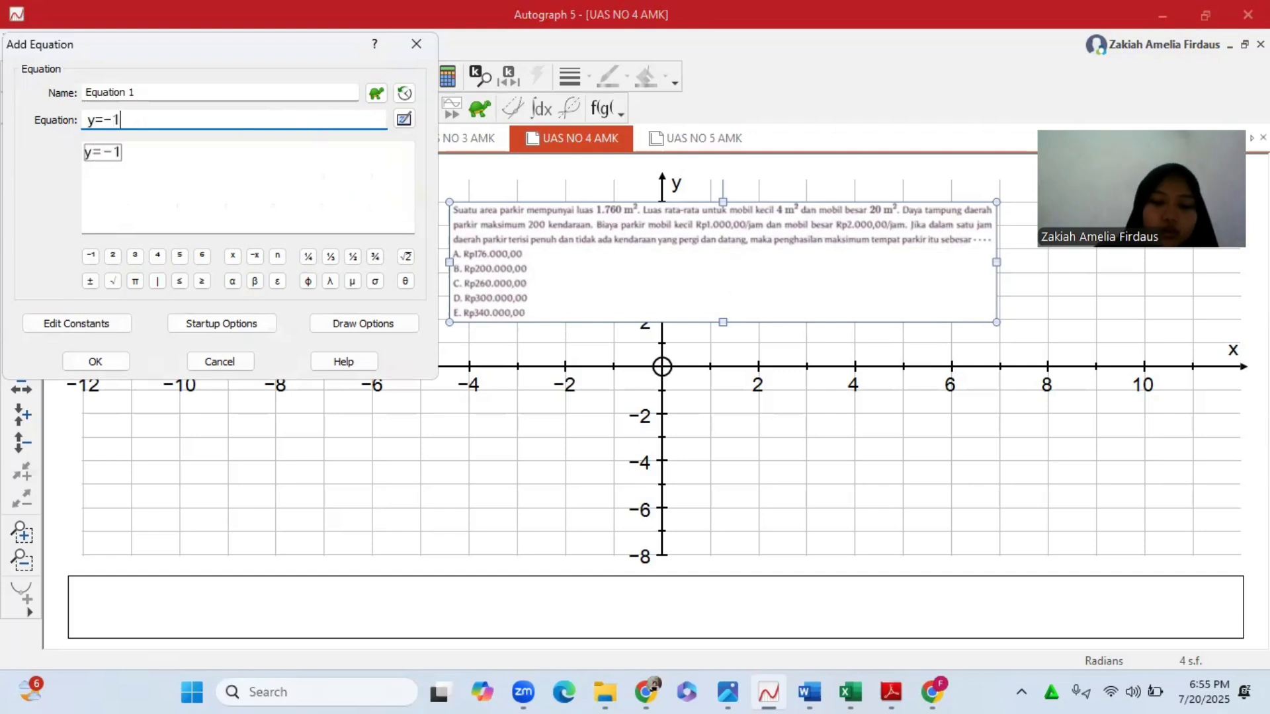
pyautogui.write('x+88')
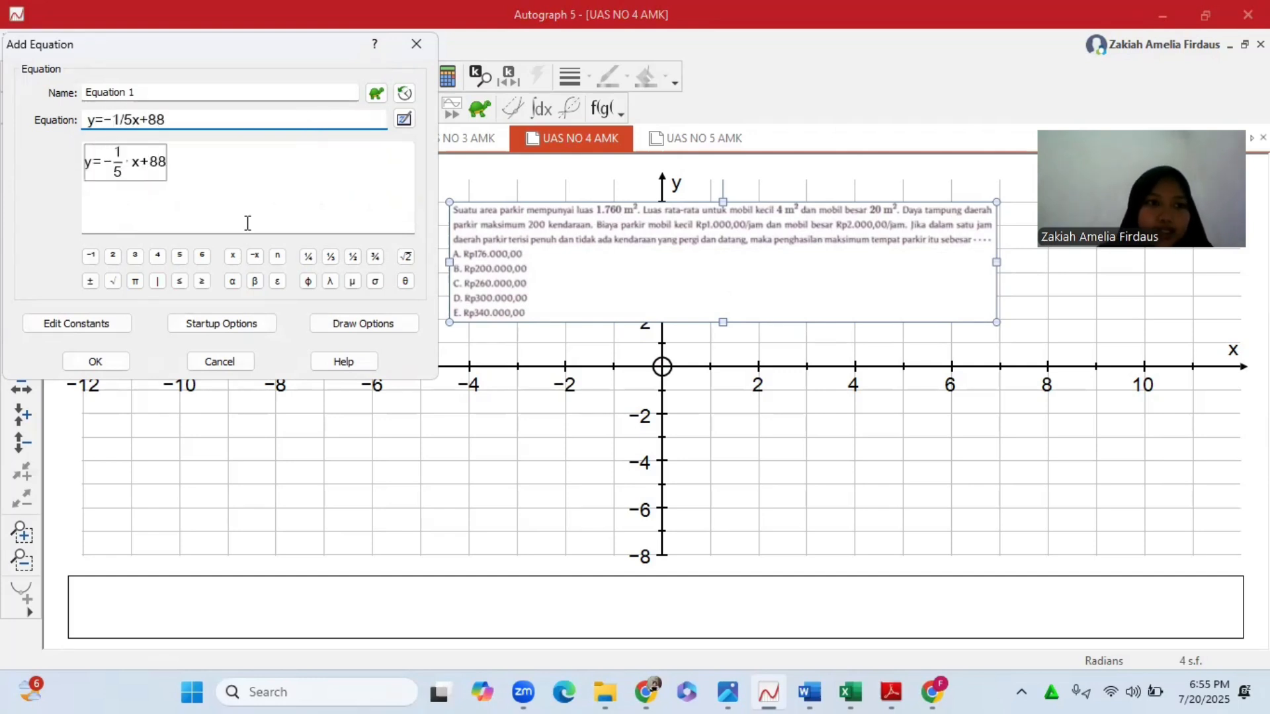
pyautogui.click(113, 364)
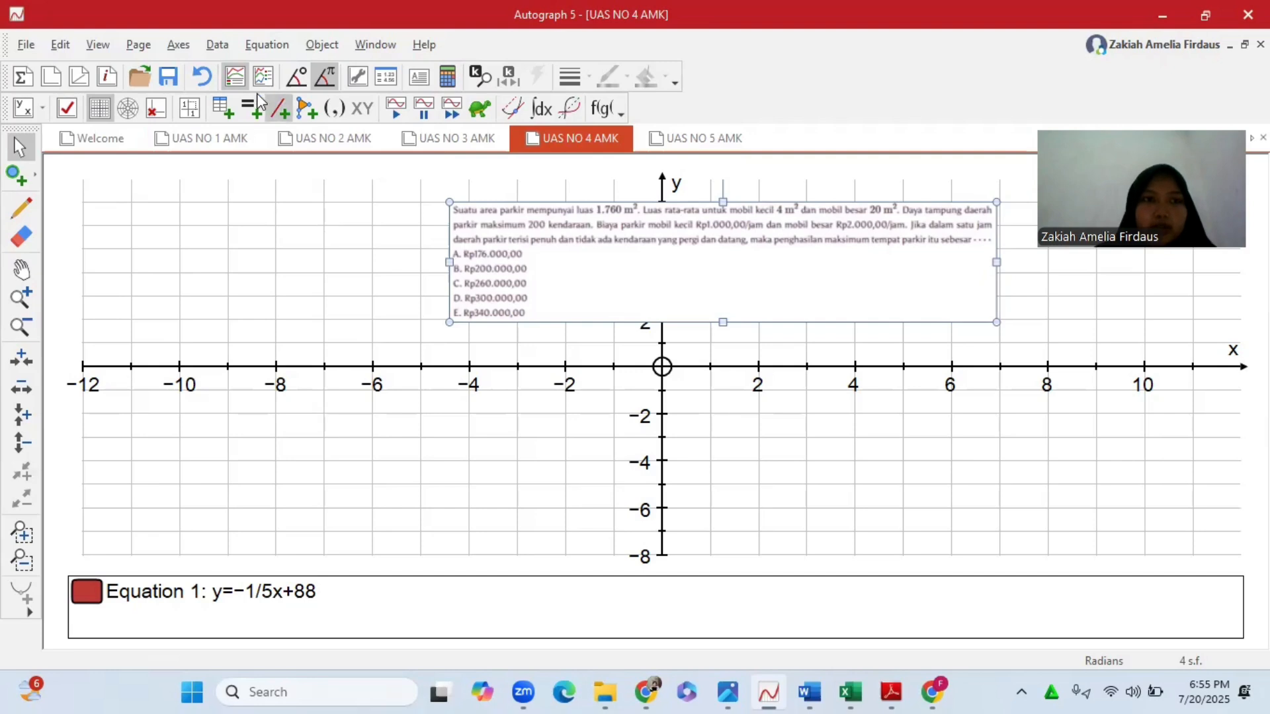
# - Set the axes ranges to 0 to 200 for x and 0 to 150 for y
pyautogui.click(182, 48)
pyautogui.click(192, 65)
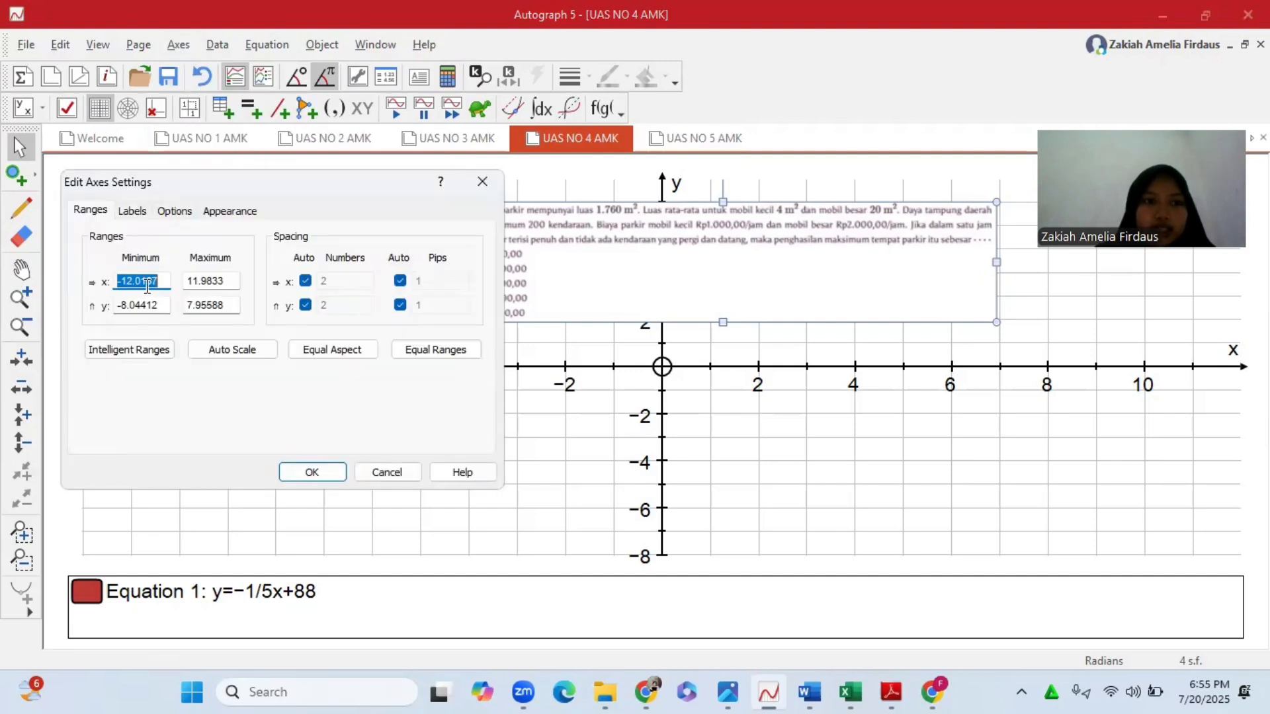
pyautogui.write('0')
pyautogui.press('Tab')
pyautogui.write('2')
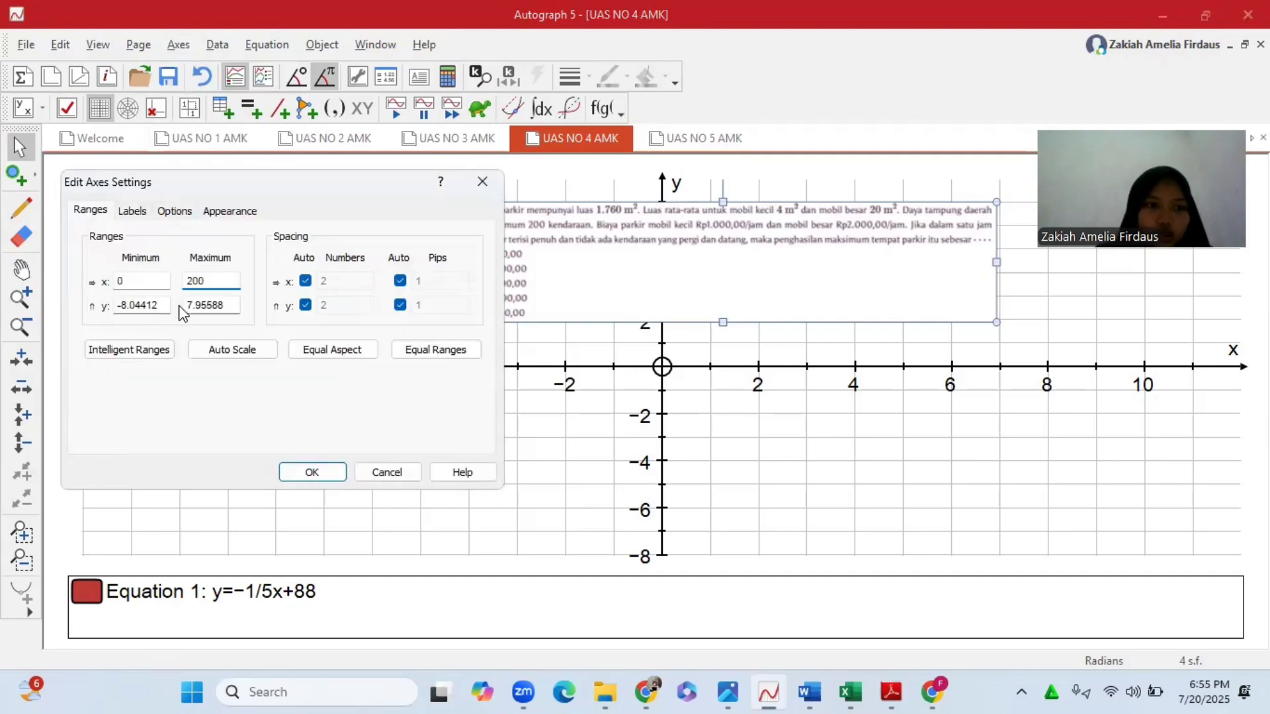
pyautogui.press('Tab')
pyautogui.write('0')
pyautogui.press('Tab')
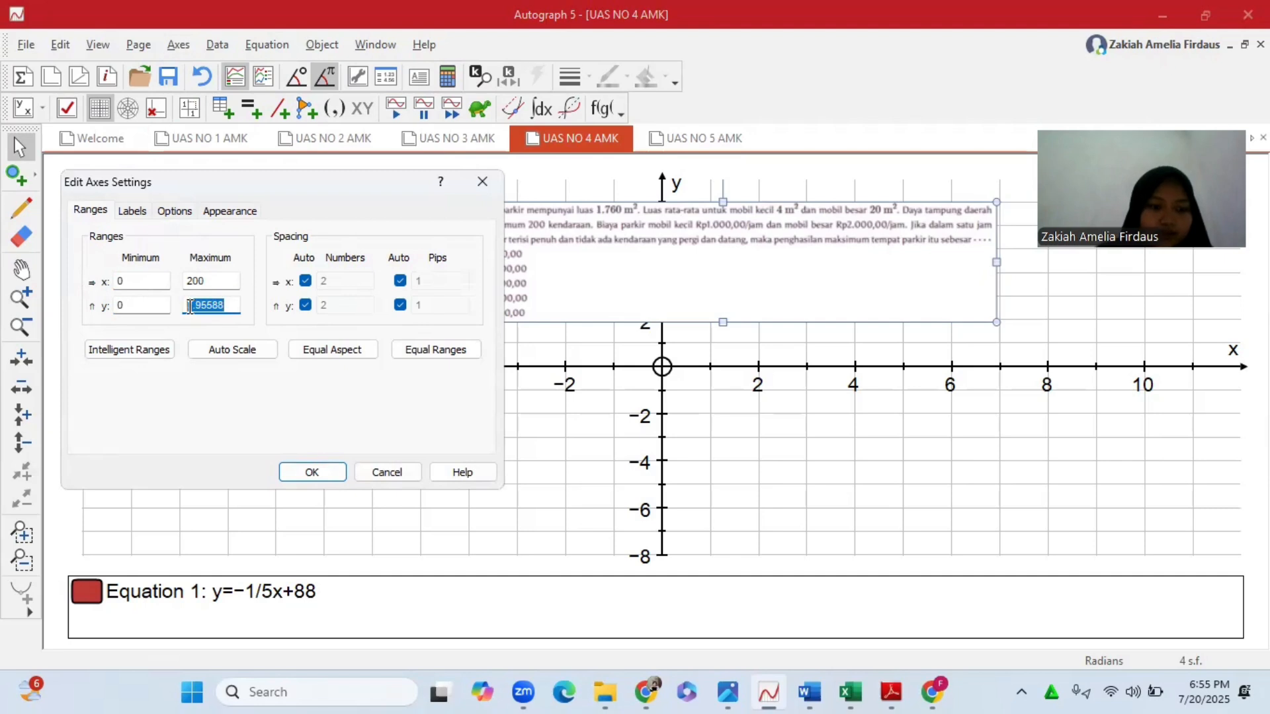
pyautogui.write('150')
pyautogui.click(320, 472)
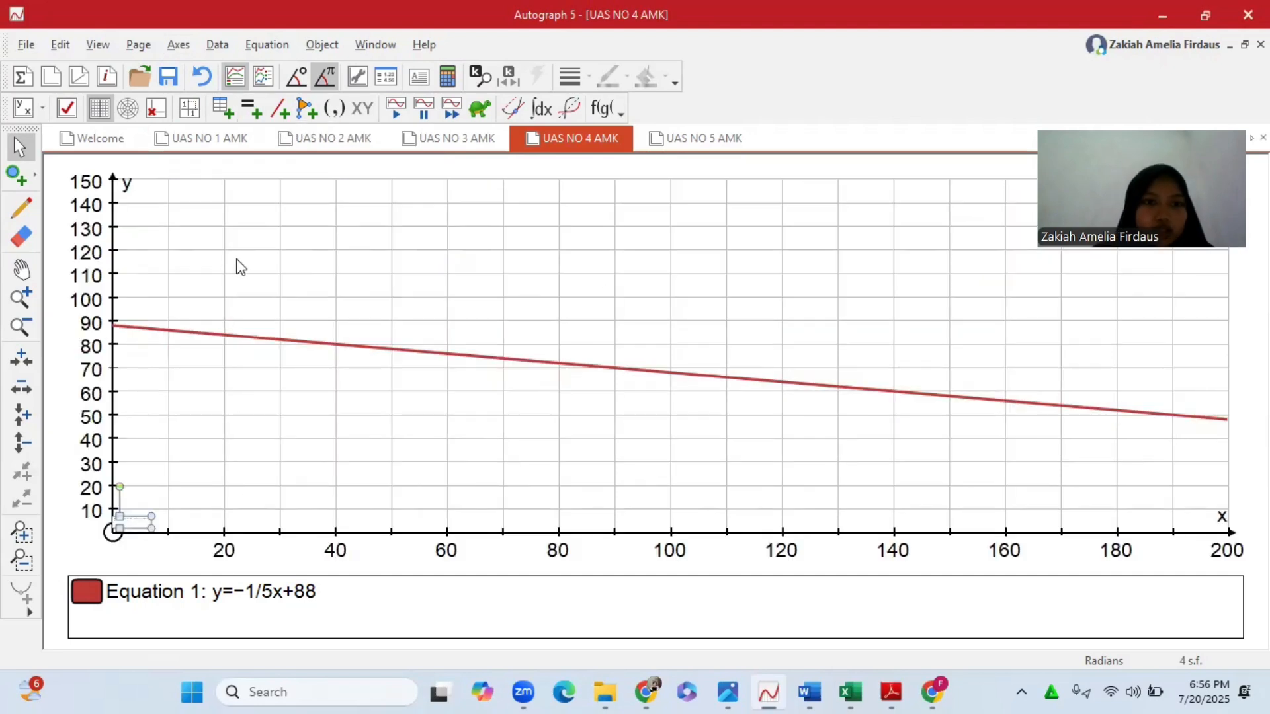
# - Move the shrunken parking question image above the plotted line, enlarge it until readable, and shift it away from the y-axis
pyautogui.moveTo(140, 523); pyautogui.dragTo(199, 222)
pyautogui.hotkey('ctrl', 'v')
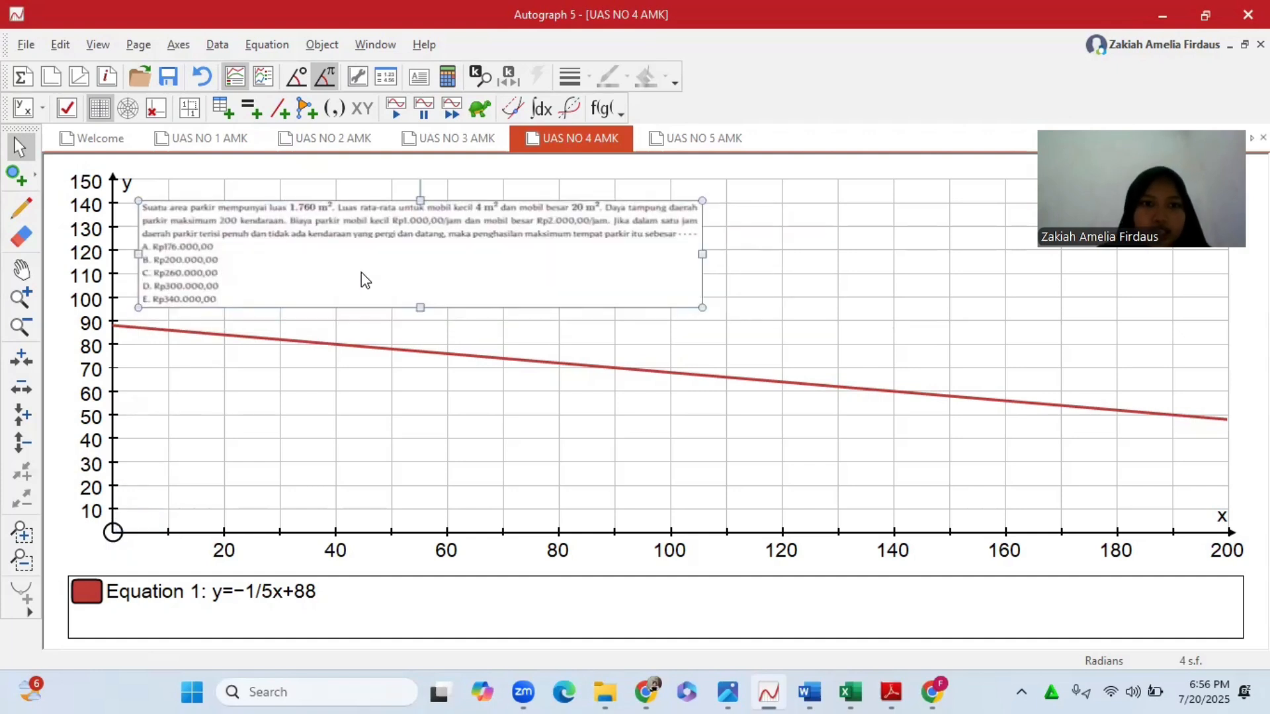
pyautogui.moveTo(363, 278); pyautogui.dragTo(758, 279)
# - Plot the vehicle-capacity line y=-x+200
pyautogui.click(251, 110)
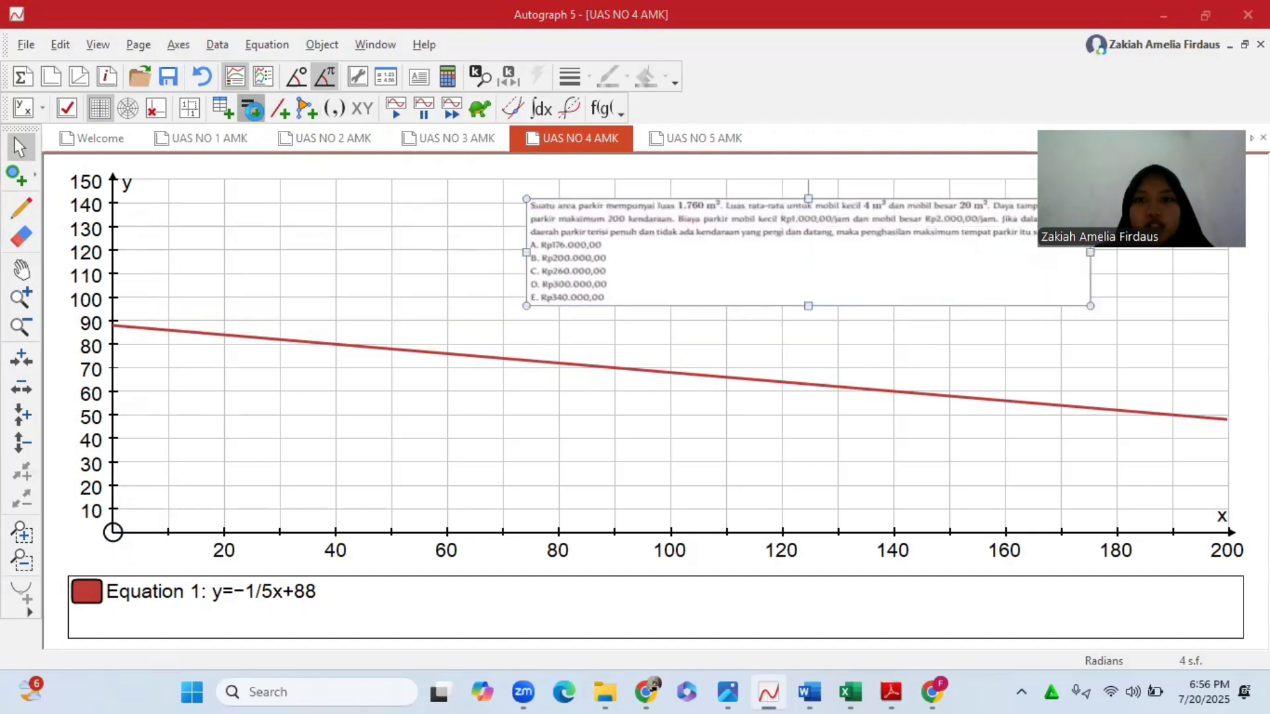
pyautogui.write('y=')
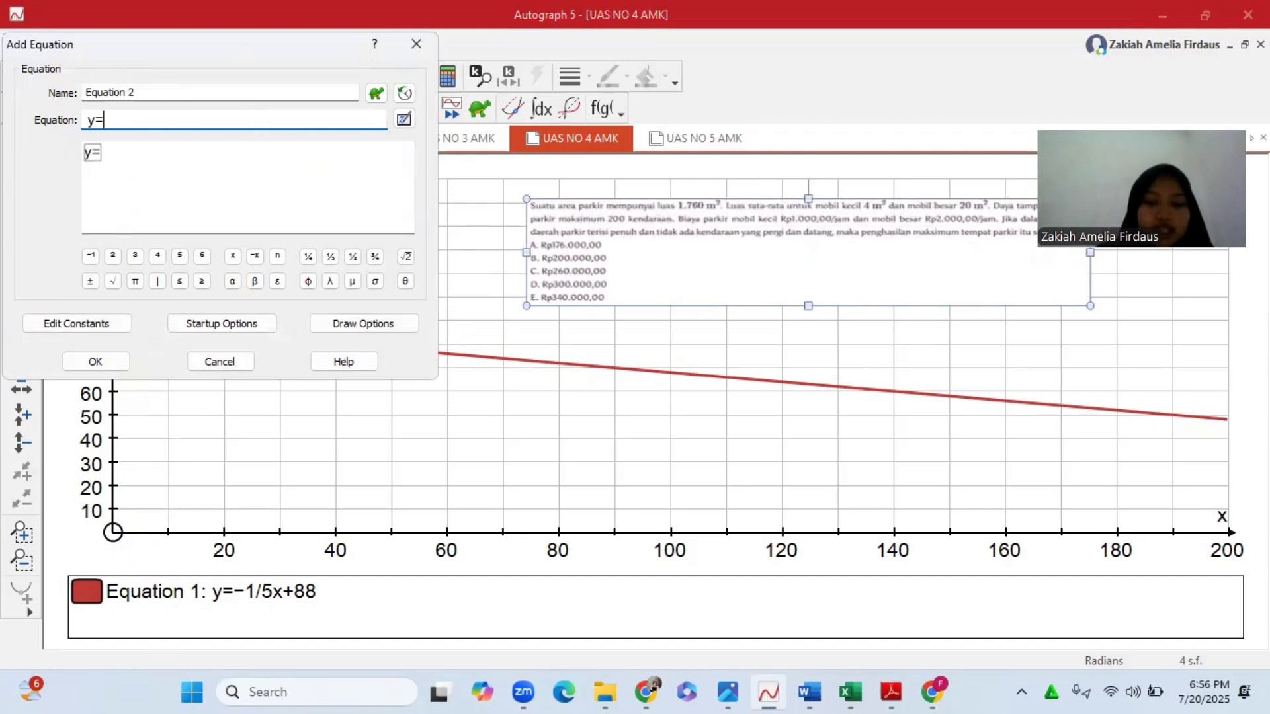
pyautogui.write('-x+200')
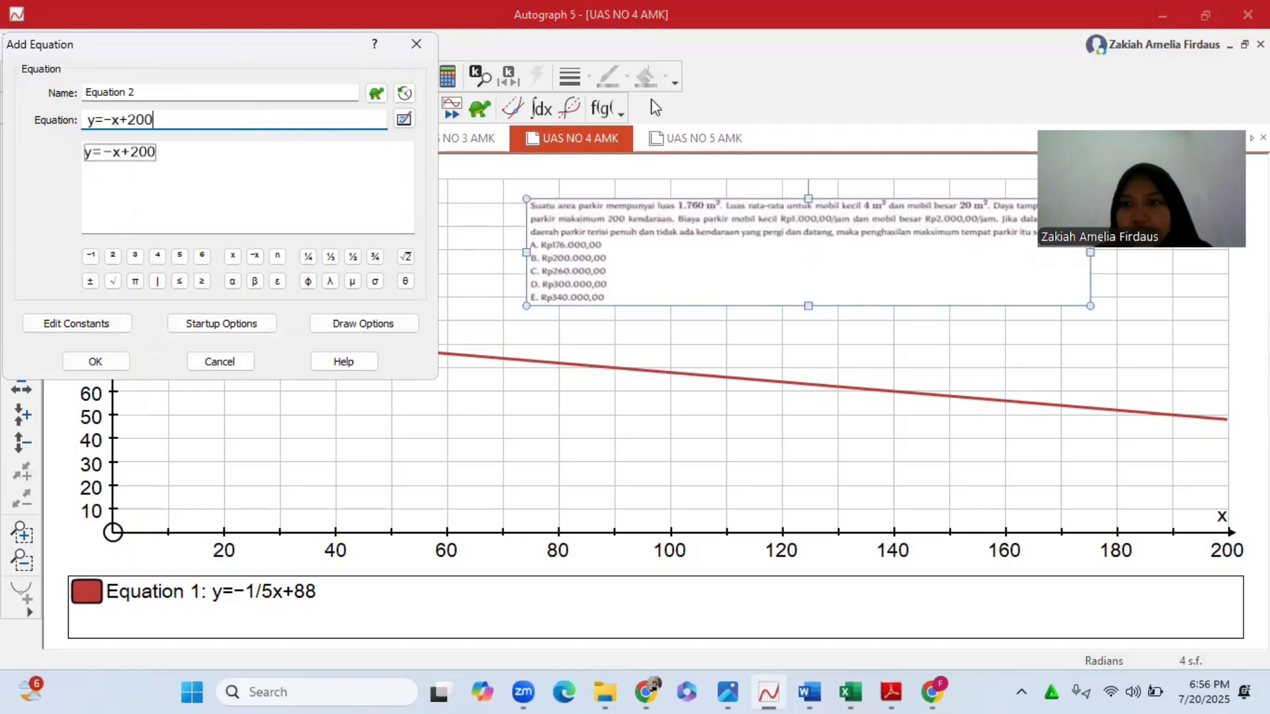
pyautogui.click(96, 364)
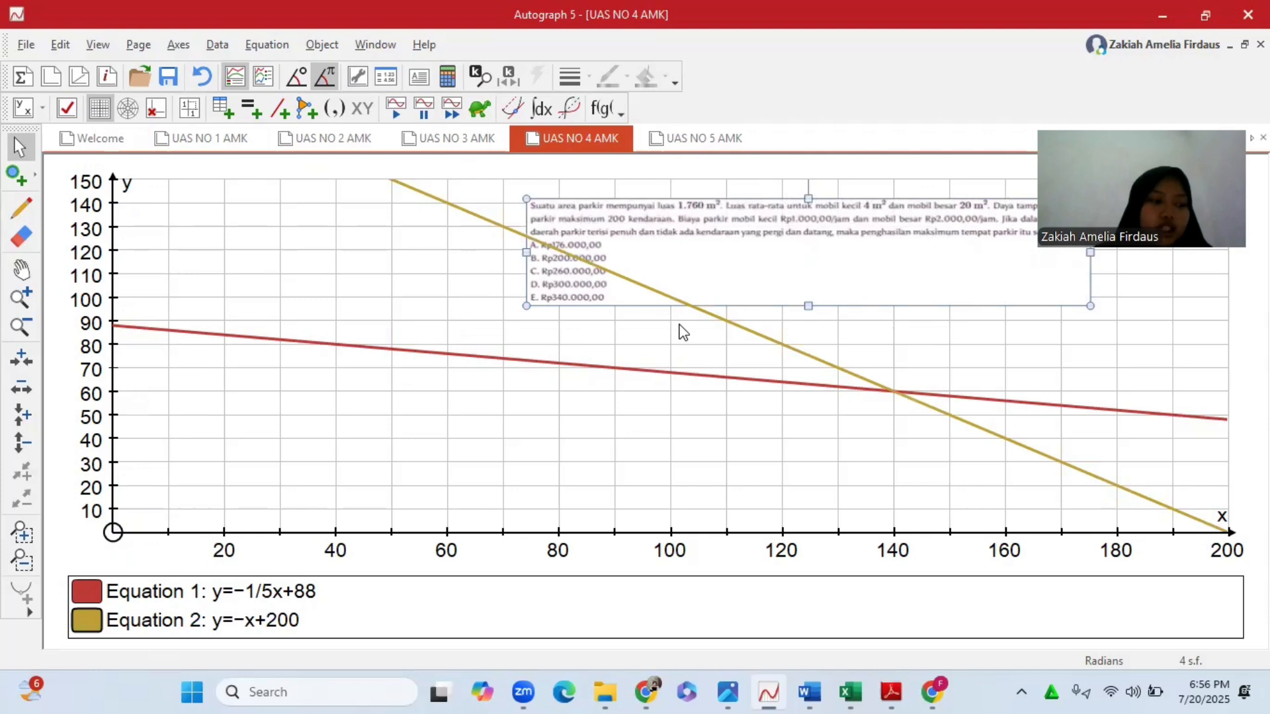
# - Plot the boundary lines x=0 and y=0
pyautogui.click(249, 109)
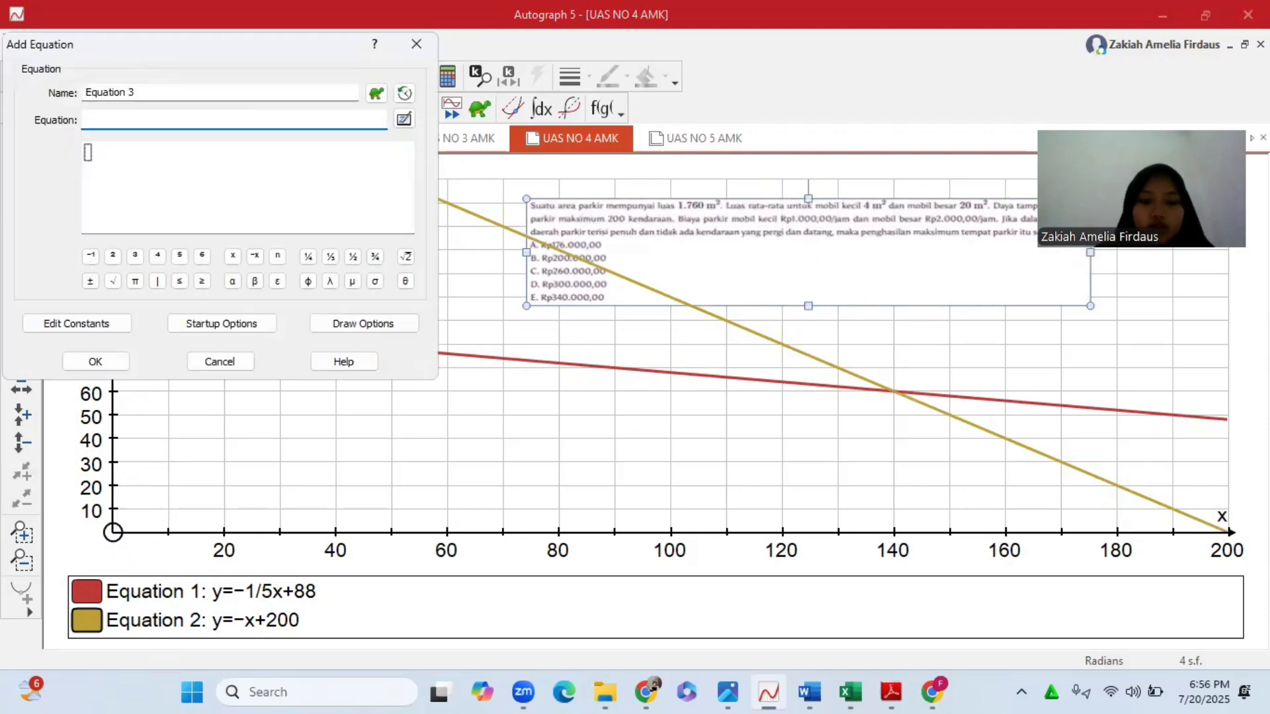
pyautogui.write('x=0')
pyautogui.click(96, 362)
pyautogui.click(259, 108)
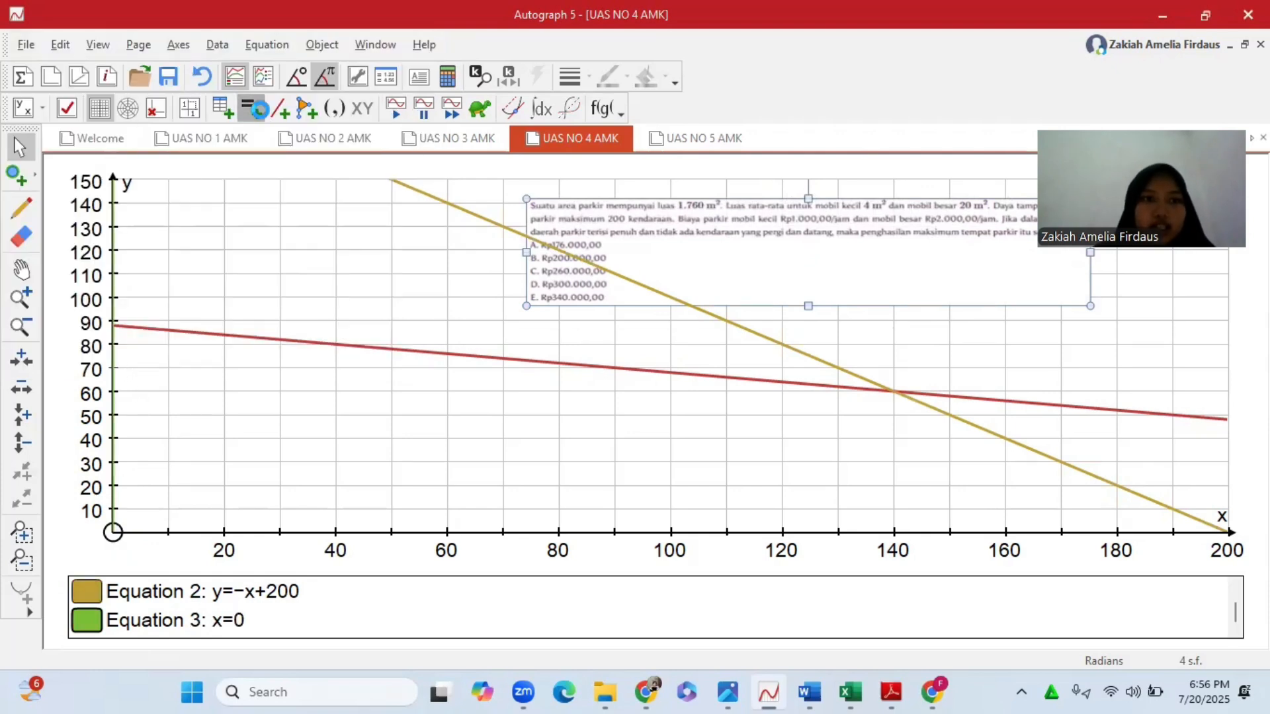
pyautogui.write('y=0')
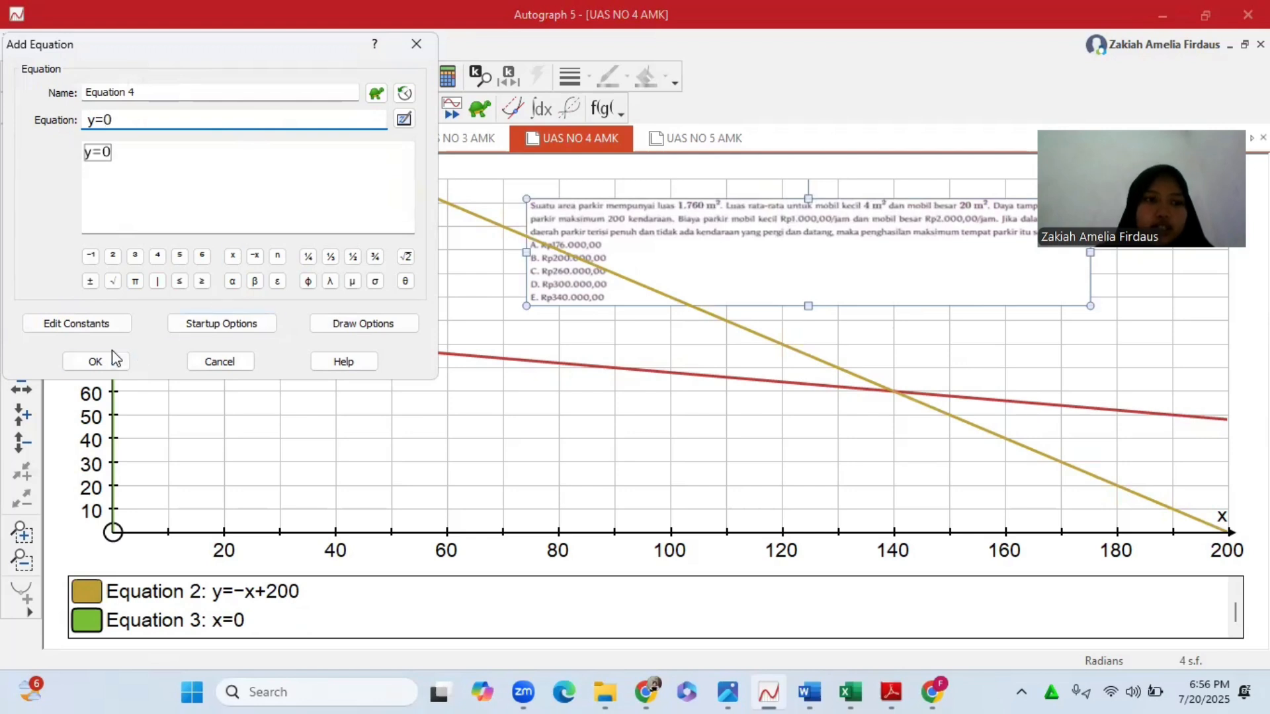
pyautogui.click(109, 364)
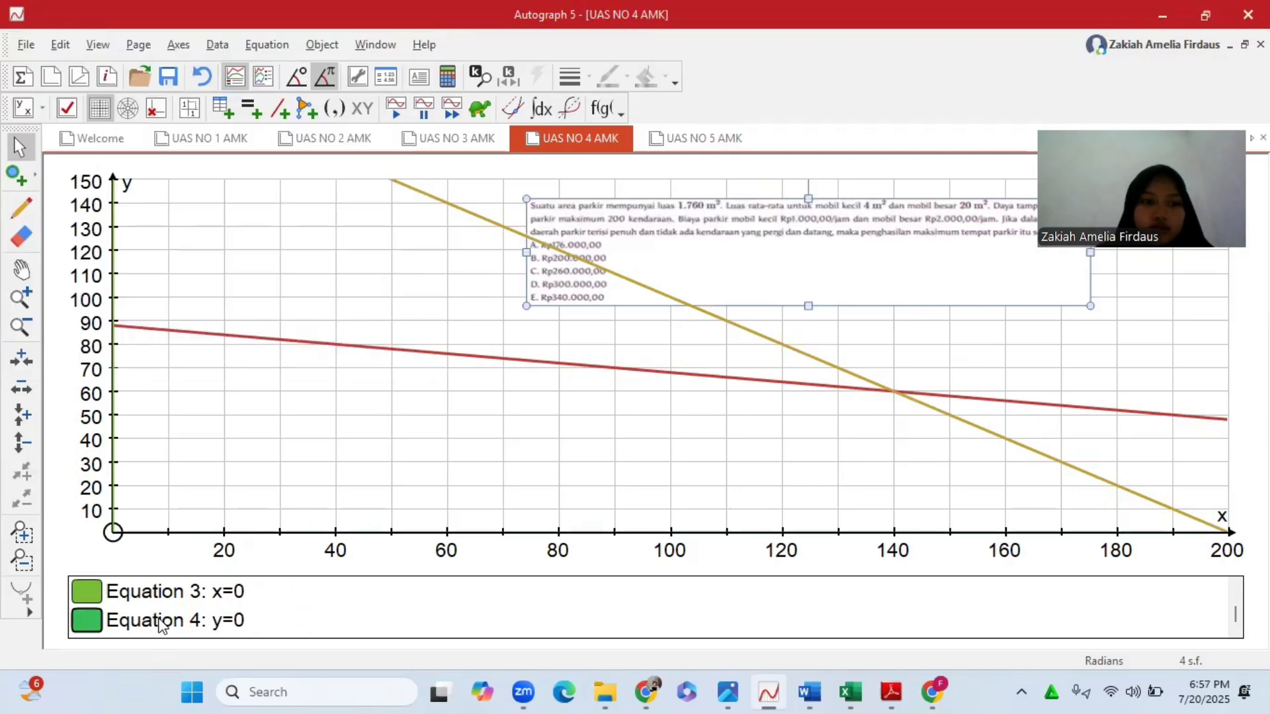
# - Move the question image back beside the y-axis, shrink it slightly, and deselect it
pyautogui.moveTo(718, 257); pyautogui.dragTo(371, 256)
pyautogui.moveTo(706, 307); pyautogui.dragTo(615, 294)
pyautogui.click(711, 248)
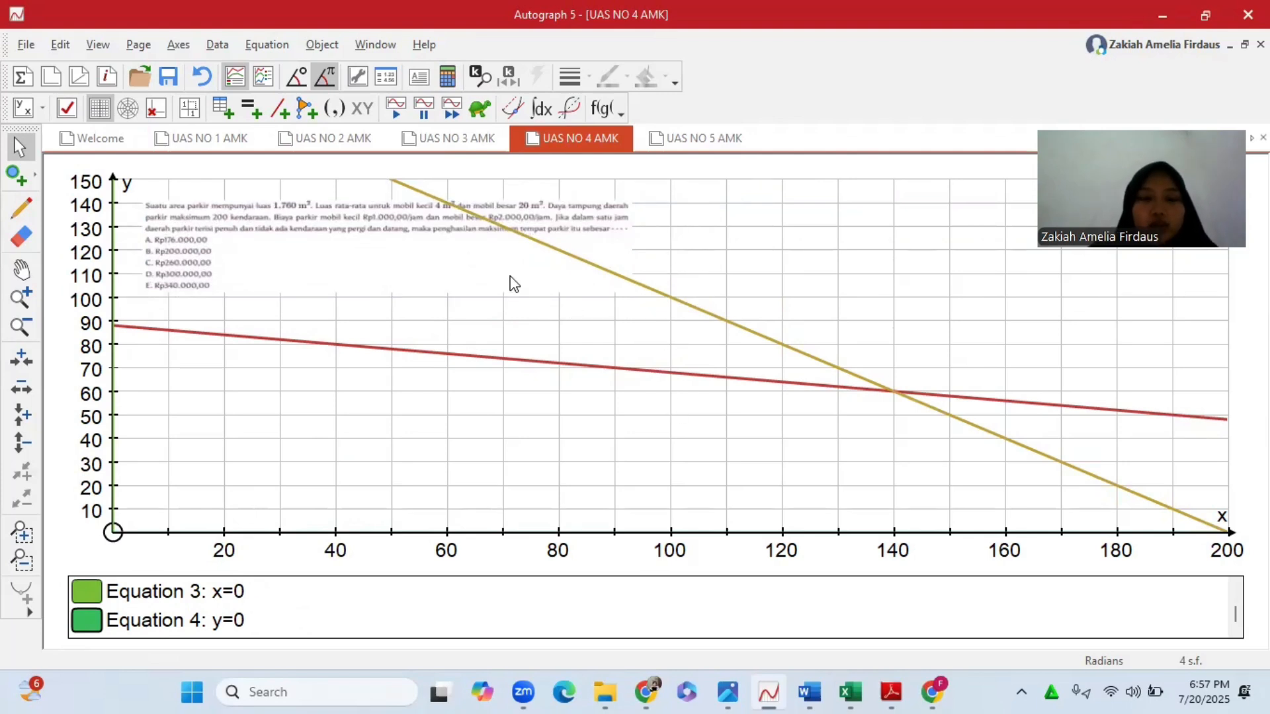
# - Plot the area constraint as the inequality 4x+20y≤1760
pyautogui.click(258, 117)
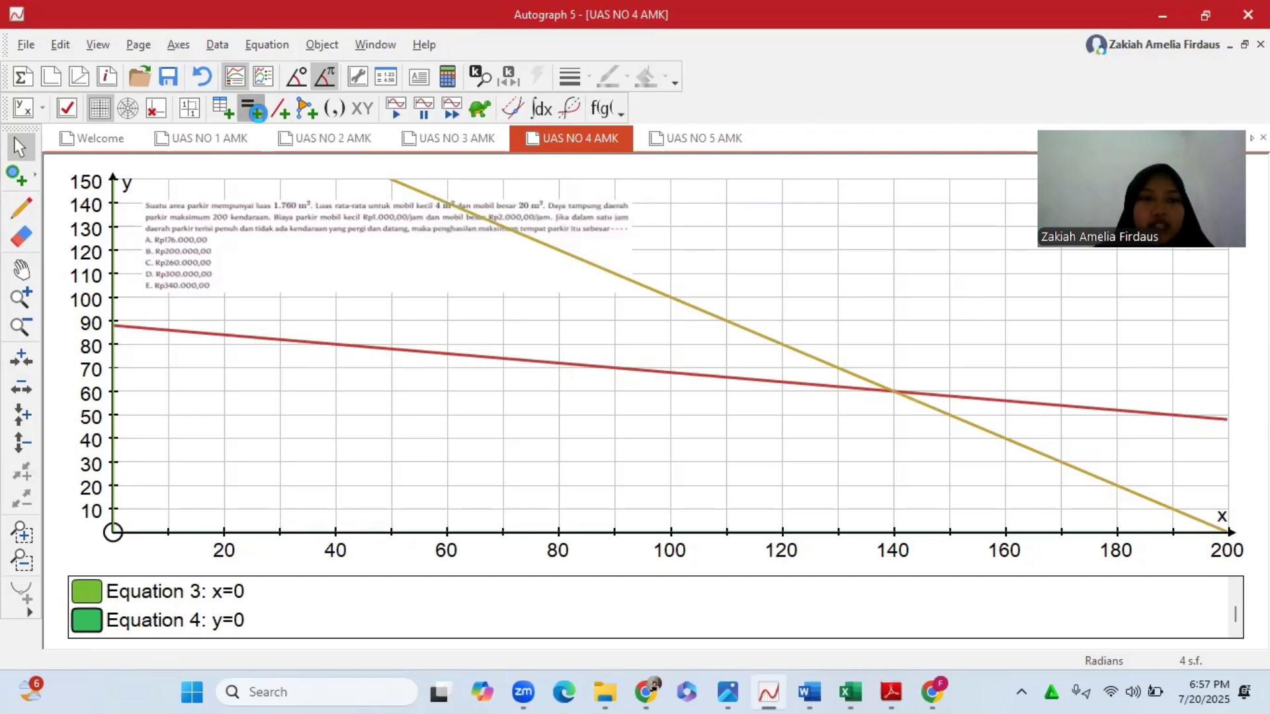
pyautogui.write('4x')
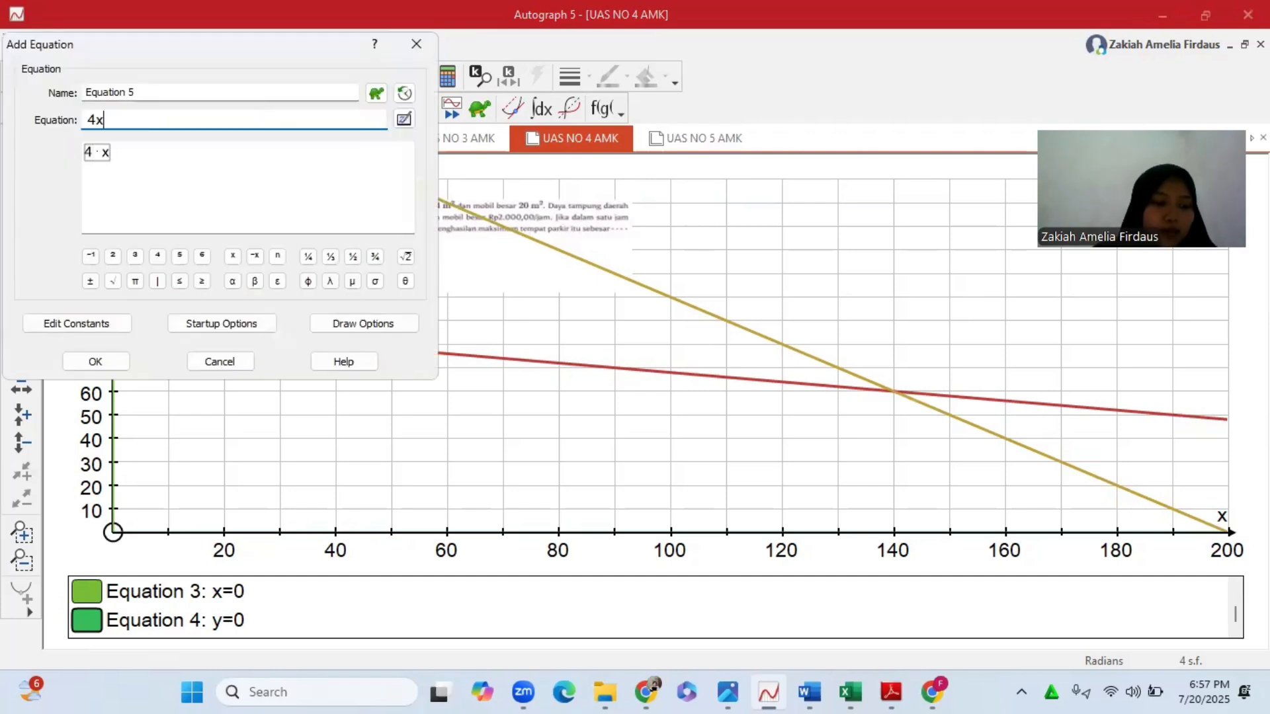
pyautogui.write('+20y')
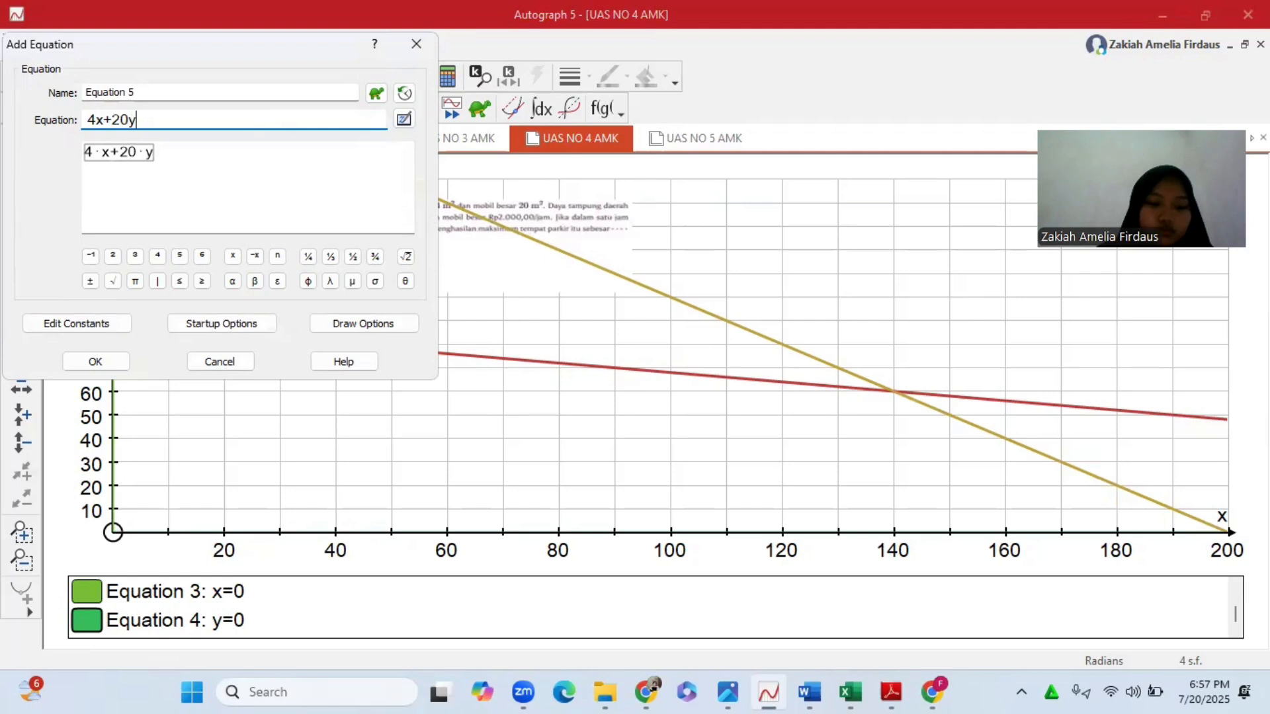
pyautogui.click(179, 281)
pyautogui.write('1760')
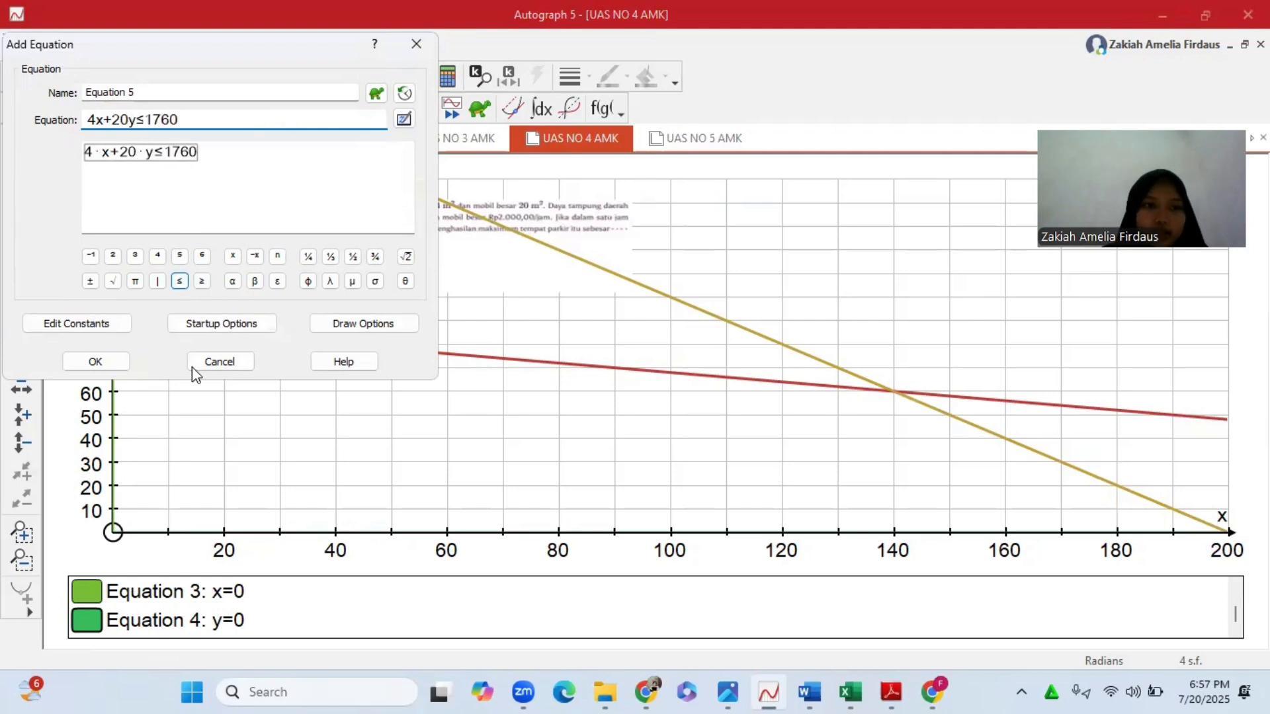
pyautogui.click(119, 363)
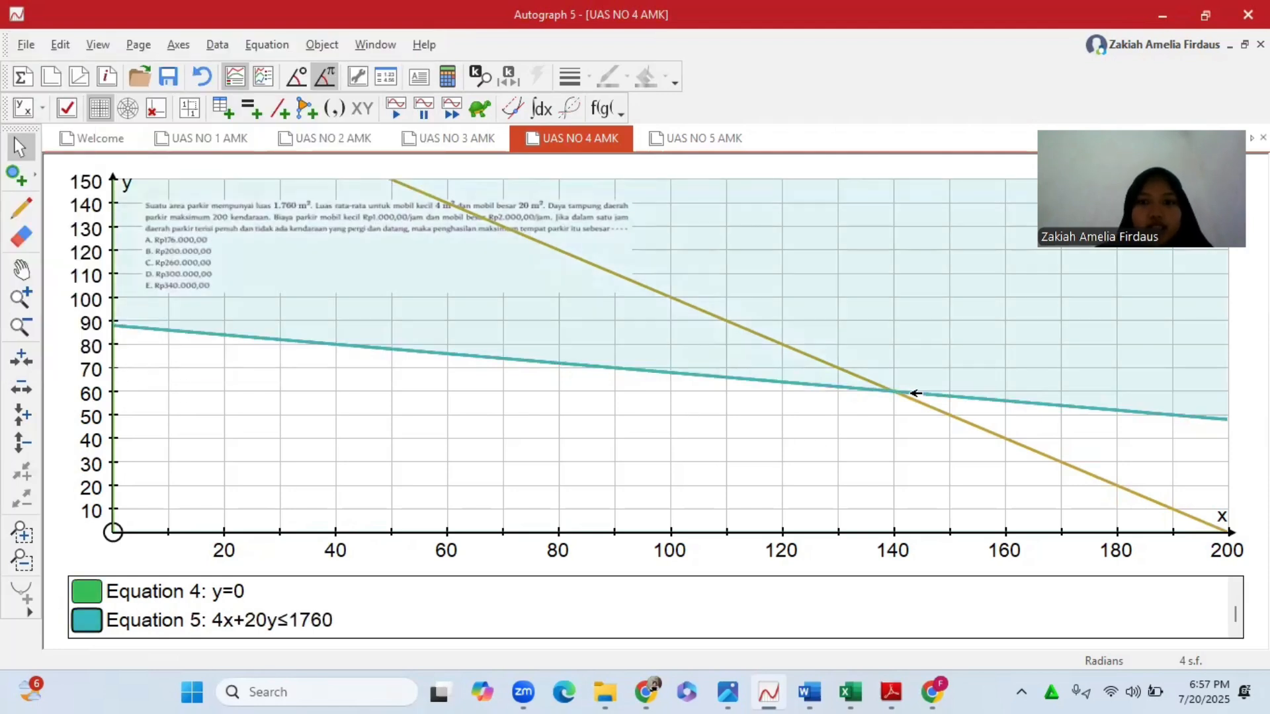
# - Mark the intersection point of y=-x+200 and the boundary of 4x+20y≤1760
pyautogui.click(949, 412)
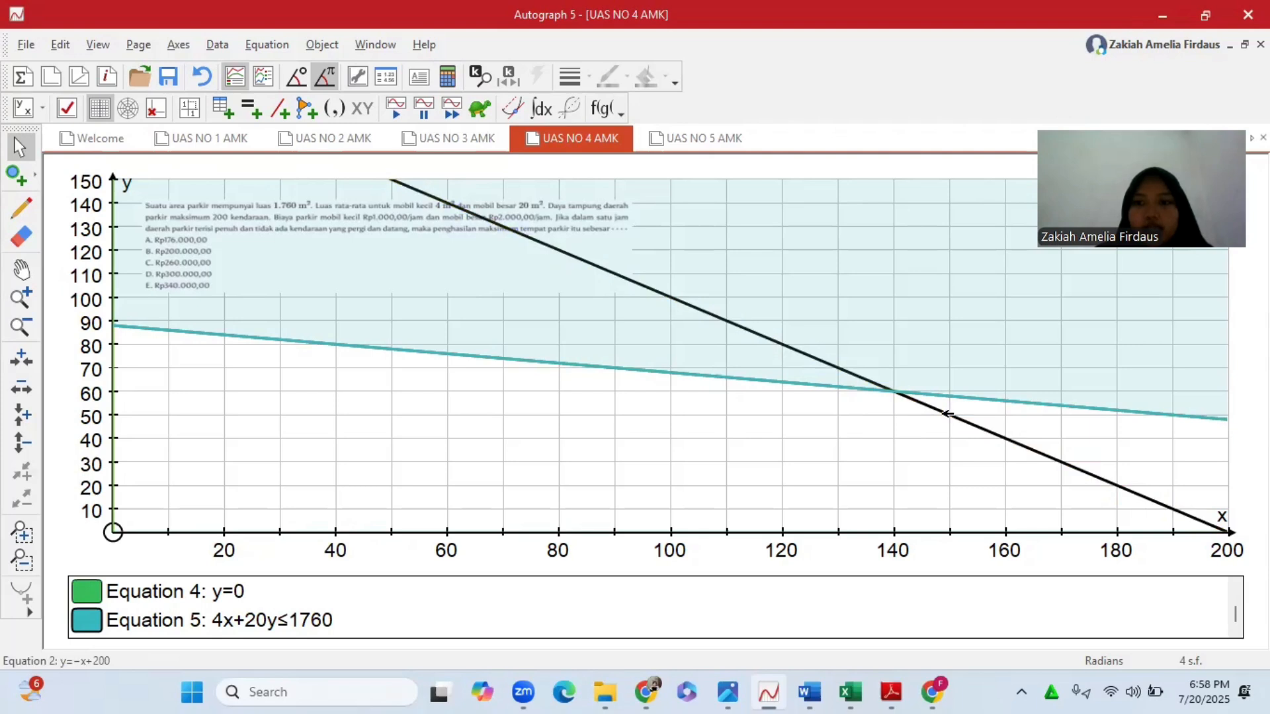
pyautogui.click(826, 315)
pyautogui.click(767, 381)
pyautogui.keyDown('shift'); pyautogui.click(960, 415); pyautogui.keyUp('shift')
pyautogui.rightClick(960, 416)
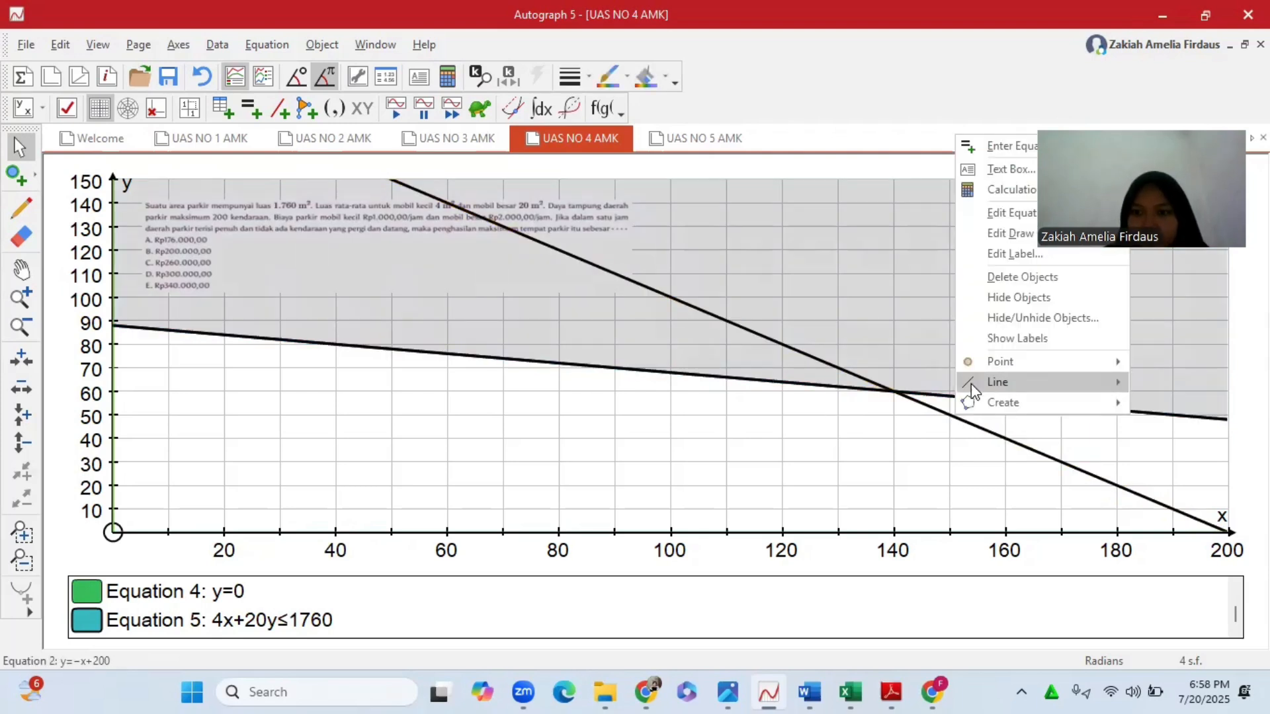
pyautogui.moveTo(986, 366)
pyautogui.click(1166, 365)
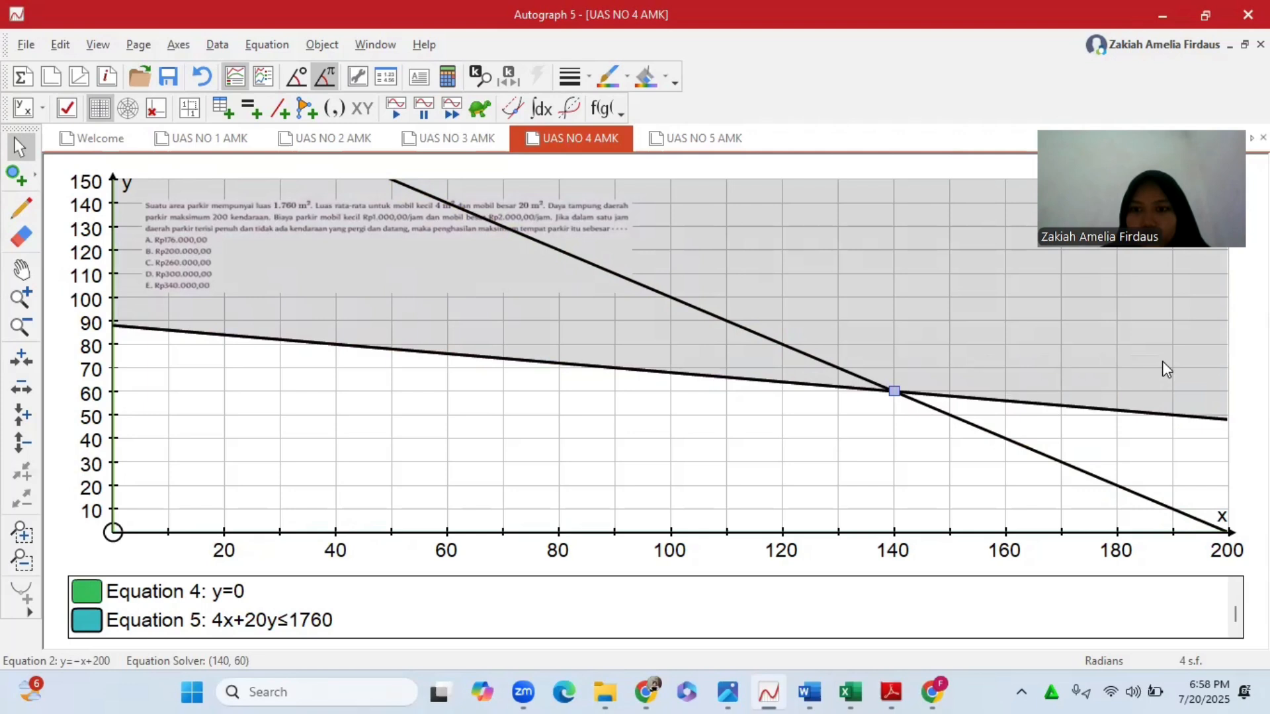
pyautogui.click(844, 485)
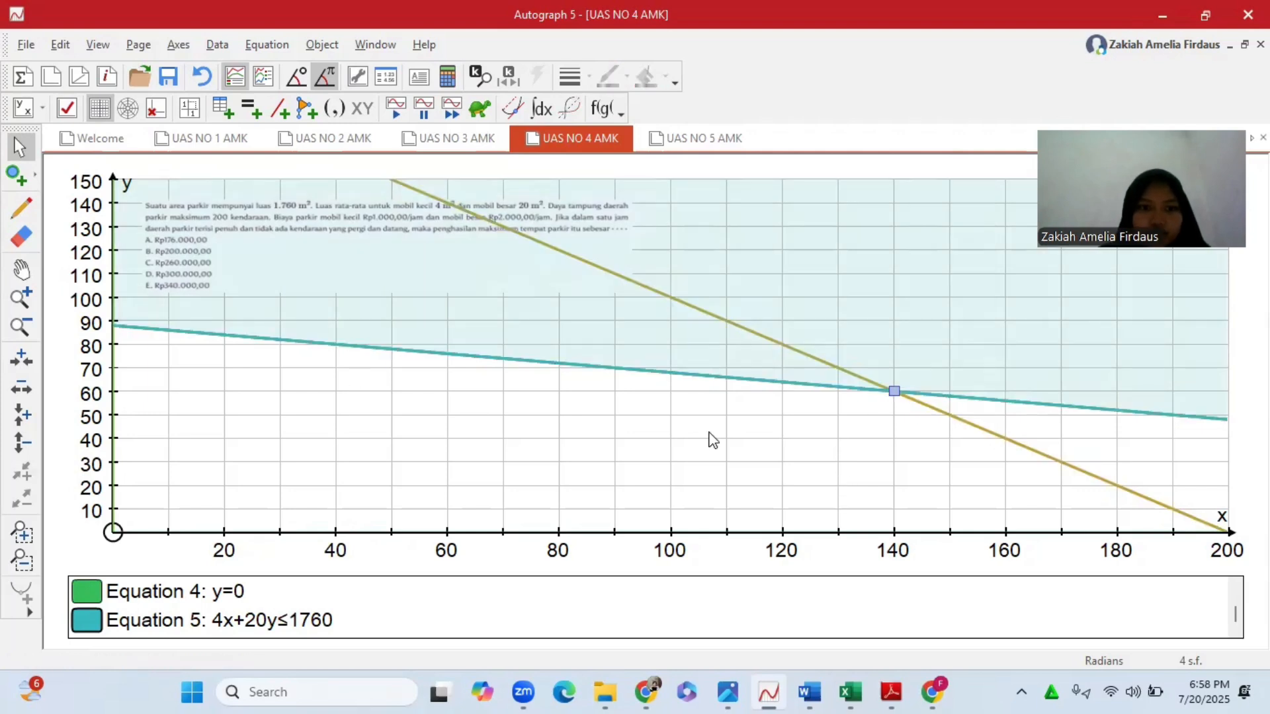
# - Add a text box with the coordinates of the marked intersection point and place it just above that point
pyautogui.click(893, 392)
pyautogui.rightClick(894, 392)
pyautogui.click(953, 427)
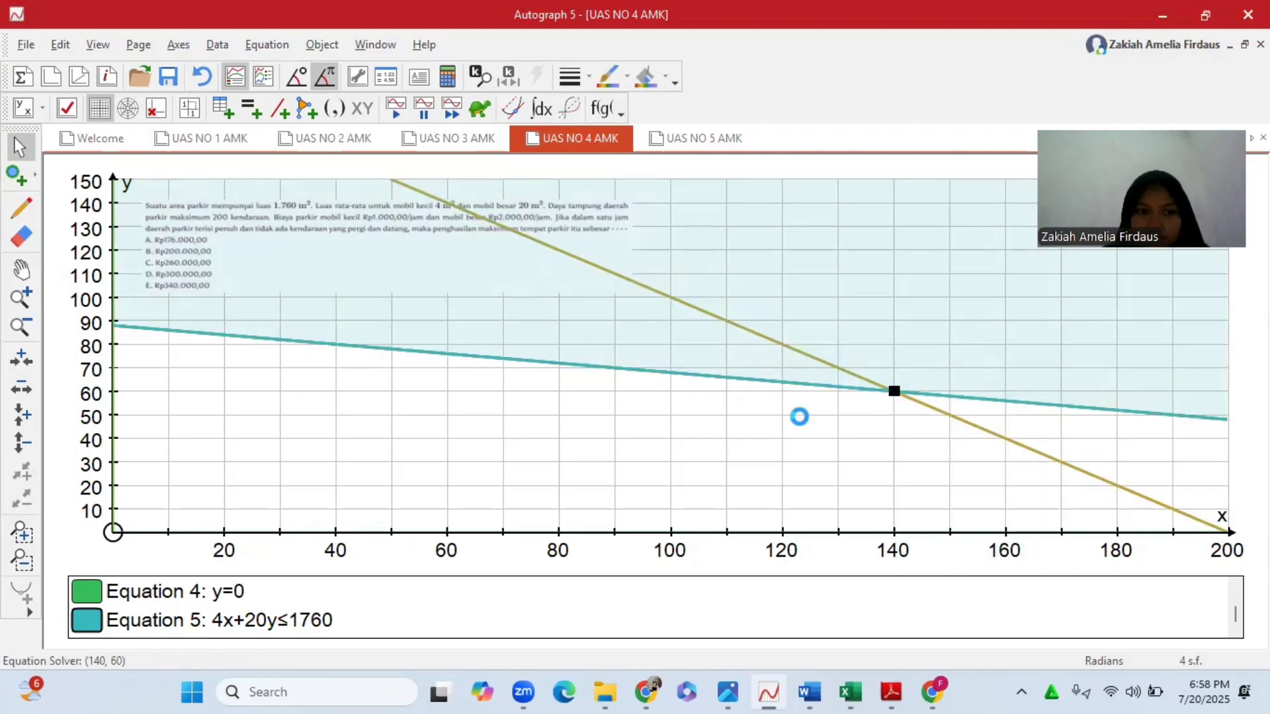
pyautogui.click(46, 447)
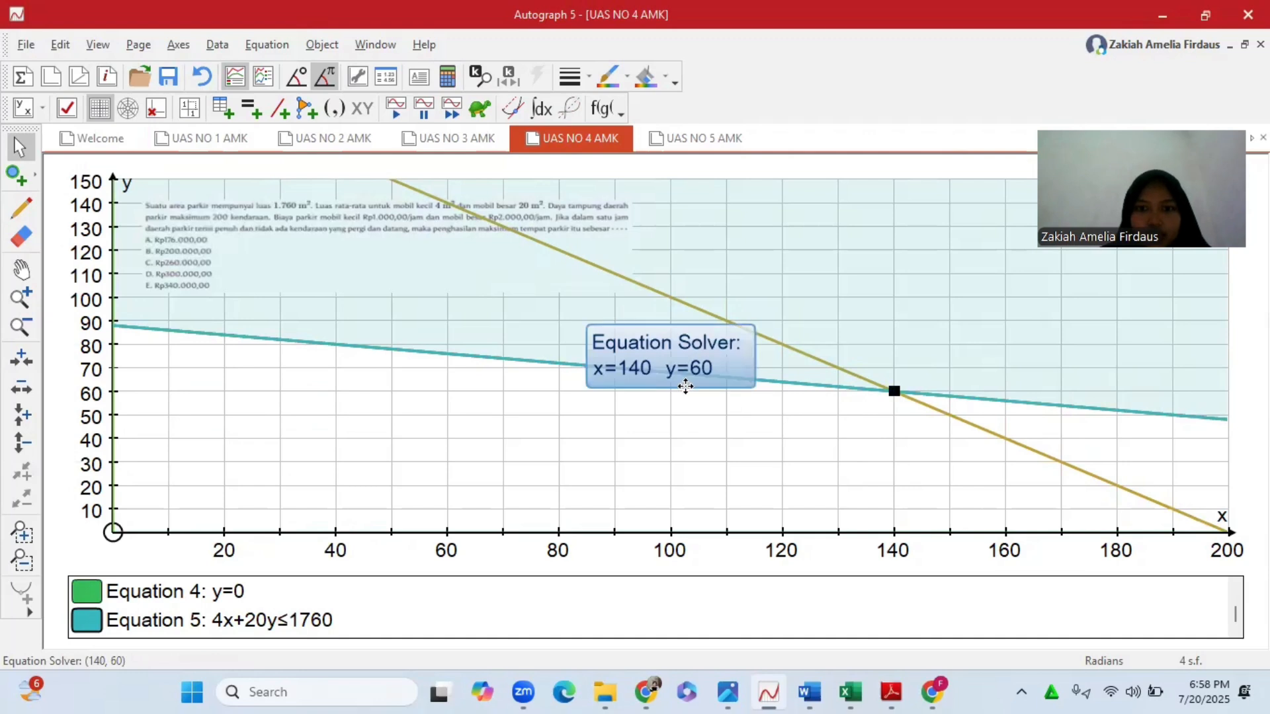
pyautogui.moveTo(687, 384); pyautogui.dragTo(898, 397)
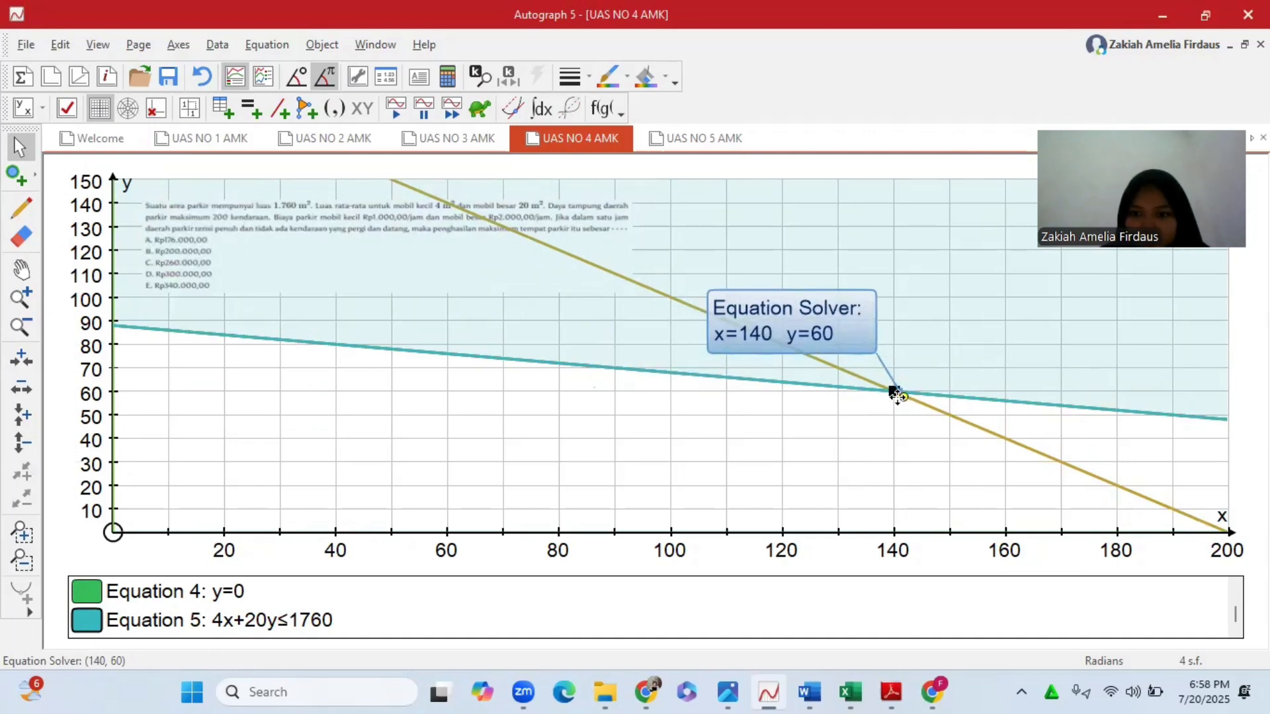
pyautogui.click(856, 483)
# - Try to mark the intersection point of y=-x+200 and y=0
pyautogui.click(1215, 530)
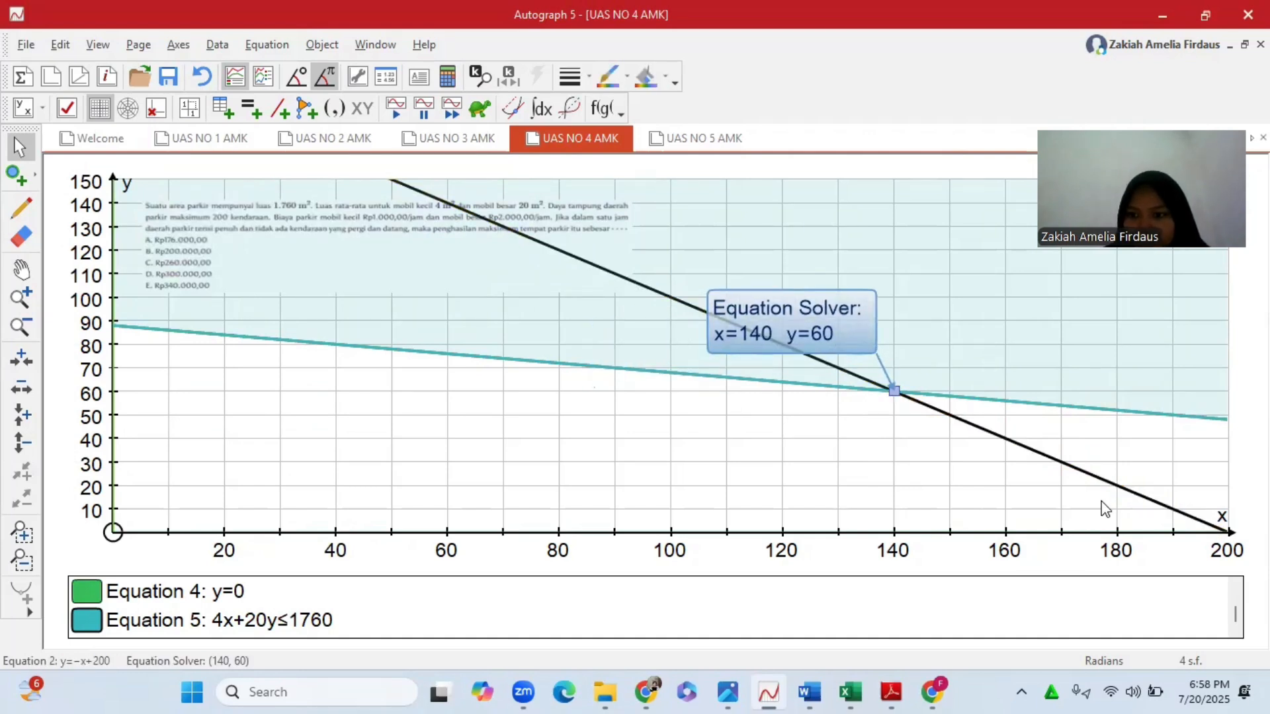
pyautogui.rightClick(1100, 502)
pyautogui.click(1036, 483)
pyautogui.click(1035, 533)
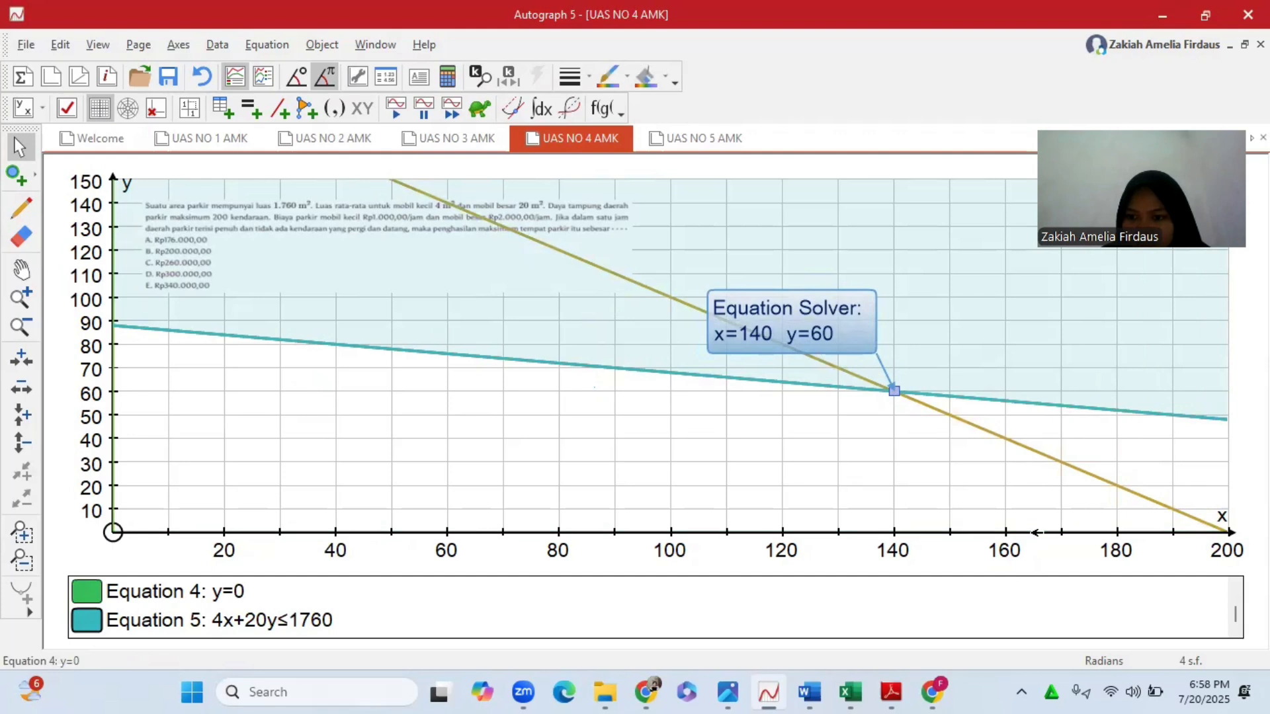
pyautogui.keyDown('shift'); pyautogui.click(1053, 459); pyautogui.keyUp('shift')
pyautogui.rightClick(1054, 459)
pyautogui.click(992, 404)
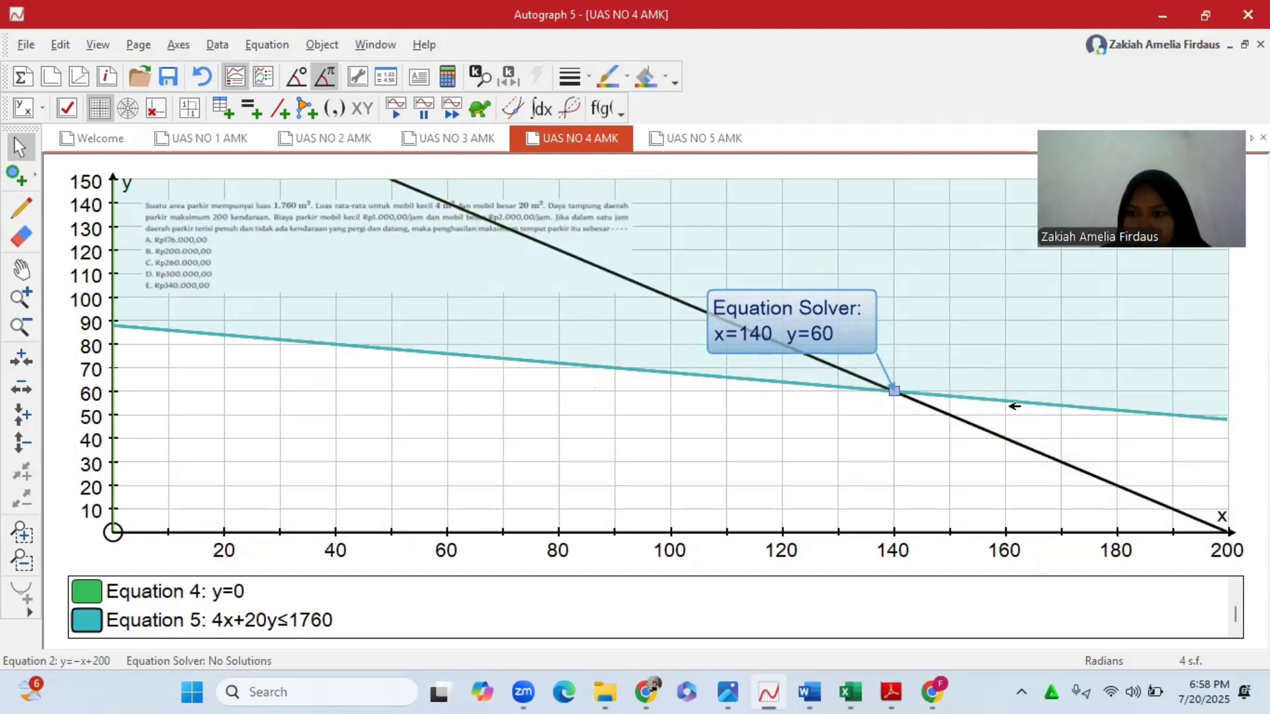
pyautogui.click(981, 496)
pyautogui.click(1227, 532)
pyautogui.rightClick(1227, 531)
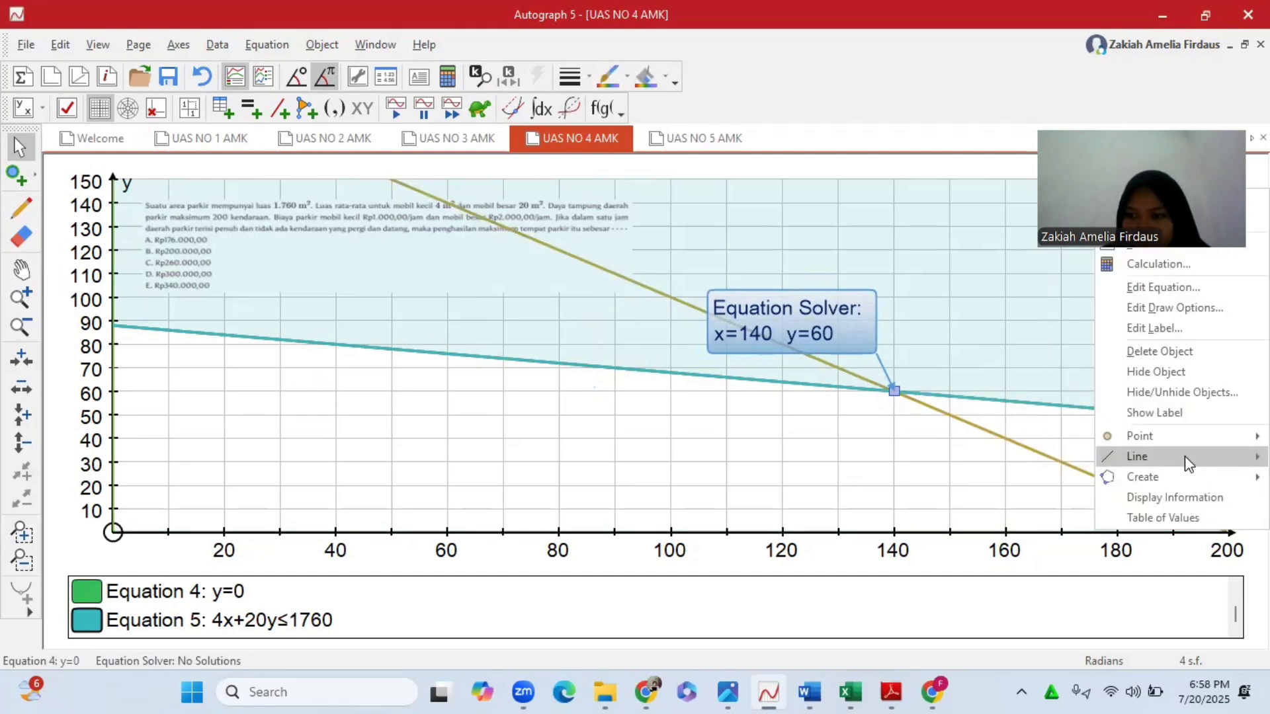
pyautogui.click(1157, 249)
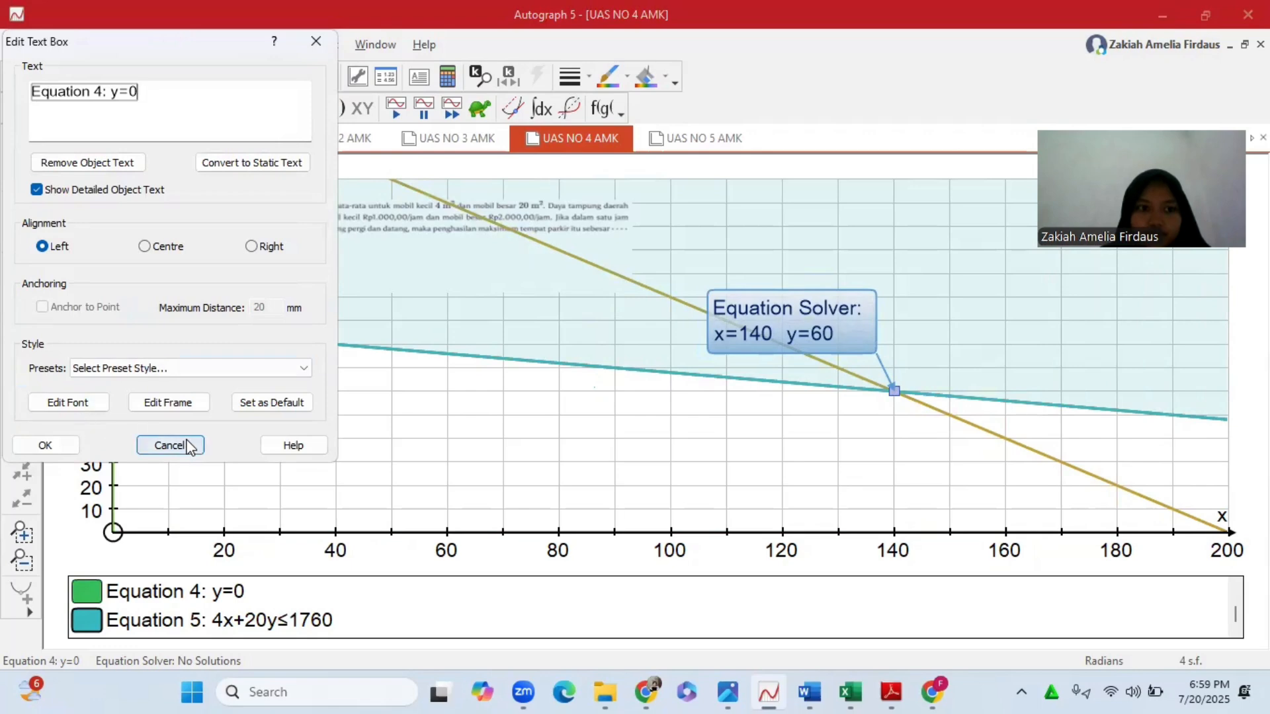
pyautogui.click(187, 445)
# - Try to mark the intersection point of the 4x+20y≤1760 boundary and the line x=0
pyautogui.click(151, 328)
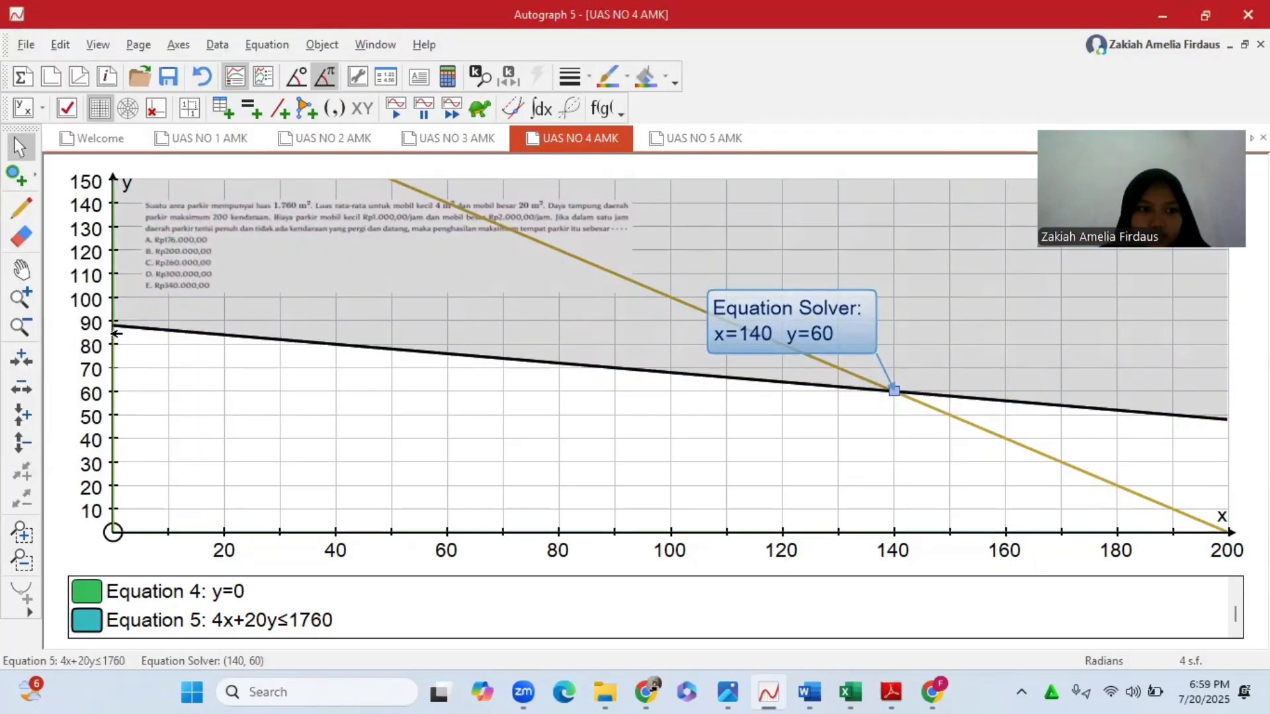
pyautogui.scroll(3, 118, 335)
pyautogui.scroll(-3, 123, 334)
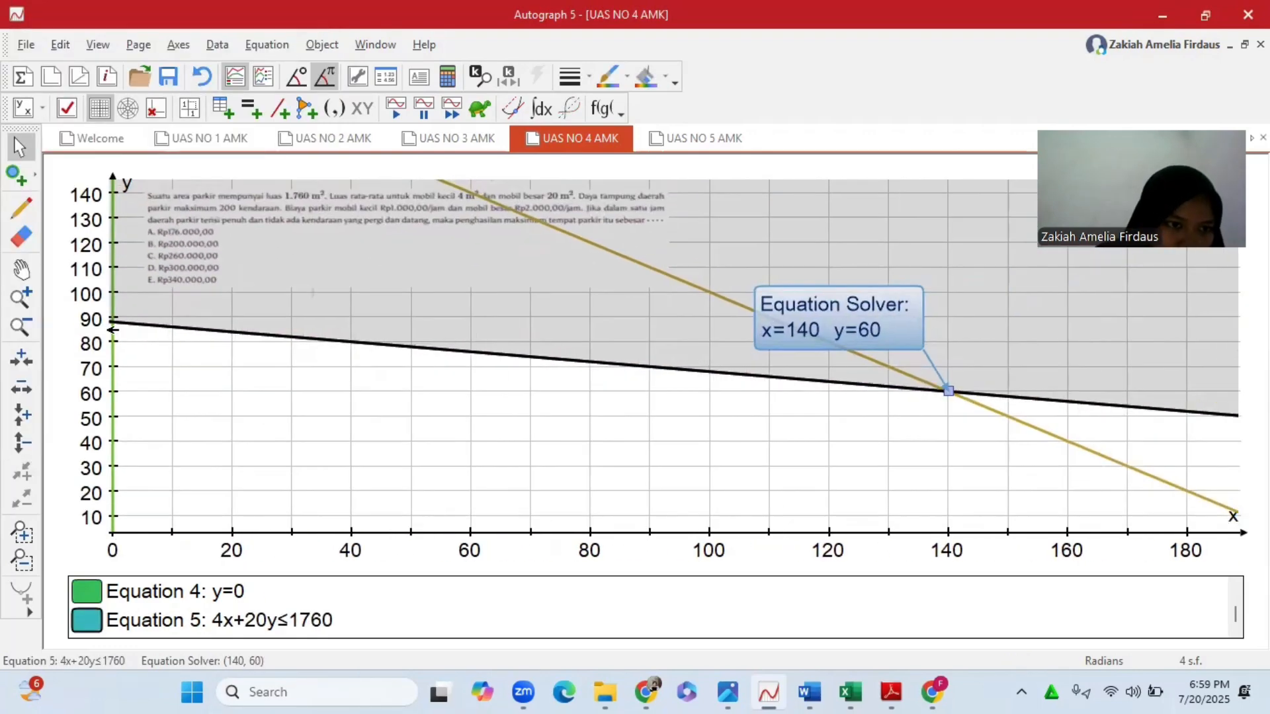
pyautogui.click(113, 329)
pyautogui.click(113, 329)
pyautogui.rightClick(113, 368)
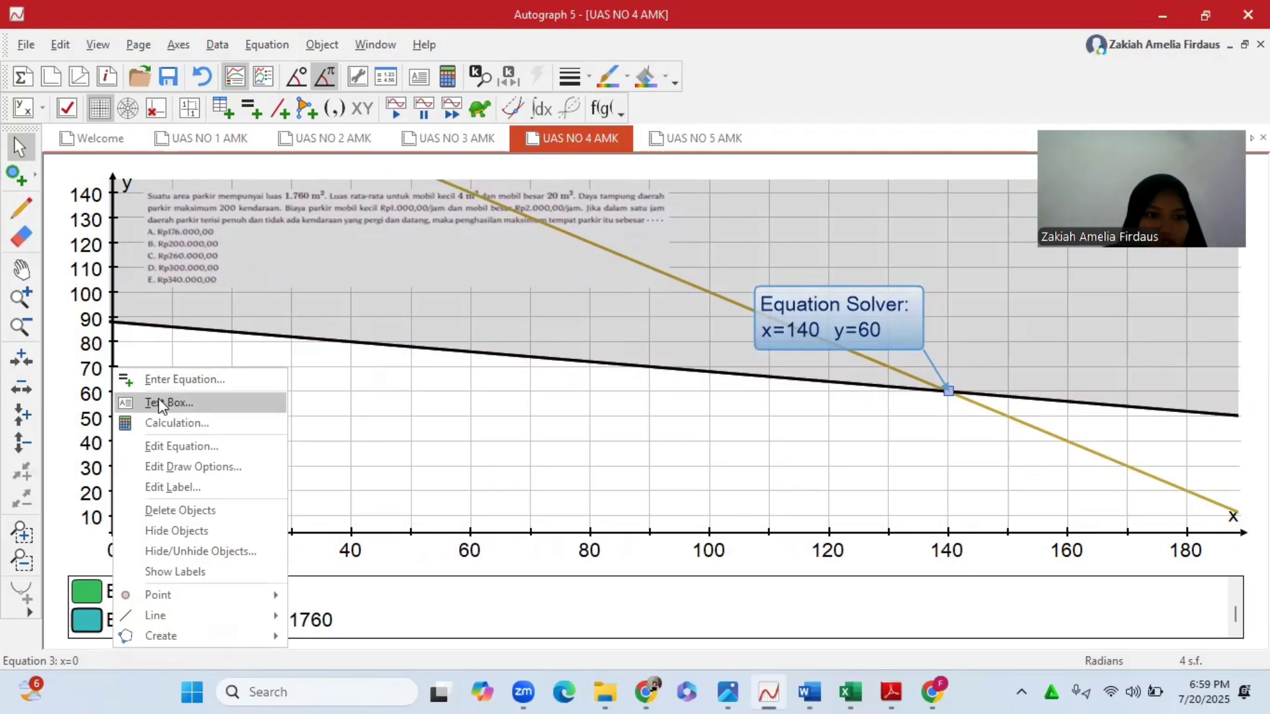
pyautogui.moveTo(190, 592)
pyautogui.click(315, 595)
pyautogui.click(209, 423)
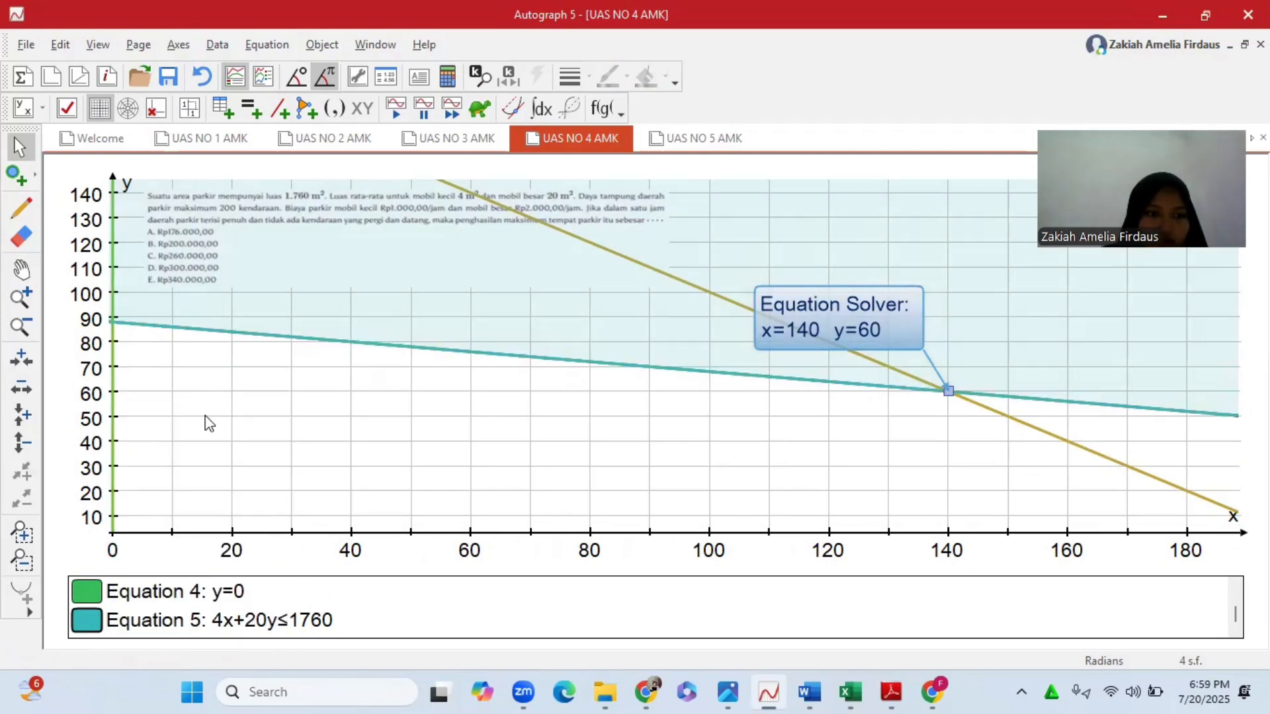
pyautogui.scroll(5, 136, 351)
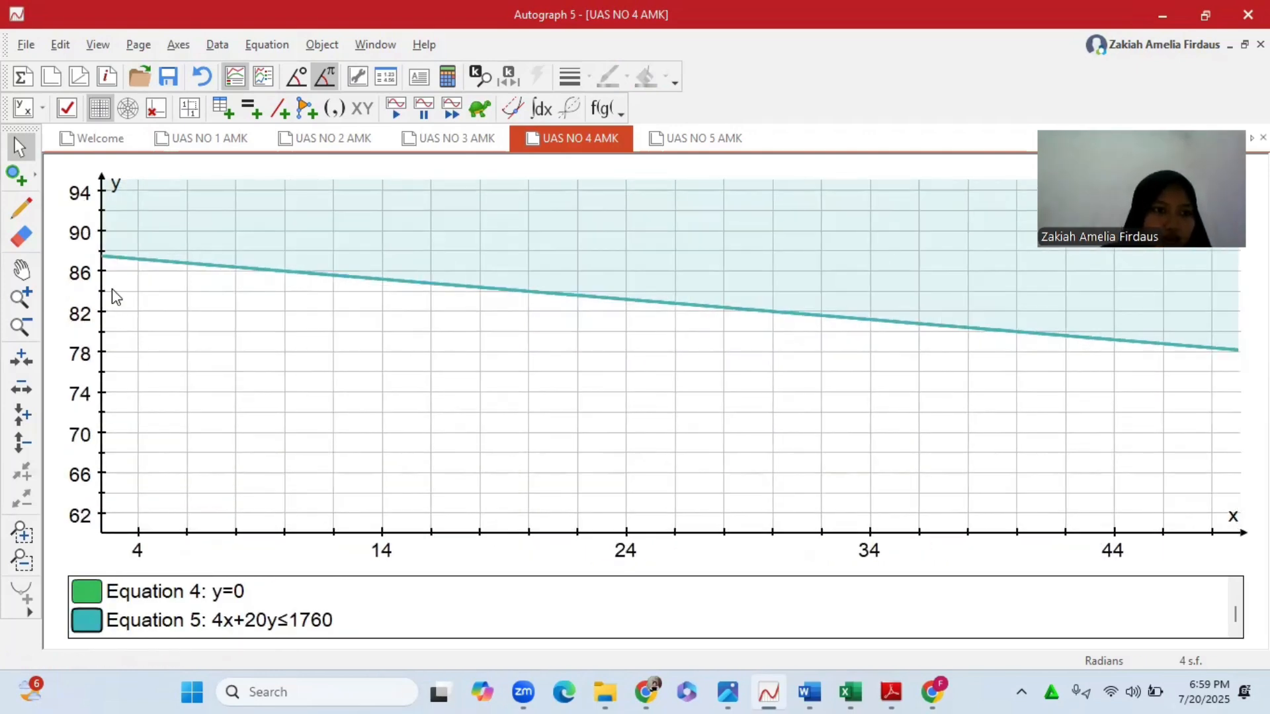
pyautogui.scroll(4, 113, 292)
pyautogui.scroll(-2, 128, 250)
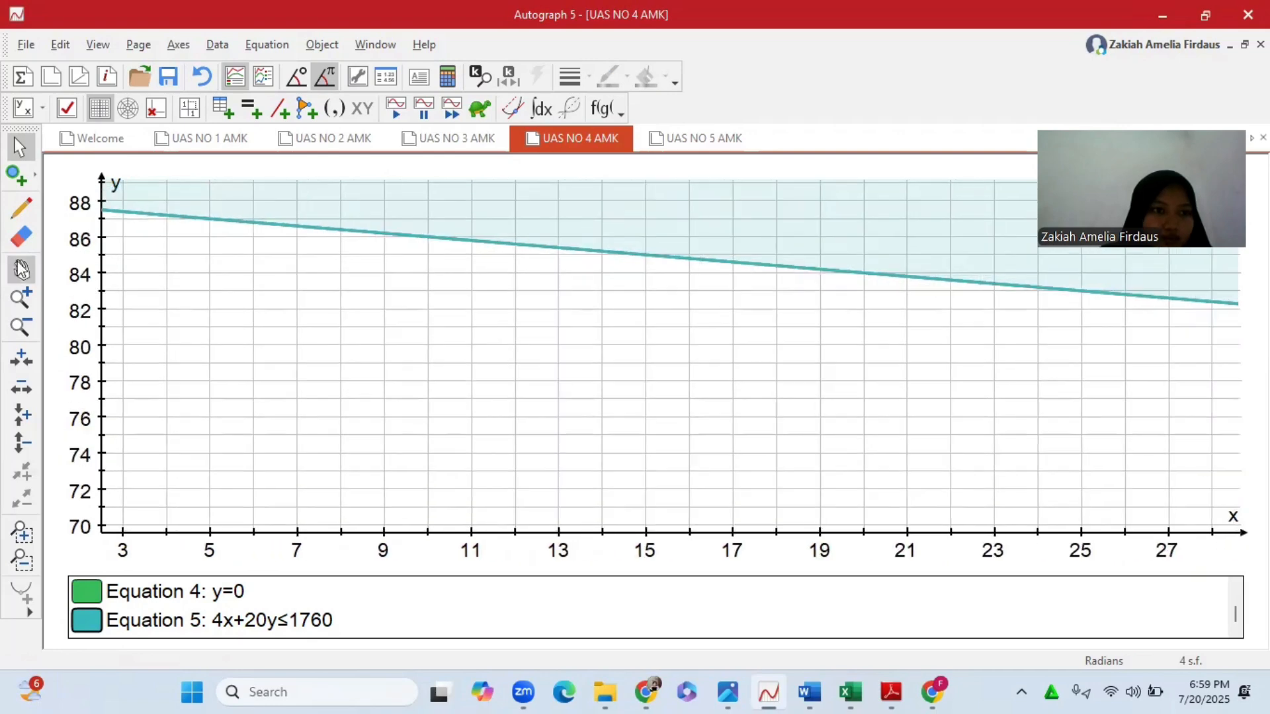
pyautogui.click(21, 269)
pyautogui.moveTo(142, 272); pyautogui.dragTo(139, 313)
pyautogui.click(20, 298)
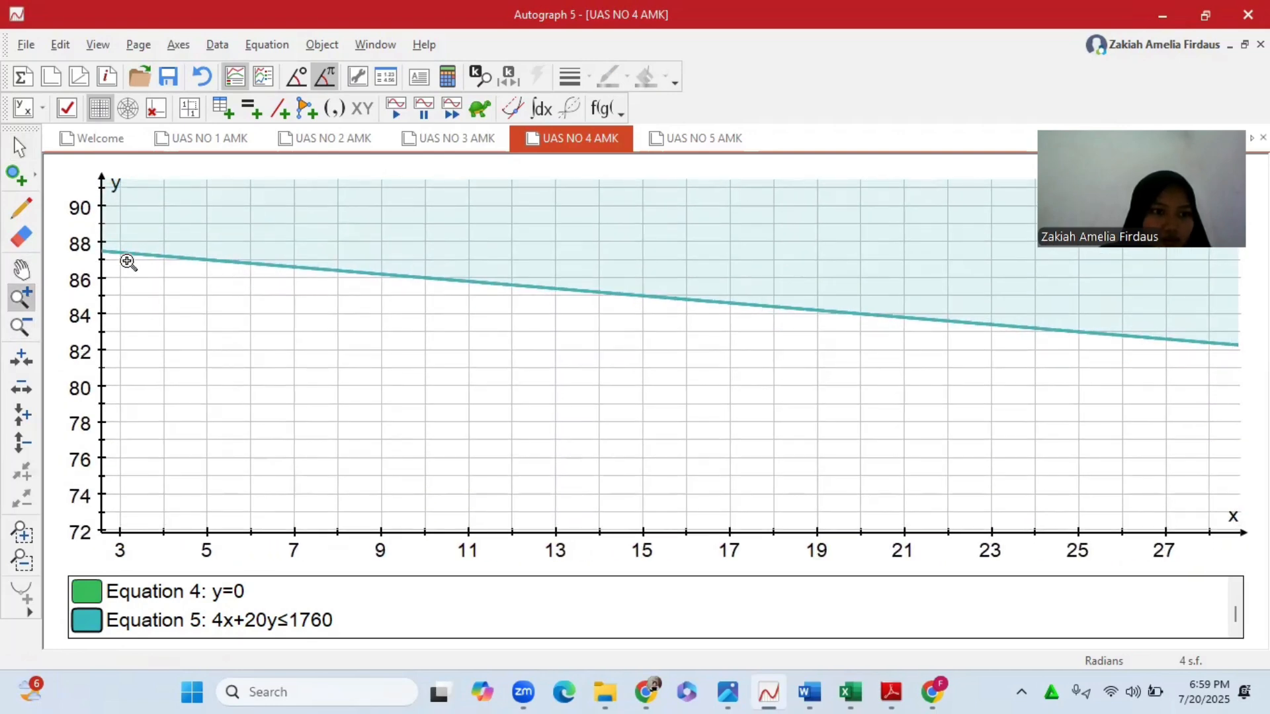
pyautogui.click(102, 249)
pyautogui.click(103, 250)
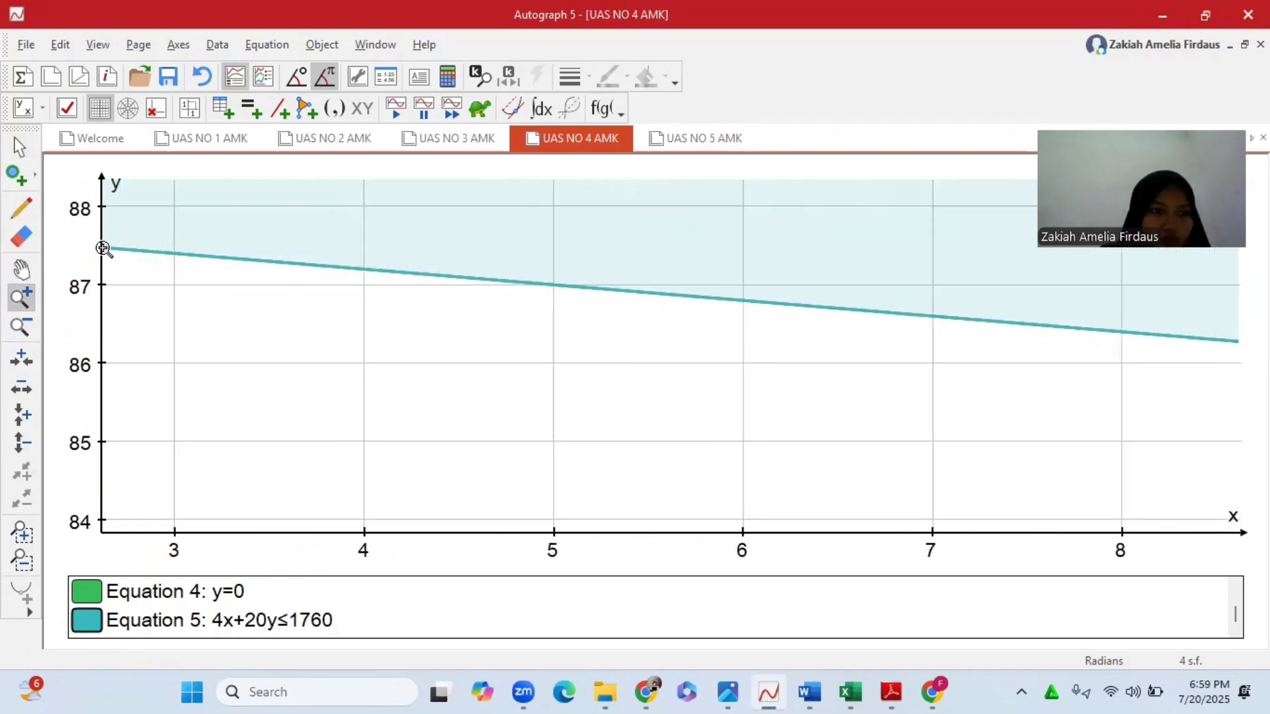
pyautogui.click(103, 248)
pyautogui.click(120, 247)
pyautogui.click(120, 247)
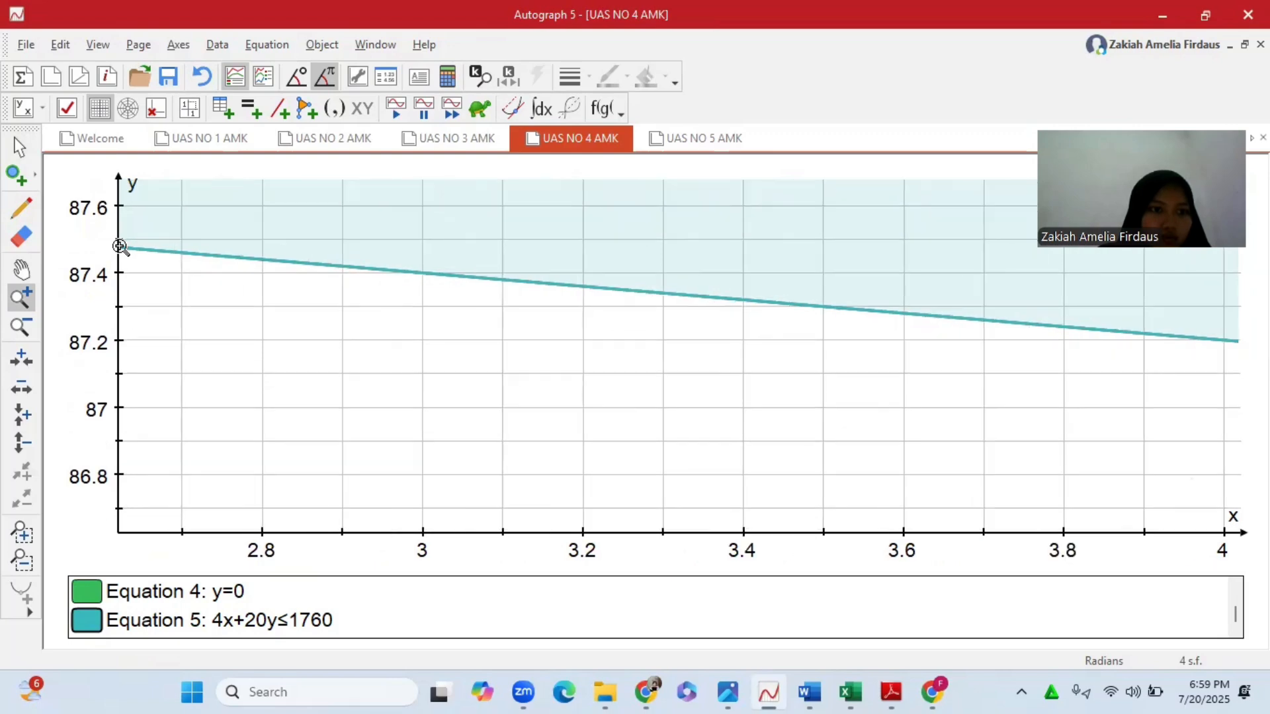
pyautogui.click(120, 247)
pyautogui.click(120, 247)
pyautogui.click(120, 247)
pyautogui.click(126, 260)
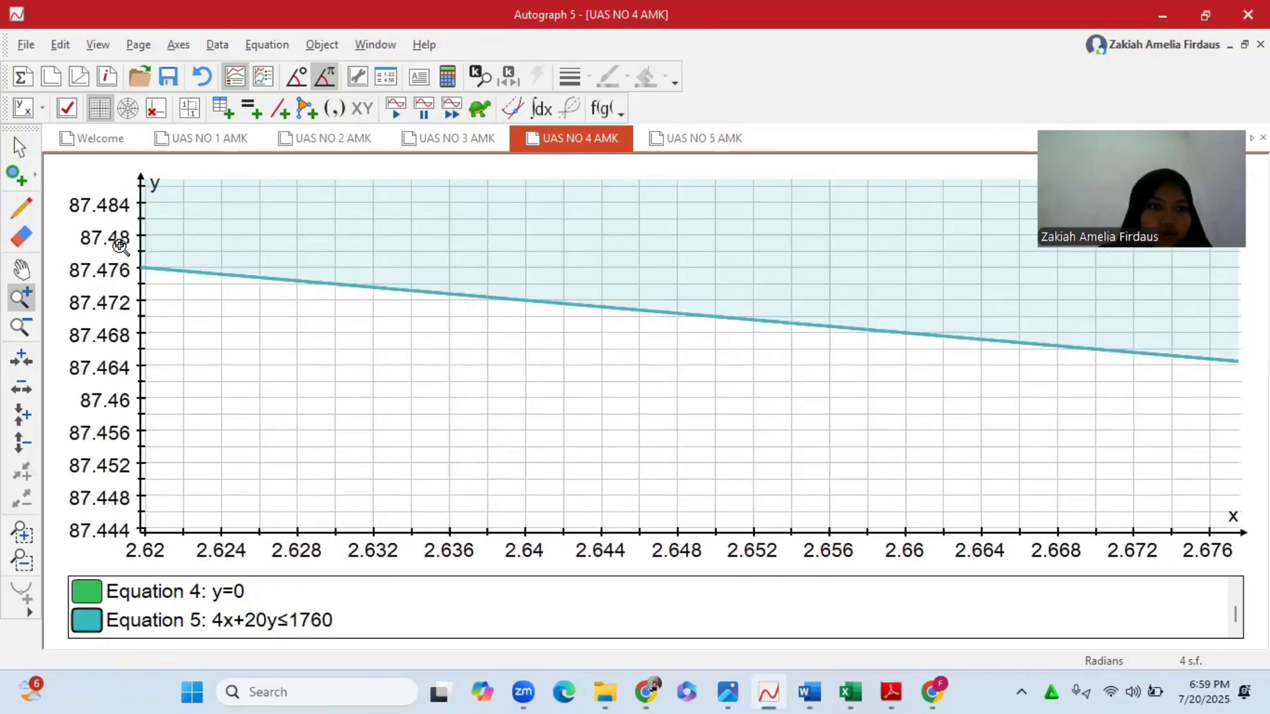
pyautogui.click(136, 281)
pyautogui.click(143, 297)
pyautogui.click(143, 297)
pyautogui.click(146, 299)
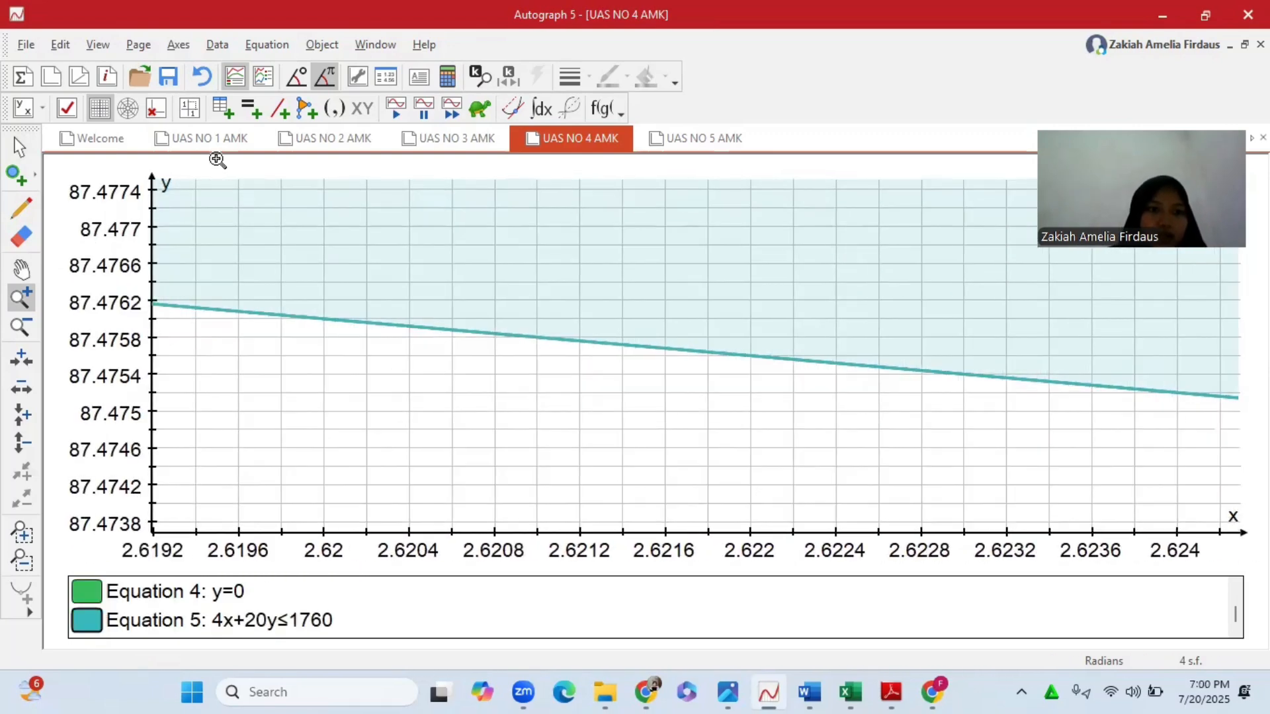
pyautogui.click(153, 306)
pyautogui.click(153, 305)
pyautogui.click(153, 306)
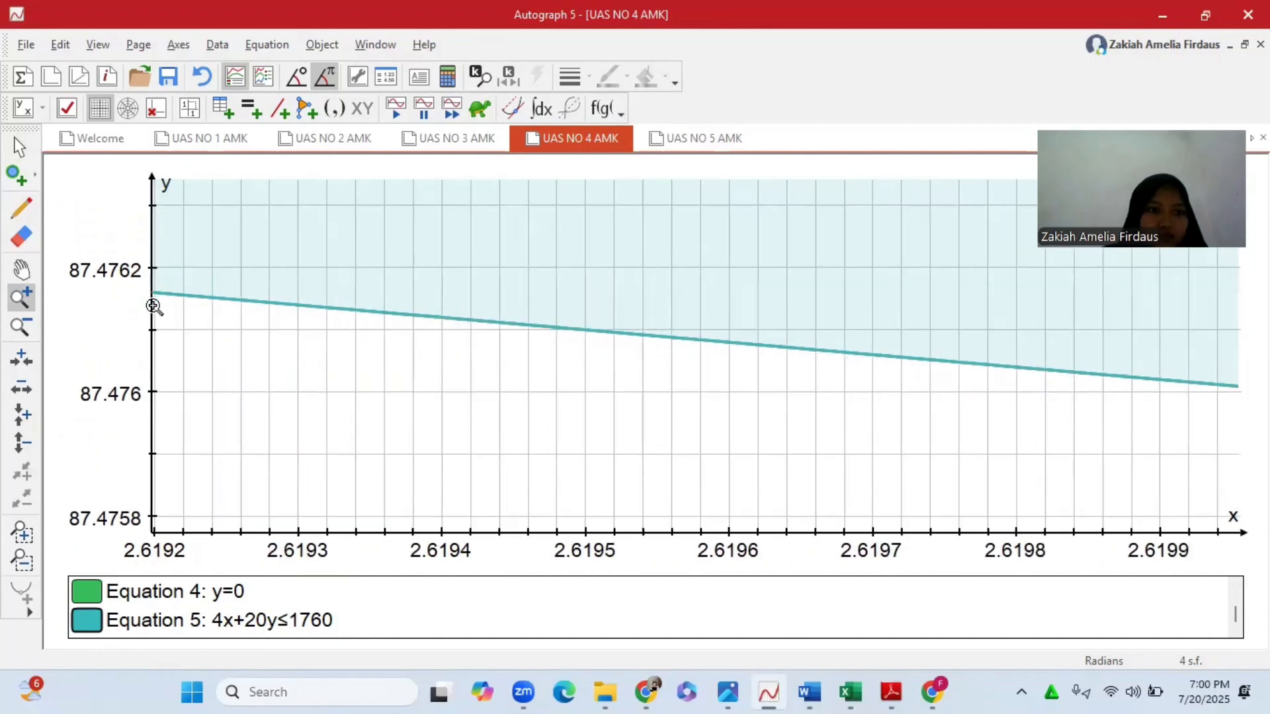
pyautogui.click(153, 305)
pyautogui.click(153, 305)
pyautogui.scroll(-8, 153, 305)
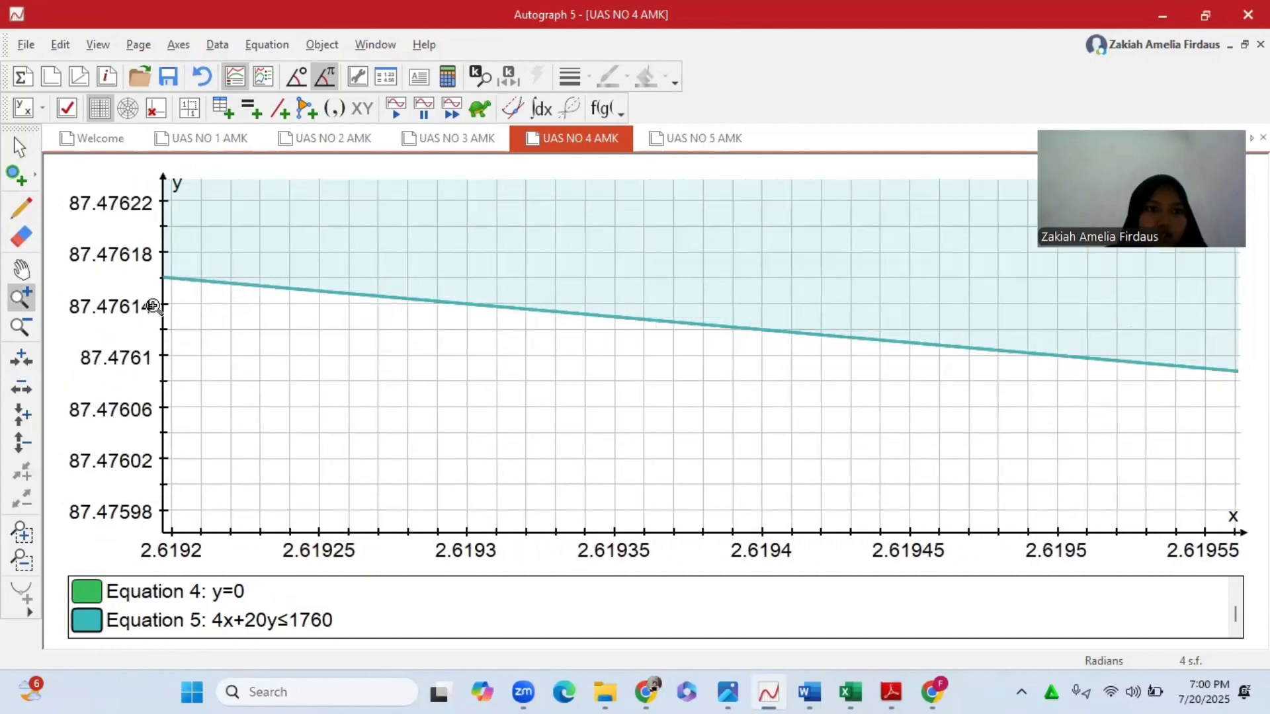
pyautogui.scroll(-10, 152, 305)
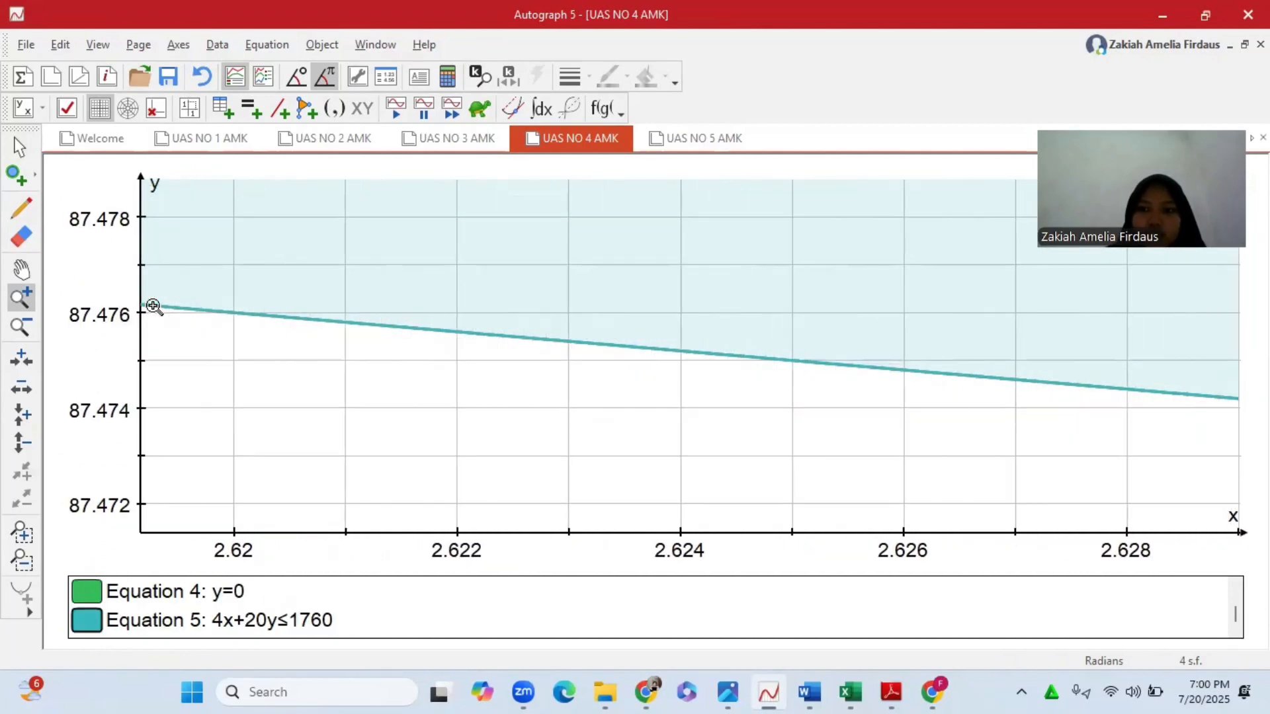
pyautogui.click(21, 269)
pyautogui.moveTo(481, 337); pyautogui.dragTo(426, 374)
pyautogui.click(21, 326)
pyautogui.click(391, 414)
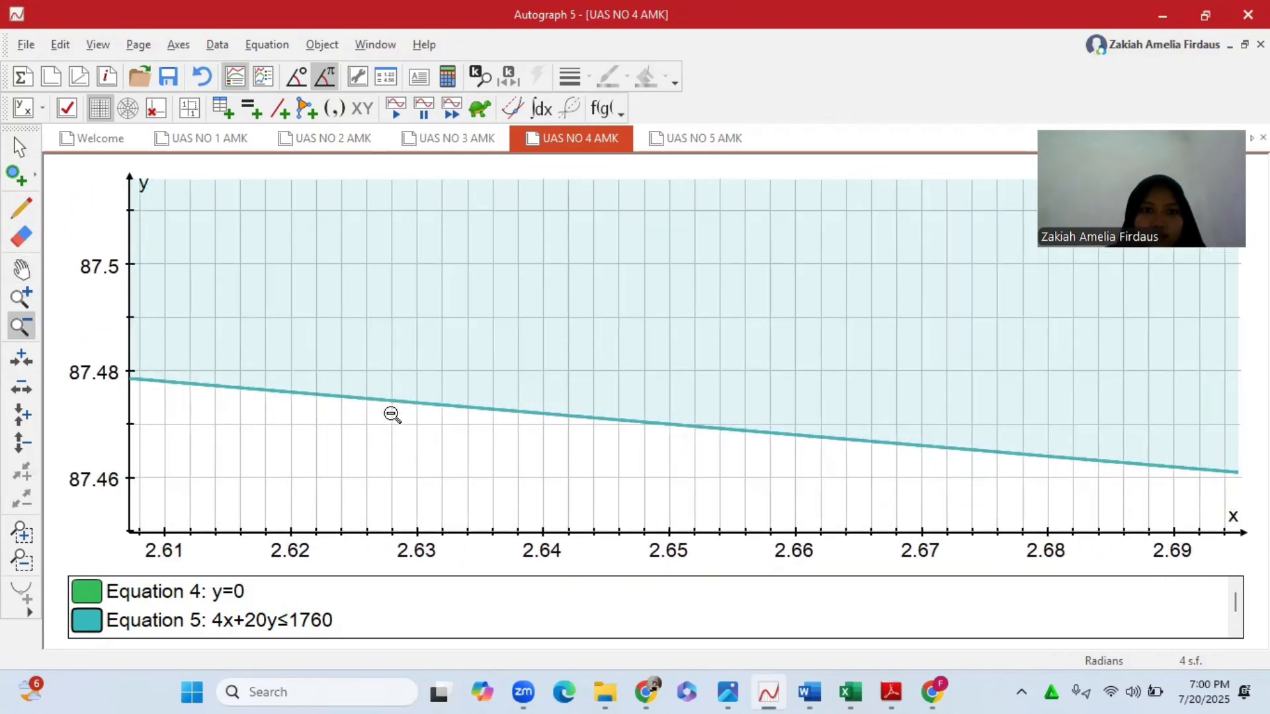
# - Set the x-axis range to 0 to 200 and the y-axis minimum to 0 in the axes settings
pyautogui.click(180, 45)
pyautogui.click(210, 65)
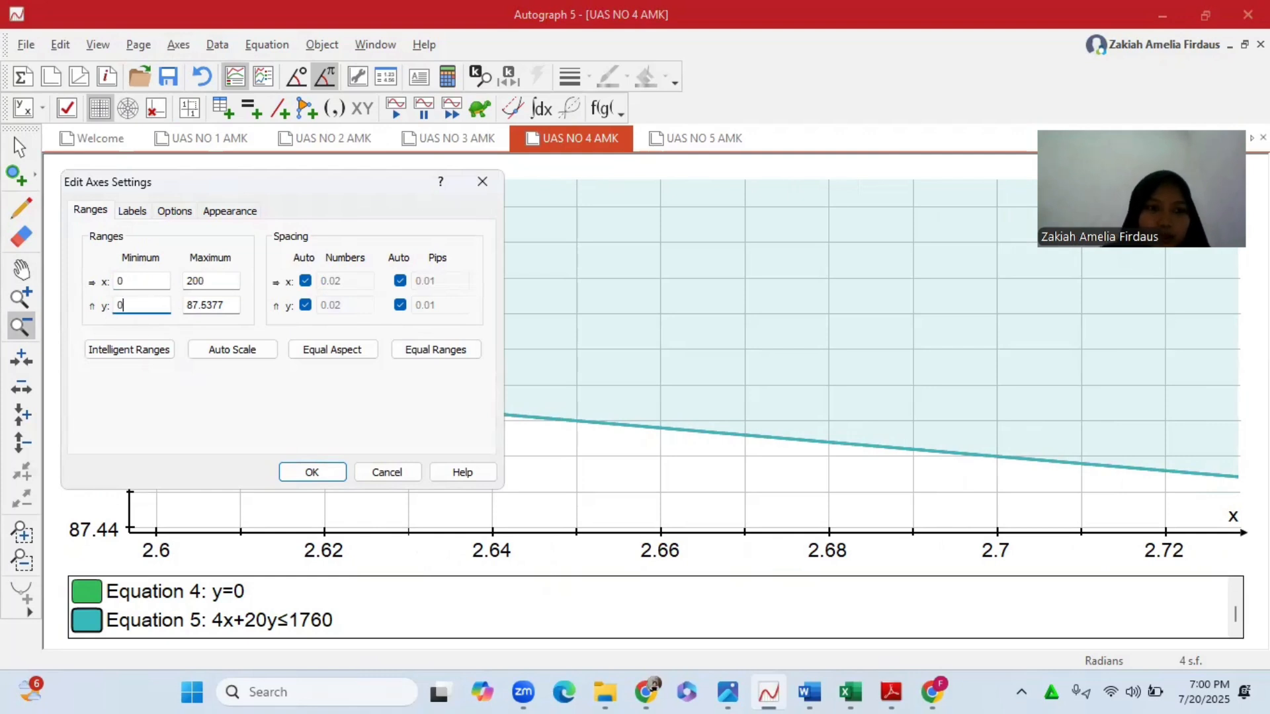
pyautogui.click(312, 473)
pyautogui.click(202, 77)
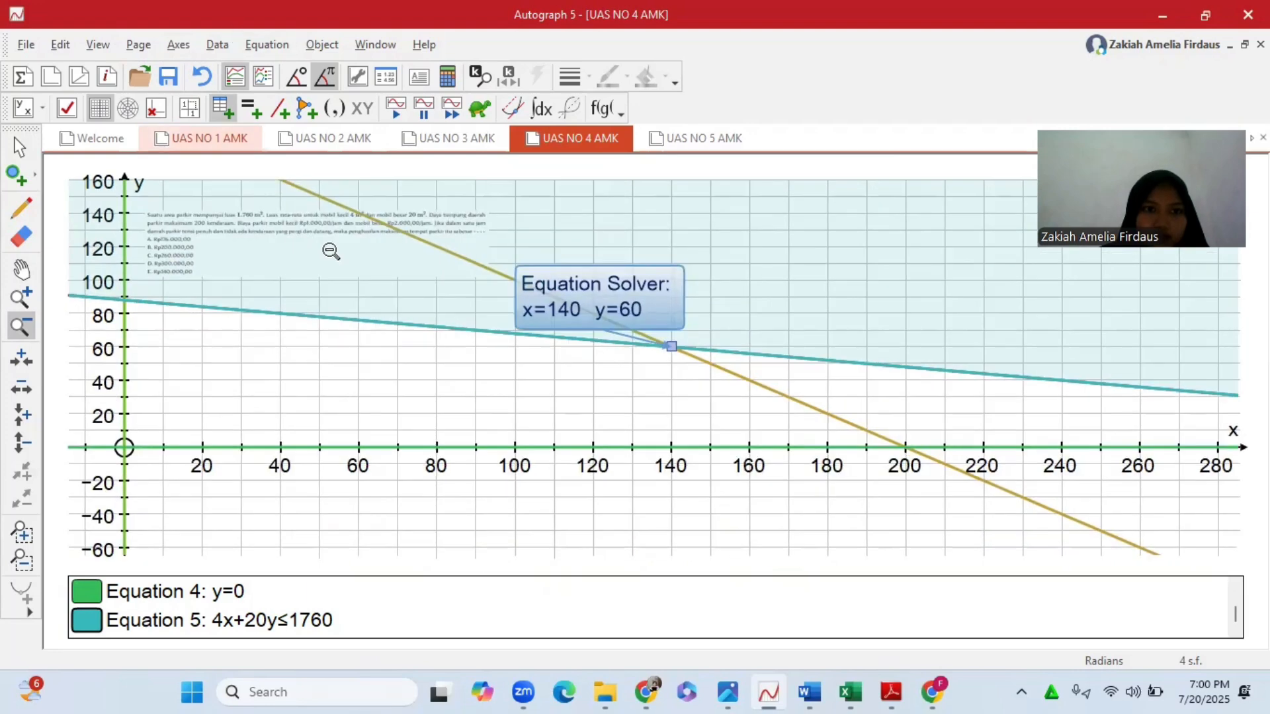
pyautogui.click(558, 394)
pyautogui.click(731, 419)
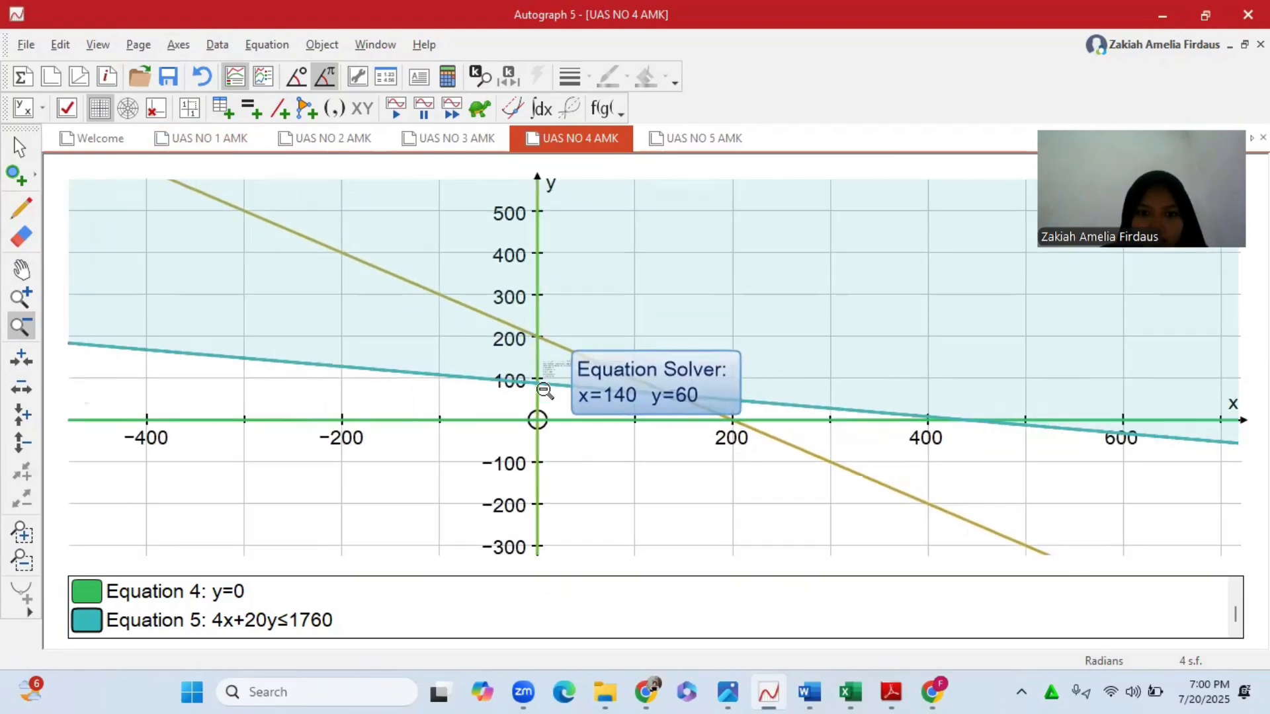
pyautogui.click(21, 298)
pyautogui.click(492, 438)
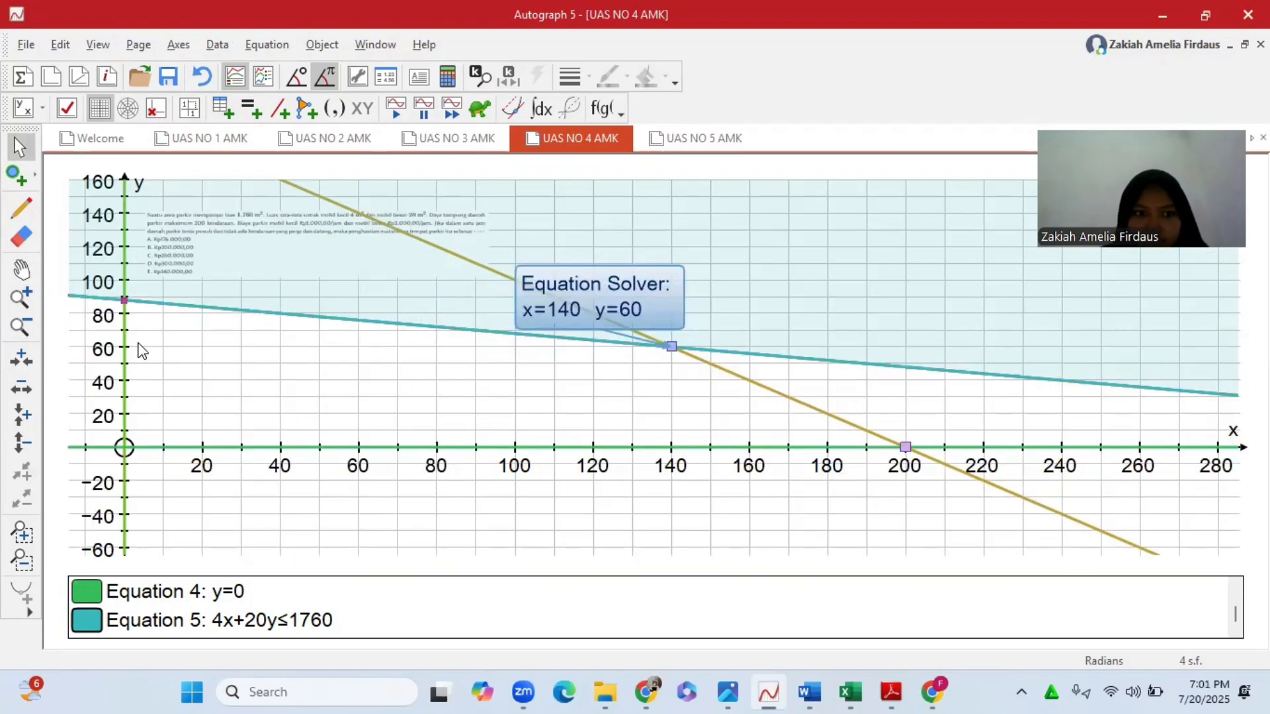
# - Add a text box with the coordinates of the point where the 4x+20y≤1760 boundary meets x=0, placed just below that point
pyautogui.rightClick(125, 303)
pyautogui.click(155, 336)
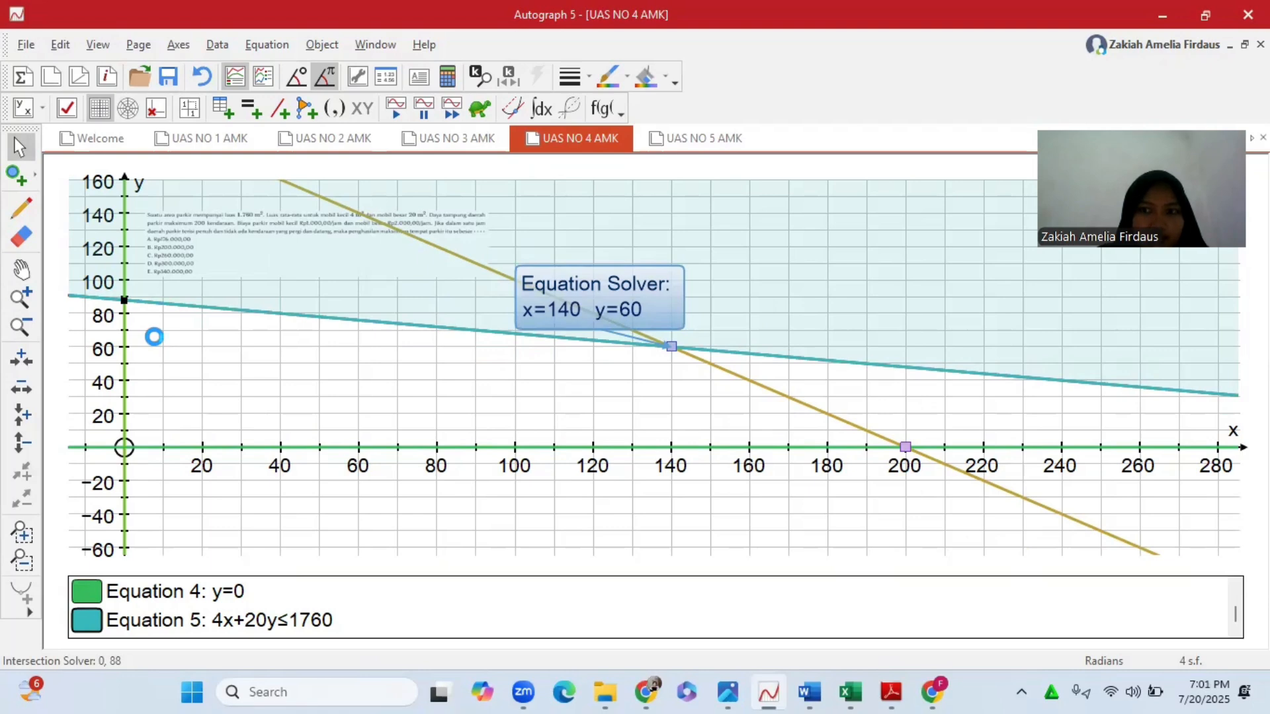
pyautogui.click(46, 445)
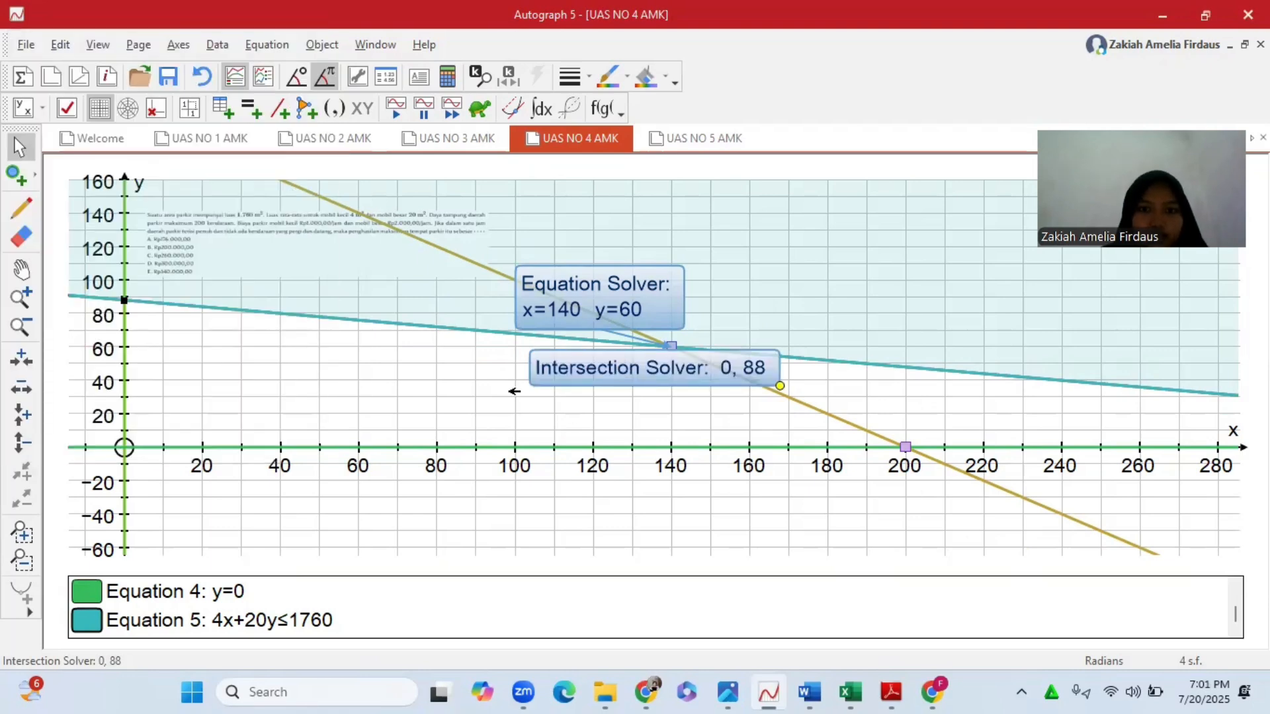
pyautogui.moveTo(514, 391); pyautogui.dragTo(63, 357)
# - Add a text box with the coordinates of the intersection of y=-x+200 and y=0, placed just above that point
pyautogui.click(906, 448)
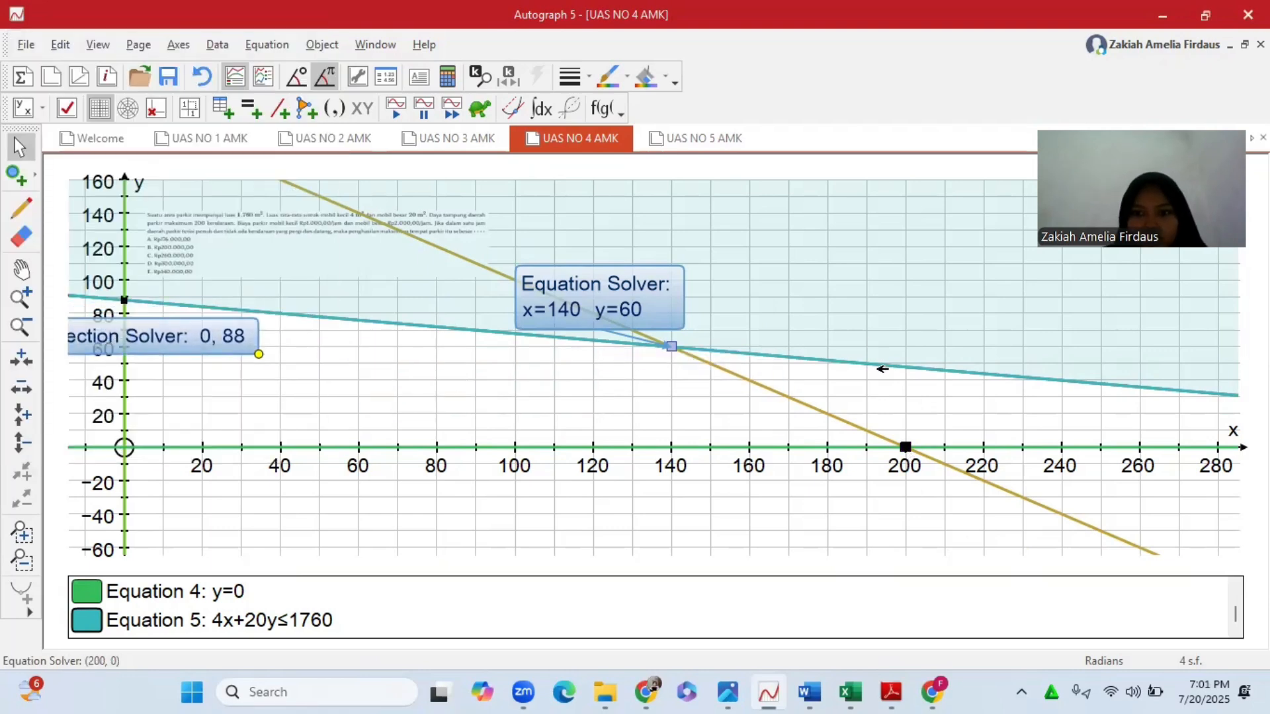
pyautogui.rightClick(906, 448)
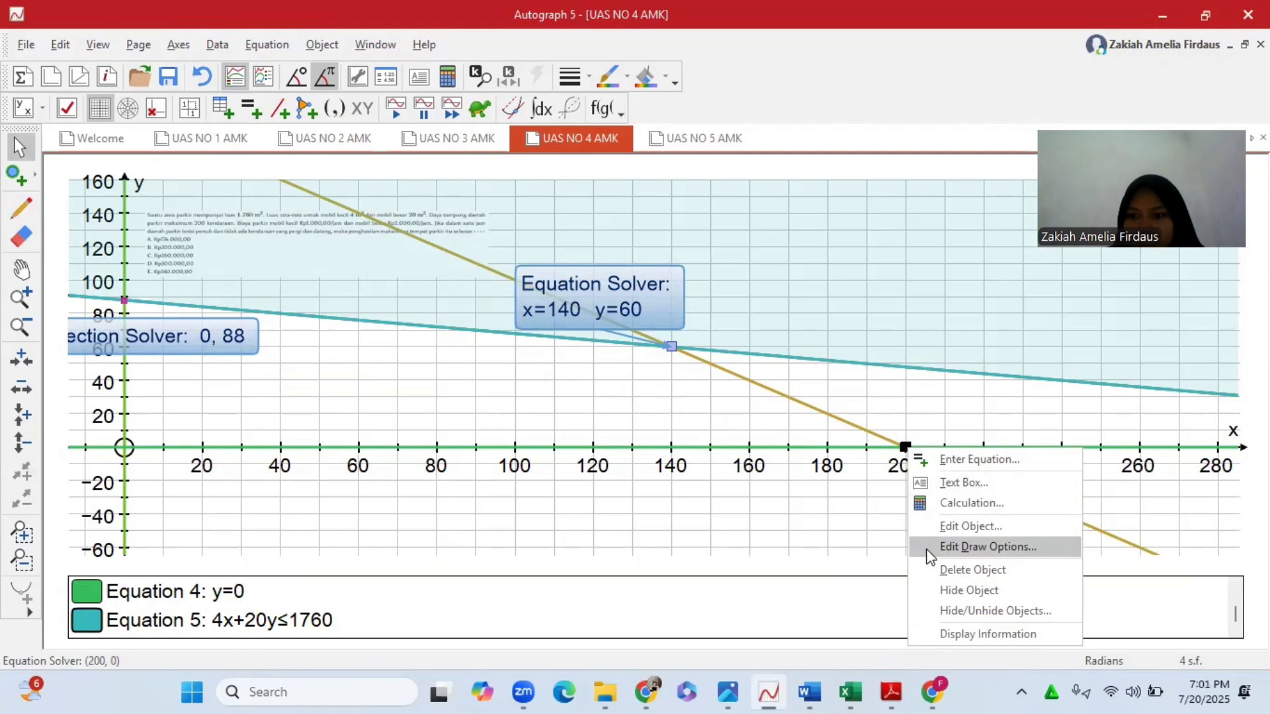
pyautogui.click(942, 487)
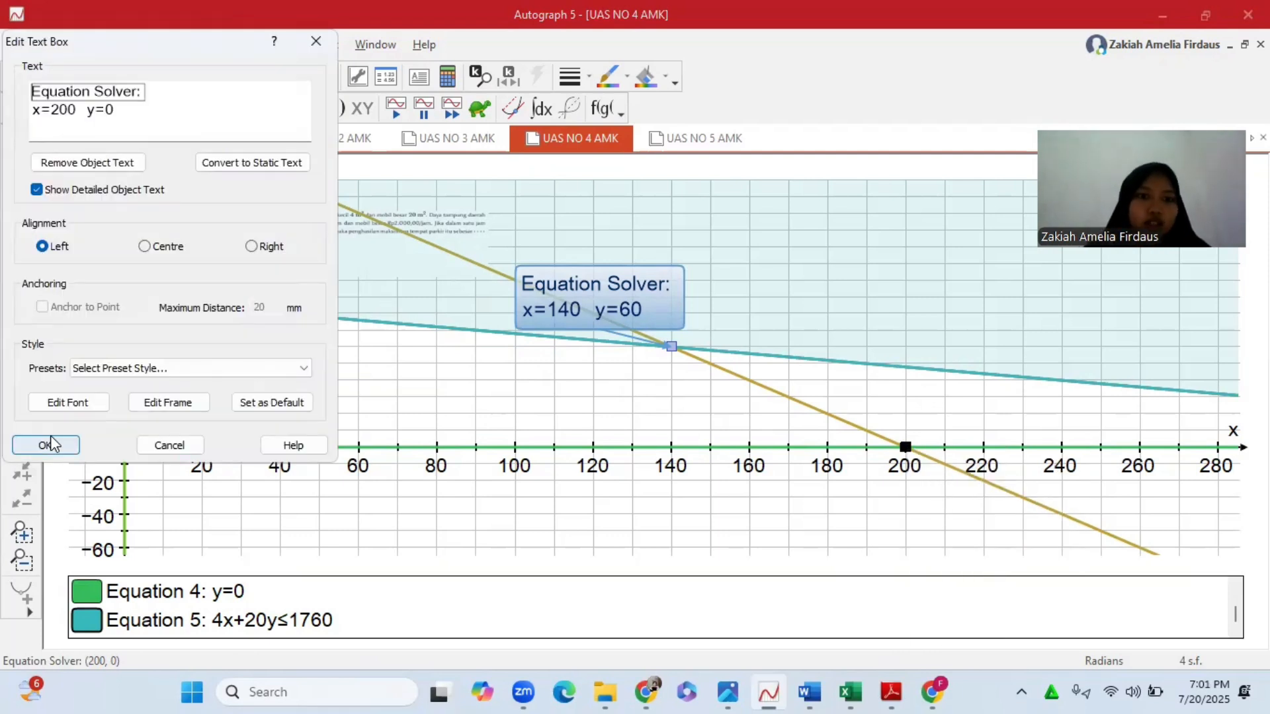
pyautogui.click(50, 443)
pyautogui.moveTo(739, 398); pyautogui.dragTo(948, 407)
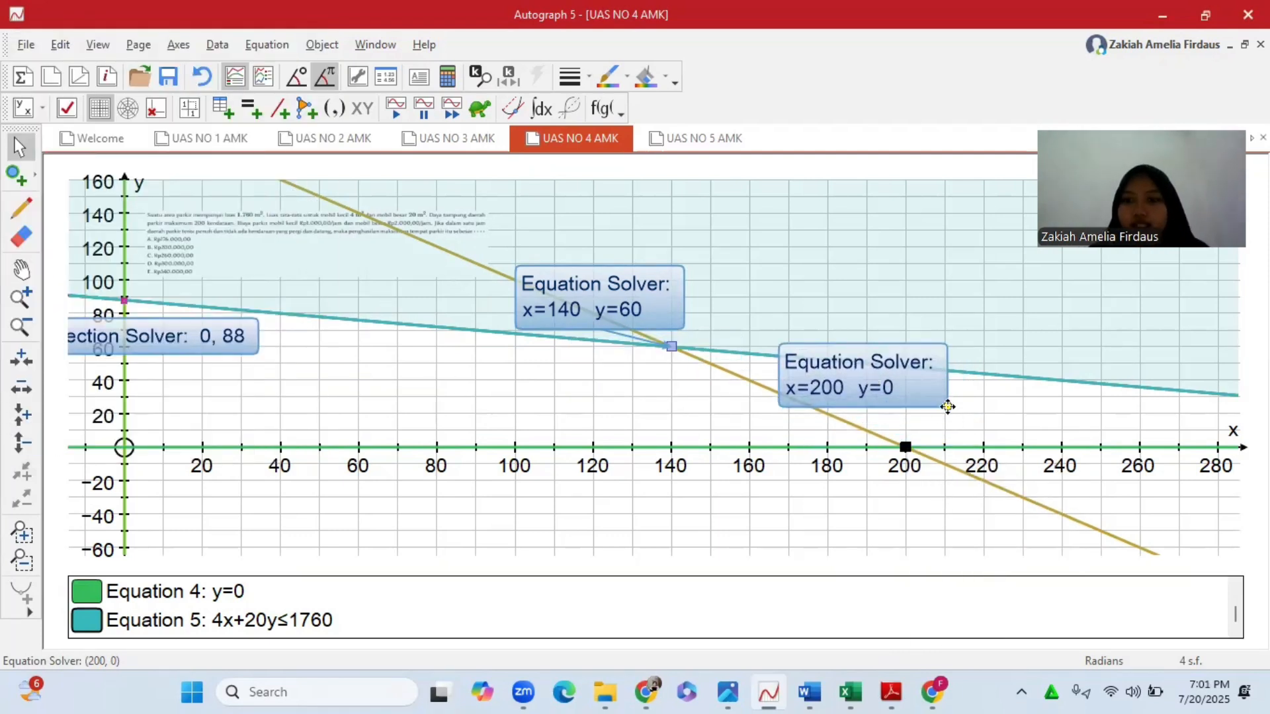
pyautogui.click(617, 437)
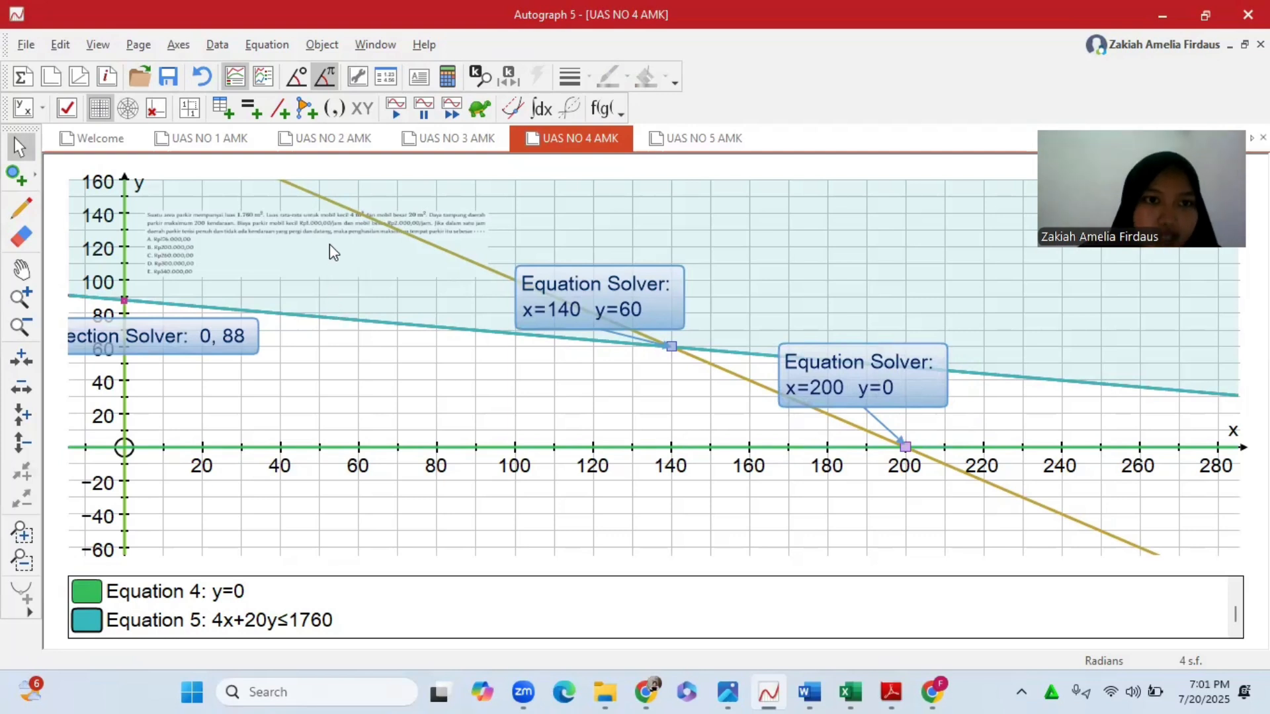
# - Add the objective function z=1000x+2000y as a new equation
pyautogui.click(251, 108)
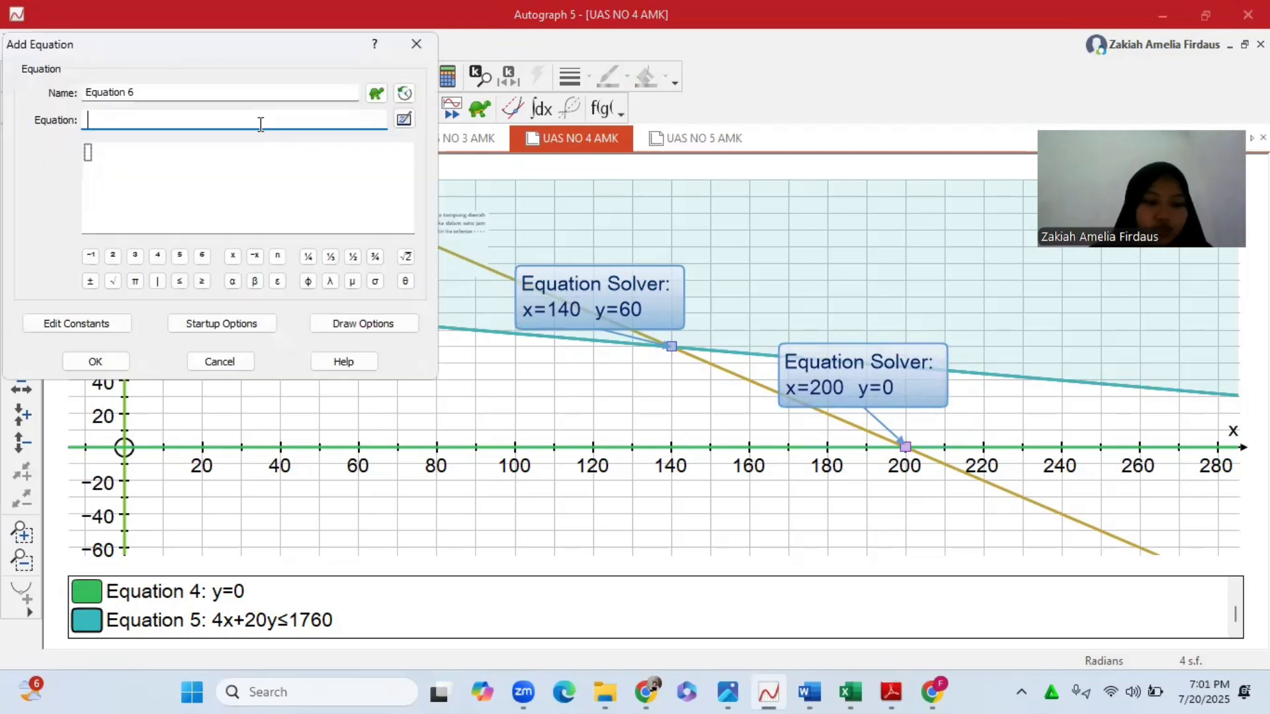
pyautogui.write('z=1000x+2000y')
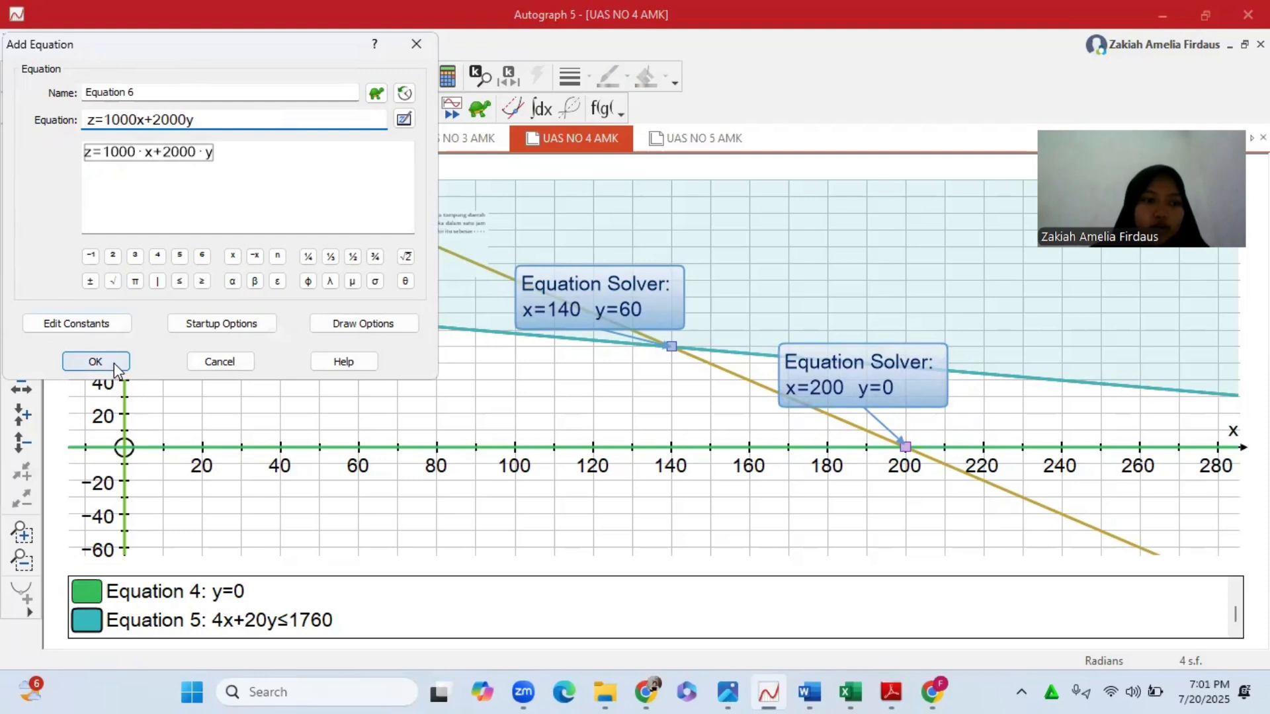
pyautogui.click(95, 362)
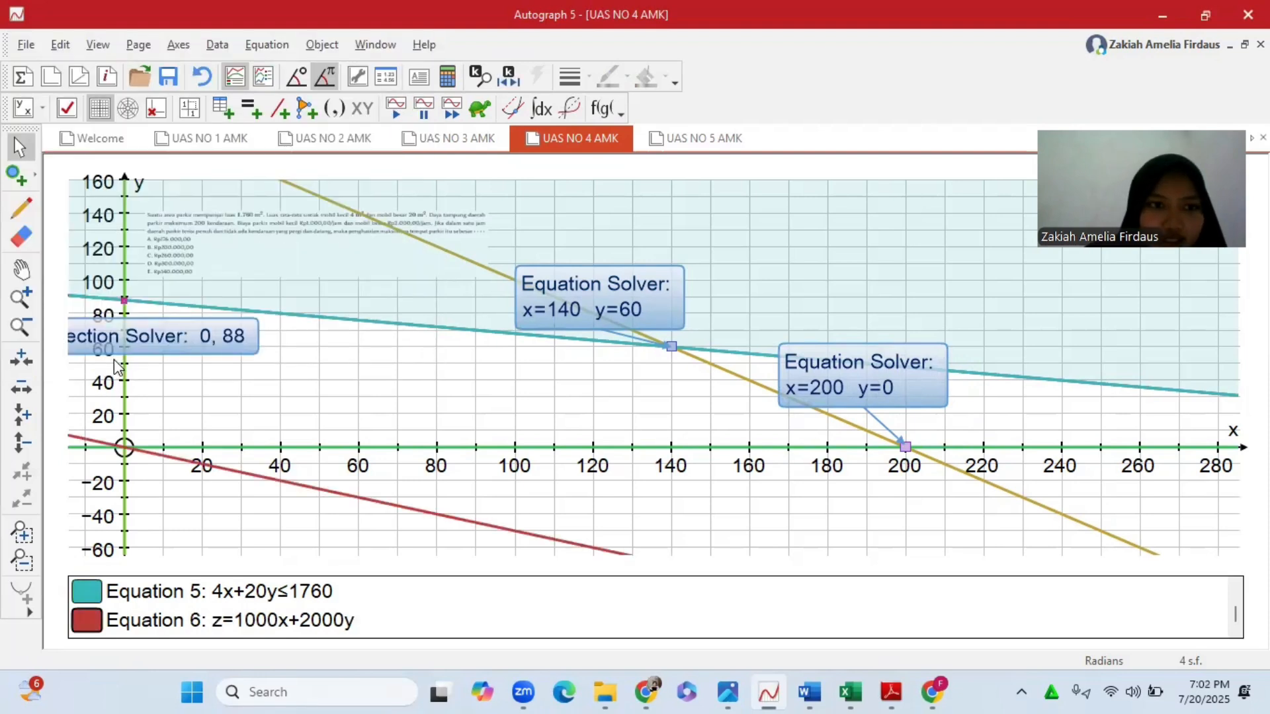
# - Give the objective line z=1000x+2000y a dotted line style
pyautogui.click(259, 480)
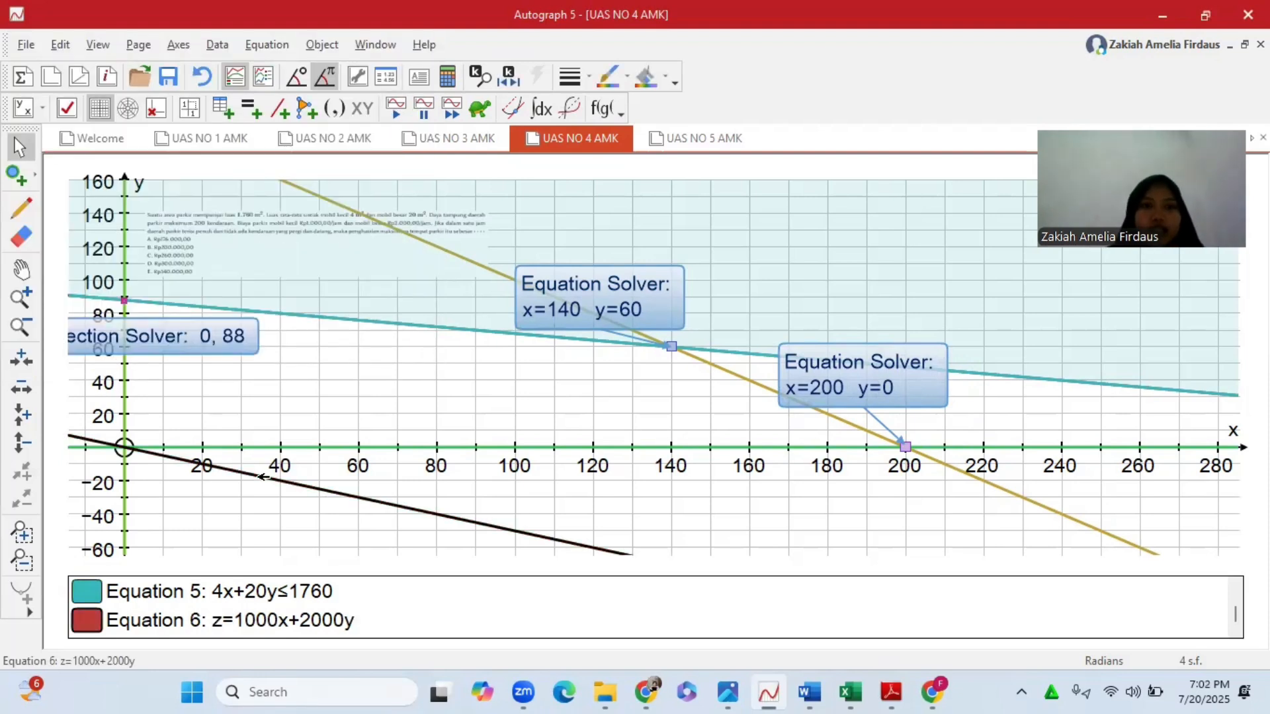
pyautogui.rightClick(259, 478)
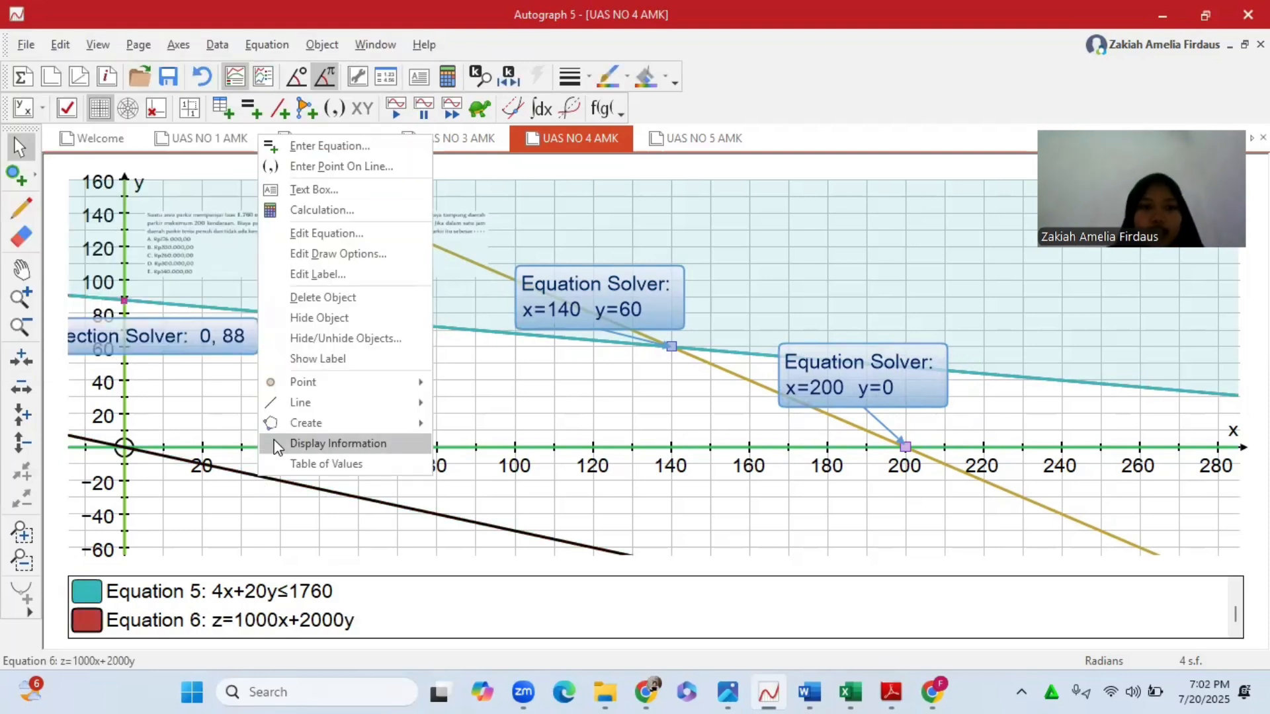
pyautogui.click(328, 253)
pyautogui.click(192, 126)
pyautogui.click(185, 173)
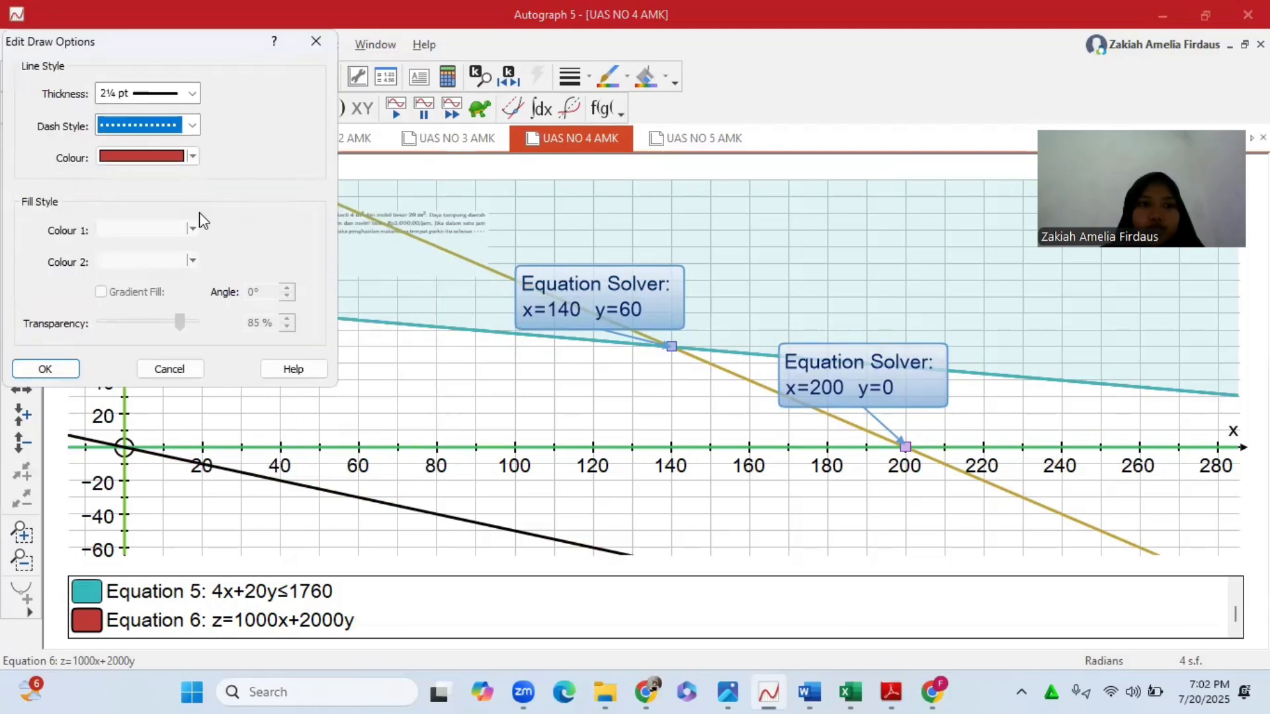
pyautogui.click(43, 368)
# - Set the constant z of the objective line to 100000 with a step of 1000 in the Constant Controller
pyautogui.click(182, 464)
pyautogui.click(184, 461)
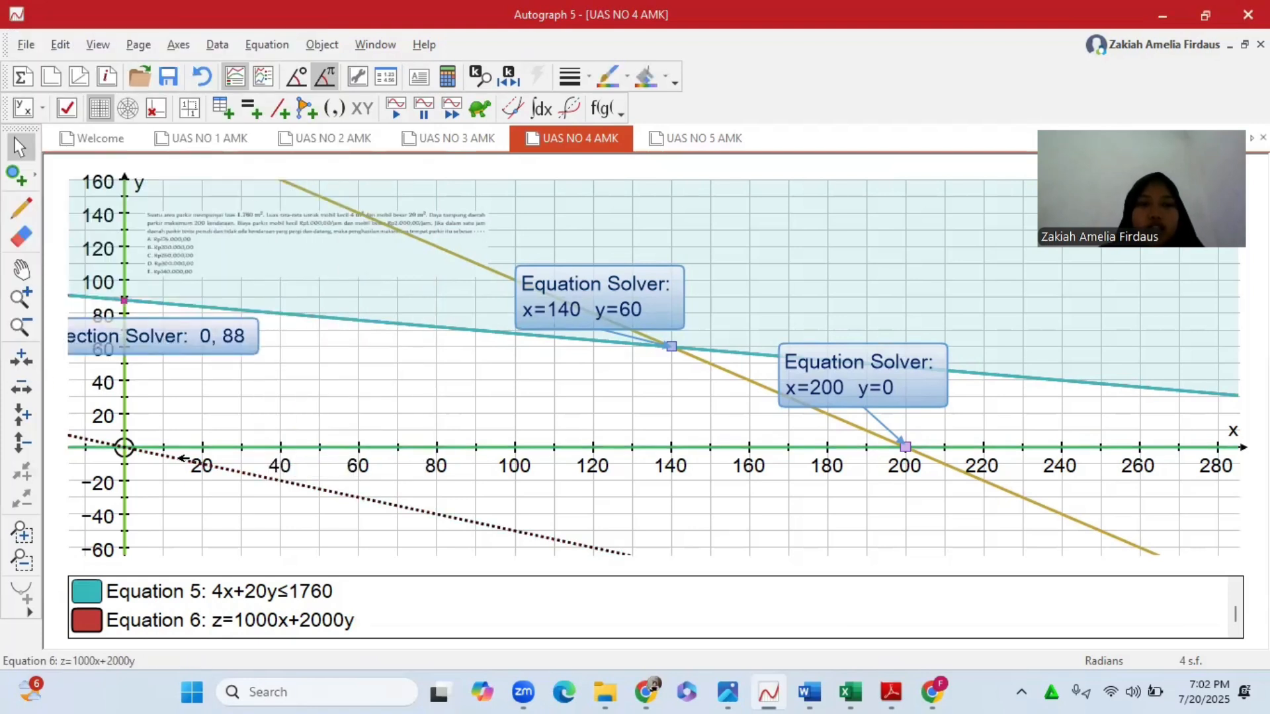
pyautogui.click(506, 77)
pyautogui.click(307, 214)
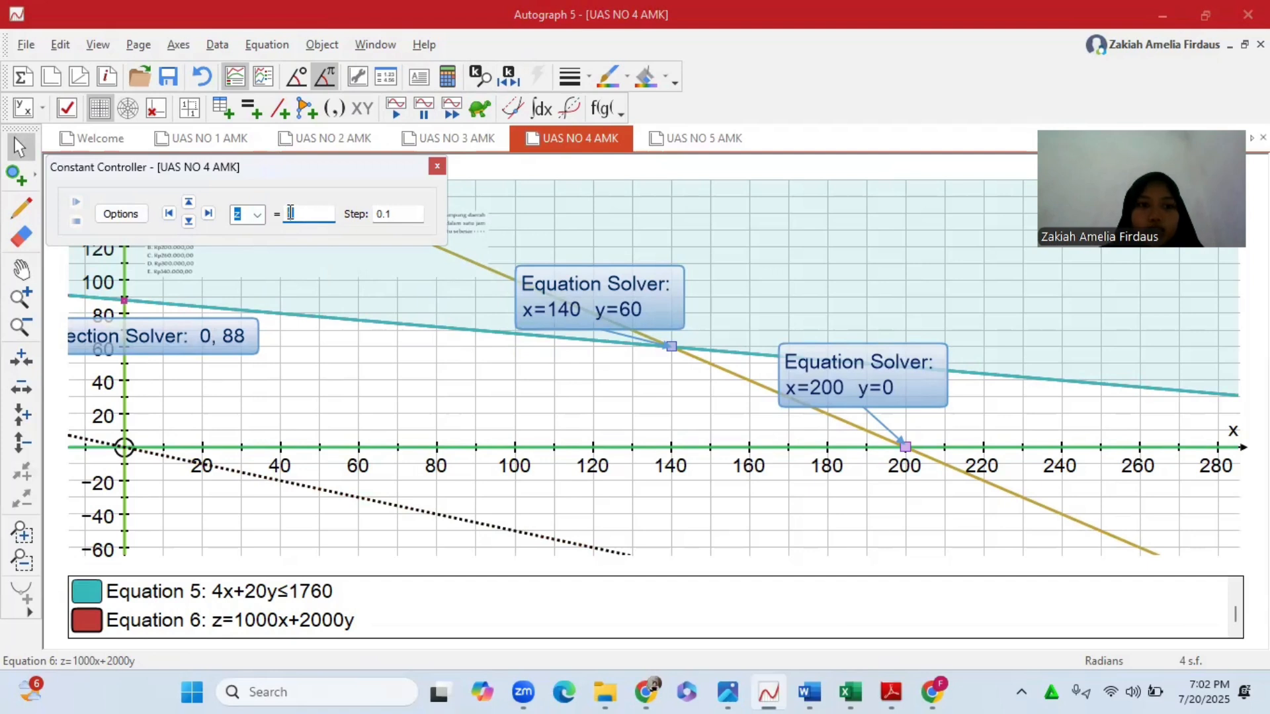
pyautogui.doubleClick(397, 214)
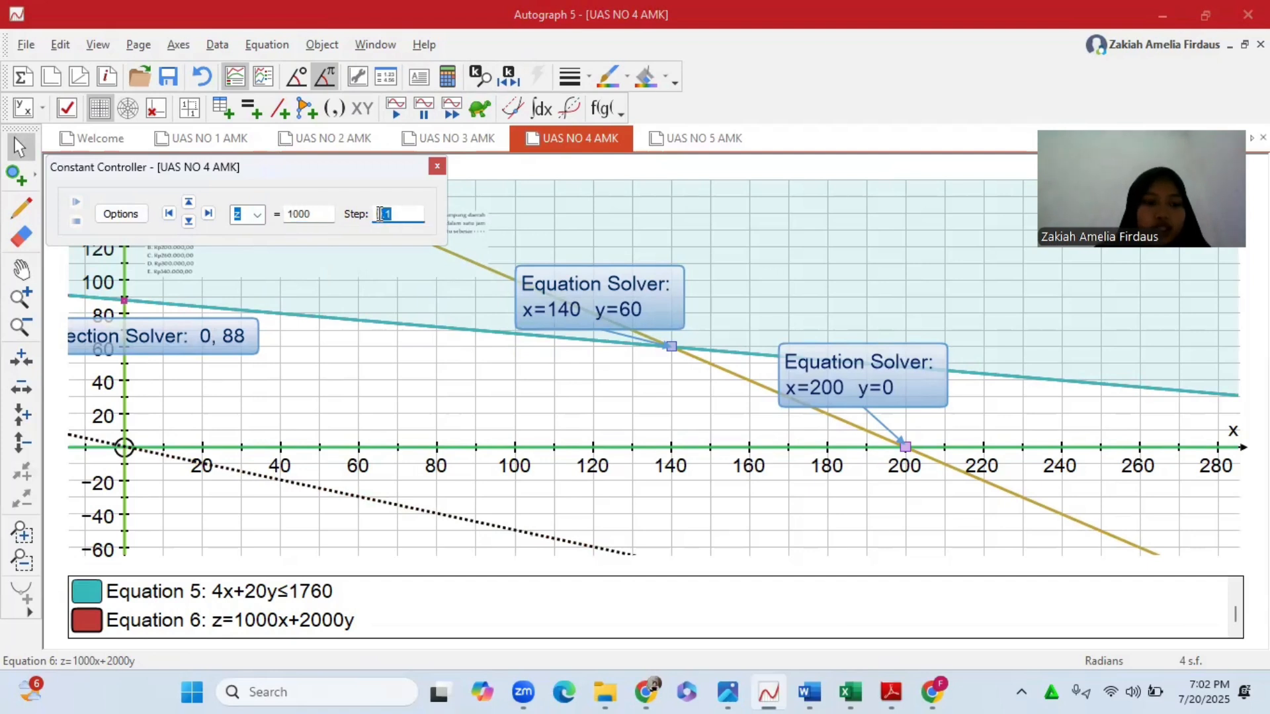
pyautogui.write('1000')
pyautogui.click(316, 211)
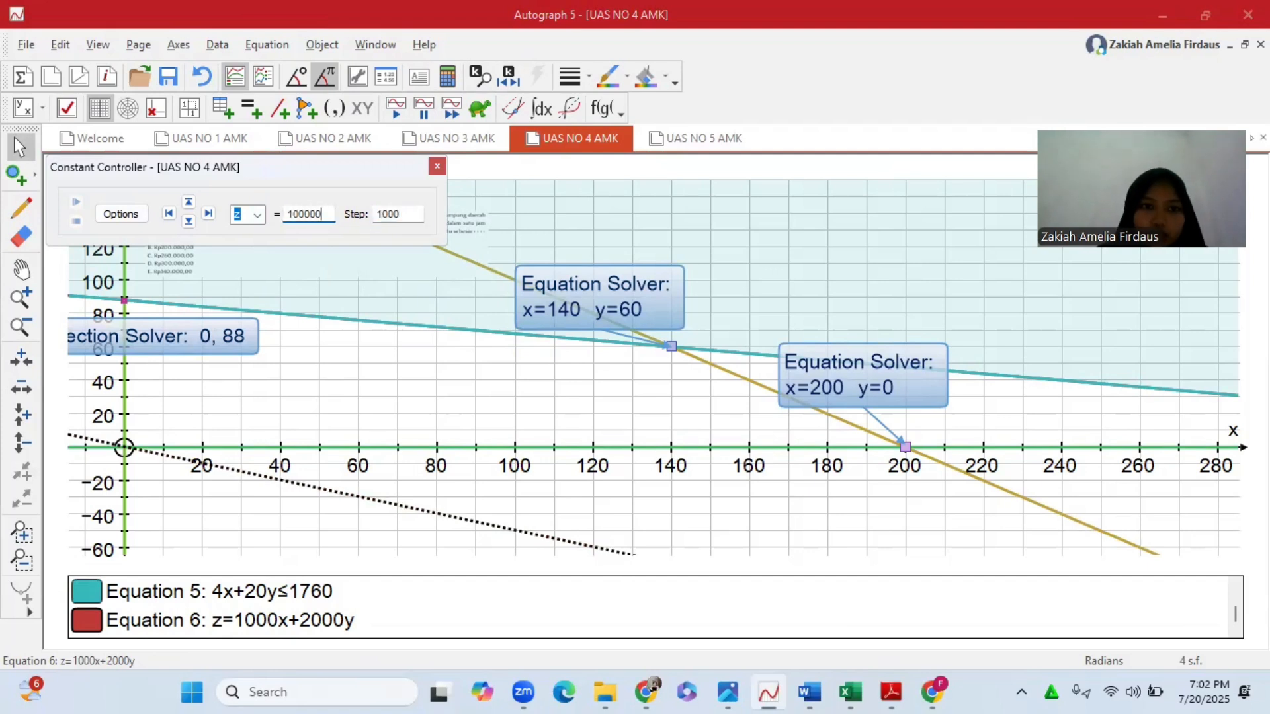
# - Raise z by five steps of 1000 to shift the dotted objective line upward
pyautogui.click(188, 202)
pyautogui.click(189, 202)
pyautogui.click(188, 203)
pyautogui.click(189, 203)
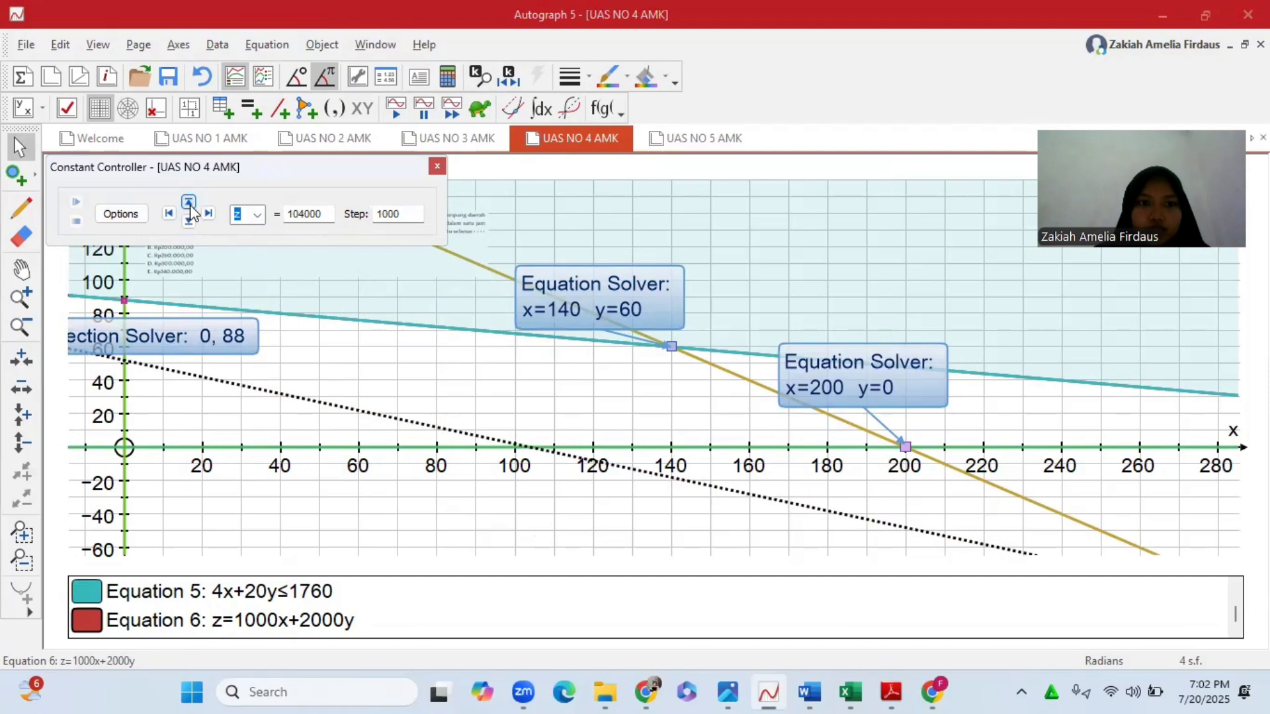
pyautogui.click(189, 202)
# - Change the step of constant z to 10000 and raise z to 175000, moving the objective line near the corner point (0, 88)
pyautogui.click(401, 213)
pyautogui.write('0')
pyautogui.click(189, 202)
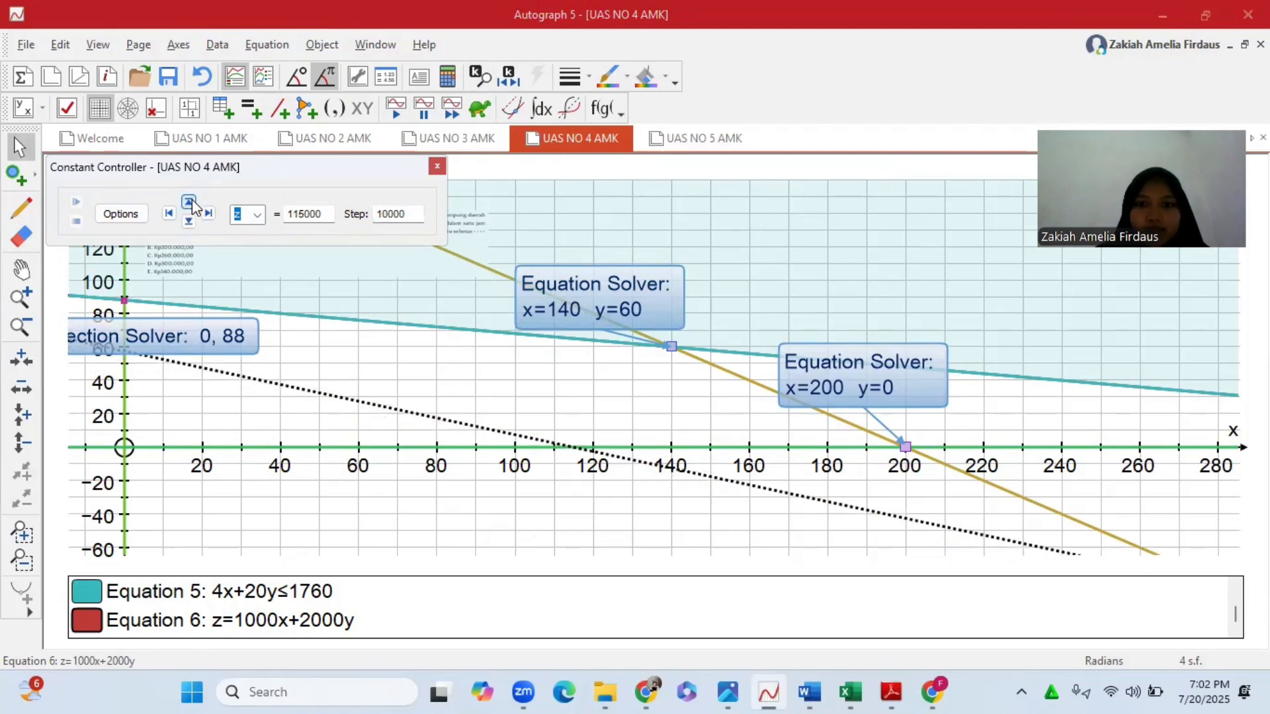
pyautogui.click(188, 202)
pyautogui.click(188, 202)
pyautogui.click(189, 202)
pyautogui.click(188, 203)
pyautogui.click(189, 202)
pyautogui.click(189, 203)
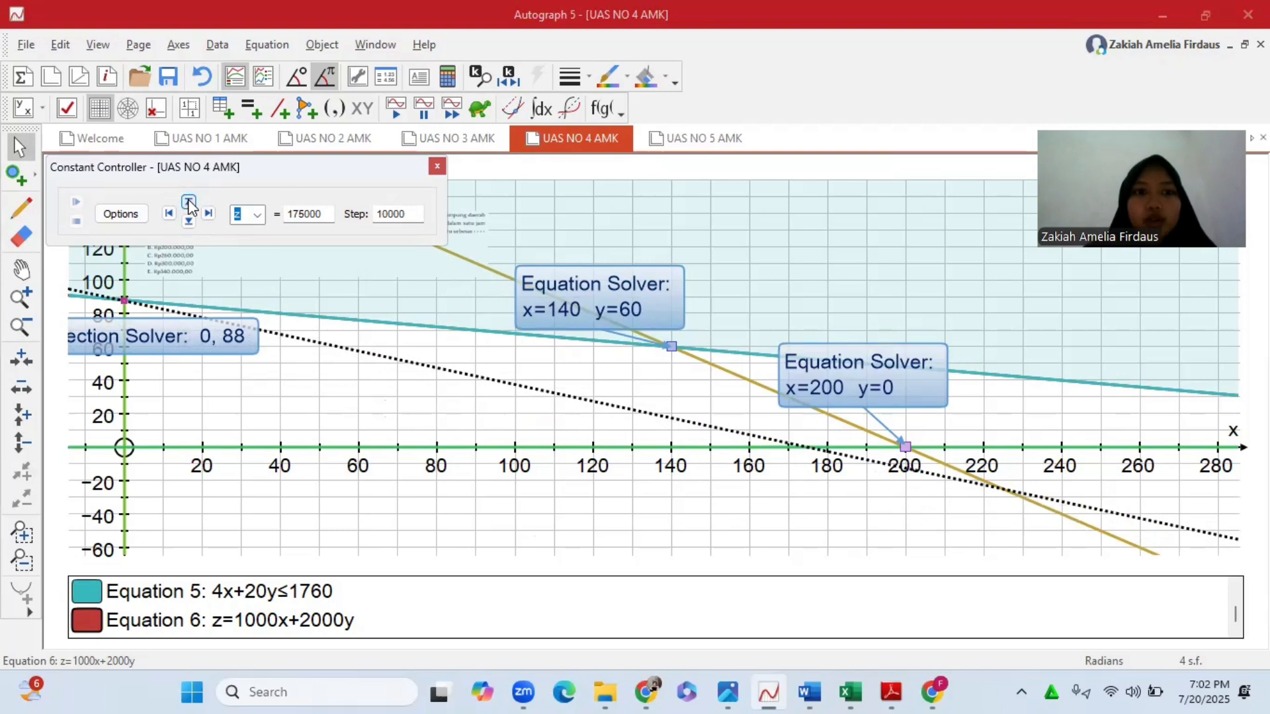
# - Continue raising z in steps of 10000 to 255000, bringing the dotted line just short of the corner point (140, 60)
pyautogui.click(189, 203)
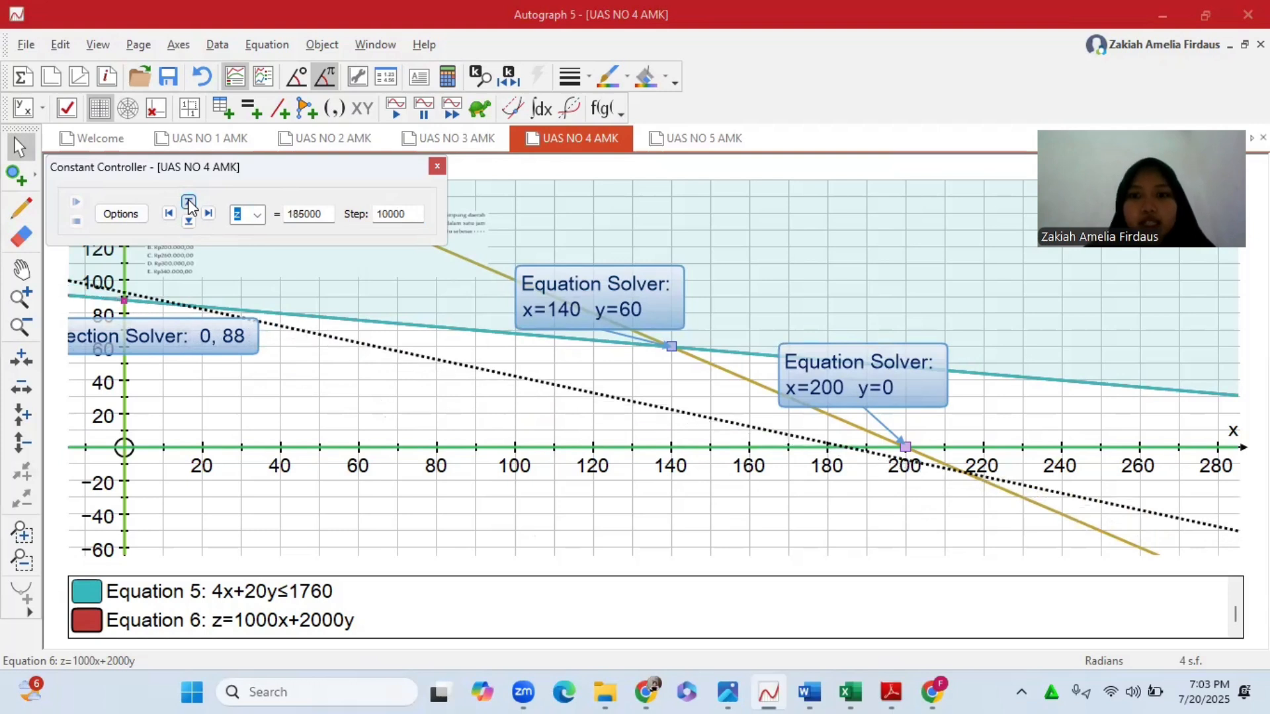
pyautogui.click(188, 202)
pyautogui.click(189, 202)
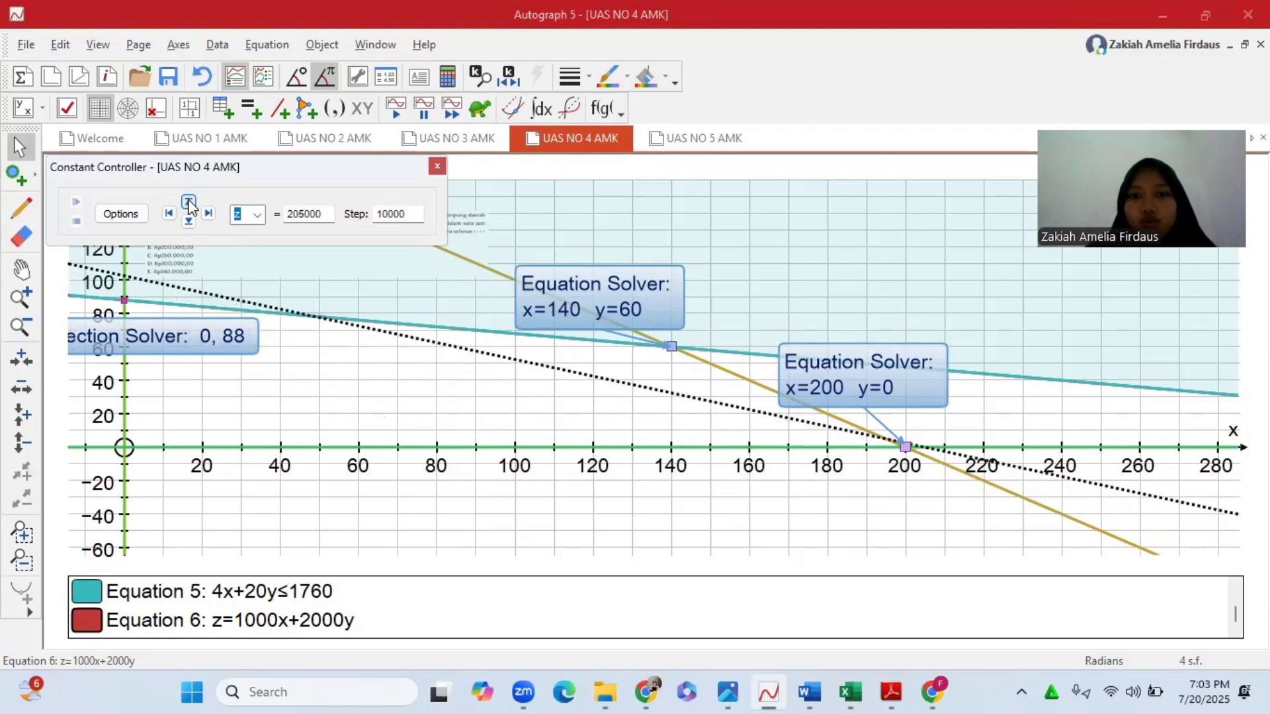
pyautogui.click(189, 202)
pyautogui.click(189, 202)
pyautogui.click(189, 202)
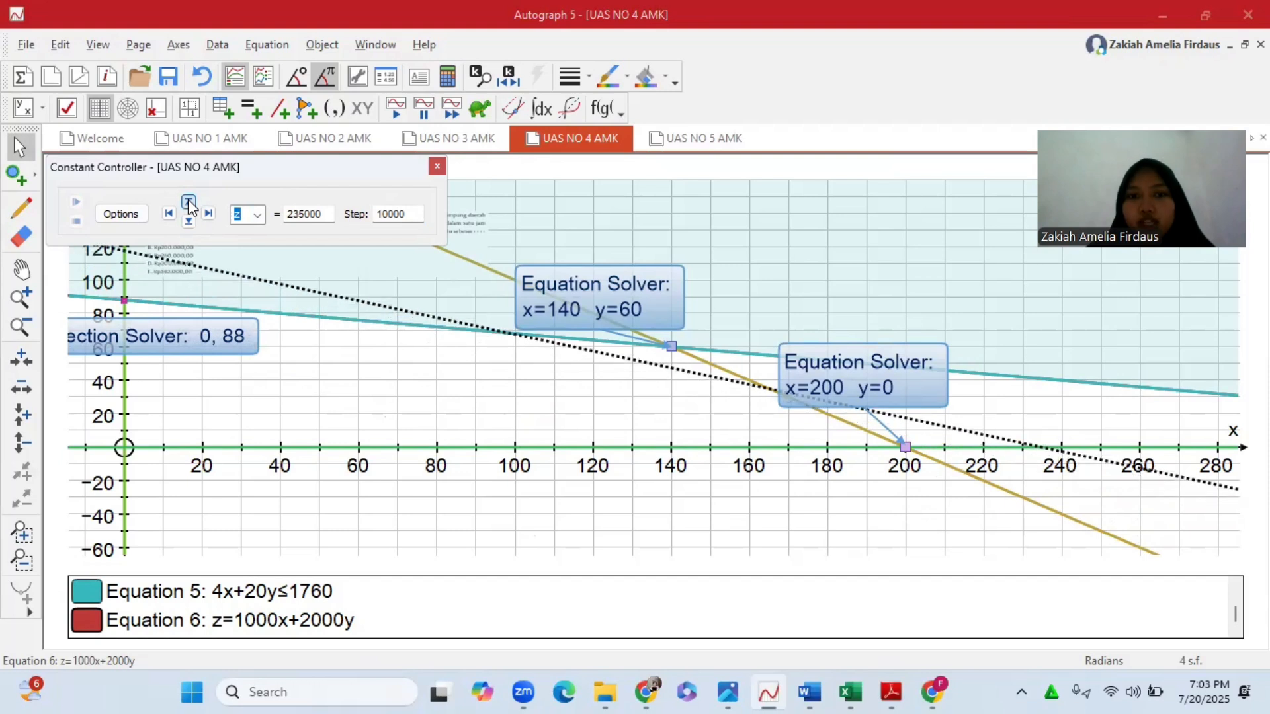
pyautogui.click(189, 202)
pyautogui.click(189, 202)
pyautogui.click(189, 203)
pyautogui.click(188, 222)
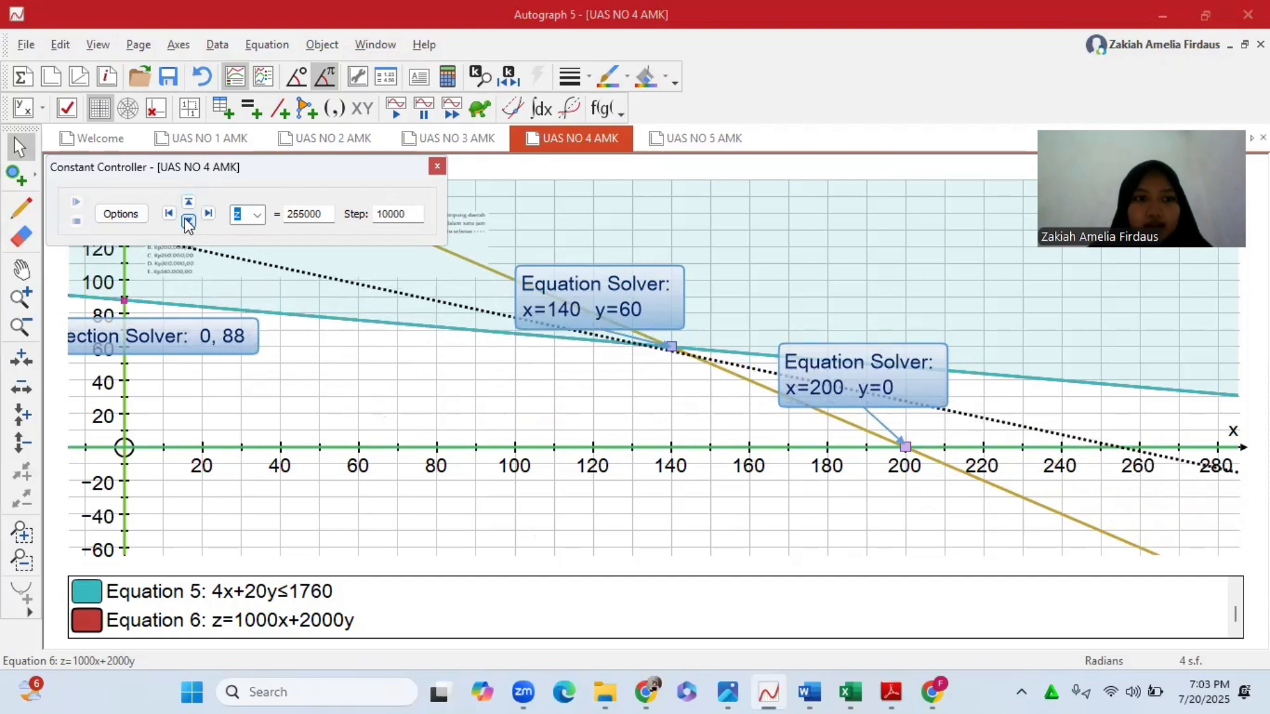
pyautogui.click(188, 202)
pyautogui.click(189, 222)
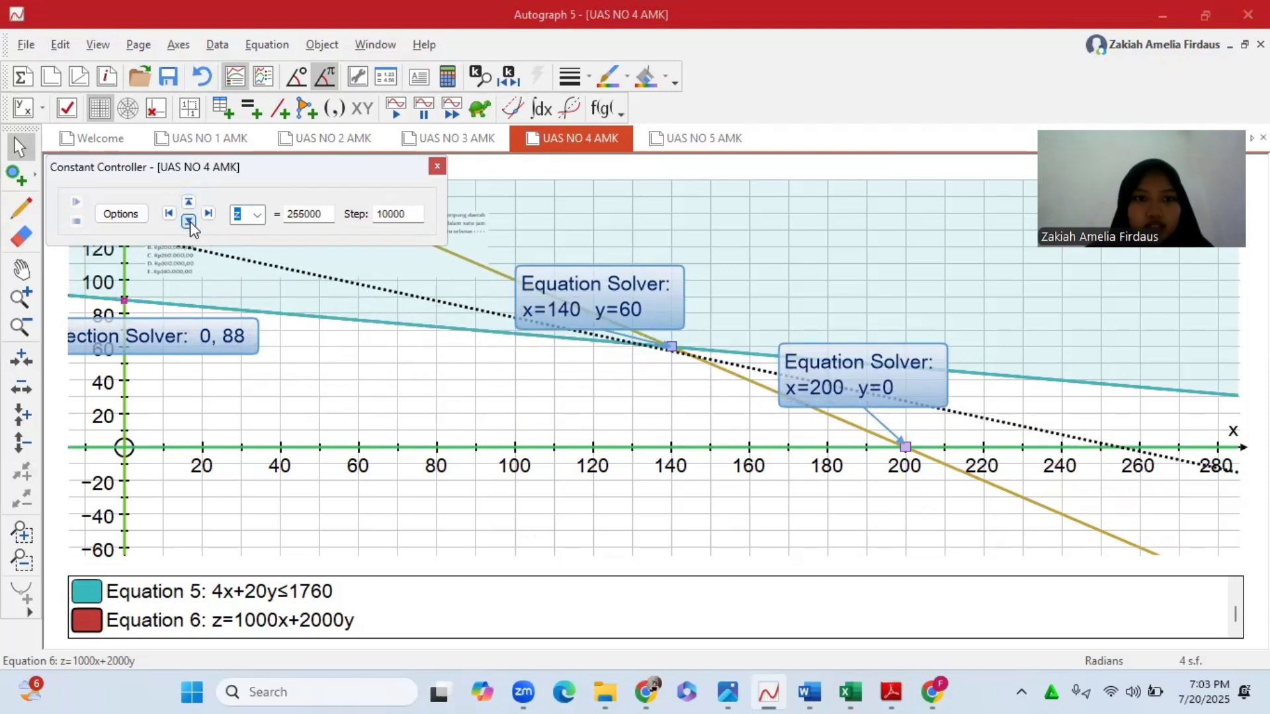
# - Reduce the step to 1000 and raise z to 260000 so the objective line passes through the corner point (140, 60)
pyautogui.click(408, 213)
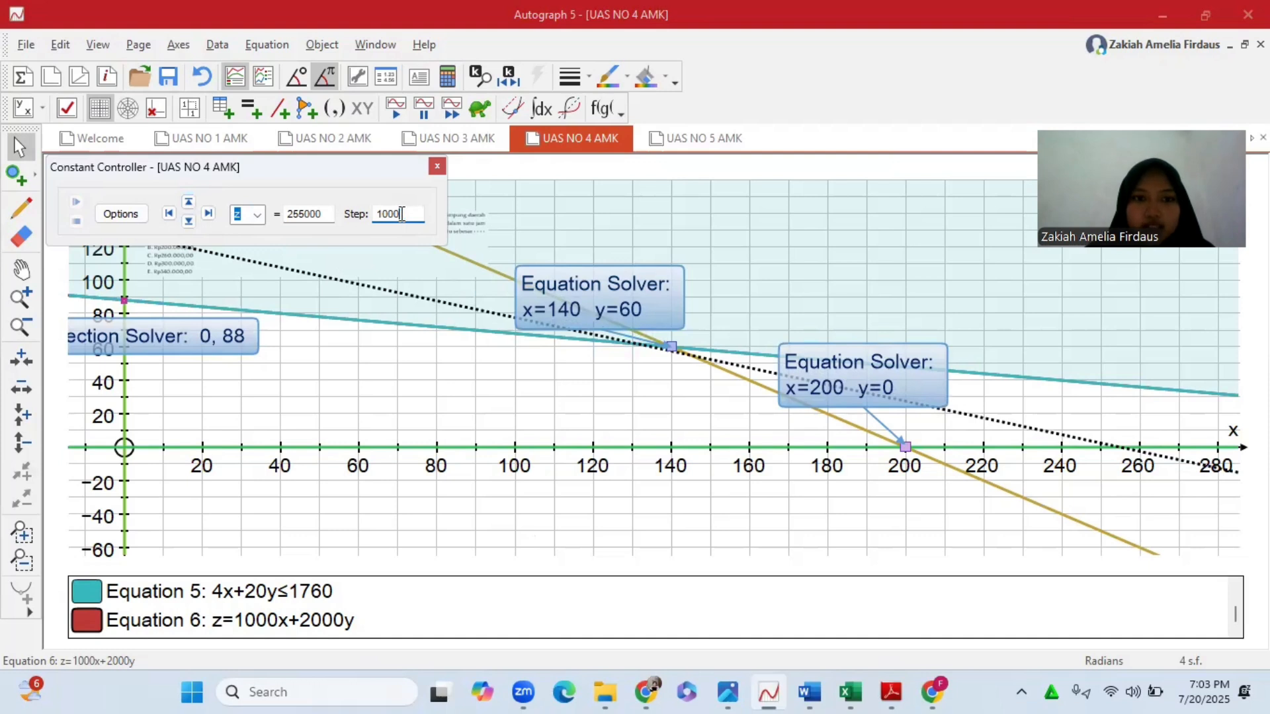
pyautogui.click(189, 202)
pyautogui.click(188, 202)
pyautogui.click(188, 202)
pyautogui.click(188, 203)
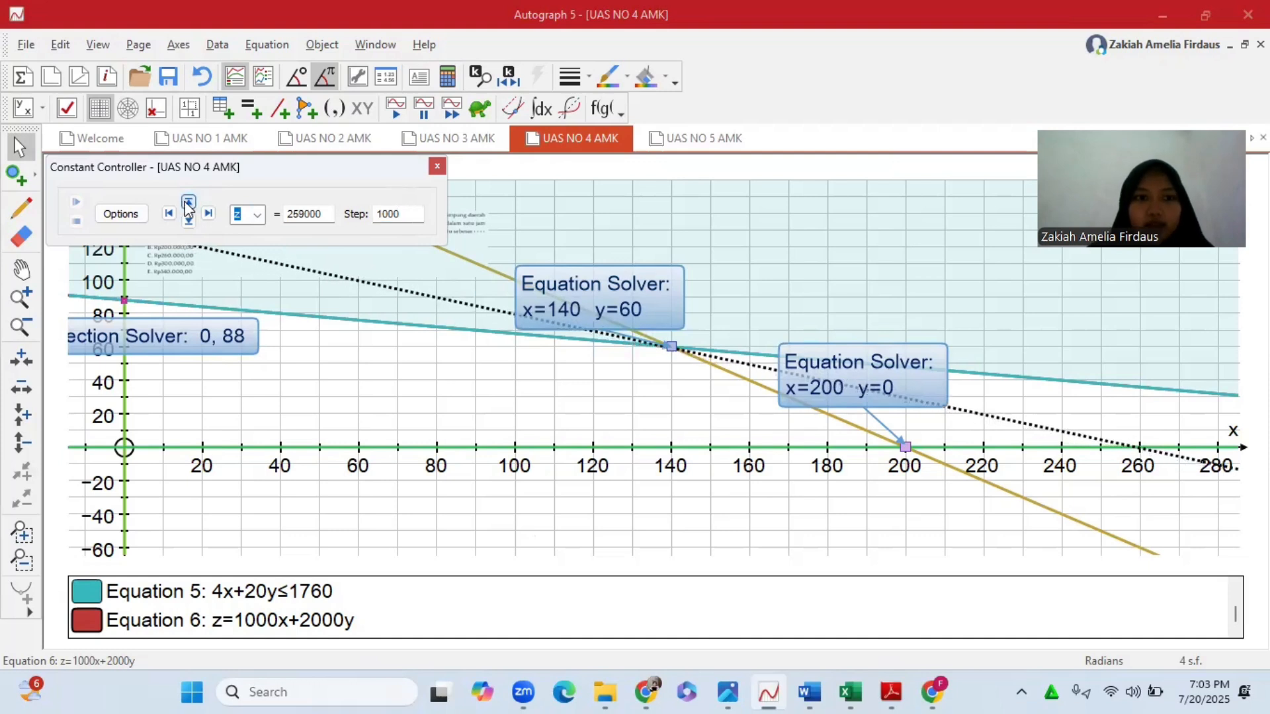
pyautogui.click(188, 202)
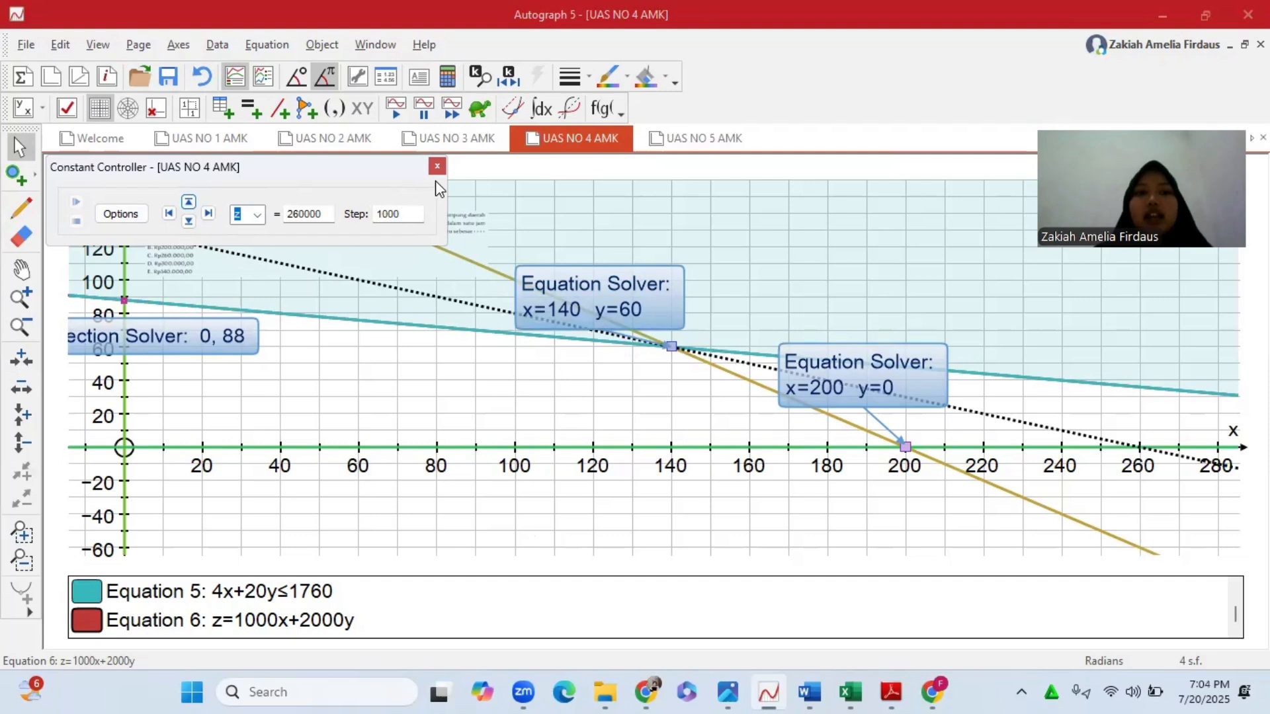
# - Move the question image into the area just above the x-axis, enlarge it until the answer options are readable, and save the page
pyautogui.click(351, 262)
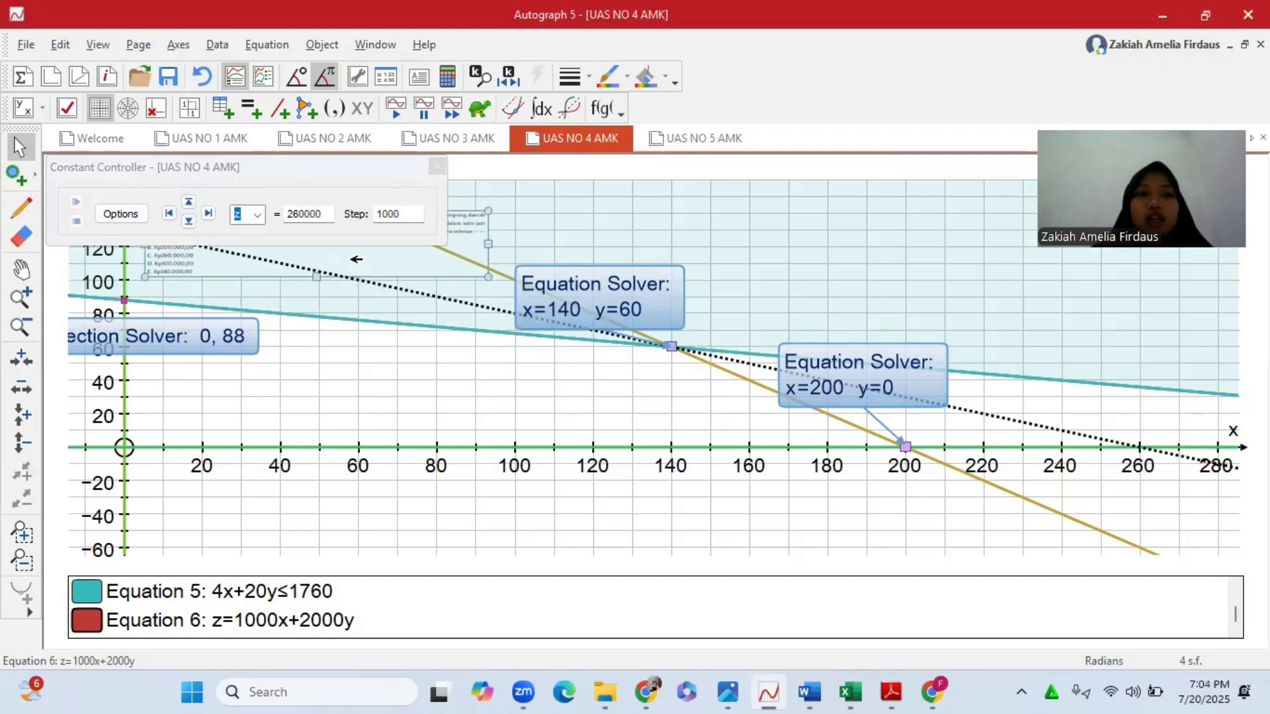
pyautogui.moveTo(357, 259); pyautogui.dragTo(380, 285)
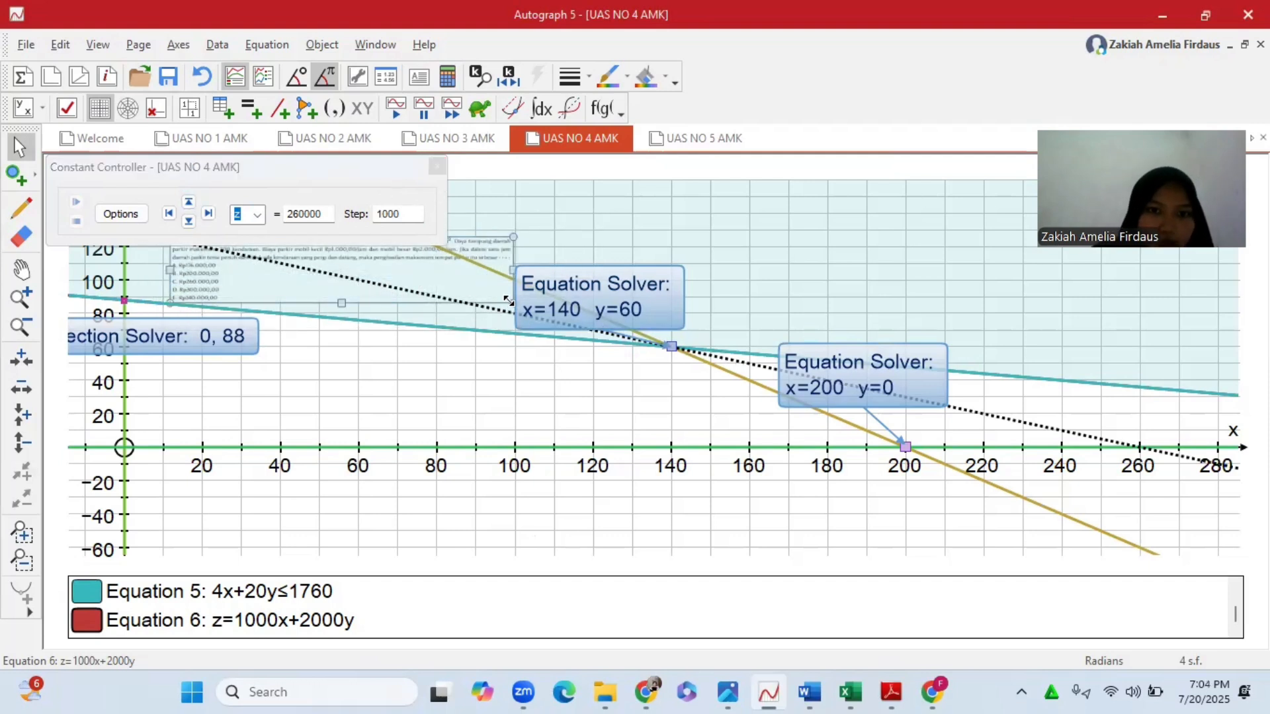
pyautogui.moveTo(508, 301)
pyautogui.mouseDown()
pyautogui.moveTo(678, 335)
pyautogui.moveTo(500, 301)
pyautogui.mouseUp()
pyautogui.moveTo(405, 277); pyautogui.dragTo(411, 408)
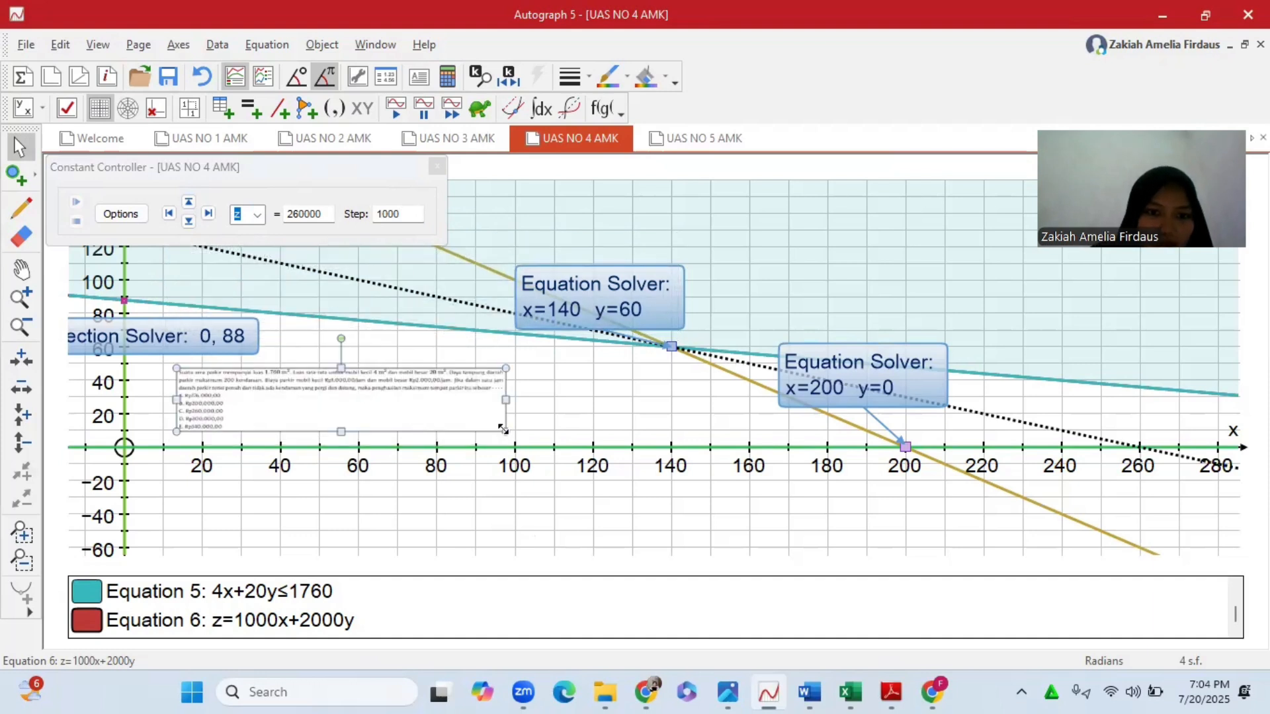
pyautogui.moveTo(506, 431); pyautogui.dragTo(753, 479)
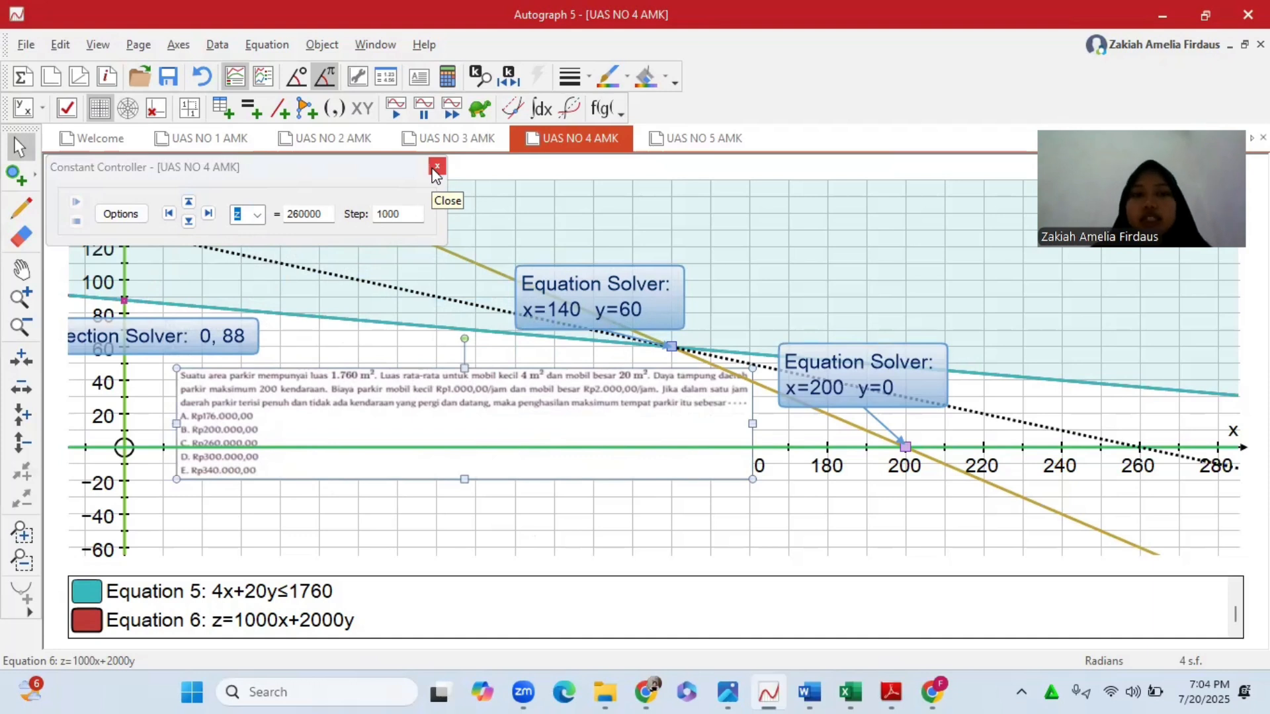
pyautogui.click(25, 44)
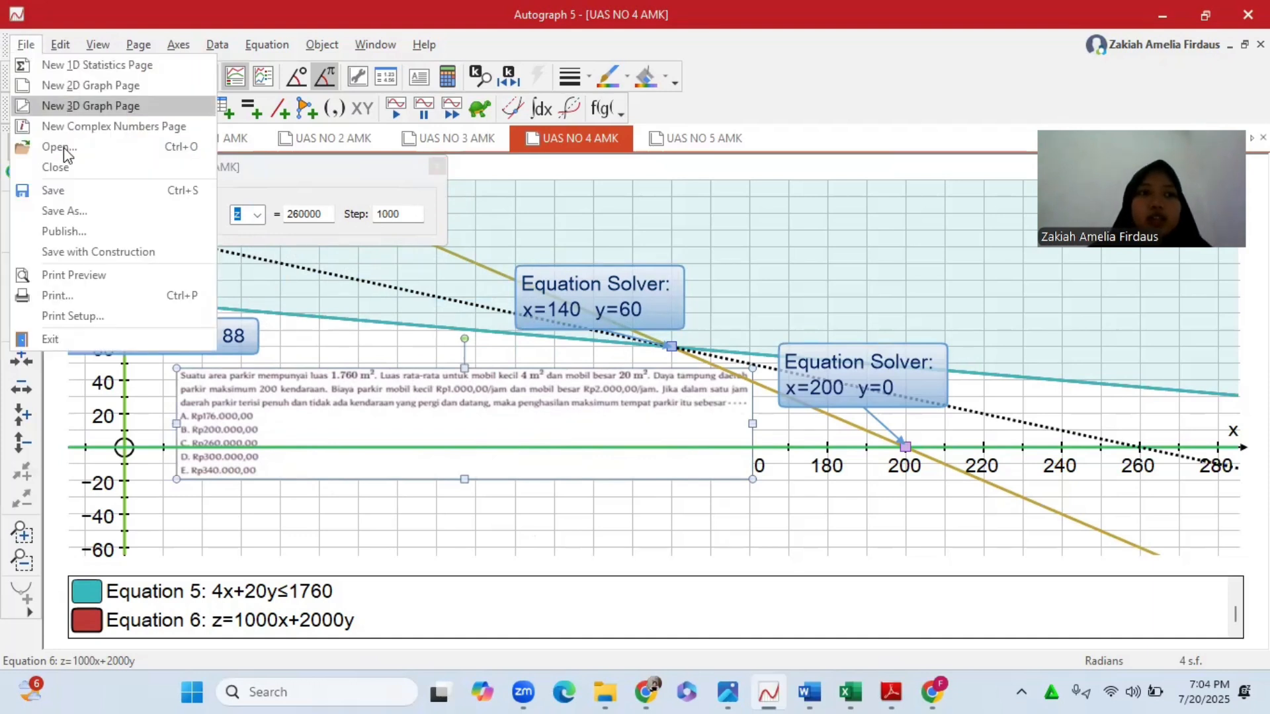
pyautogui.click(72, 191)
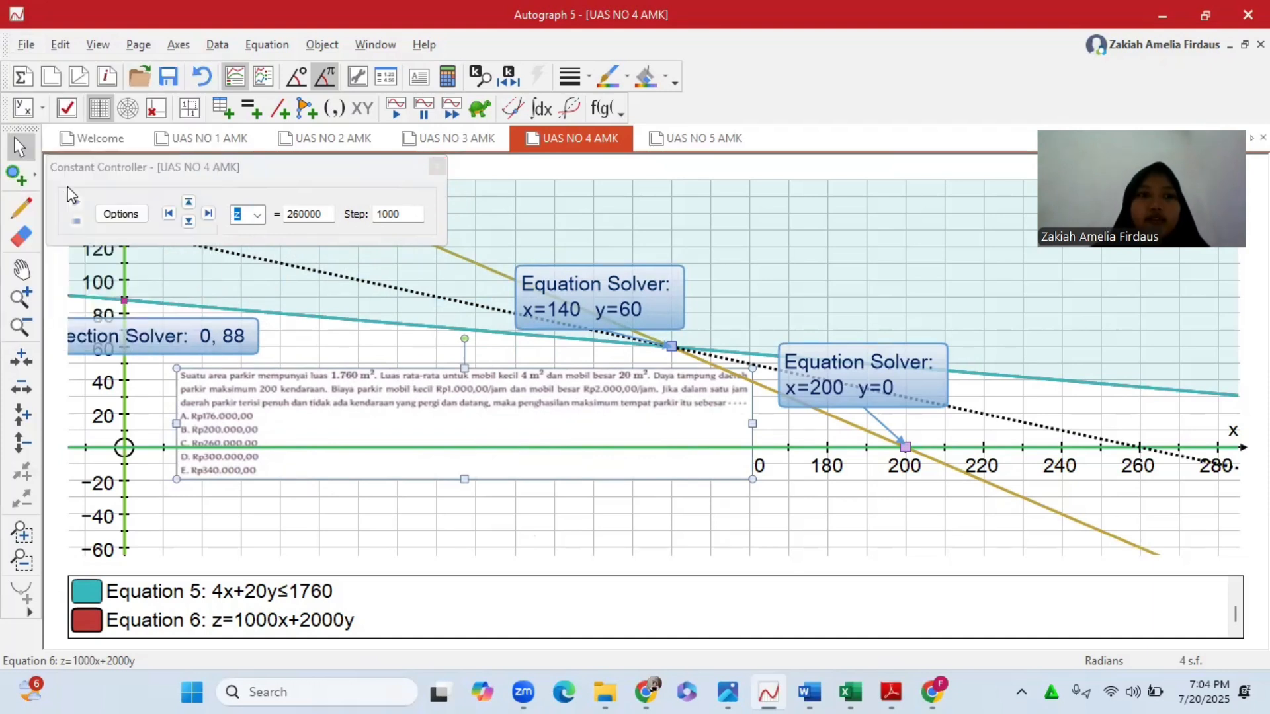
# - Switch to the UAS NO 5 AMK page and move its question image across the y-axis, mostly over the positive x side
pyautogui.click(684, 146)
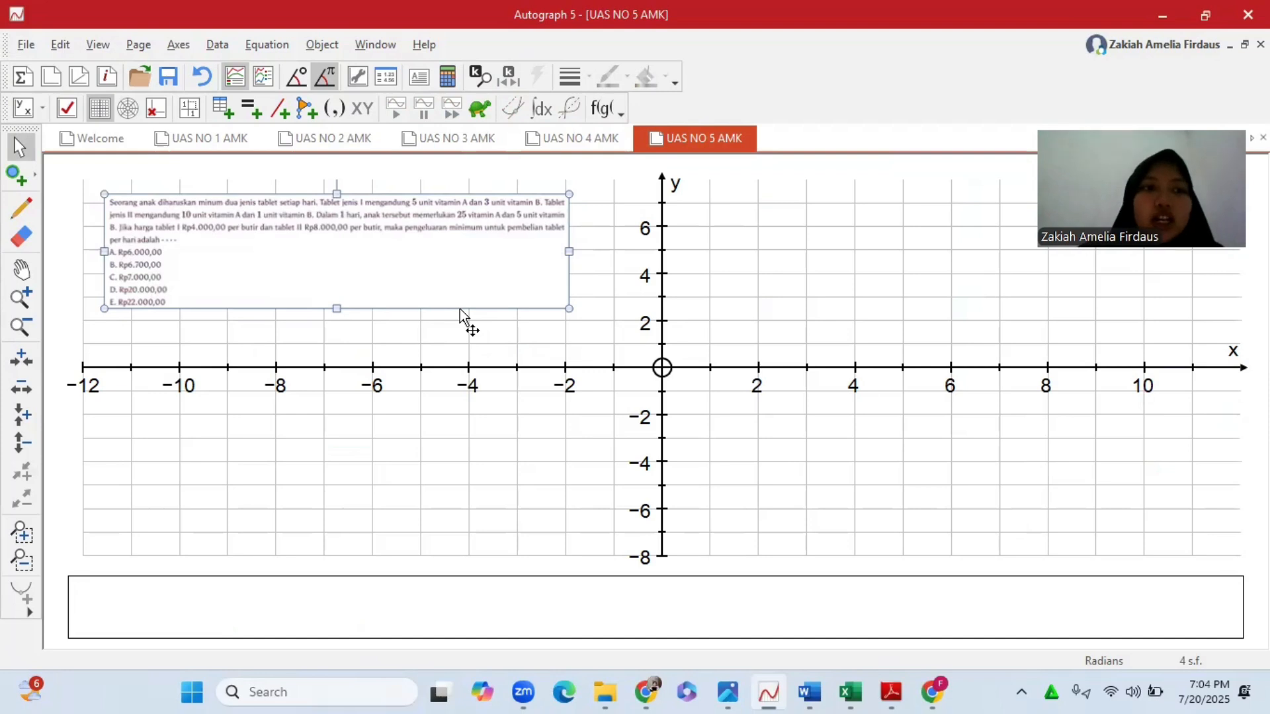
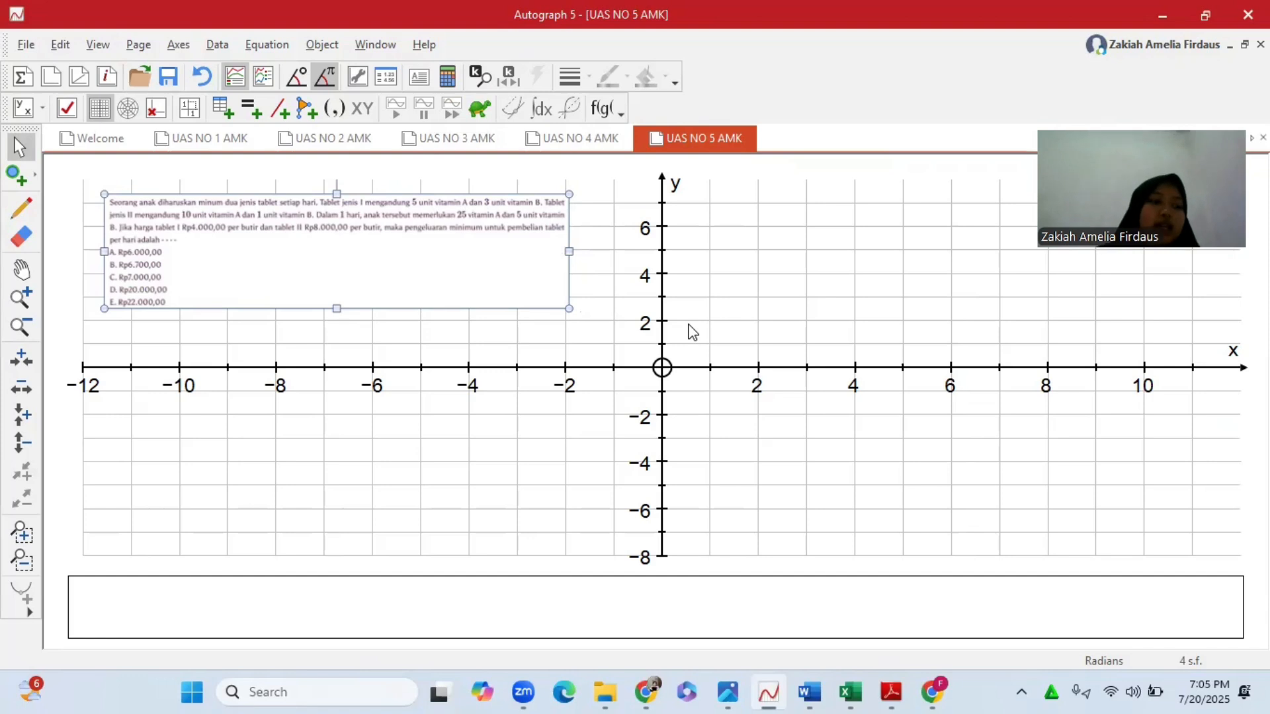
pyautogui.moveTo(349, 250); pyautogui.dragTo(704, 259)
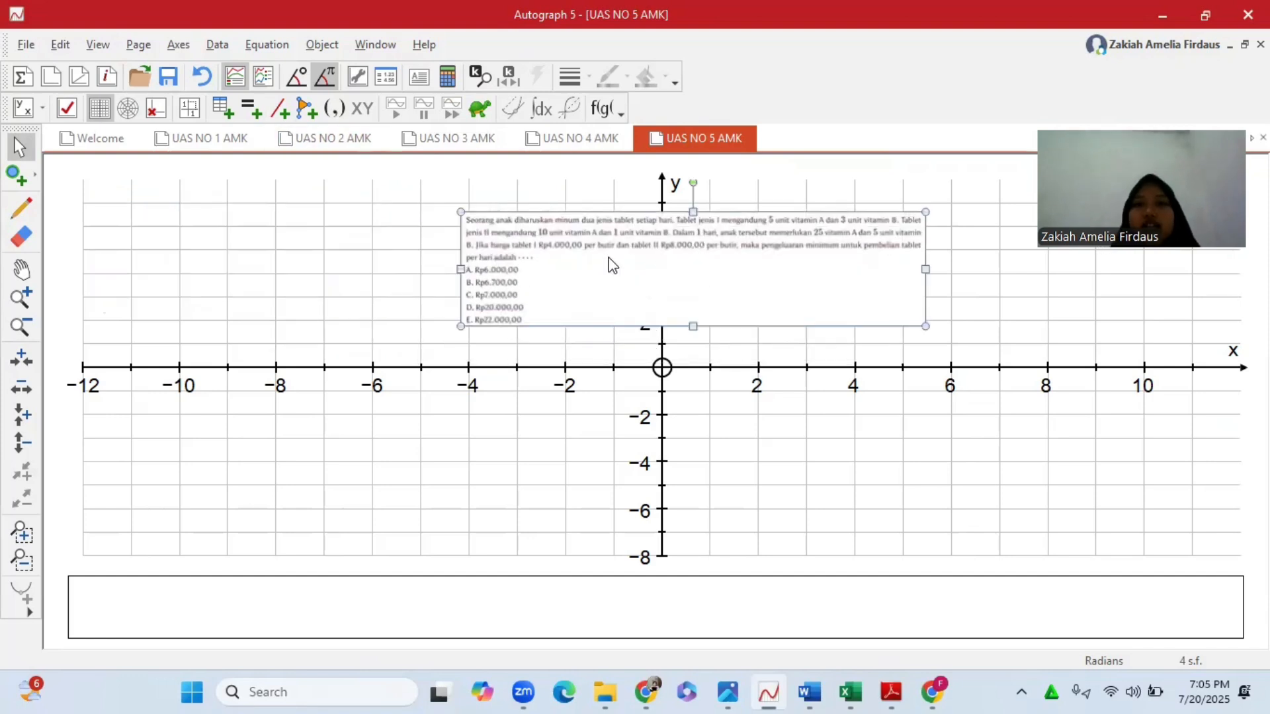
pyautogui.moveTo(609, 258); pyautogui.dragTo(733, 259)
# - Add the vitamin A constraint 5x+10y≥25 as a new equation
pyautogui.click(253, 108)
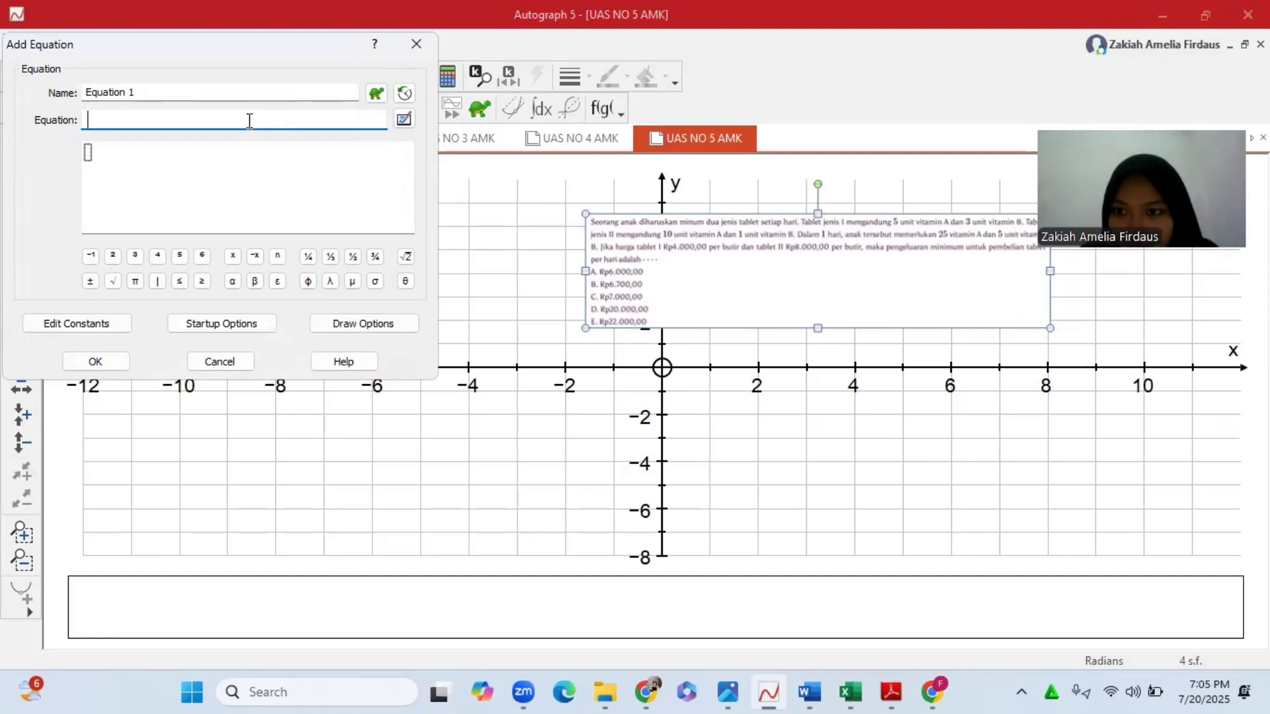
pyautogui.write('5x')
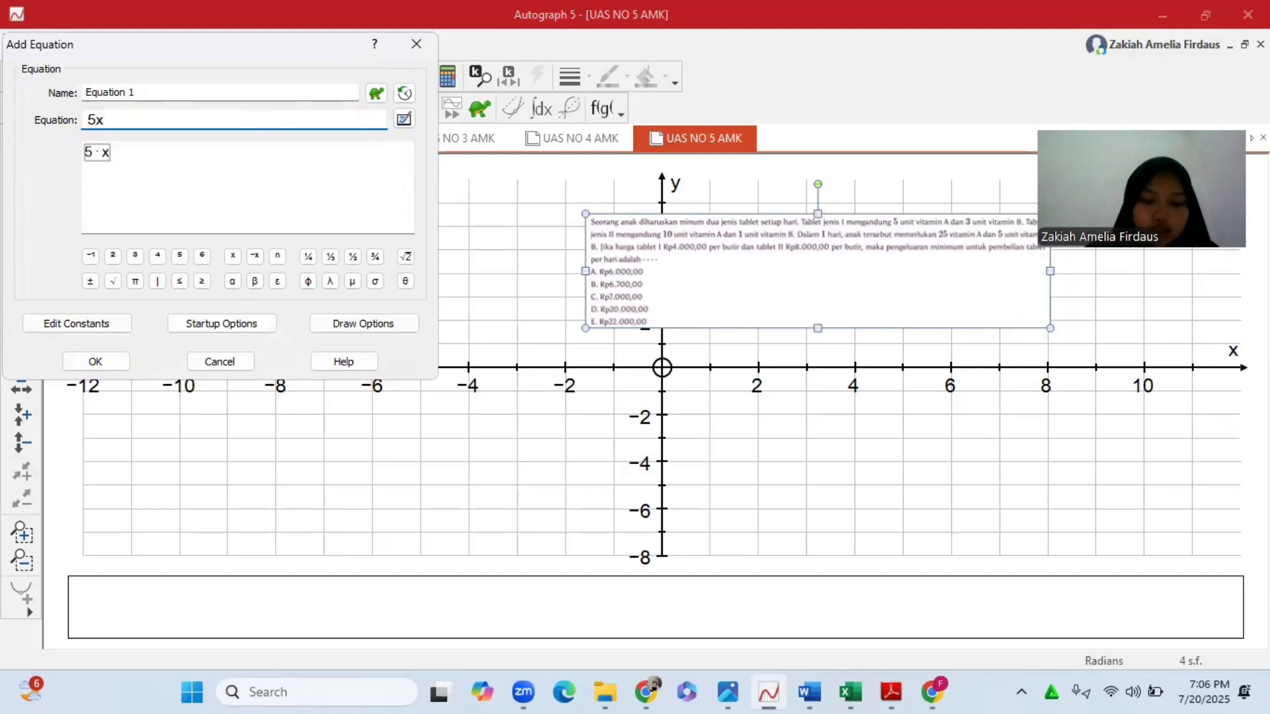
pyautogui.write('+10y')
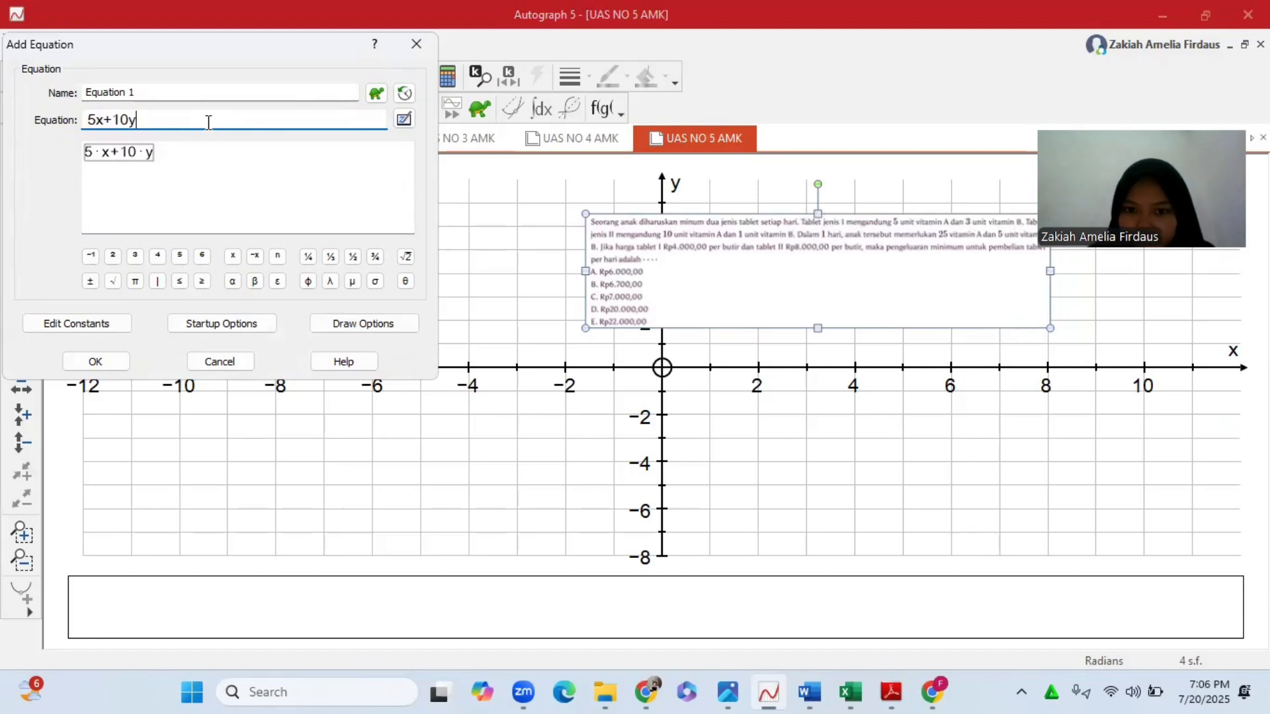
pyautogui.click(202, 282)
pyautogui.write('25')
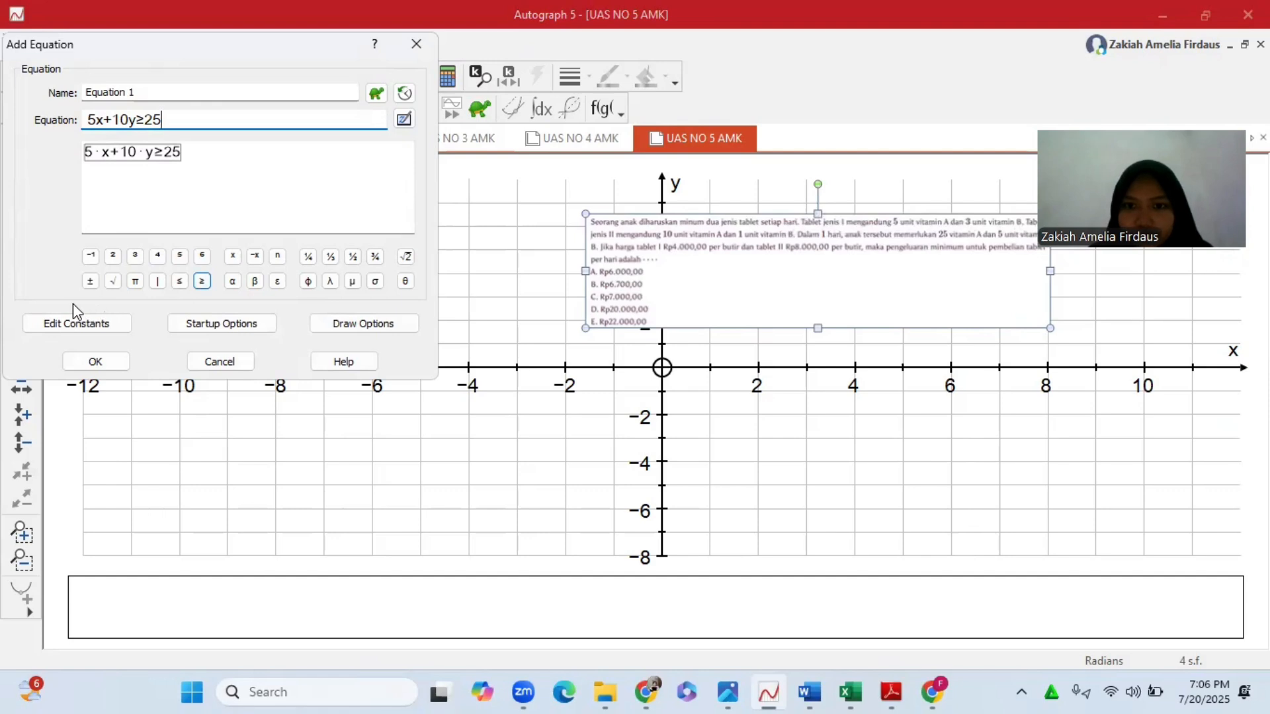
pyautogui.click(95, 361)
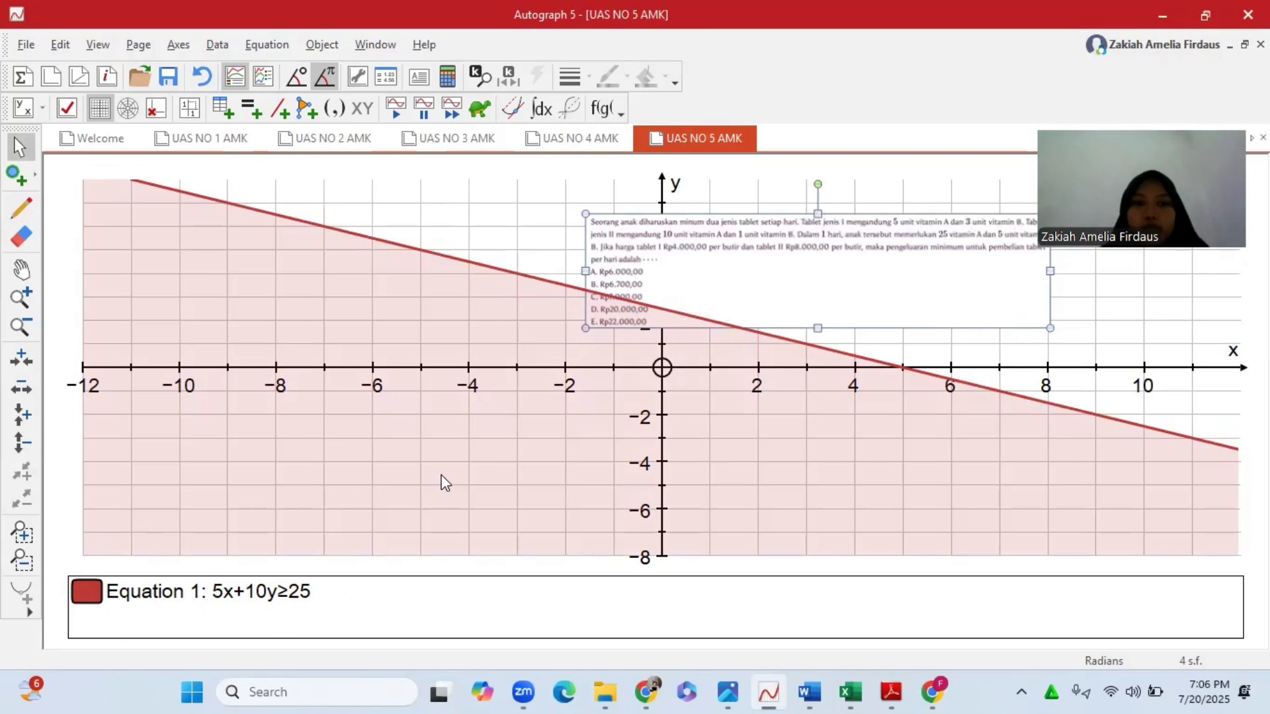
# - Add the vitamin B constraint 3x+y≥5 as a new equation
pyautogui.click(253, 108)
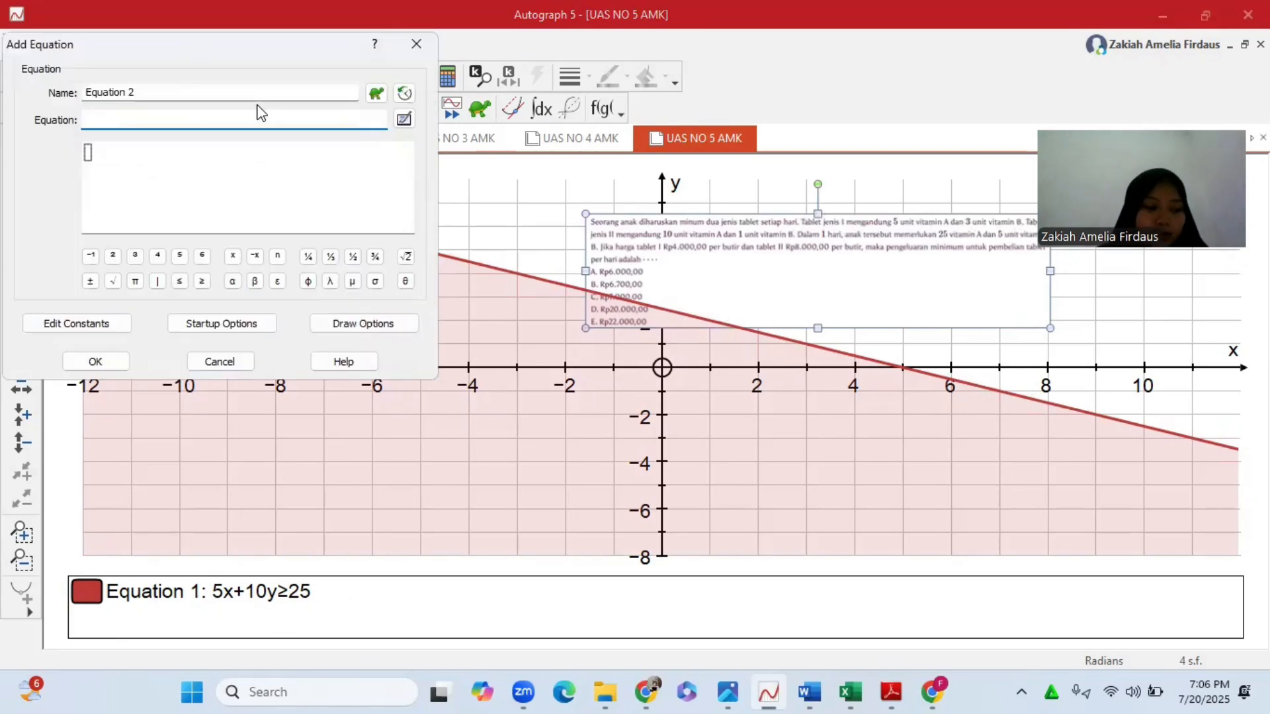
pyautogui.write('3x+5')
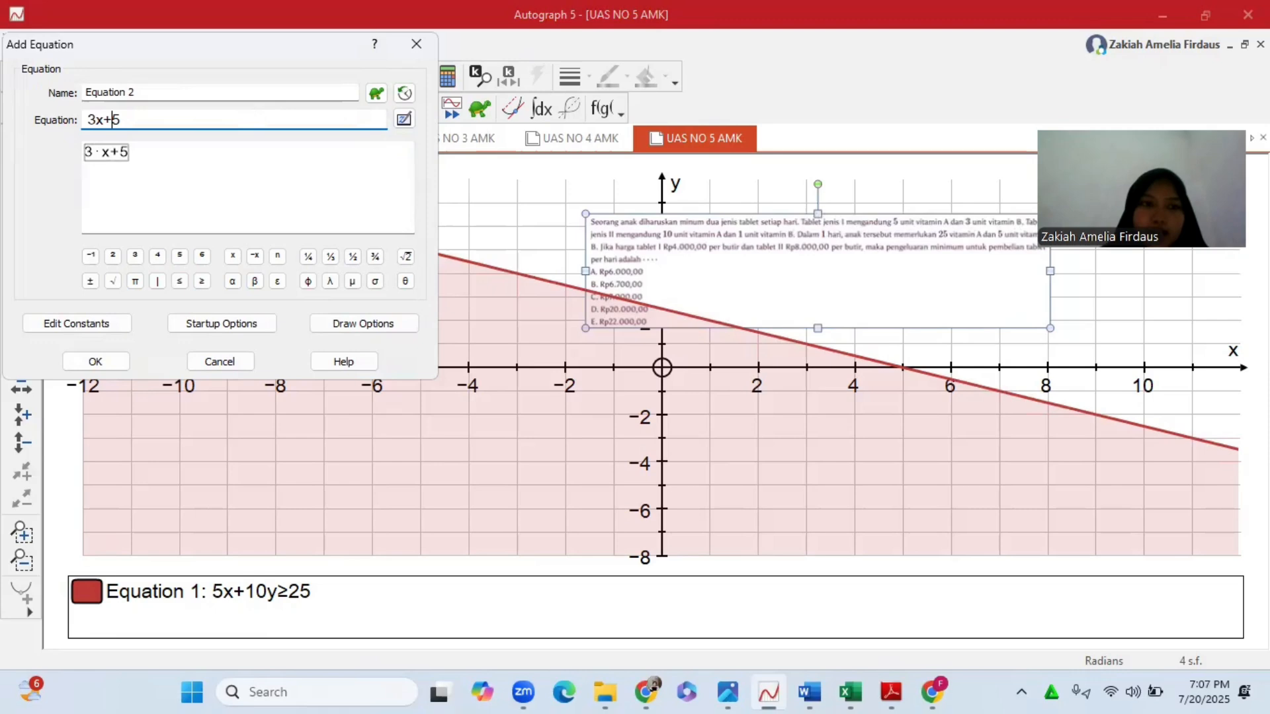
pyautogui.press('Delete')
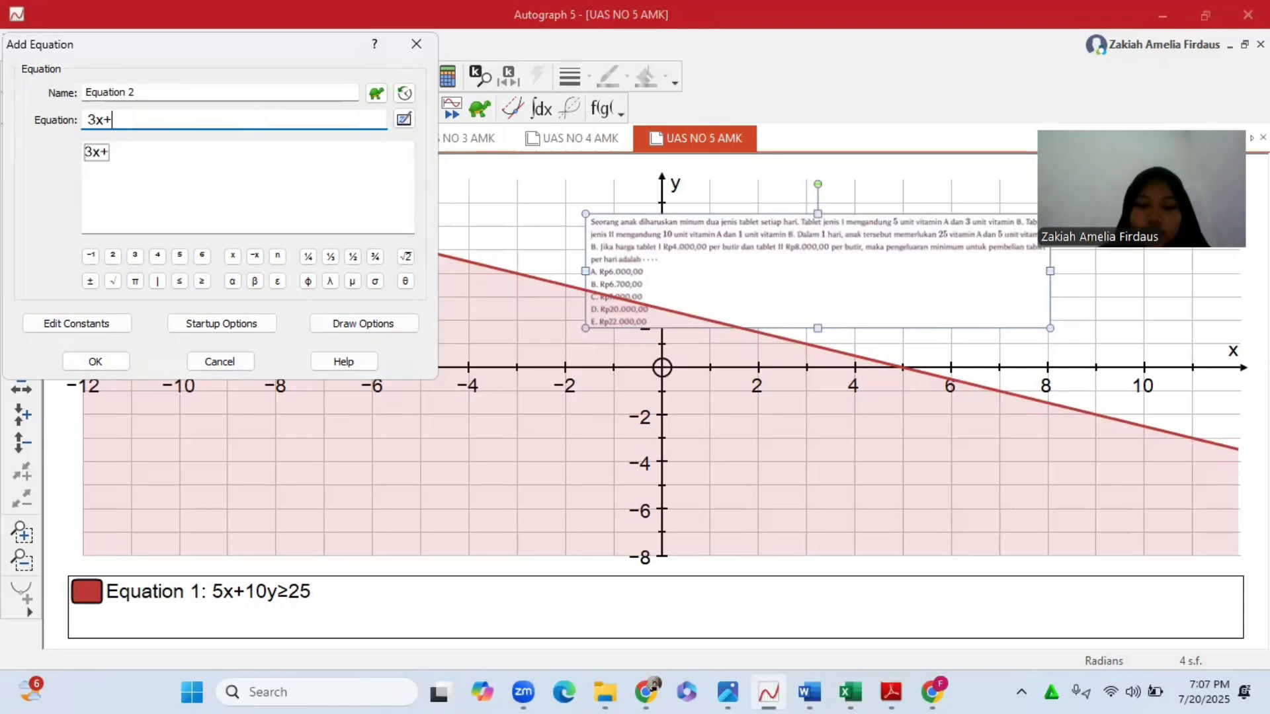
pyautogui.write('y')
pyautogui.click(202, 281)
pyautogui.write('5')
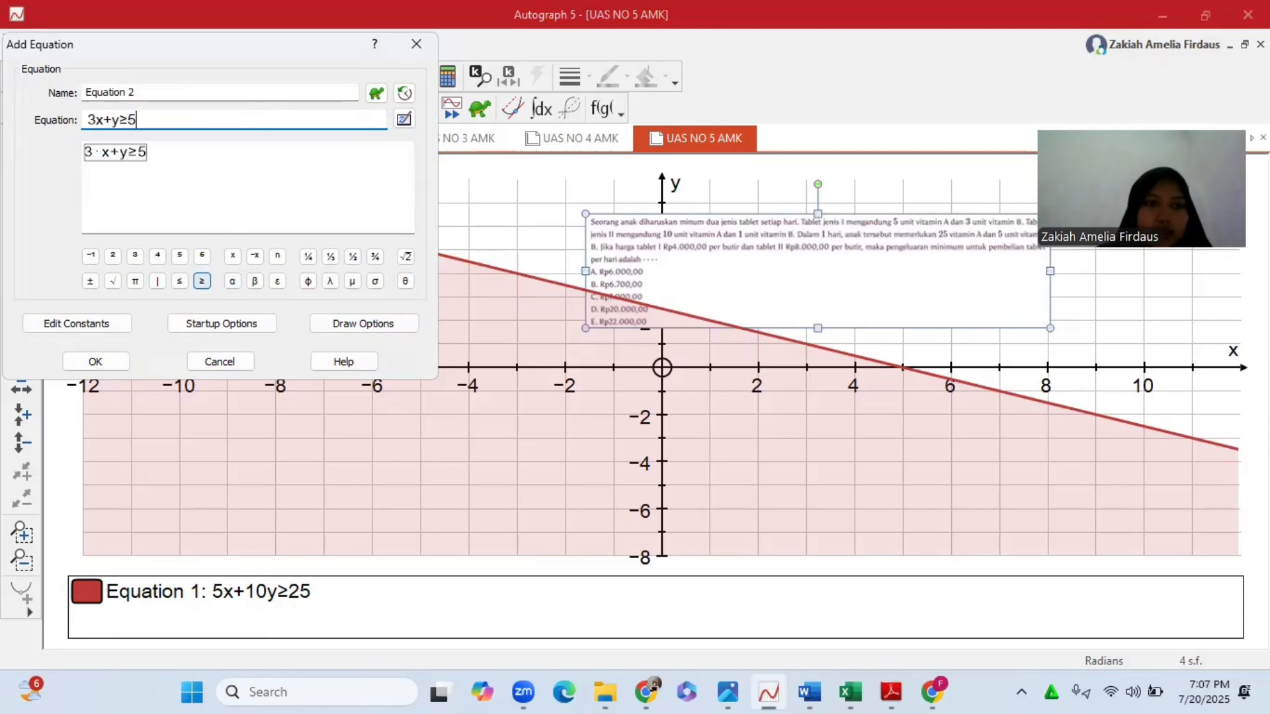
pyautogui.click(119, 362)
# - Add the non-negativity constraint x≥0 as a new equation
pyautogui.click(22, 269)
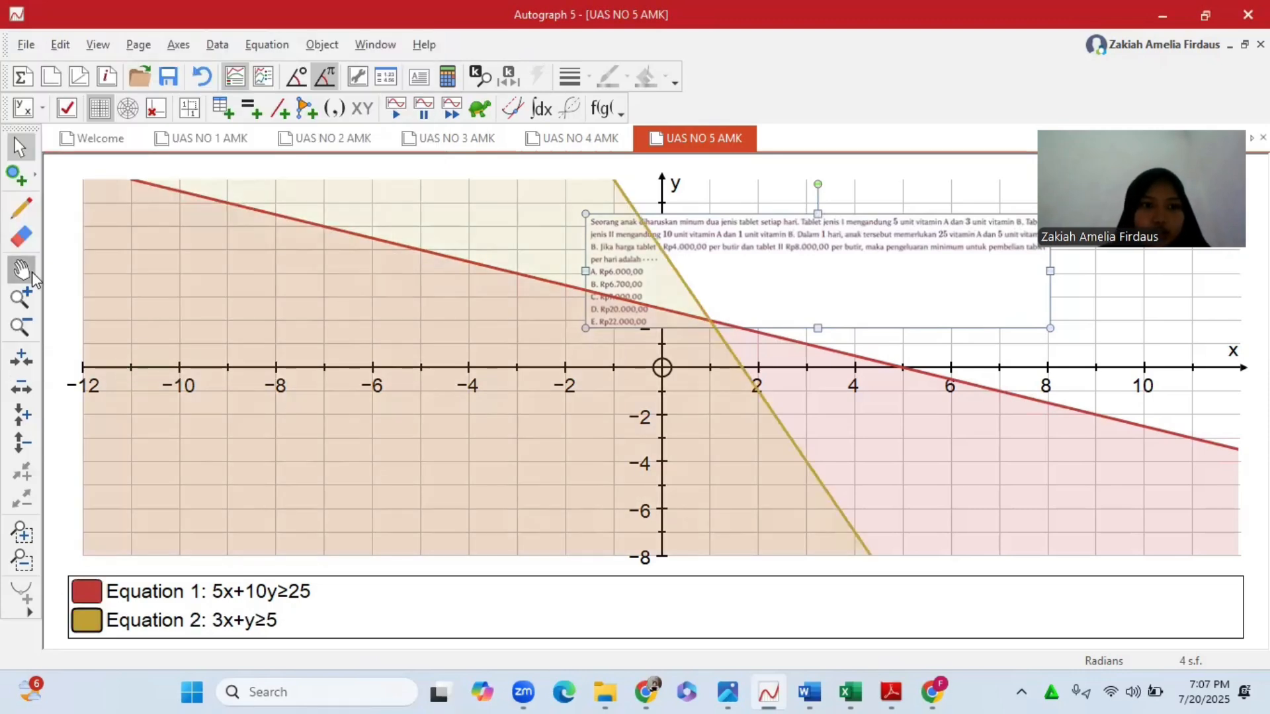
pyautogui.moveTo(319, 355); pyautogui.dragTo(238, 389)
pyautogui.click(22, 149)
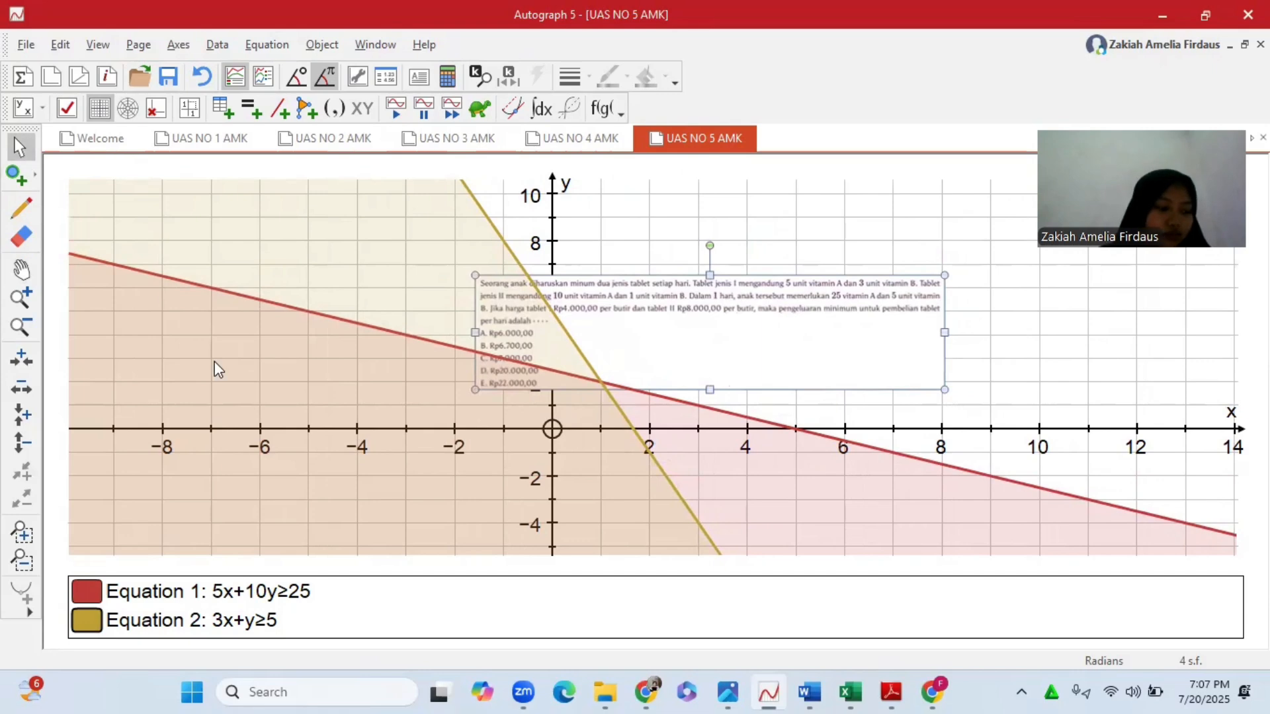
pyautogui.click(223, 108)
pyautogui.click(383, 41)
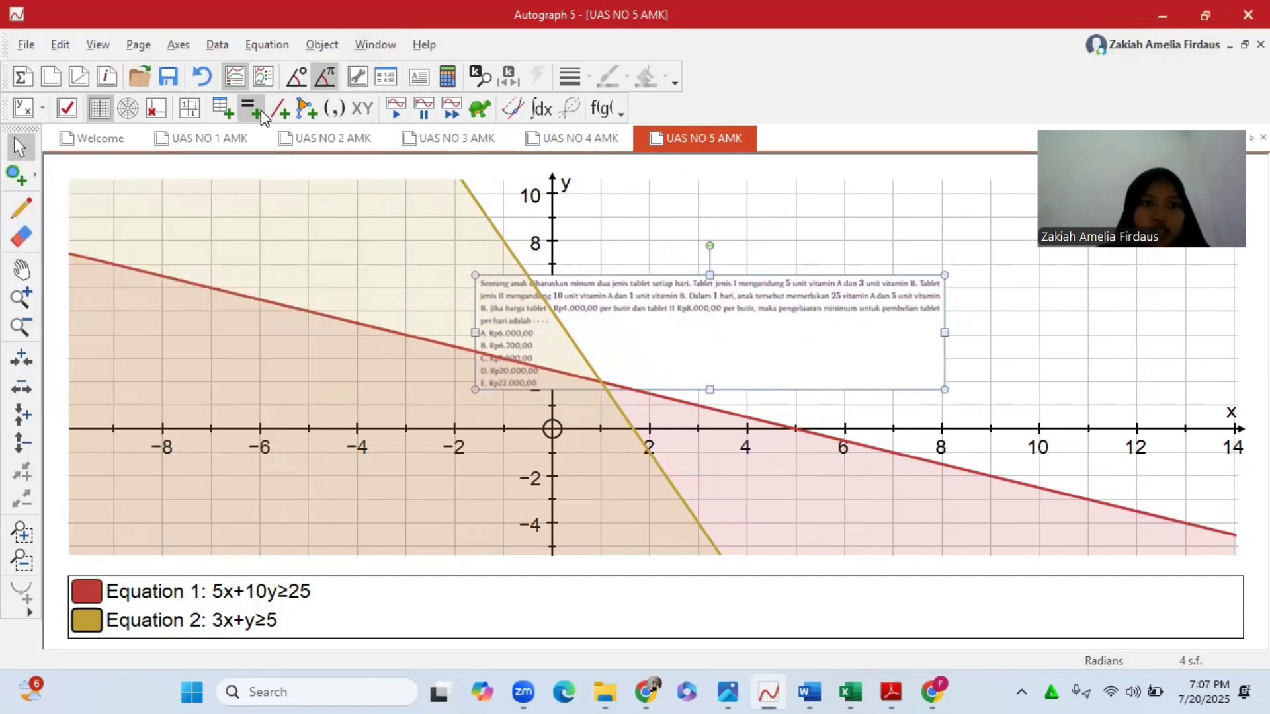
pyautogui.click(260, 110)
pyautogui.write('x')
pyautogui.click(202, 281)
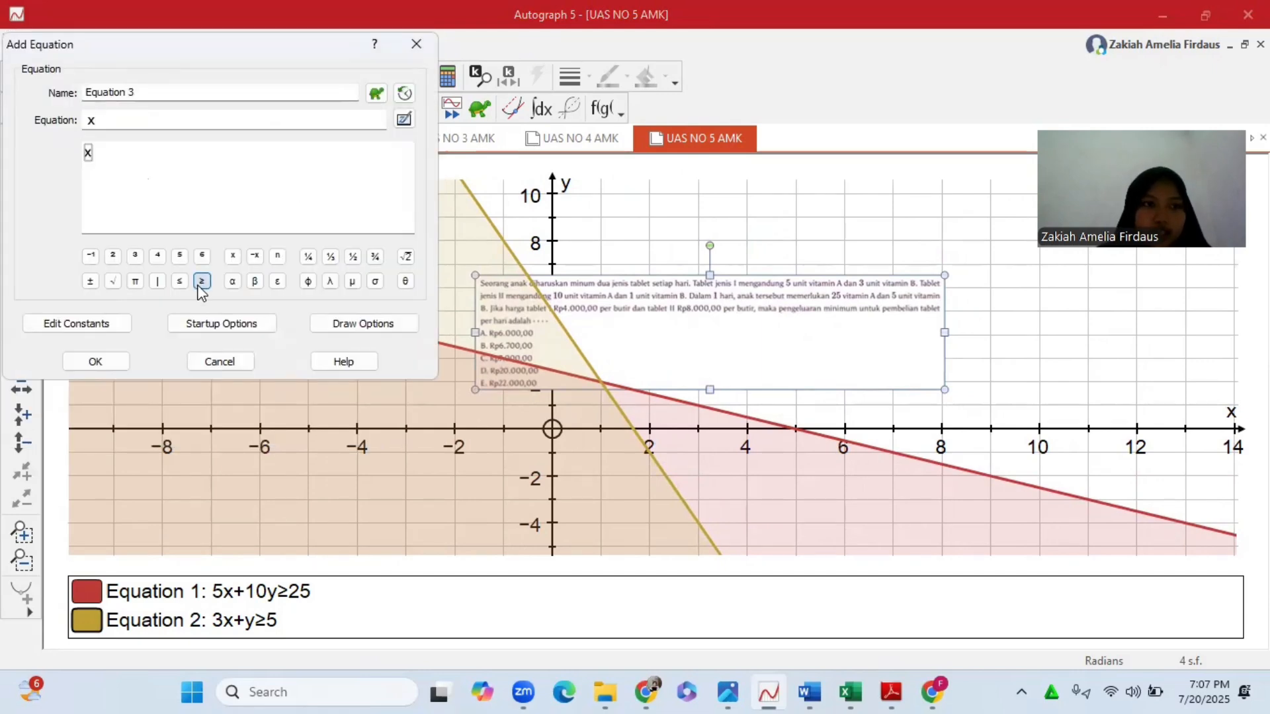
pyautogui.write('0')
pyautogui.click(95, 361)
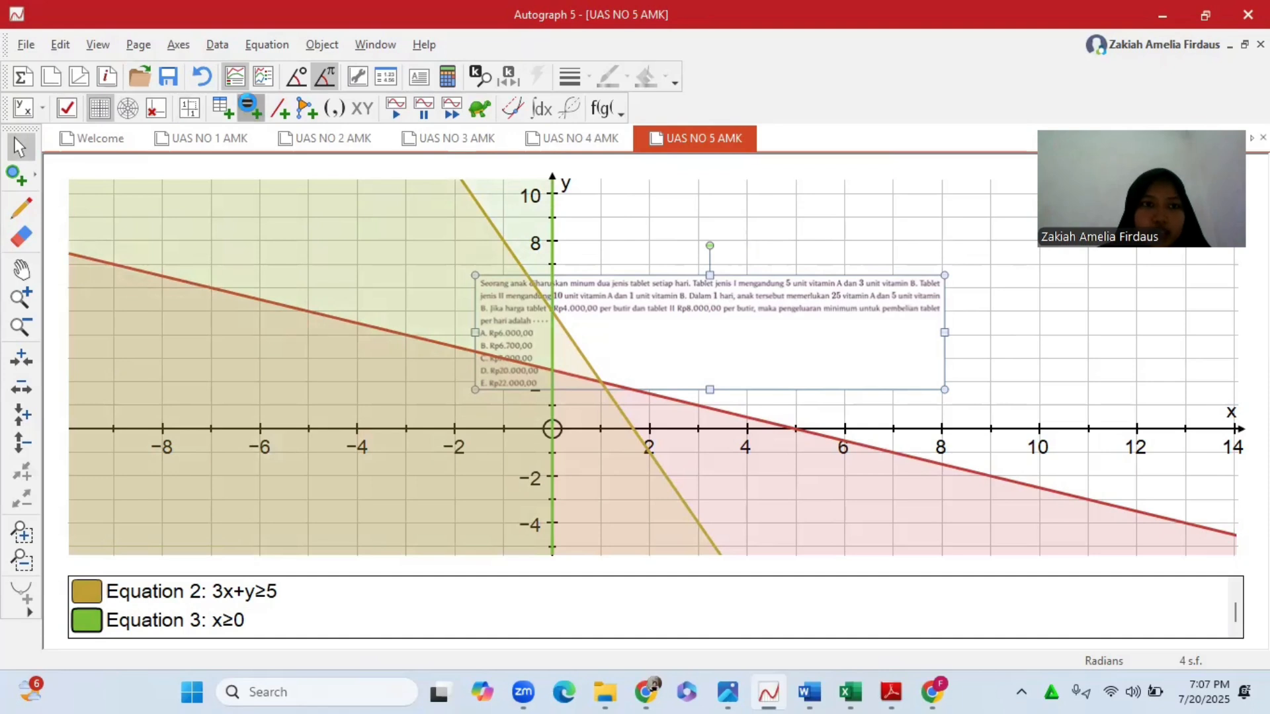
# - Add the non-negativity constraint y≥0 as a new equation
pyautogui.click(250, 106)
pyautogui.write('y')
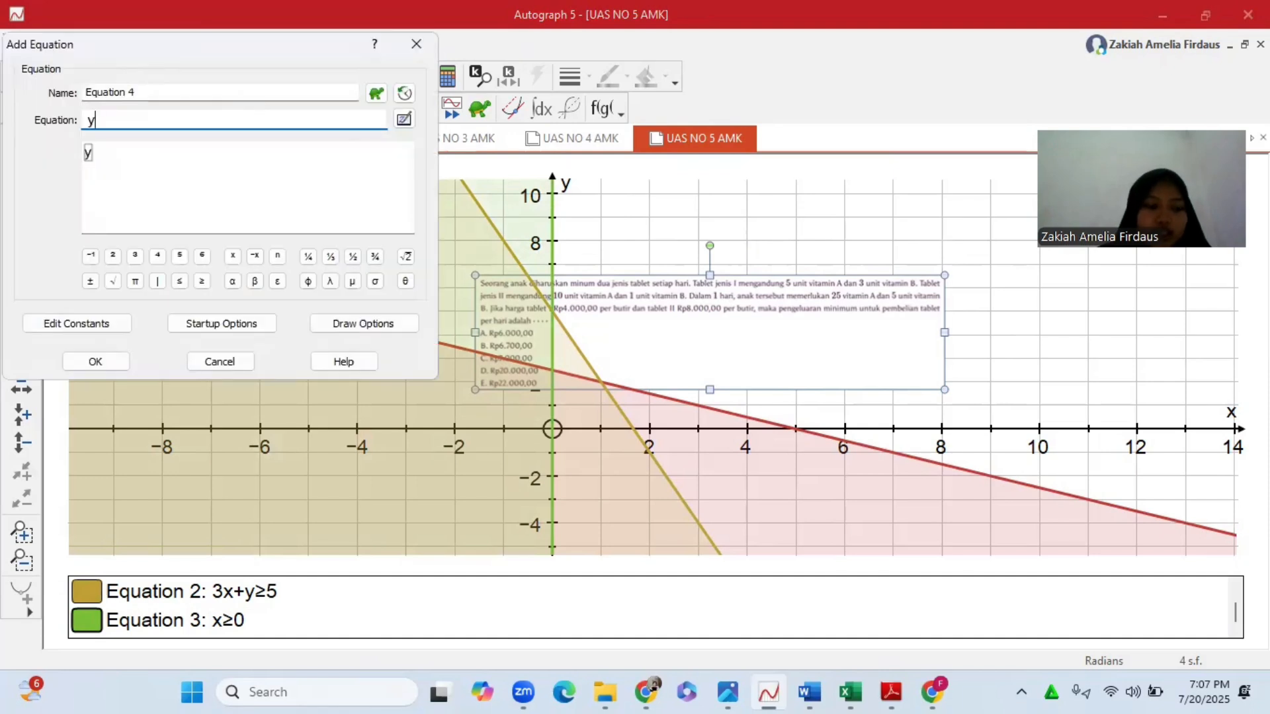
pyautogui.click(202, 281)
pyautogui.write('0')
pyautogui.click(96, 362)
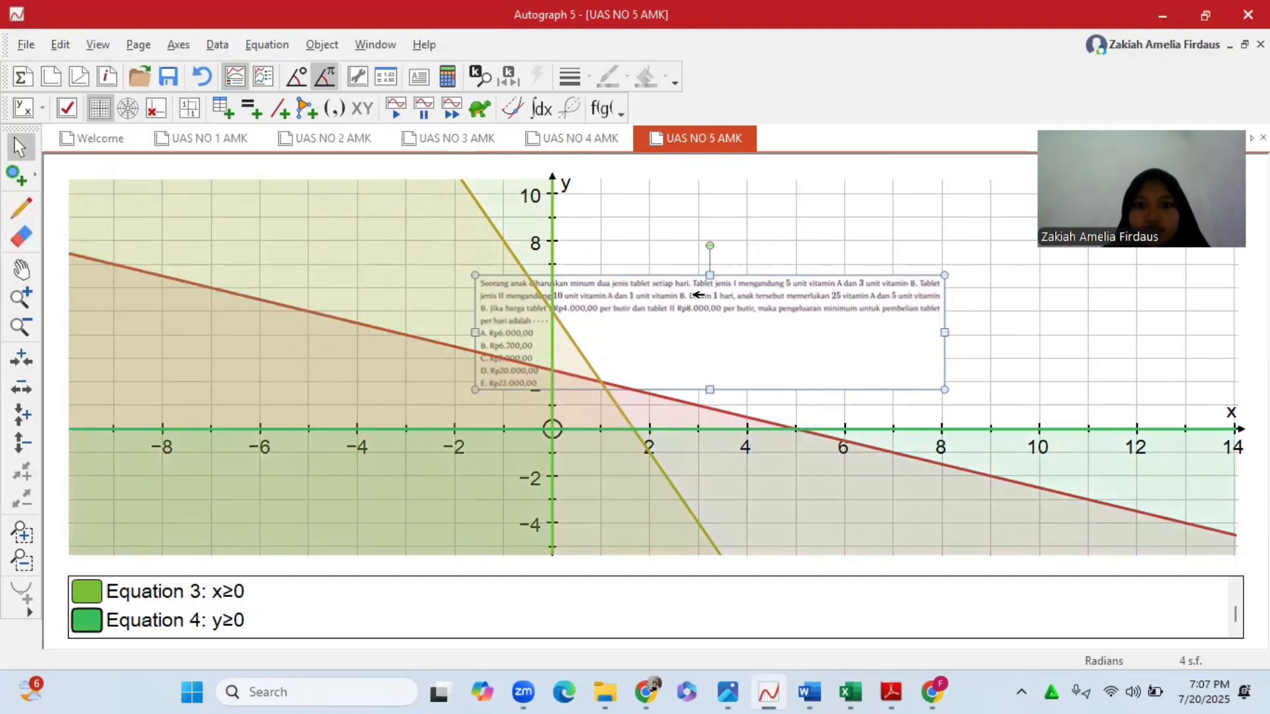
# - Move the question image into the graph's second quadrant, left of the y-axis, and shrink it slightly
pyautogui.moveTo(698, 295); pyautogui.dragTo(327, 216)
pyautogui.click(21, 270)
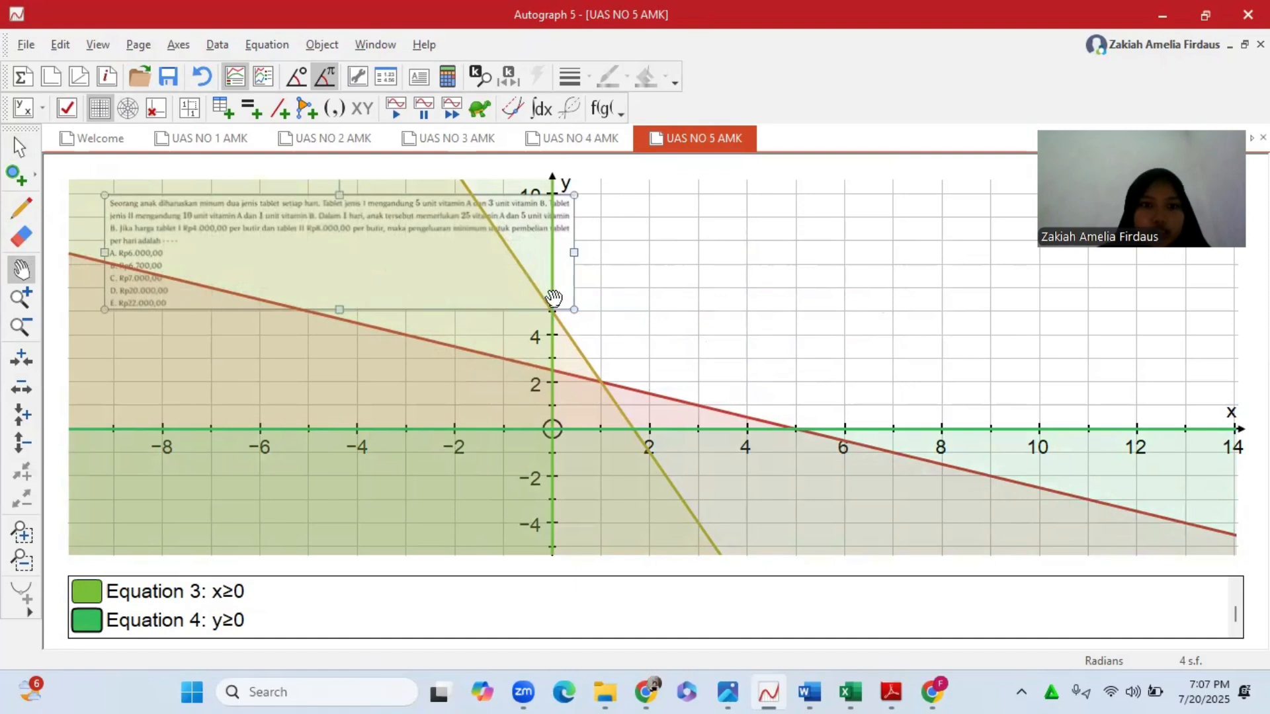
pyautogui.moveTo(554, 297); pyautogui.dragTo(560, 272)
pyautogui.click(20, 146)
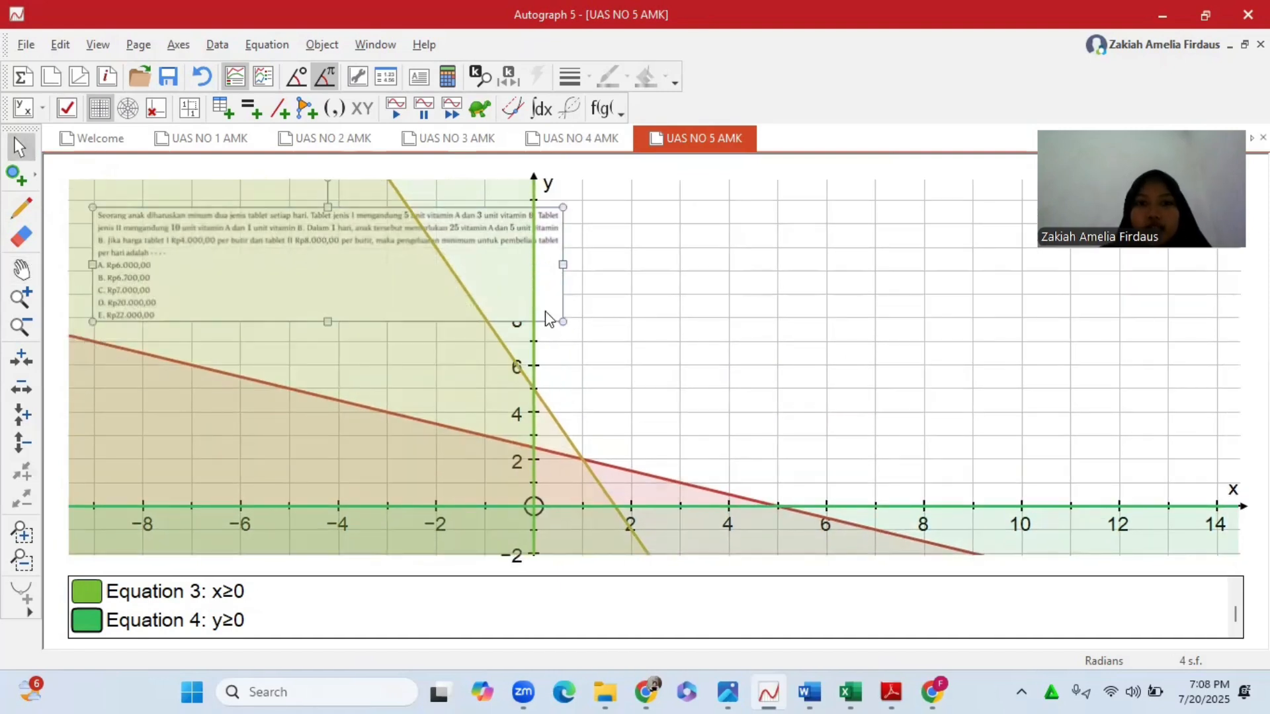
pyautogui.moveTo(547, 313); pyautogui.dragTo(521, 311)
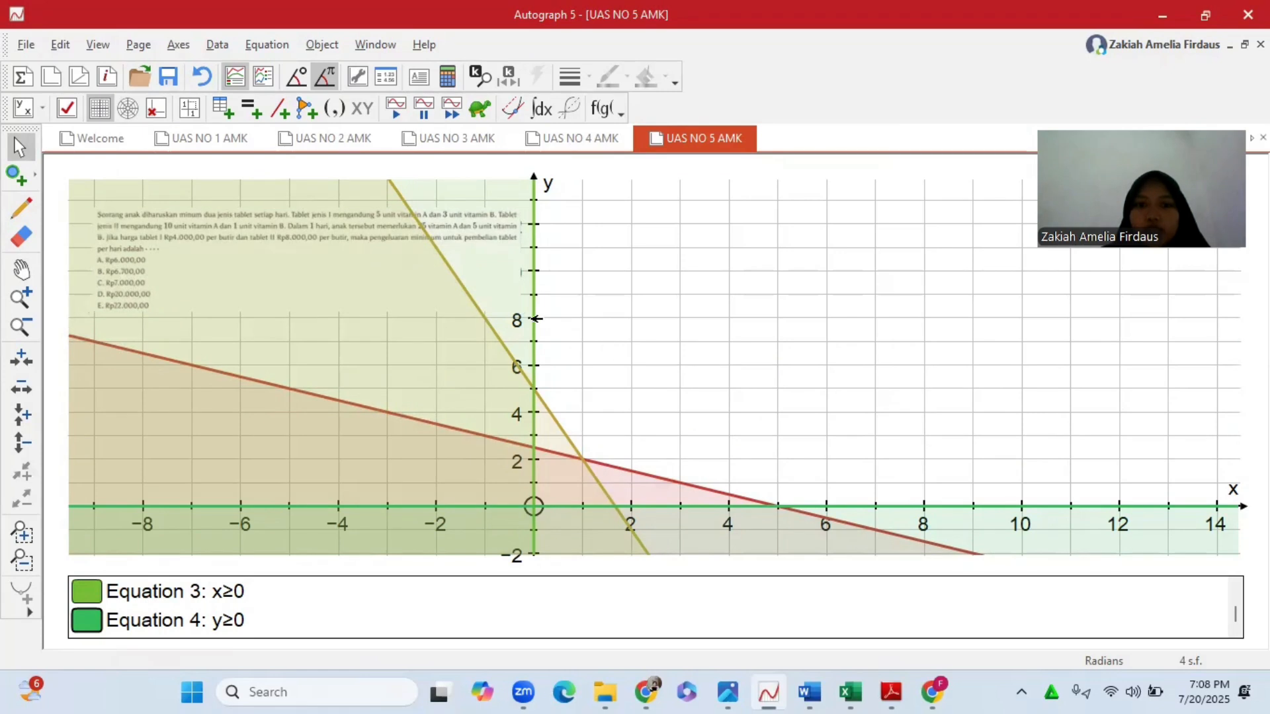
# - Mark the intersection point of the 3x+y≥5 boundary line with the x≥0 boundary on the y-axis
pyautogui.click(548, 402)
pyautogui.rightClick(548, 402)
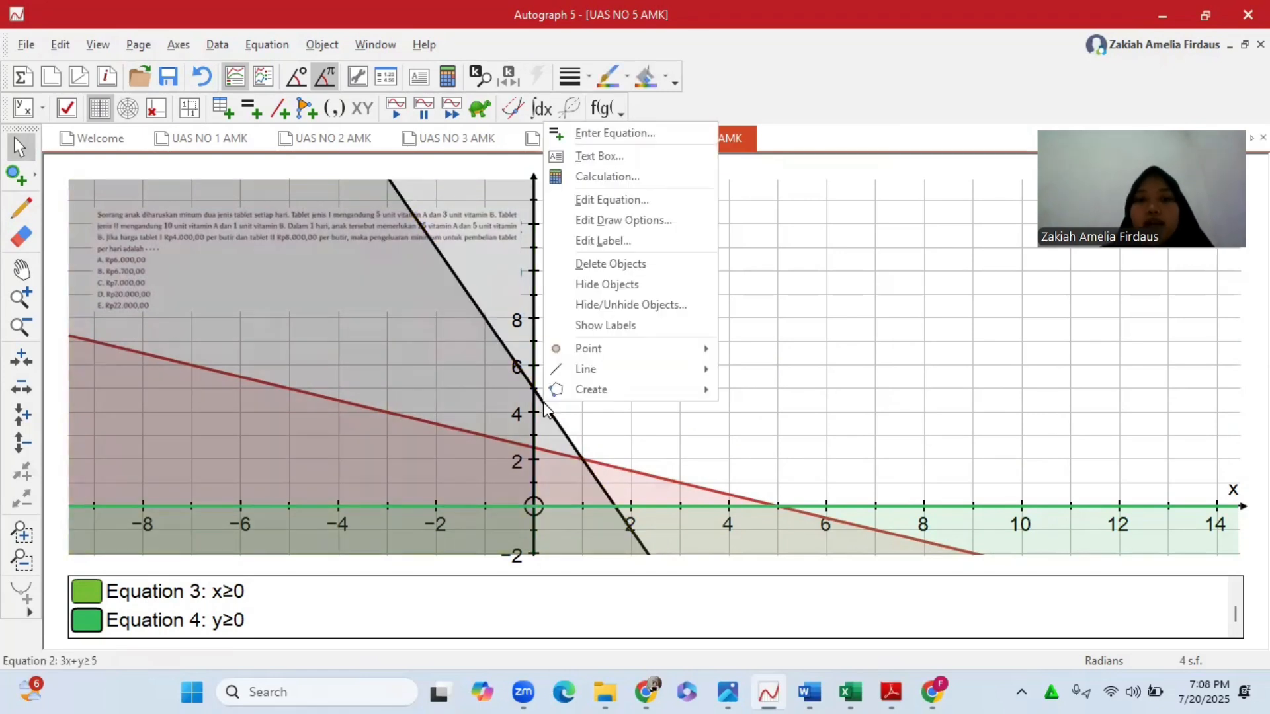
pyautogui.moveTo(636, 347)
pyautogui.click(771, 351)
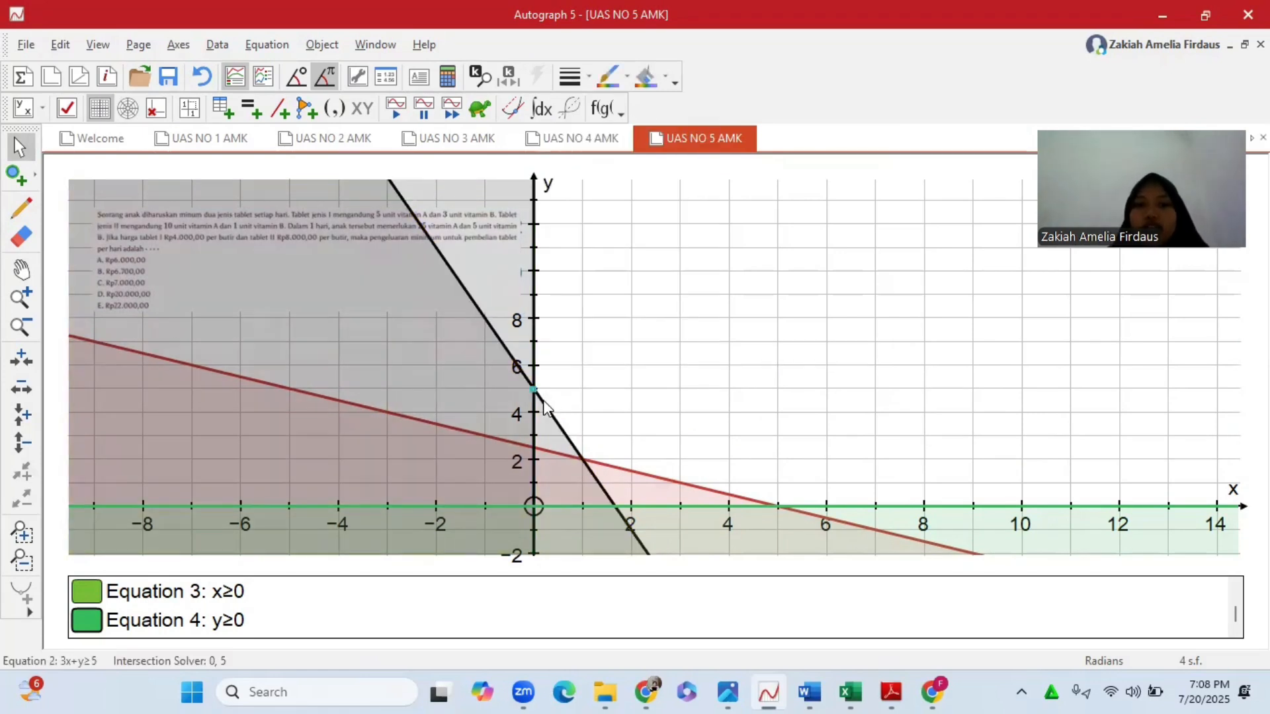
# - Add a text box showing the coordinates of the y-axis intersection point and place it just above the point
pyautogui.rightClick(535, 389)
pyautogui.click(560, 416)
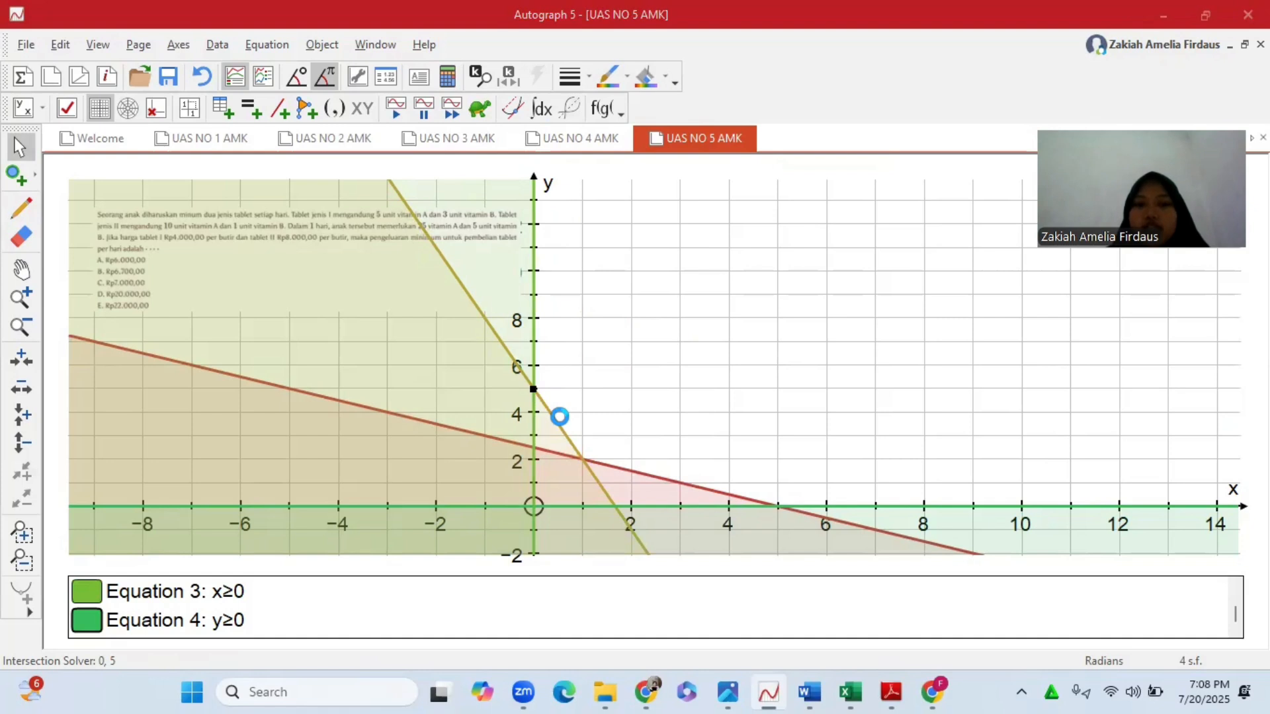
pyautogui.click(47, 445)
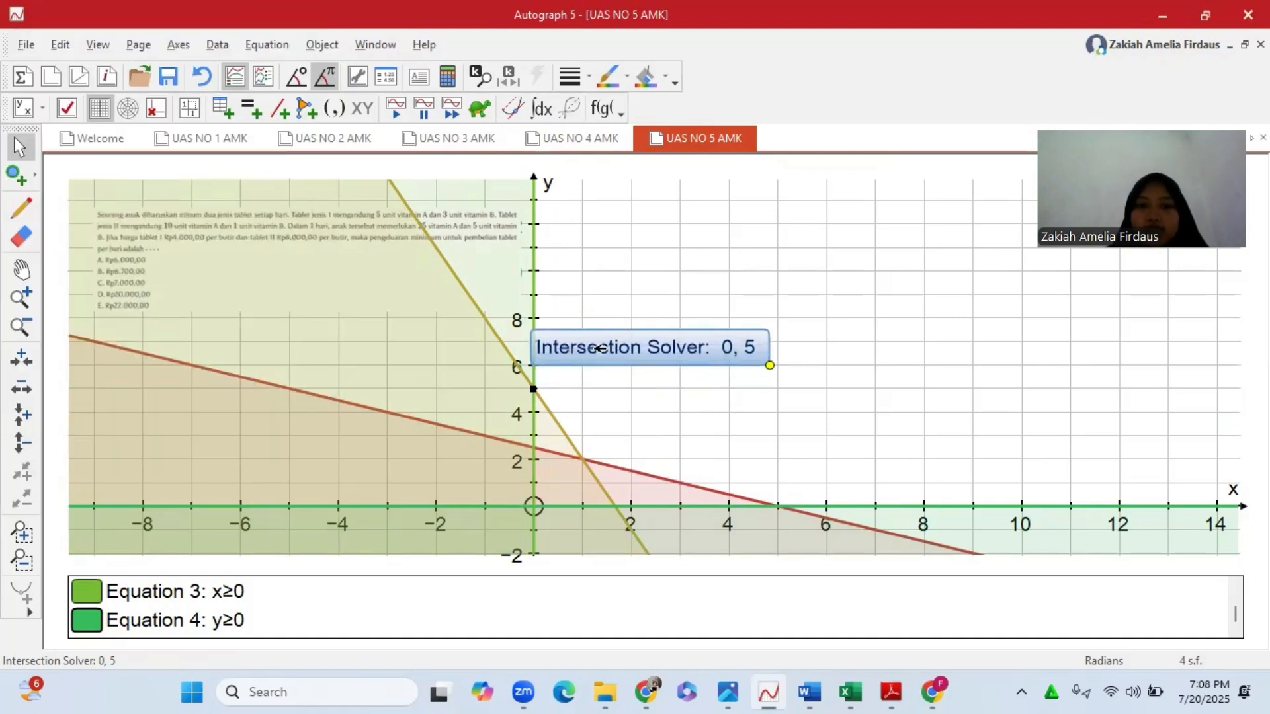
pyautogui.moveTo(765, 363); pyautogui.dragTo(743, 343)
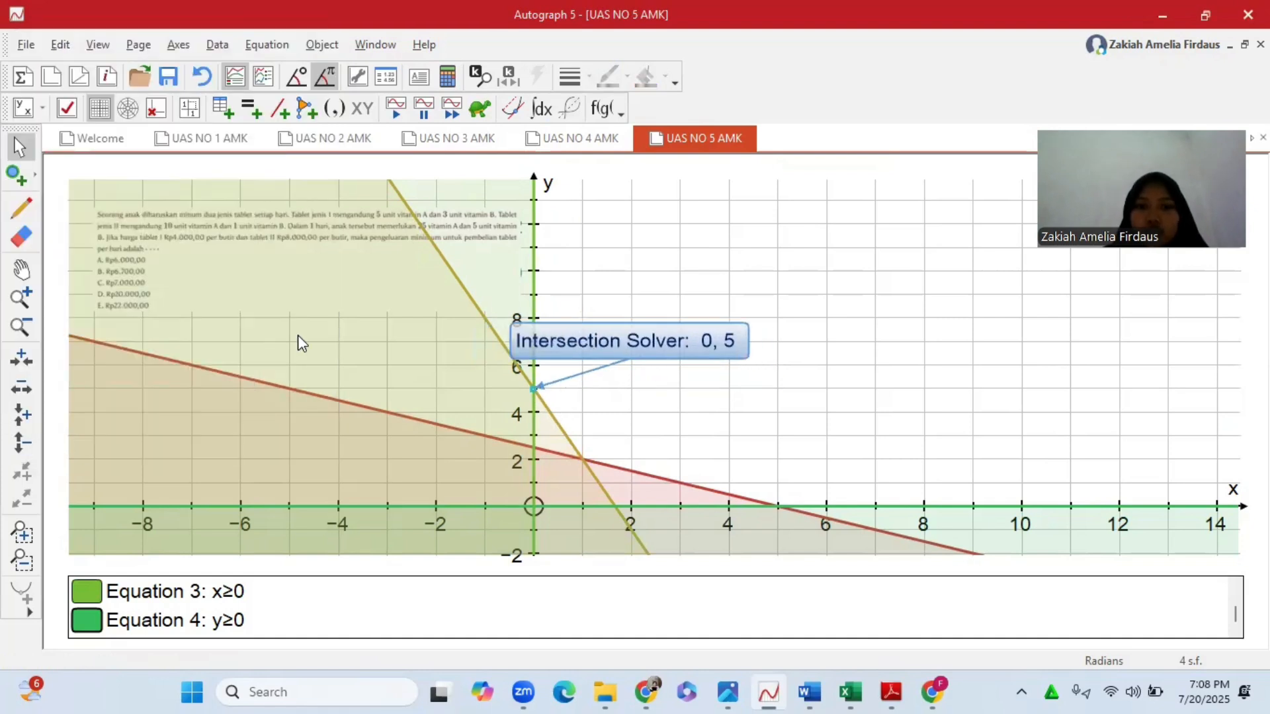
# - Create the intersection point of the two sloping boundary lines of Equations 1 and 2
pyautogui.click(578, 457)
pyautogui.rightClick(633, 467)
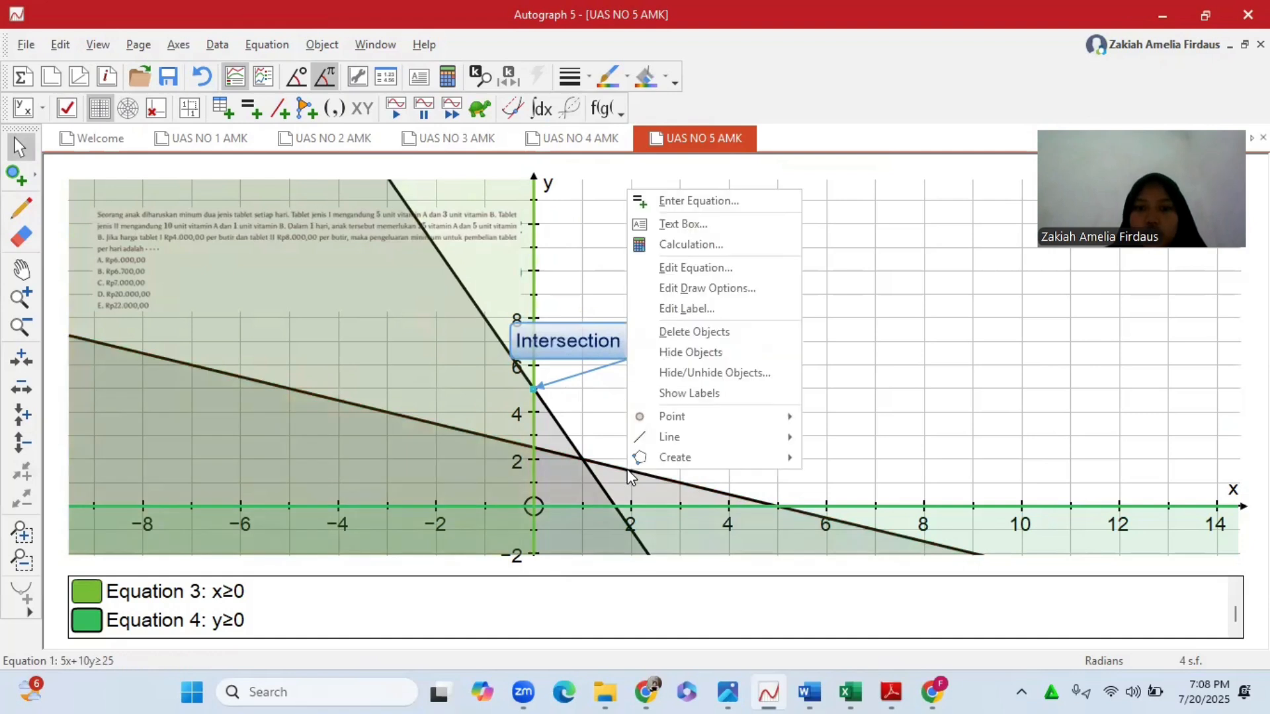
pyautogui.moveTo(667, 419)
pyautogui.click(835, 419)
pyautogui.click(648, 466)
# - Add a detailed coordinate text box to the intersection point of the two sloping lines, with its callout pointer placed on that point
pyautogui.click(582, 459)
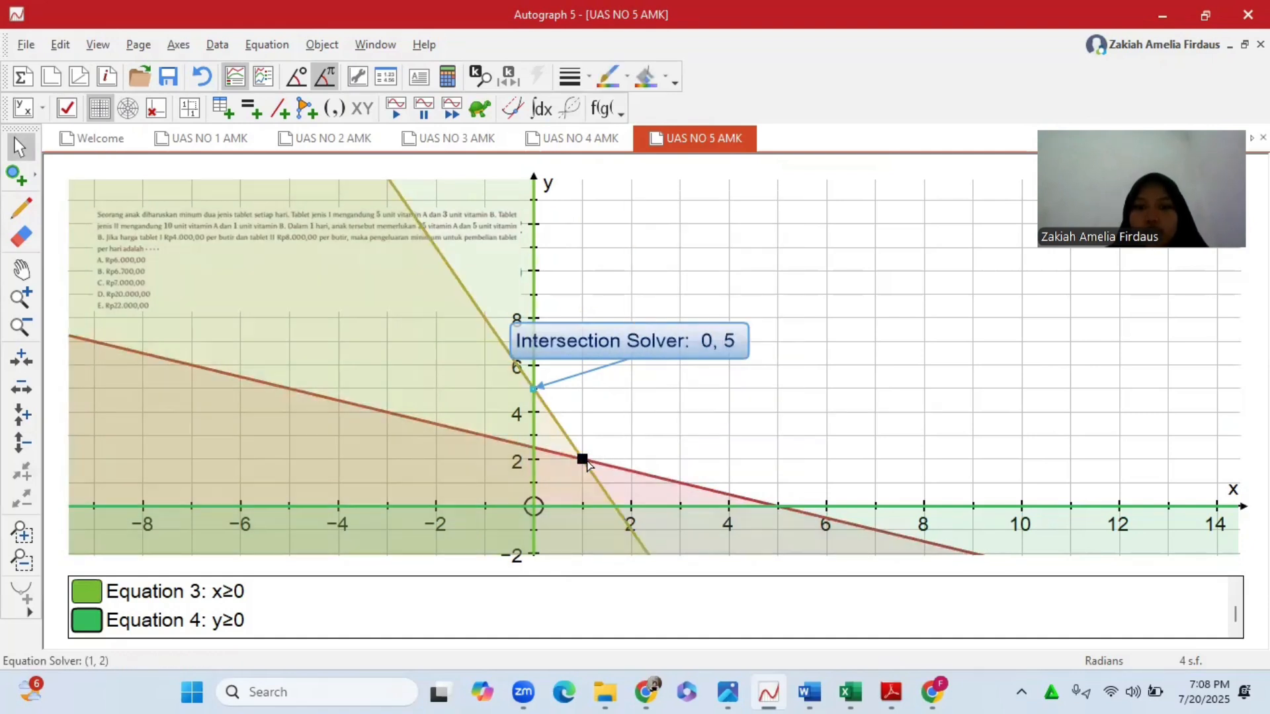
pyautogui.rightClick(582, 460)
pyautogui.click(625, 496)
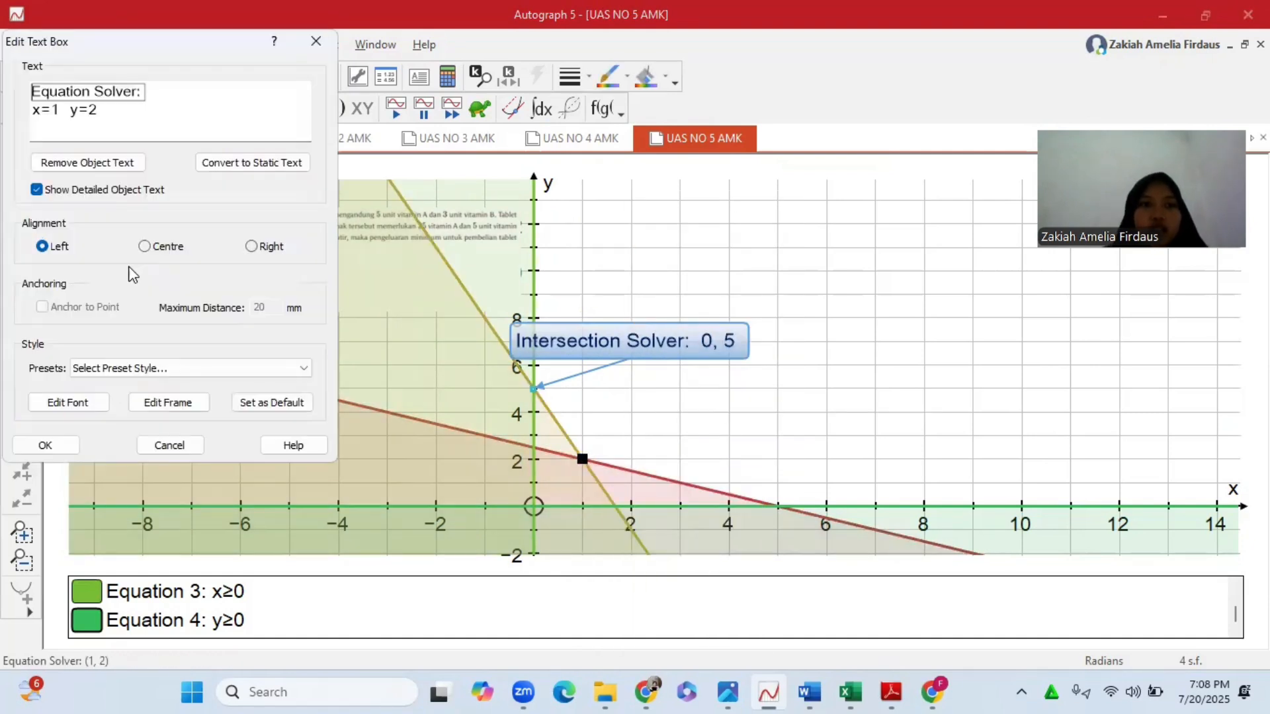
pyautogui.click(44, 445)
pyautogui.moveTo(676, 397); pyautogui.dragTo(675, 434)
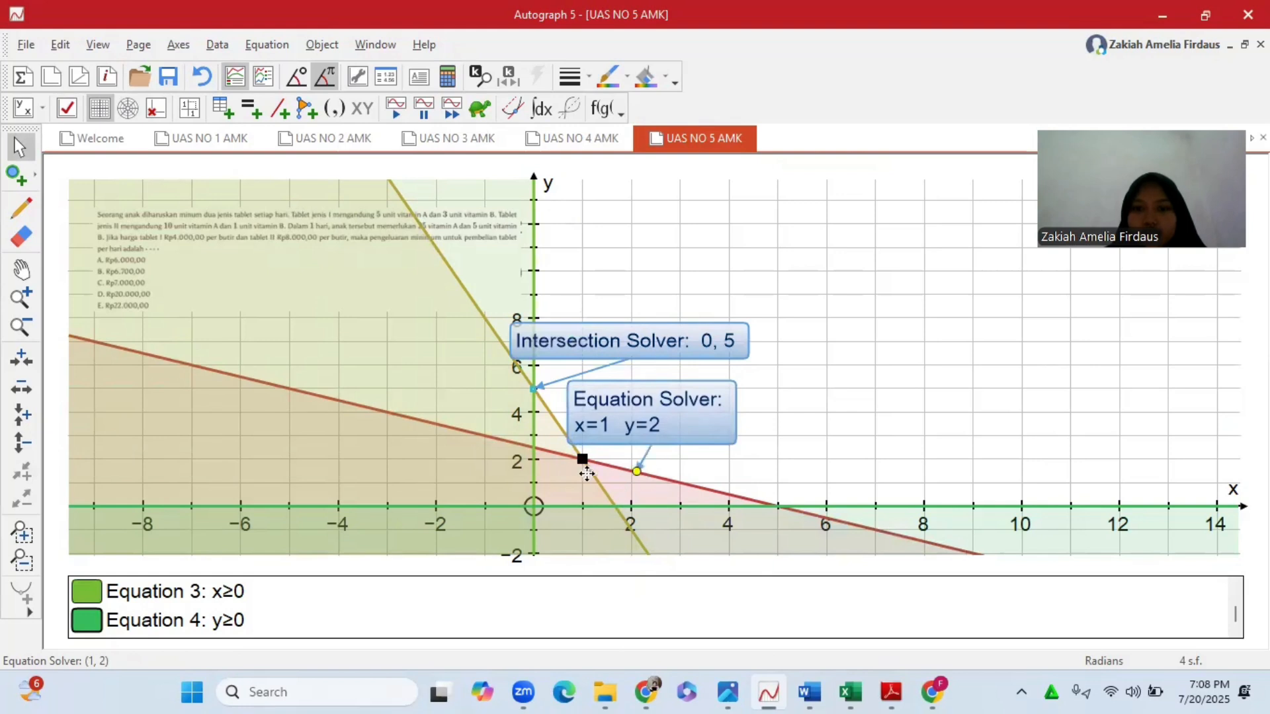
pyautogui.click(806, 435)
# - Create the intersection point of the Equation 1 boundary line 5x+10y≥25 and the Equation 4 line y≥0
pyautogui.click(819, 506)
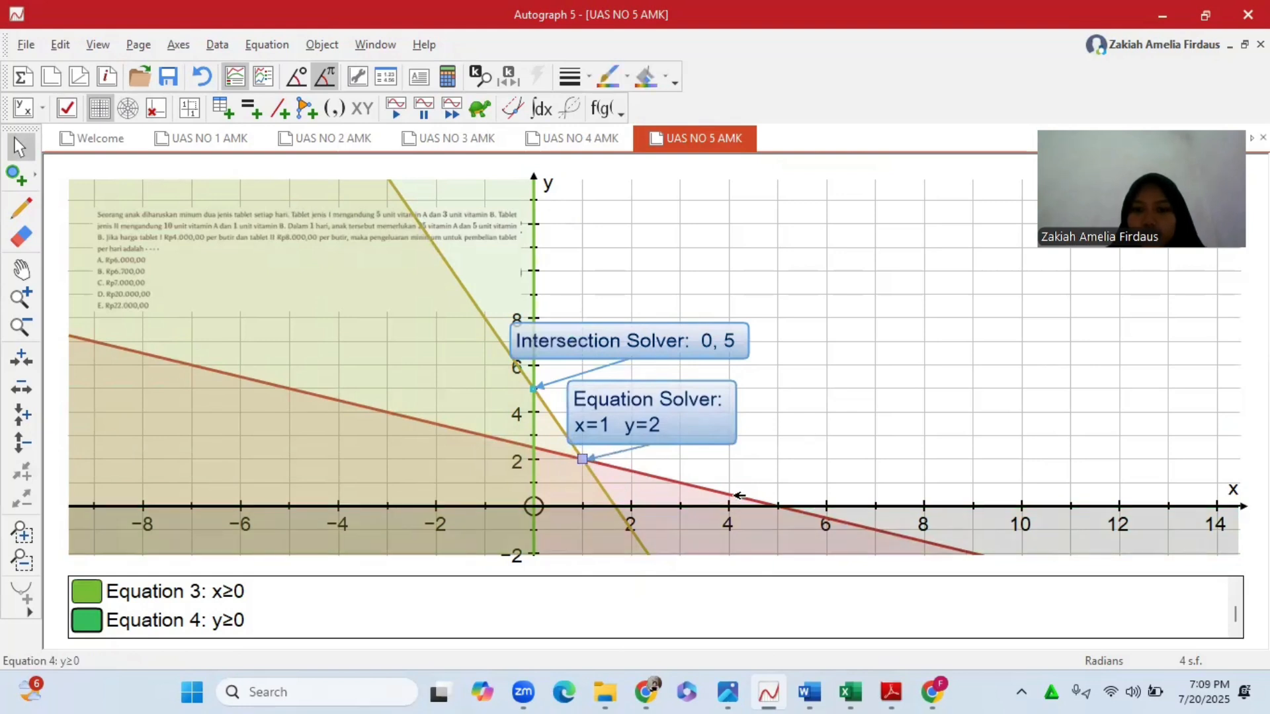
pyautogui.click(738, 496)
pyautogui.rightClick(734, 497)
pyautogui.click(939, 446)
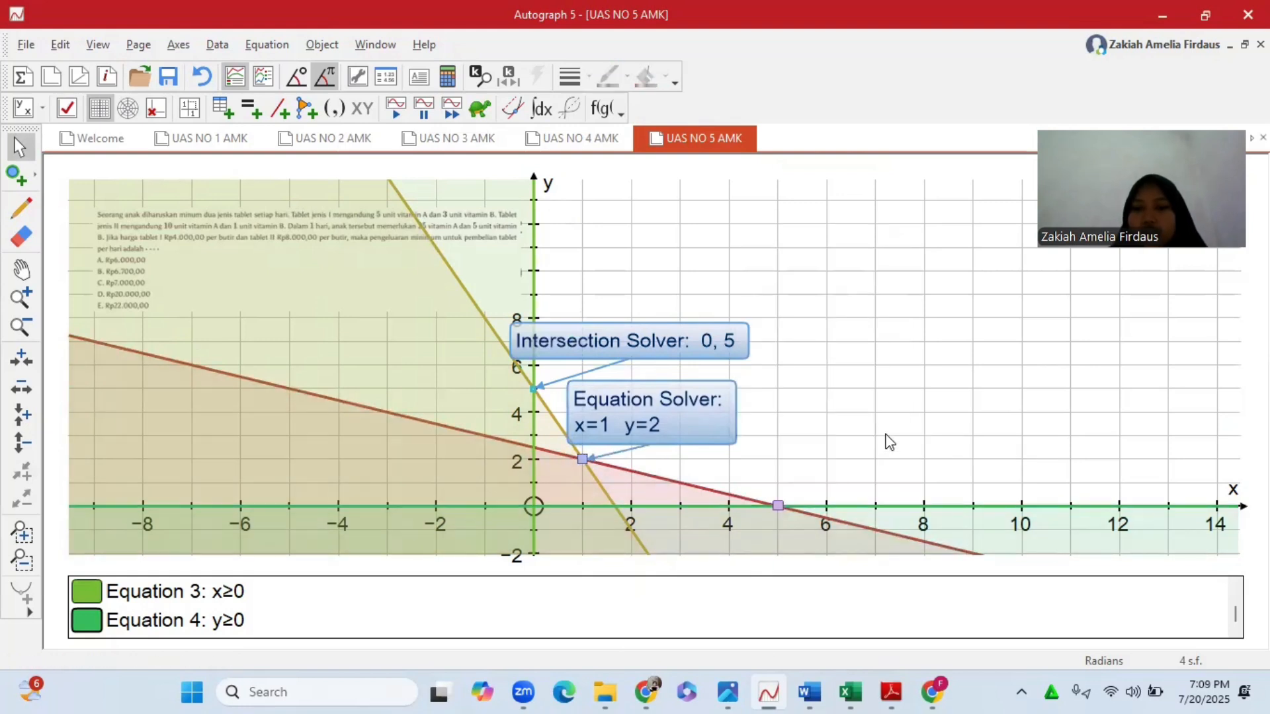
# - Add a coordinate text box to the x-axis intersection point, move it above the point and aim its callout pointer at that point
pyautogui.click(778, 506)
pyautogui.rightClick(779, 507)
pyautogui.click(844, 342)
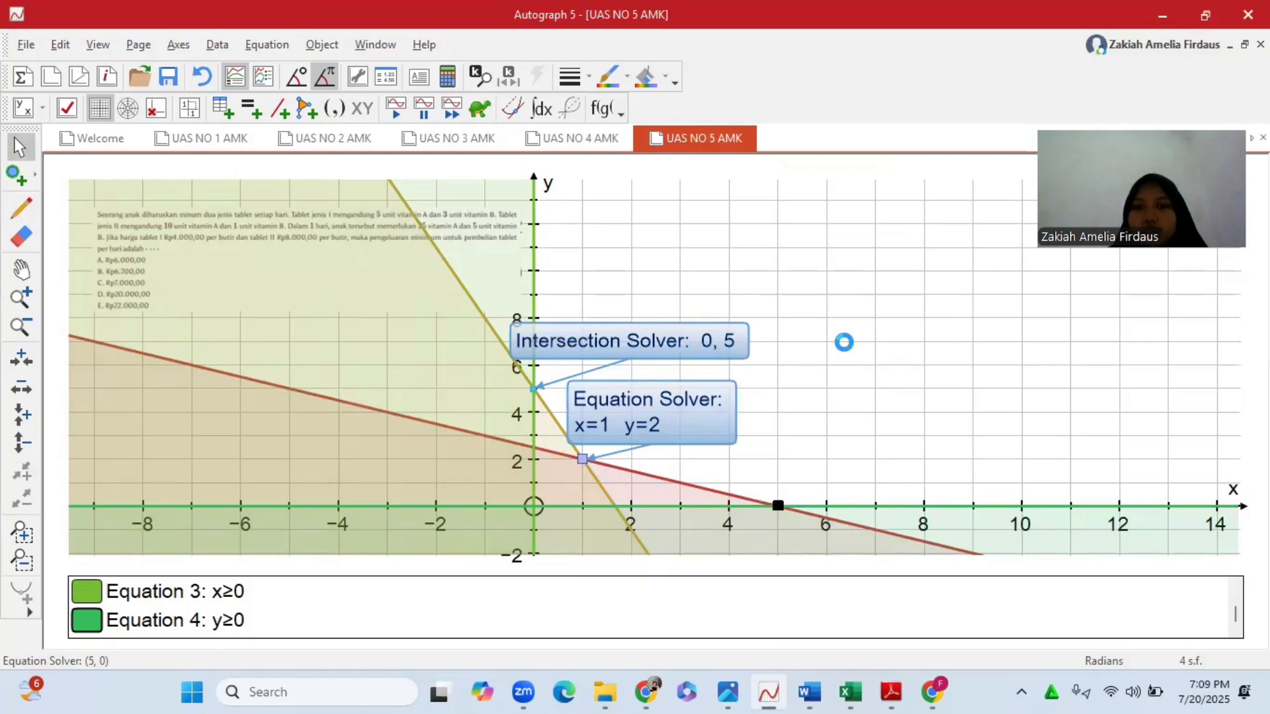
pyautogui.click(40, 442)
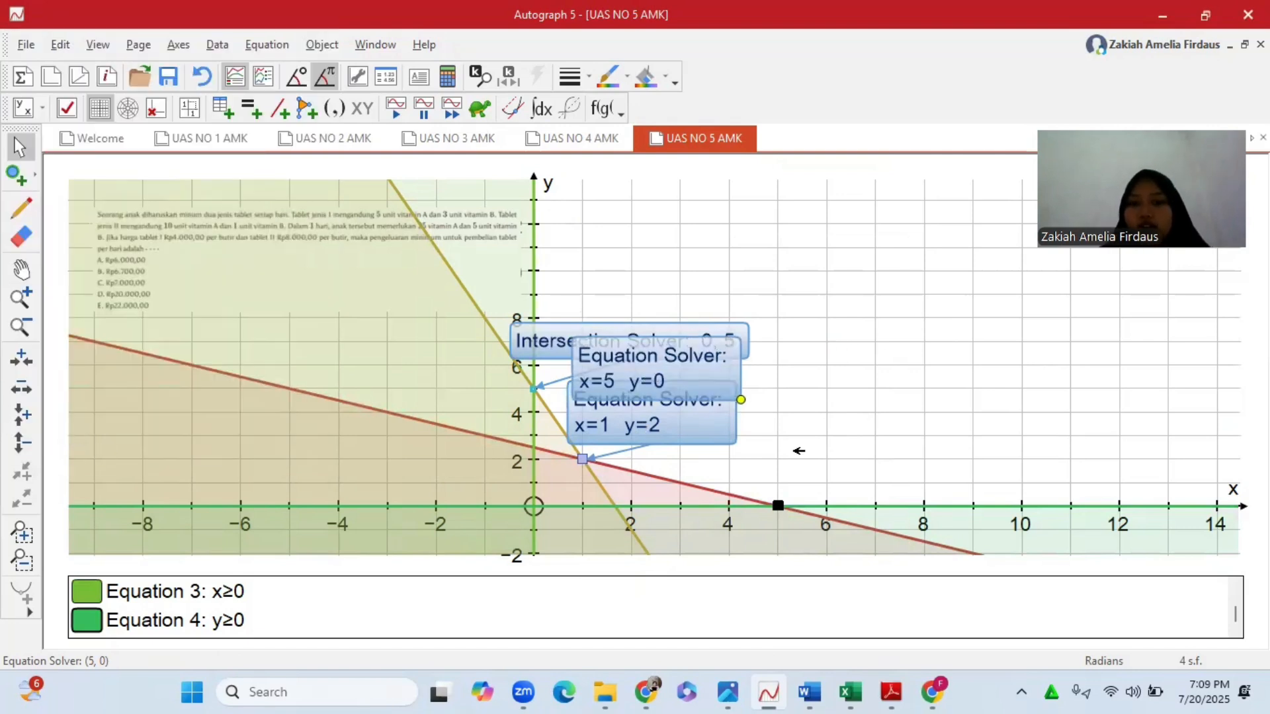
pyautogui.moveTo(799, 451); pyautogui.dragTo(853, 451)
pyautogui.moveTo(939, 470); pyautogui.dragTo(779, 504)
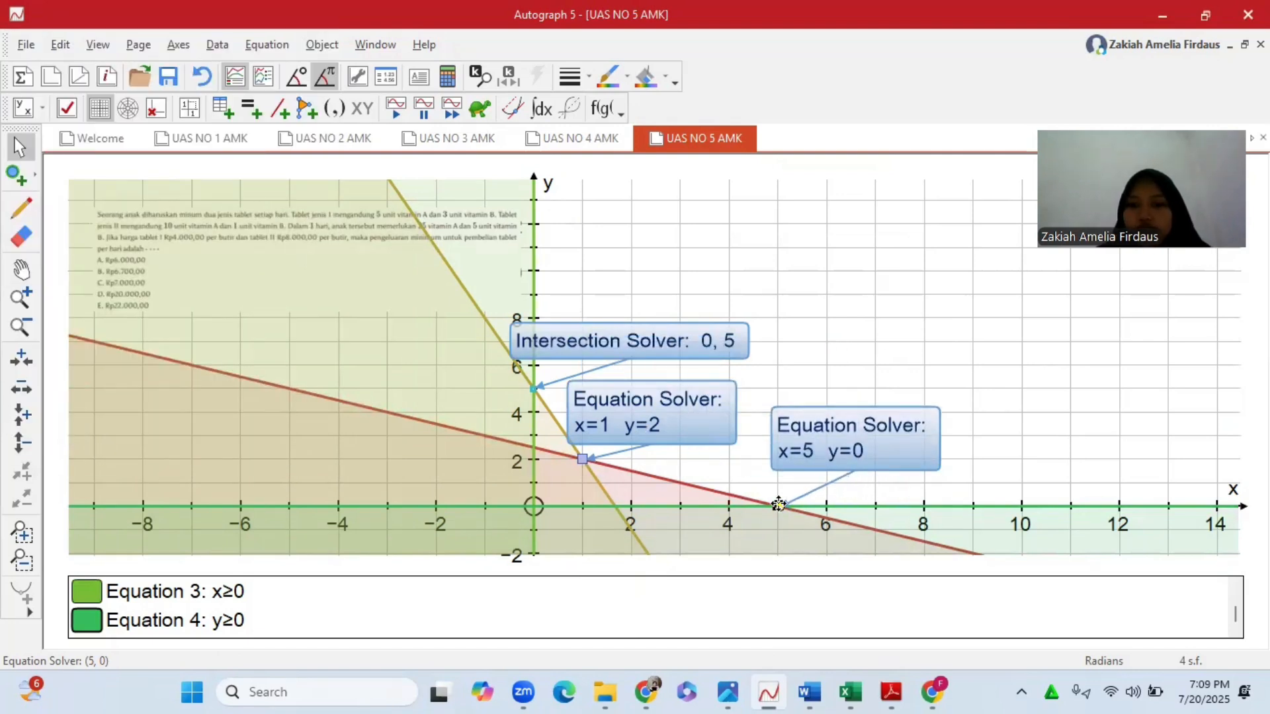
pyautogui.click(800, 386)
# - Add the objective function z=4000x+8000y as a new equation on the graph
pyautogui.click(256, 110)
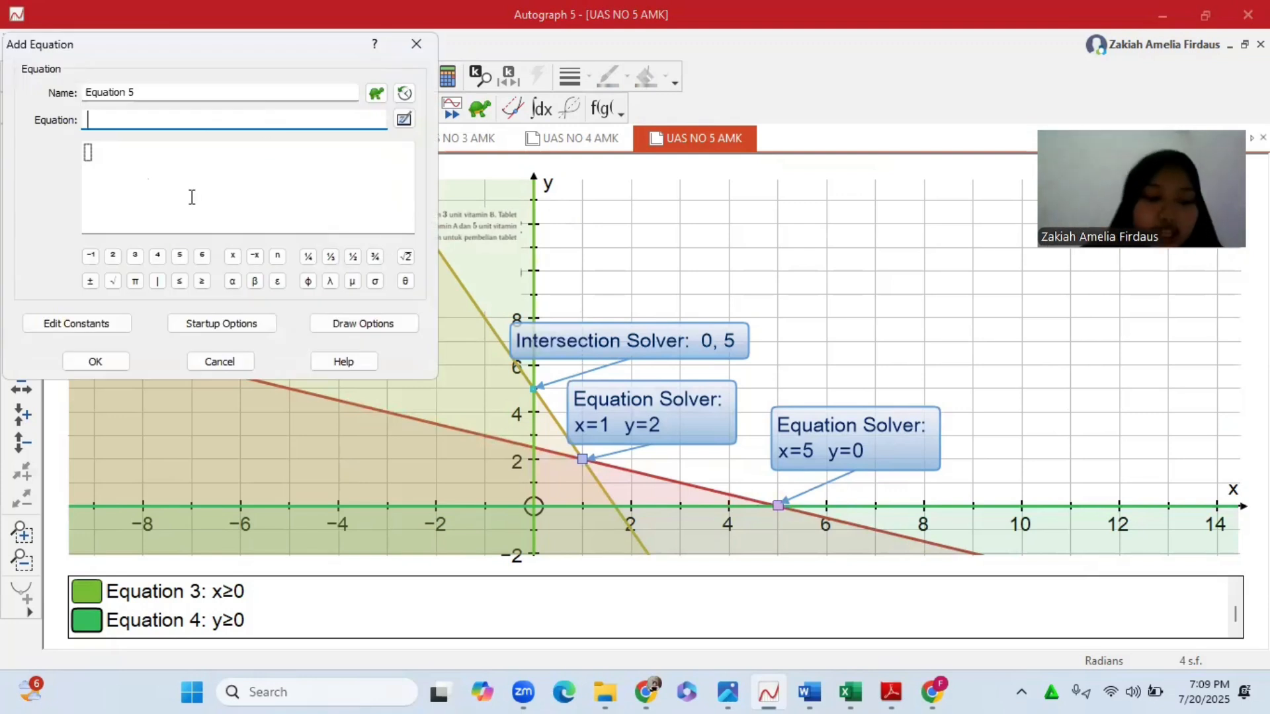
pyautogui.write('z=4000x')
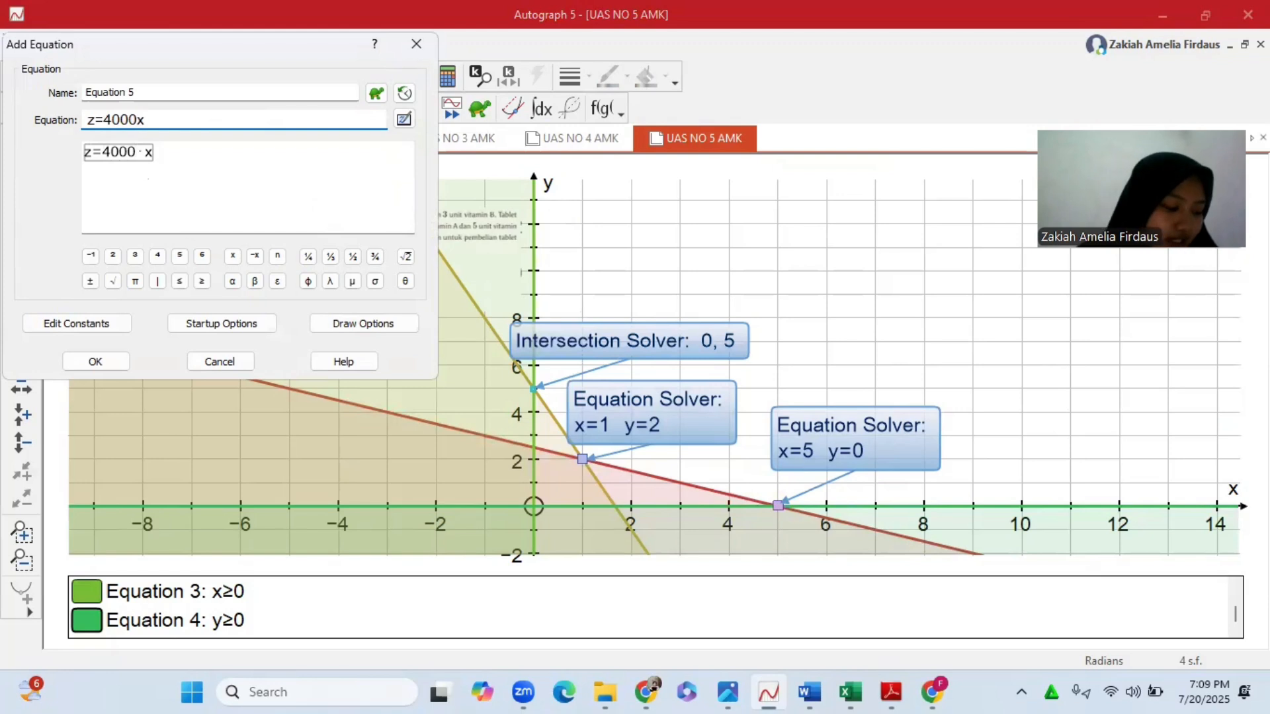
pyautogui.write('+8000y')
pyautogui.click(96, 364)
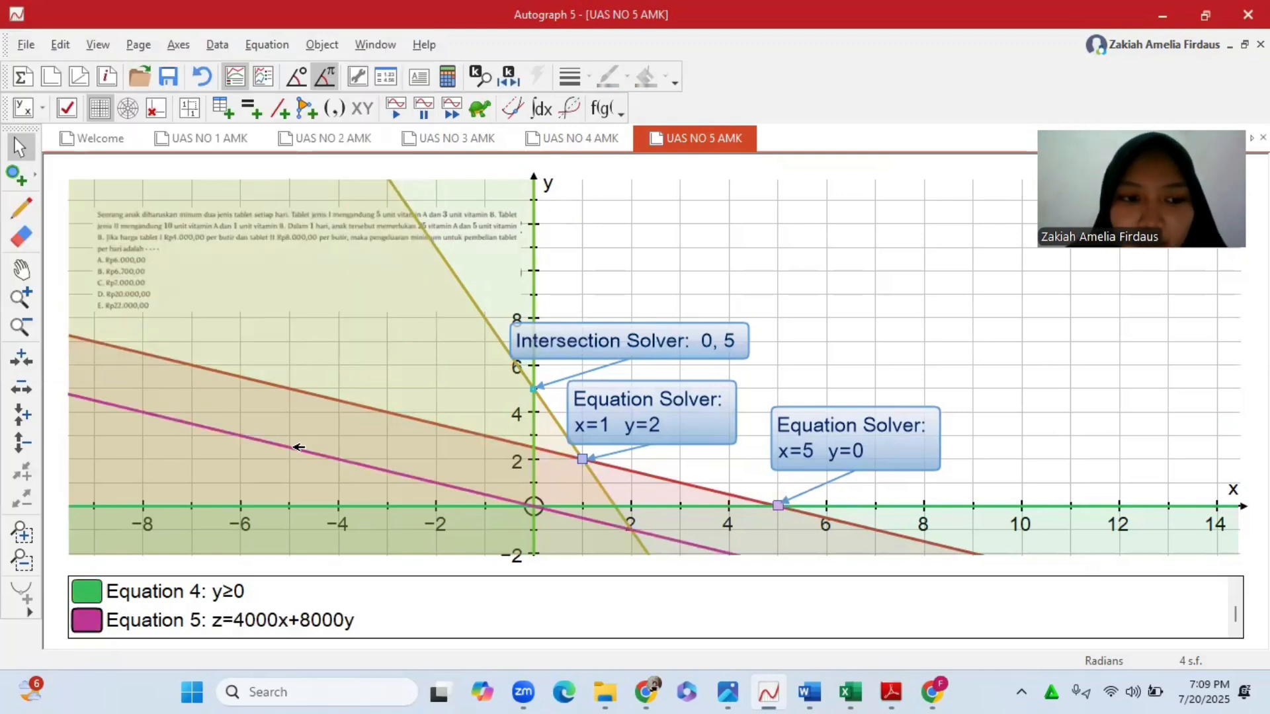
# - Change the dash style of the objective function line z=4000x+8000y to dotted
pyautogui.click(299, 448)
pyautogui.rightClick(340, 460)
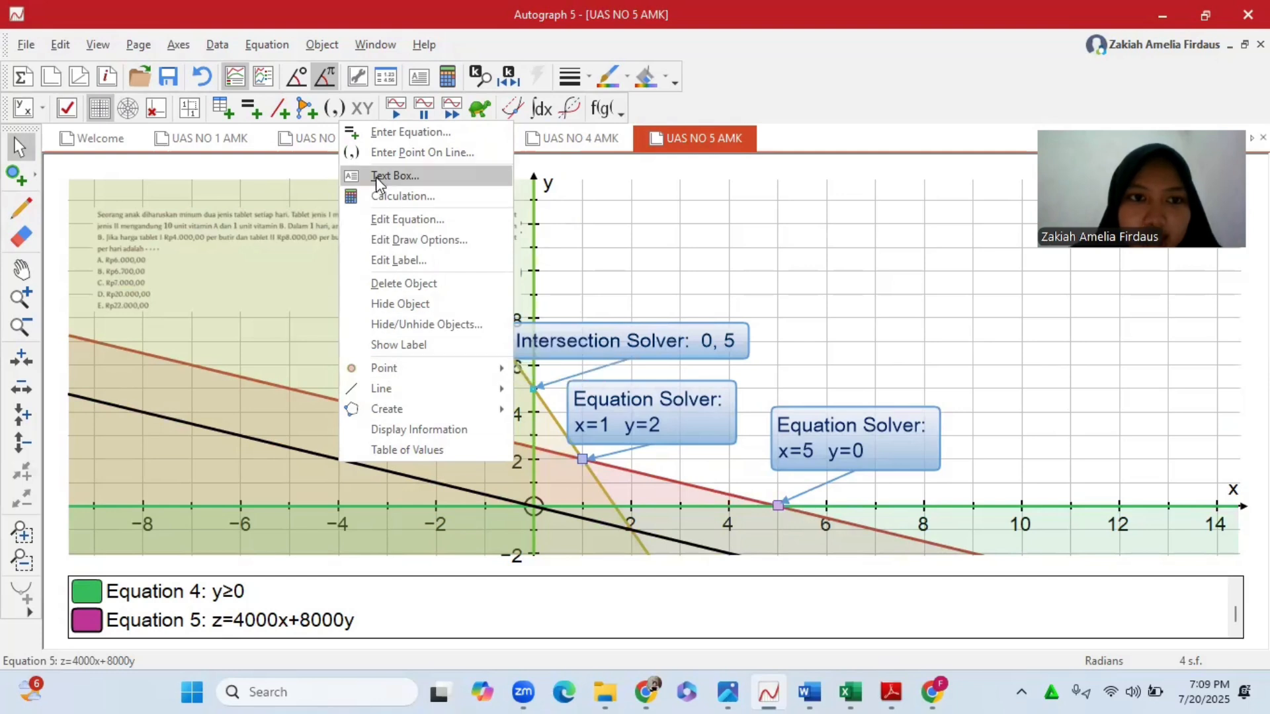
pyautogui.click(419, 239)
pyautogui.click(192, 125)
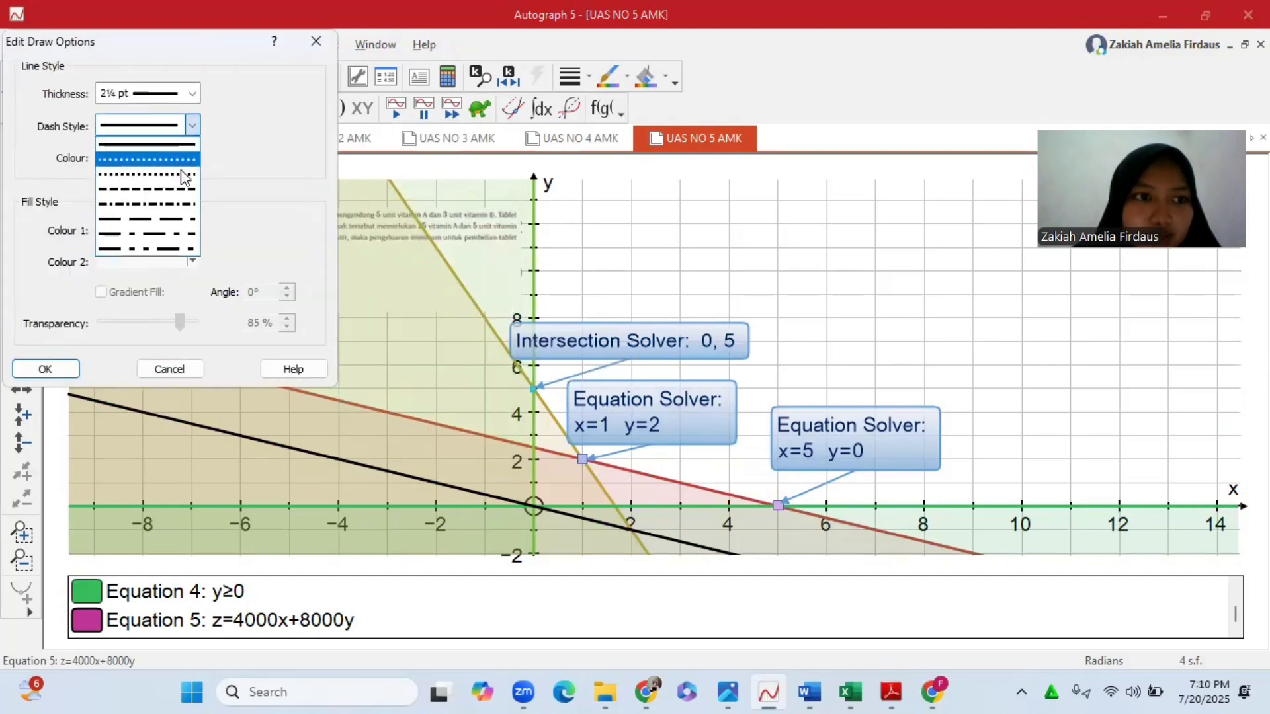
pyautogui.click(183, 173)
pyautogui.click(45, 369)
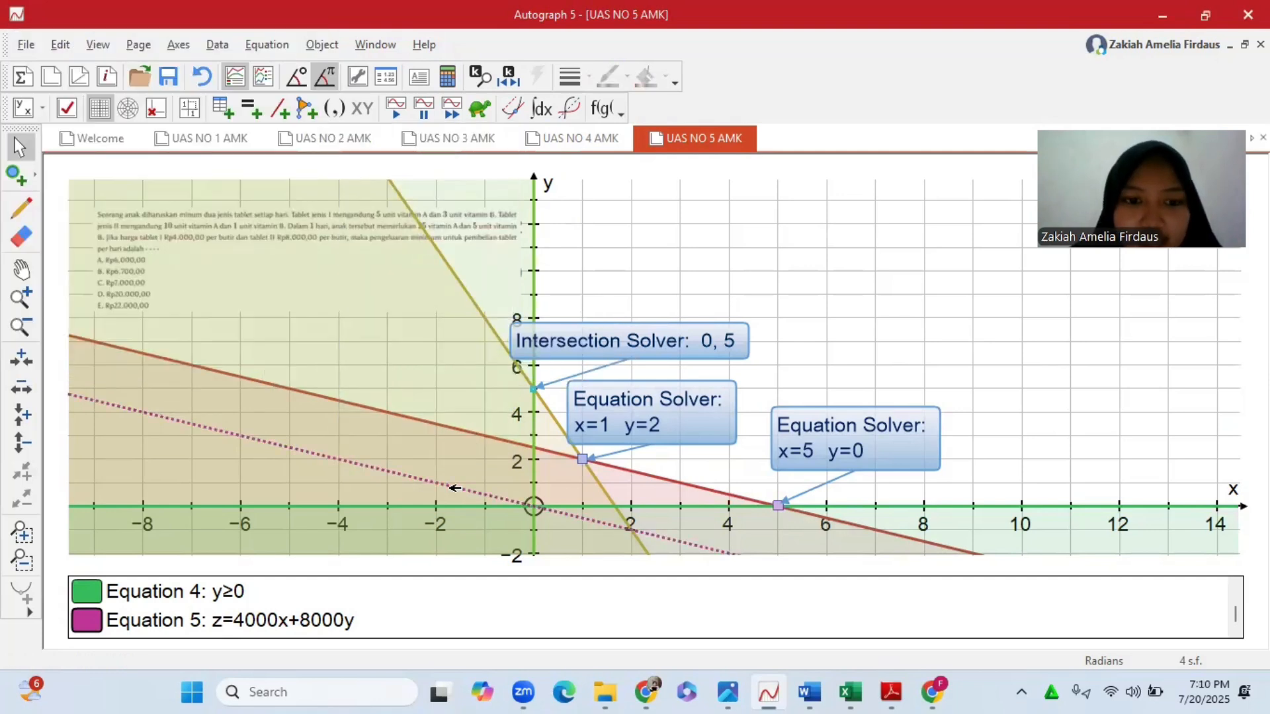
# - Open the Constant Controller for the objective line, set z to 1000 with a step of 100, and raise z to 1300
pyautogui.click(454, 488)
pyautogui.click(512, 107)
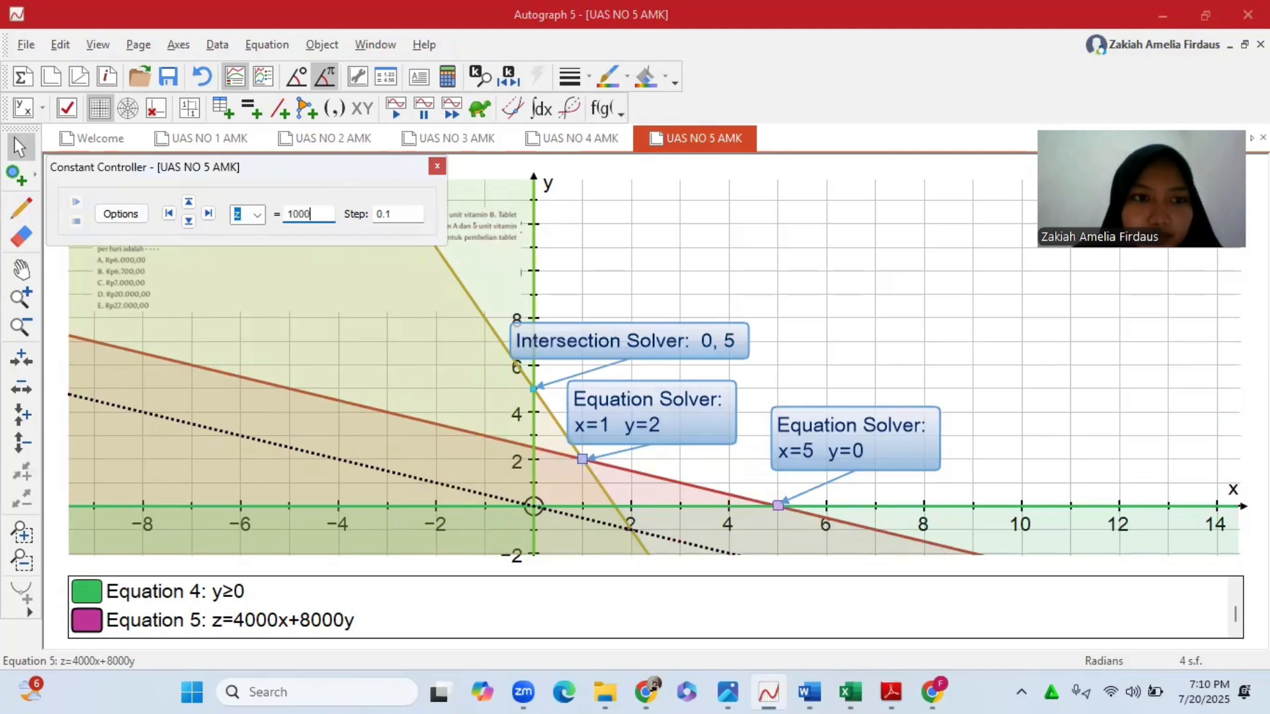
pyautogui.press('Tab')
pyautogui.write('1')
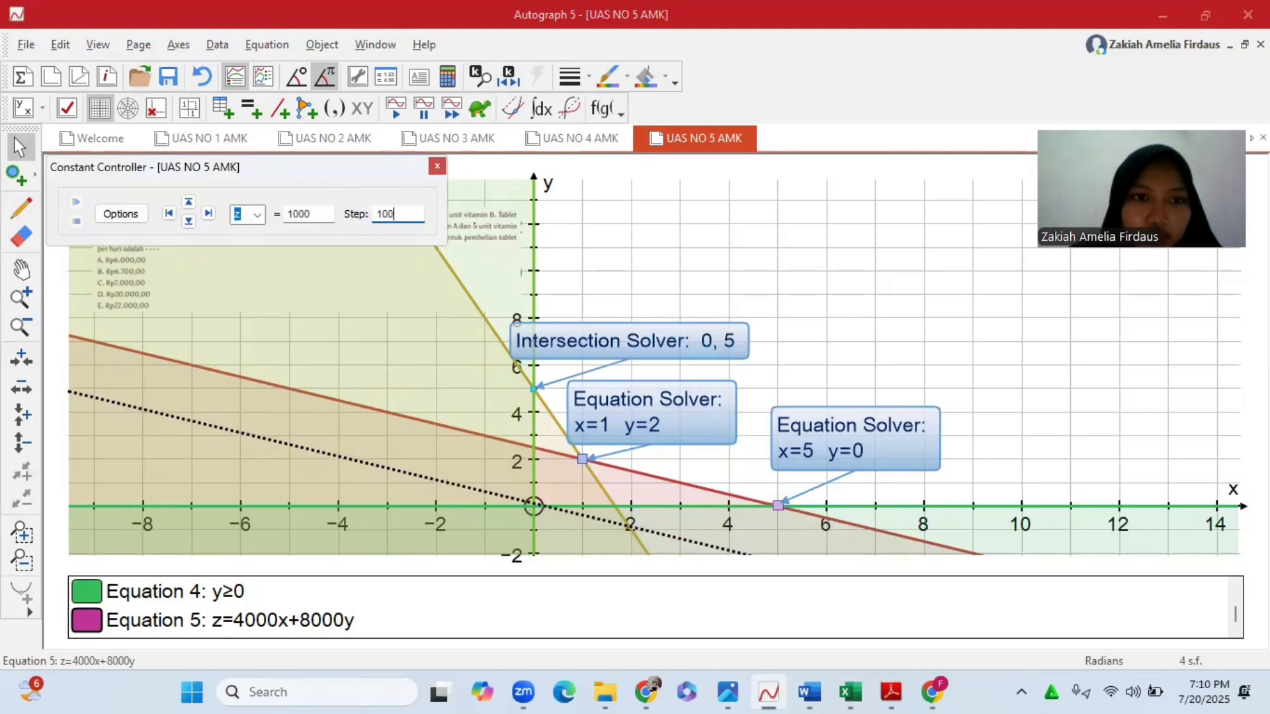
pyautogui.click(188, 202)
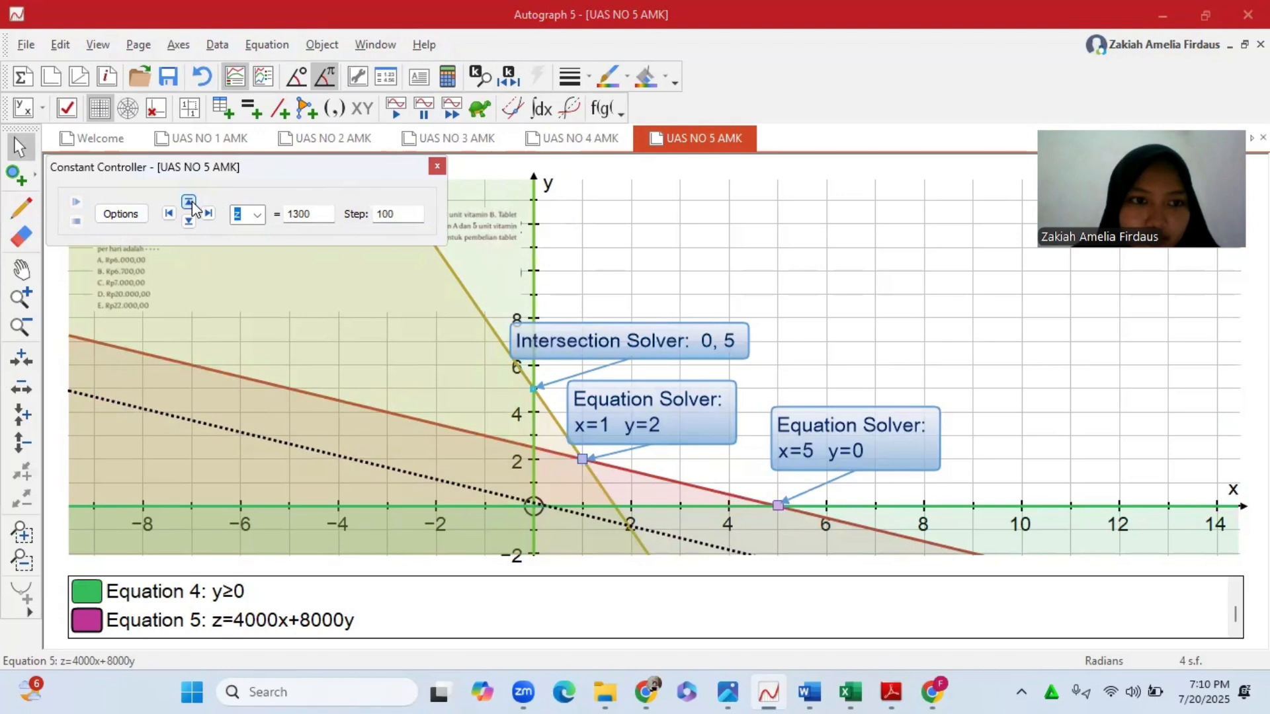
# - Set the constant's step to 1000 and raise z to 20300, shifting the objective line toward the Equation 1 boundary
pyautogui.click(397, 213)
pyautogui.write('0')
pyautogui.click(189, 201)
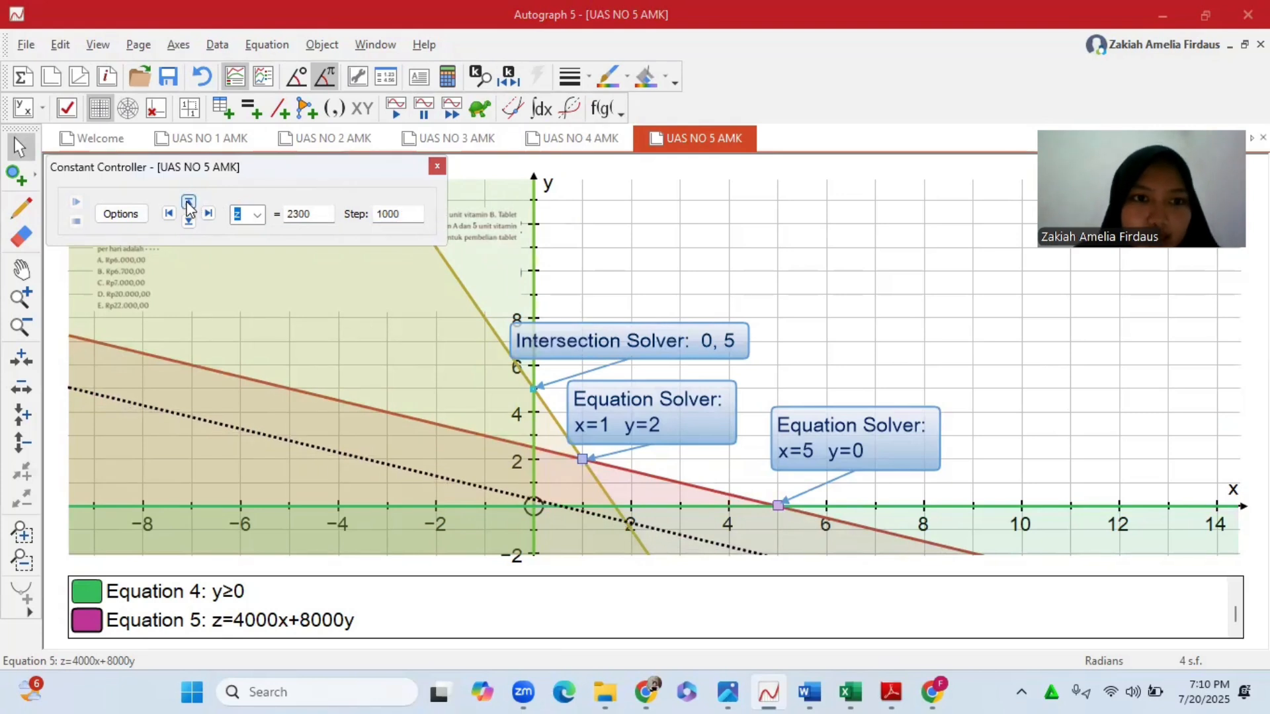
pyautogui.click(188, 202)
pyautogui.click(188, 201)
pyautogui.click(188, 202)
pyautogui.click(189, 201)
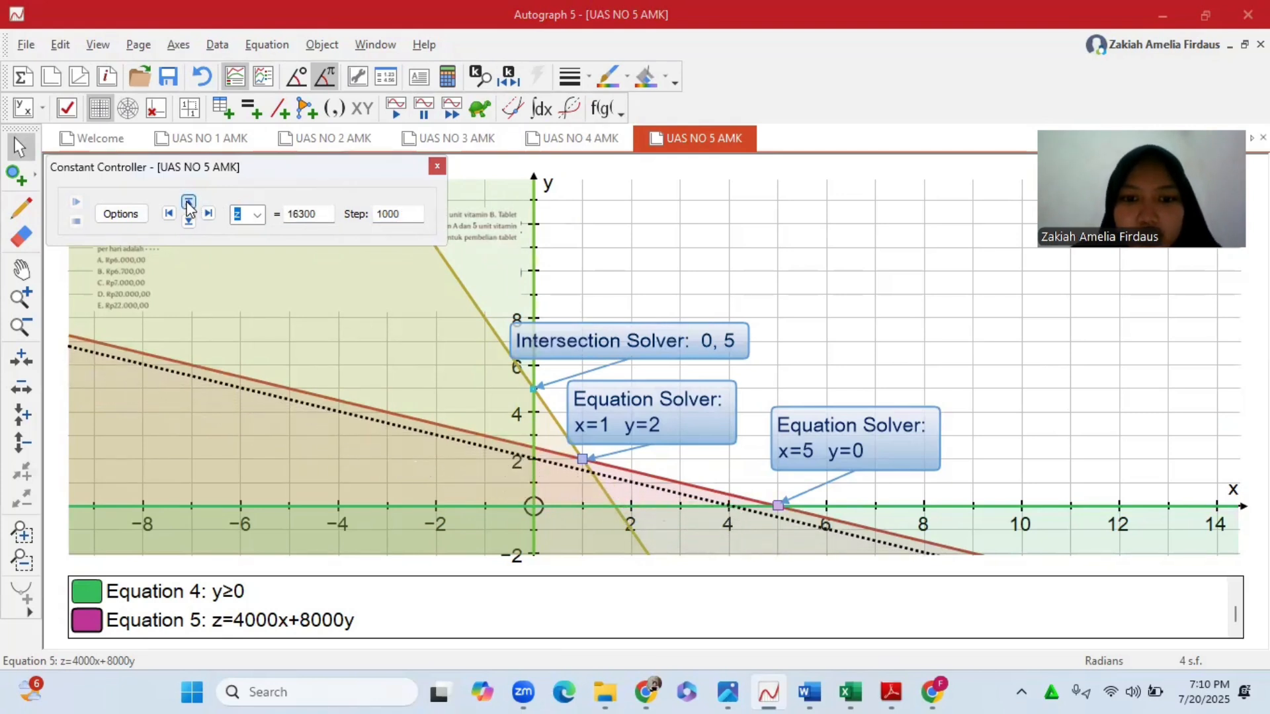
pyautogui.click(189, 202)
pyautogui.click(188, 201)
pyautogui.click(189, 202)
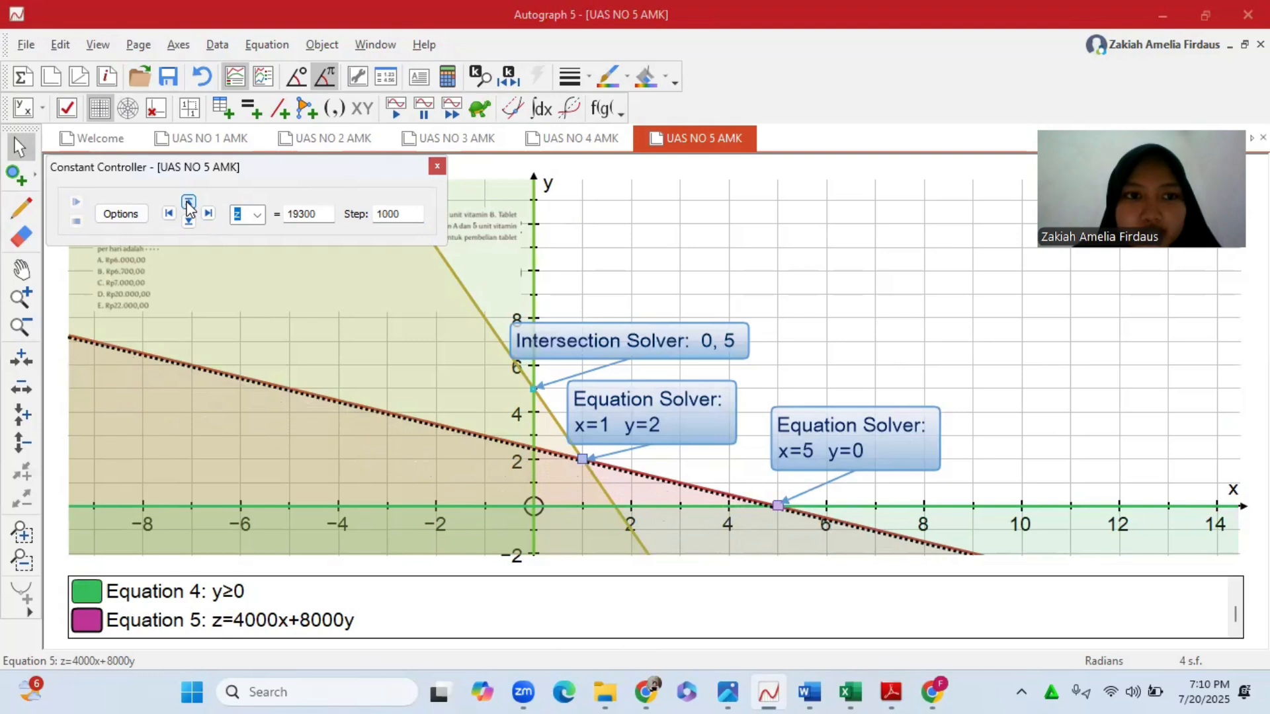
pyautogui.click(189, 201)
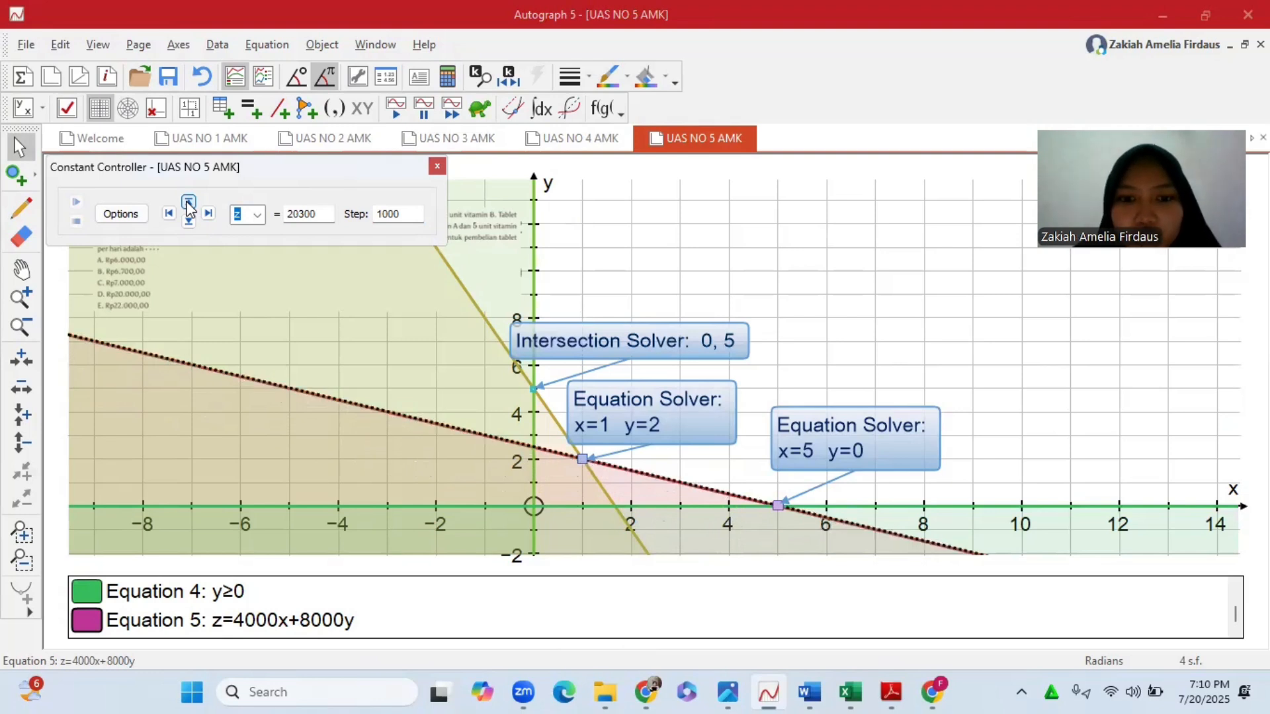
# - Sweep the objective line up to z = 40300 near the point (0, 5), and lower z back to 19300
pyautogui.click(189, 203)
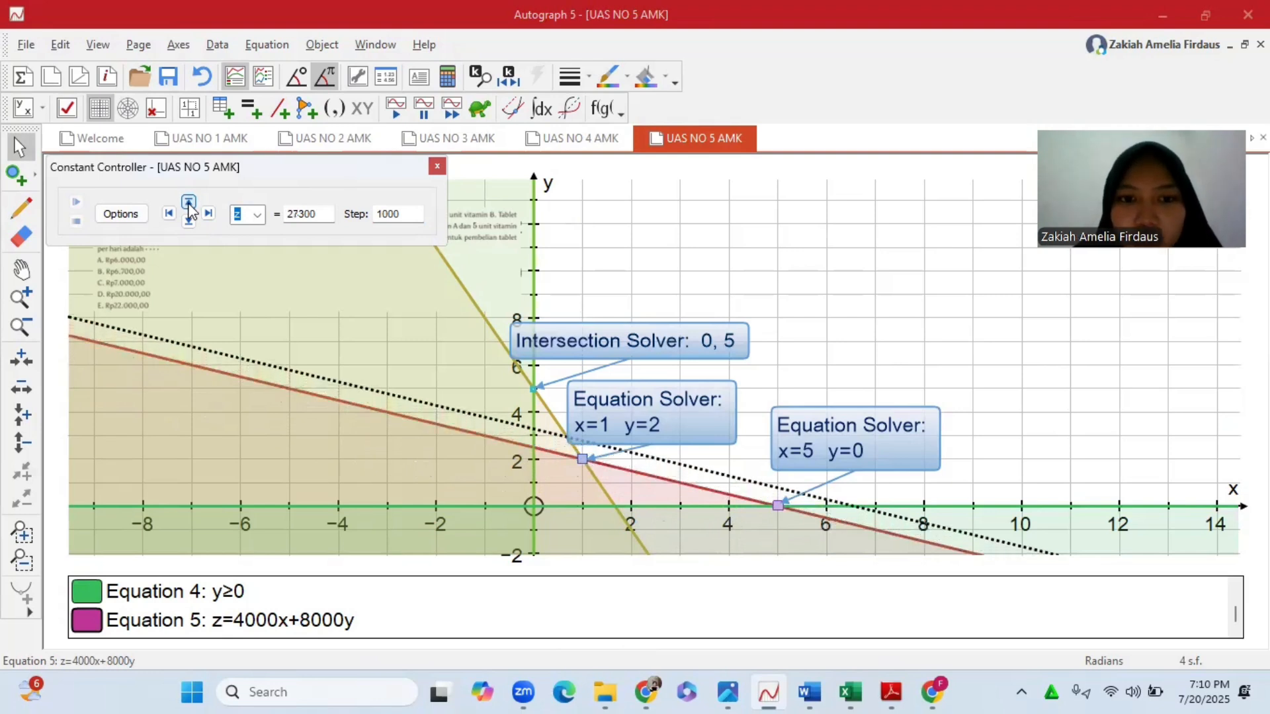
pyautogui.click(189, 202)
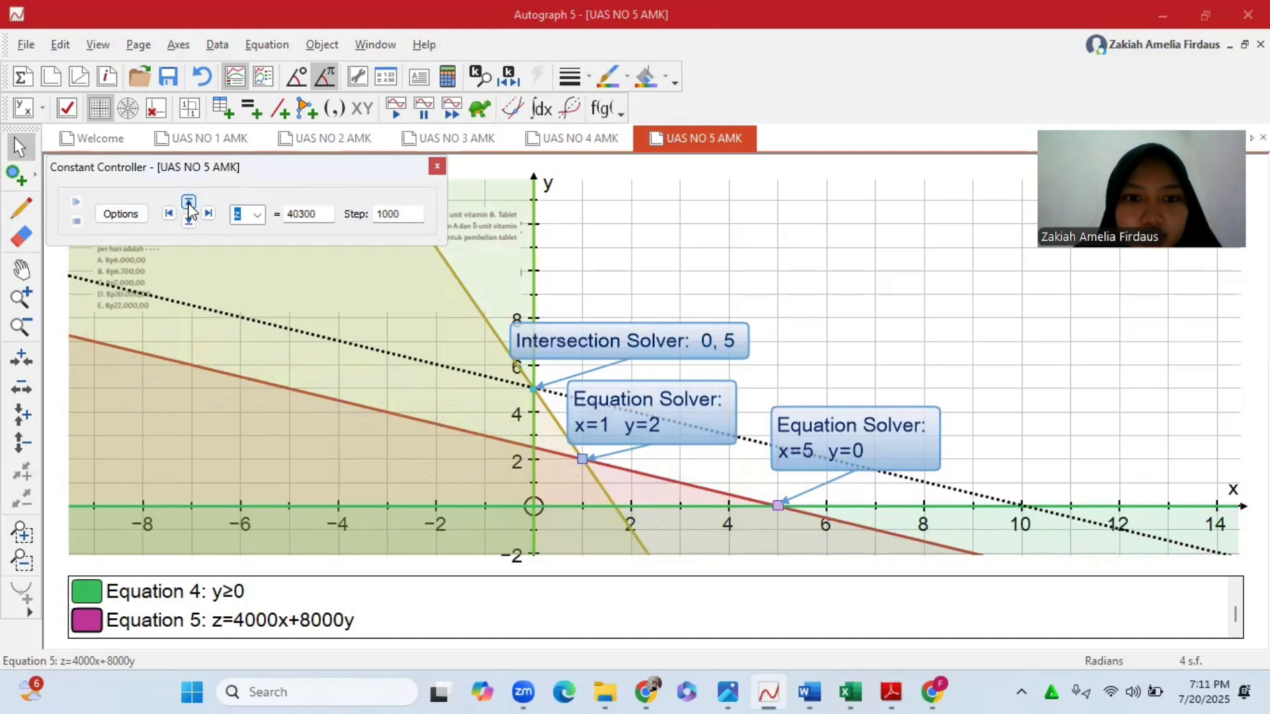
pyautogui.click(189, 222)
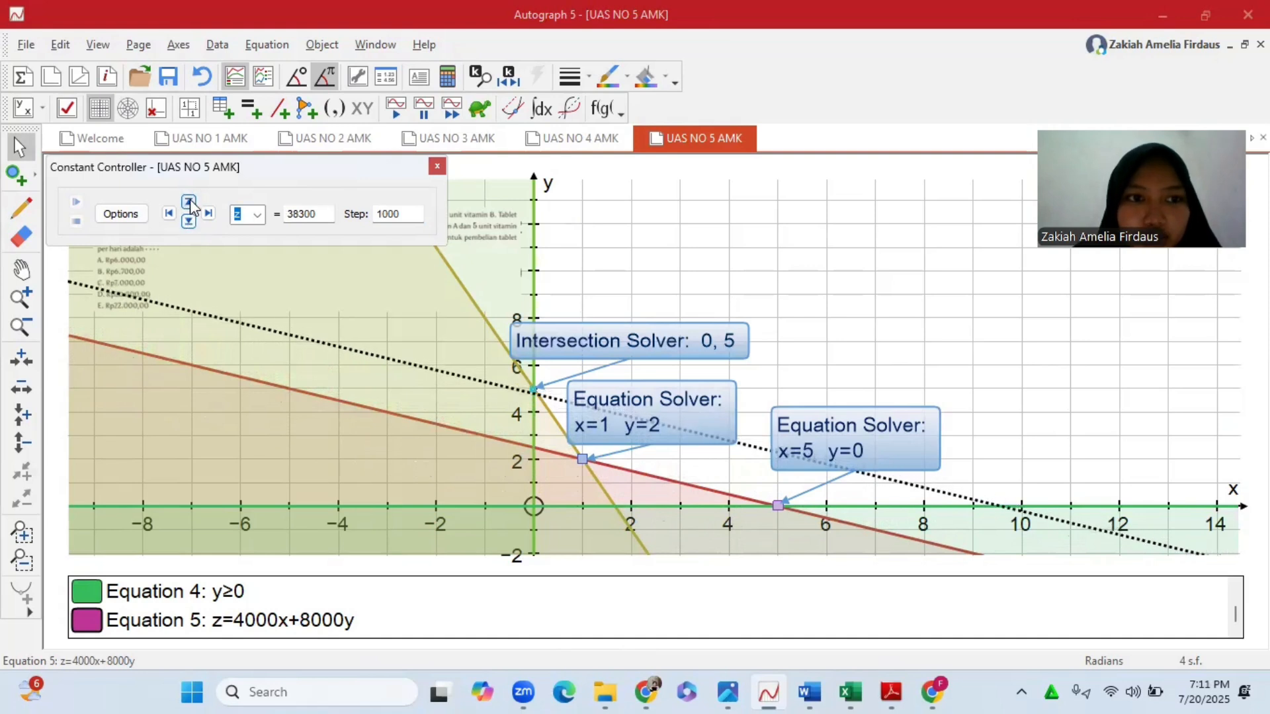
pyautogui.click(189, 203)
pyautogui.click(191, 223)
pyautogui.click(190, 222)
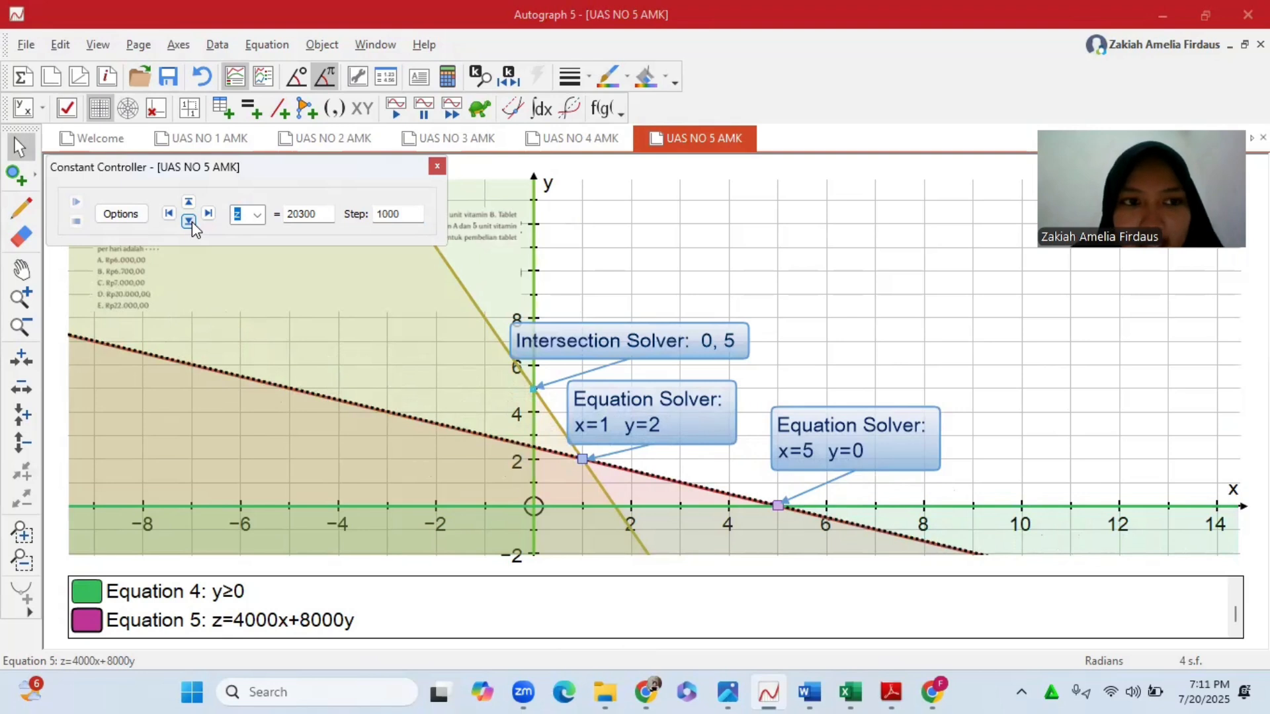
pyautogui.click(189, 222)
# - Set the step to 100, raise z to 20000, and close the Constant Controller
pyautogui.click(400, 215)
pyautogui.press('BackSpace')
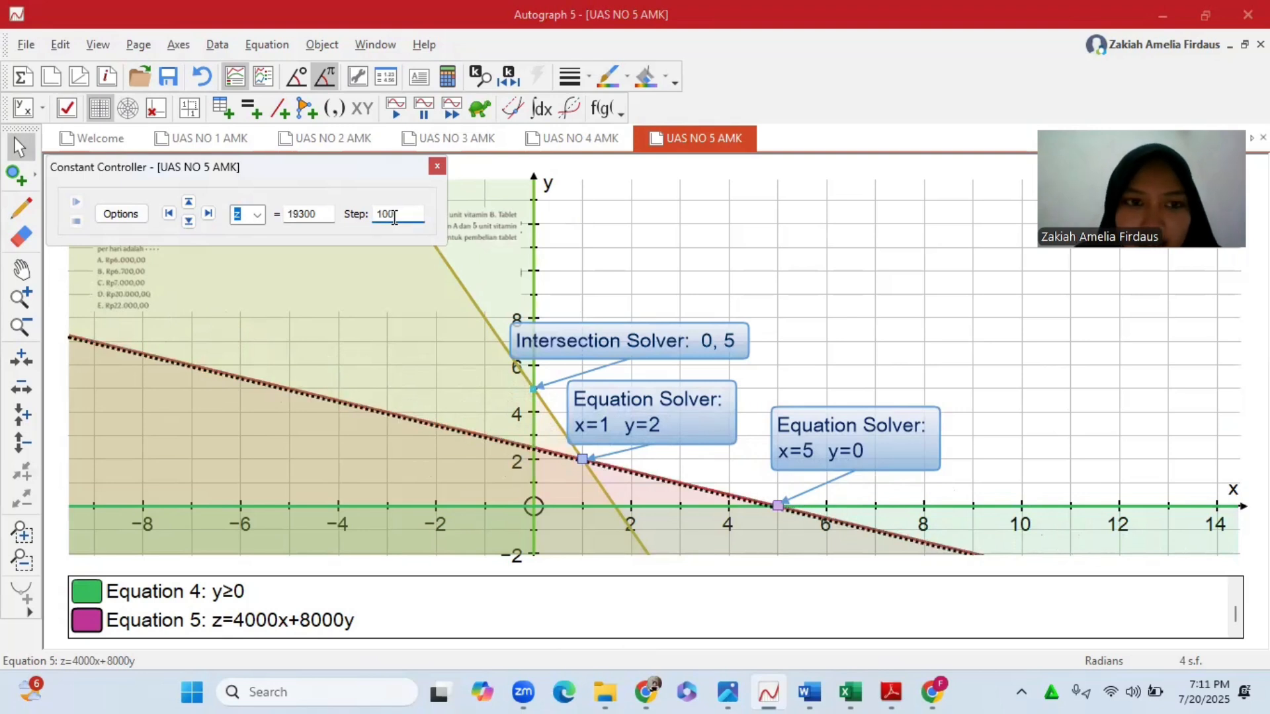
pyautogui.click(188, 203)
pyautogui.click(188, 203)
pyautogui.click(189, 203)
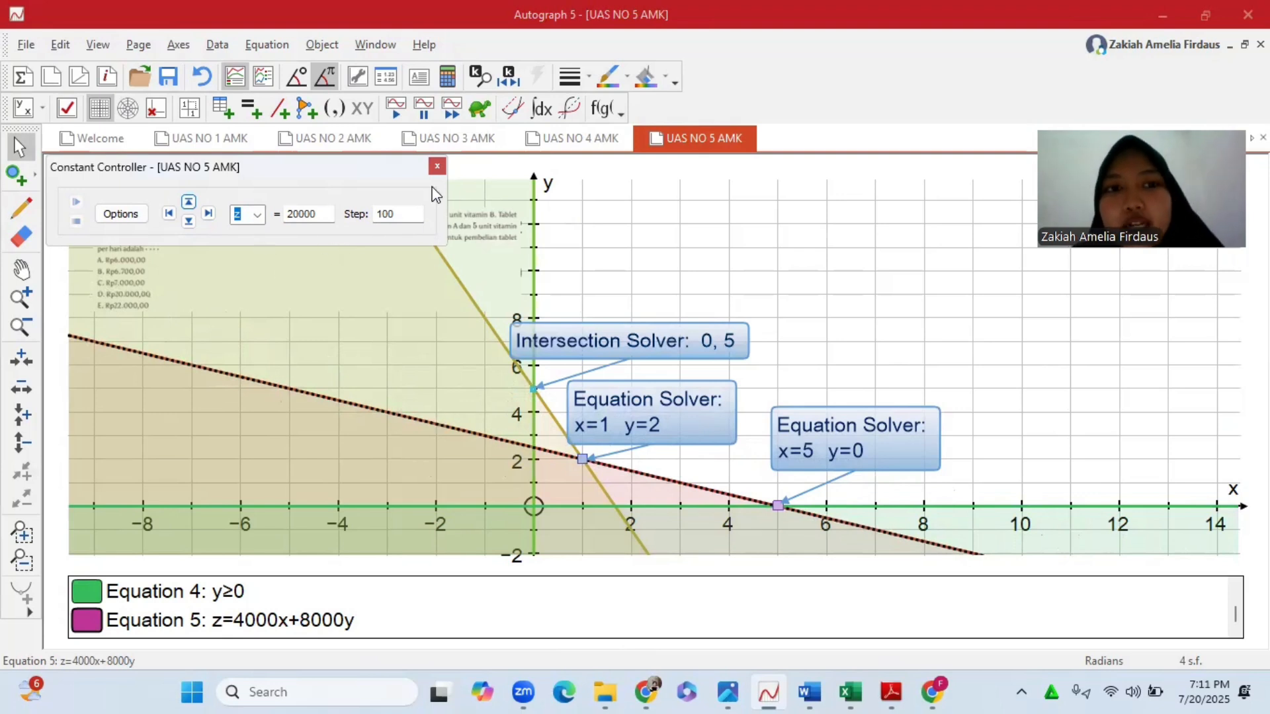
pyautogui.click(437, 166)
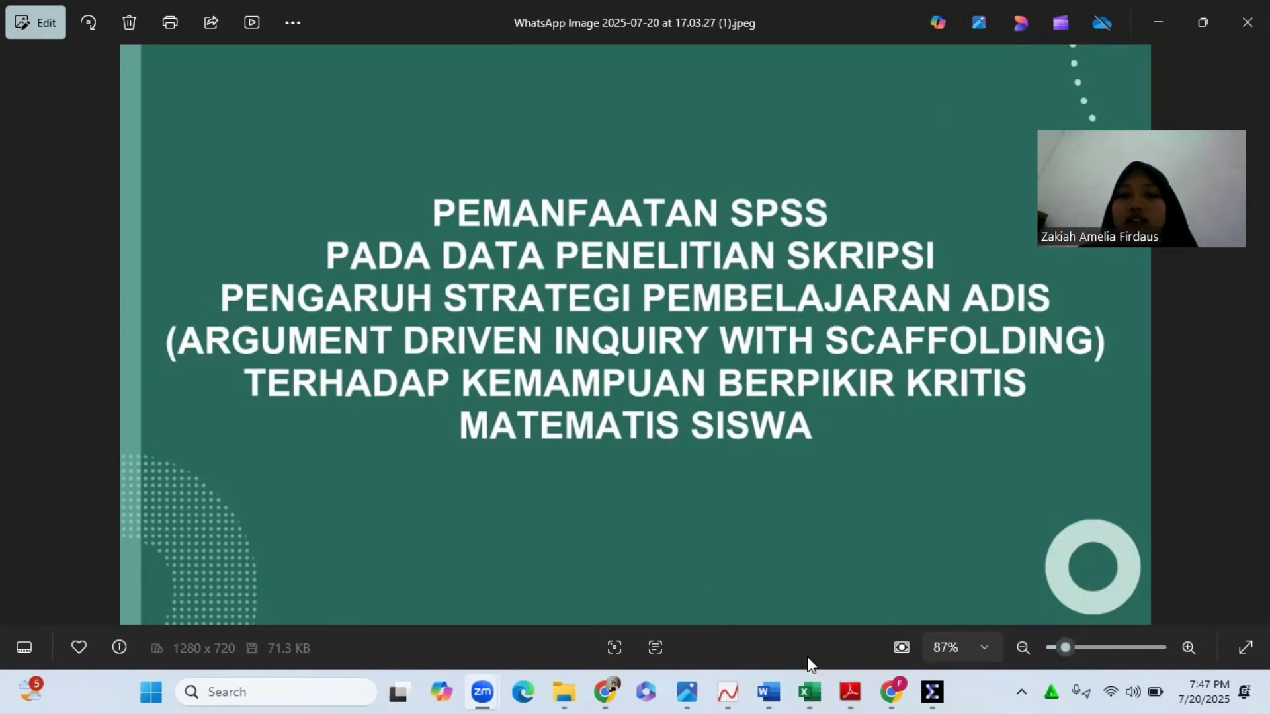
# - Switch to the thesis PDF in Adobe Reader showing the Lampiran 7 validity test results table
pyautogui.moveTo(850, 692)
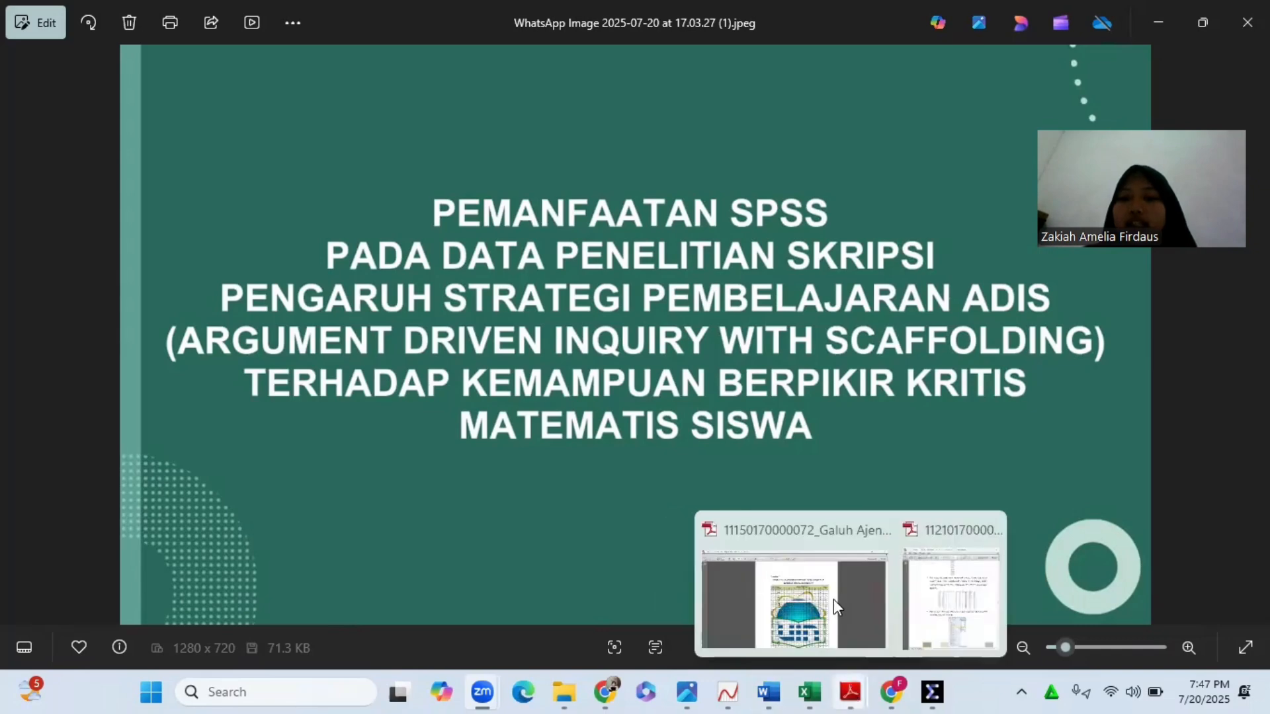
pyautogui.click(835, 604)
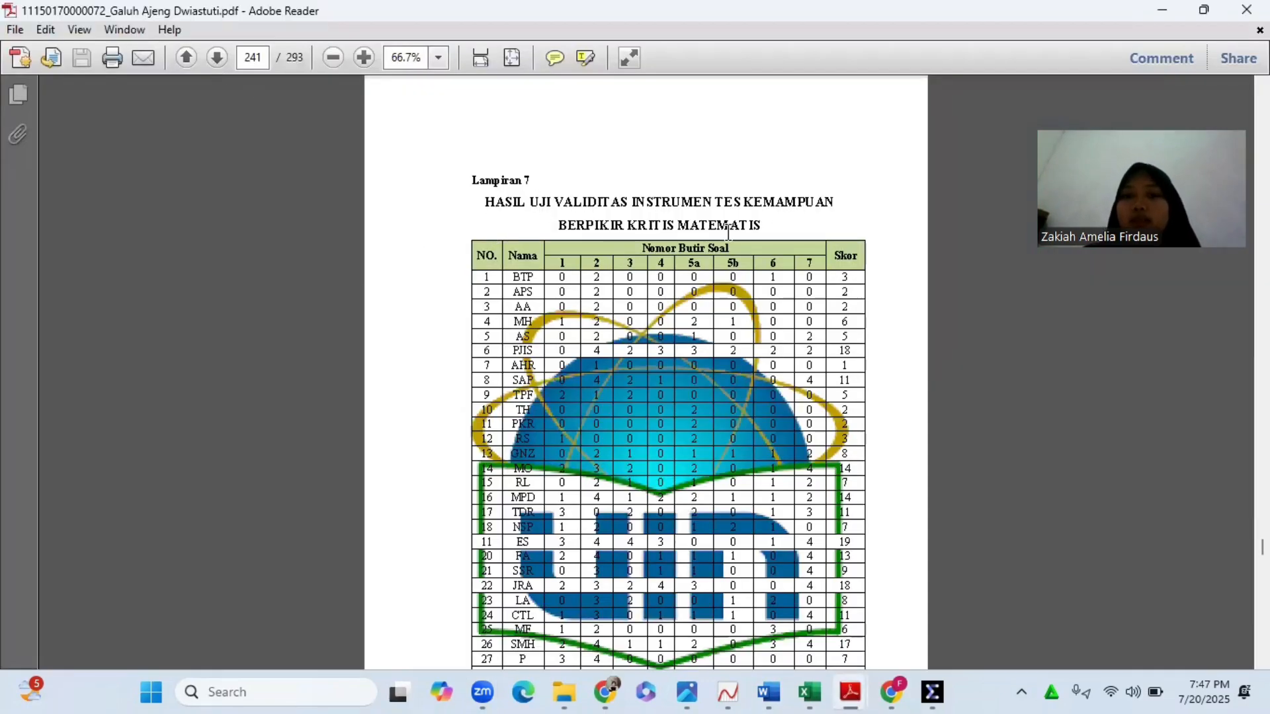
# - Switch to the Excel workbook DATA SPSS UAS AMK and select cell D4, the first item score in the validity and reliability data
pyautogui.moveTo(814, 689)
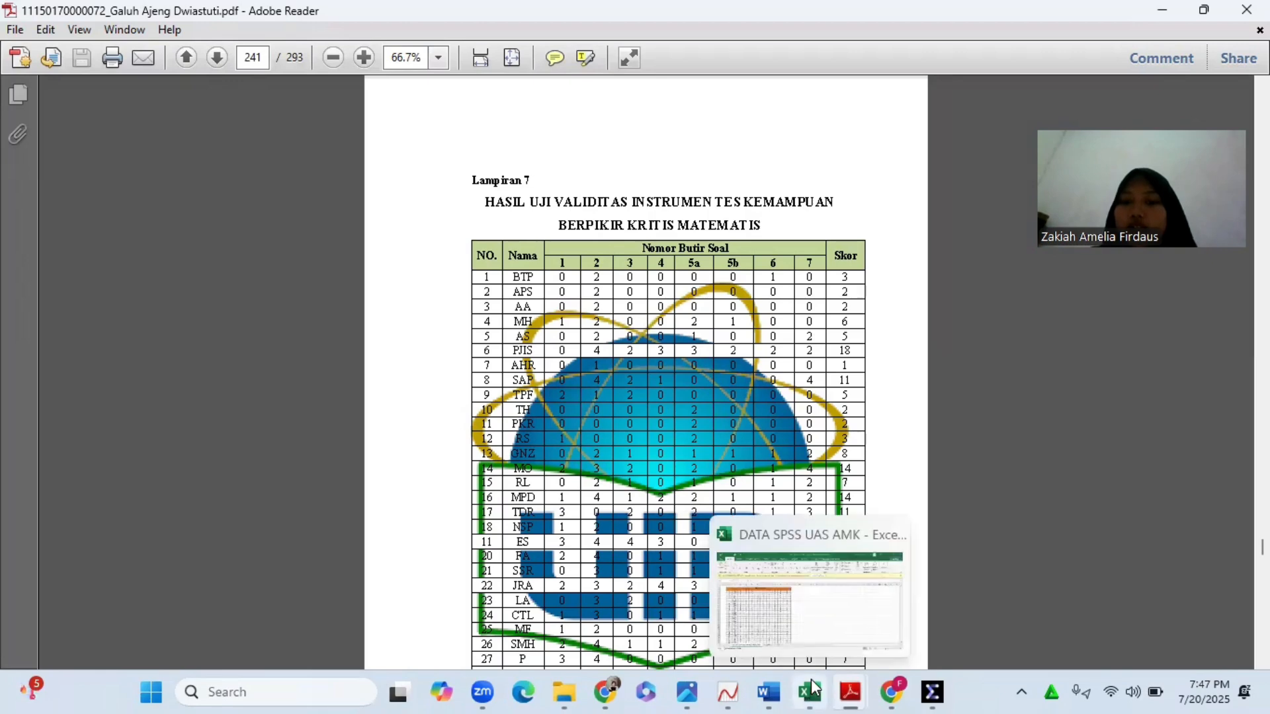
pyautogui.click(809, 645)
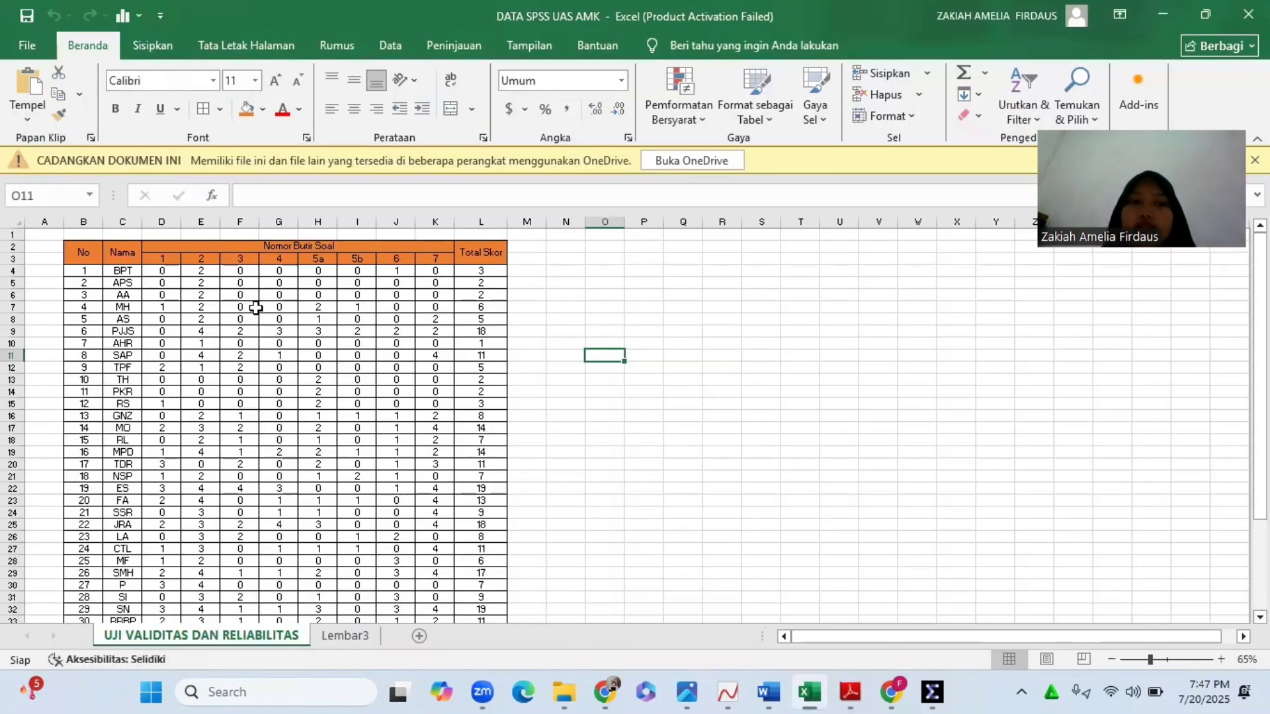
pyautogui.click(256, 309)
pyautogui.click(162, 271)
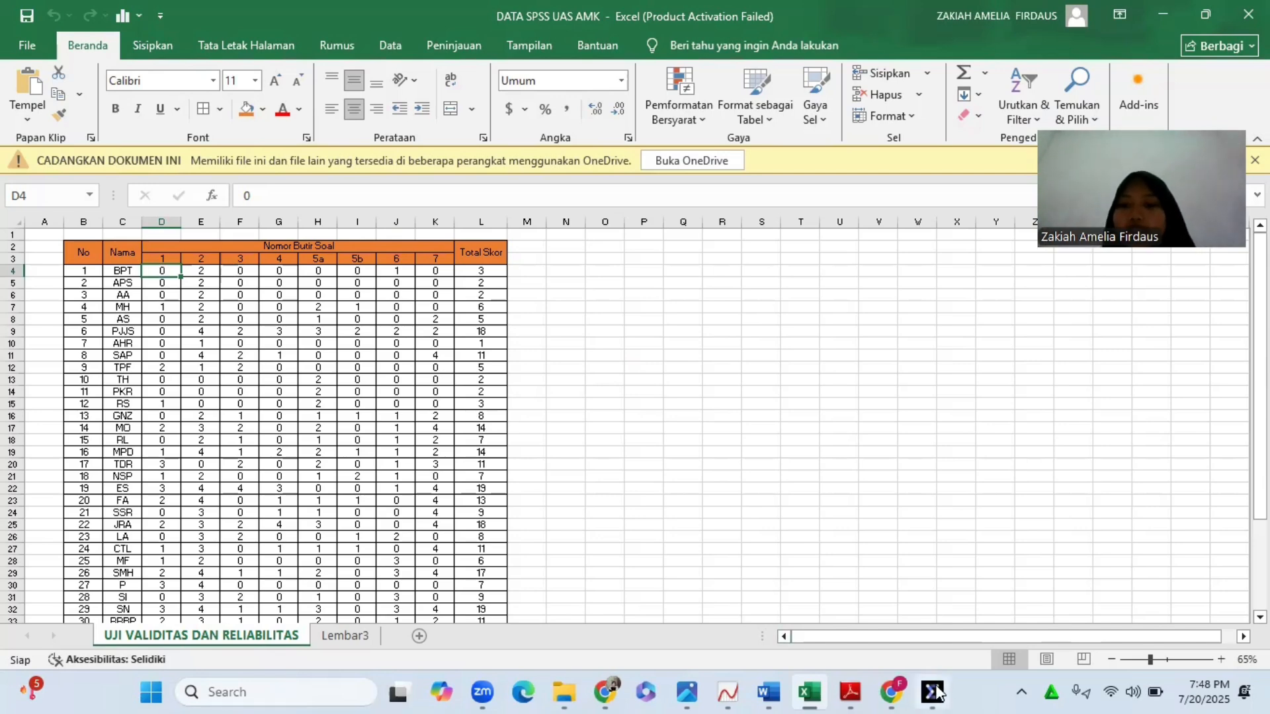
# - Switch to the empty data set in the IBM SPSS Statistics Data Editor
pyautogui.moveTo(933, 692)
pyautogui.click(919, 596)
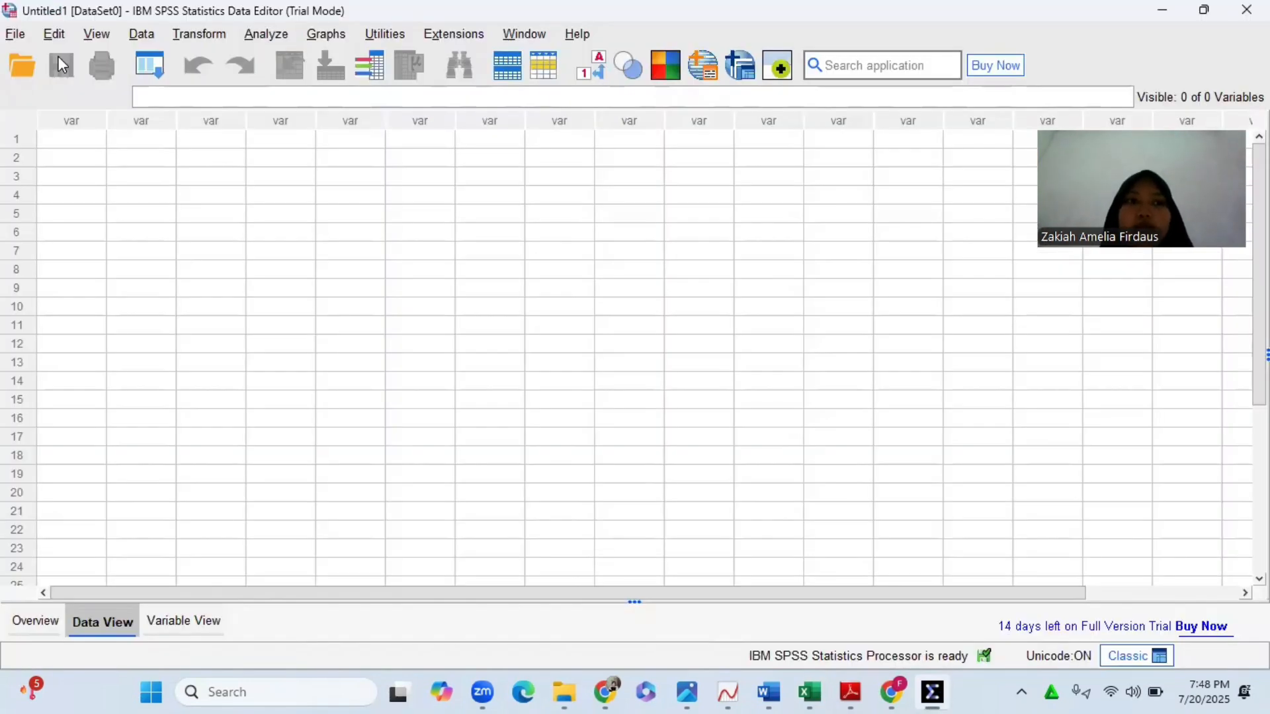
# - Show the variable definitions, check the question item columns in the Excel workbook, and return to the first empty variable name in SPSS
pyautogui.click(190, 622)
pyautogui.click(70, 111)
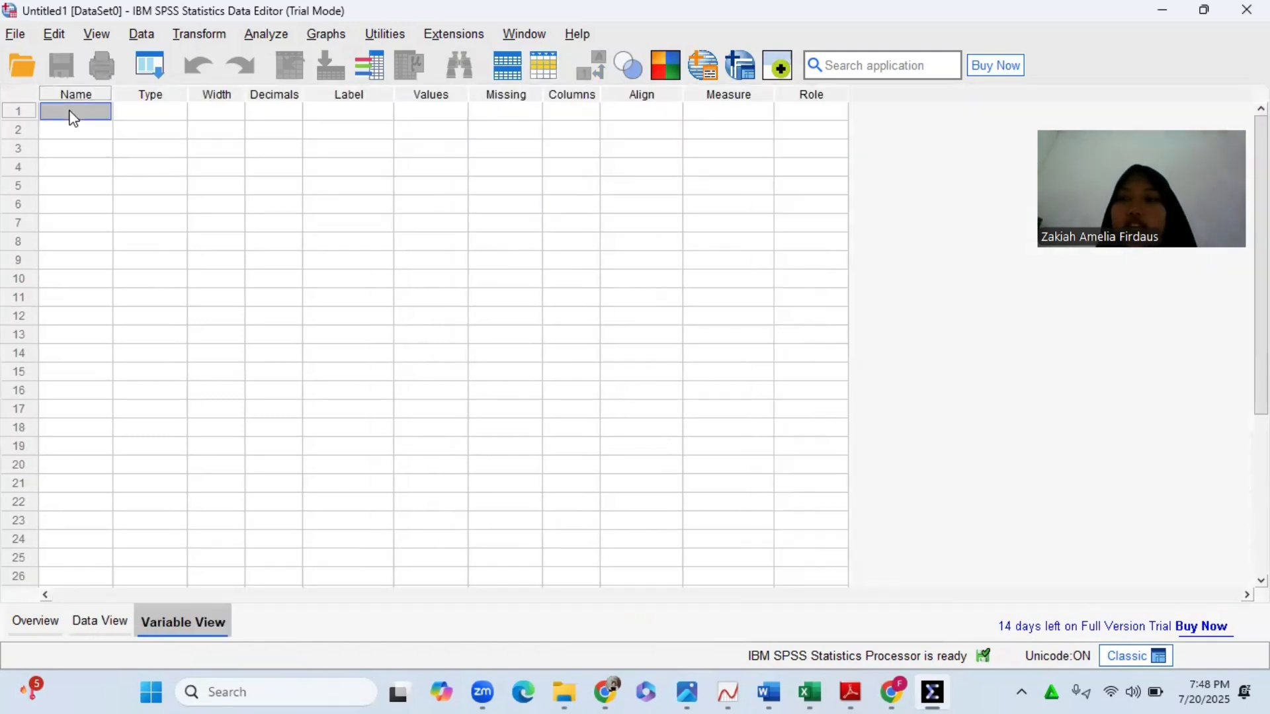
pyautogui.moveTo(820, 693)
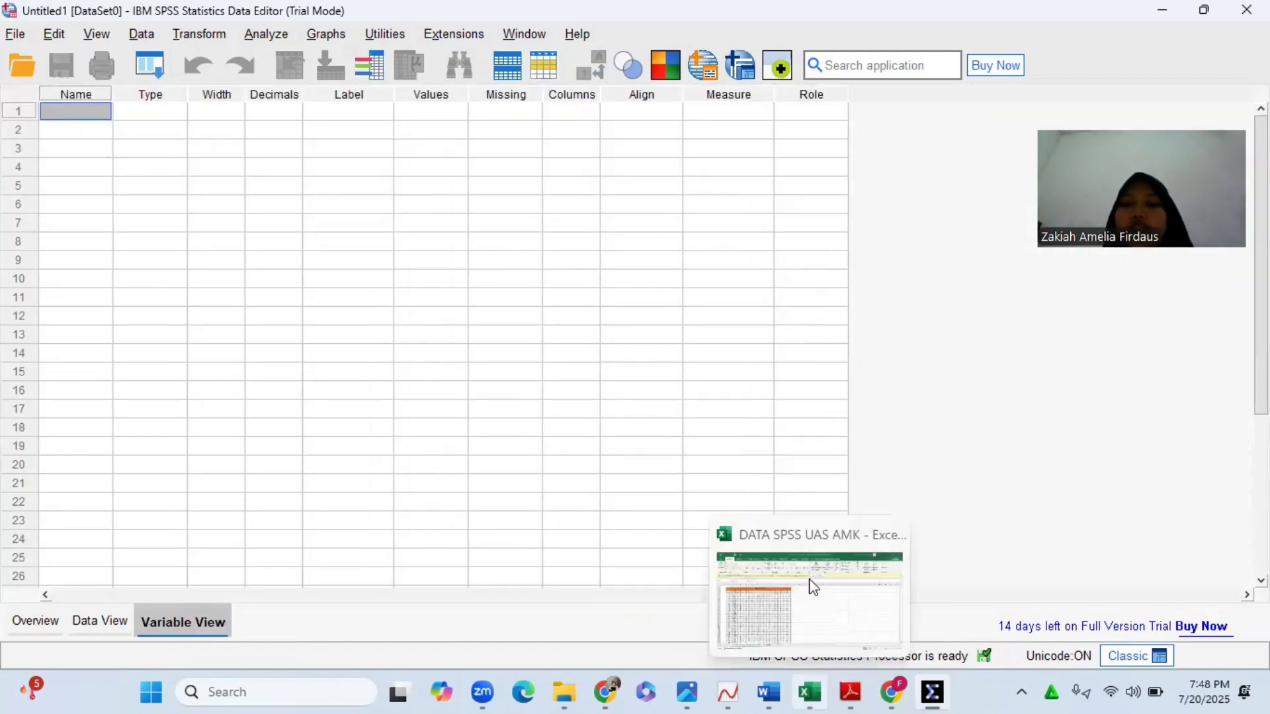
pyautogui.click(785, 602)
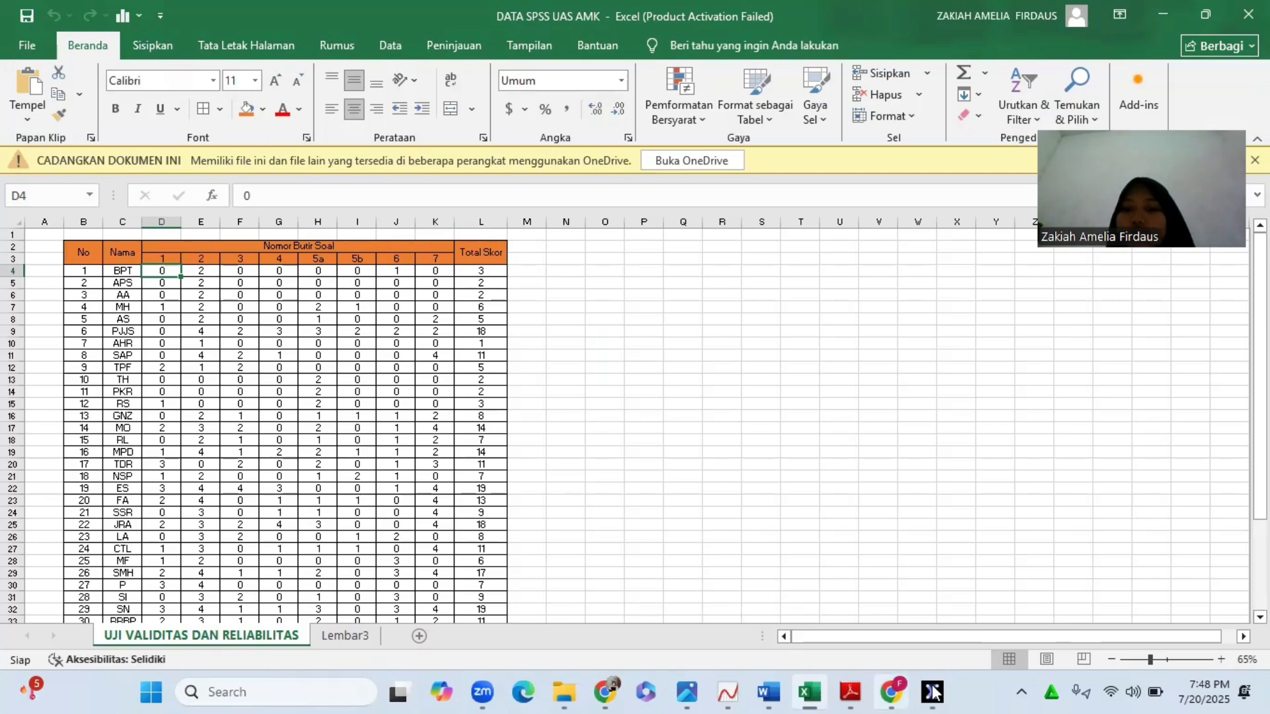
pyautogui.moveTo(933, 693)
pyautogui.click(922, 591)
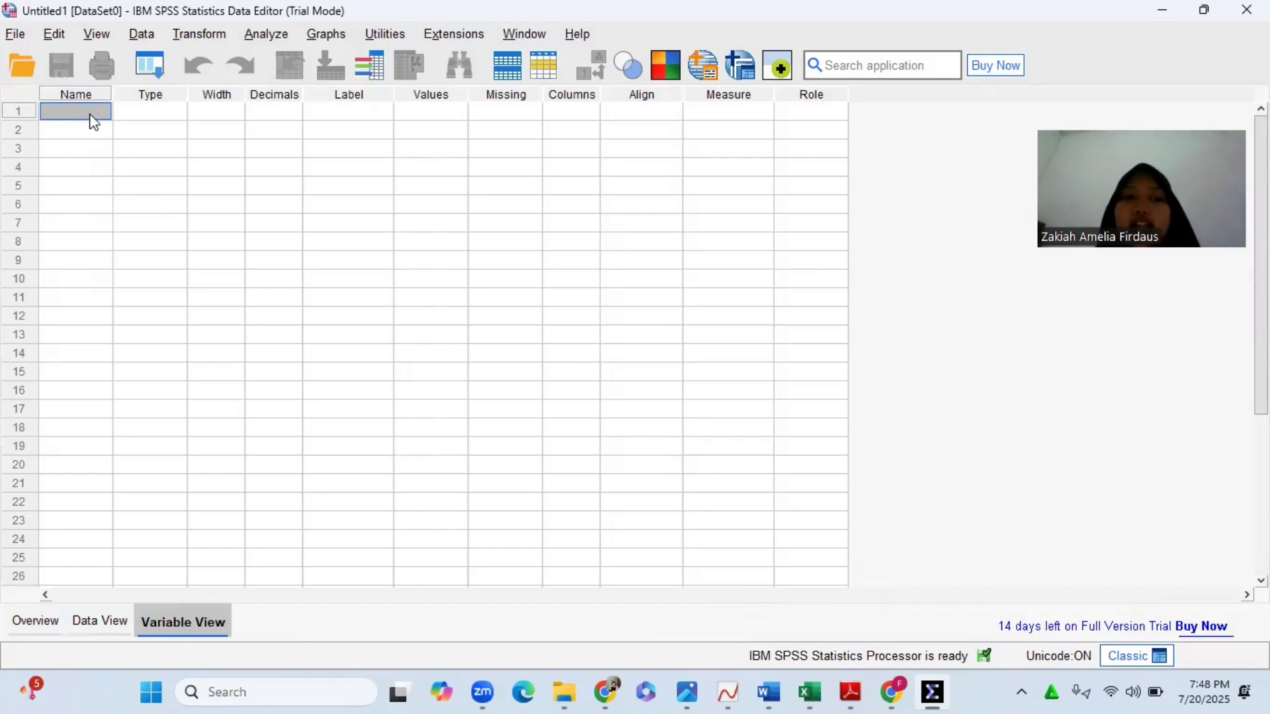
# - Name the first three variables Soal1, Soal2 and Soal3
pyautogui.write('Soal1')
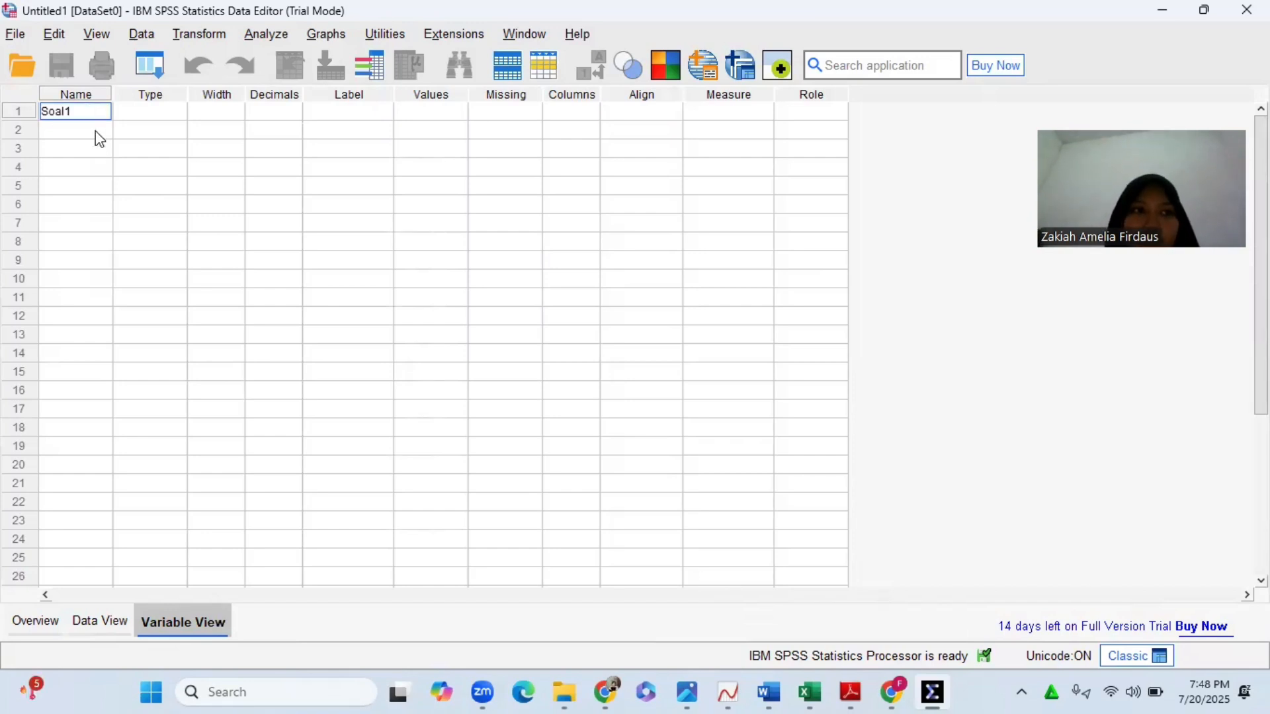
pyautogui.click(95, 129)
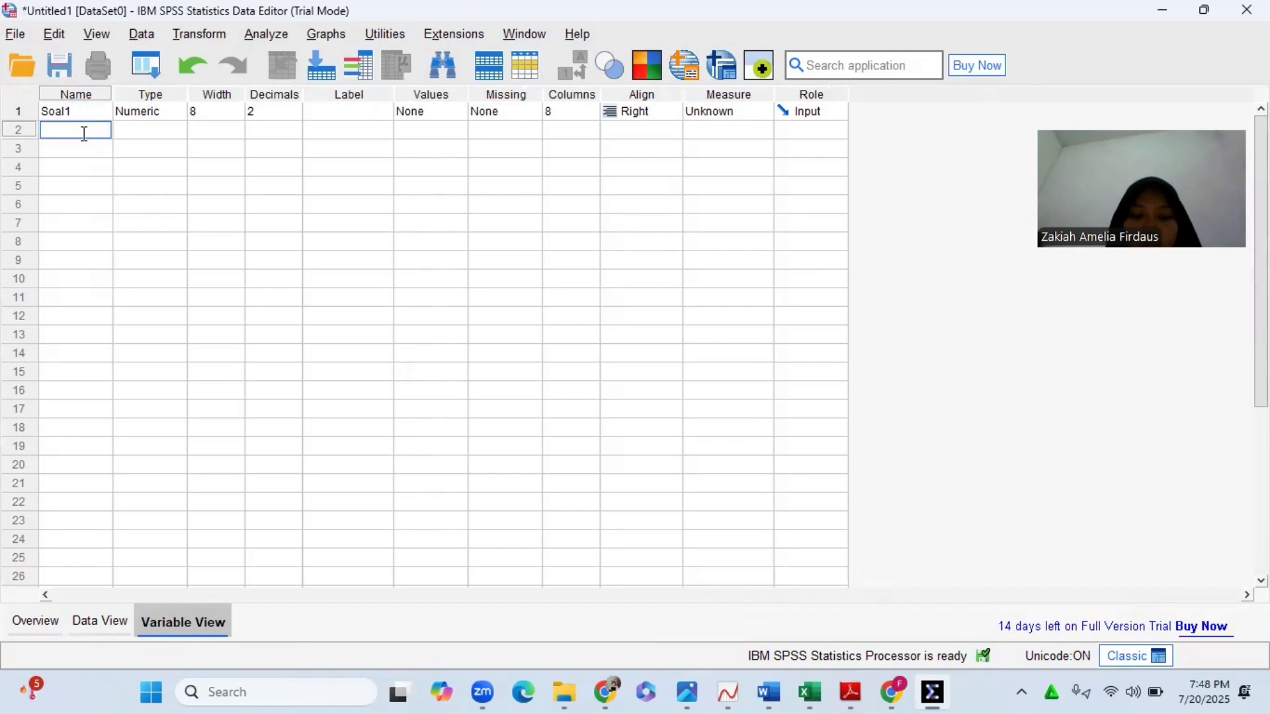
pyautogui.write('Soal2')
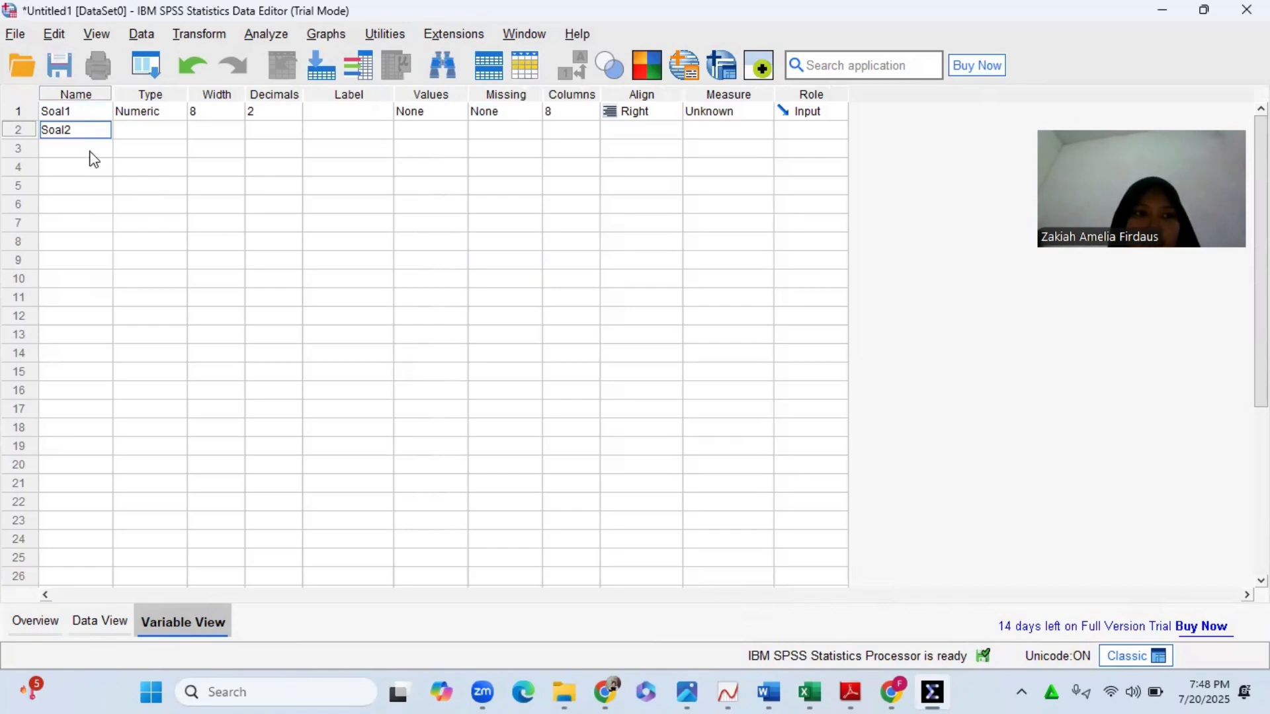
pyautogui.click(93, 150)
pyautogui.write('S0a')
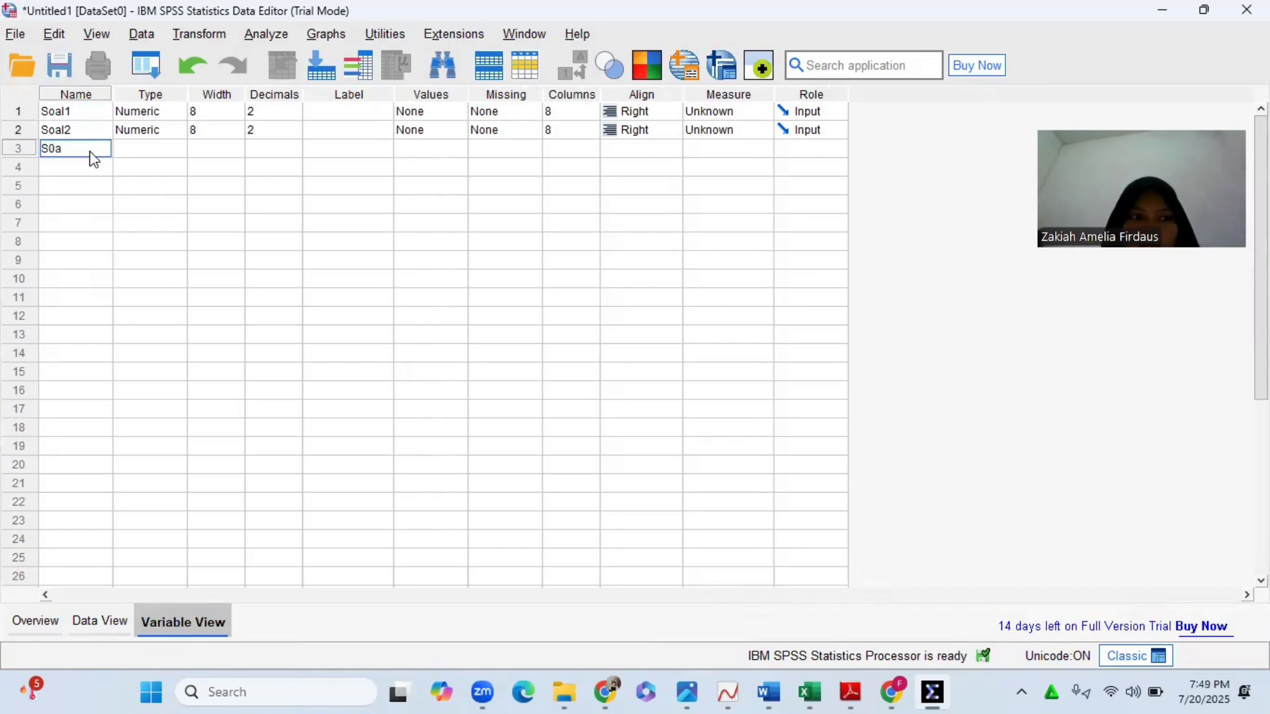
pyautogui.click(99, 171)
pyautogui.click(81, 146)
pyautogui.doubleClick(70, 146)
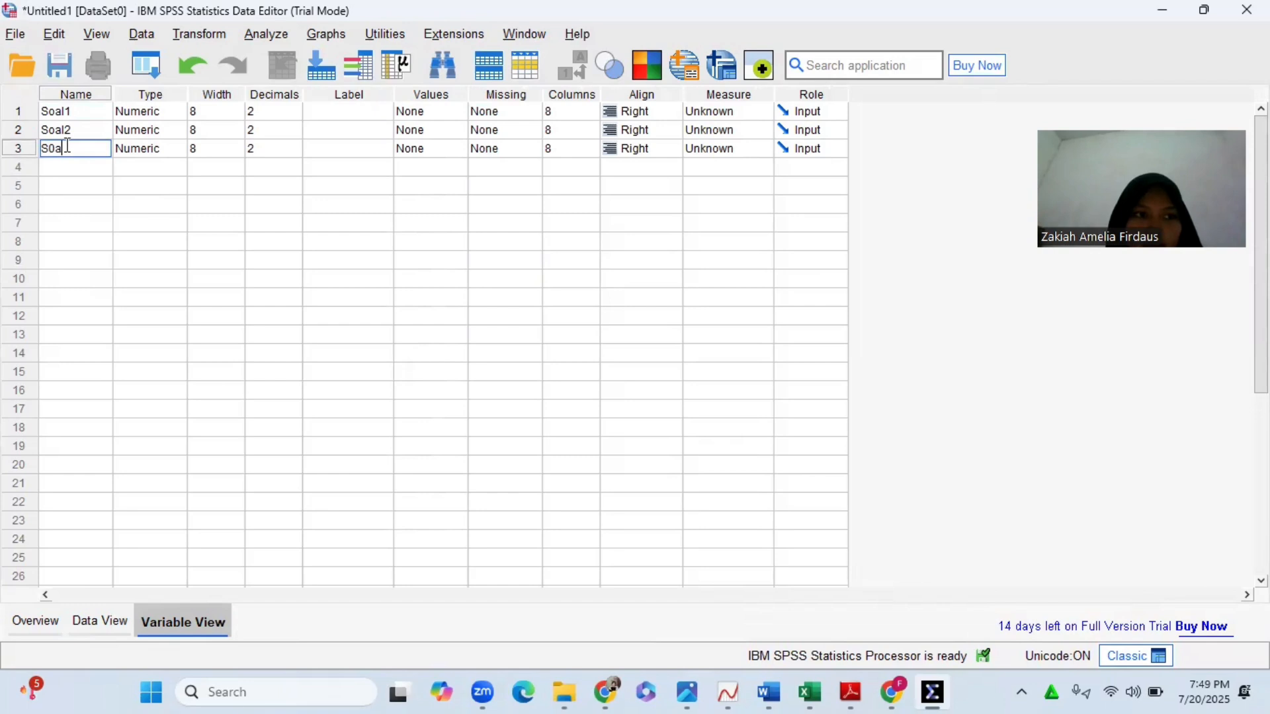
pyautogui.moveTo(69, 147); pyautogui.dragTo(51, 151)
pyautogui.write('oal3')
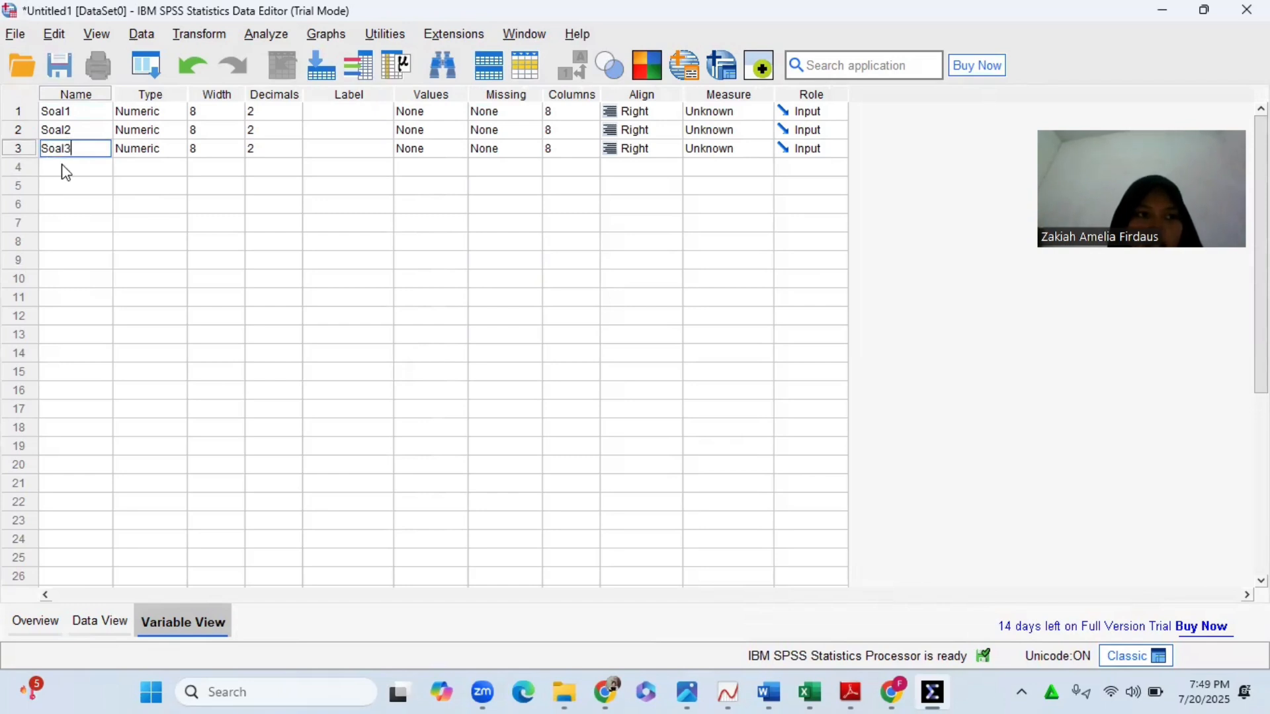
# - Add the variables Soal4, Soal5a and Soal5b in rows 4 to 6
pyautogui.click(63, 169)
pyautogui.write('Soal4')
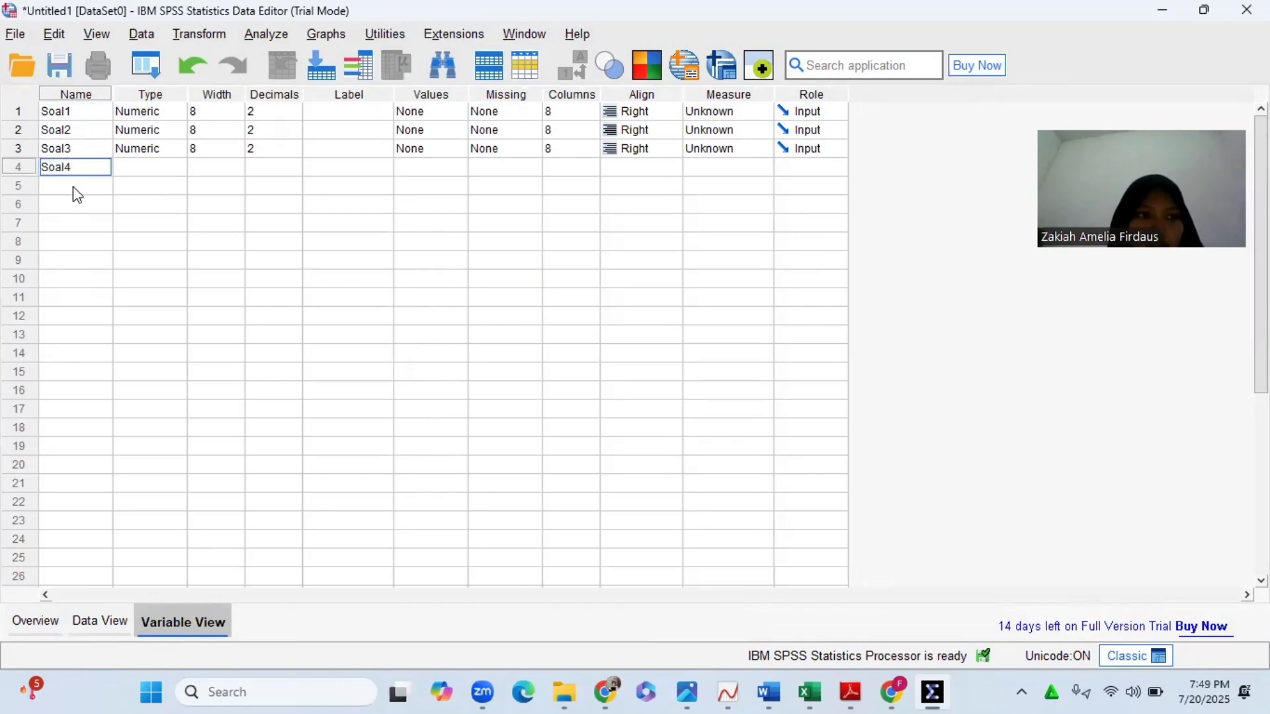
pyautogui.click(74, 185)
pyautogui.write('Soal5a')
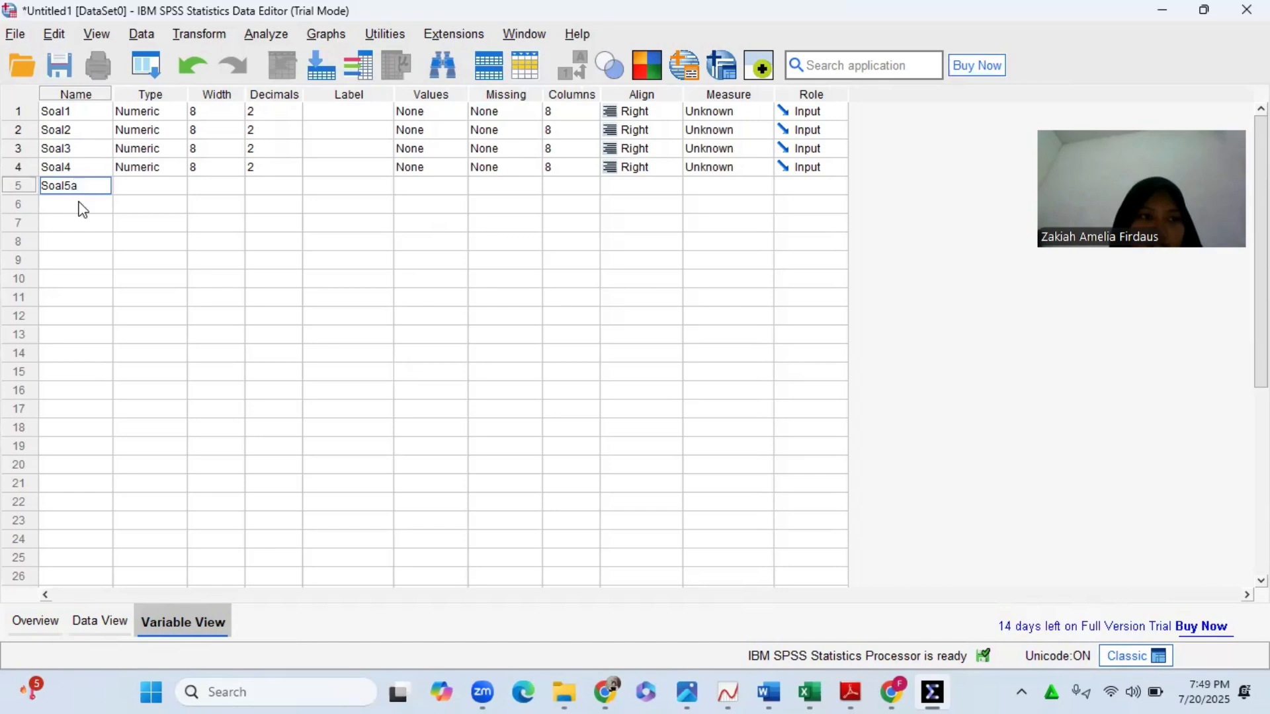
pyautogui.click(82, 205)
pyautogui.write('Soal5')
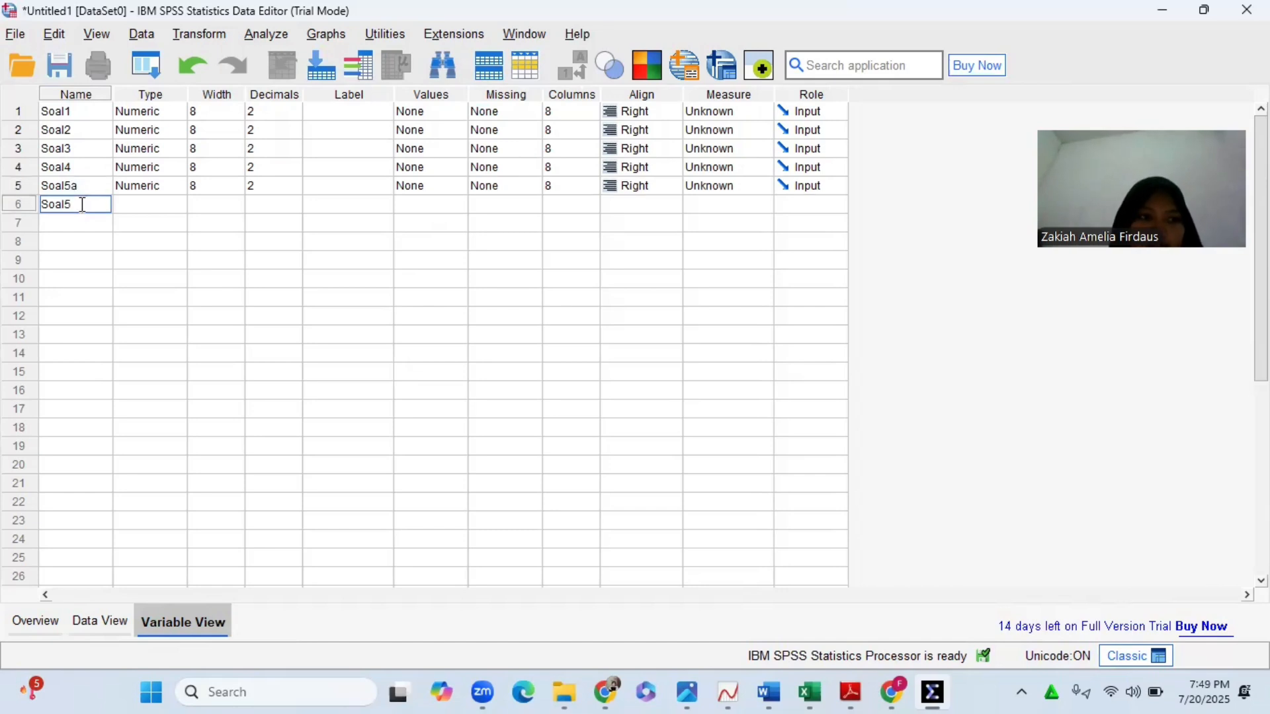
pyautogui.write('b')
# - Add the variables Soal6 and Soal7 in rows 7 and 8
pyautogui.click(88, 230)
pyautogui.write('Soal6')
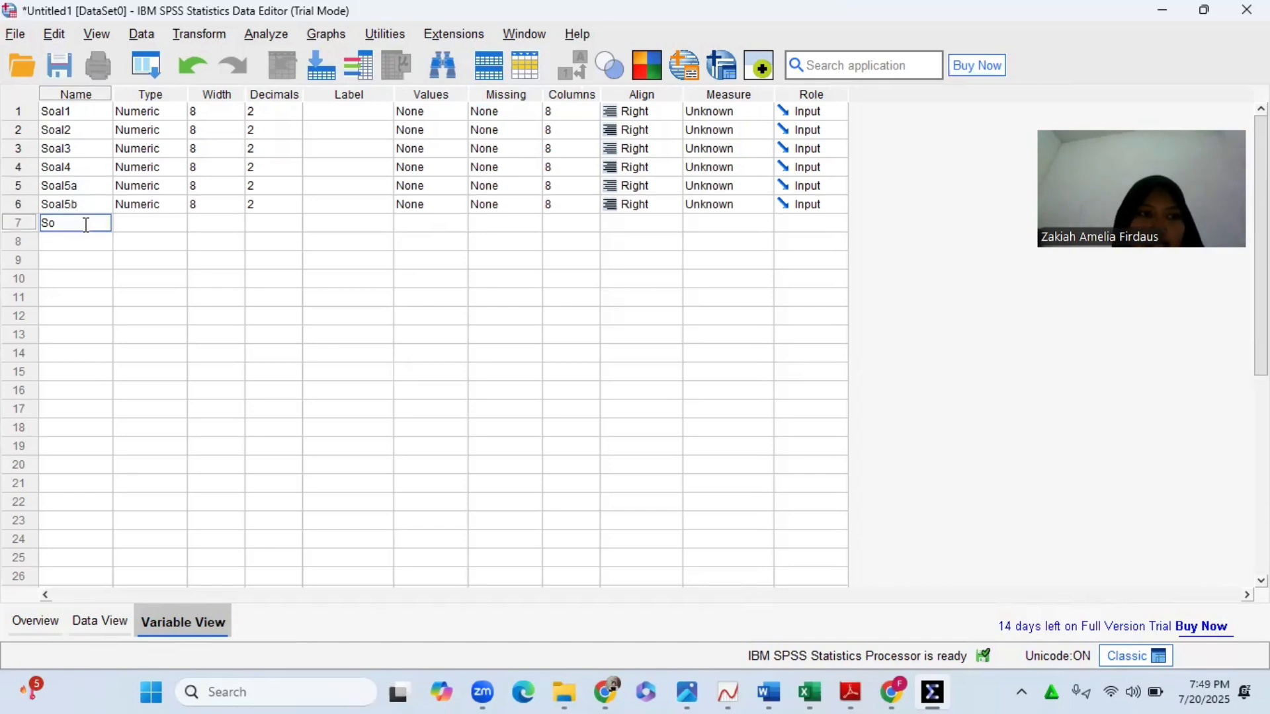
pyautogui.click(86, 243)
pyautogui.write('Soal')
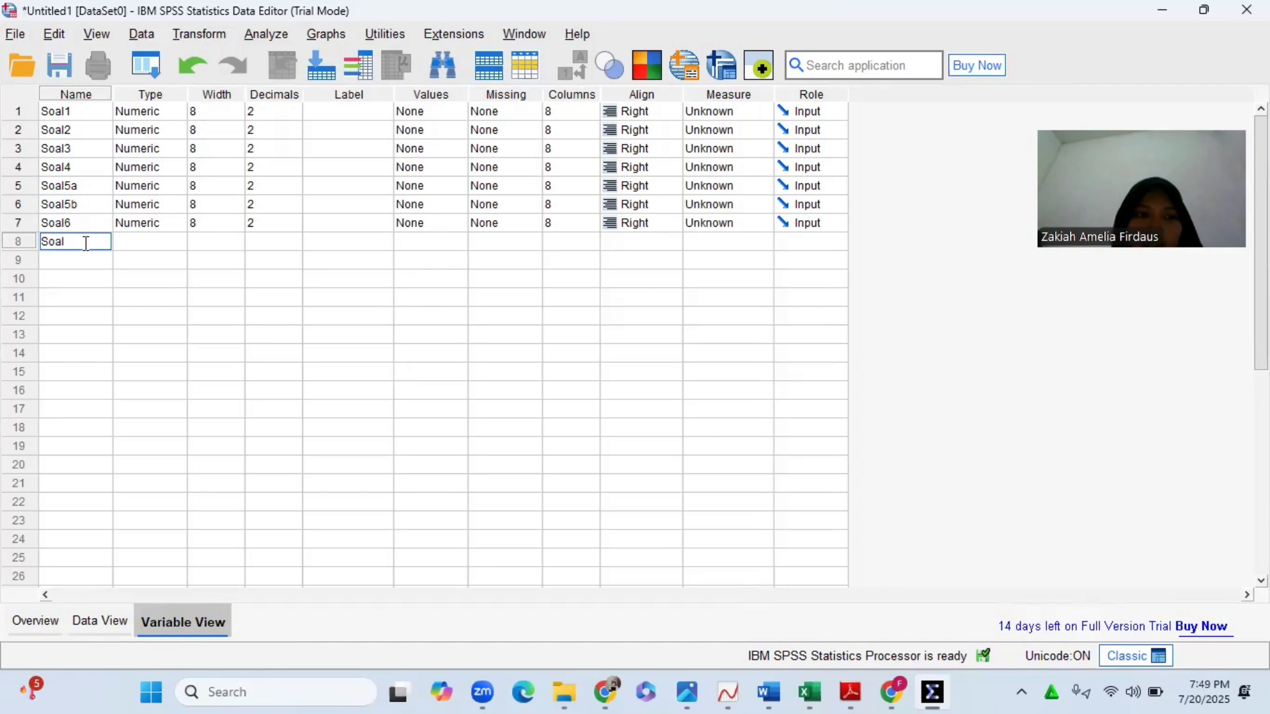
pyautogui.write('7')
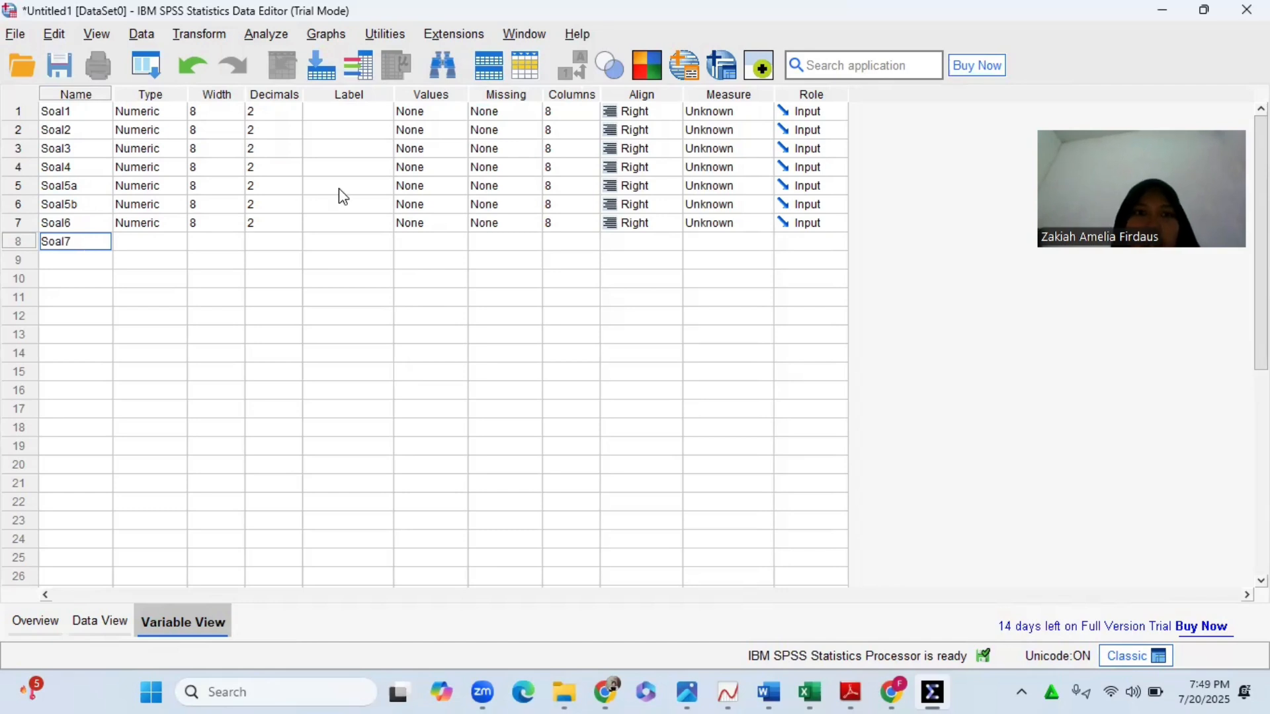
pyautogui.click(185, 272)
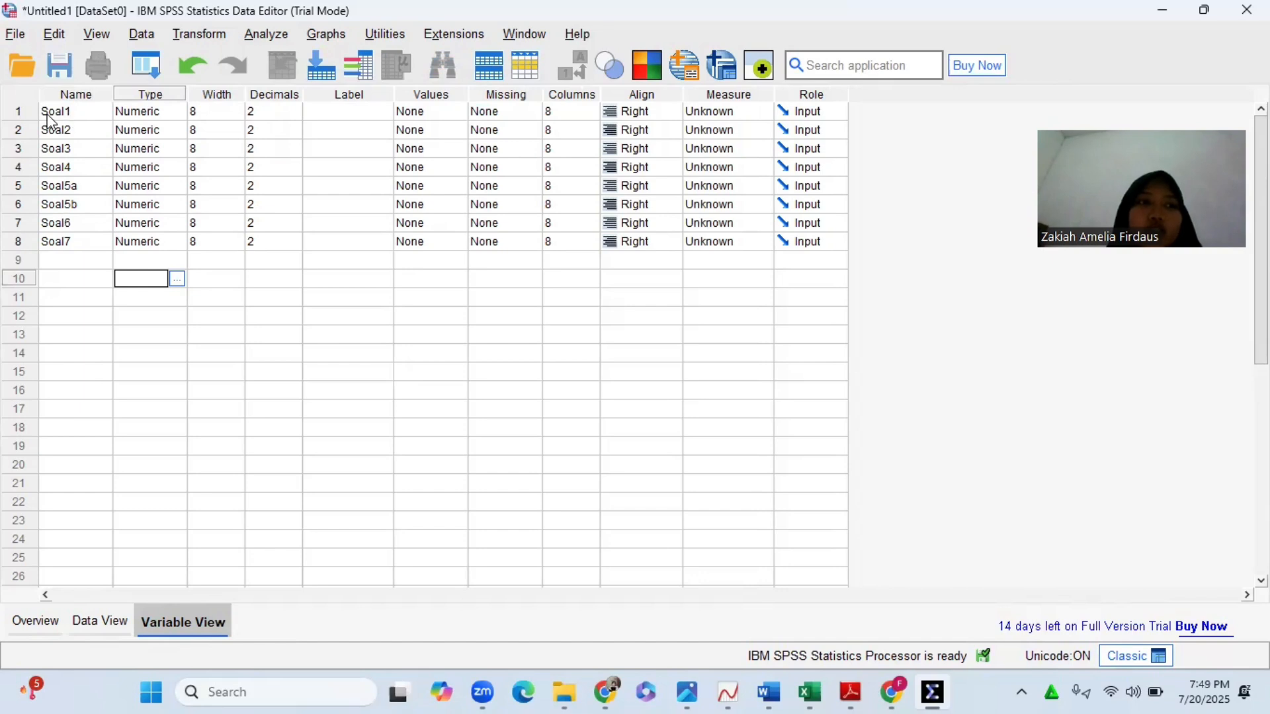
# - Label the first four variables Soal 1, Soal 2, Soal 3 and Soal 4
pyautogui.click(323, 116)
pyautogui.write('So')
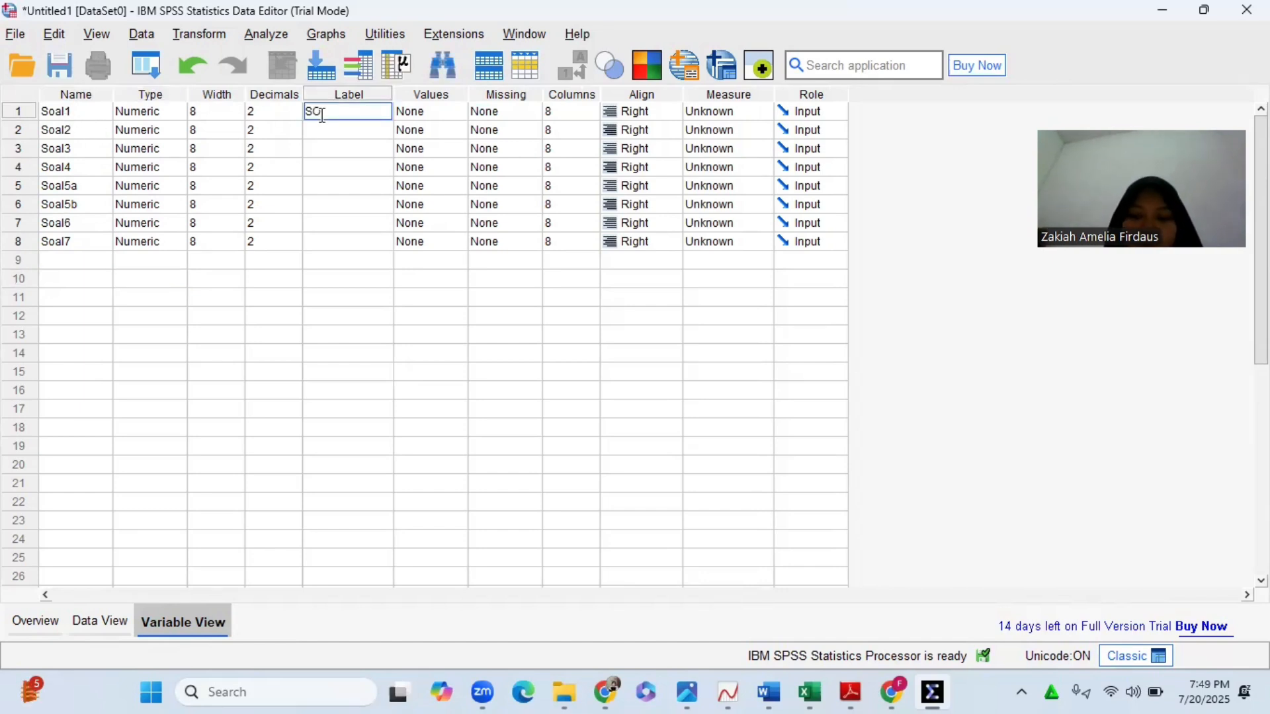
pyautogui.write('al 1')
pyautogui.press('Return')
pyautogui.write('S')
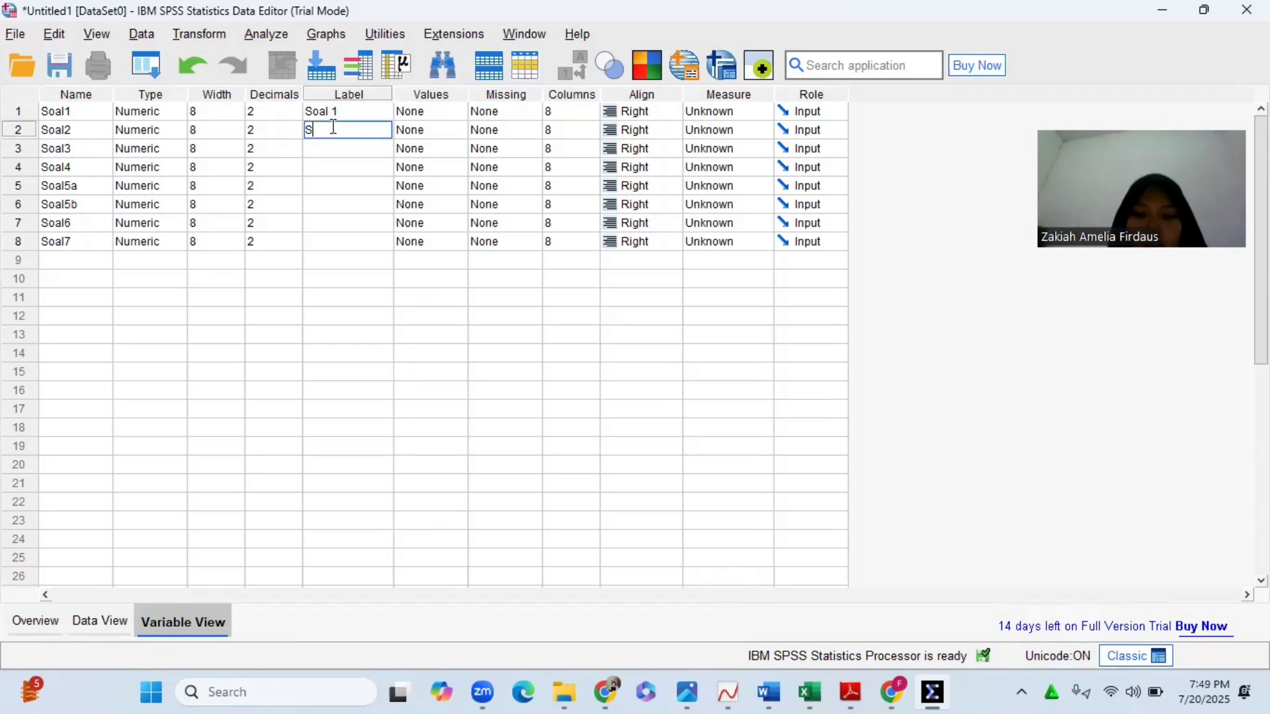
pyautogui.write('oal 2')
pyautogui.press('Return')
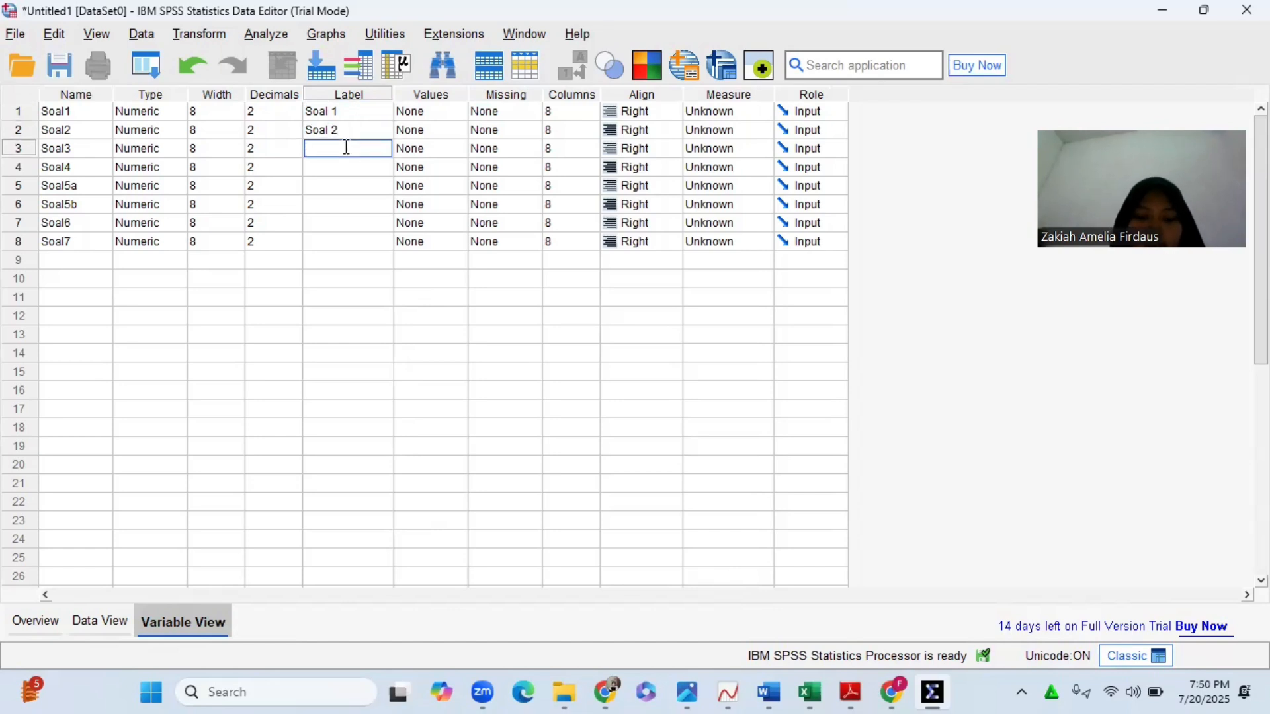
pyautogui.write('Soal 3')
pyautogui.press('Return')
pyautogui.write('S')
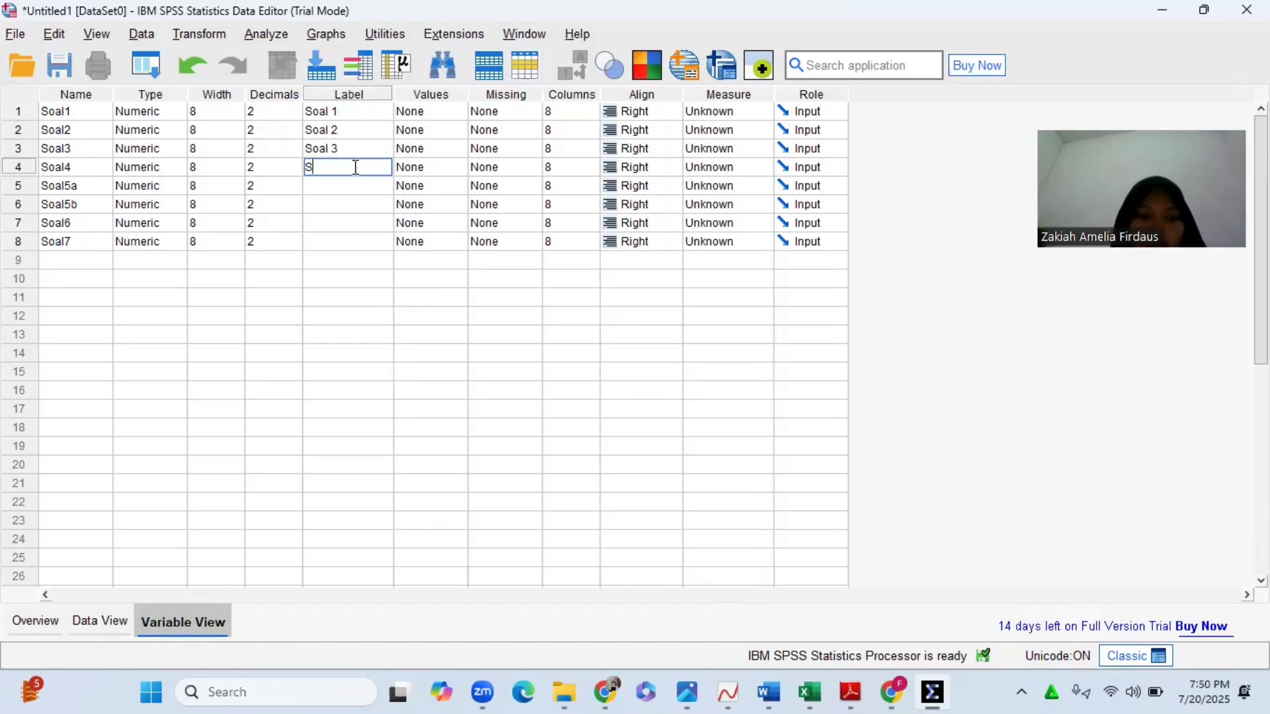
pyautogui.write('oal 4')
# - Label the variables Soal5a and Soal5b as Soal 5a and Soal 5b
pyautogui.click(361, 188)
pyautogui.write('Soa')
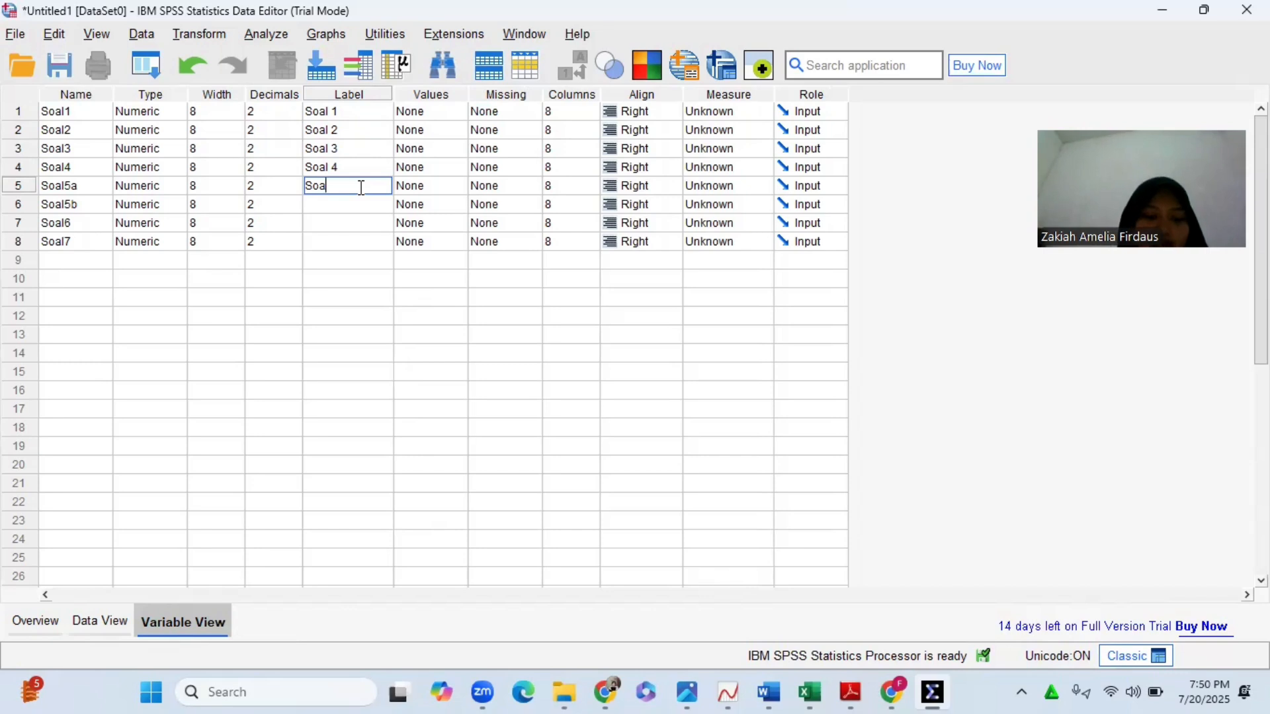
pyautogui.write('l 5a')
pyautogui.click(366, 204)
pyautogui.write('Soal 5b')
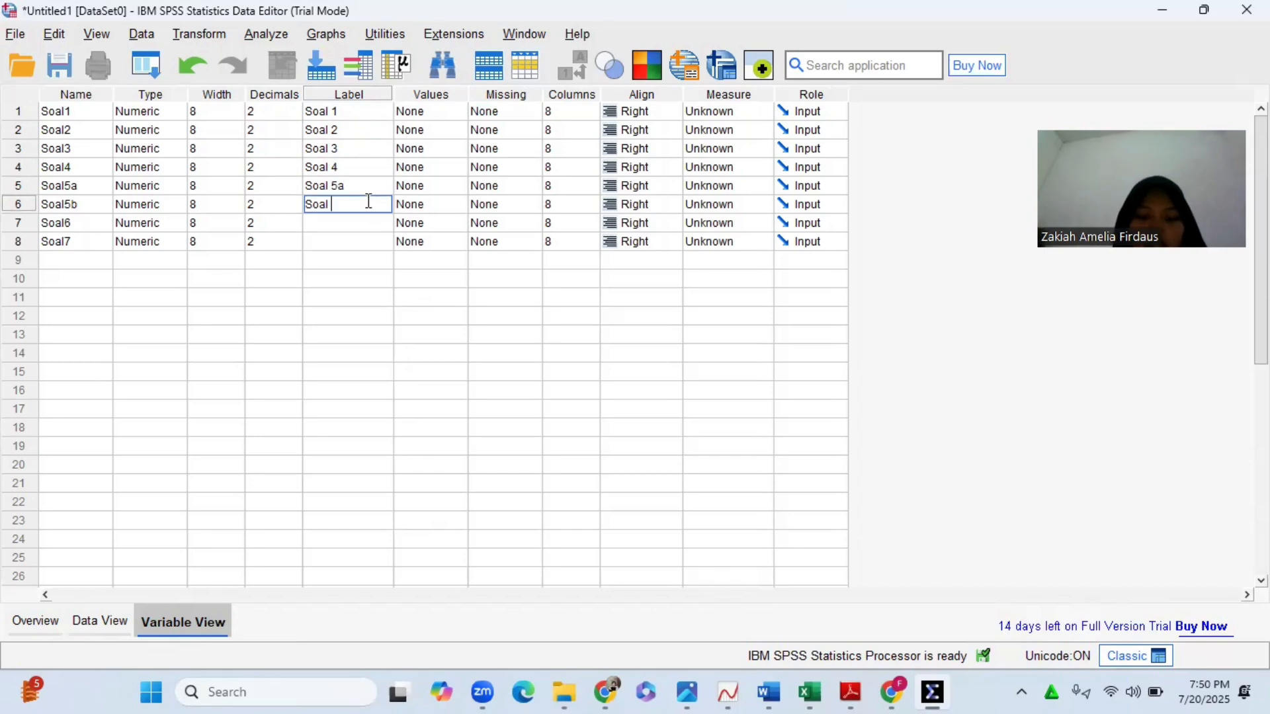
# - Label the variables Soal6 and Soal7 as Soal 6 and Soal 7
pyautogui.click(371, 222)
pyautogui.write('SOal')
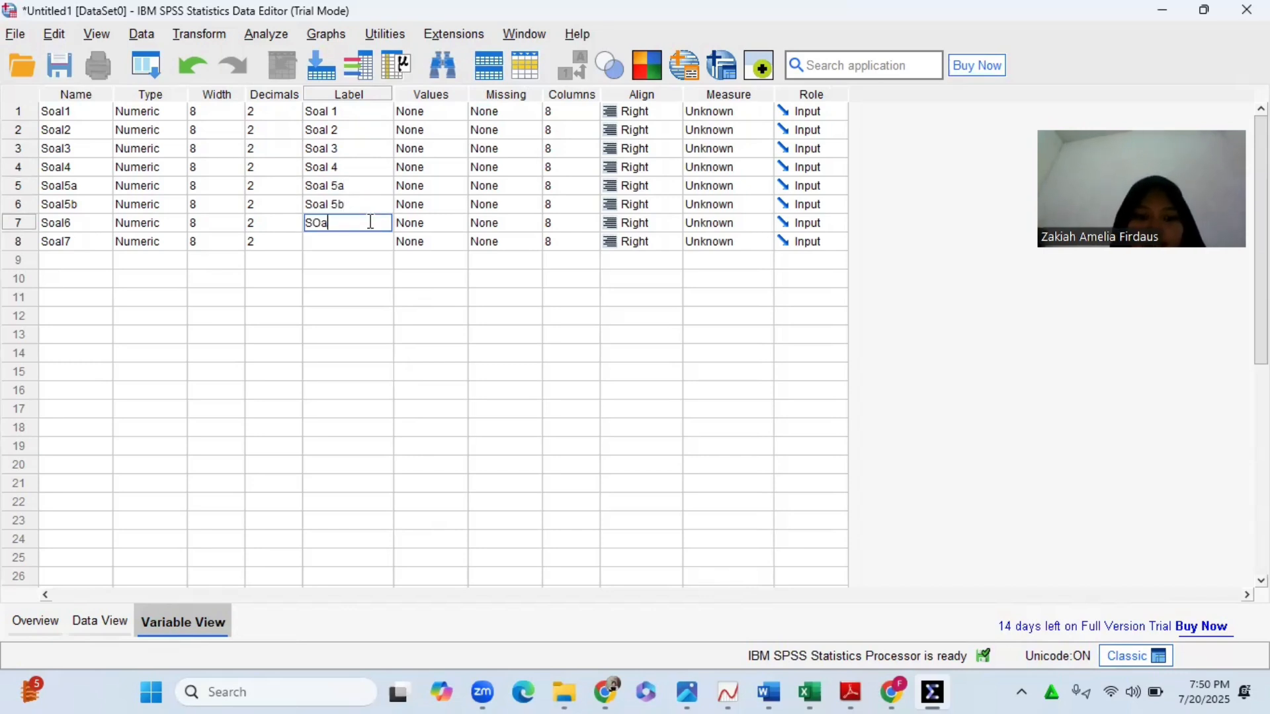
pyautogui.press('Left')
pyautogui.press('Left')
pyautogui.press('BackSpace')
pyautogui.write('oal')
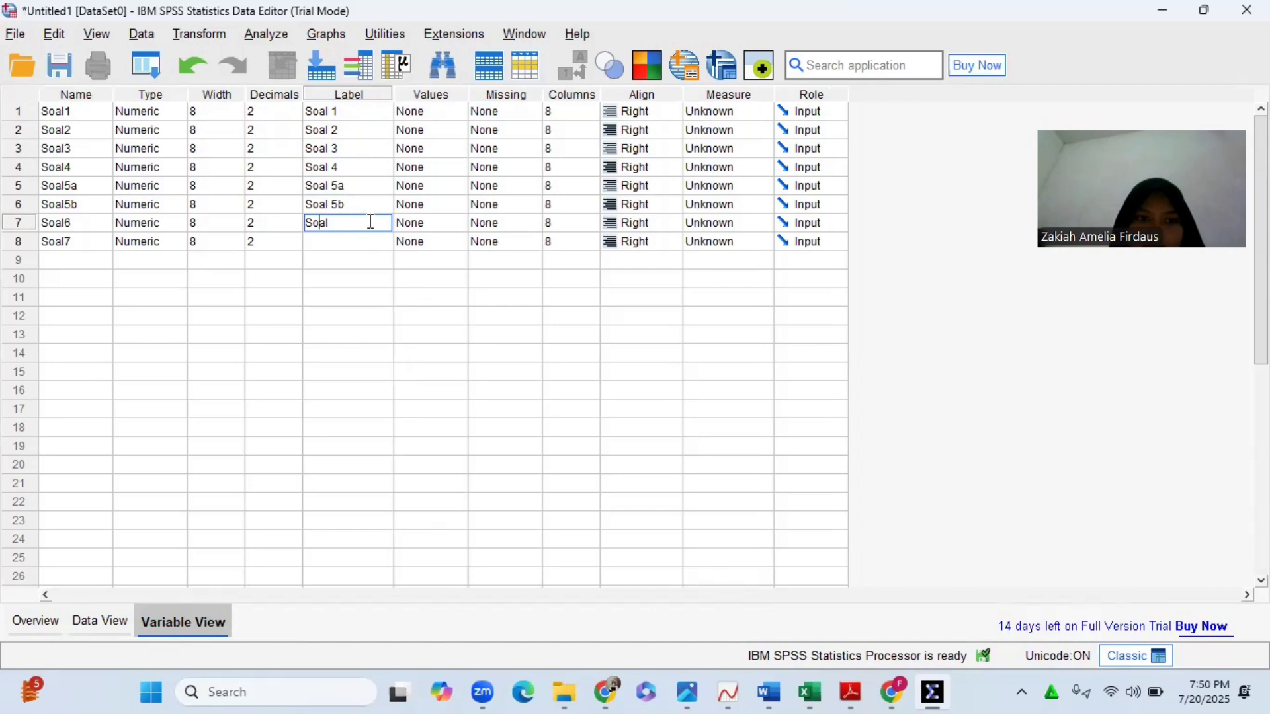
pyautogui.write(' 6')
pyautogui.click(370, 242)
pyautogui.write('Soal 7')
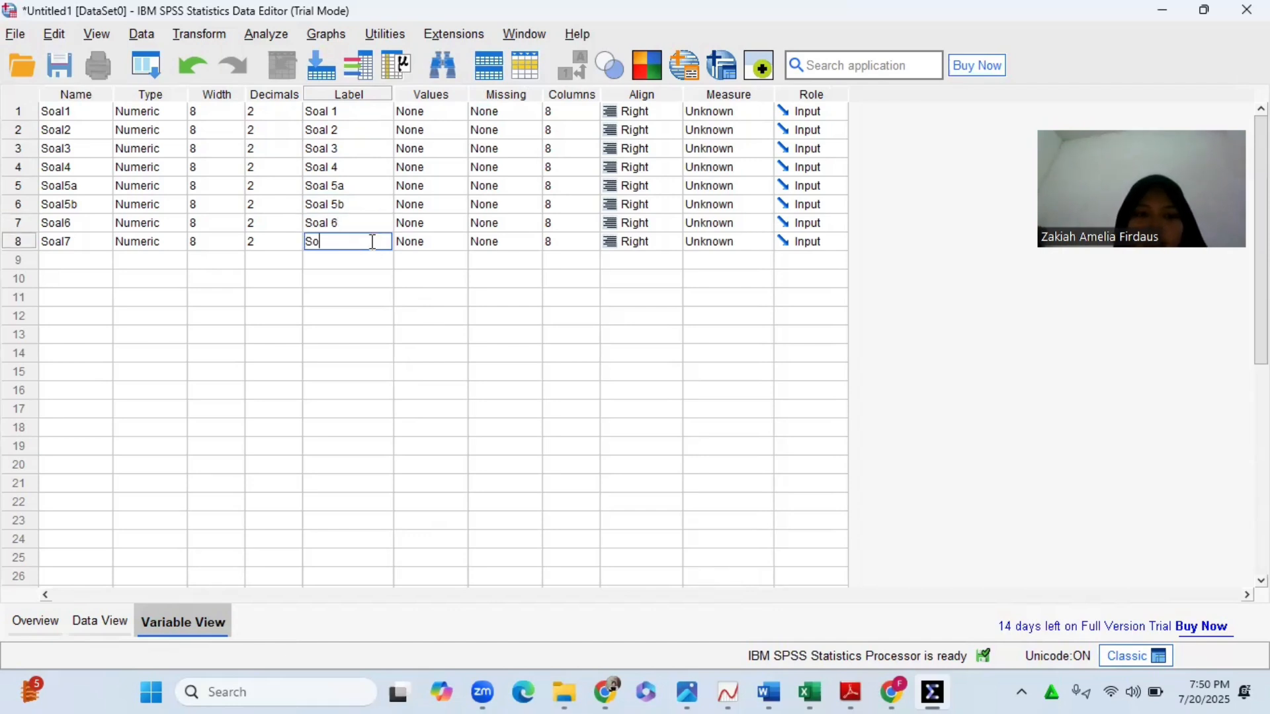
pyautogui.click(397, 286)
# - Set the decimals of the variables Soal1 to Soal4 to 0
pyautogui.click(276, 113)
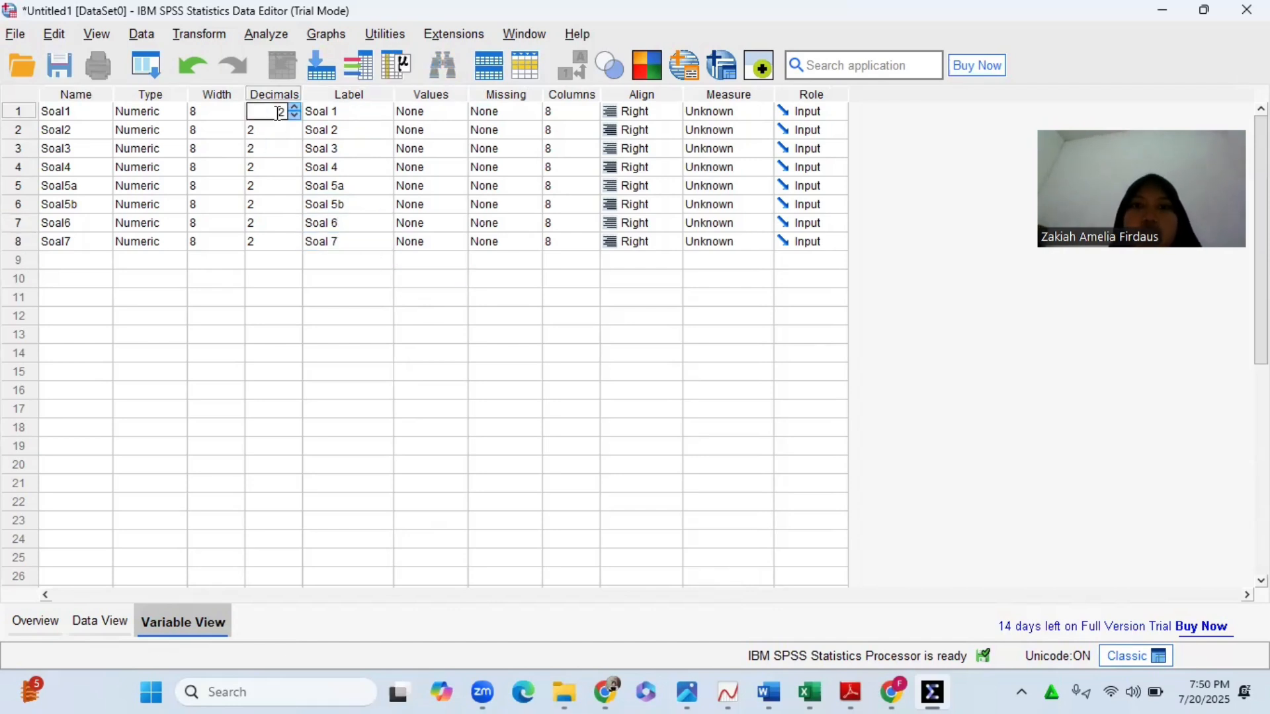
pyautogui.click(296, 116)
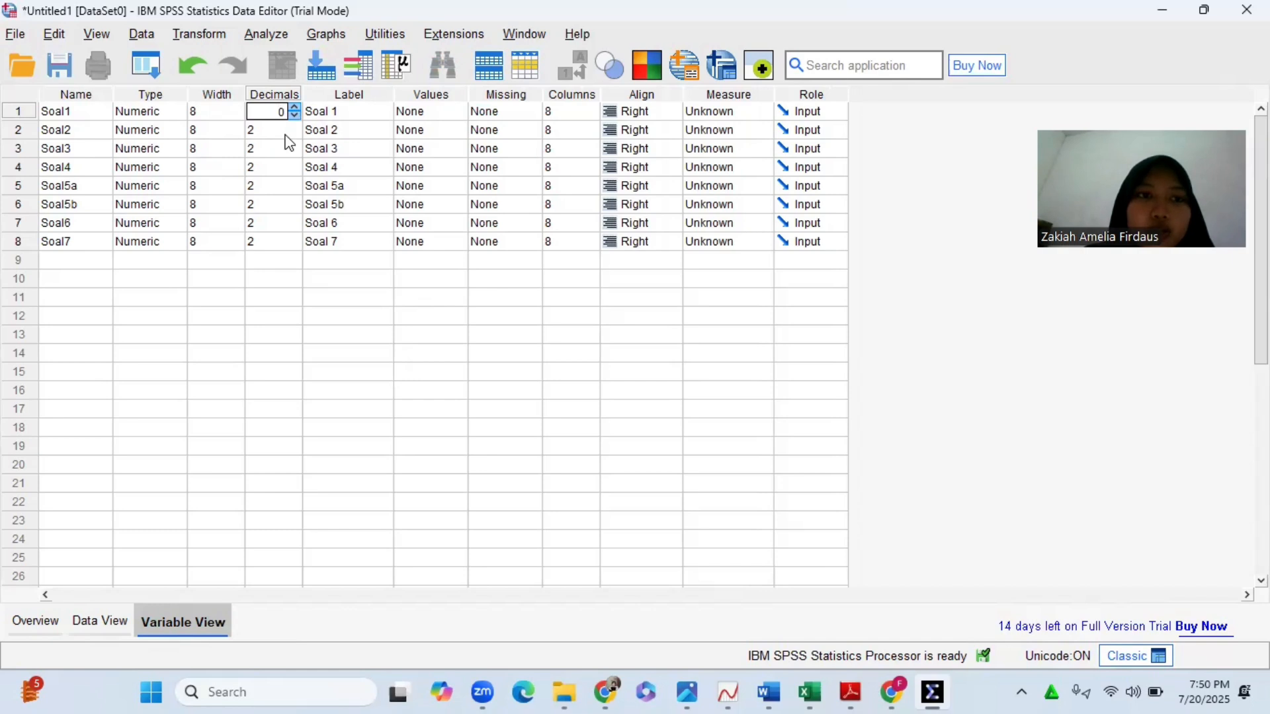
pyautogui.click(287, 135)
pyautogui.click(293, 133)
pyautogui.click(294, 133)
pyautogui.click(294, 154)
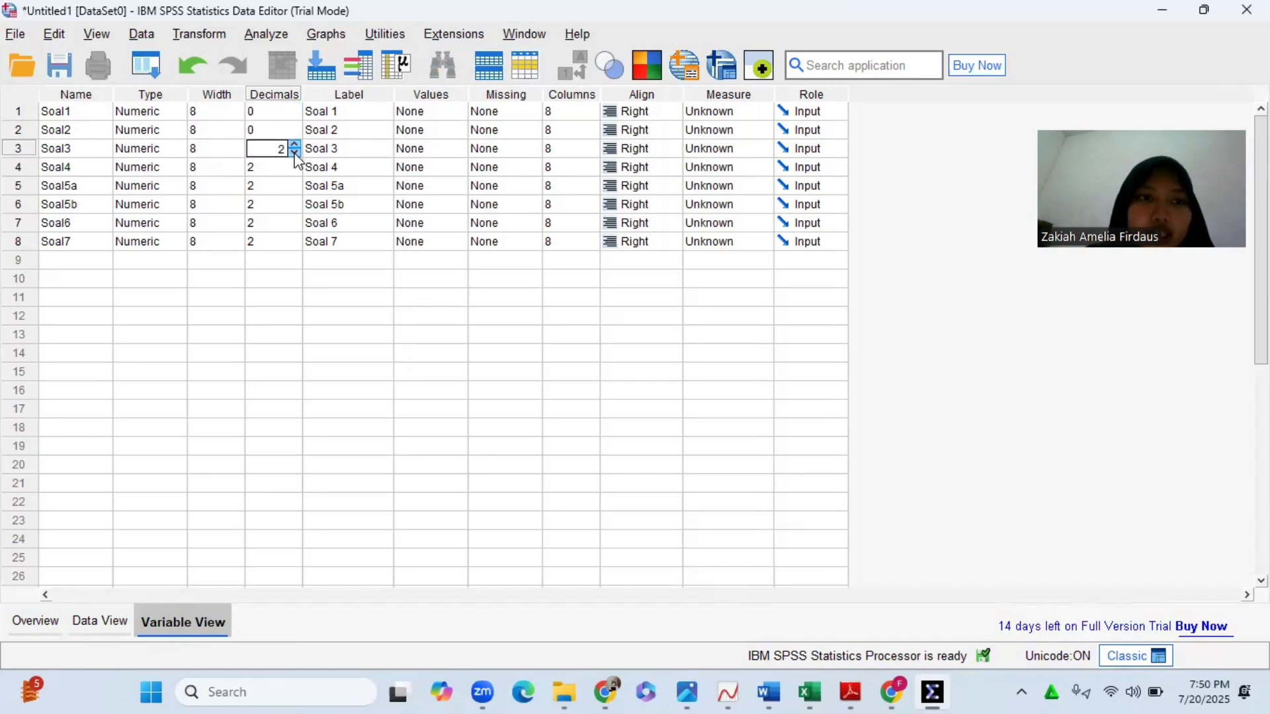
pyautogui.click(295, 172)
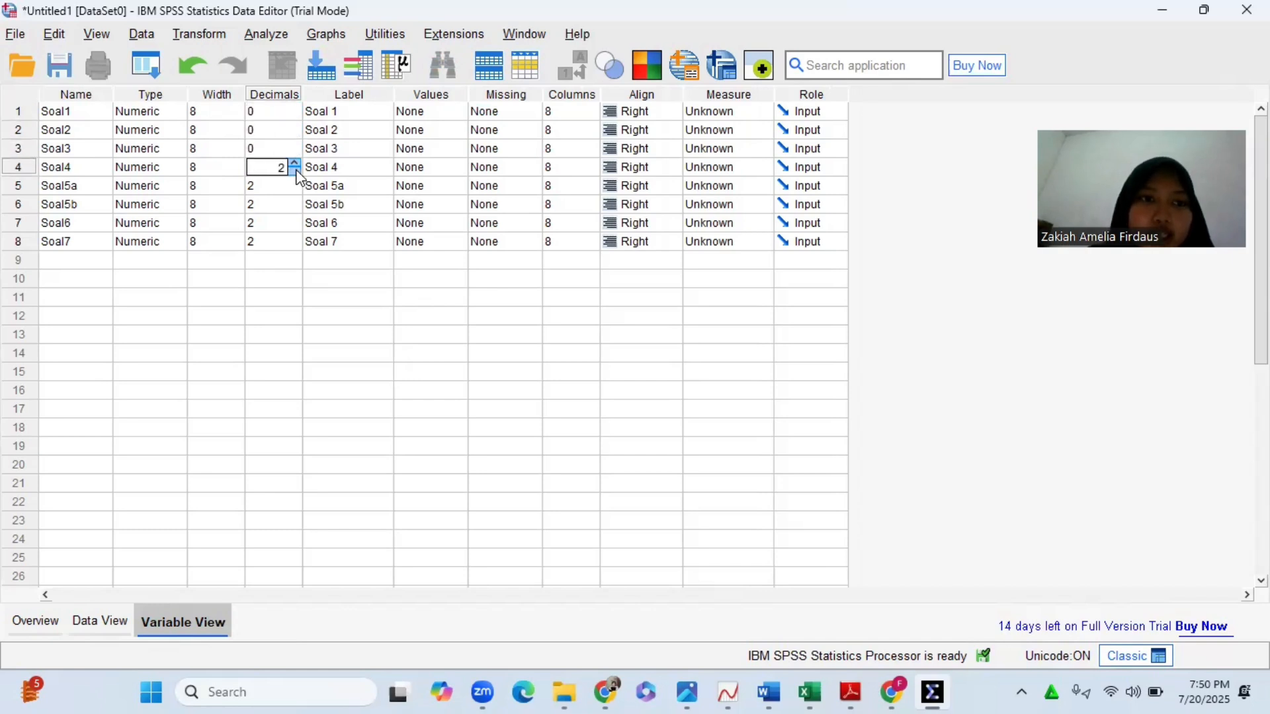
pyautogui.click(296, 172)
# - Set the decimals of Soal5a, Soal5b, Soal6 and Soal7 to 0
pyautogui.click(293, 183)
pyautogui.click(292, 190)
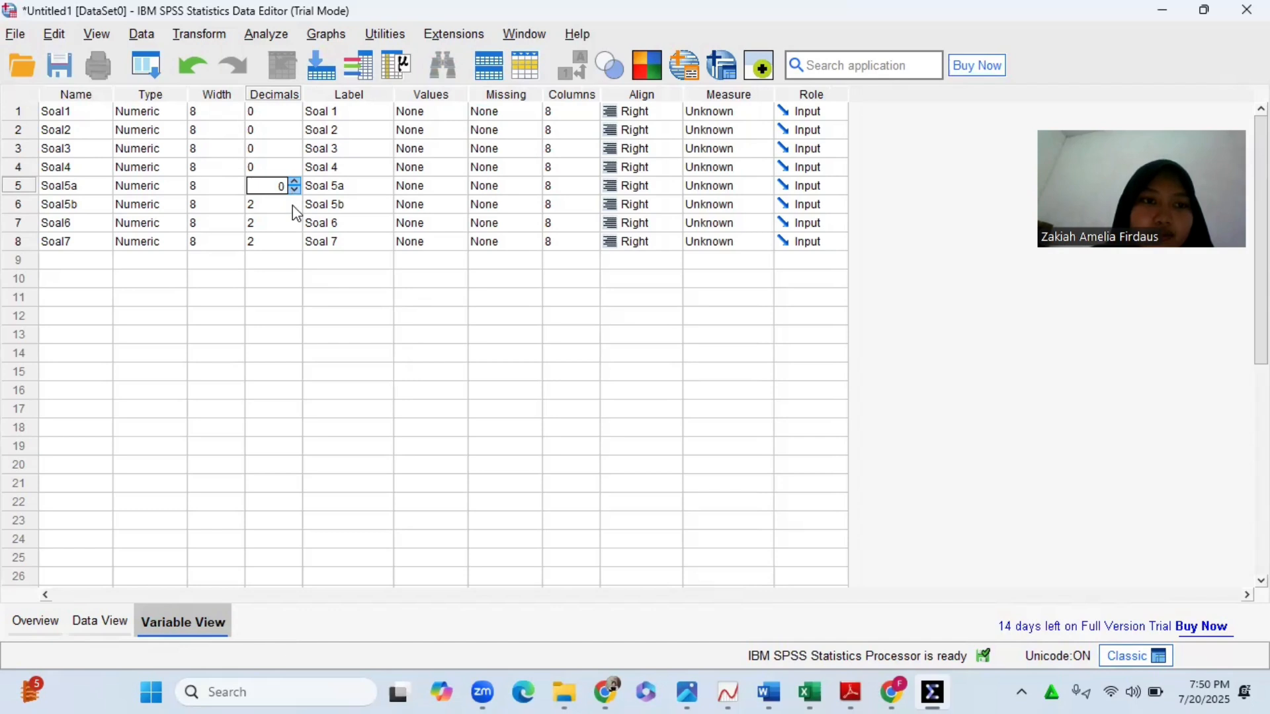
pyautogui.click(293, 209)
pyautogui.click(294, 209)
pyautogui.click(291, 227)
pyautogui.click(294, 227)
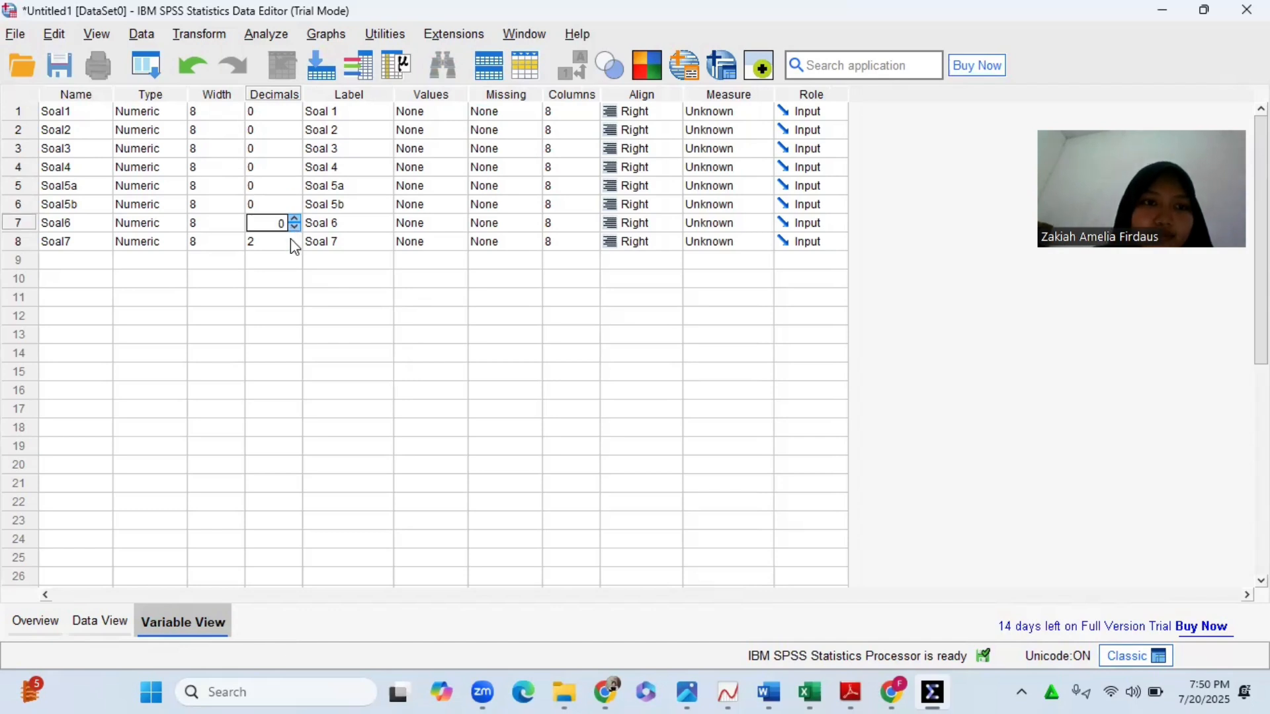
pyautogui.click(291, 239)
pyautogui.click(294, 246)
pyautogui.click(295, 246)
pyautogui.click(419, 317)
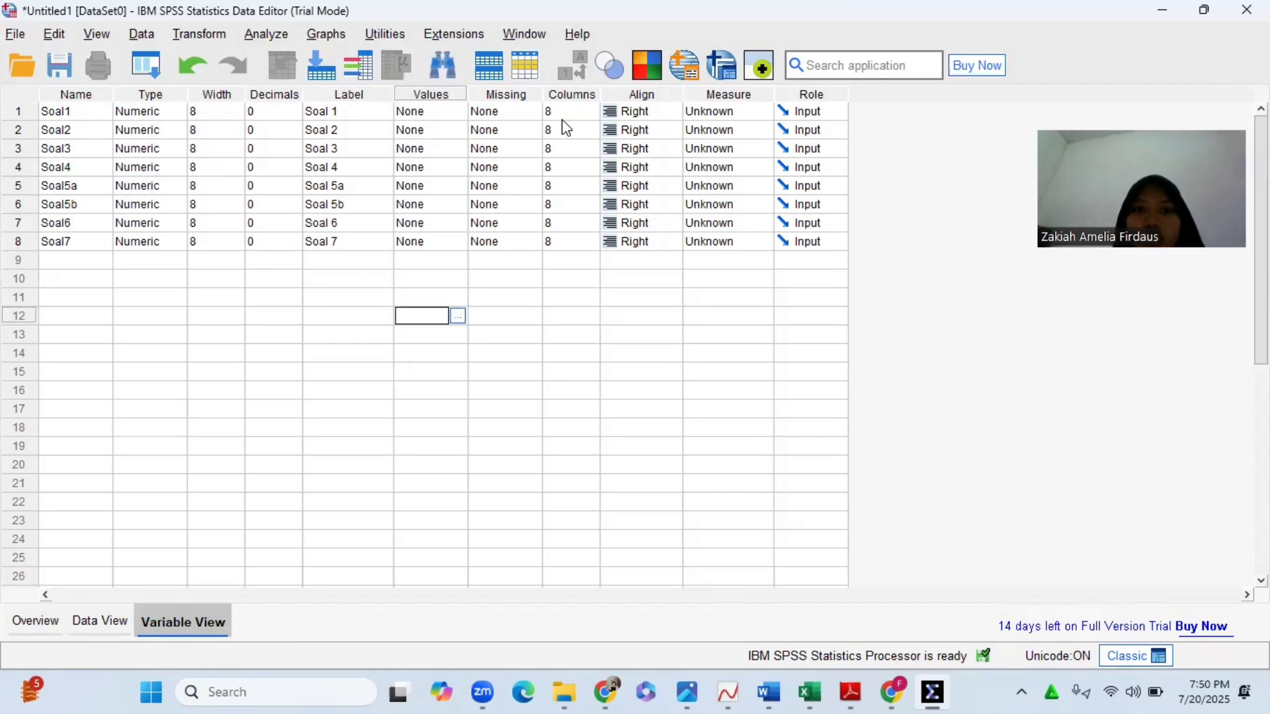
# - Set the measurement level of the variables Soal1 to Soal7, including Soal5a and Soal5b, to Scale
pyautogui.click(703, 124)
pyautogui.click(717, 130)
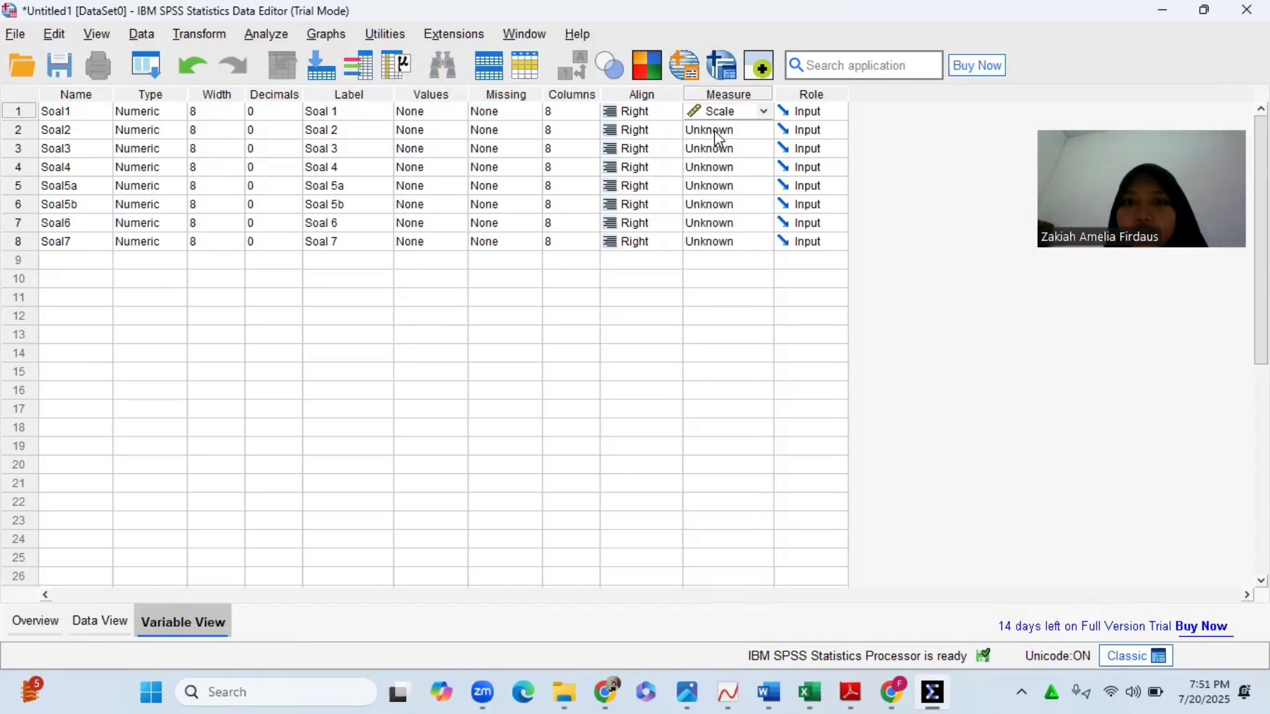
pyautogui.click(720, 151)
pyautogui.click(726, 170)
pyautogui.click(735, 186)
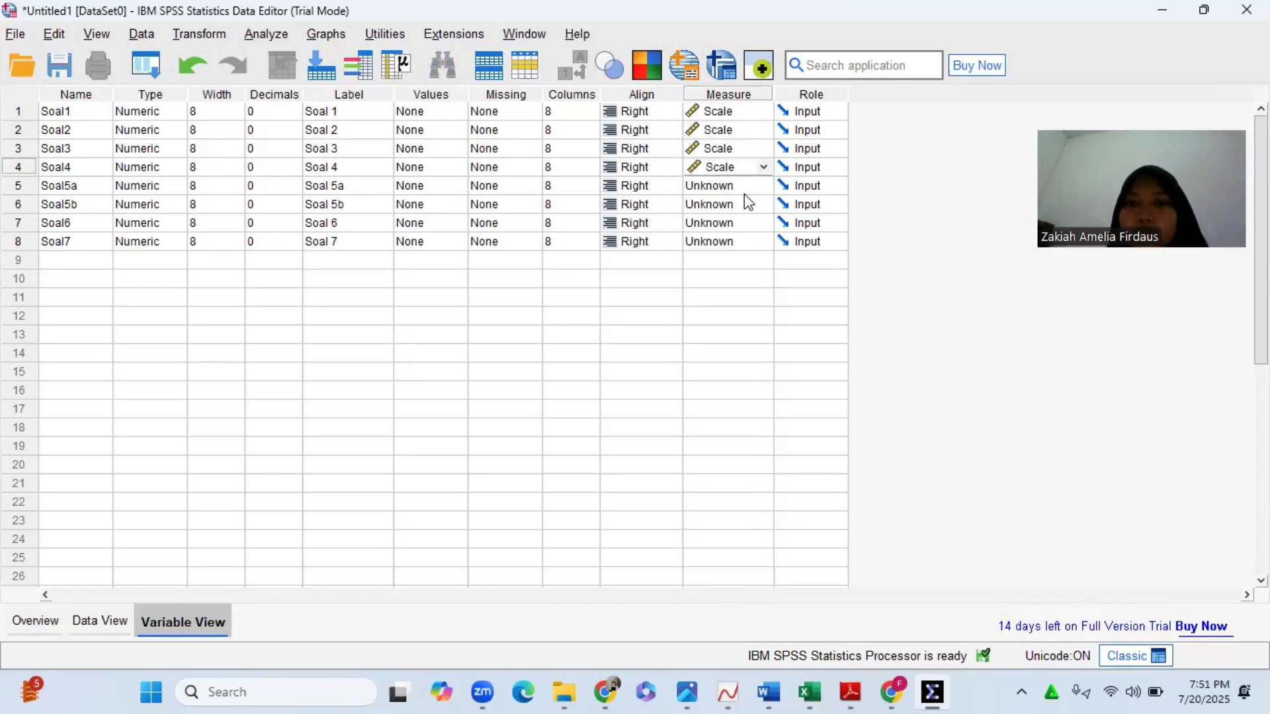
pyautogui.click(745, 206)
pyautogui.click(744, 225)
pyautogui.click(745, 240)
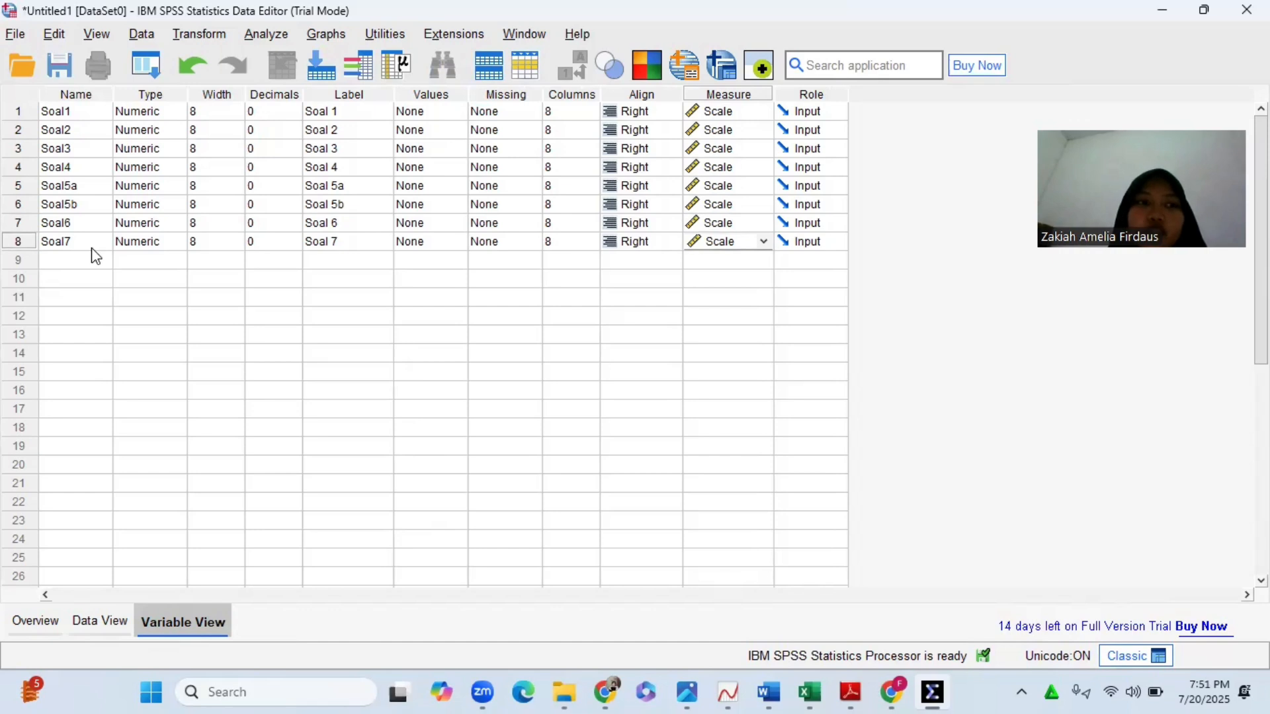
# - Add a ninth variable named SkorTotal with the label Soal Total
pyautogui.click(74, 262)
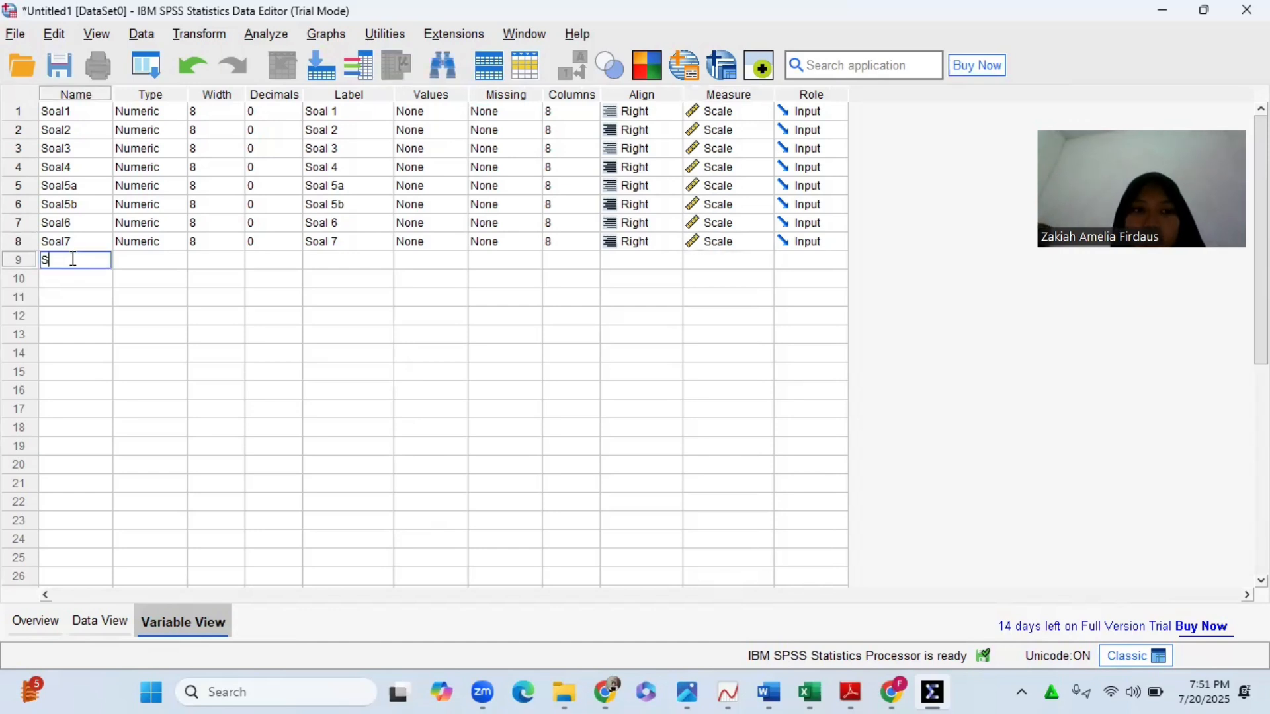
pyautogui.write('SkorT')
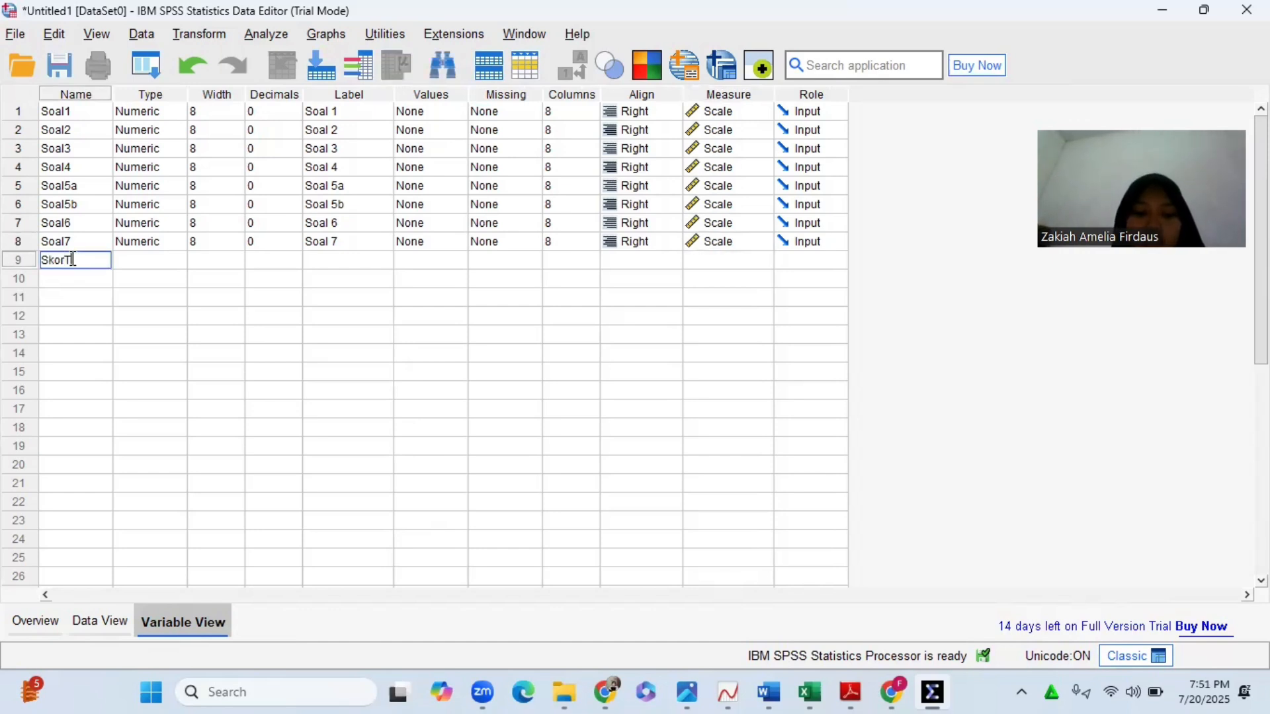
pyautogui.write('otal')
pyautogui.click(355, 261)
pyautogui.write('Soal Total')
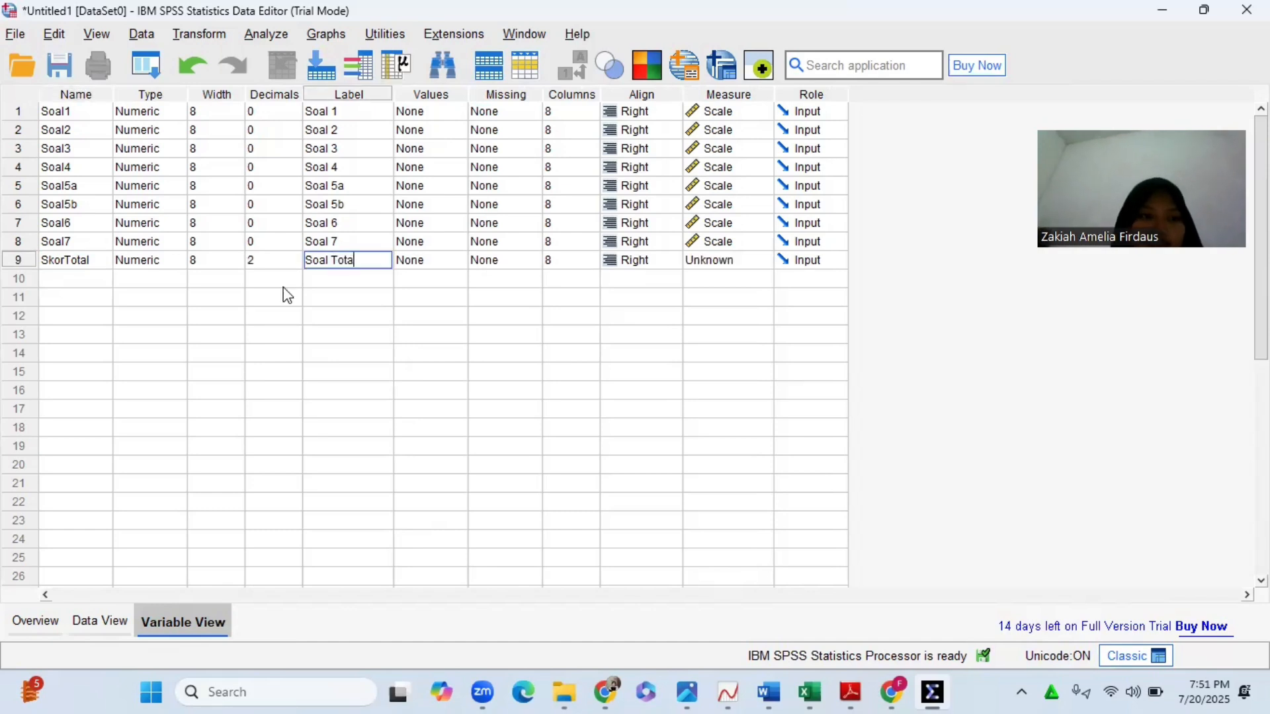
# - Set SkorTotal to 0 decimals and its measurement level to Scale
pyautogui.click(240, 297)
pyautogui.click(285, 258)
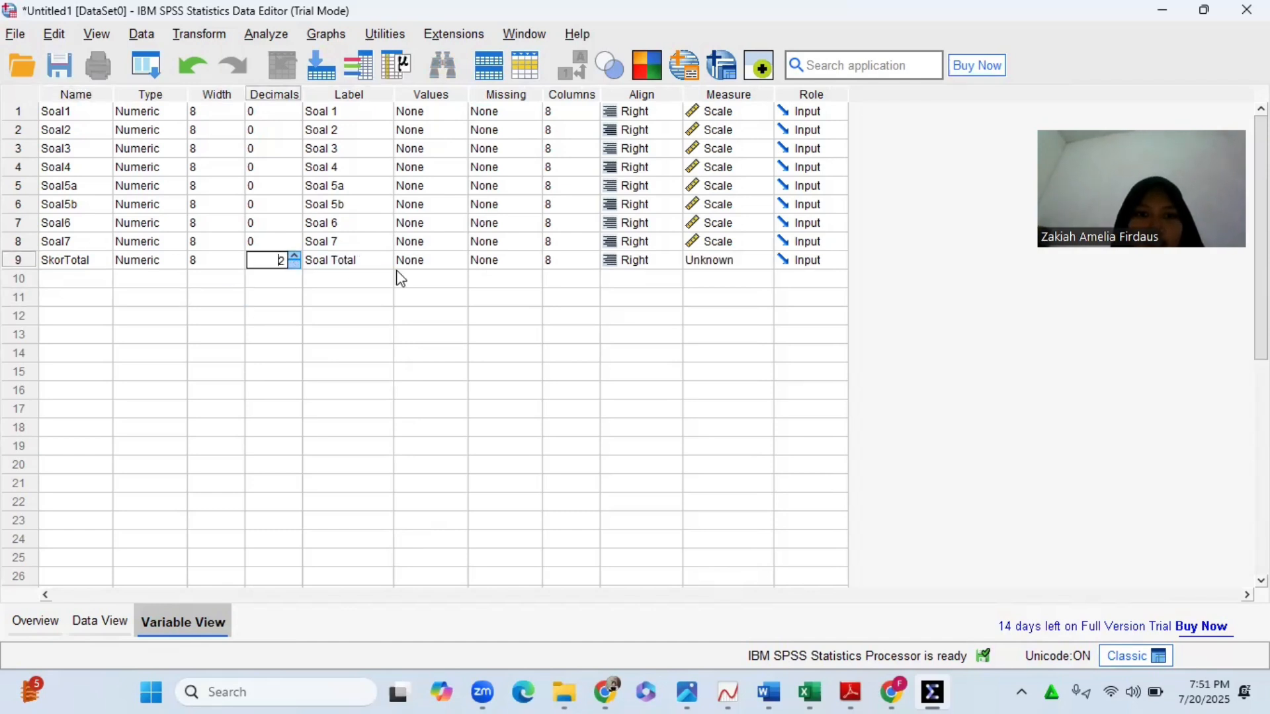
pyautogui.click(707, 266)
pyautogui.click(711, 278)
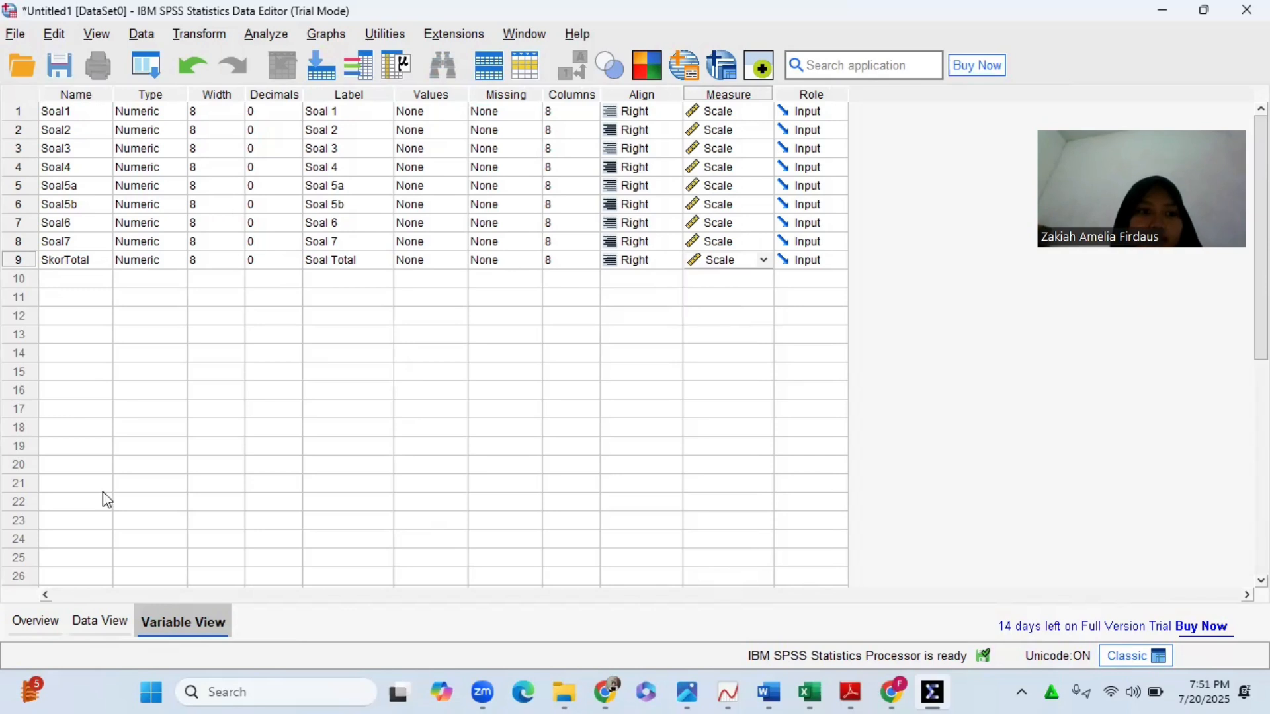
# - Show the data sheet and widen the SkorTotal column so its name fits on one line
pyautogui.click(100, 625)
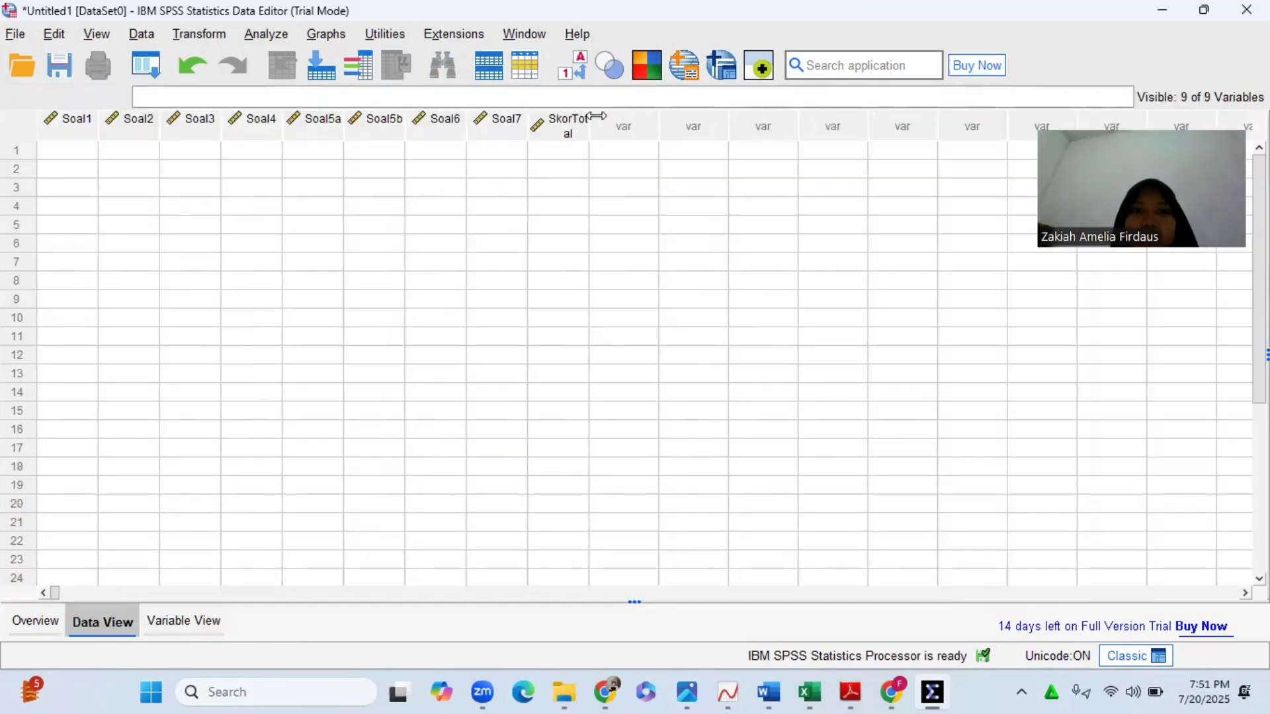
pyautogui.moveTo(597, 116); pyautogui.dragTo(623, 118)
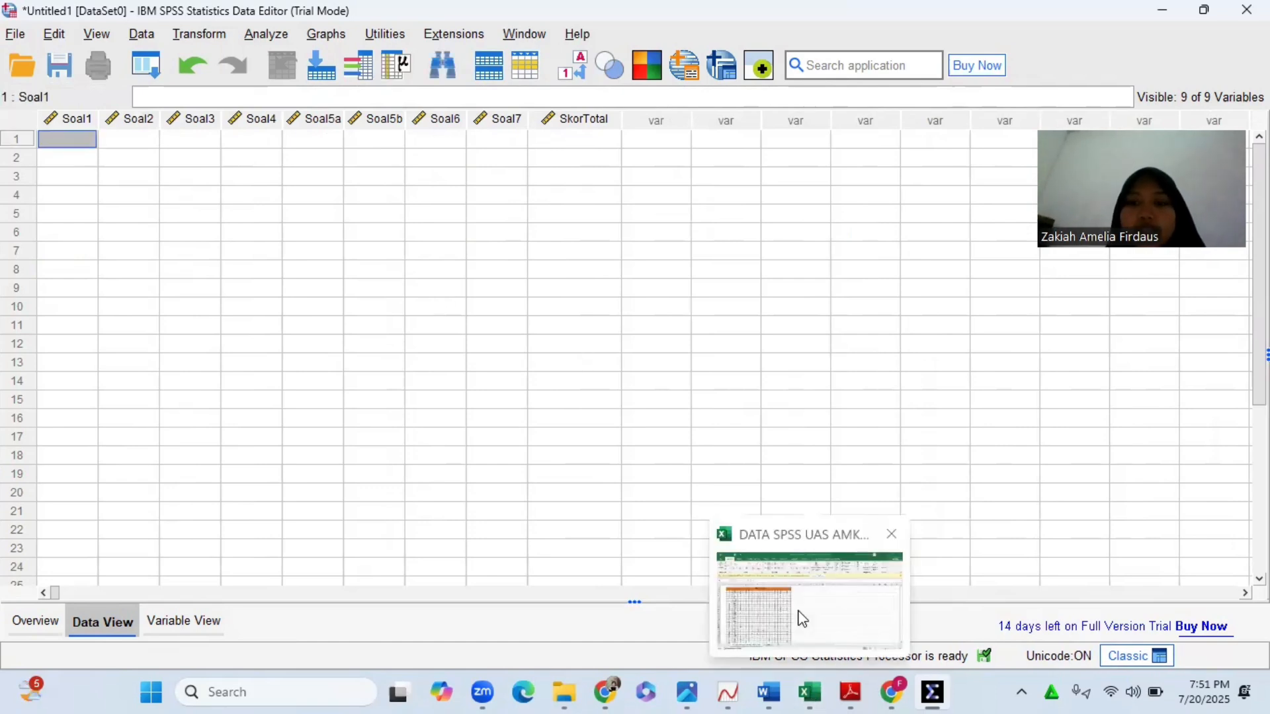
# - Switch to the Excel workbook DATA SPSS UAS AMK and copy the item and total scores in D4:L42
pyautogui.moveTo(160, 271); pyautogui.dragTo(458, 589)
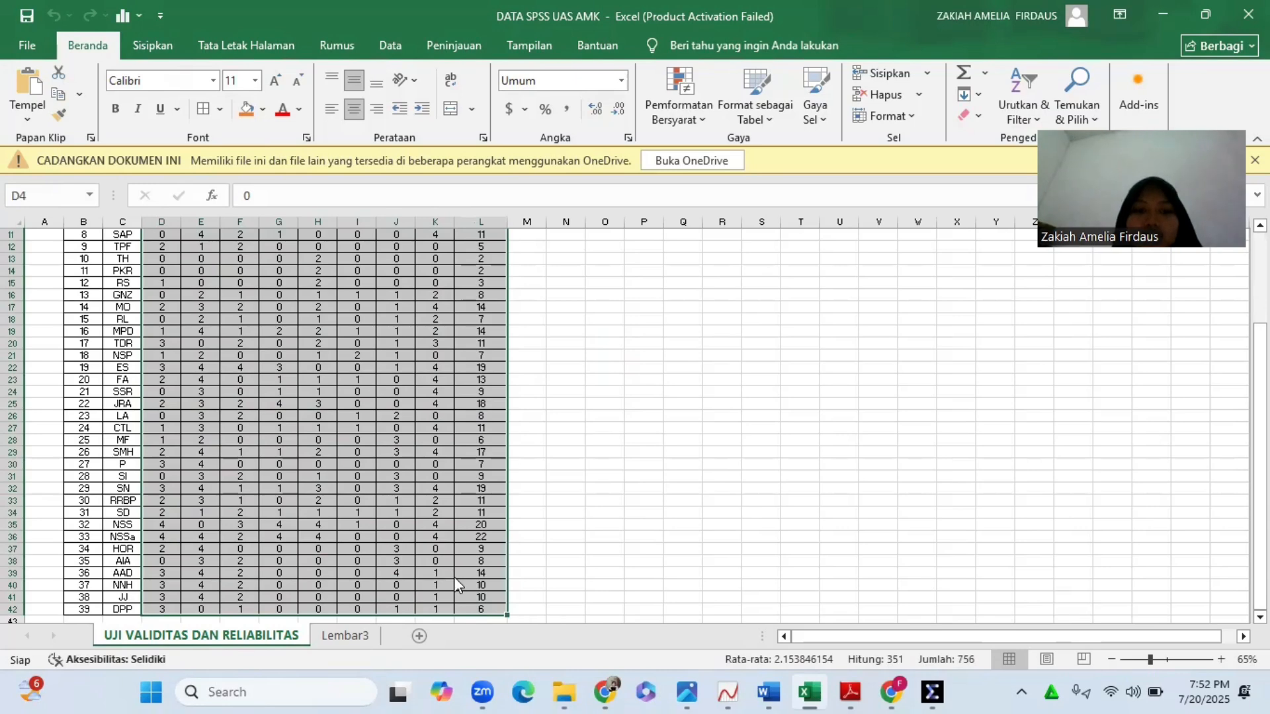
pyautogui.rightClick(459, 588)
pyautogui.click(494, 194)
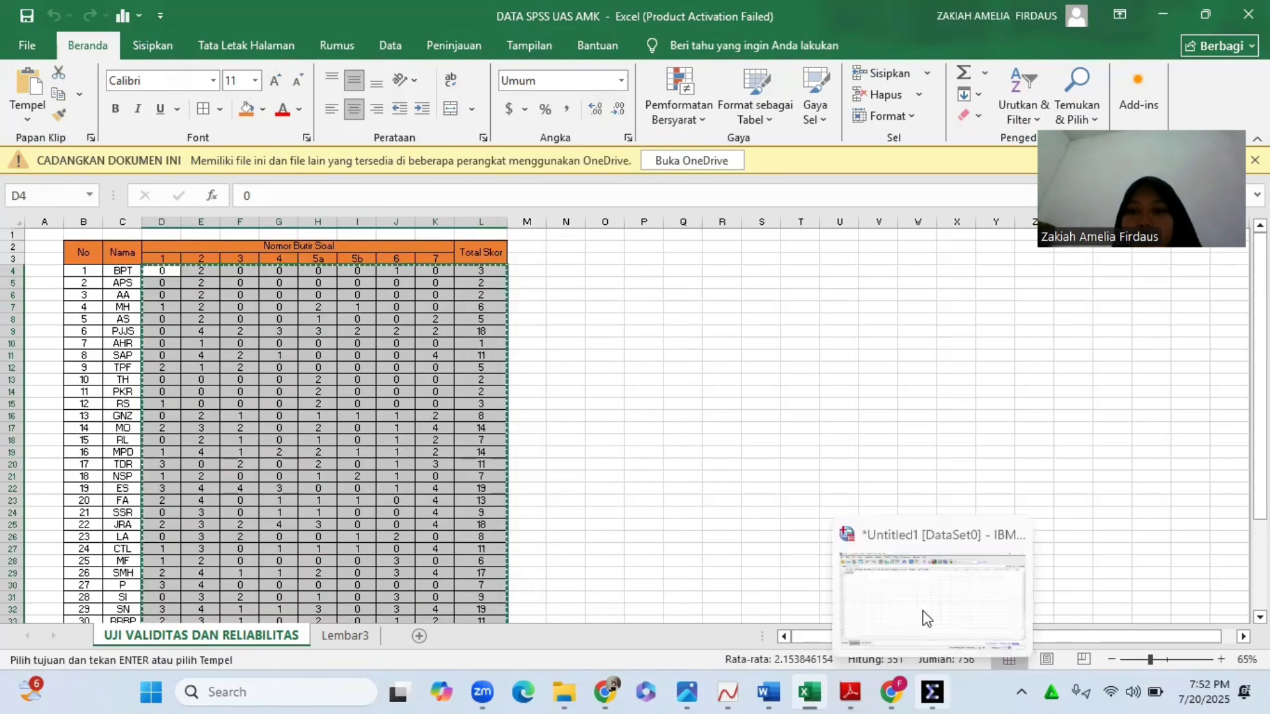
# - Switch back to SPSS, paste the copied scores starting at Soal1 in case 1, and check the filled rows
pyautogui.click(923, 614)
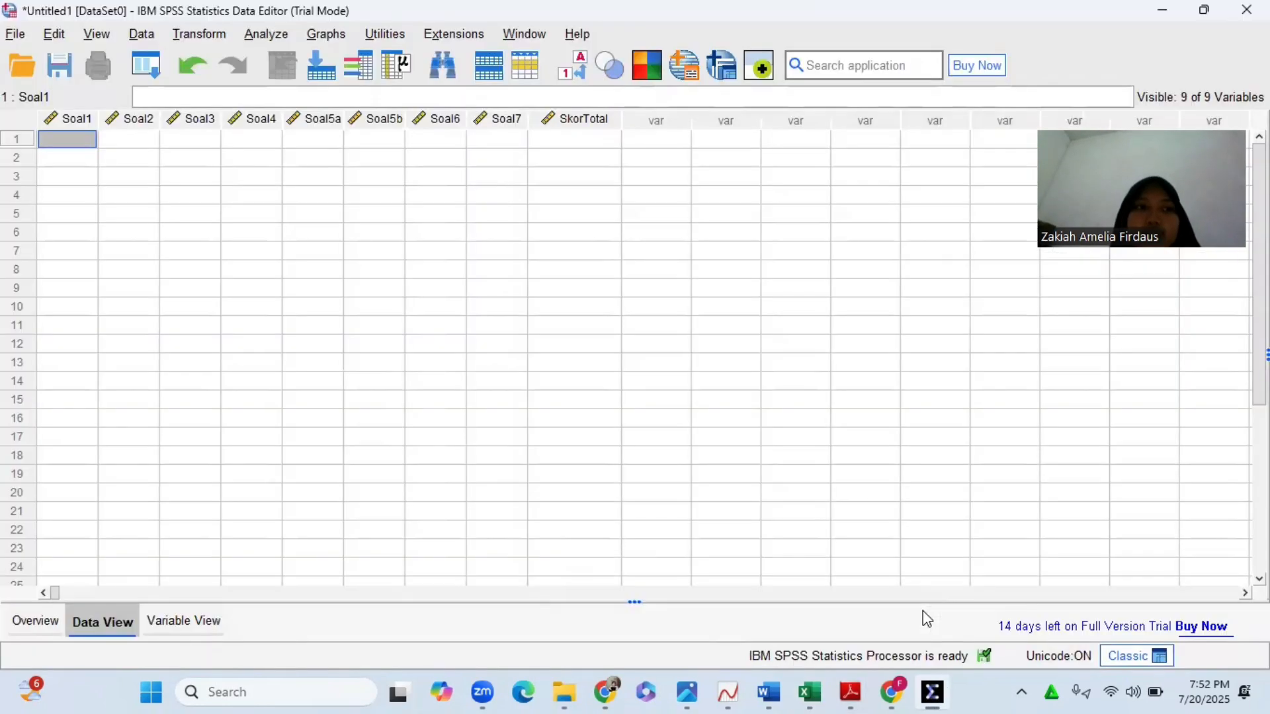
pyautogui.rightClick(83, 145)
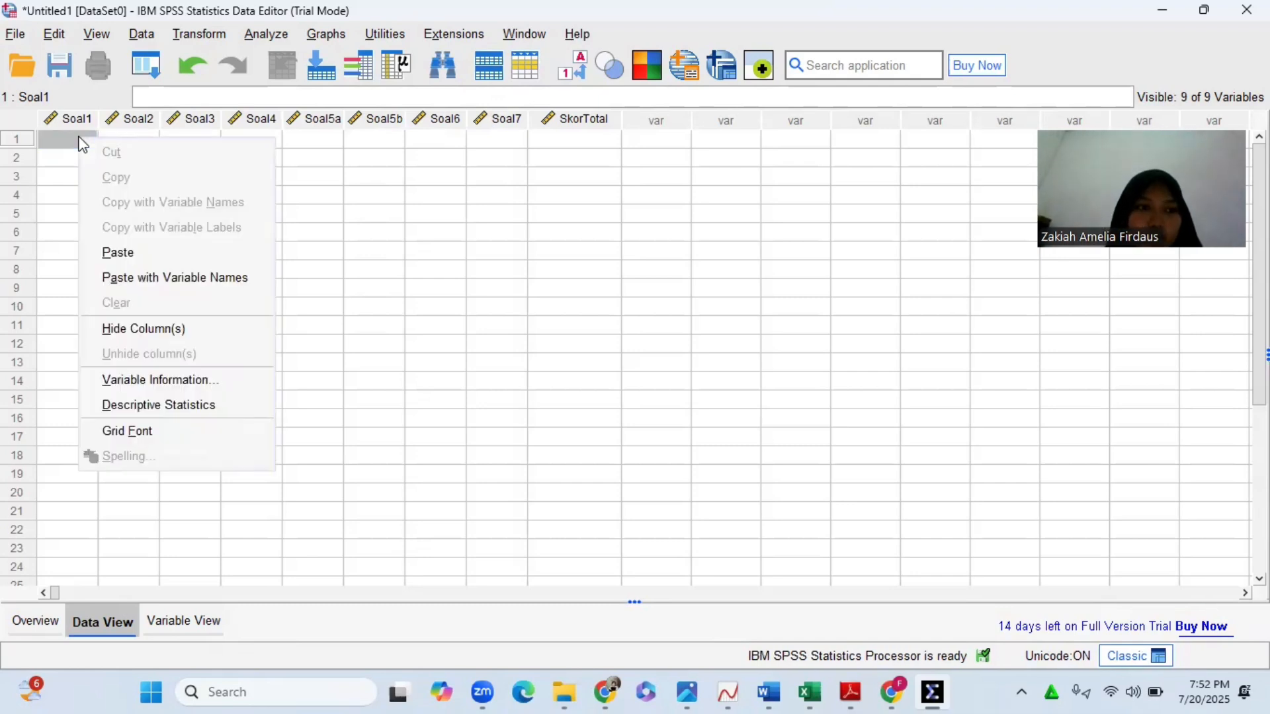
pyautogui.click(136, 253)
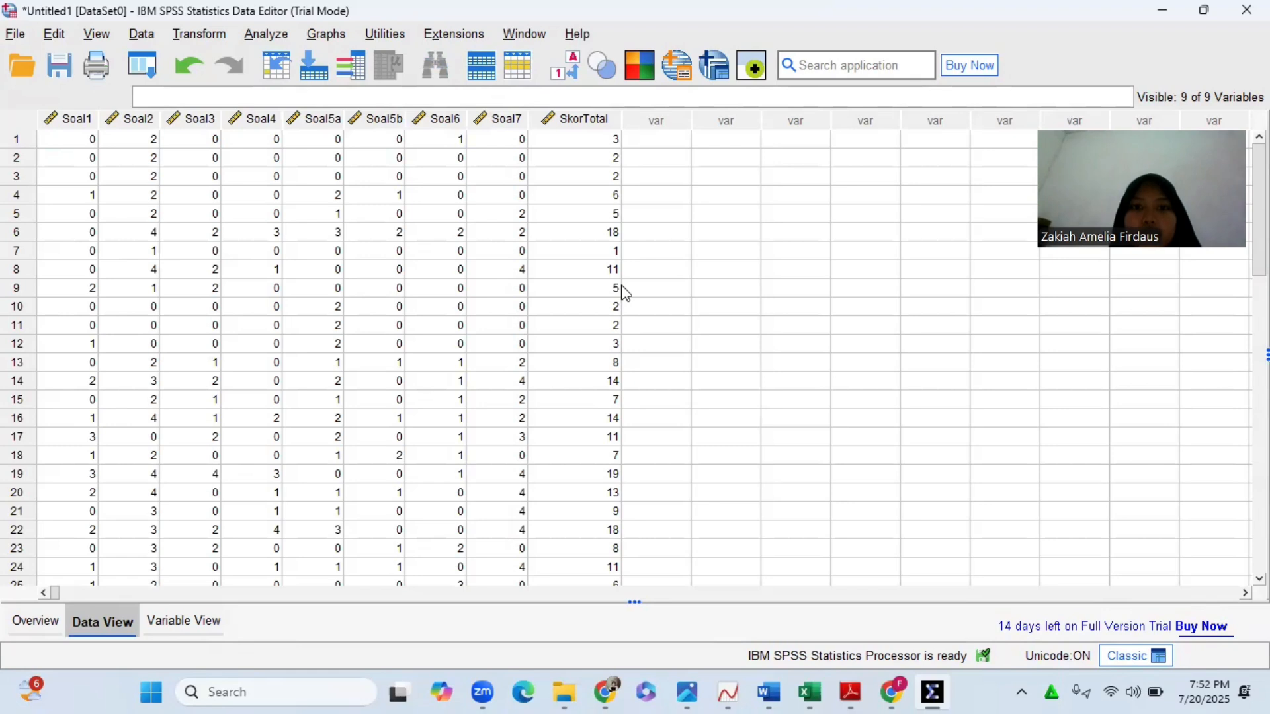
pyautogui.scroll(-7, 622, 293)
pyautogui.scroll(7, 617, 295)
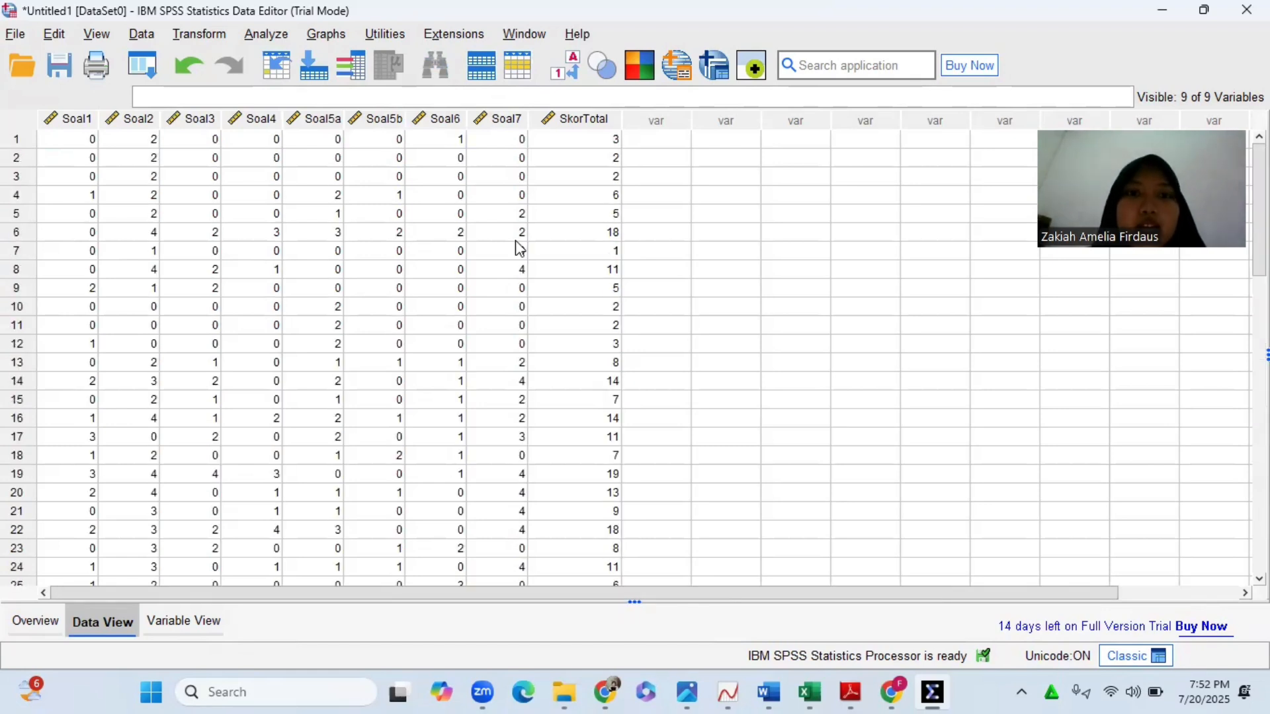
pyautogui.scroll(-7, 520, 249)
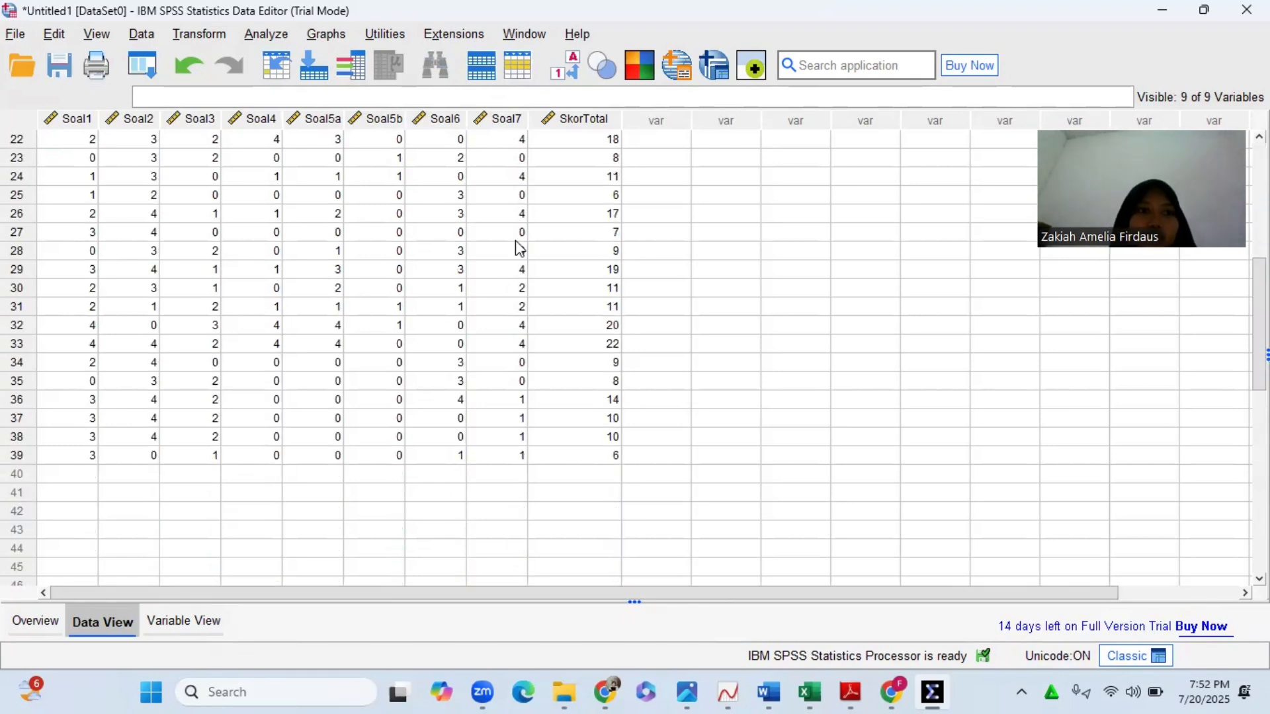
pyautogui.scroll(7, 519, 248)
pyautogui.rightClick(519, 248)
pyautogui.click(656, 195)
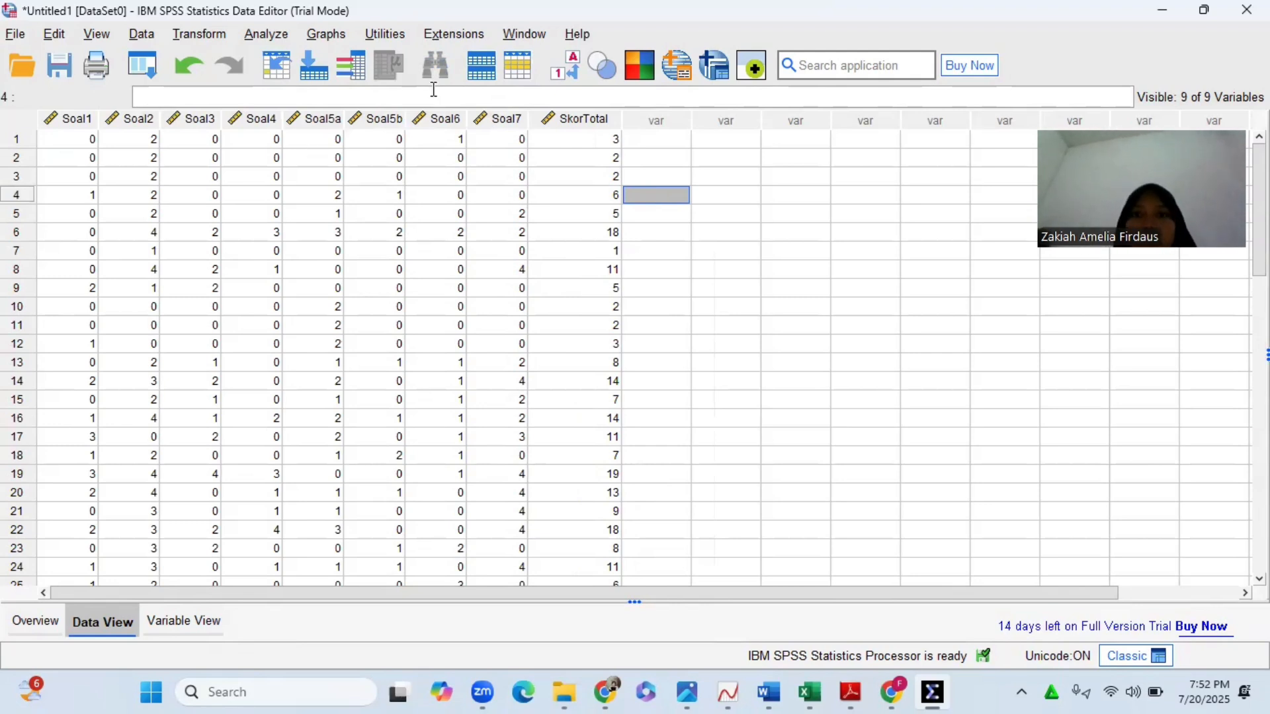
# - Run a bivariate Pearson correlation with two-tailed significance on all item variables and the total score
pyautogui.click(267, 34)
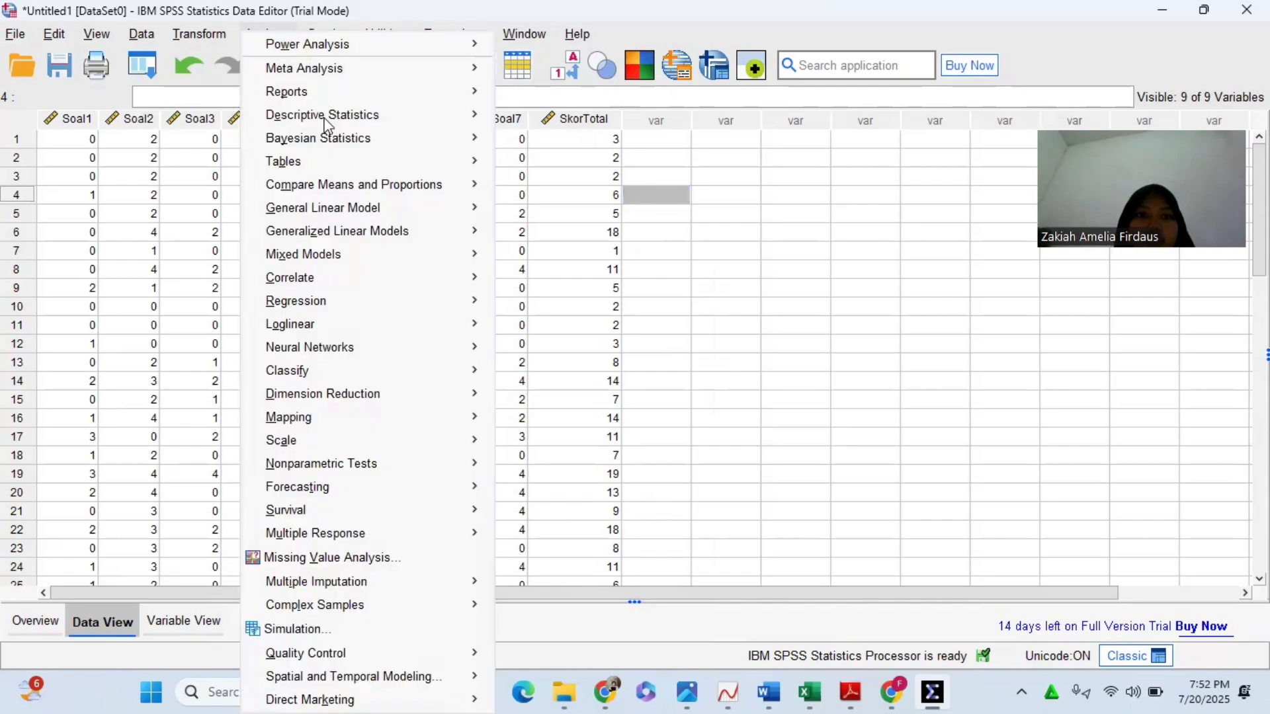
pyautogui.moveTo(334, 126)
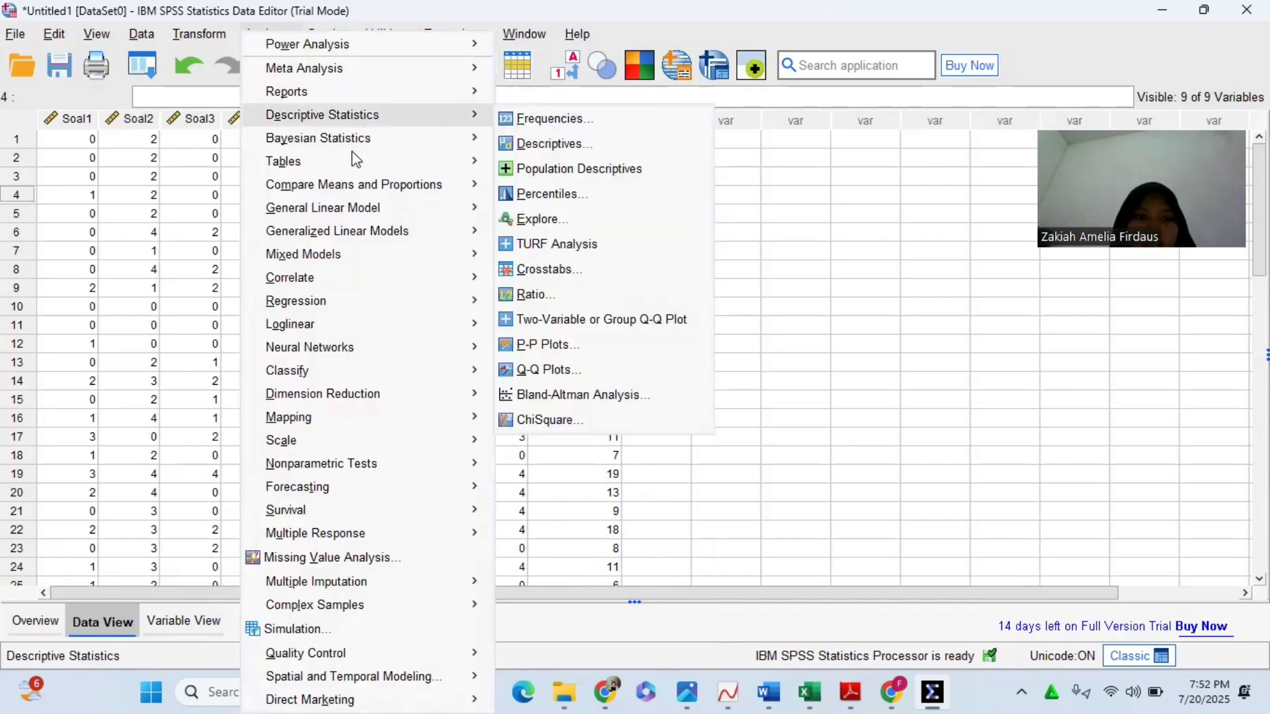
pyautogui.moveTo(359, 285)
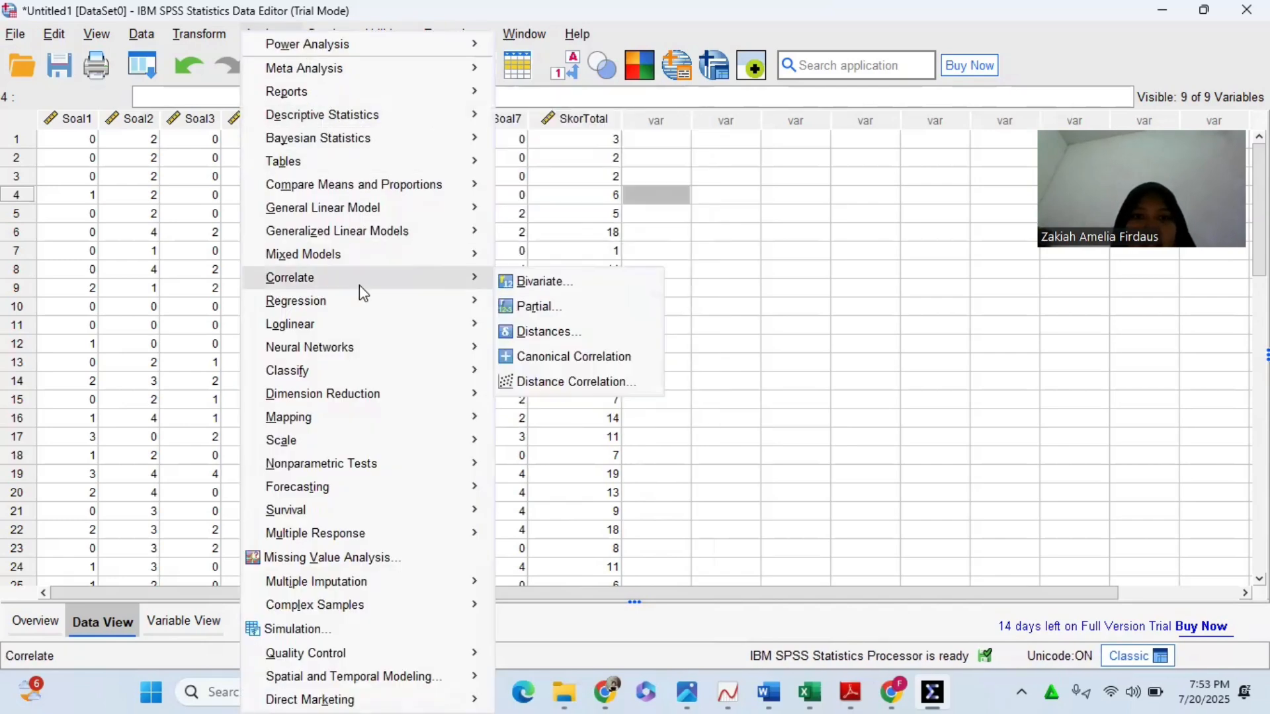
pyautogui.click(528, 286)
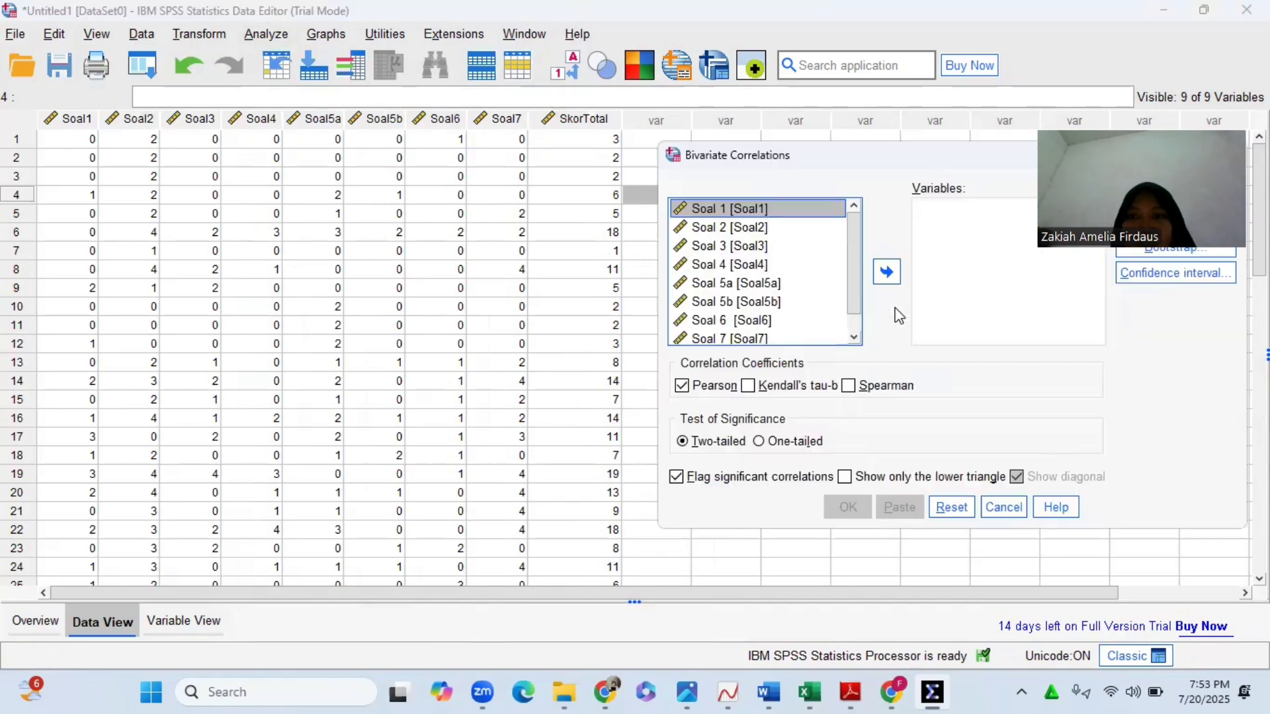
pyautogui.hotkey('ctrl', 'a')
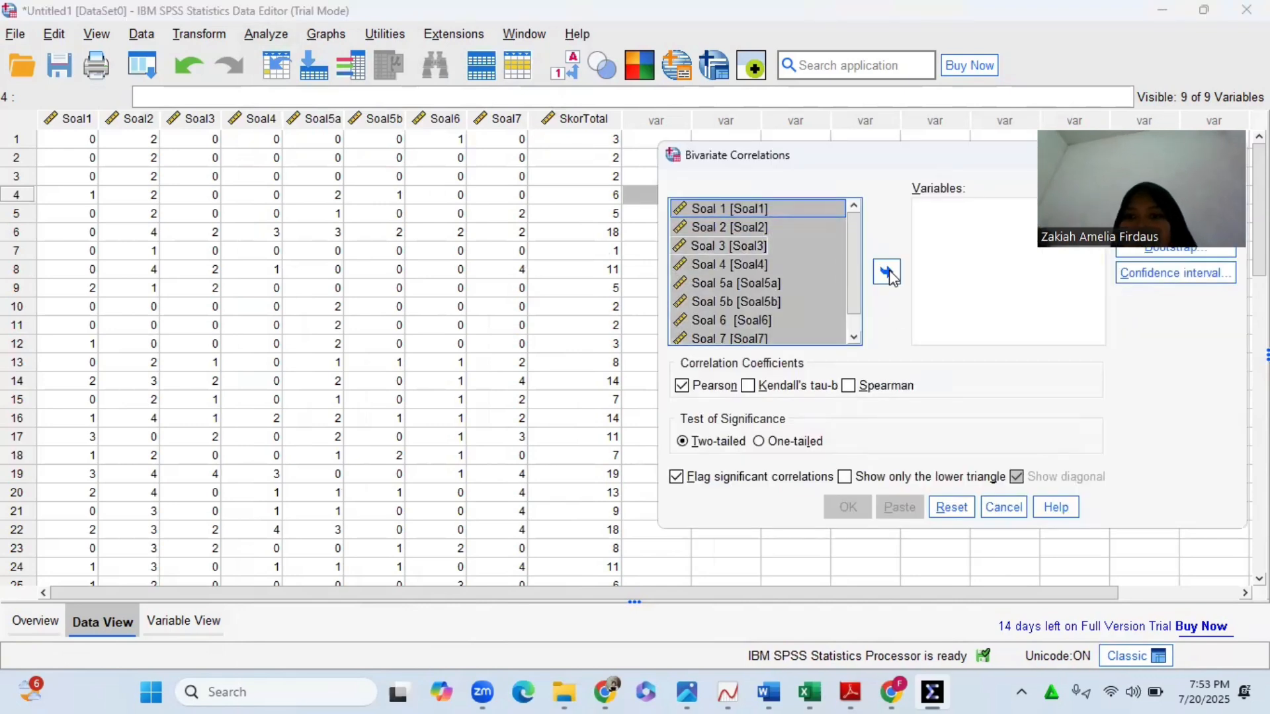
pyautogui.click(887, 271)
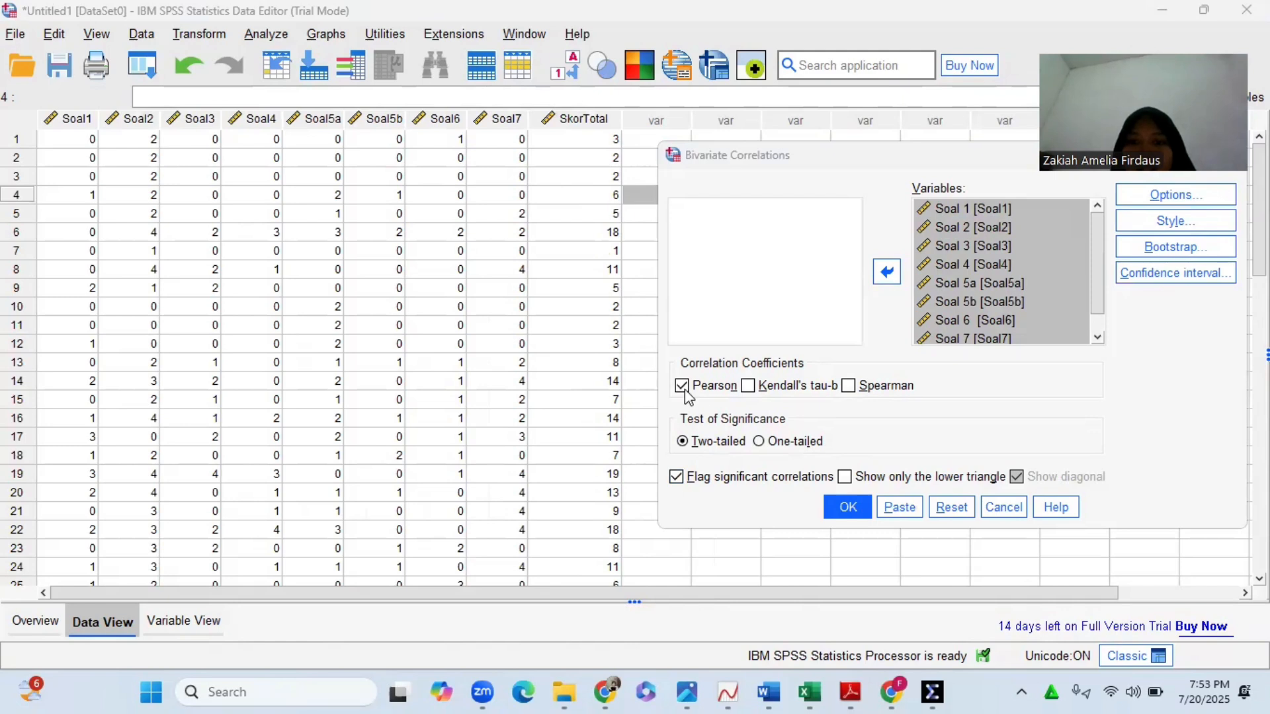
pyautogui.click(848, 509)
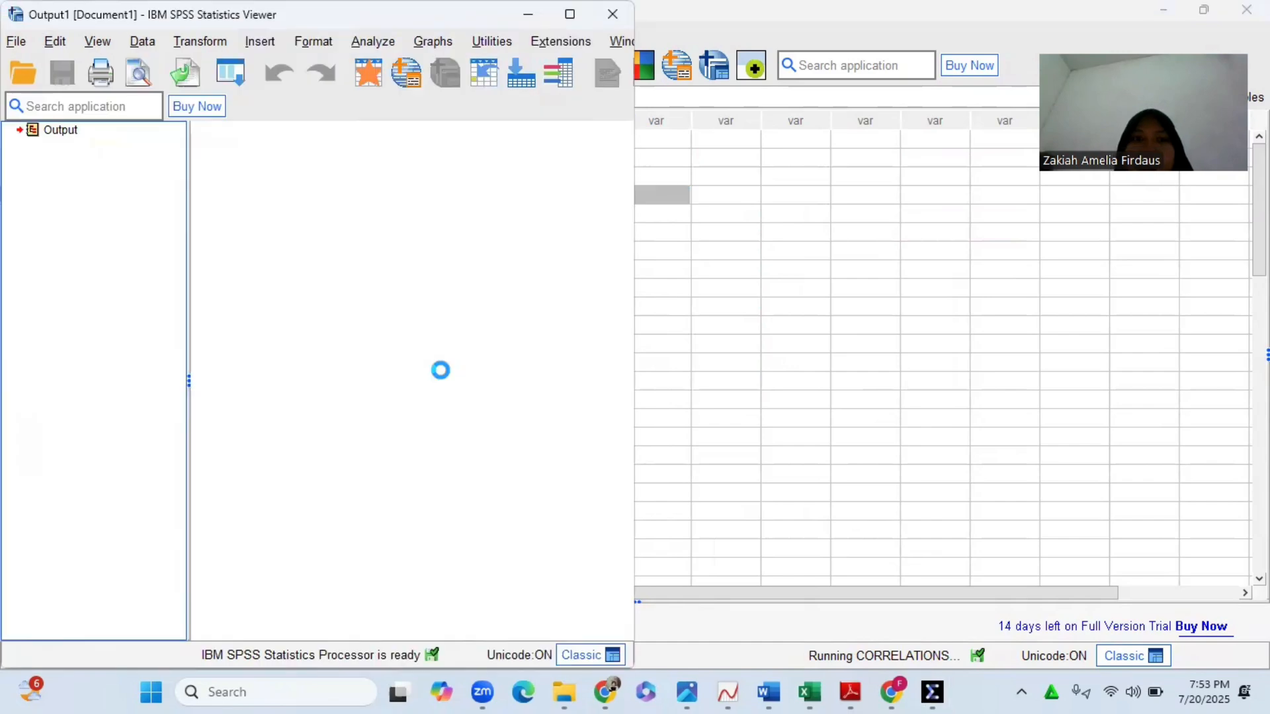
# - Skim the correlation output back to its beginning and maximize the output viewer window
pyautogui.click(212, 40)
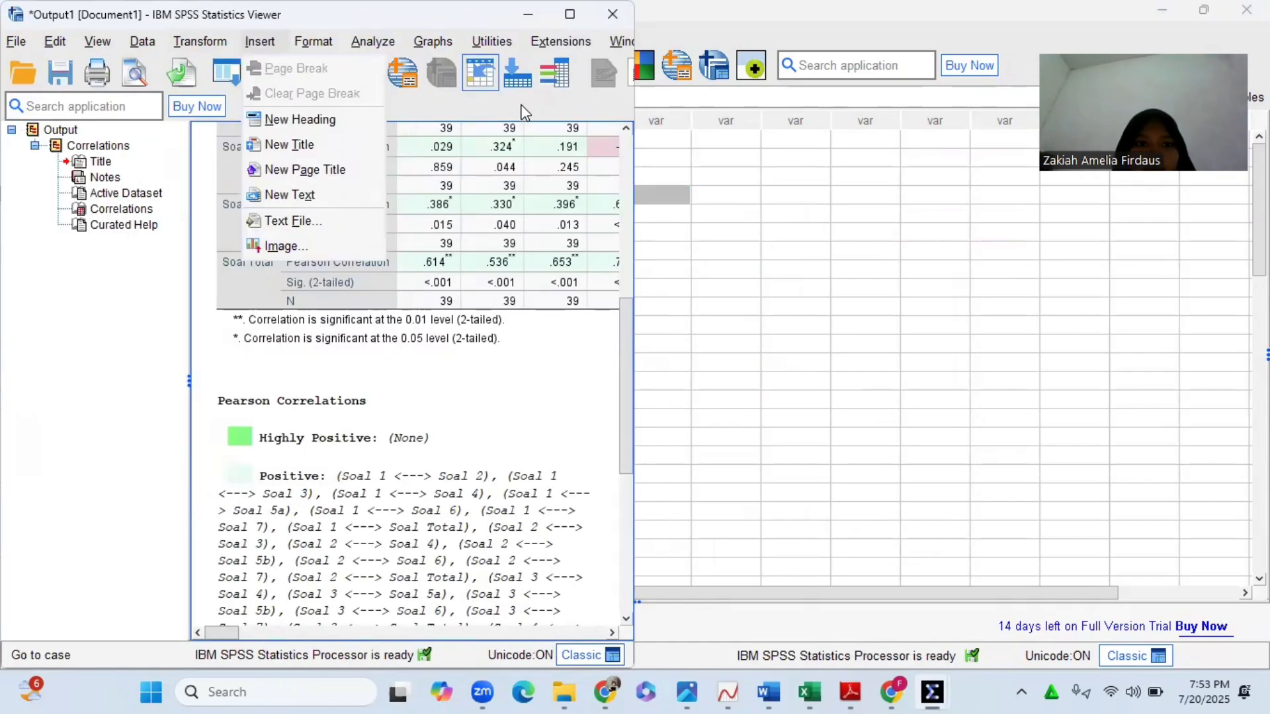
pyautogui.click(108, 291)
pyautogui.click(629, 500)
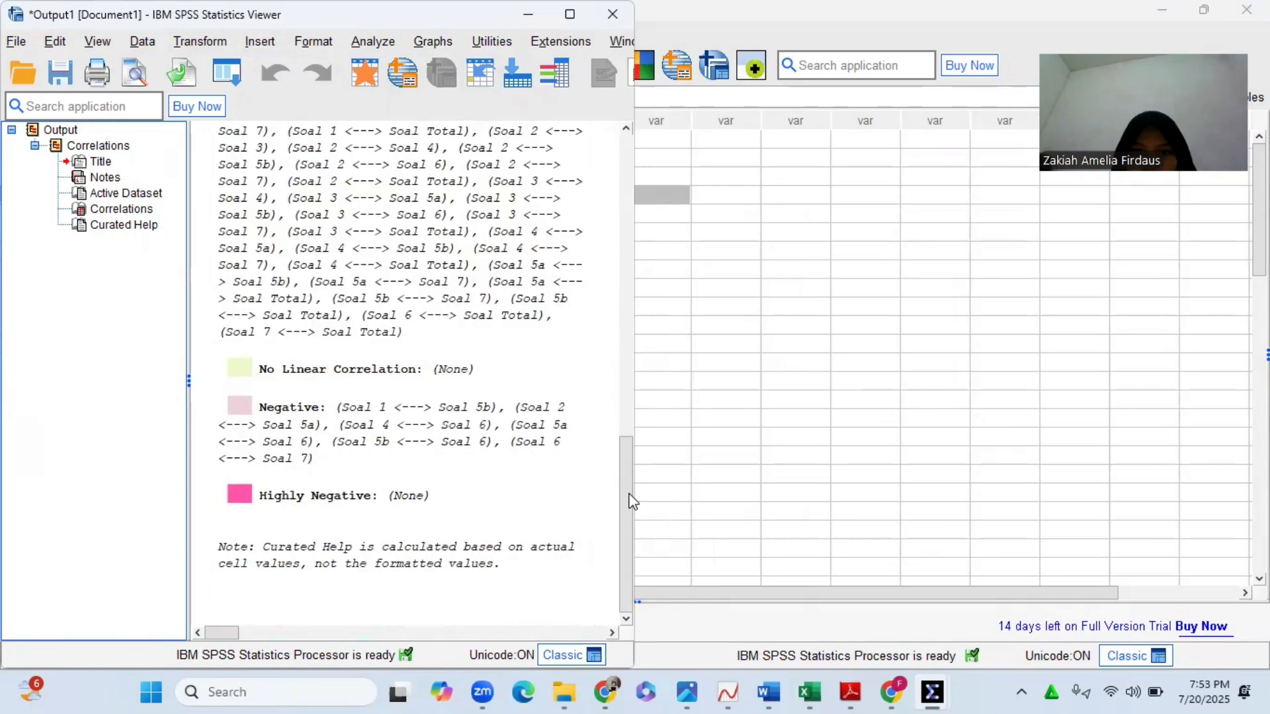
pyautogui.moveTo(628, 499); pyautogui.dragTo(604, 185)
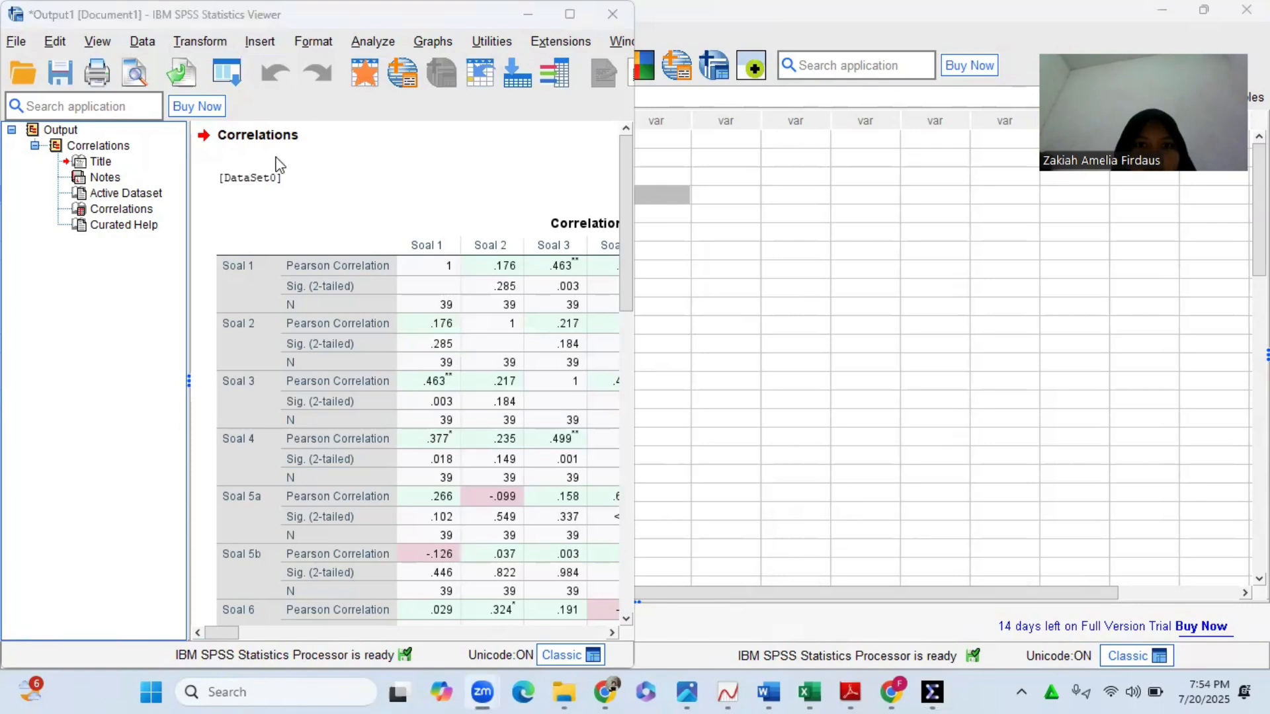
pyautogui.click(570, 14)
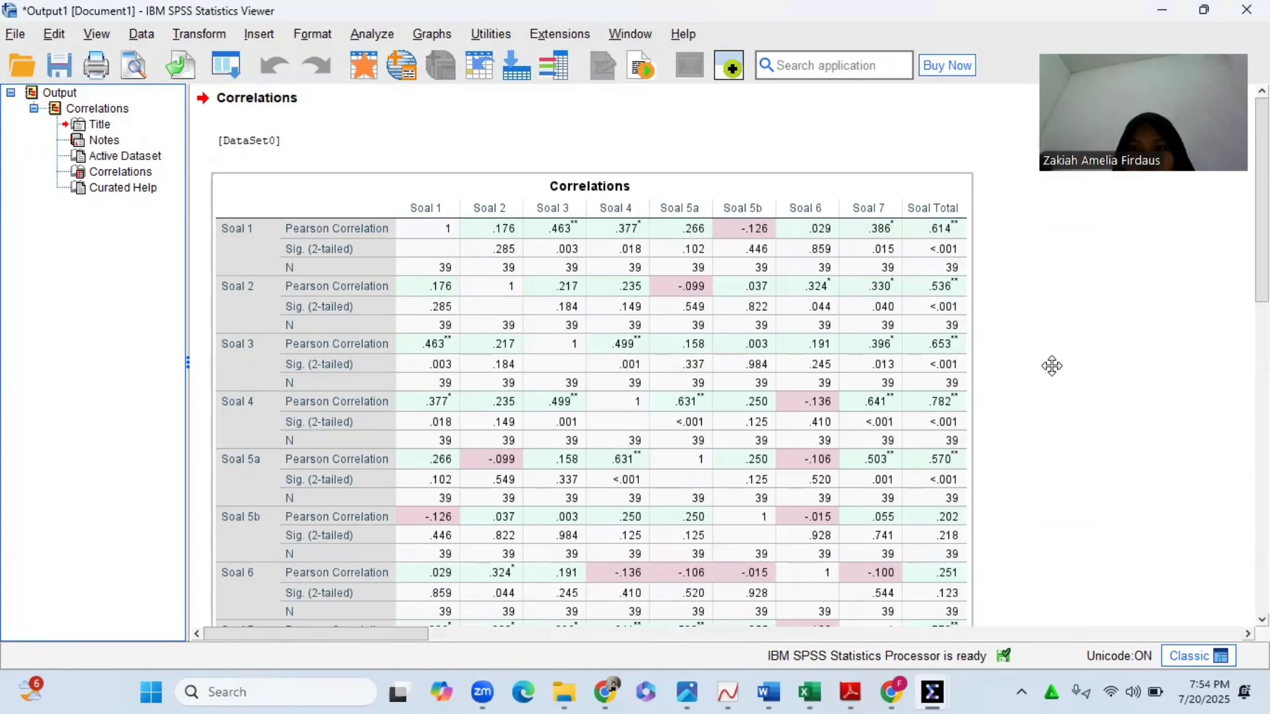
# - Examine each item's Pearson correlation and two-tailed significance against Soal Total in the Correlations table
pyautogui.scroll(-5, 1052, 370)
pyautogui.scroll(1, 1054, 372)
pyautogui.click(440, 377)
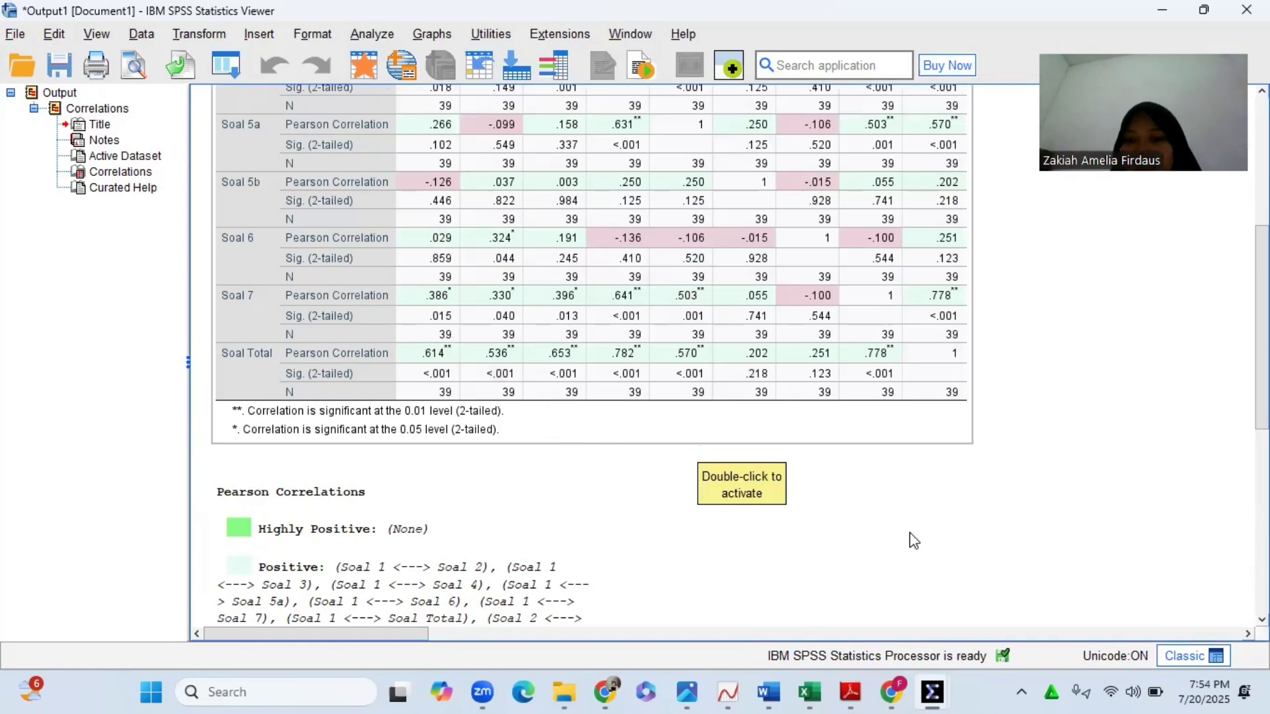
pyautogui.moveTo(850, 692)
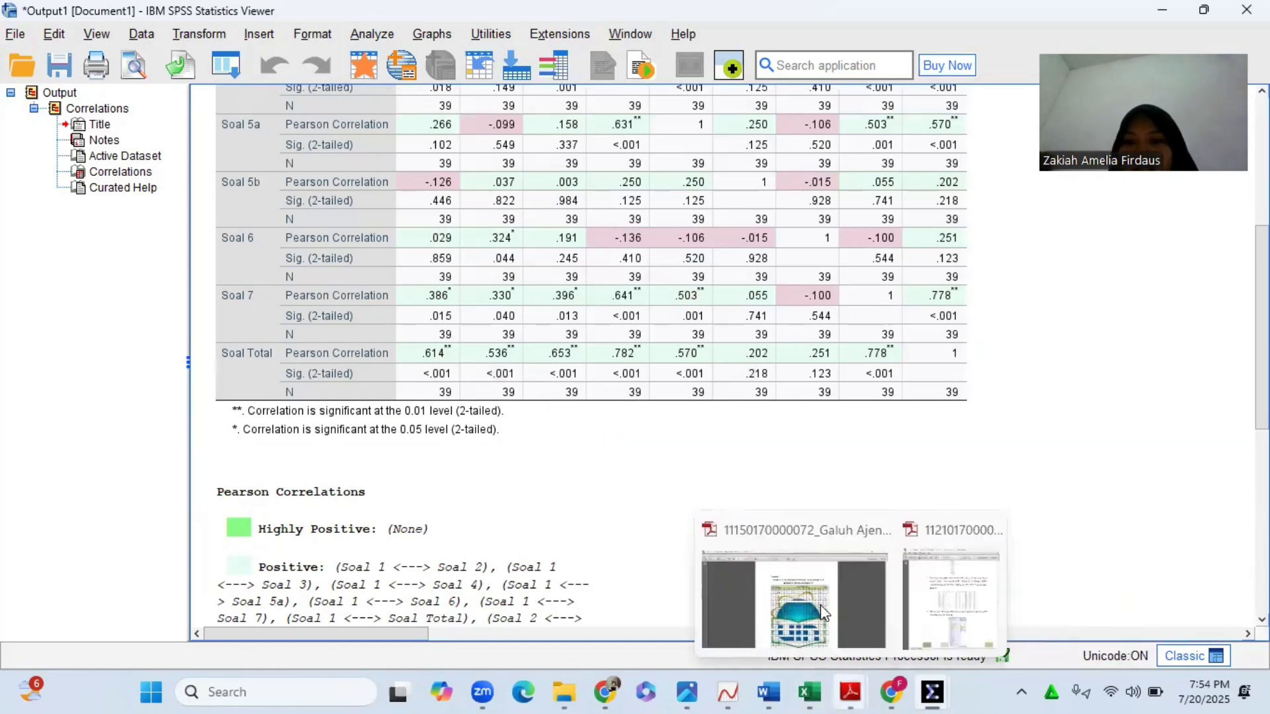
pyautogui.click(442, 357)
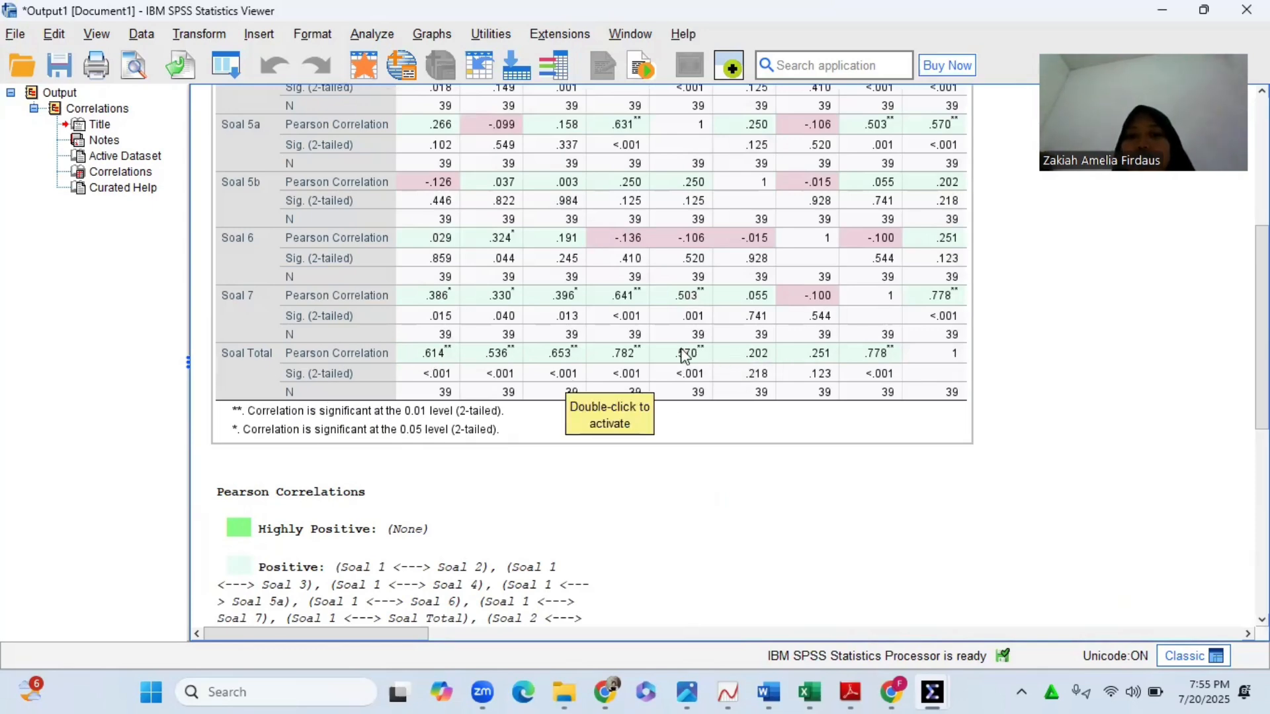
pyautogui.scroll(5, 685, 357)
pyautogui.scroll(-5, 685, 357)
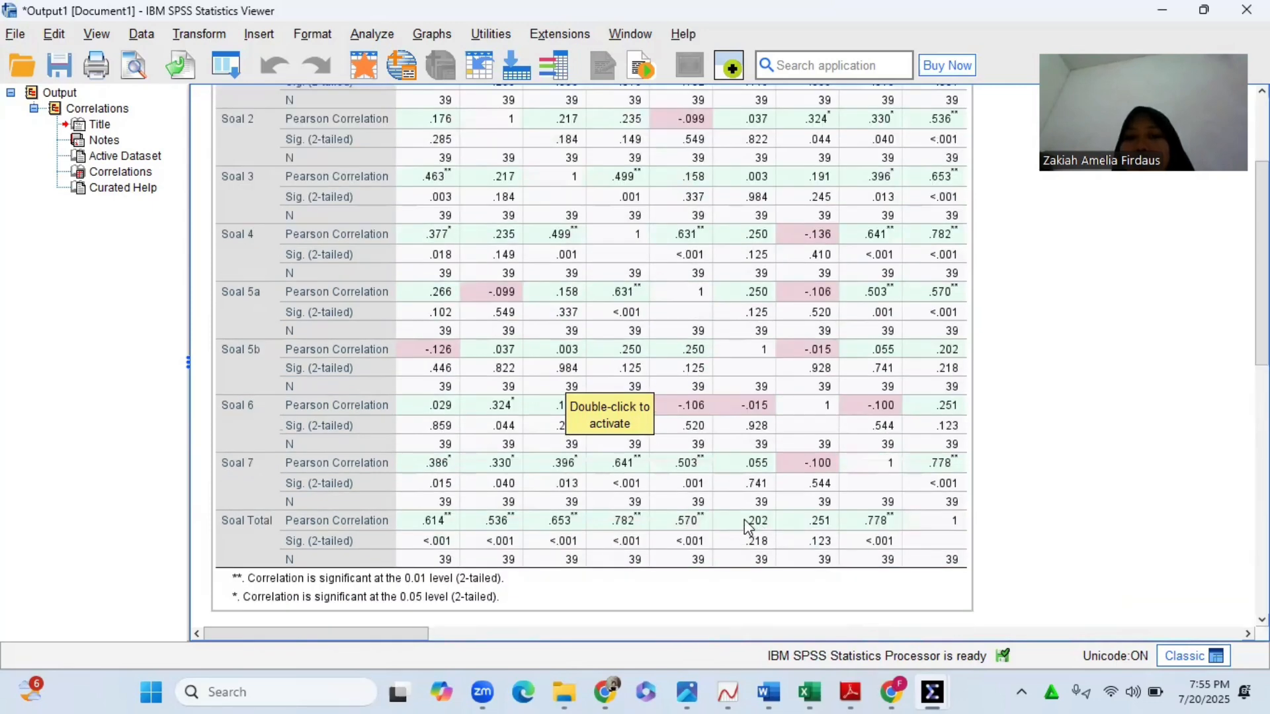
pyautogui.scroll(5, 747, 525)
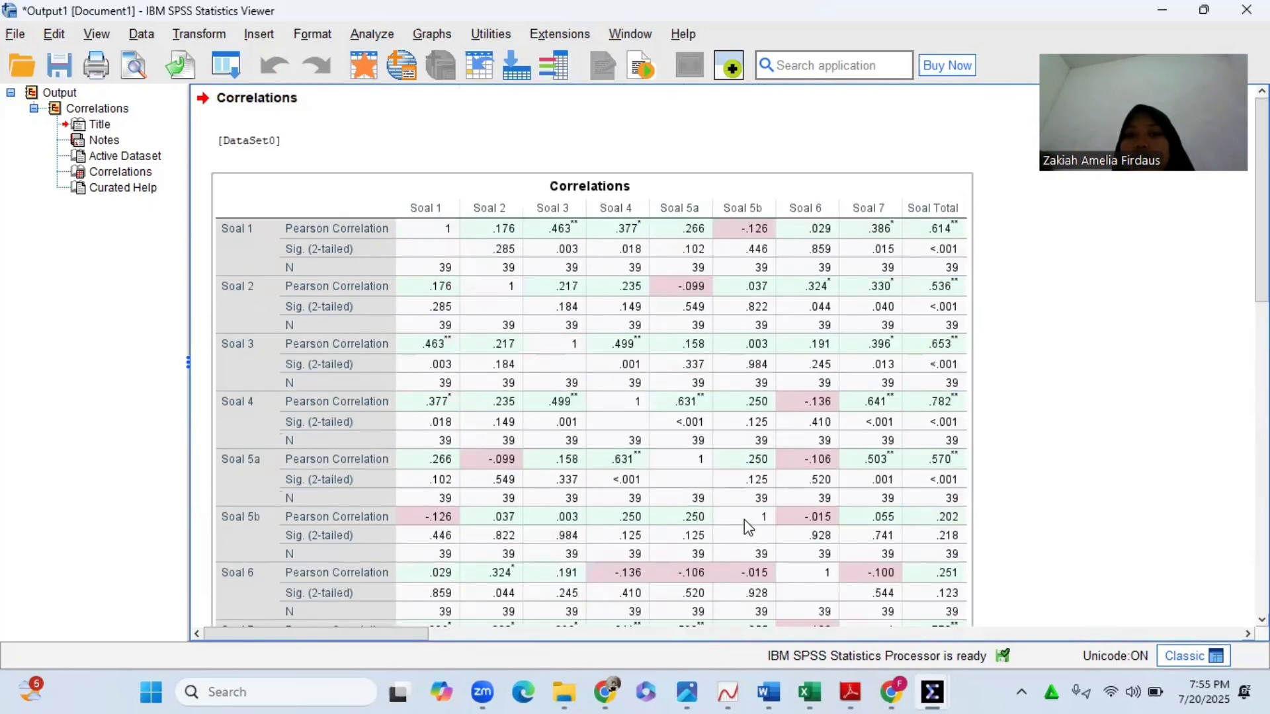
pyautogui.scroll(-7, 751, 456)
pyautogui.scroll(5, 789, 434)
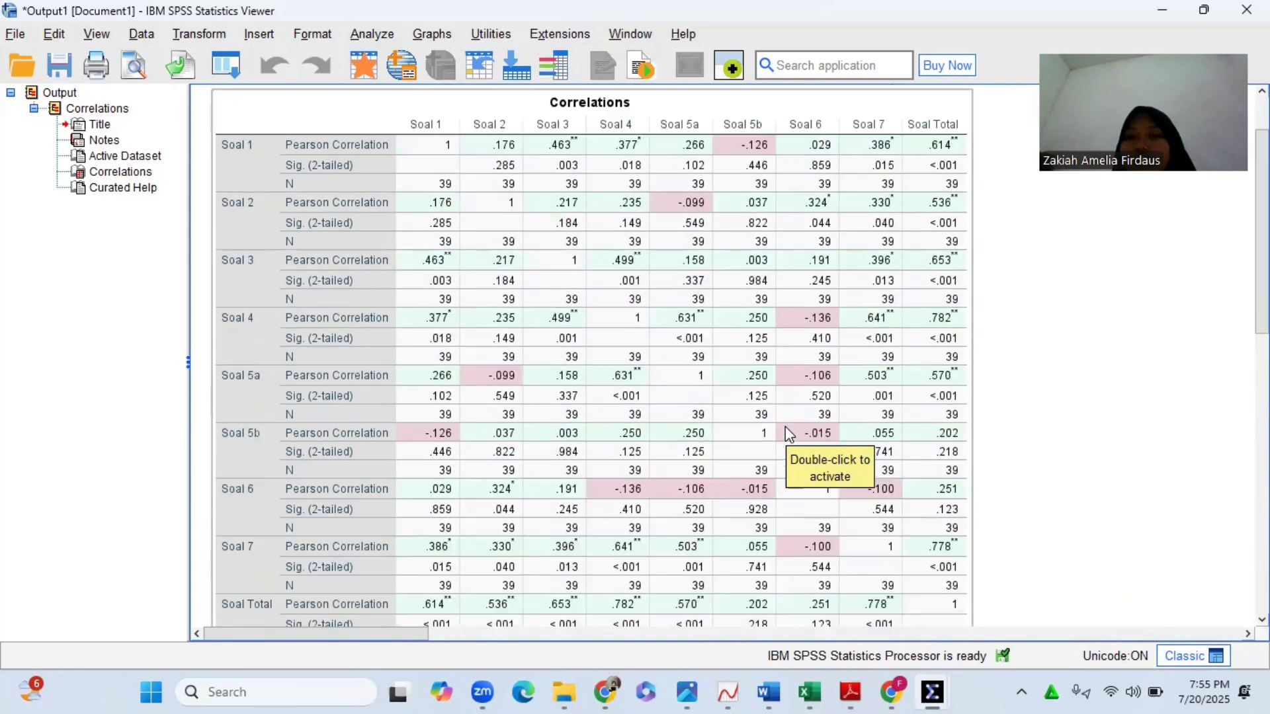
# - Compare the Soal Total correlations with the r hitung values and validity criteria in the thesis PDF, shown beside the output
pyautogui.scroll(-5, 792, 424)
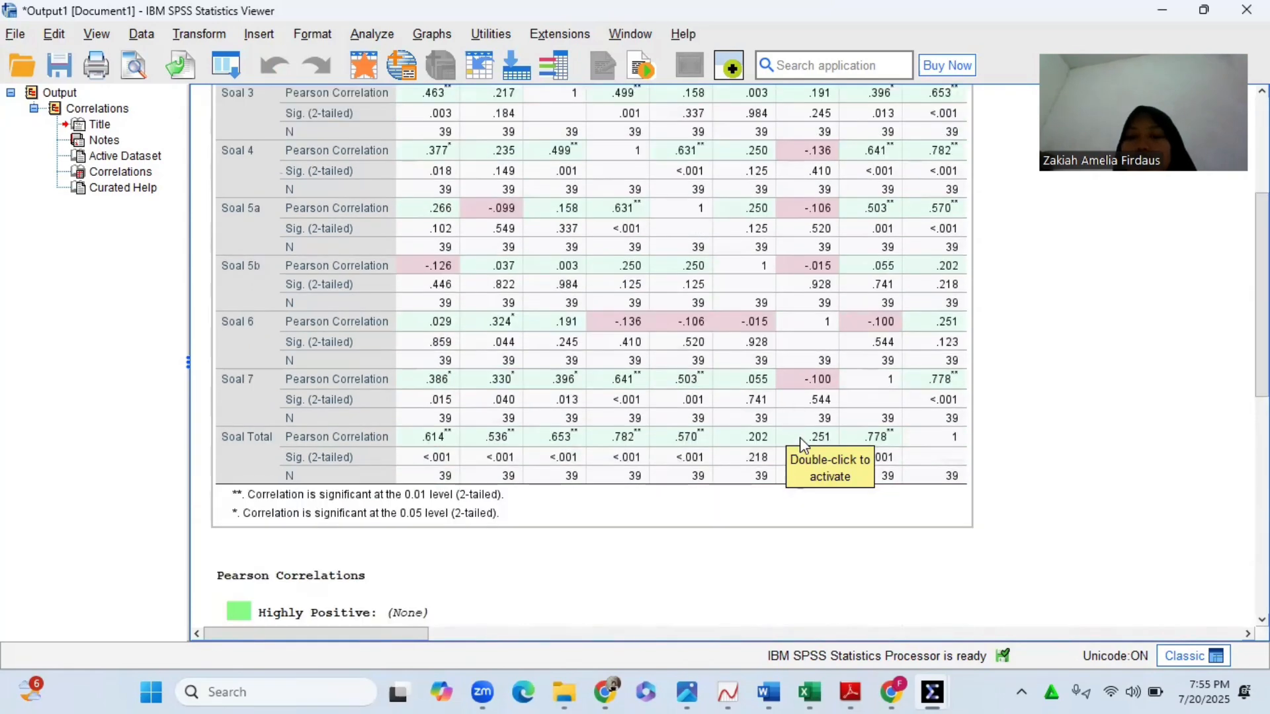
pyautogui.scroll(5, 801, 442)
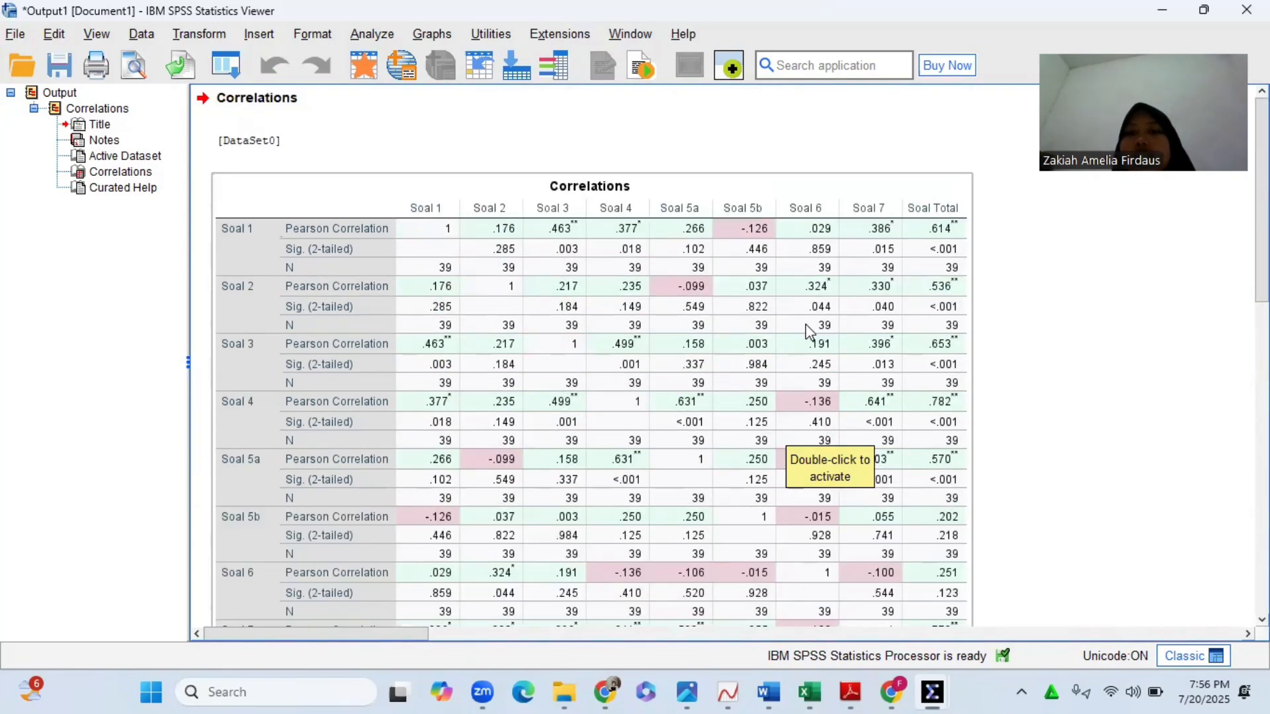
pyautogui.scroll(-2, 809, 331)
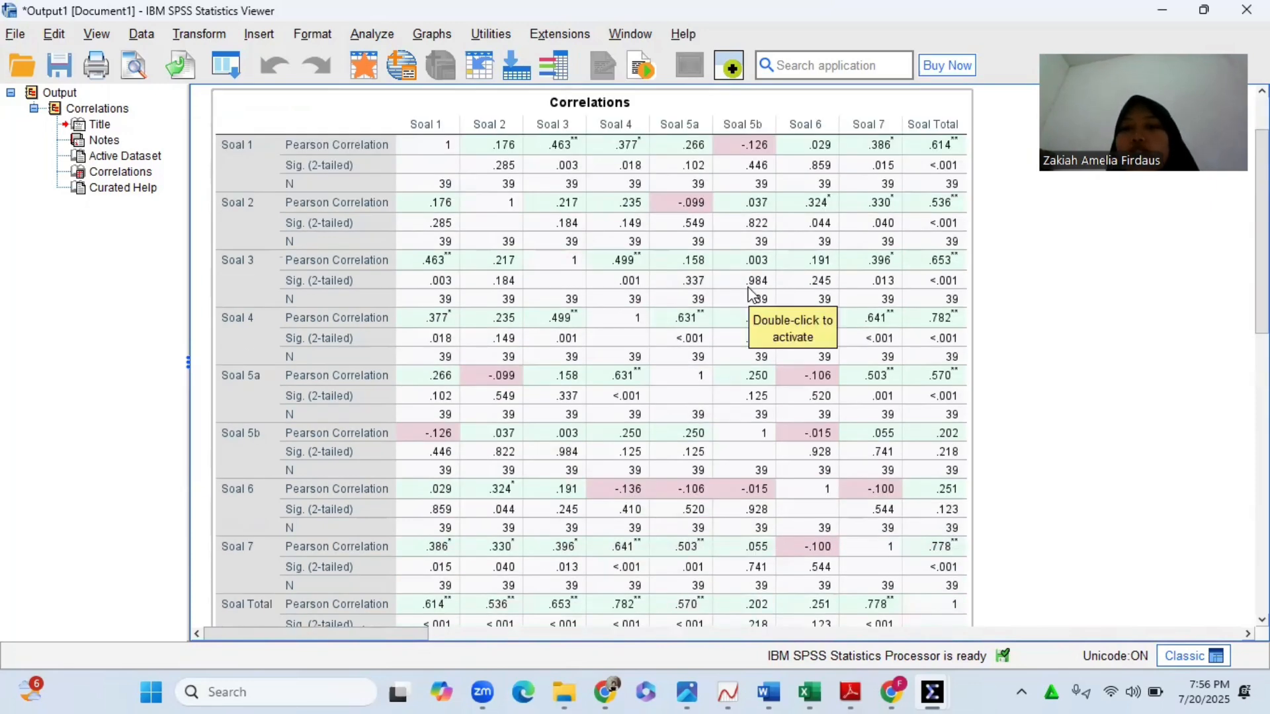
pyautogui.scroll(-4, 751, 294)
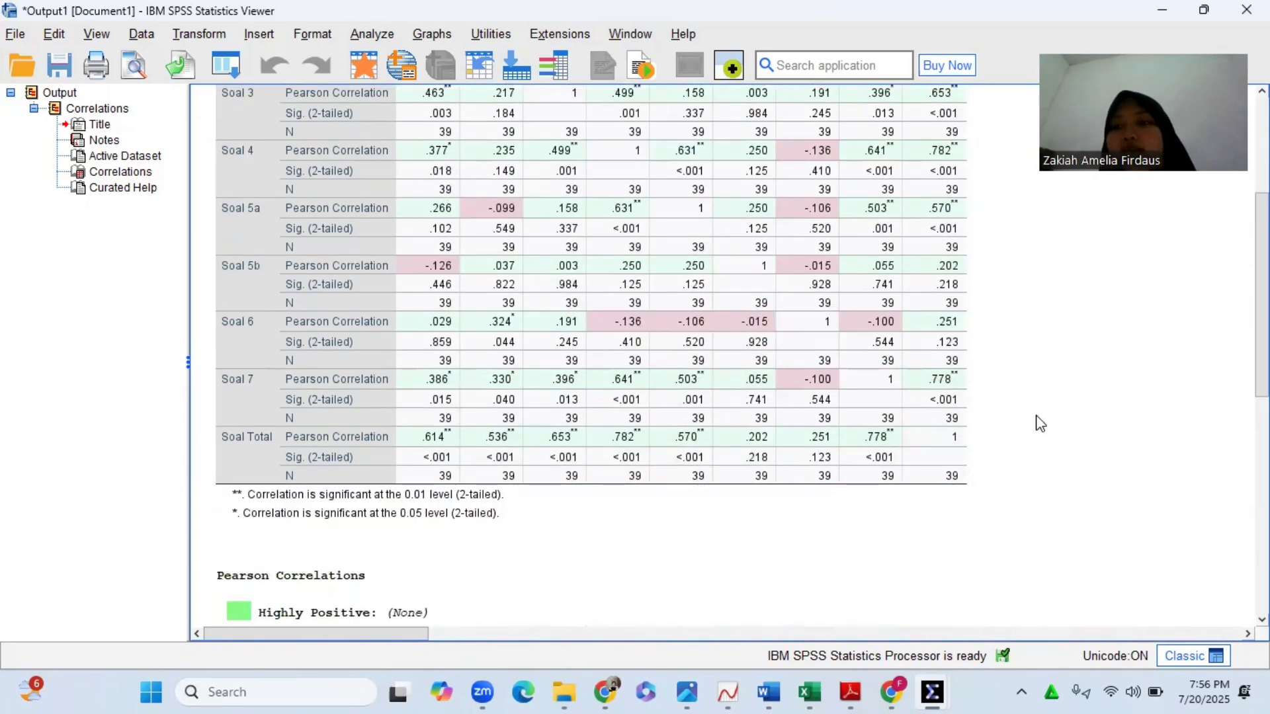
pyautogui.moveTo(852, 692)
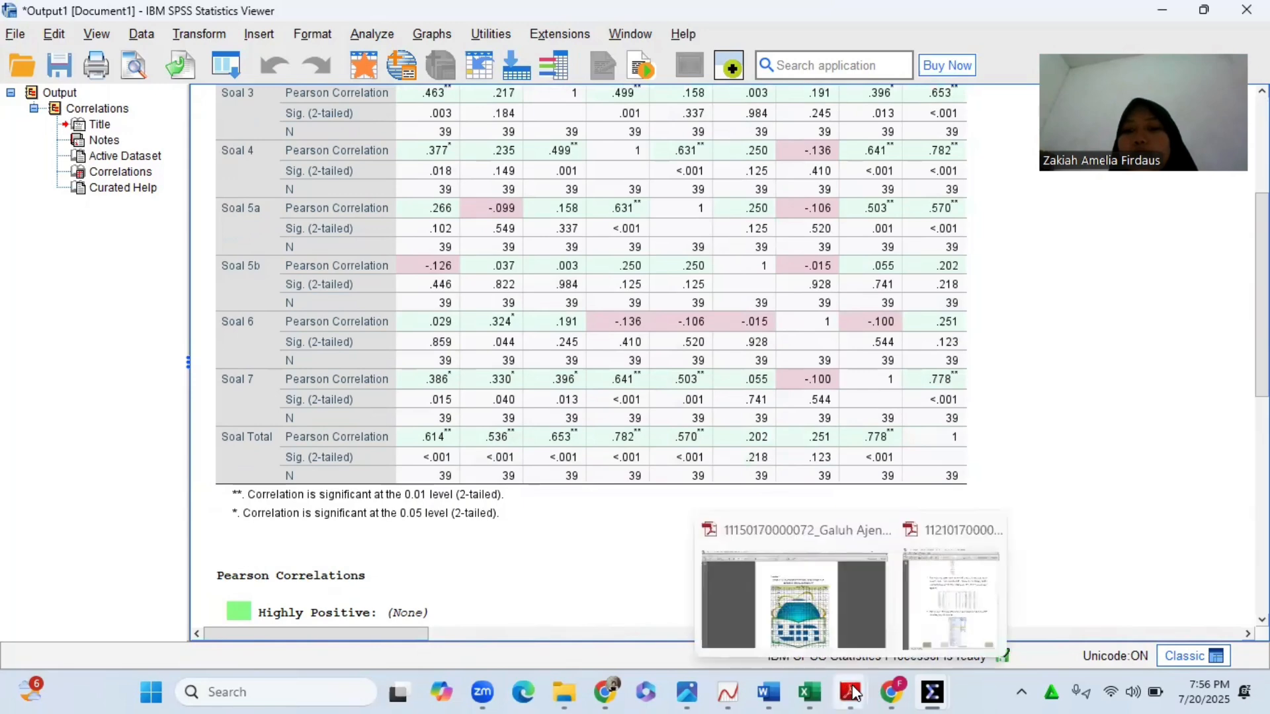
pyautogui.click(850, 631)
pyautogui.scroll(-8, 665, 235)
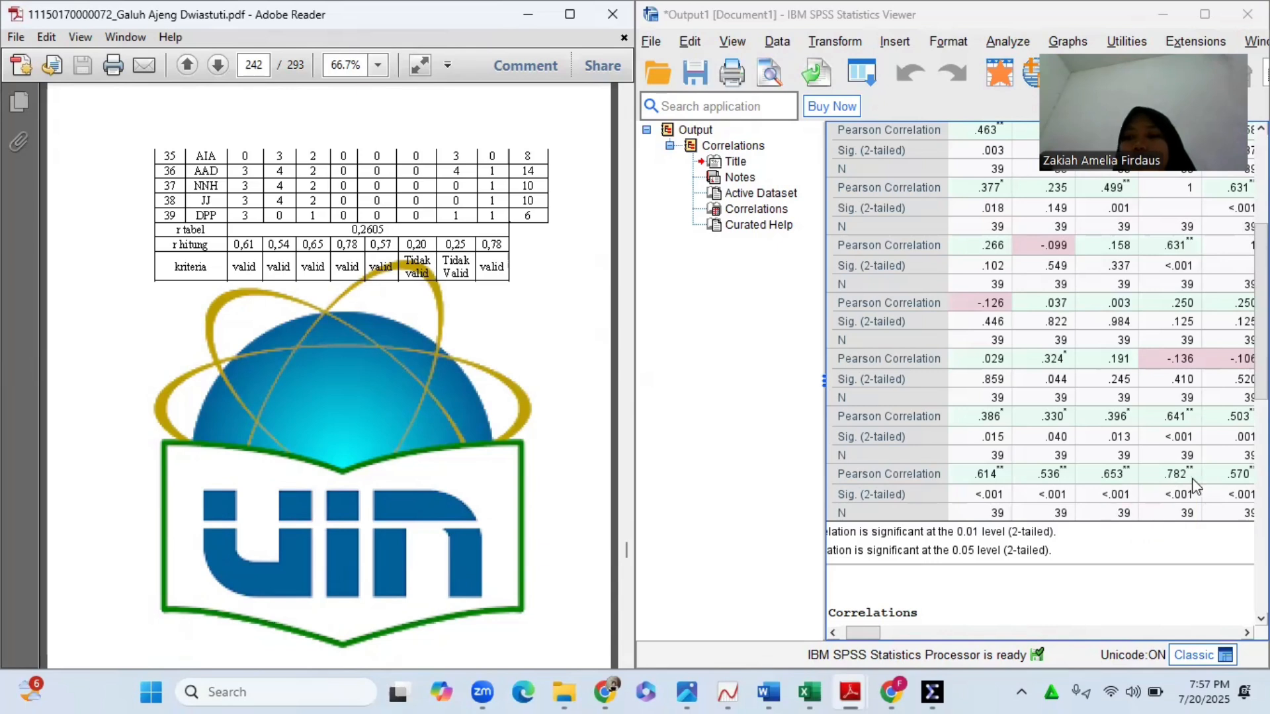
pyautogui.hscroll(3, 1065, 487)
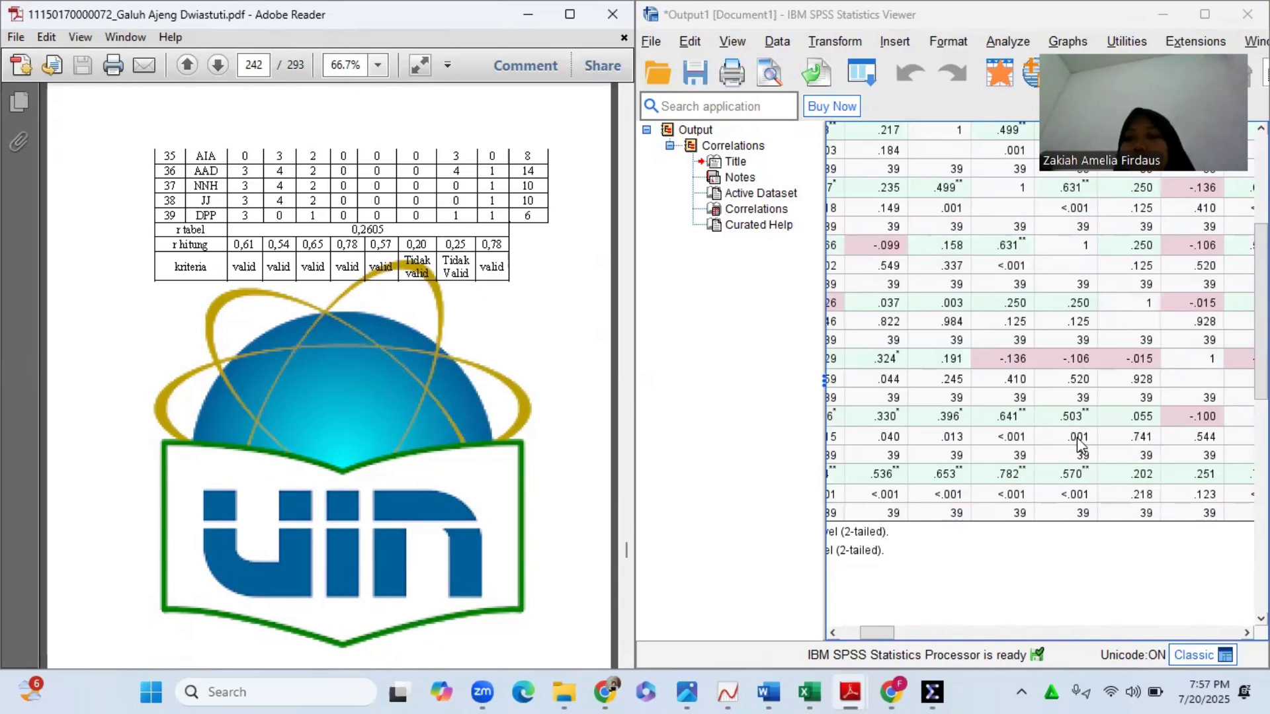
pyautogui.hscroll(2, 1191, 488)
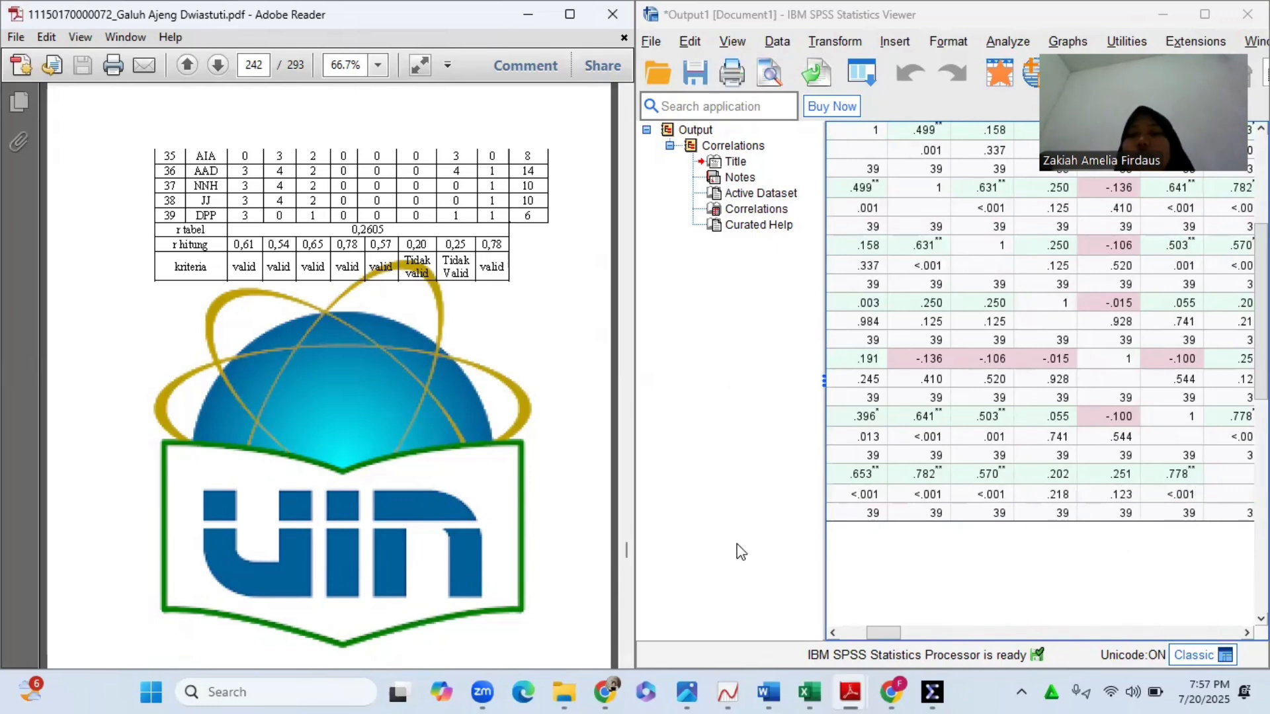
pyautogui.scroll(5, 949, 556)
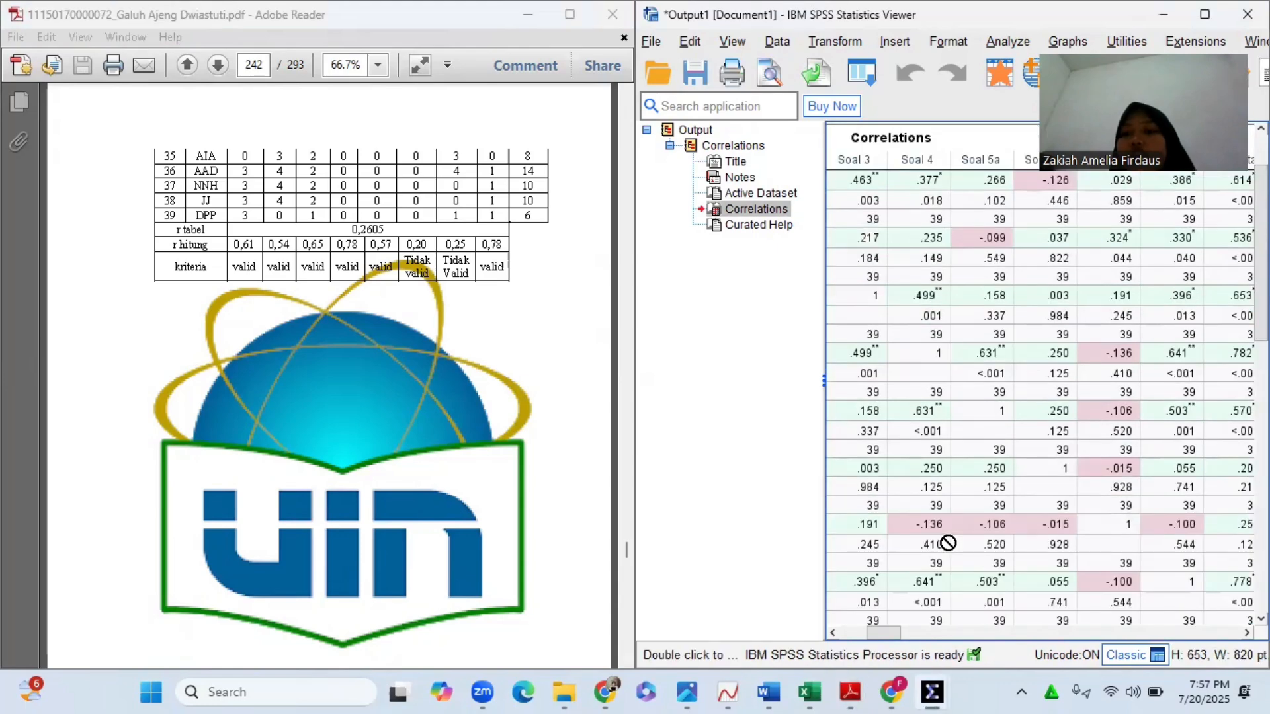
pyautogui.click(747, 380)
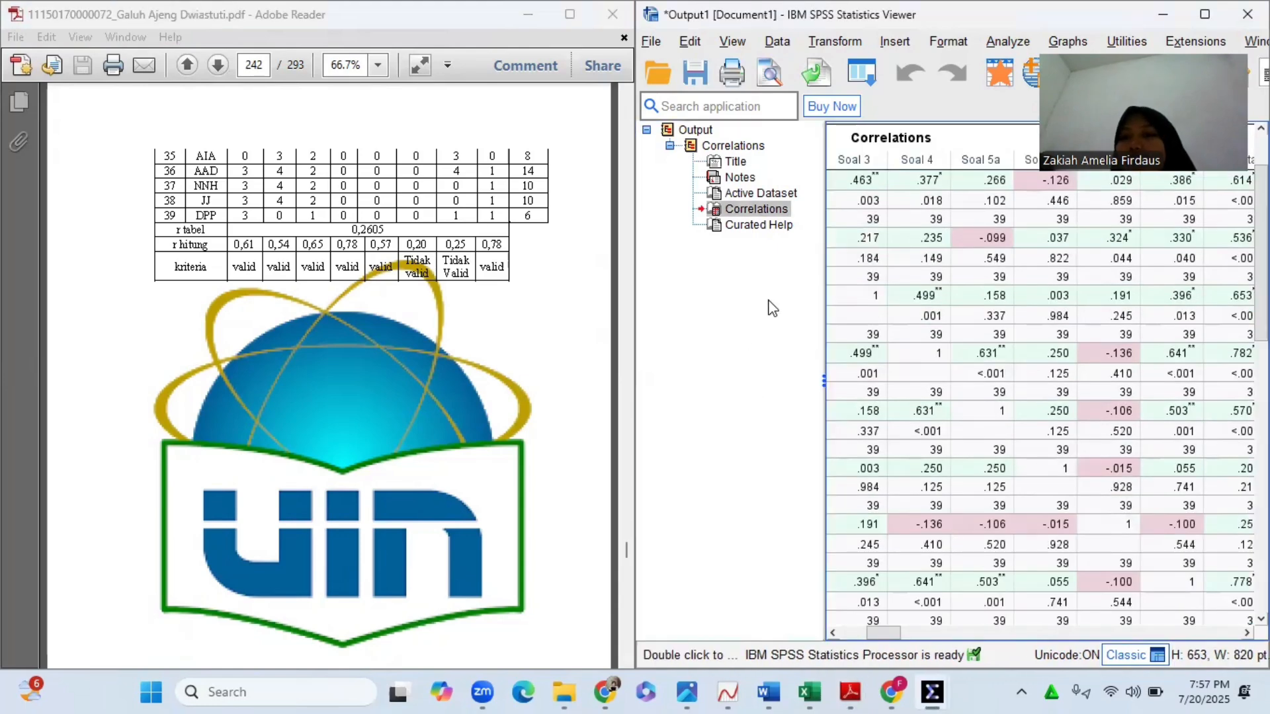
pyautogui.scroll(2, 769, 301)
pyautogui.click(769, 301)
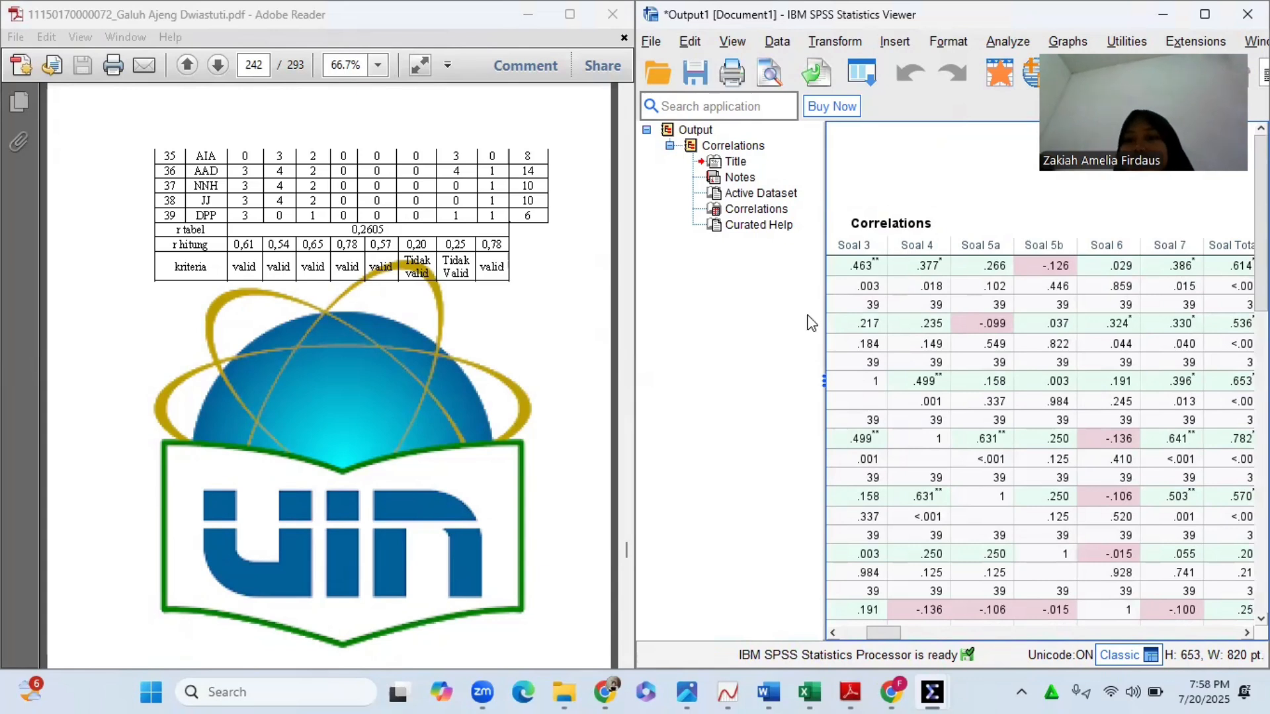
pyautogui.click(801, 361)
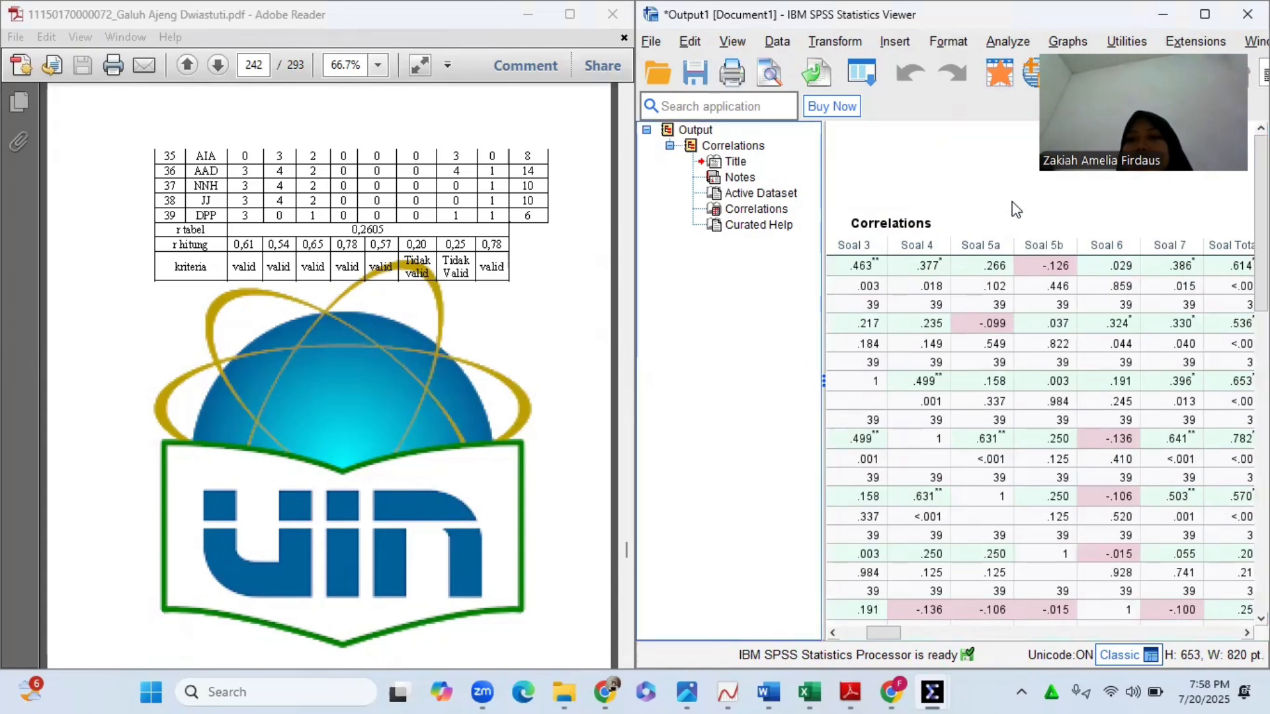
pyautogui.click(913, 200)
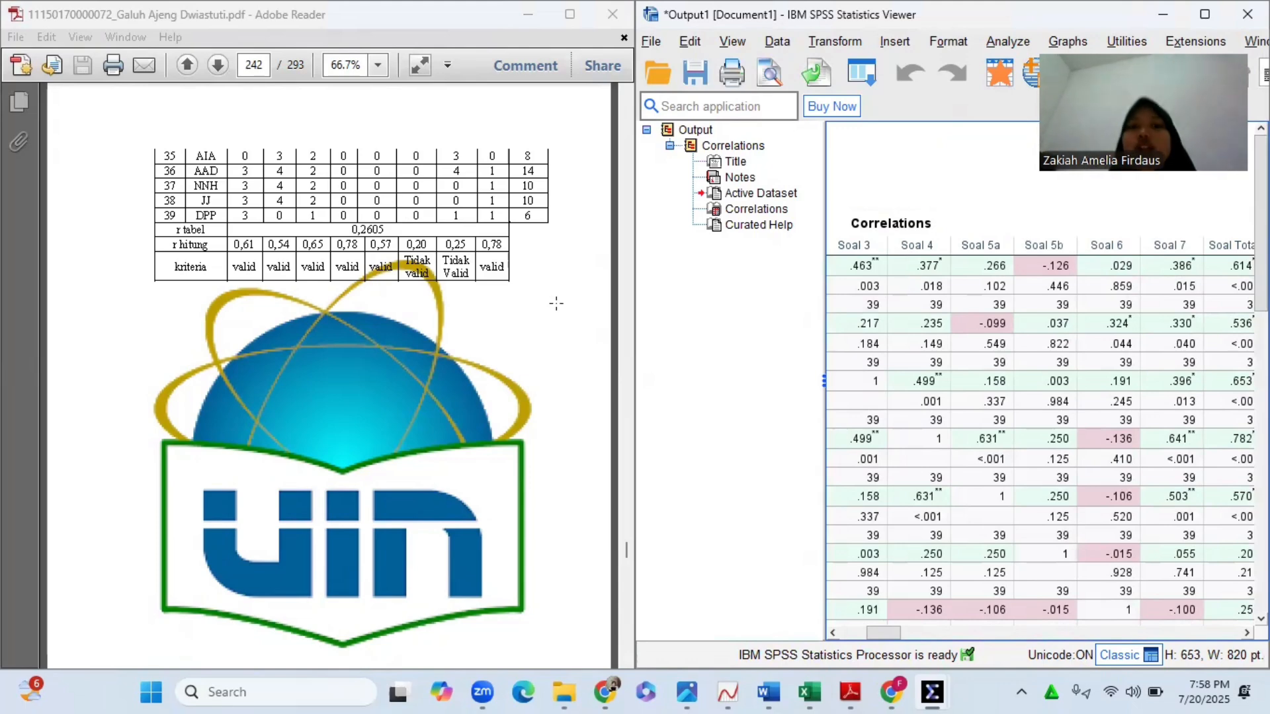
pyautogui.scroll(-3, 555, 303)
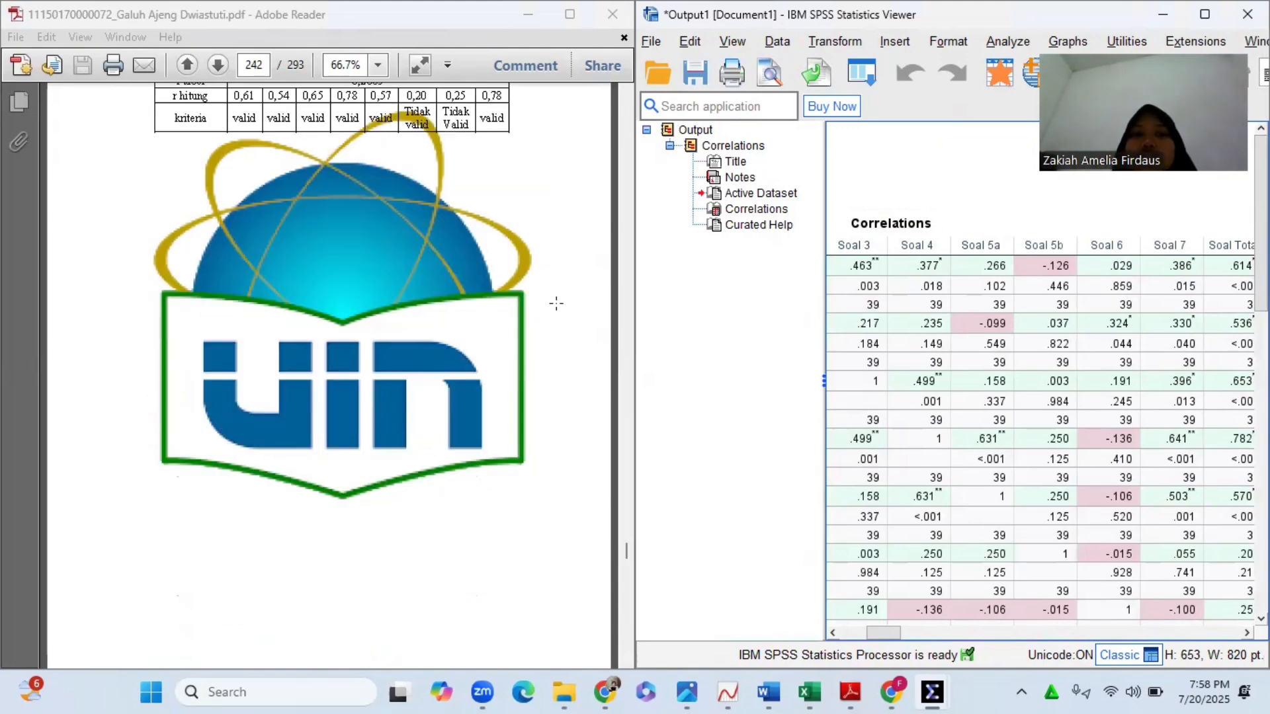
pyautogui.scroll(-10, 555, 303)
# - Save the correlation output in Documents as Uji Validitas Instrumen and close its viewer window
pyautogui.click(700, 8)
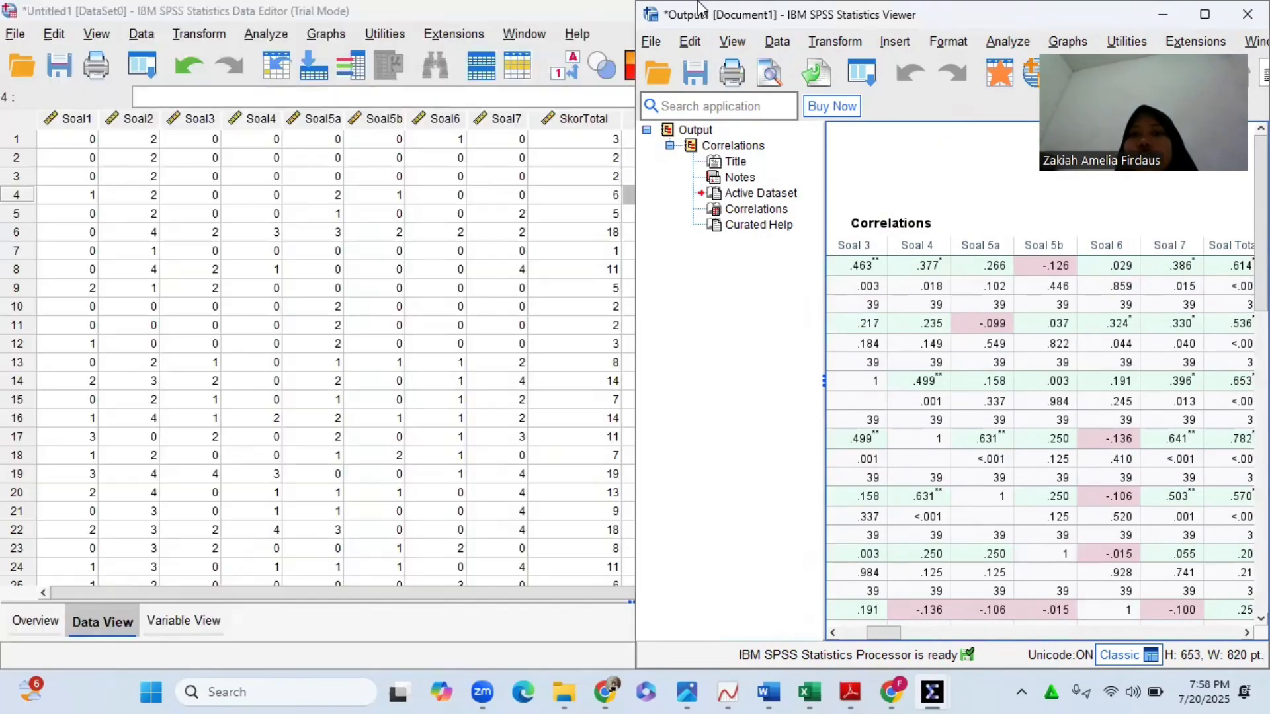
pyautogui.click(1204, 14)
pyautogui.click(14, 34)
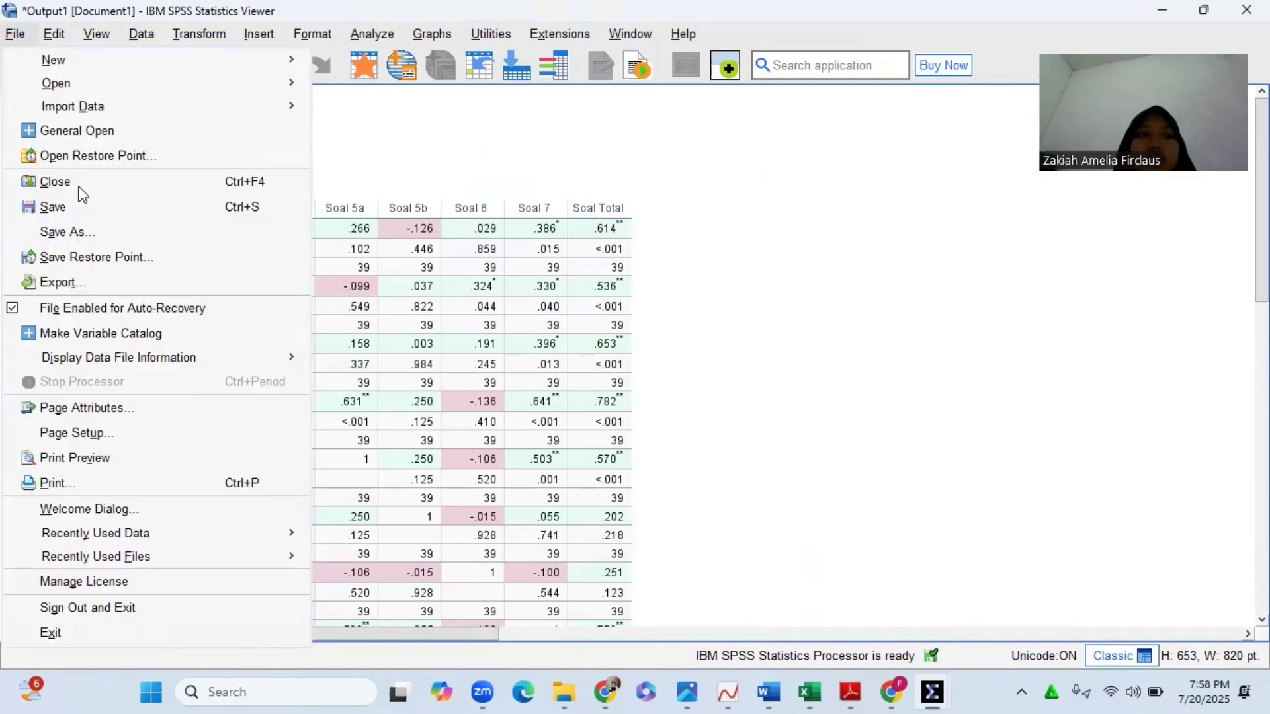
pyautogui.click(135, 213)
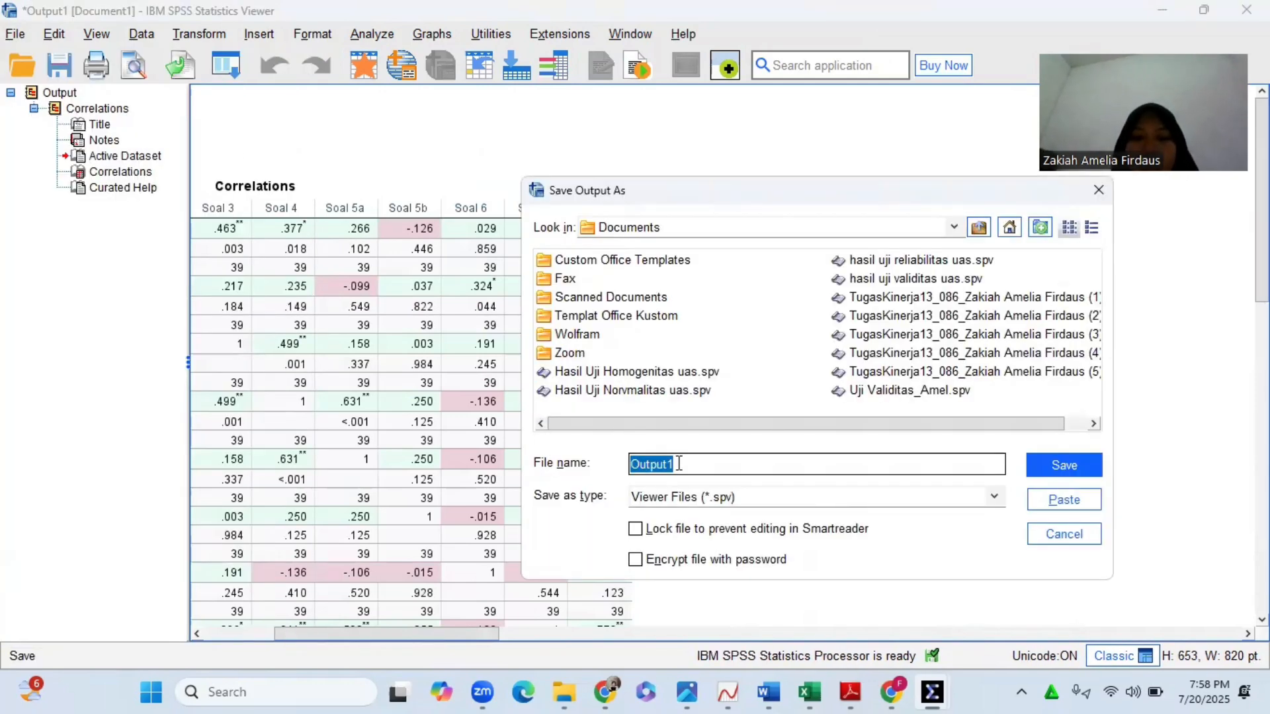
pyautogui.write('Uji Validitas Instrumen')
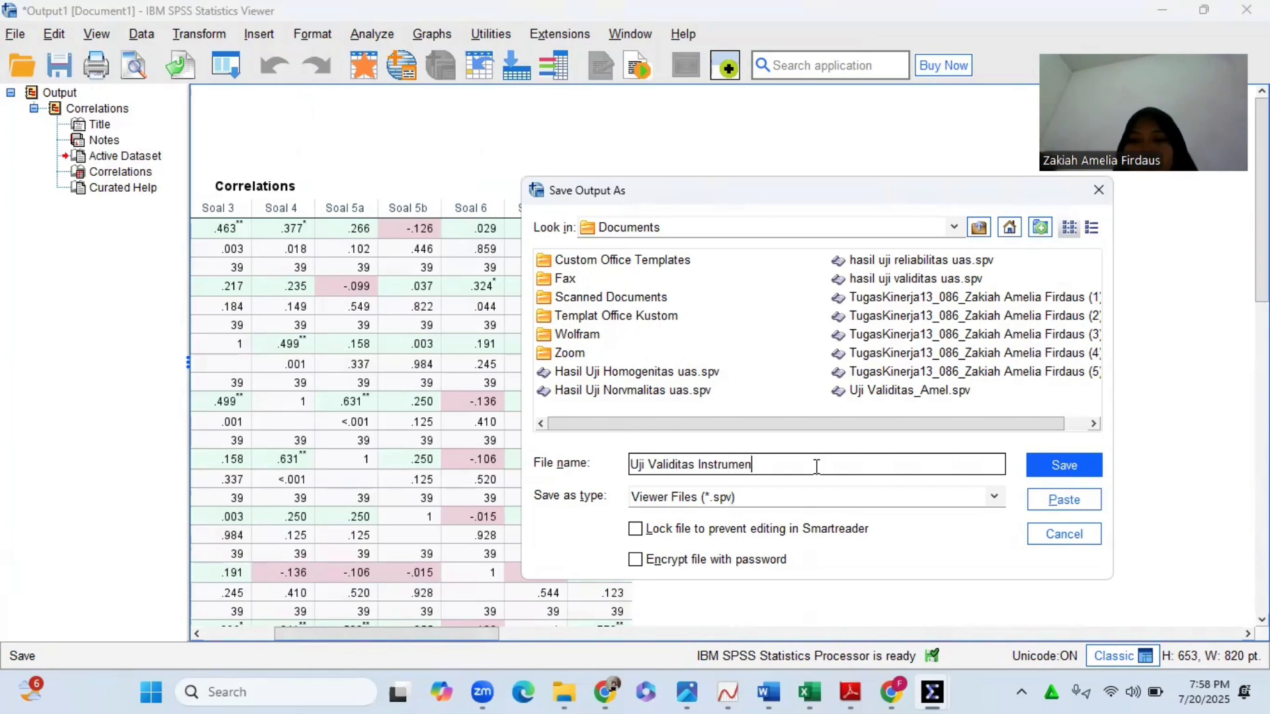
pyautogui.click(1076, 469)
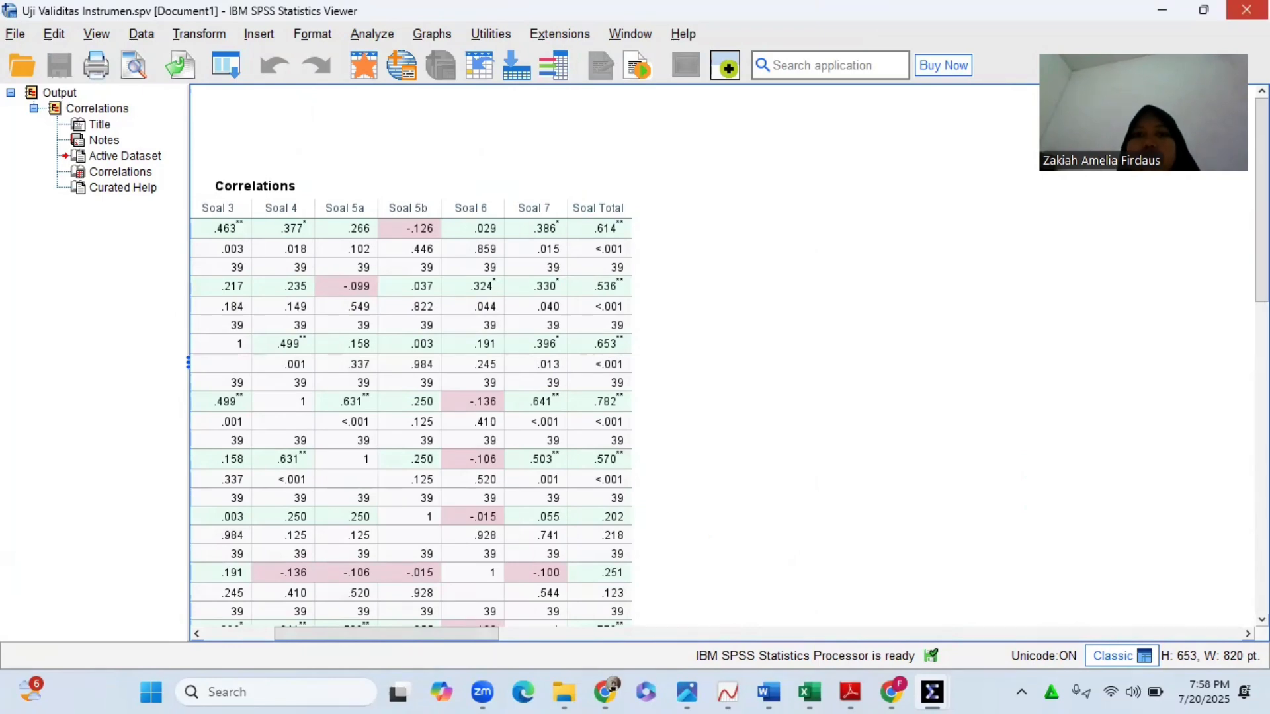
pyautogui.click(1246, 9)
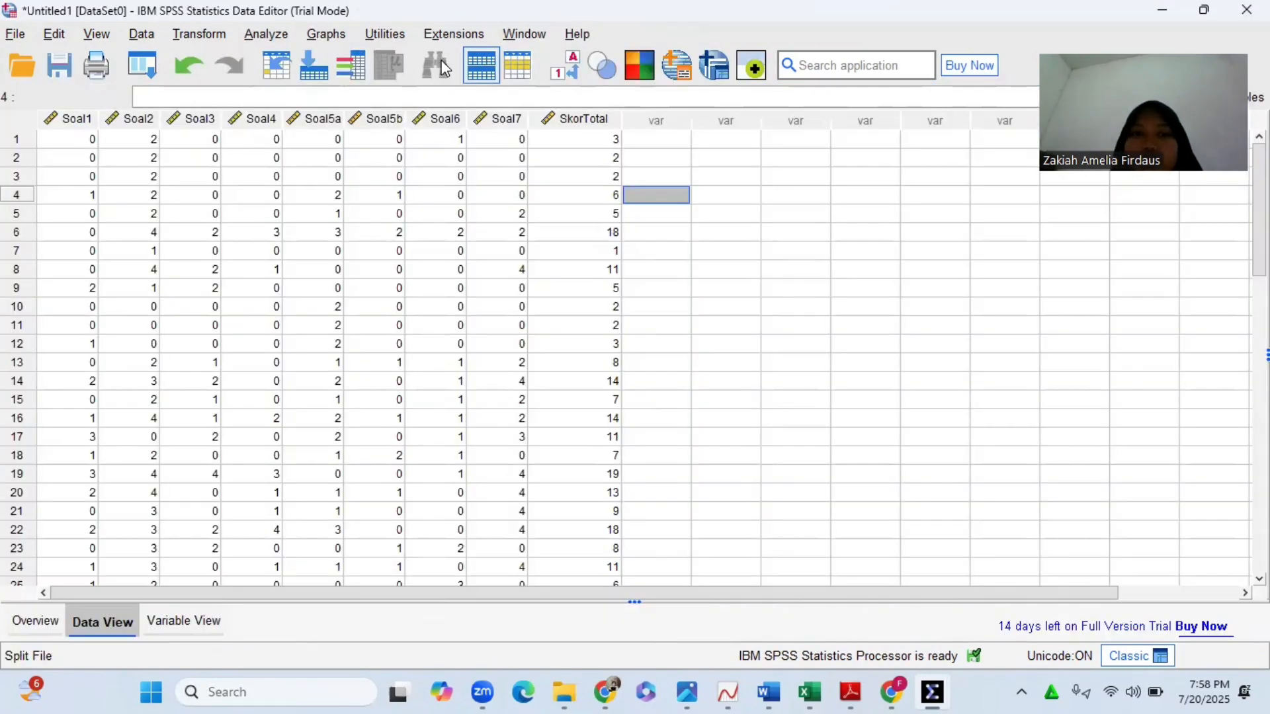
# - Set up a reliability analysis with Soal 1, Soal 2, Soal 3, Soal 4, Soal 5a and Soal 7 as items
pyautogui.click(267, 36)
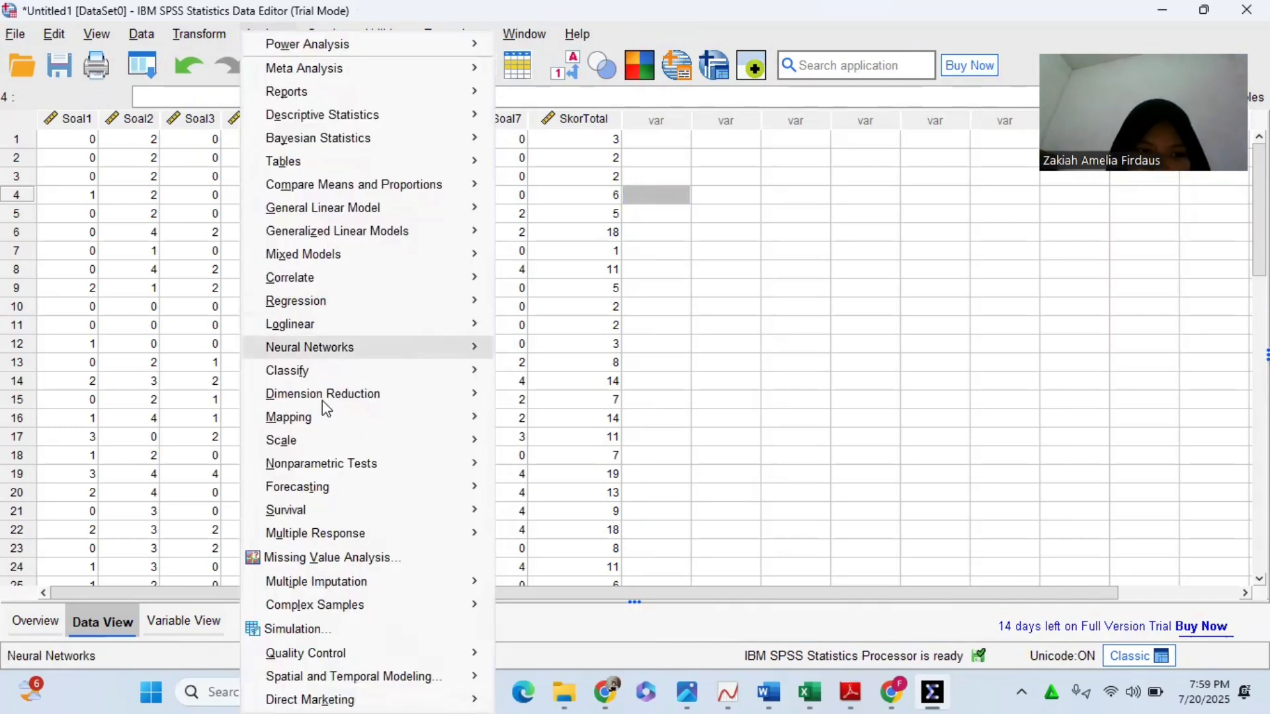
pyautogui.moveTo(322, 443)
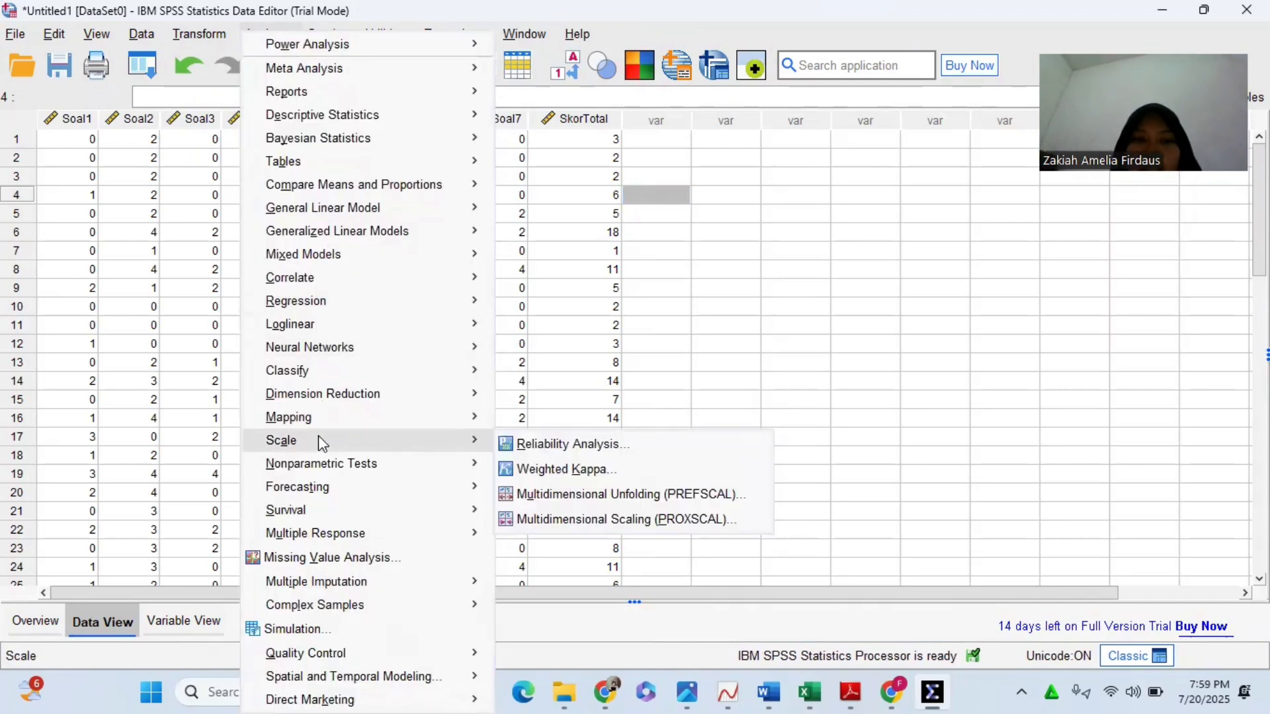
pyautogui.click(534, 449)
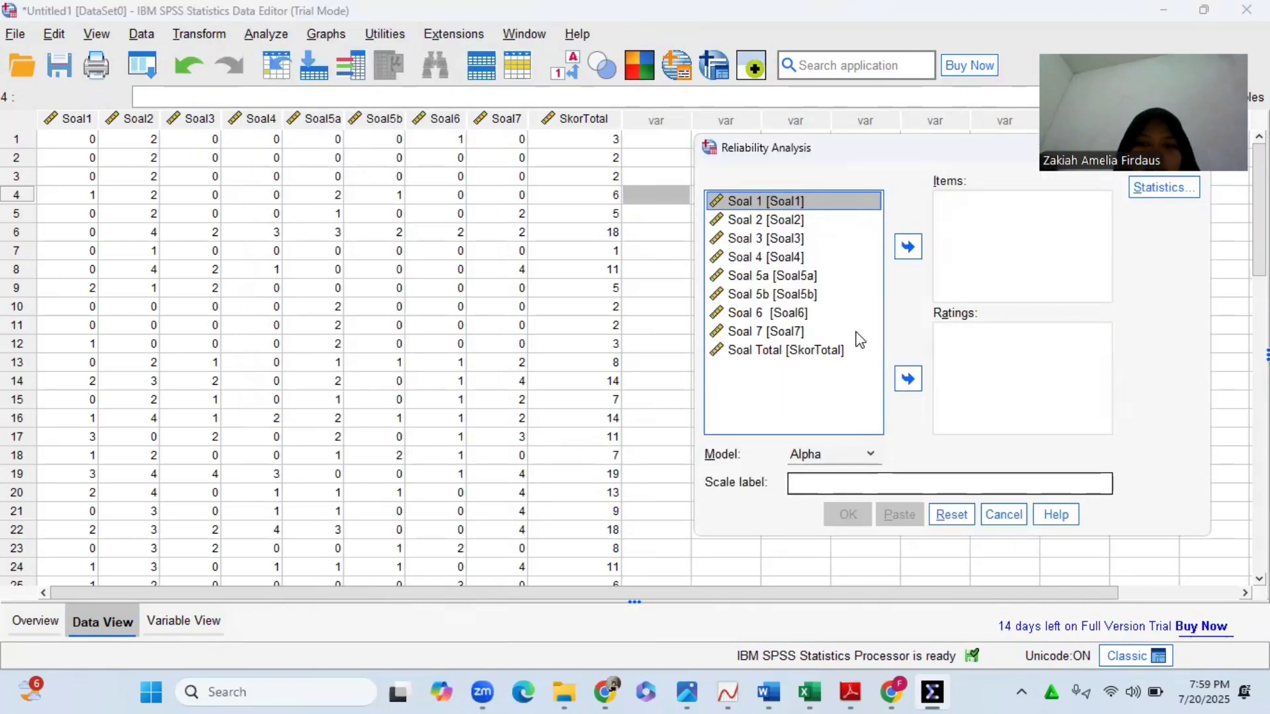
pyautogui.click(913, 262)
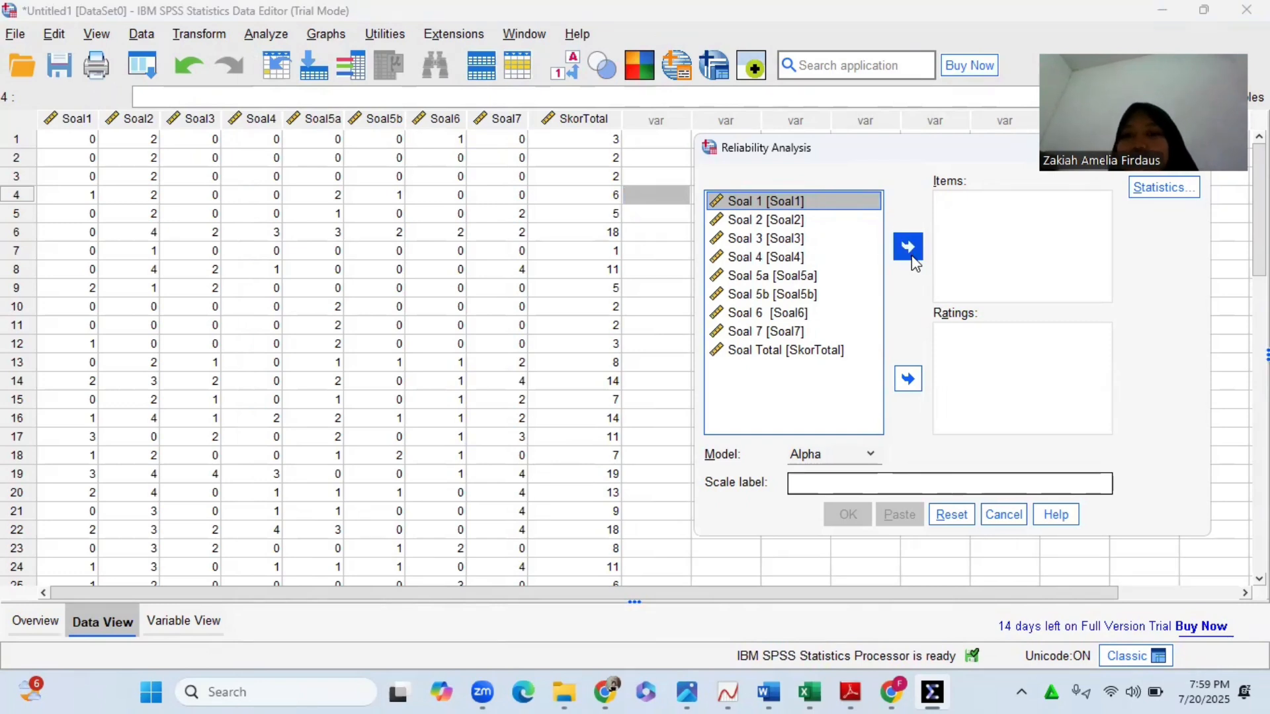
pyautogui.click(804, 222)
pyautogui.click(911, 255)
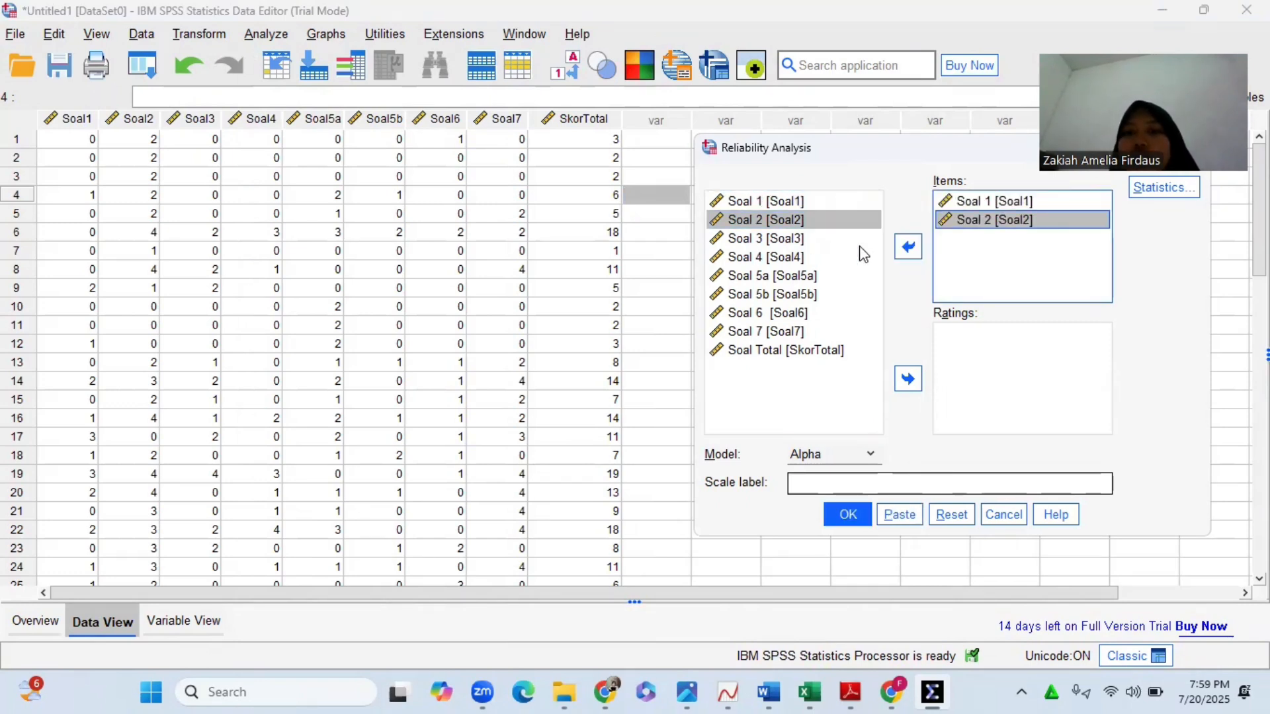
pyautogui.click(804, 239)
pyautogui.click(908, 247)
pyautogui.click(804, 257)
pyautogui.click(908, 247)
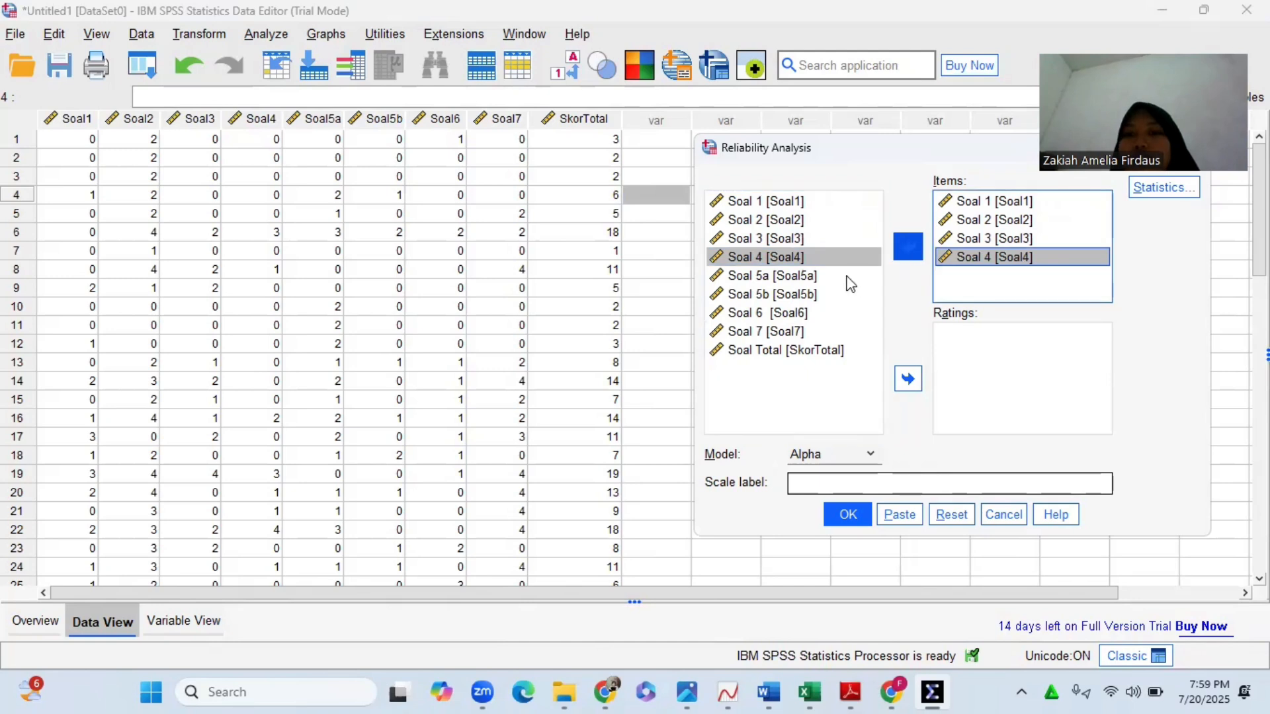
pyautogui.click(874, 276)
pyautogui.click(908, 247)
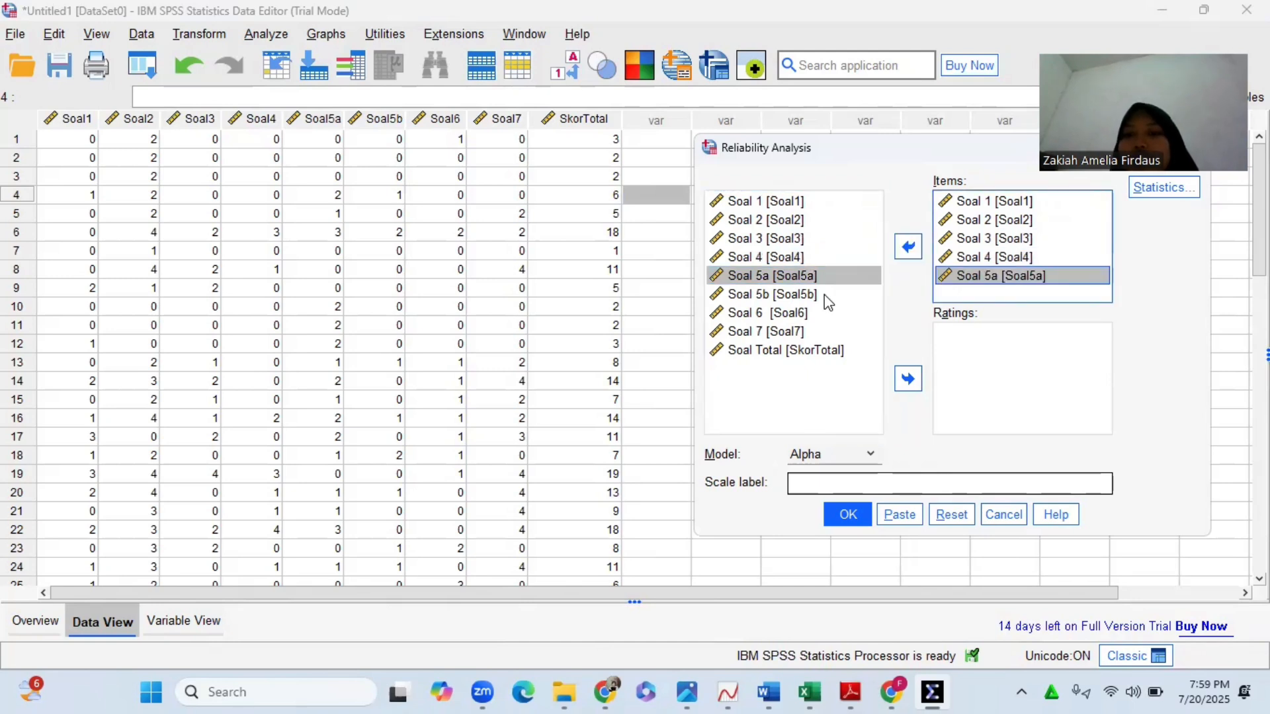
pyautogui.click(800, 332)
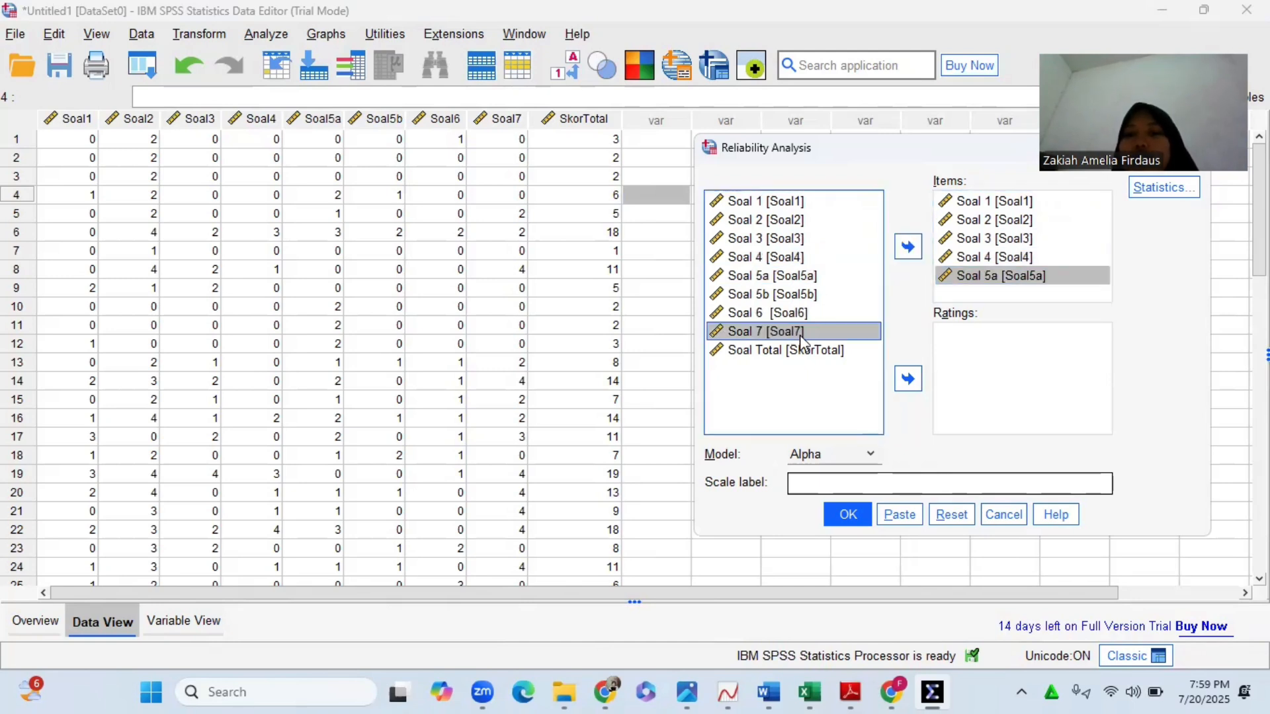
pyautogui.click(908, 248)
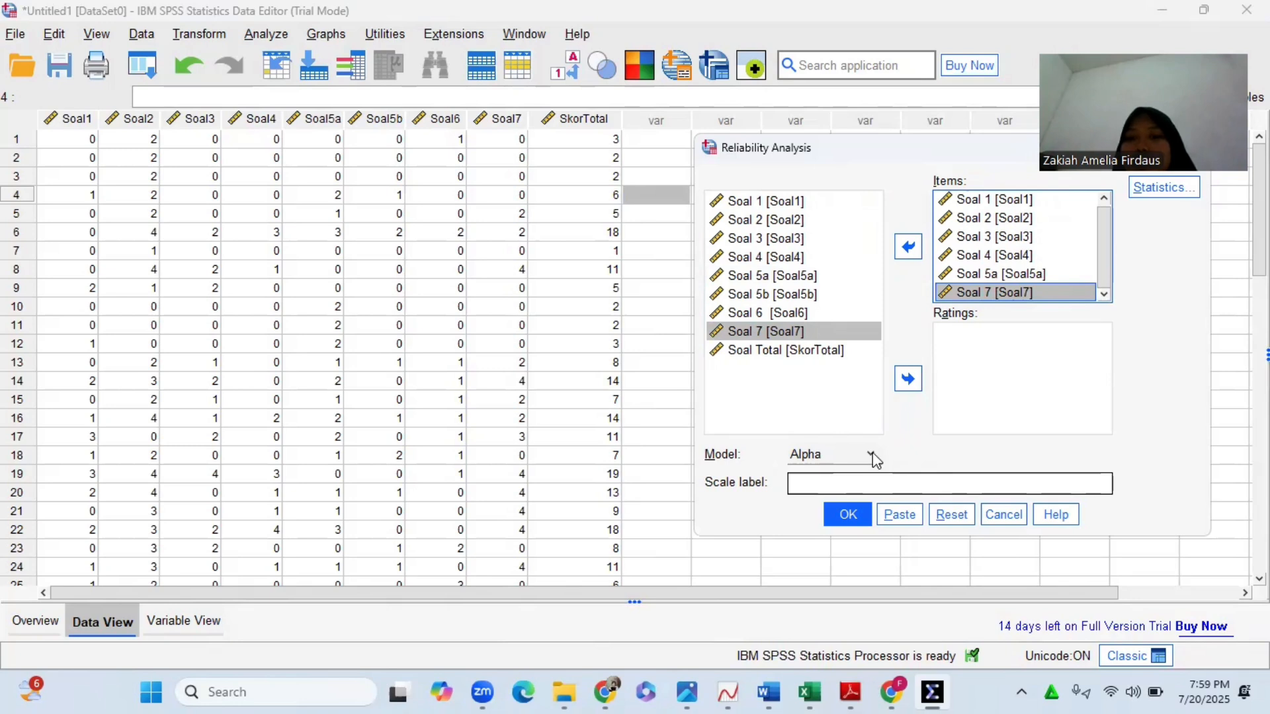
# - Run the reliability analysis with the Alpha model and descriptives for item, scale and scale if item deleted
pyautogui.click(829, 456)
pyautogui.click(833, 477)
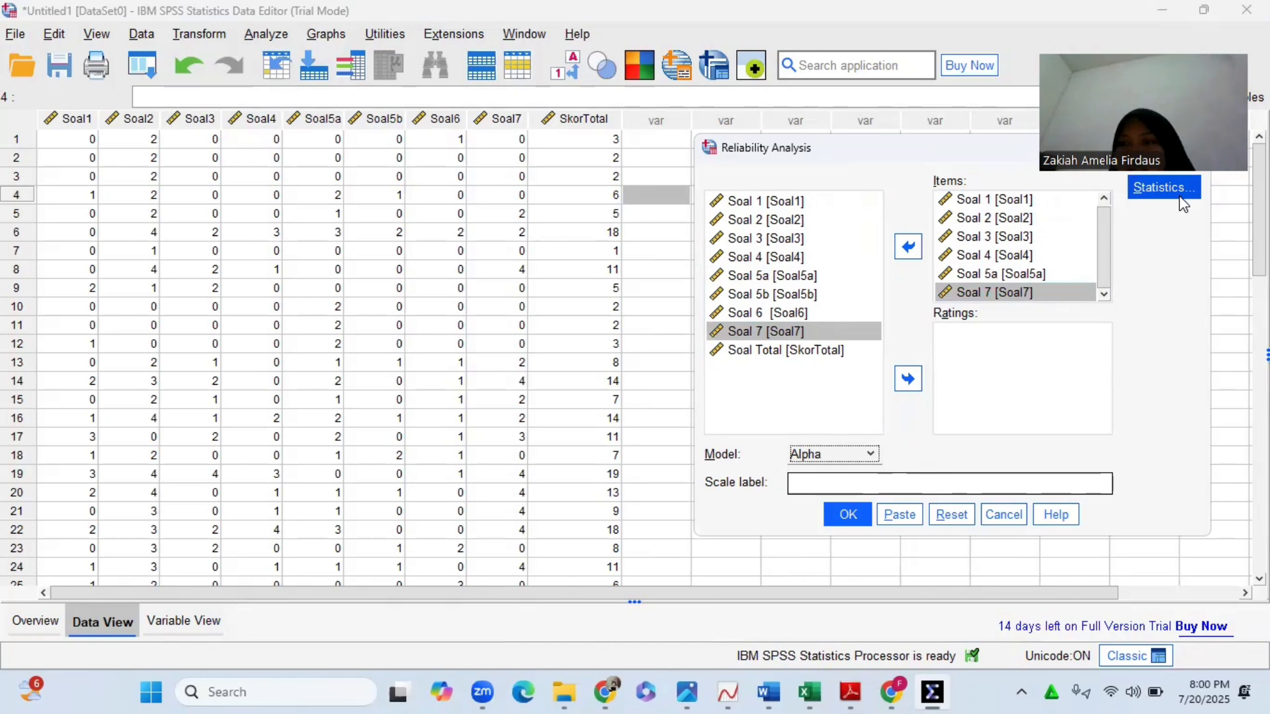
pyautogui.click(1163, 188)
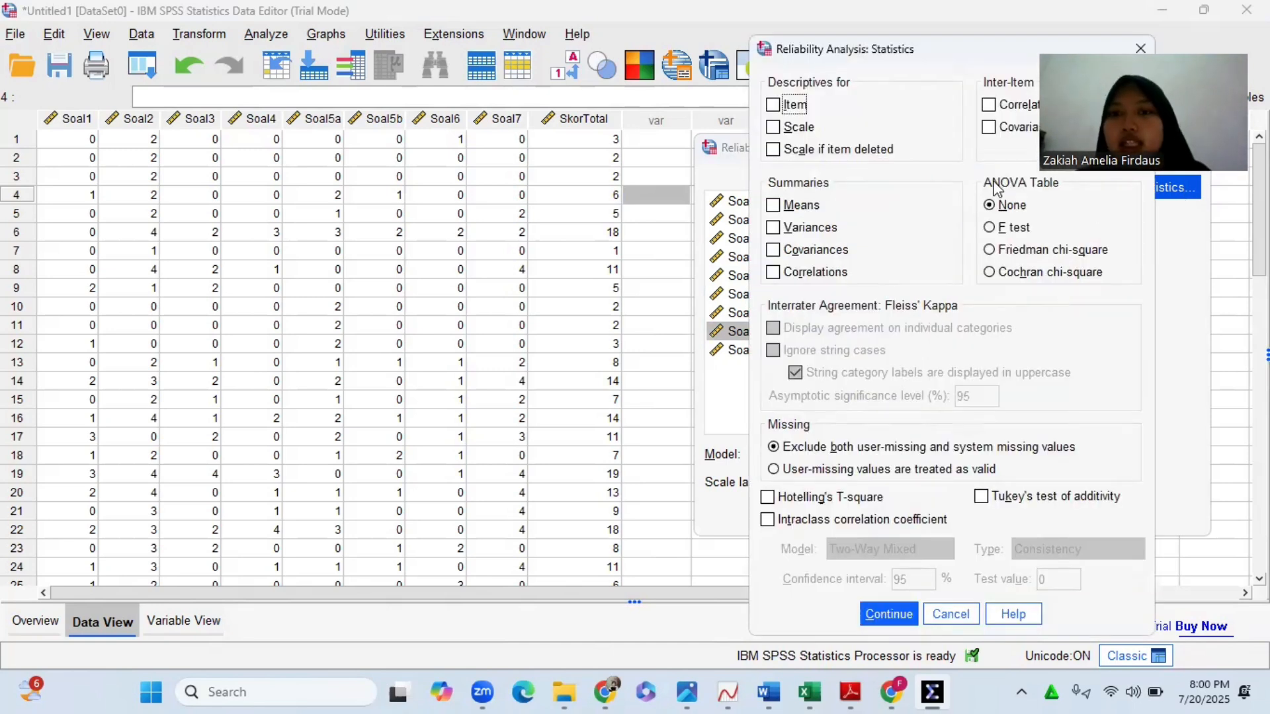
pyautogui.click(772, 104)
pyautogui.click(773, 126)
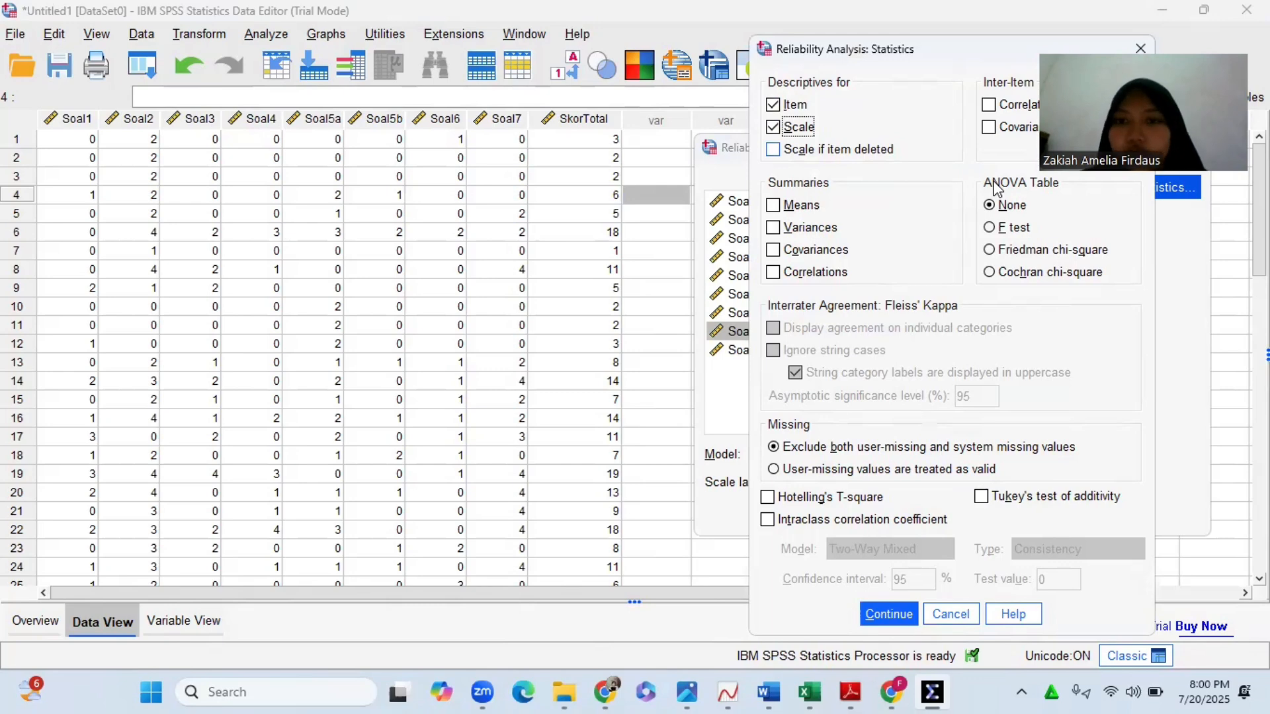
pyautogui.click(773, 149)
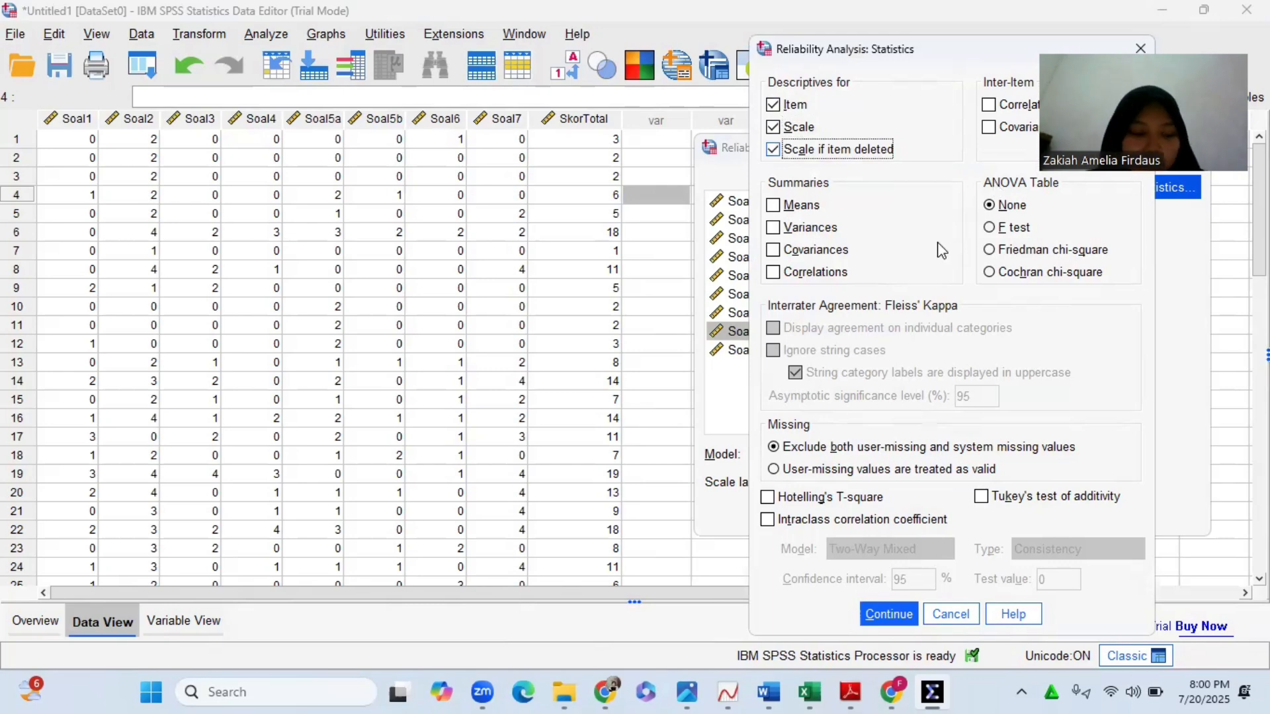
pyautogui.click(887, 619)
pyautogui.click(850, 516)
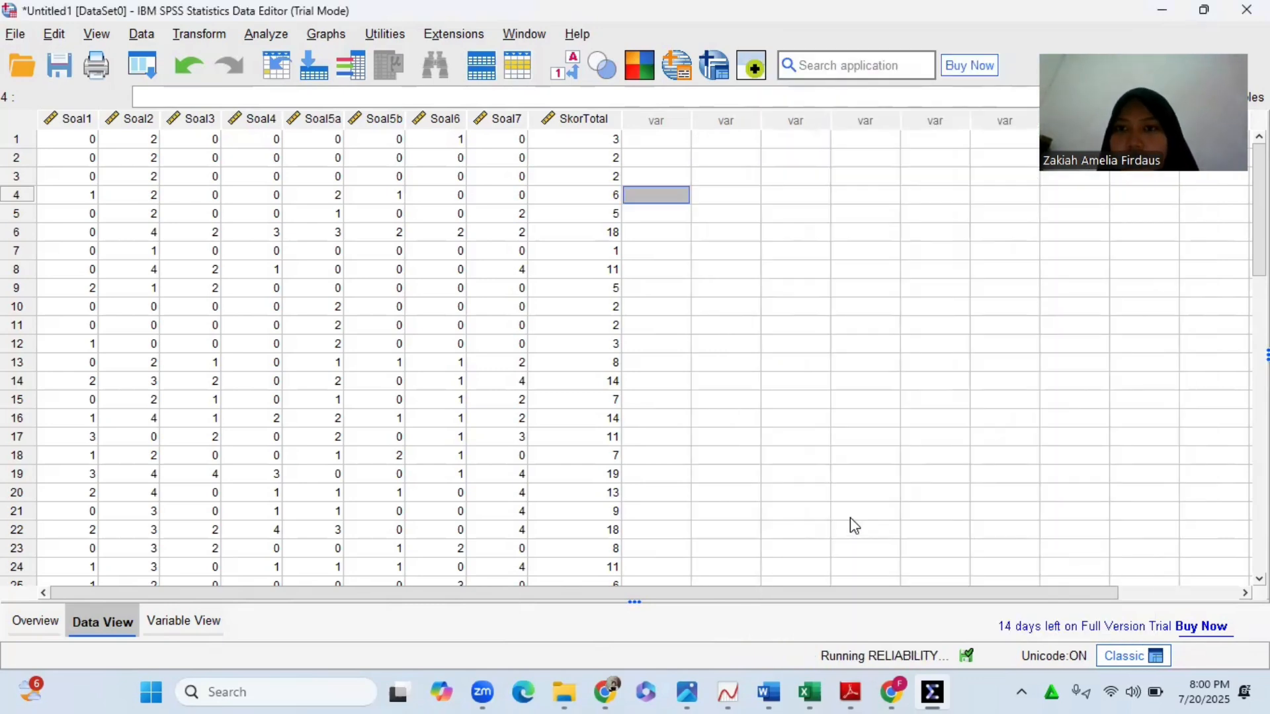
pyautogui.scroll(-2, 564, 470)
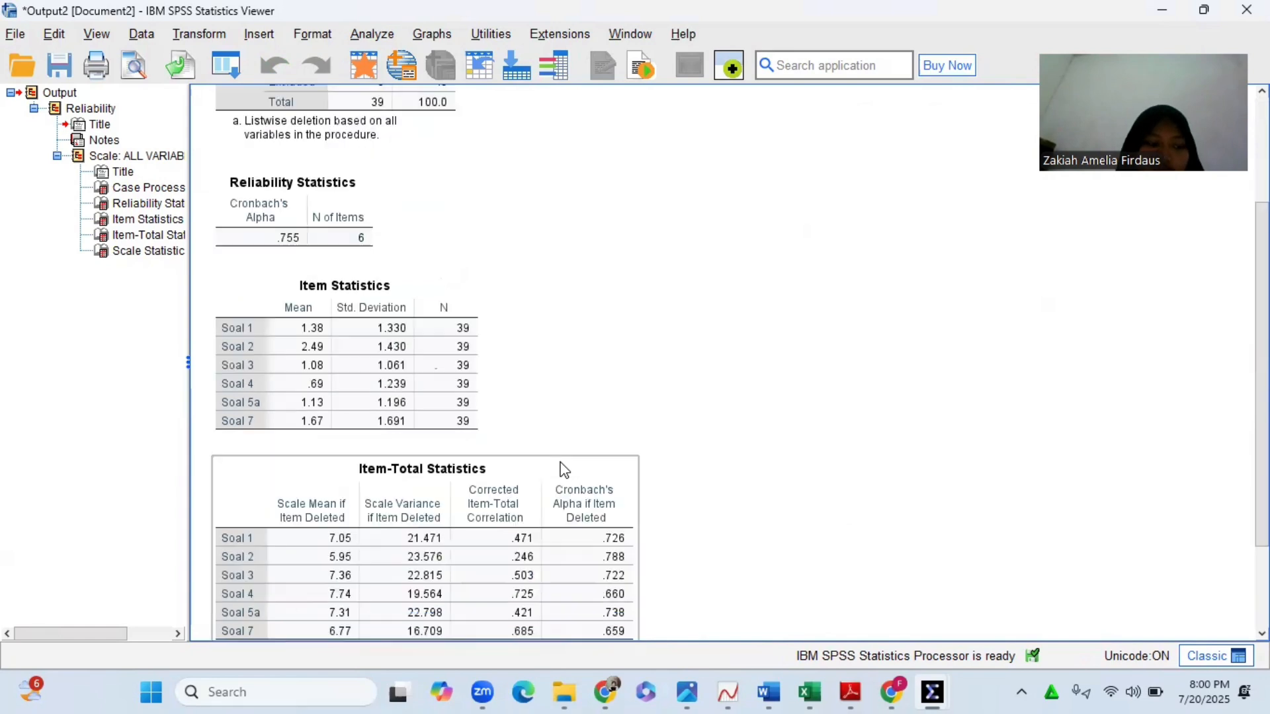
# - Review the reliability output tables, from the case processing summary through the item-total and scale statistics
pyautogui.scroll(-3, 565, 470)
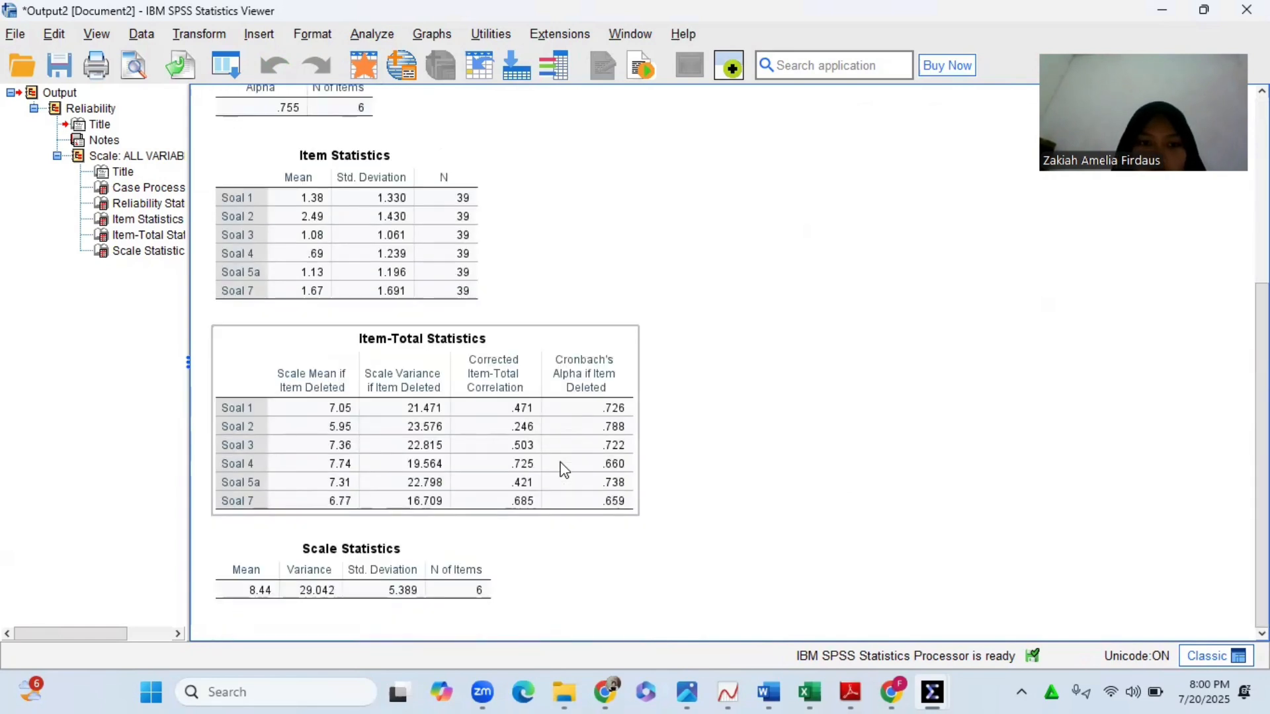
pyautogui.scroll(2, 529, 417)
pyautogui.click(501, 385)
pyautogui.scroll(3, 490, 383)
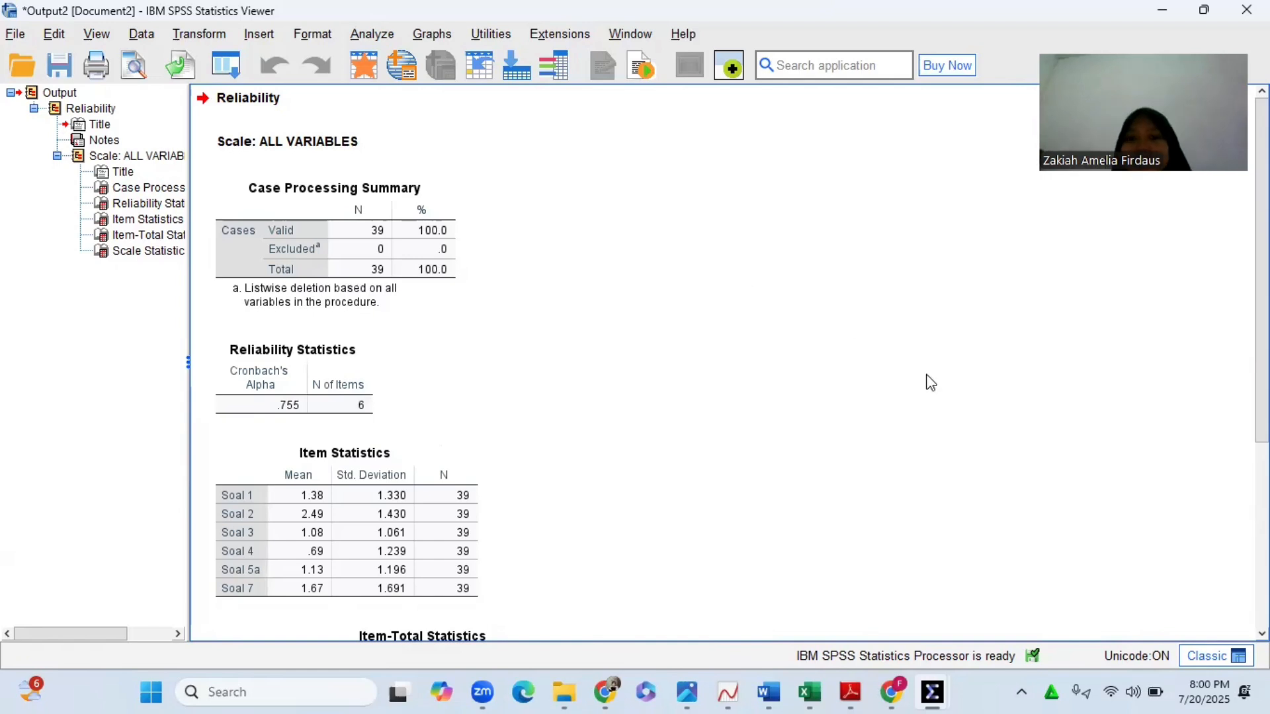
# - Compare the Cronbach's Alpha output with the reliability result in Lampiran 10 of the thesis PDF, shown beside the output
pyautogui.moveTo(1197, 9)
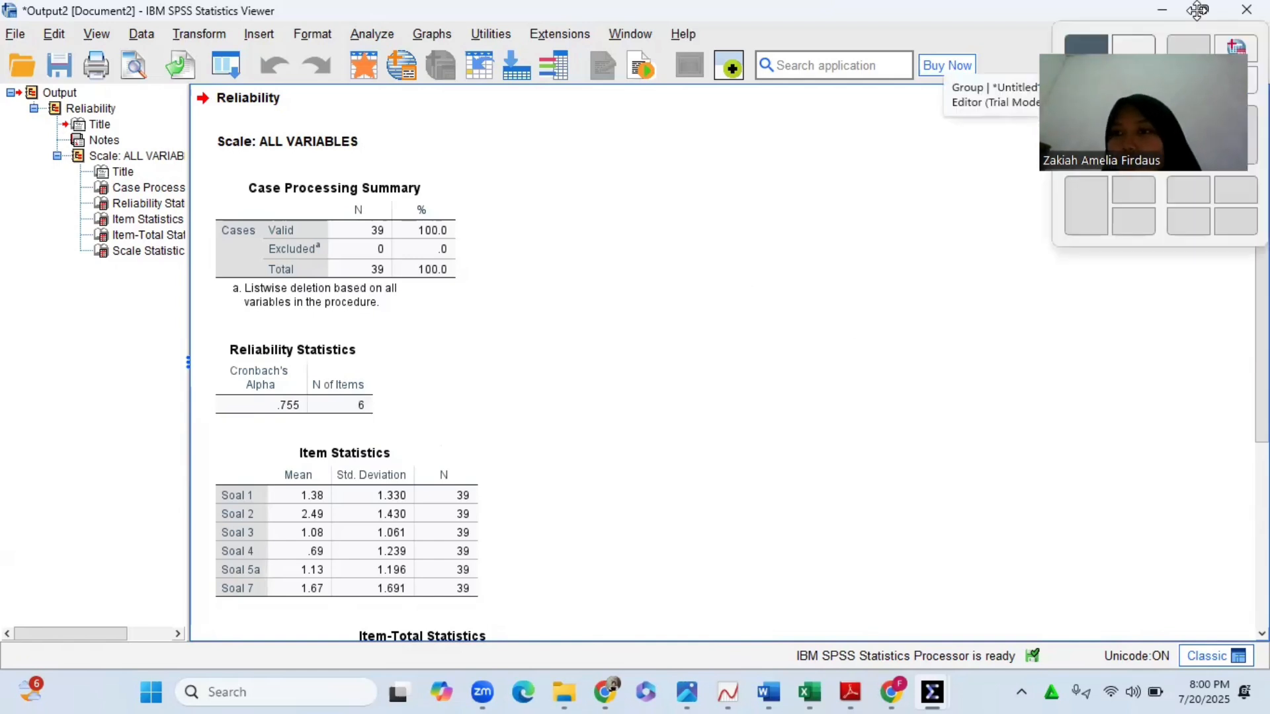
pyautogui.moveTo(850, 692)
pyautogui.click(802, 632)
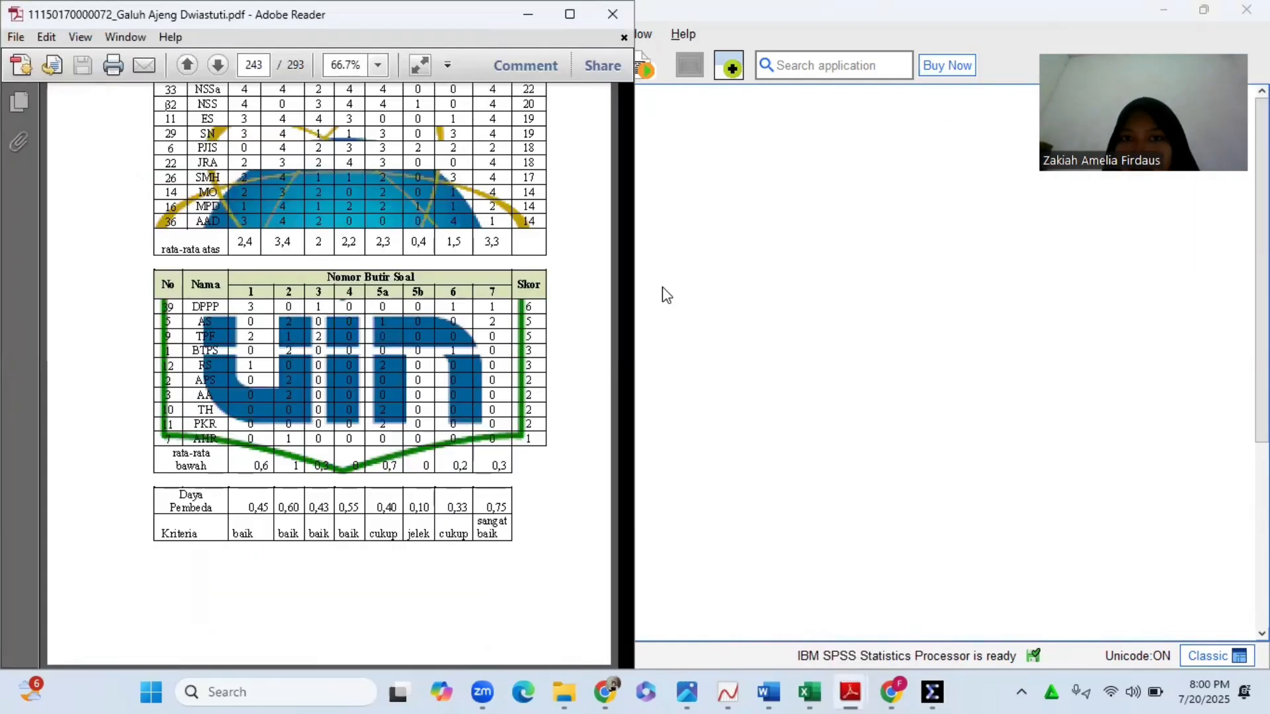
pyautogui.moveTo(569, 14)
pyautogui.click(498, 77)
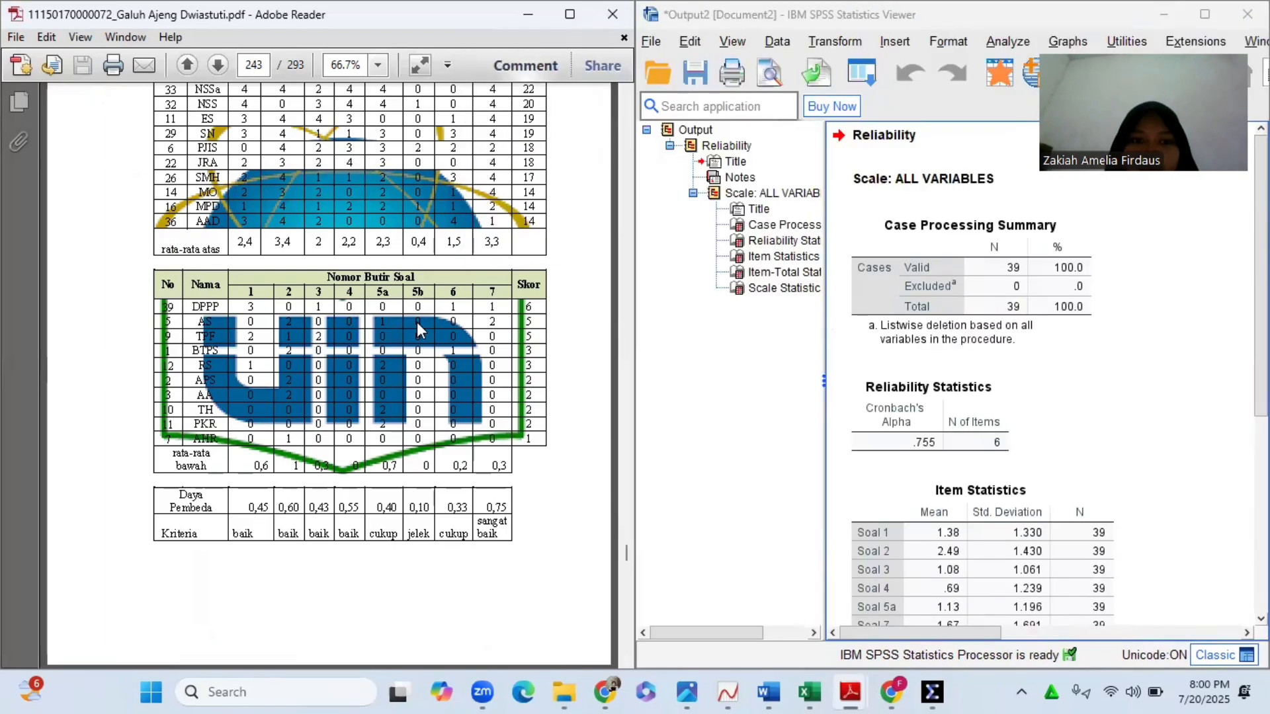
pyautogui.scroll(10, 415, 321)
pyautogui.scroll(-15, 415, 321)
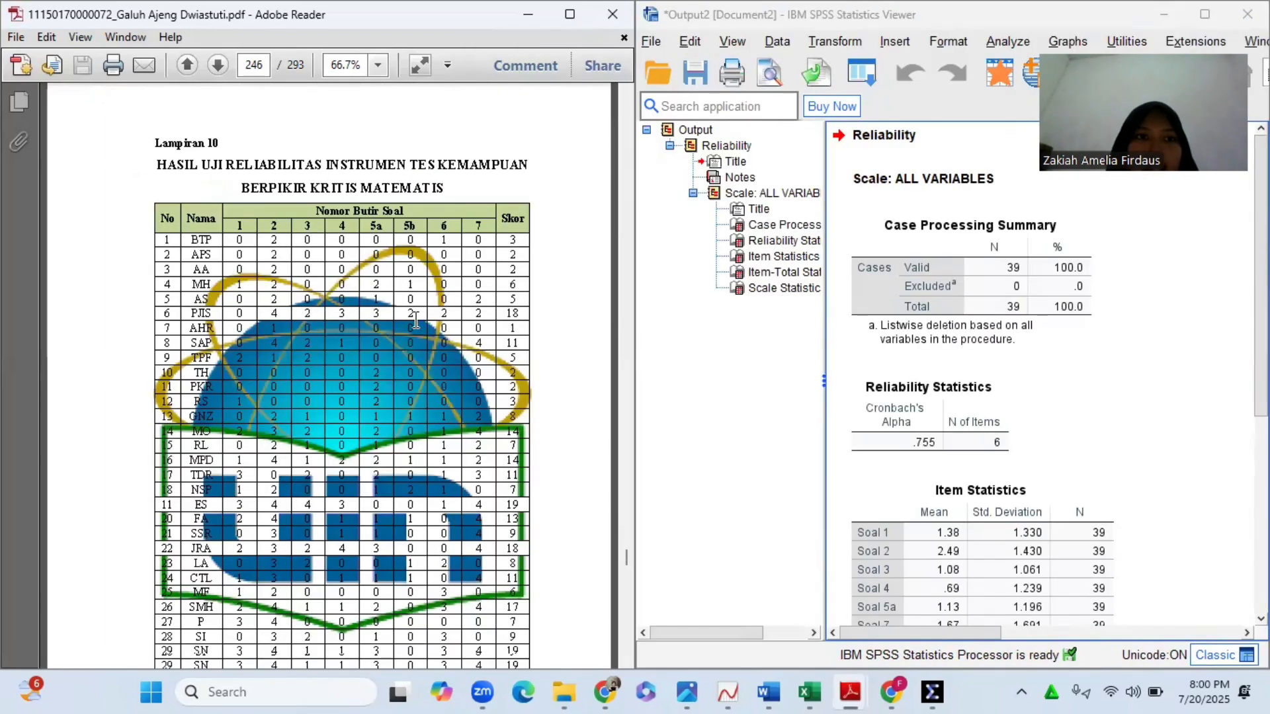
pyautogui.scroll(-5, 341, 173)
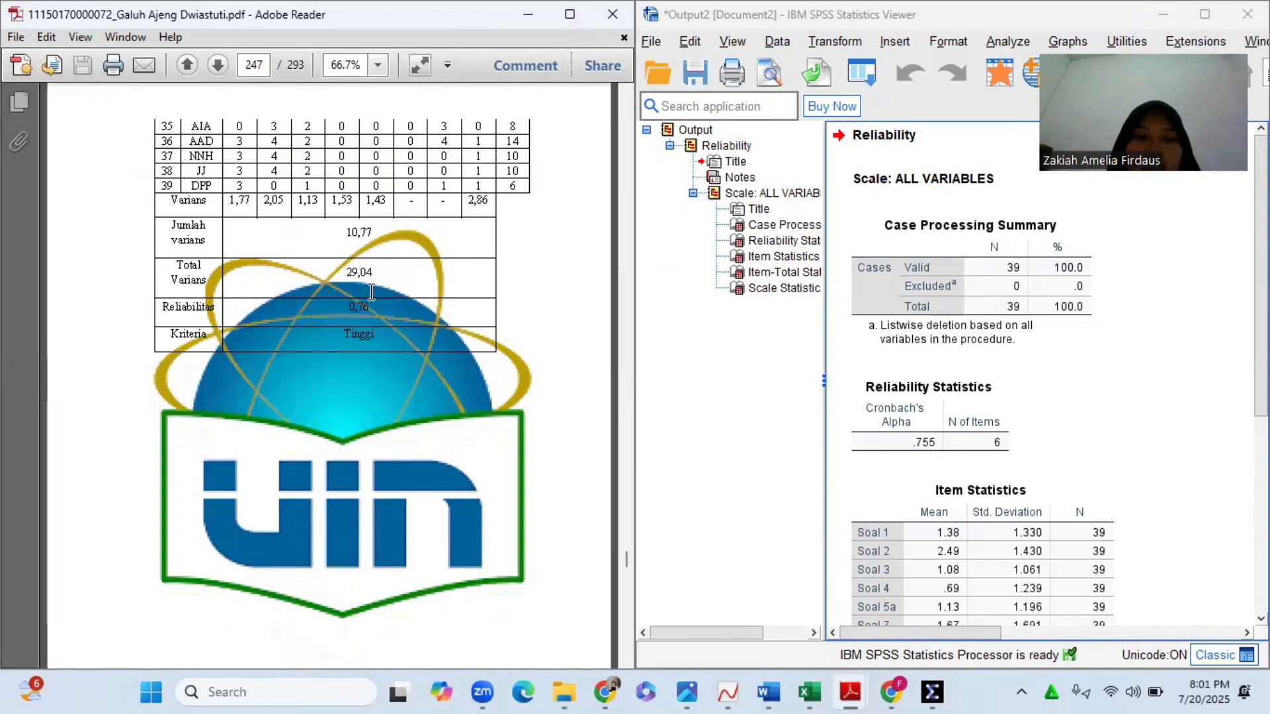
pyautogui.click(951, 389)
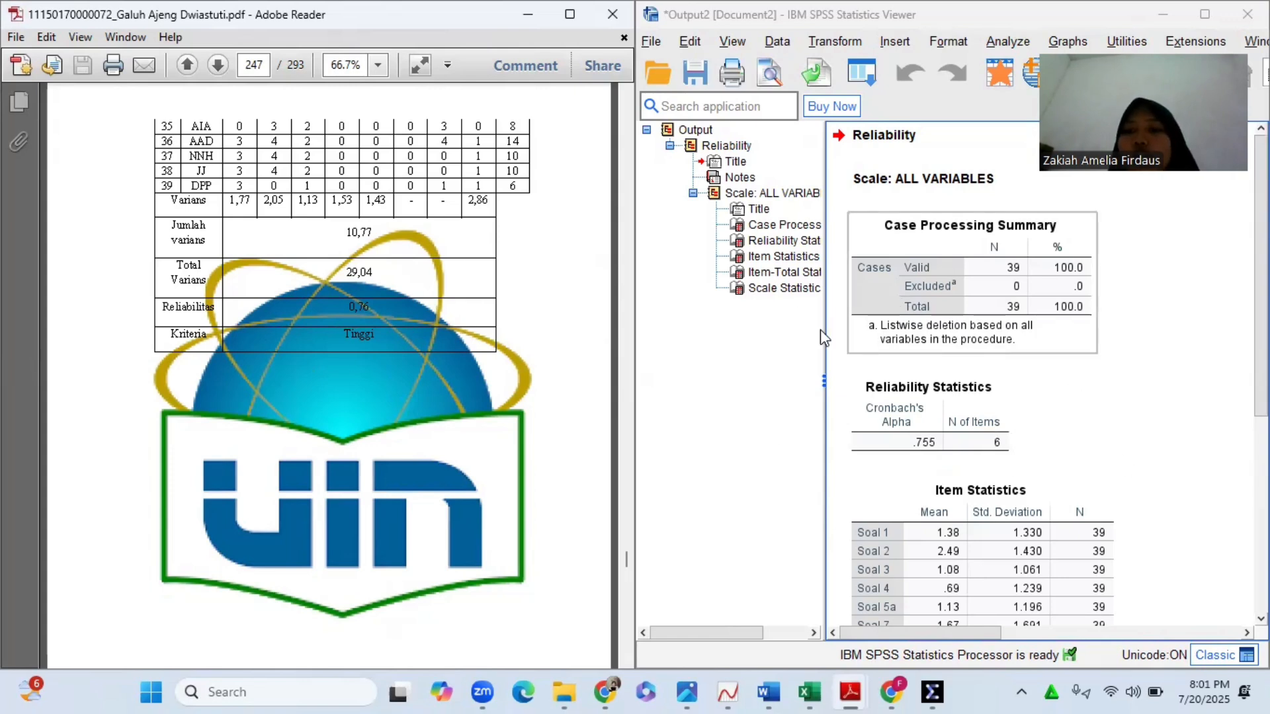
# - Save the reliability output in Documents as Uji Reliabilitas Instrumen
pyautogui.click(652, 42)
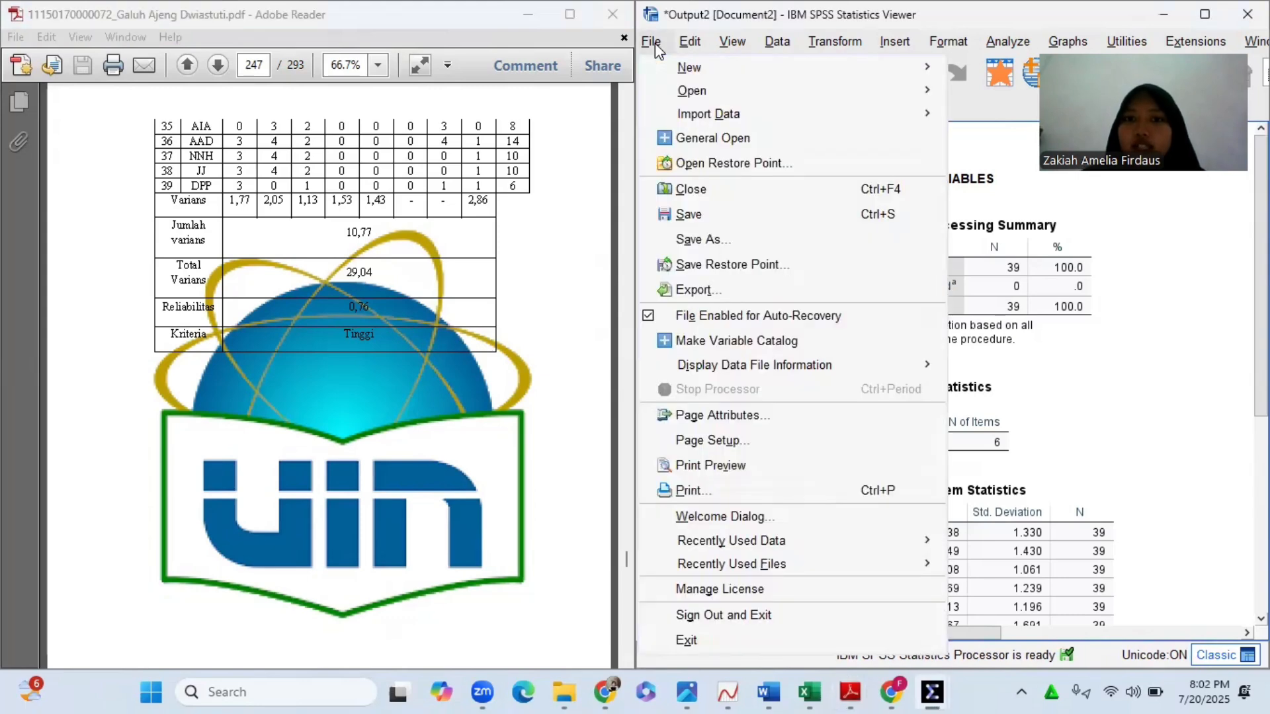
pyautogui.click(721, 217)
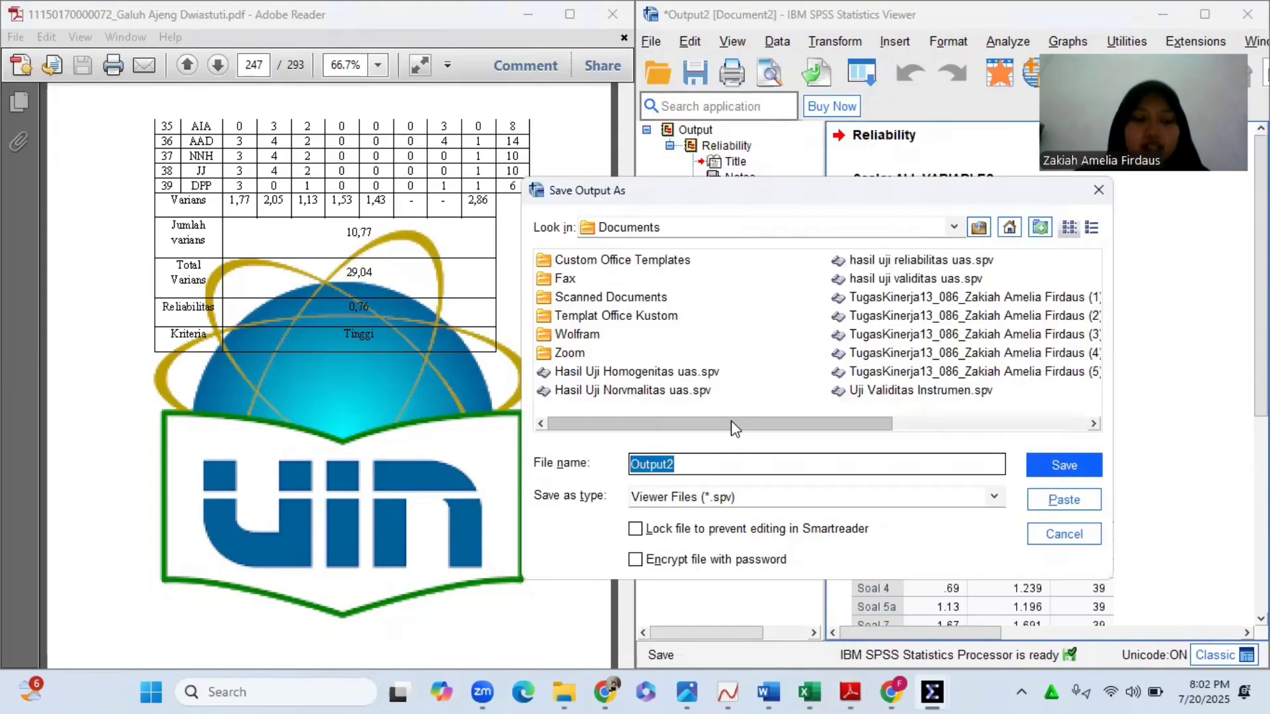
pyautogui.write('Uji Reliab')
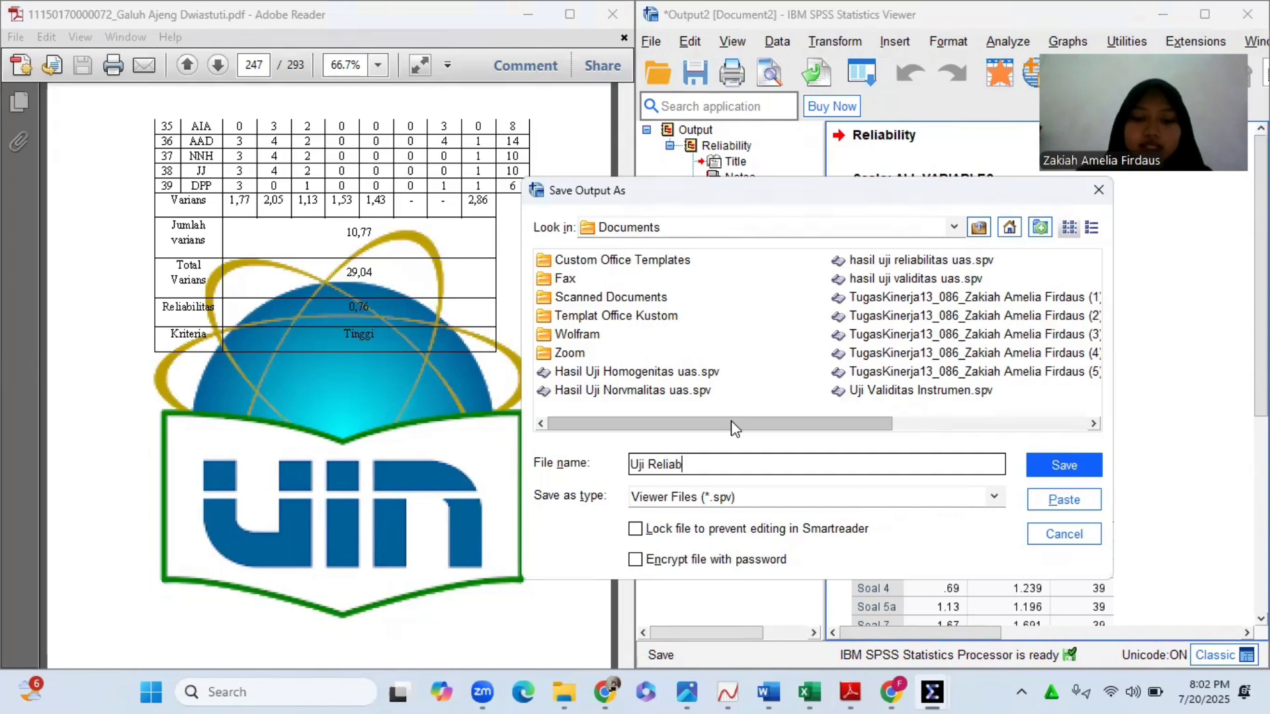
pyautogui.write('ilitas Intr')
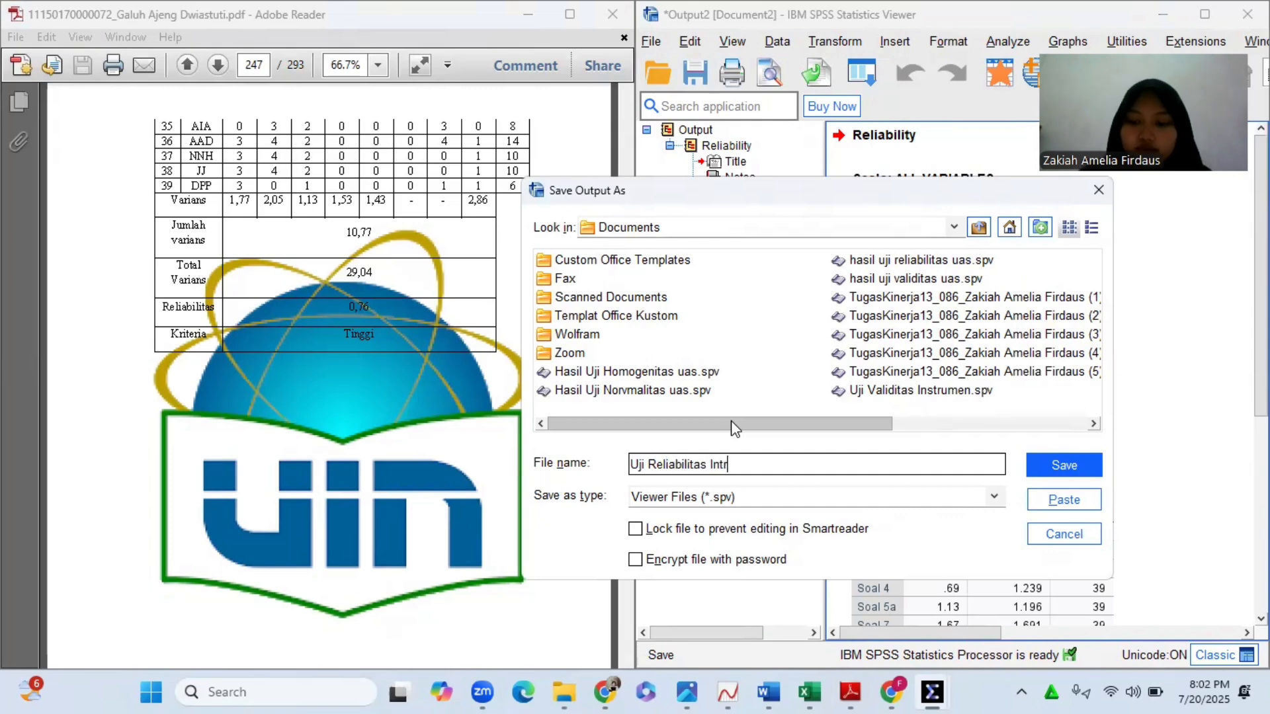
pyautogui.write('umen')
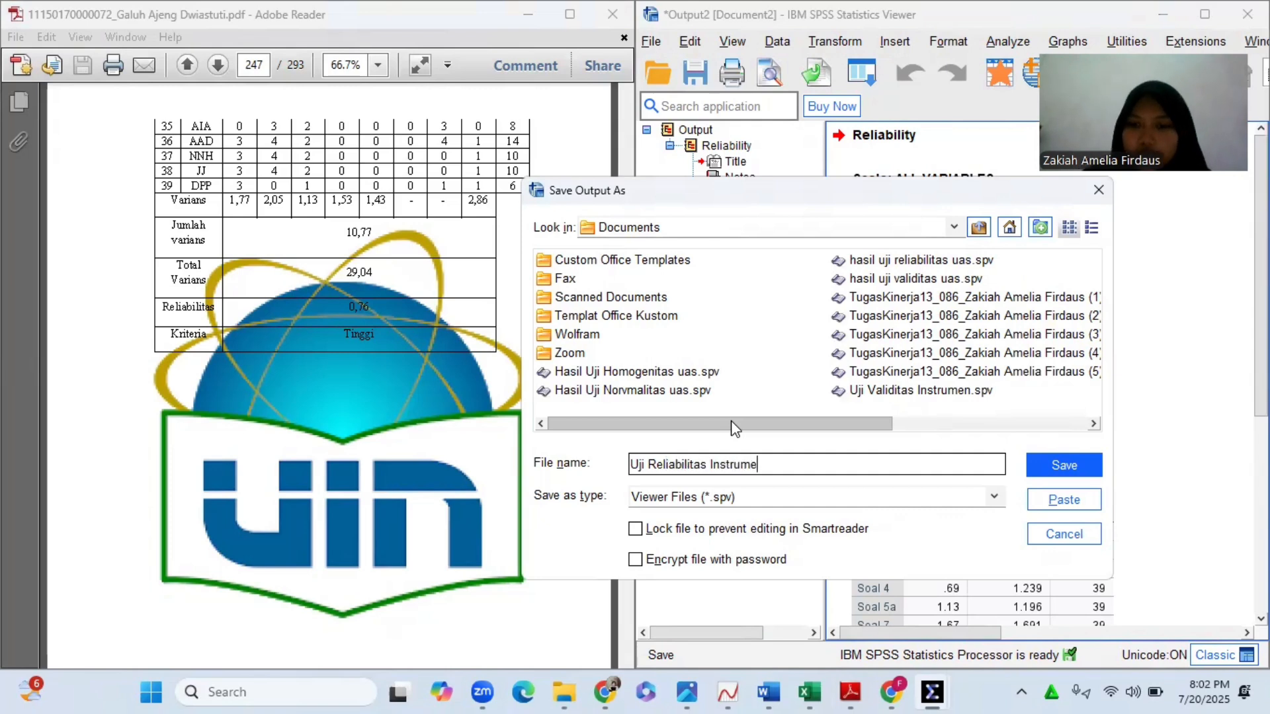
pyautogui.click(1058, 466)
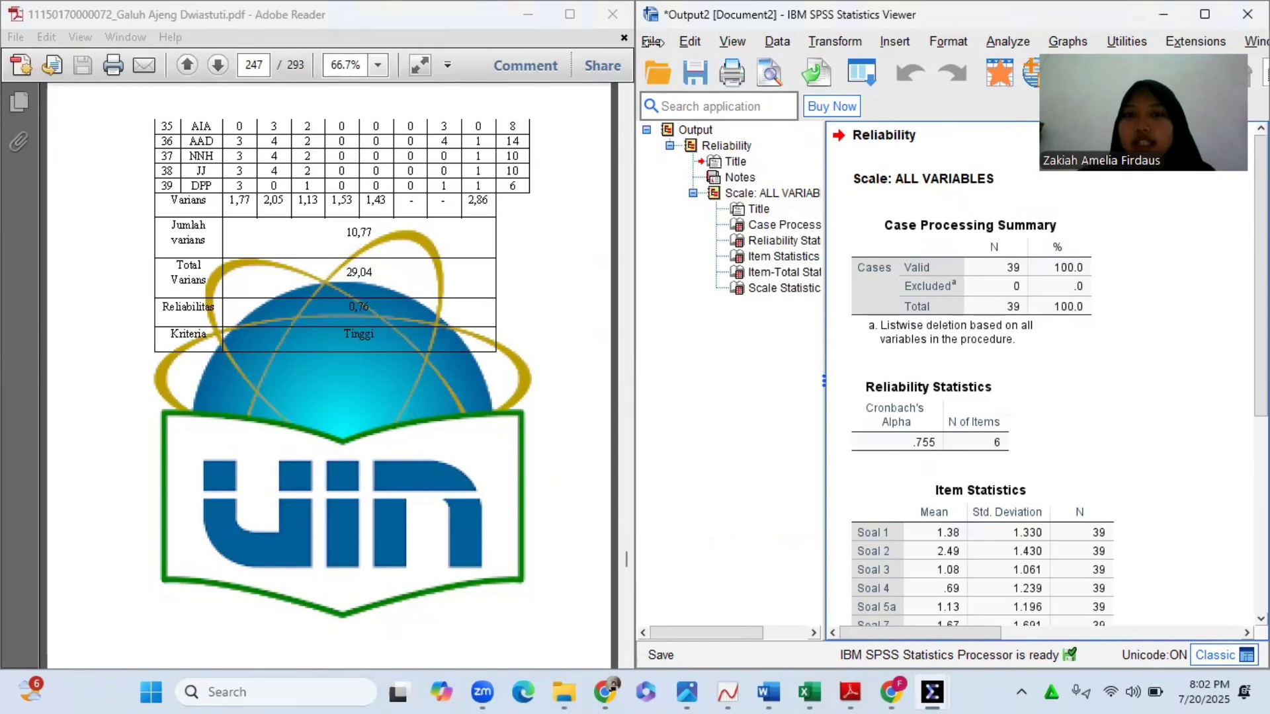
# - Look through the thesis PDF for the posttest scores of the experimental class in Lampiran 15 and the control class in Lampiran 16
pyautogui.scroll(-5, 433, 370)
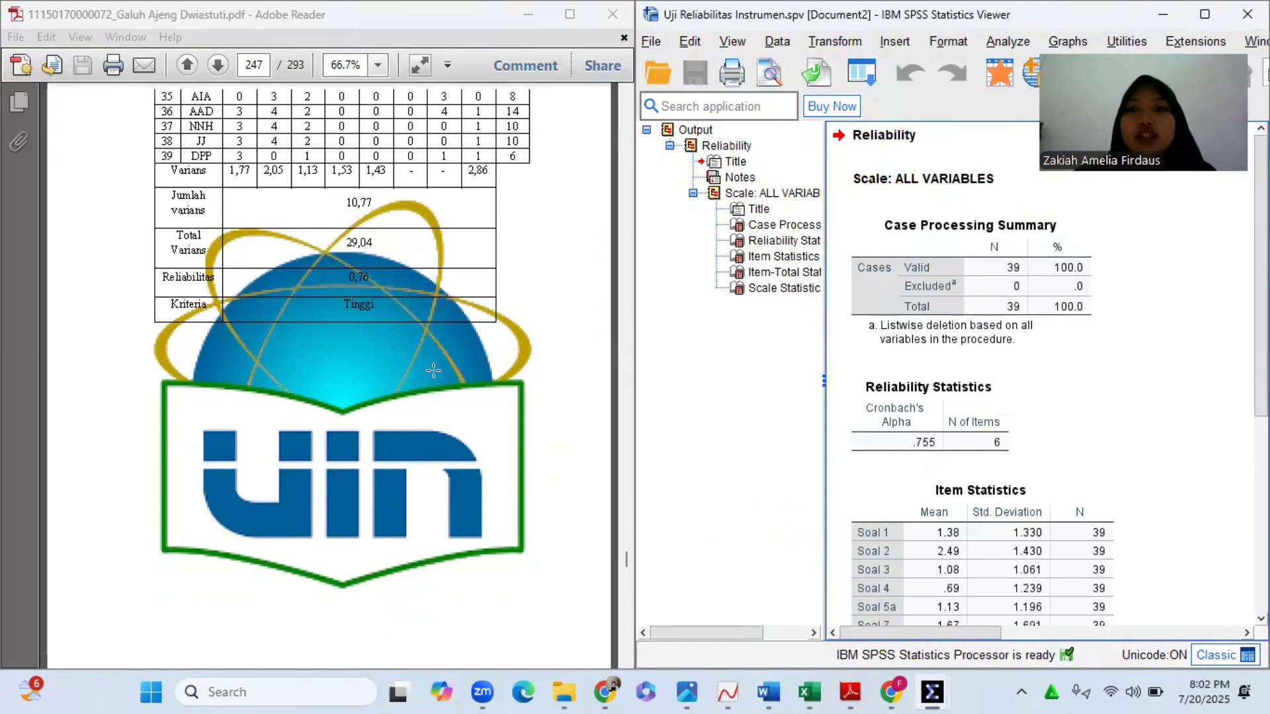
pyautogui.scroll(-20, 433, 371)
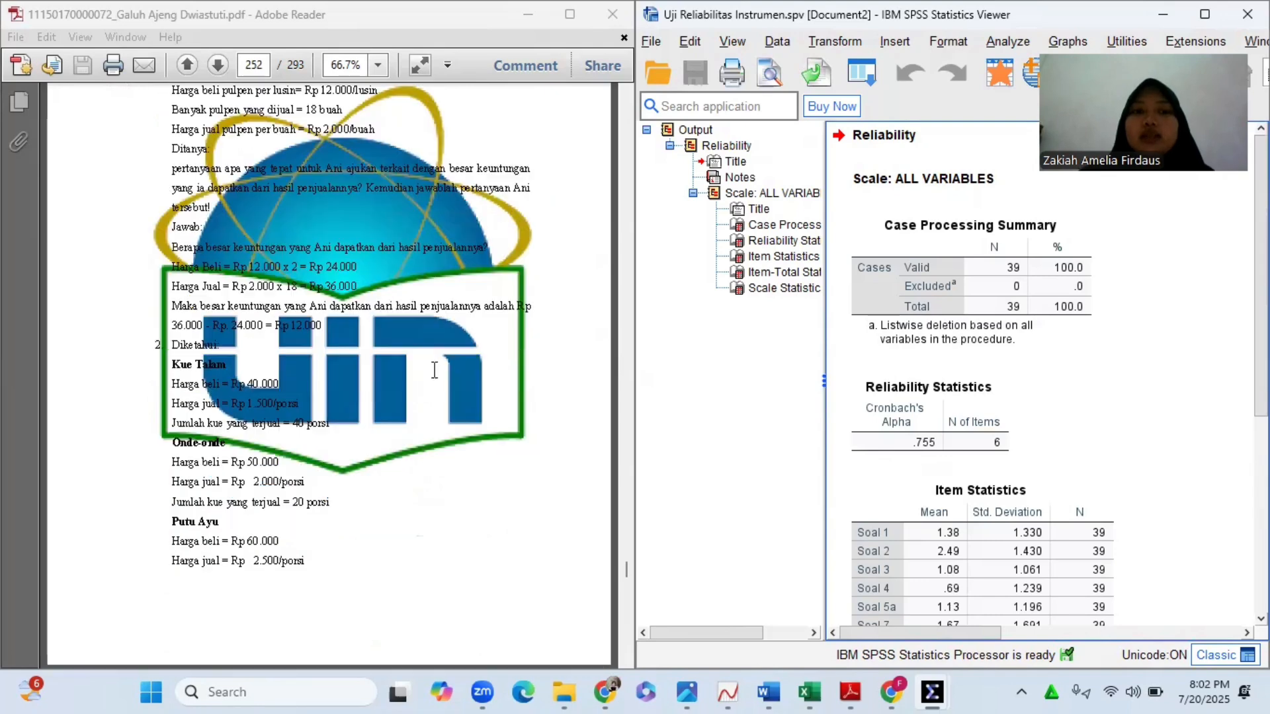
pyautogui.scroll(-15, 434, 371)
pyautogui.scroll(-12, 434, 371)
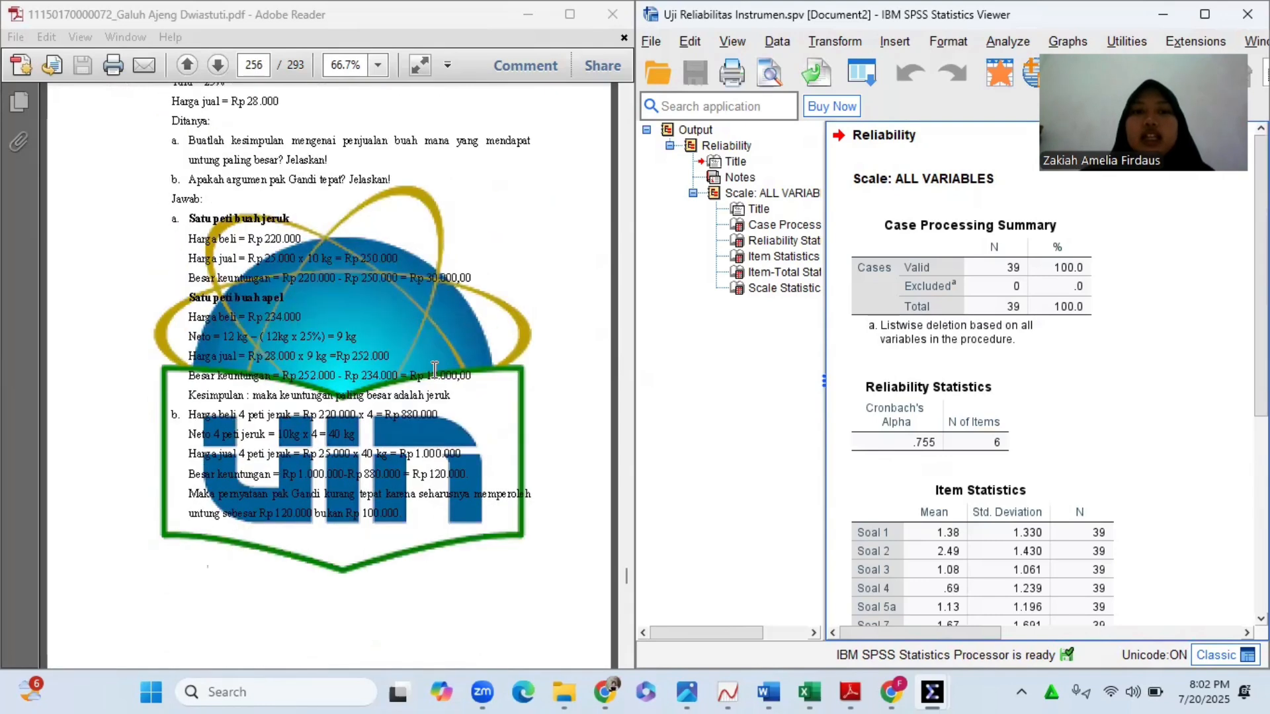
pyautogui.scroll(-12, 435, 371)
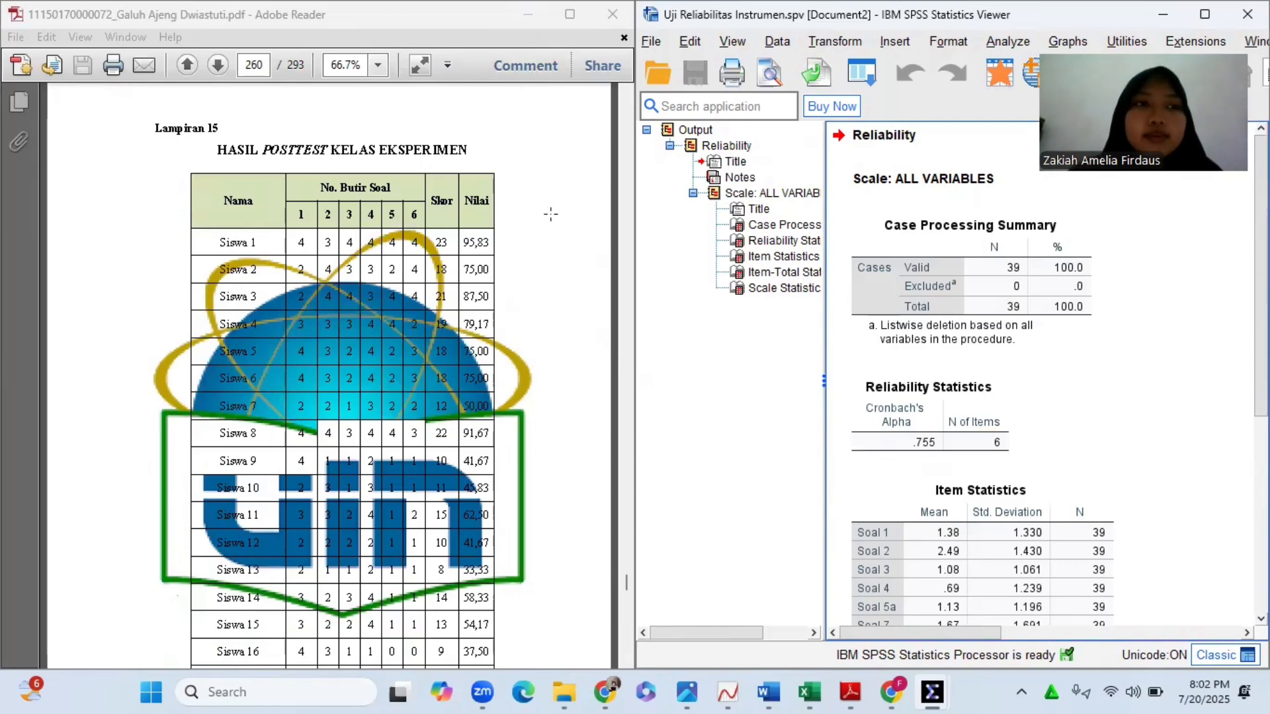
pyautogui.scroll(-10, 550, 214)
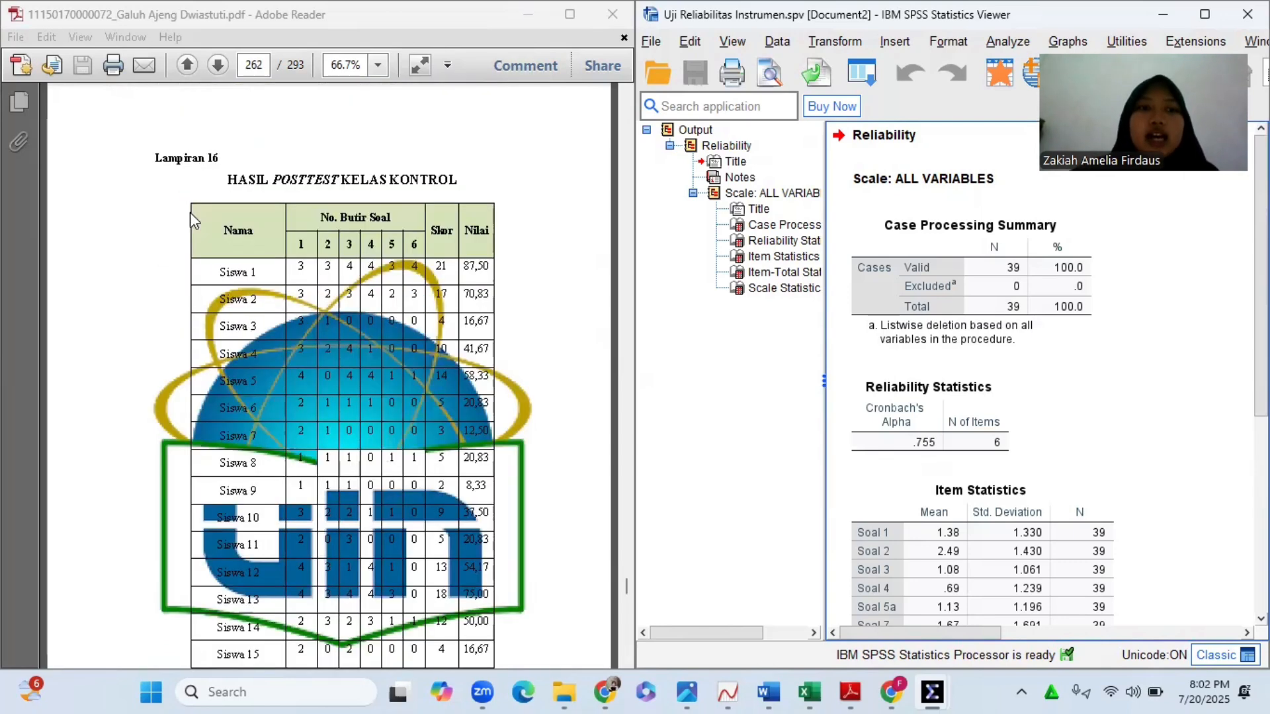
pyautogui.scroll(-8, 465, 266)
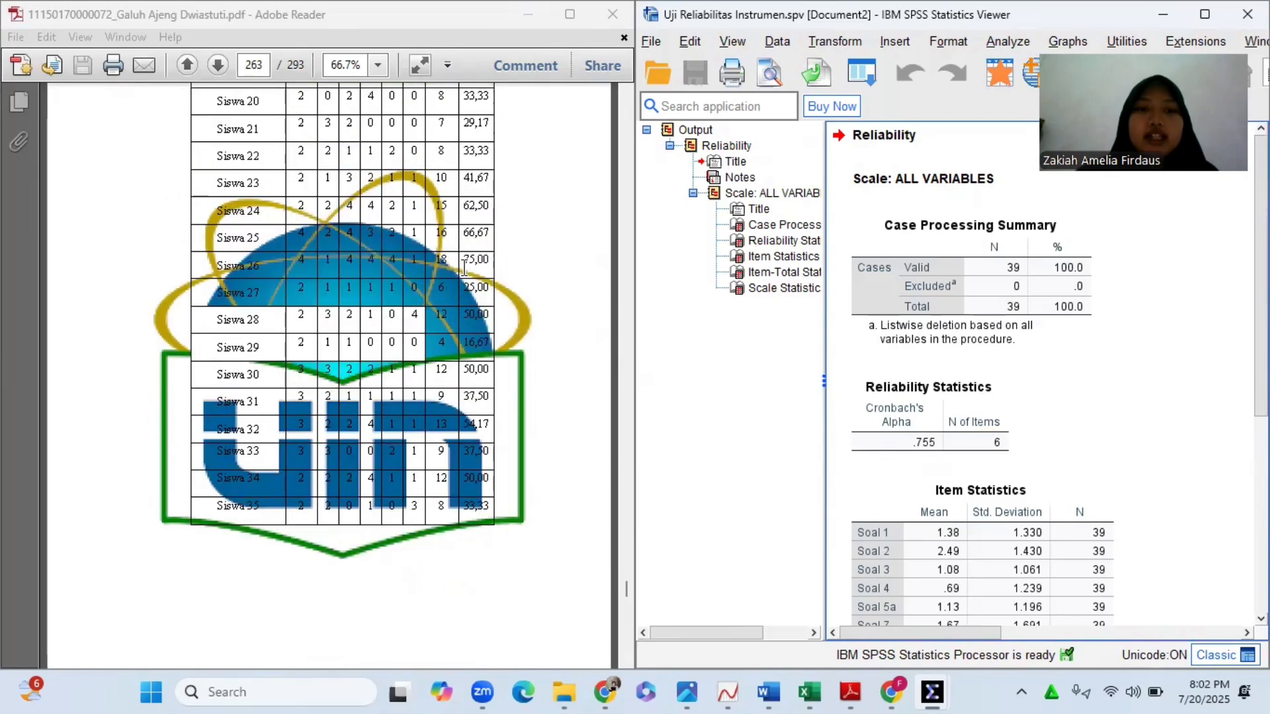
pyautogui.scroll(4, 226, 338)
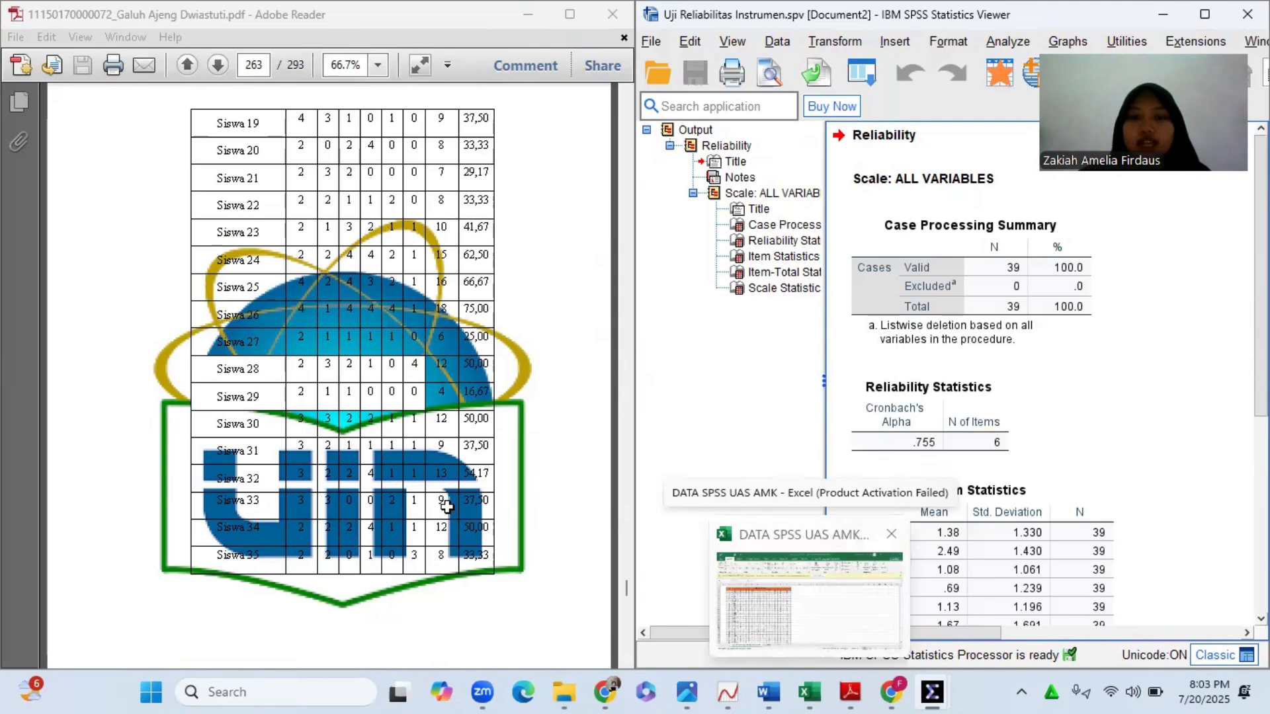
# - Switch to the DATA SPSS UAS AMK workbook in Excel and check the Eksperimen and Kontrol scores on sheet Lembar3
pyautogui.click(815, 632)
pyautogui.hotkey('ctrl', 'pagedown')
pyautogui.scroll(2, 570, 418)
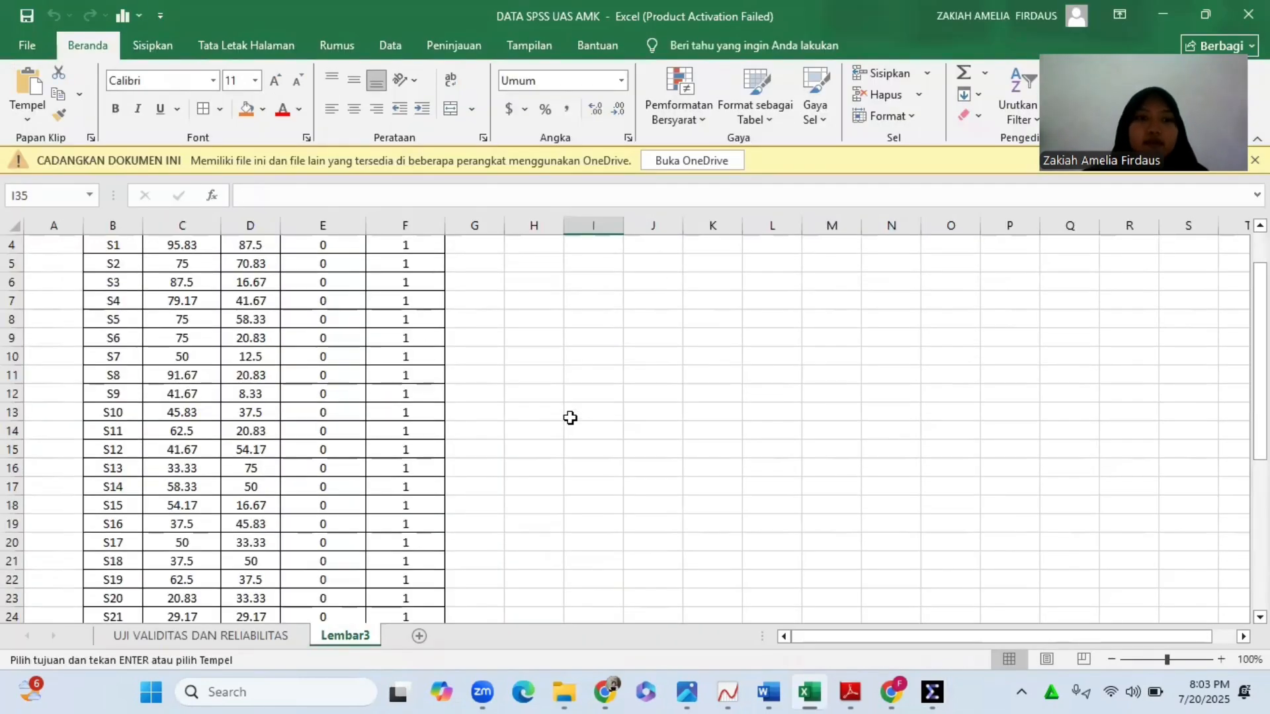
pyautogui.click(175, 323)
pyautogui.scroll(-1, 245, 302)
pyautogui.scroll(1, 244, 303)
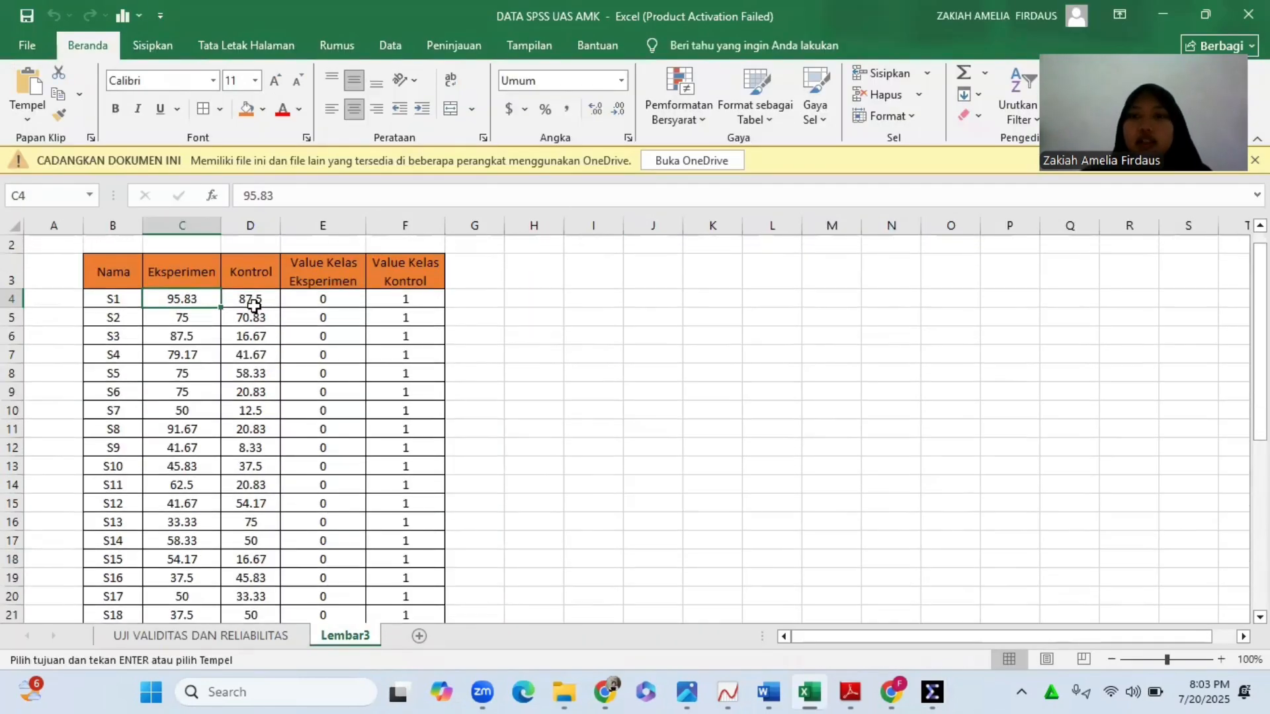
# - Switch back to the SPSS data editor and create a new empty dataset
pyautogui.moveTo(933, 692)
pyautogui.click(949, 602)
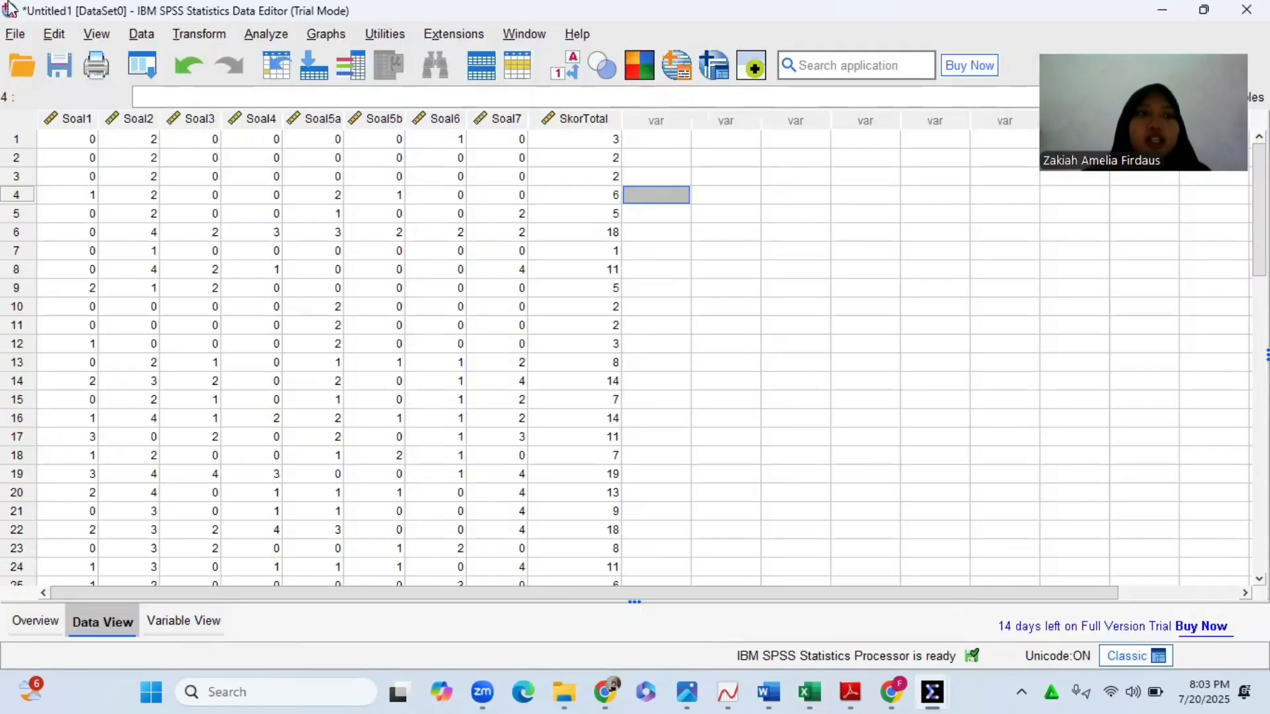
pyautogui.click(15, 41)
pyautogui.moveTo(58, 56)
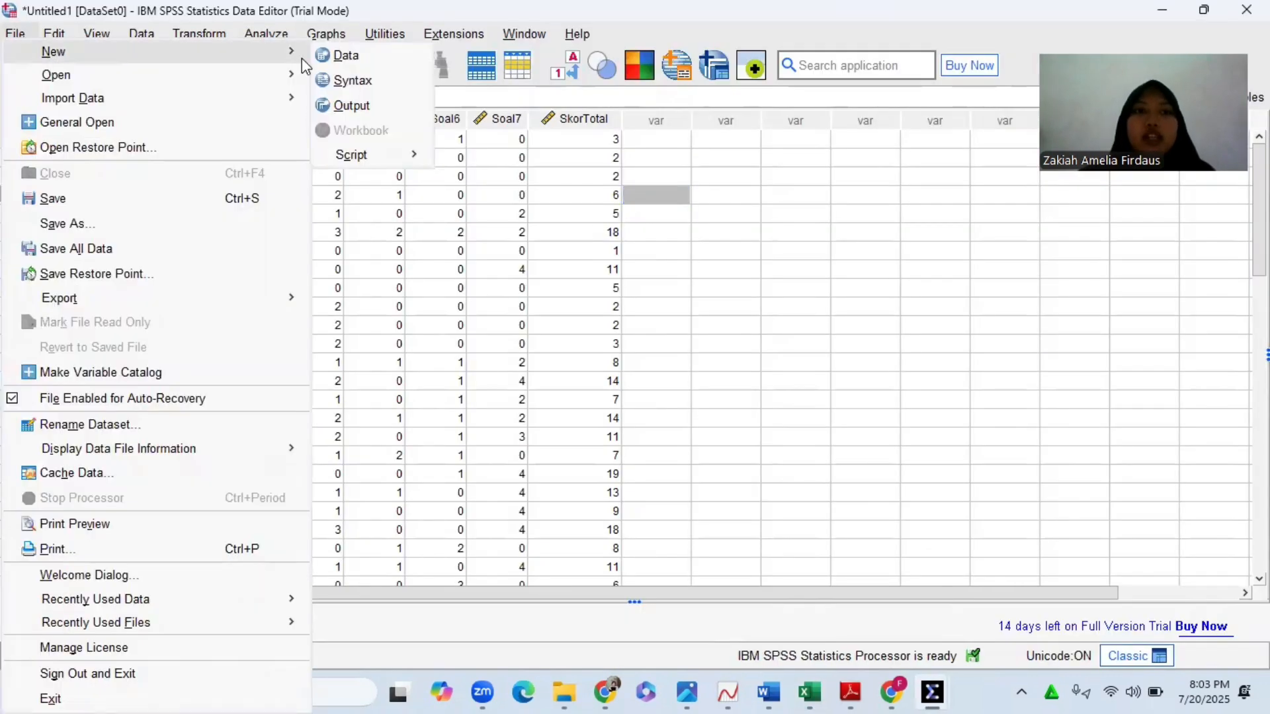
pyautogui.click(335, 62)
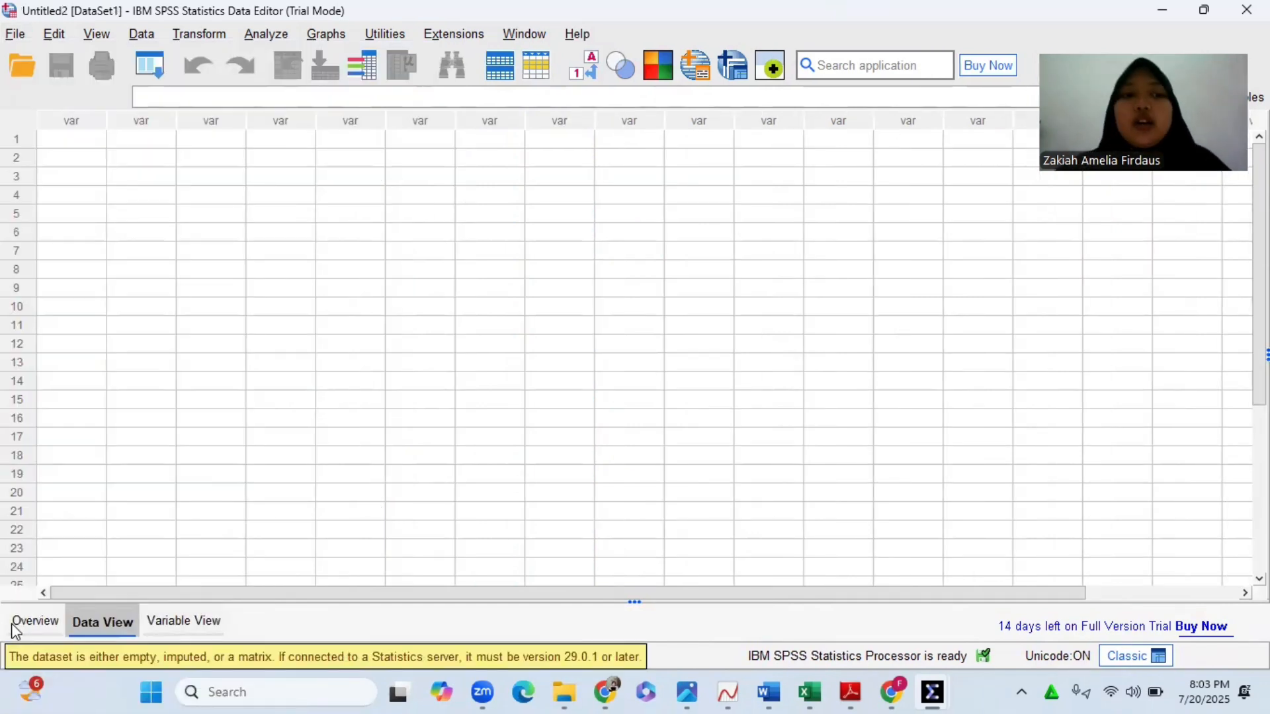
# - Define two variables in the new dataset, named Kelompok and Nilai_PostTest
pyautogui.click(169, 623)
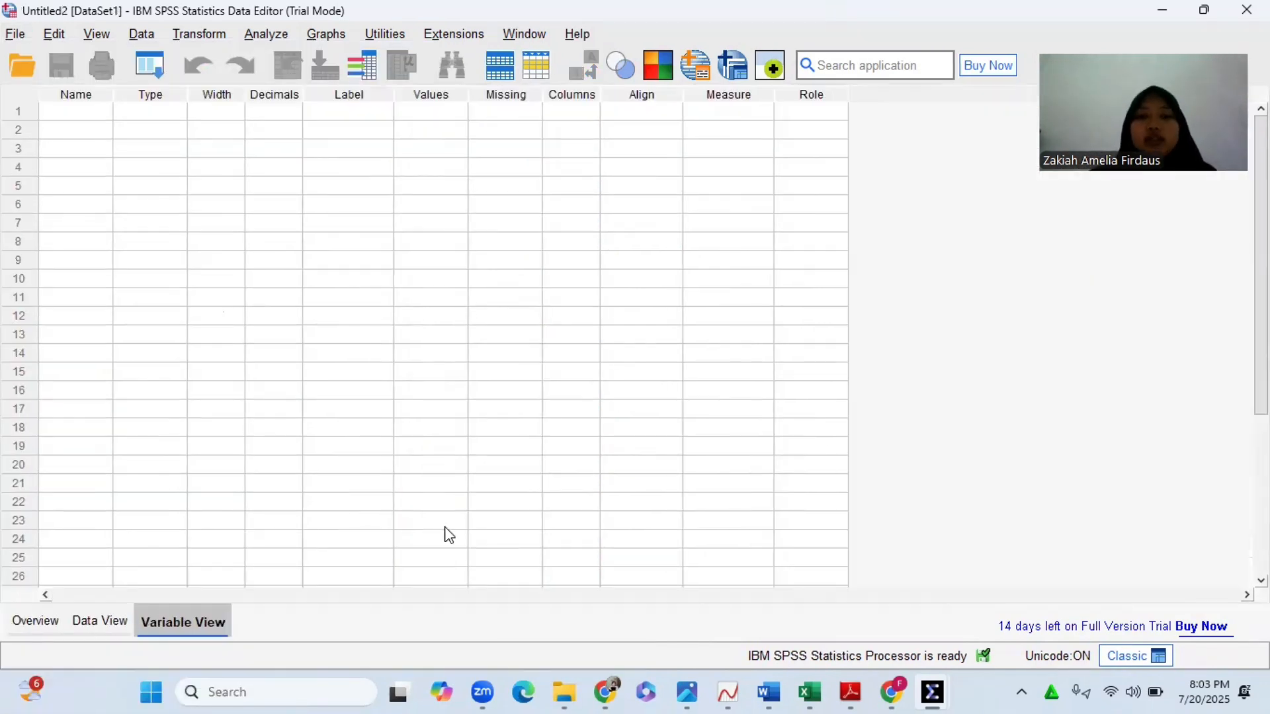
pyautogui.click(91, 113)
pyautogui.write('Kelo')
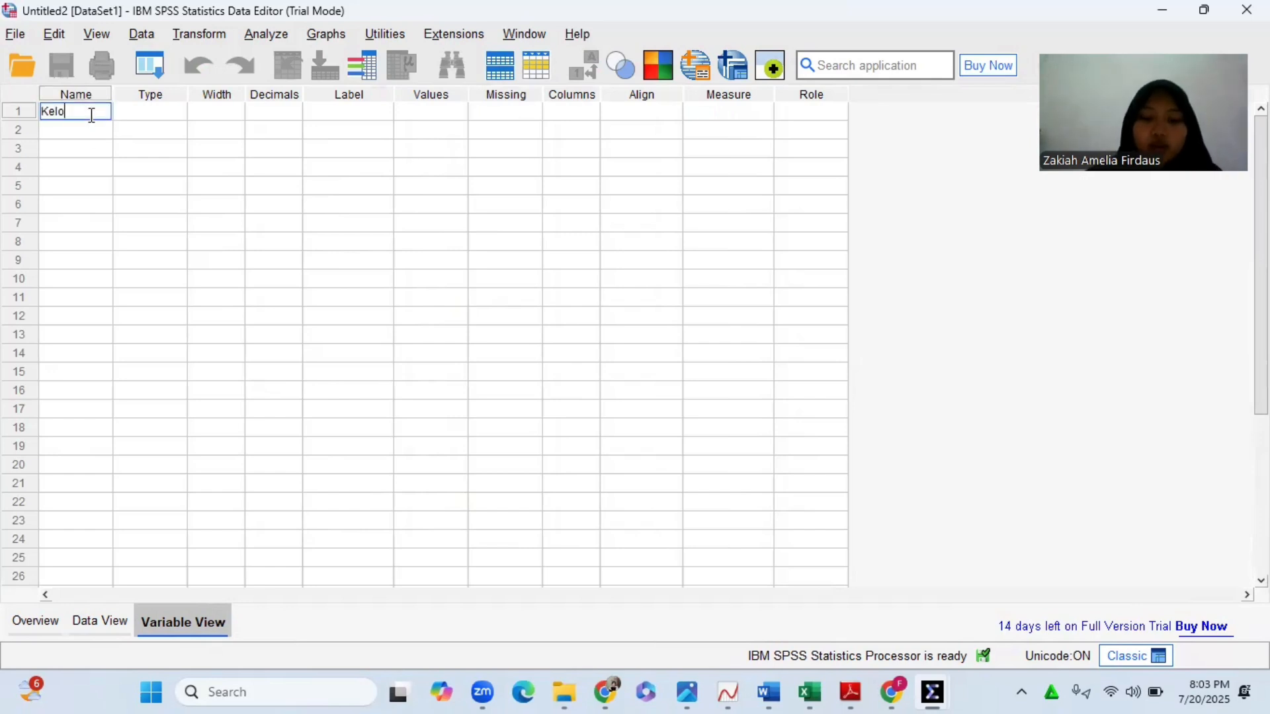
pyautogui.write('mpok')
pyautogui.click(91, 130)
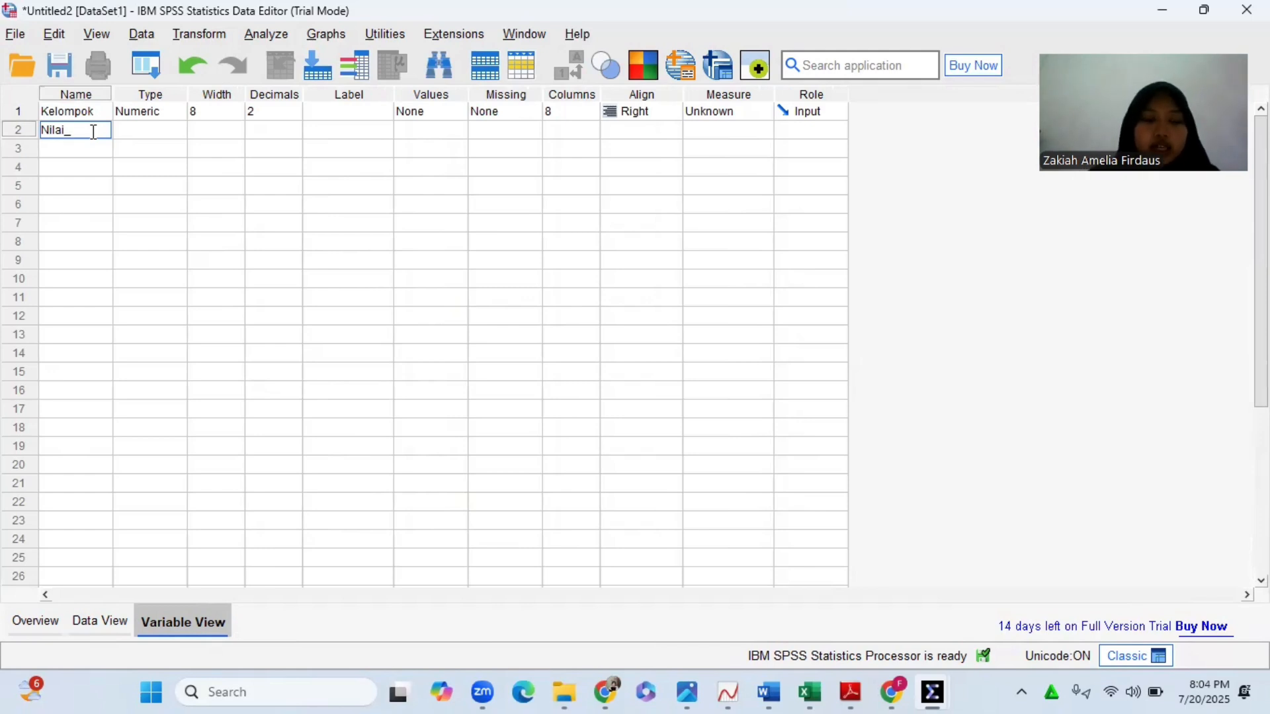
pyautogui.write('Nilai_PostTest')
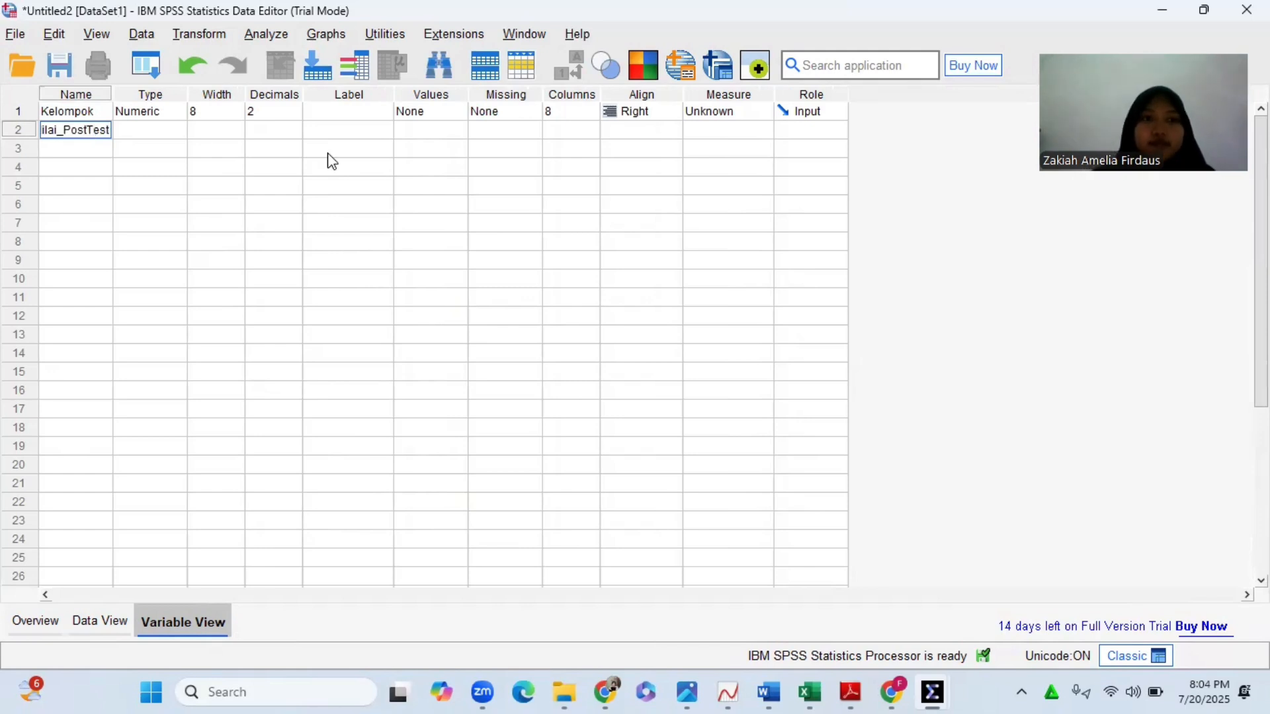
pyautogui.click(349, 222)
# - Label the first variable Kelompok and the second variable Nilai Post Test
pyautogui.click(353, 110)
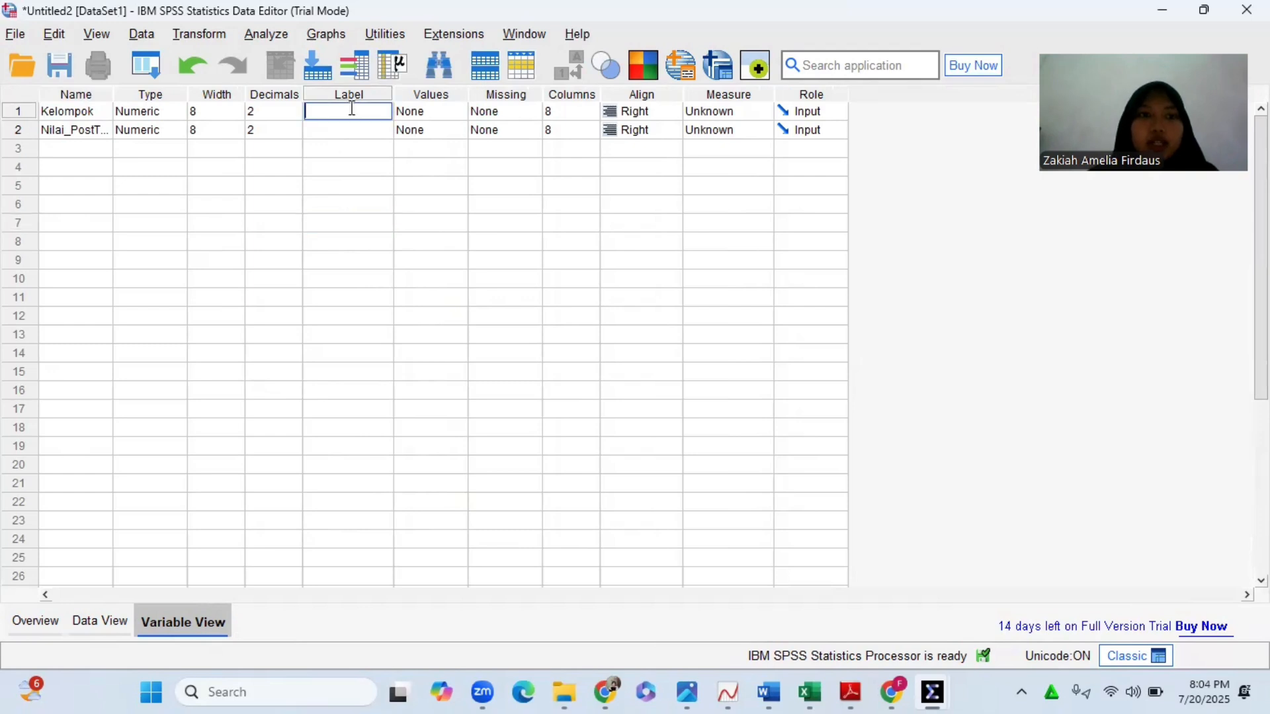
pyautogui.write('Kelompok')
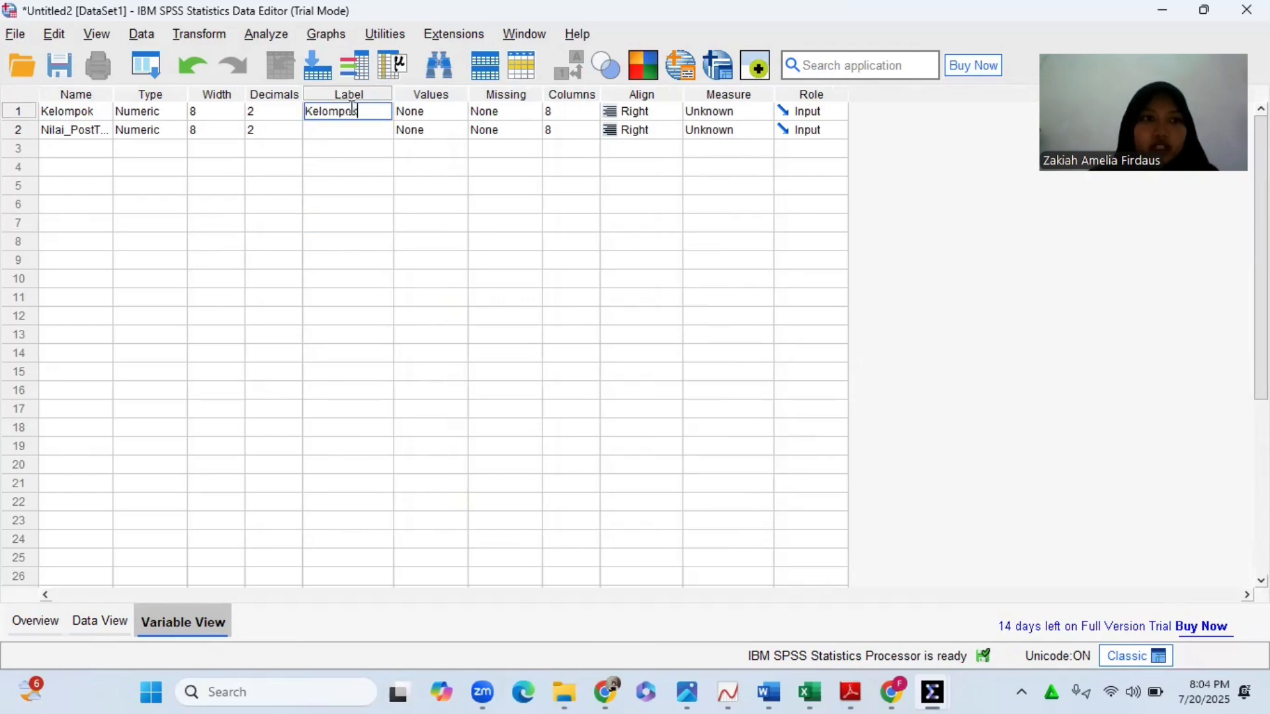
pyautogui.press('Return')
pyautogui.write('Nilai Po')
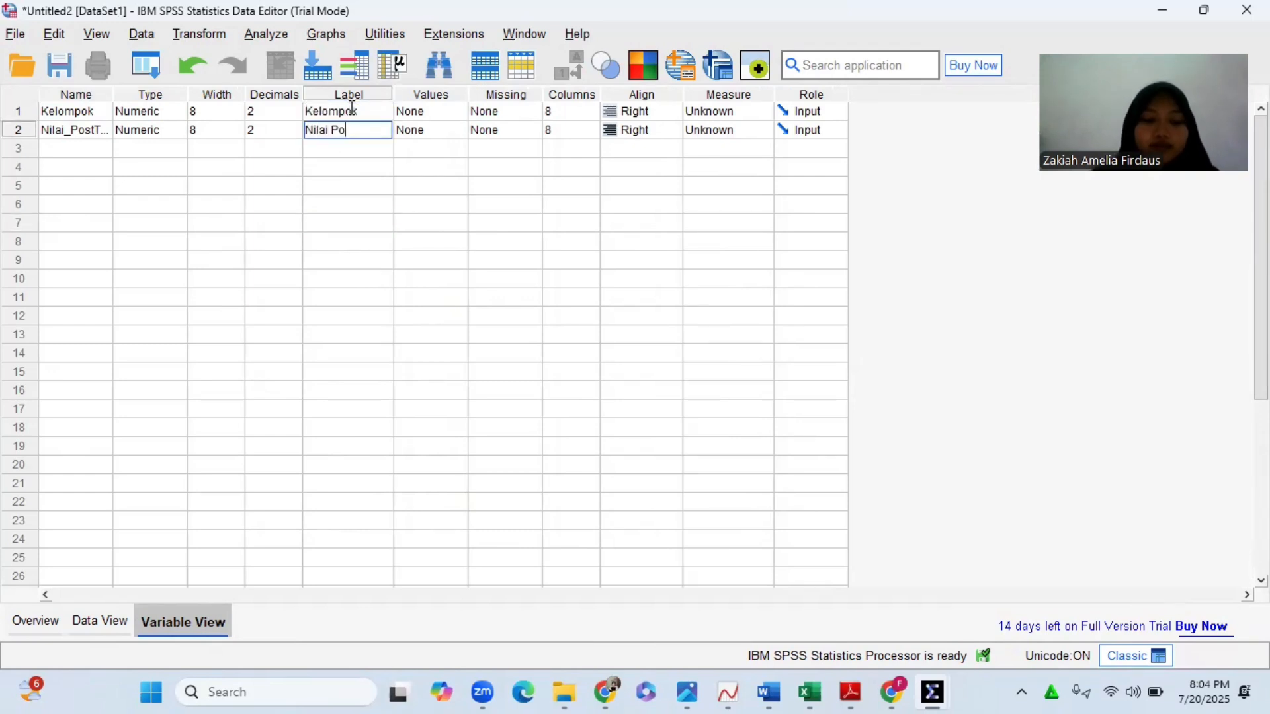
pyautogui.write('st Test')
# - Set the measurement level of both Kelompok and Nilai_PostTest to Scale
pyautogui.click(442, 188)
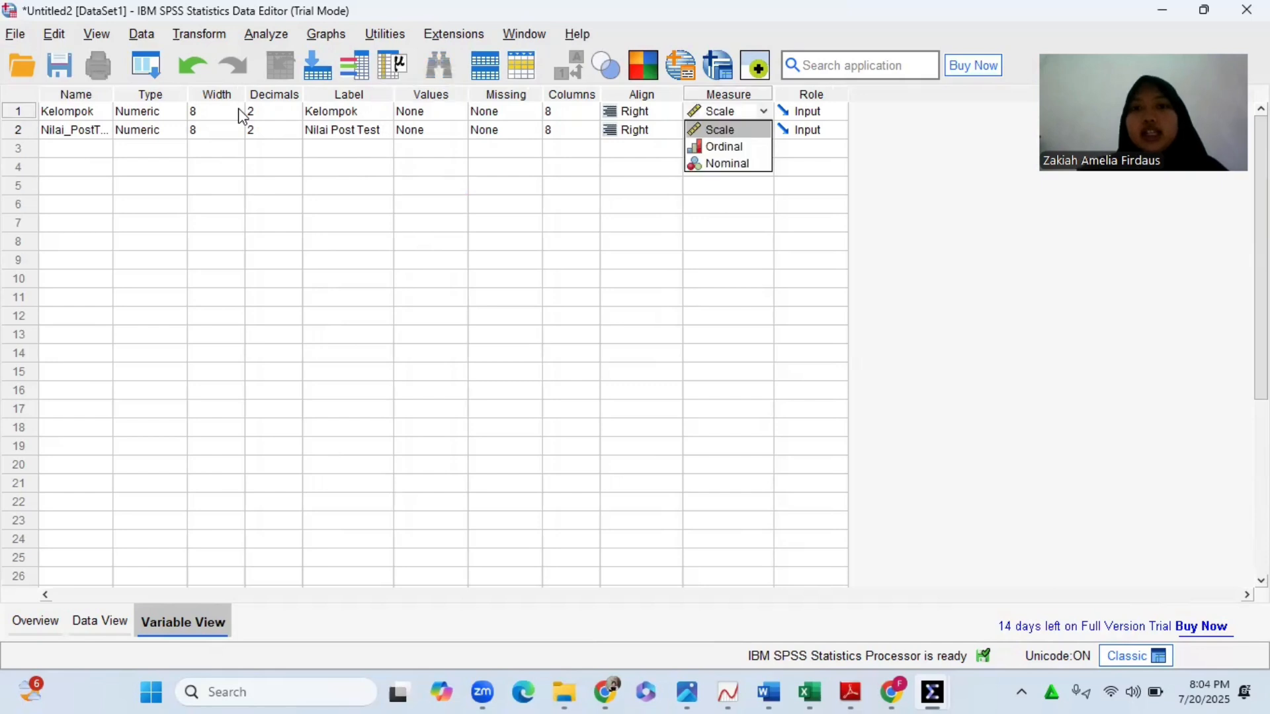
pyautogui.press('Return')
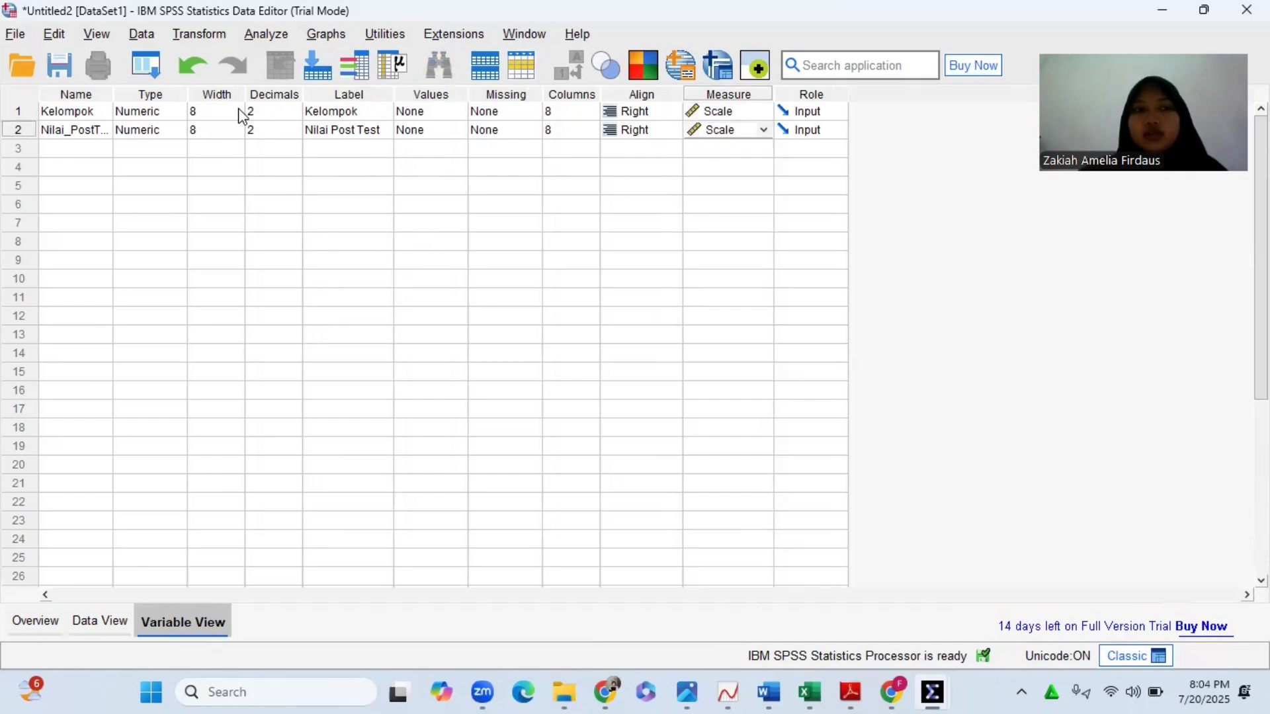
pyautogui.press('Up')
pyautogui.press('space')
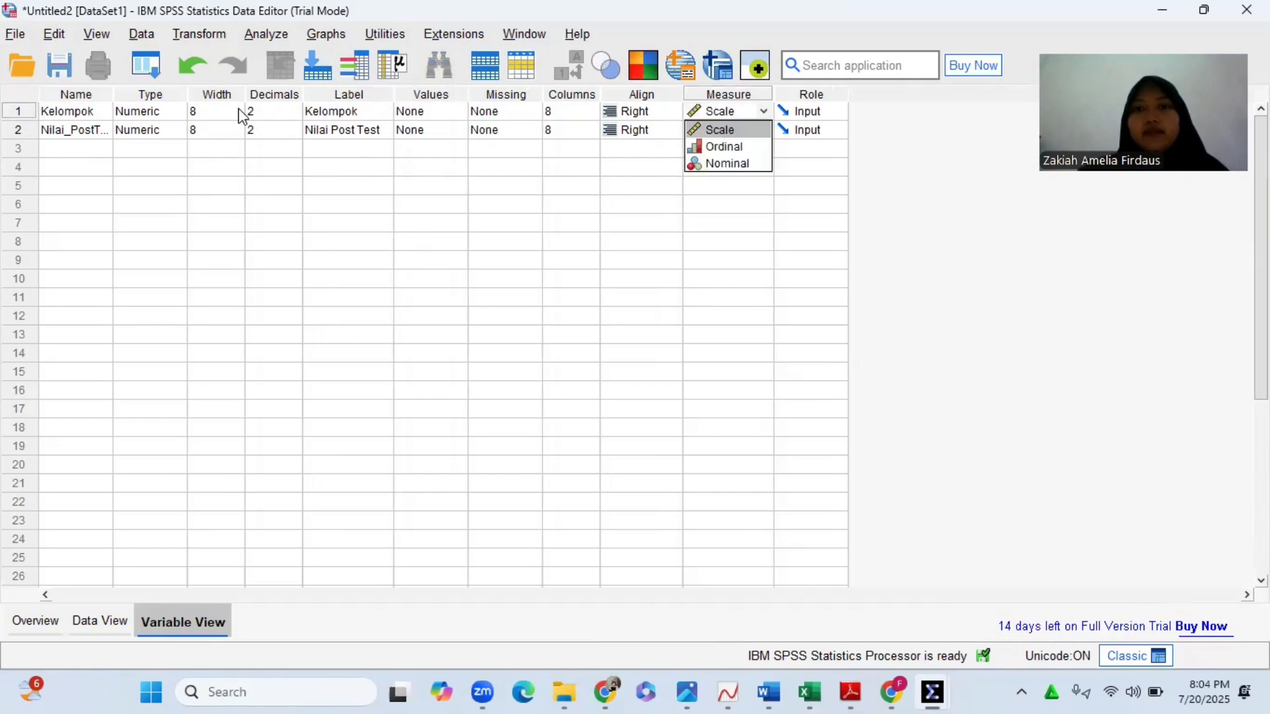
pyautogui.press('space')
pyautogui.press('space')
pyautogui.press('Down')
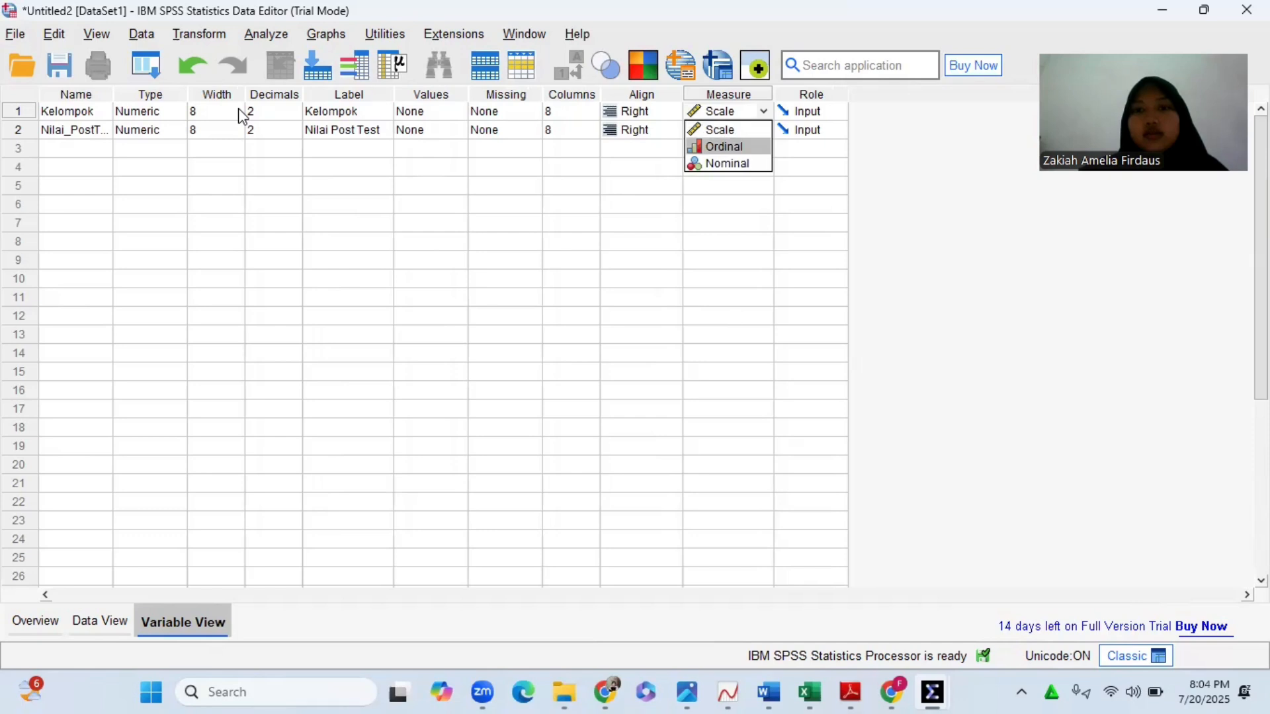
pyautogui.click(483, 287)
# - Open the value labels of Kelompok and add value 0 with the label Eksperimen
pyautogui.click(422, 111)
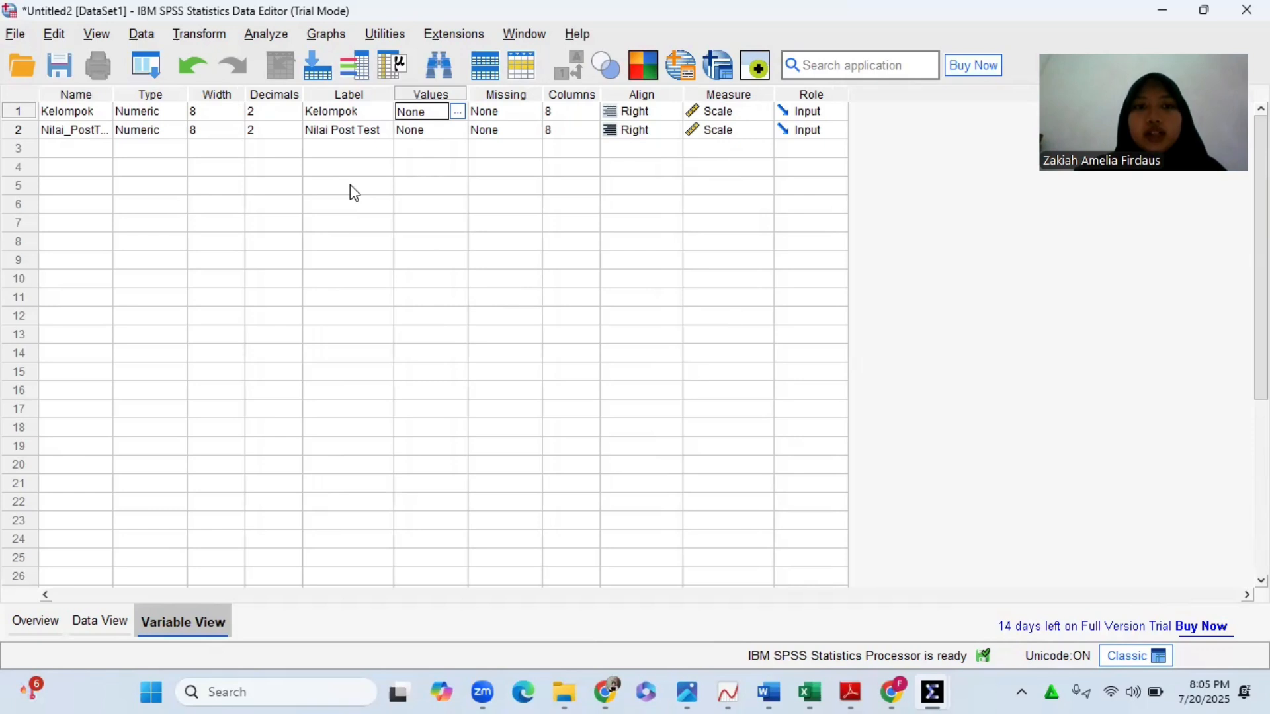
pyautogui.press('space')
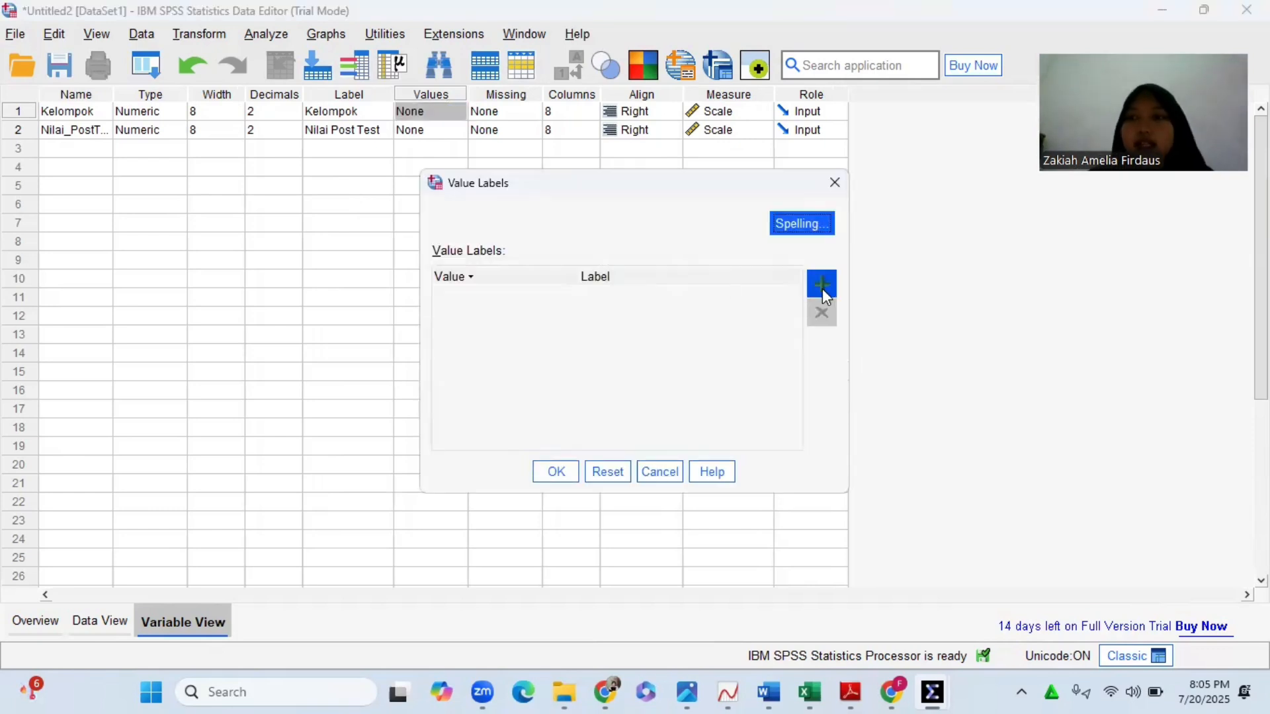
pyautogui.click(823, 289)
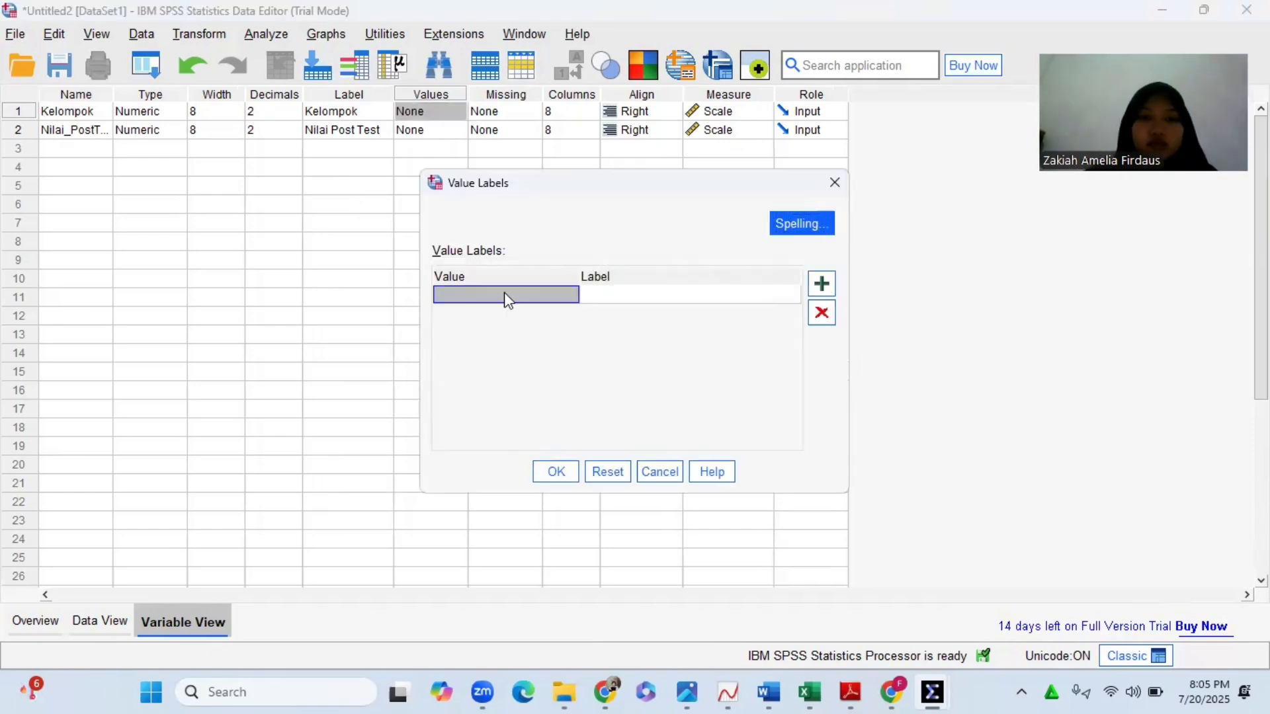
pyautogui.write('0')
pyautogui.click(609, 295)
pyautogui.click(609, 295)
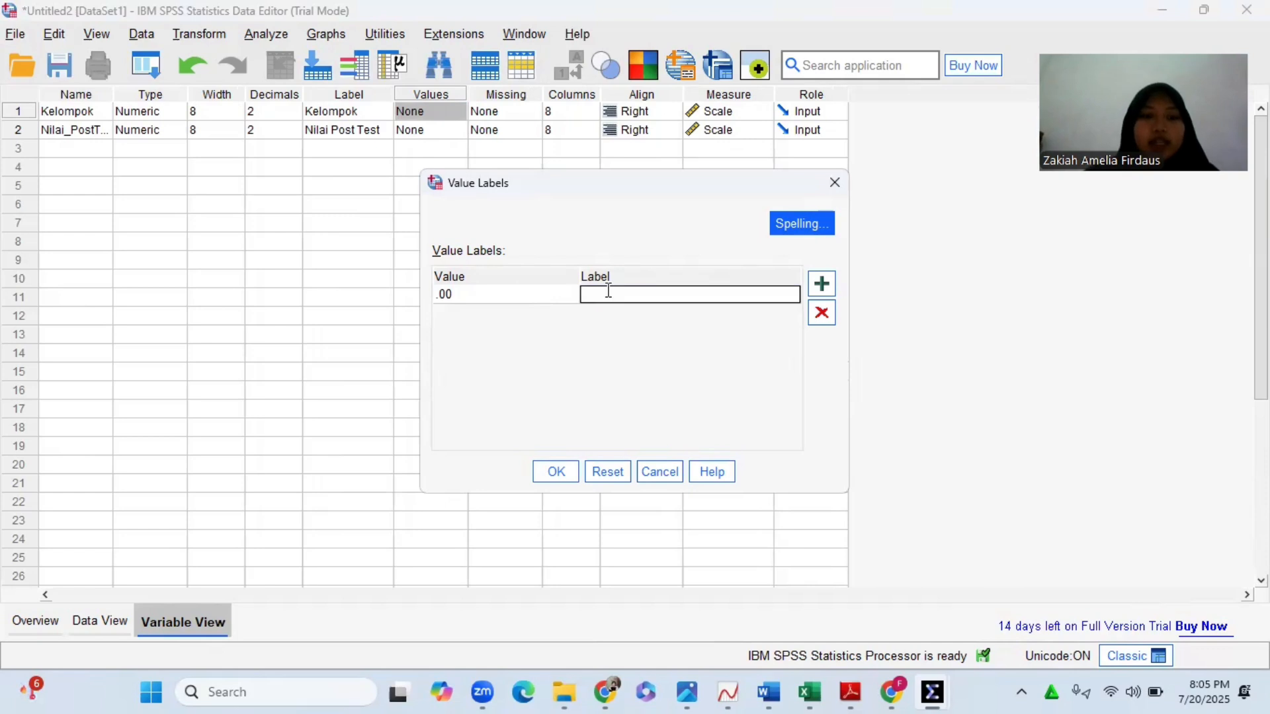
pyautogui.write('Eksperime')
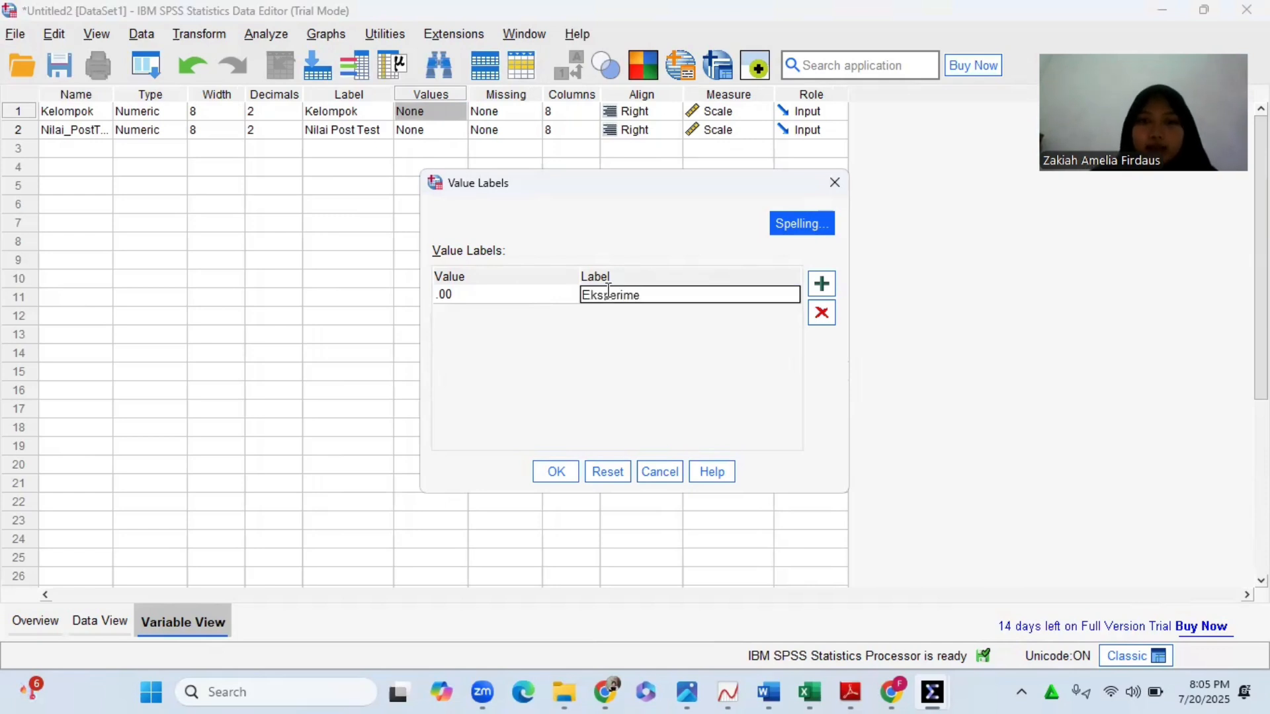
pyautogui.write('n')
# - Add value 1 with the label Kontrol for Kelompok, and set that variable's decimals to 0
pyautogui.click(820, 286)
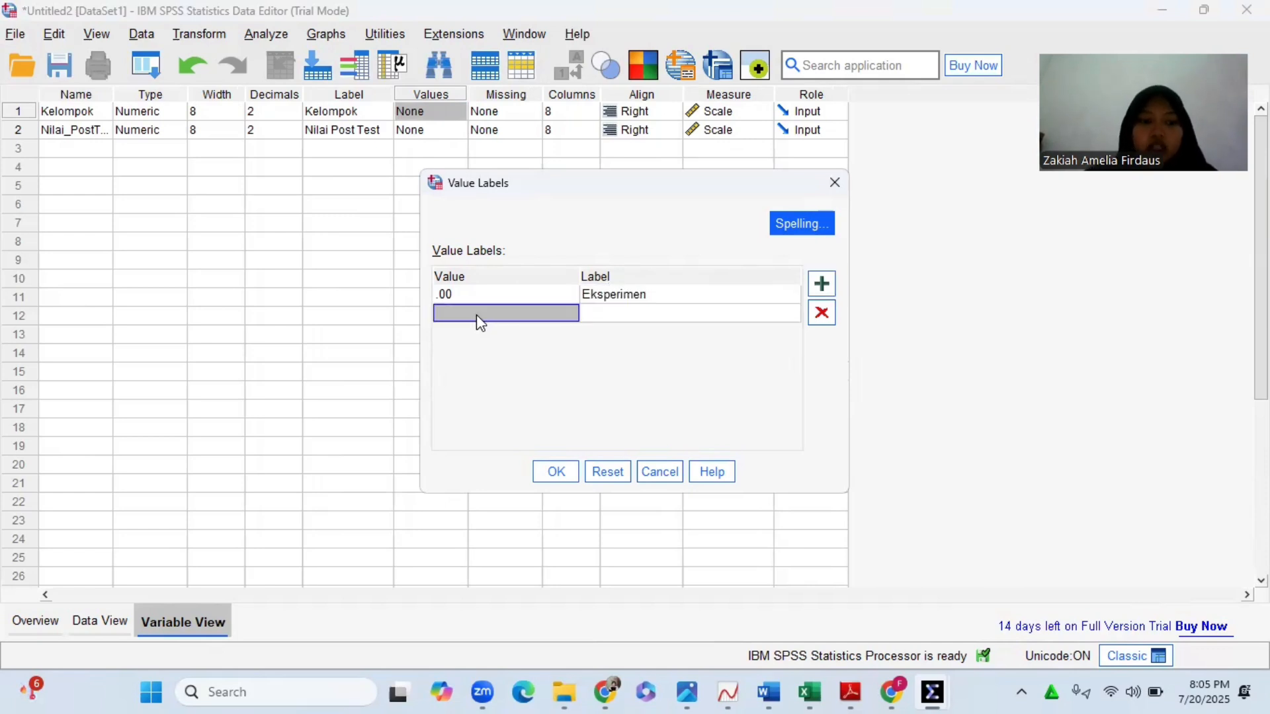
pyautogui.write('1')
pyautogui.click(624, 312)
pyautogui.click(624, 312)
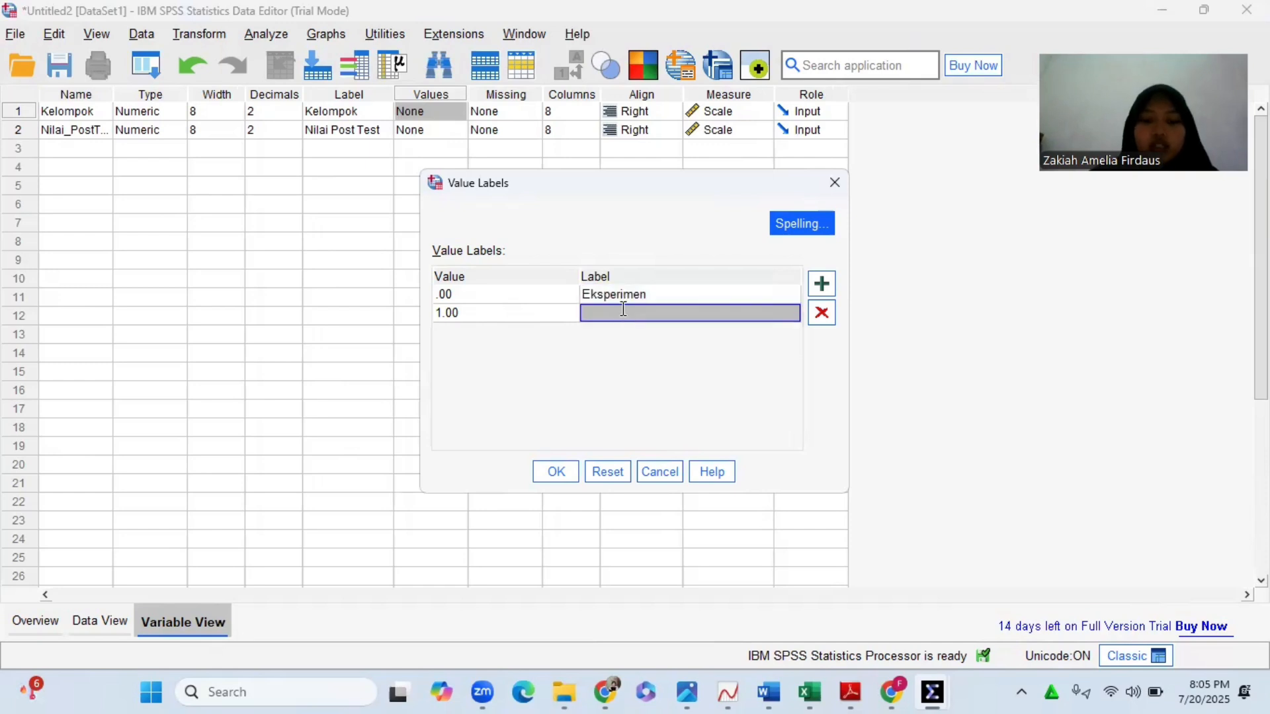
pyautogui.write('Kontrol')
pyautogui.click(555, 471)
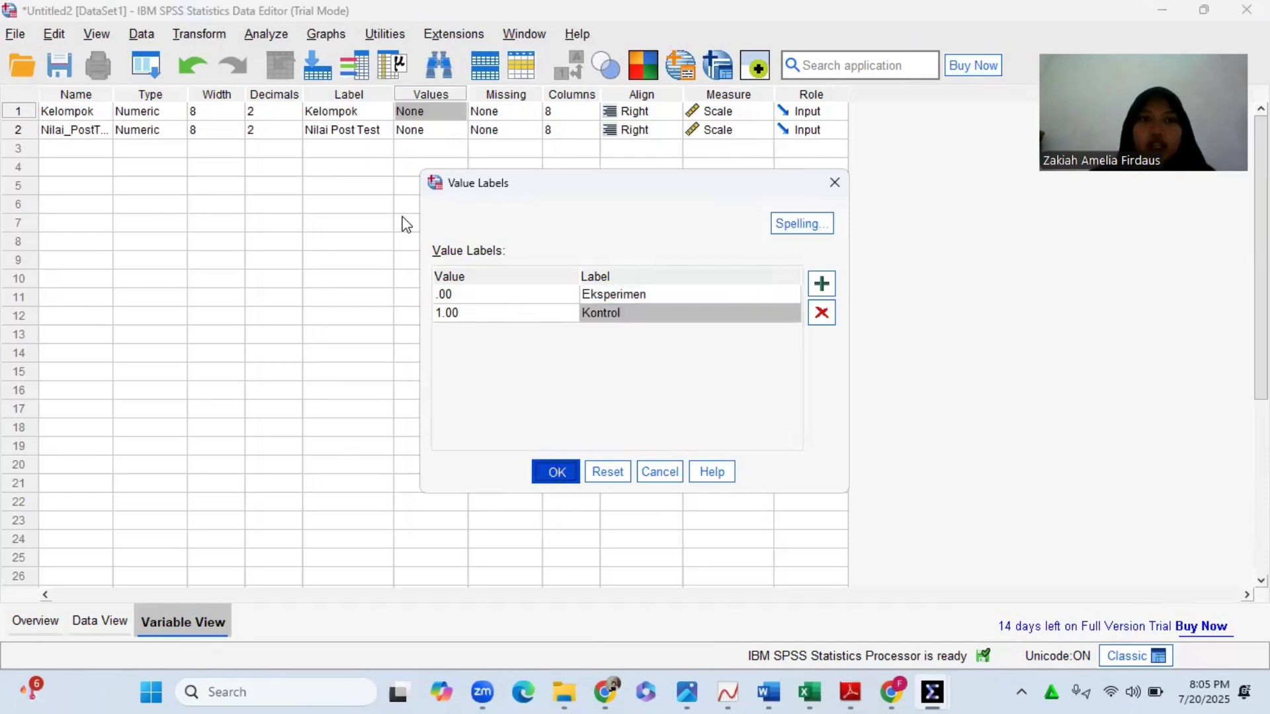
pyautogui.click(281, 116)
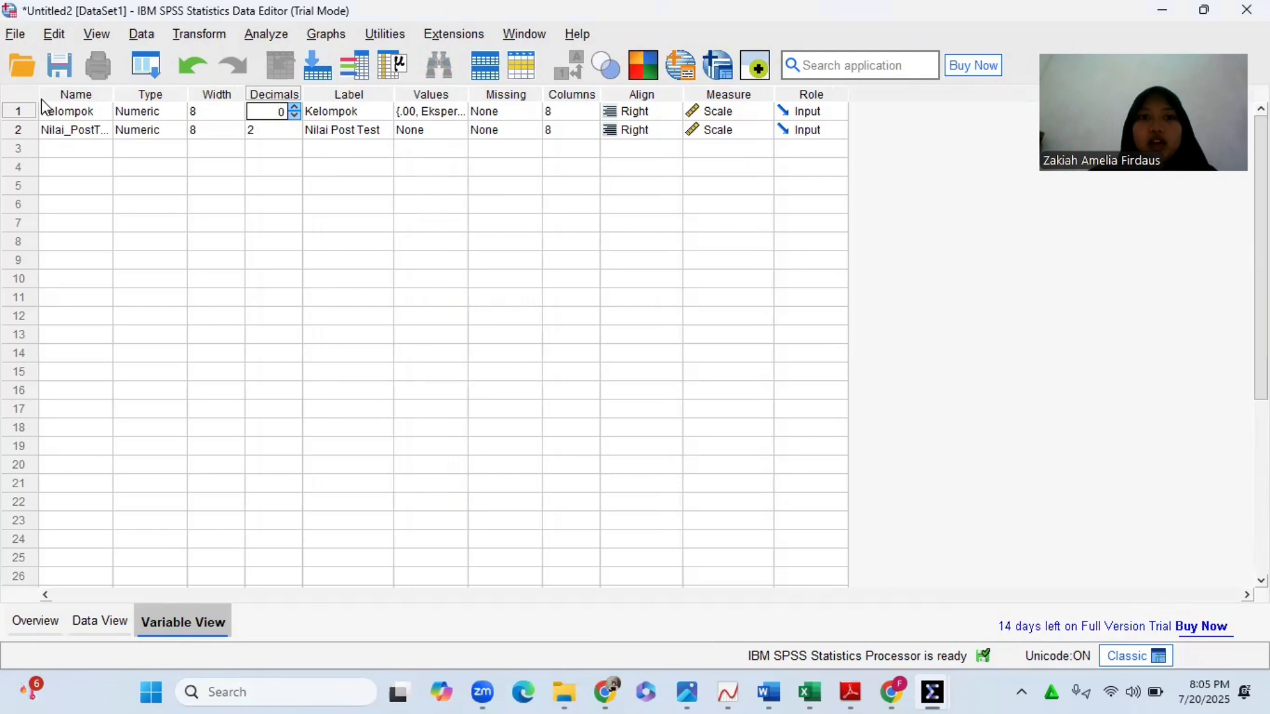
pyautogui.click(427, 188)
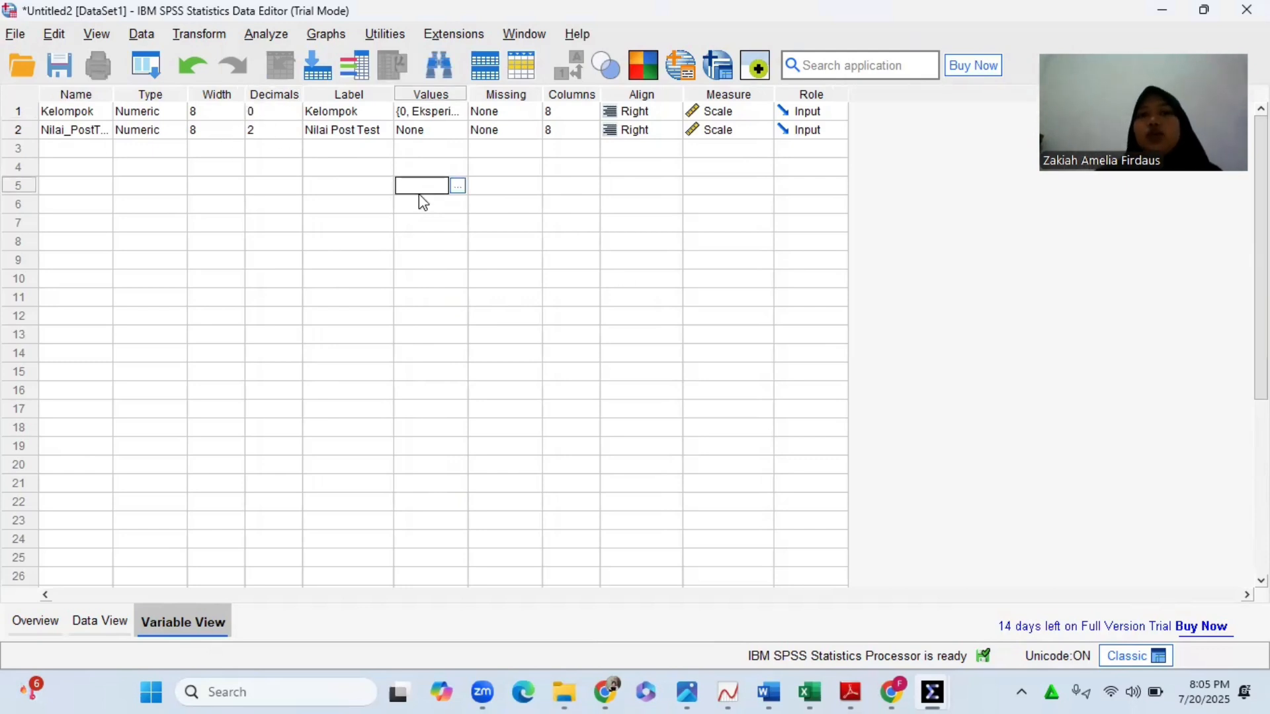
# - Show the dataset's data grid and widen the Nilai_PostTest and Kelompok columns to fit their names
pyautogui.click(82, 630)
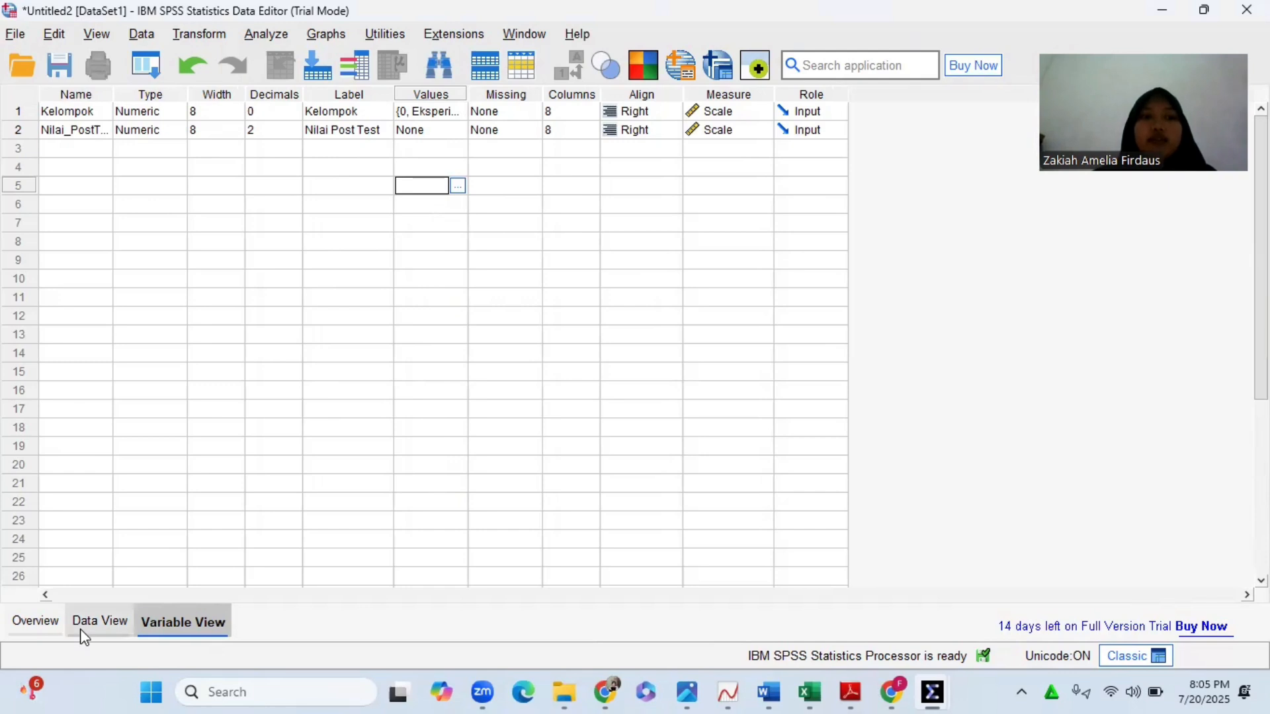
pyautogui.moveTo(200, 120); pyautogui.dragTo(200, 119)
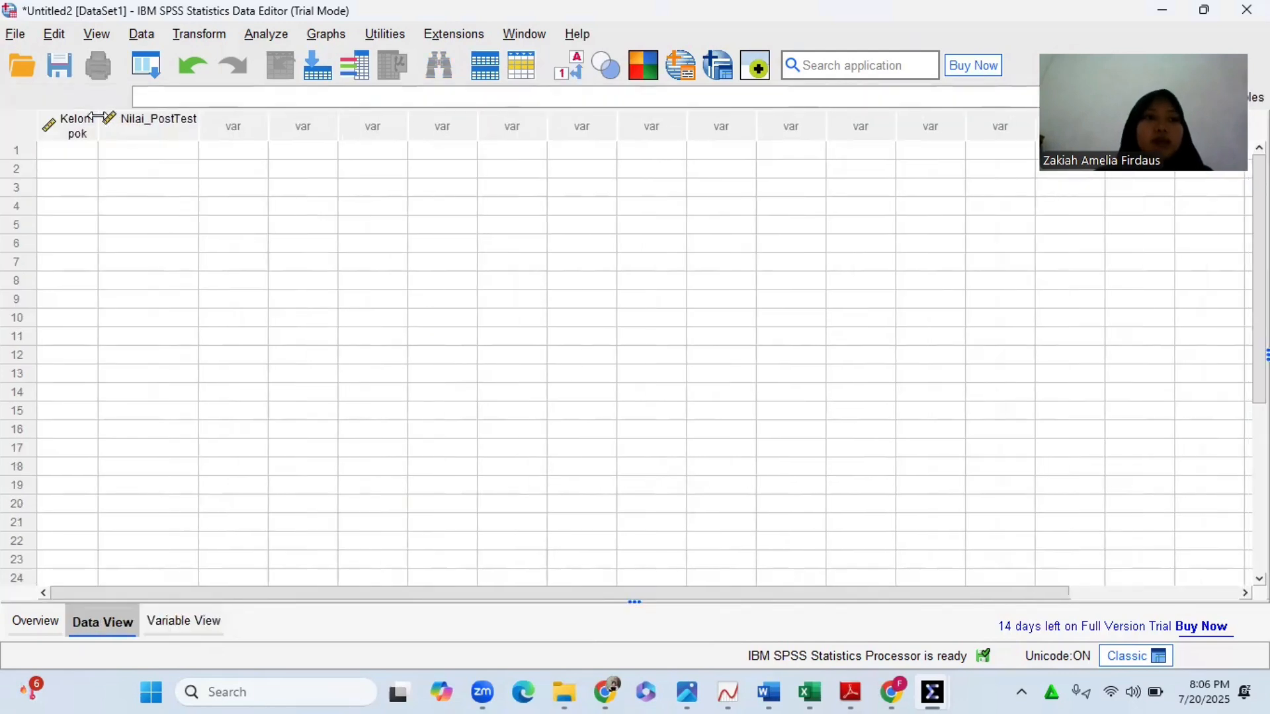
pyautogui.moveTo(96, 116); pyautogui.dragTo(118, 115)
pyautogui.click(106, 139)
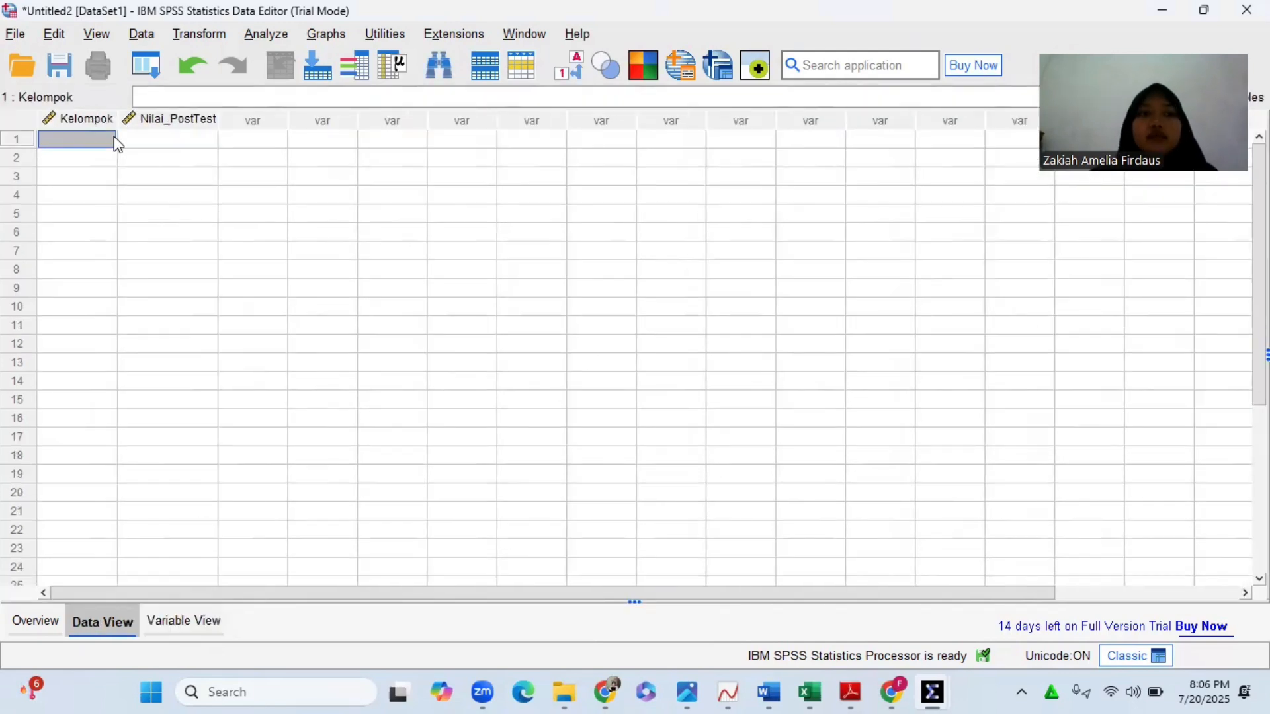
# - Switch to the DATA SPSS UAS AMK workbook in Excel and copy the Eksperimen scores in C4:C34 on sheet Lembar3
pyautogui.click(157, 141)
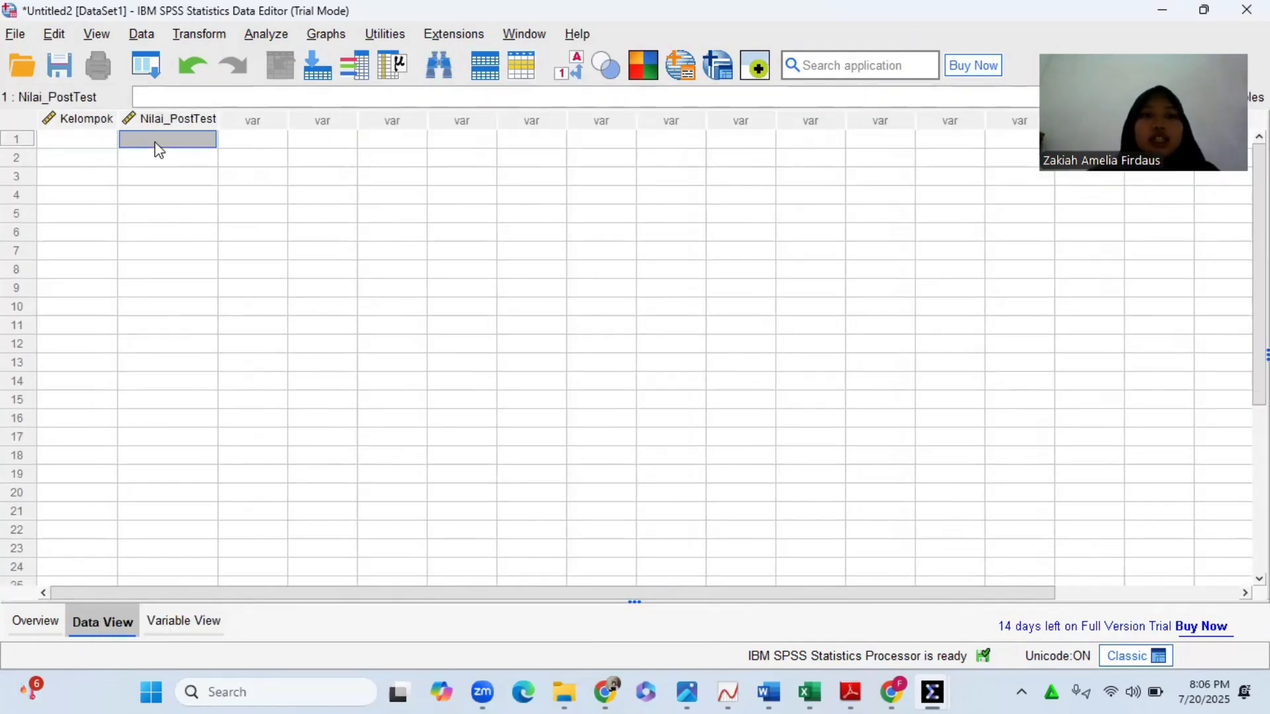
pyautogui.moveTo(809, 692)
pyautogui.click(817, 629)
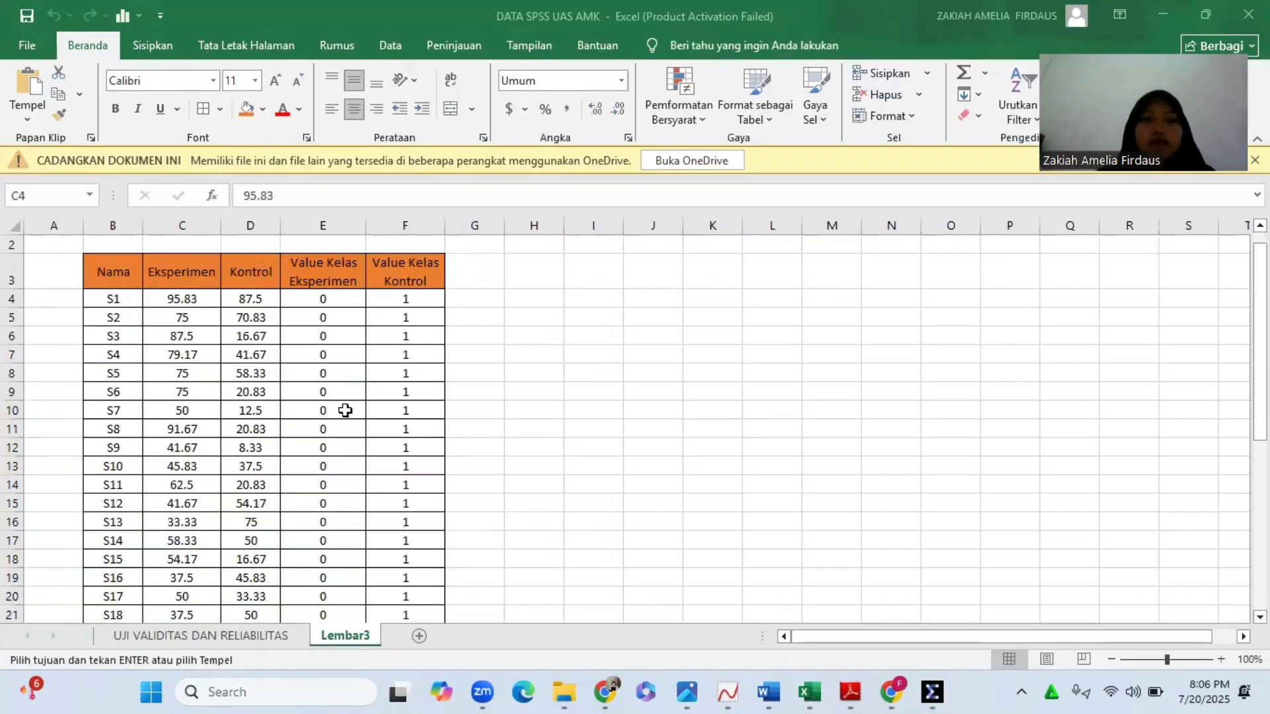
pyautogui.scroll(-1, 345, 411)
pyautogui.scroll(2, 317, 384)
pyautogui.moveTo(189, 318); pyautogui.dragTo(197, 522)
pyautogui.rightClick(200, 516)
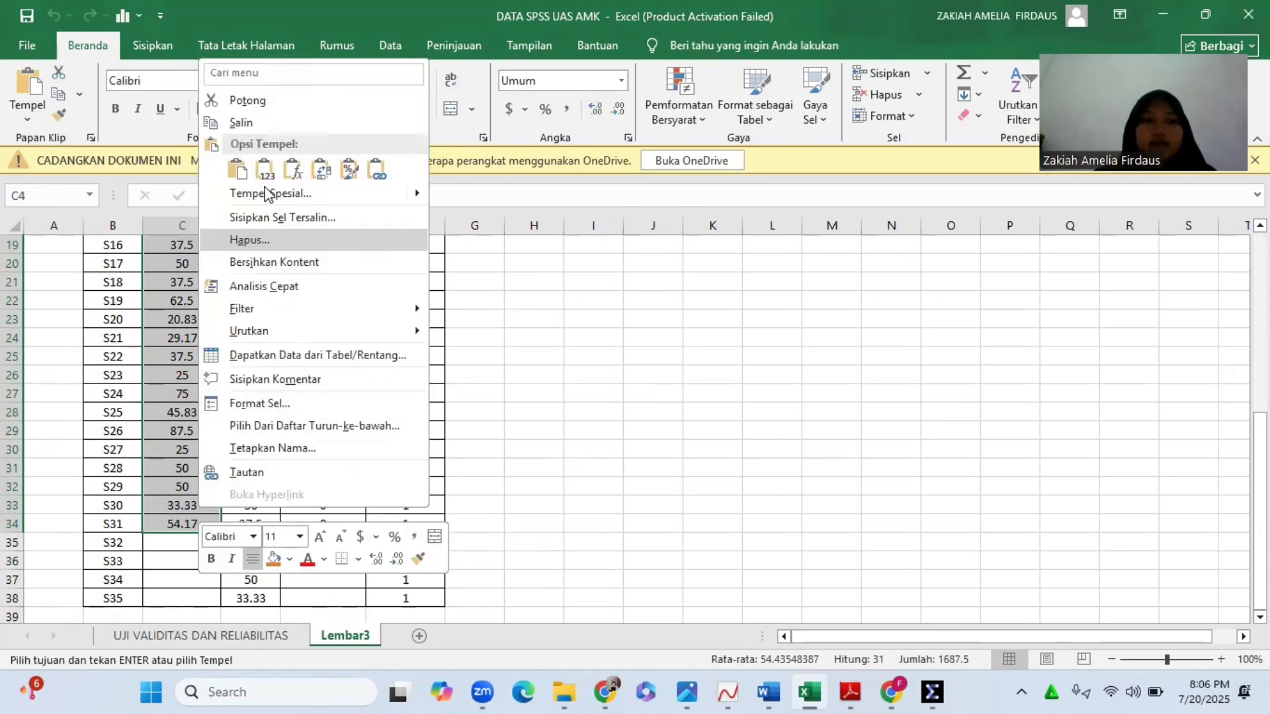
# - Switch back to the new SPSS dataset and paste the Eksperimen scores into Nilai_PostTest starting at case 1
pyautogui.click(933, 692)
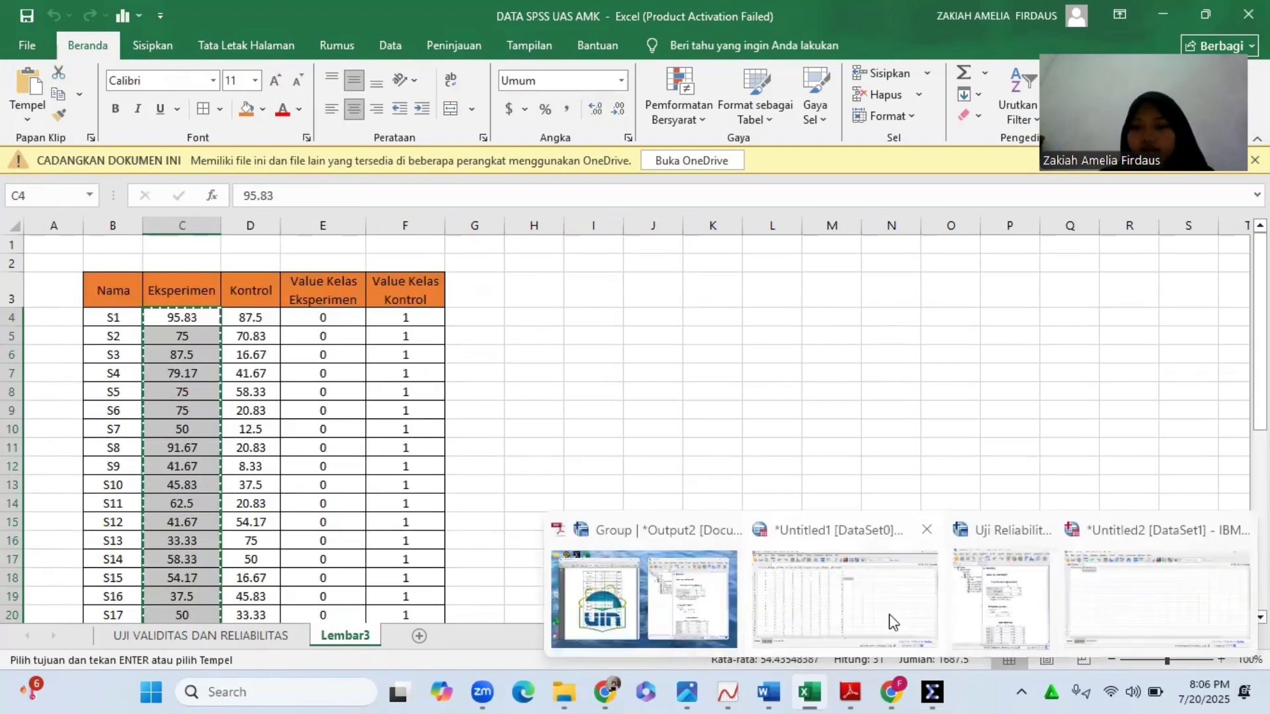
pyautogui.click(1105, 606)
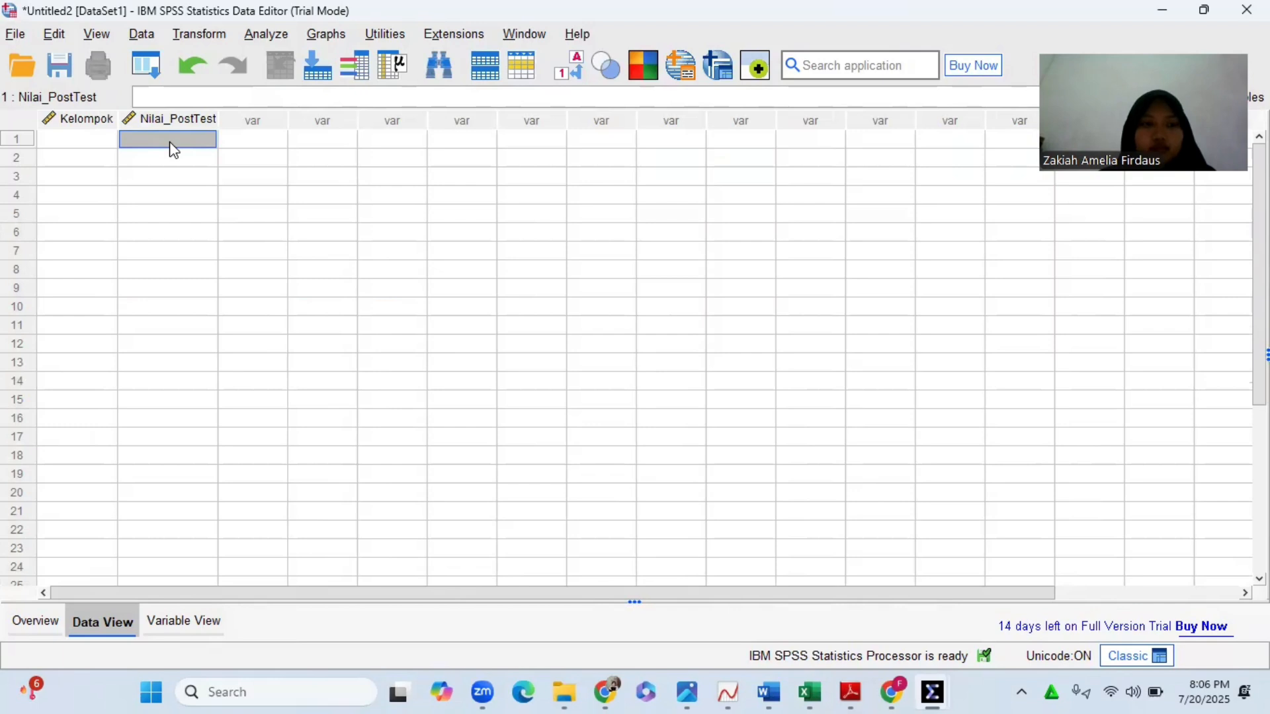
pyautogui.hotkey('ctrl', 'v')
pyautogui.scroll(-4, 192, 405)
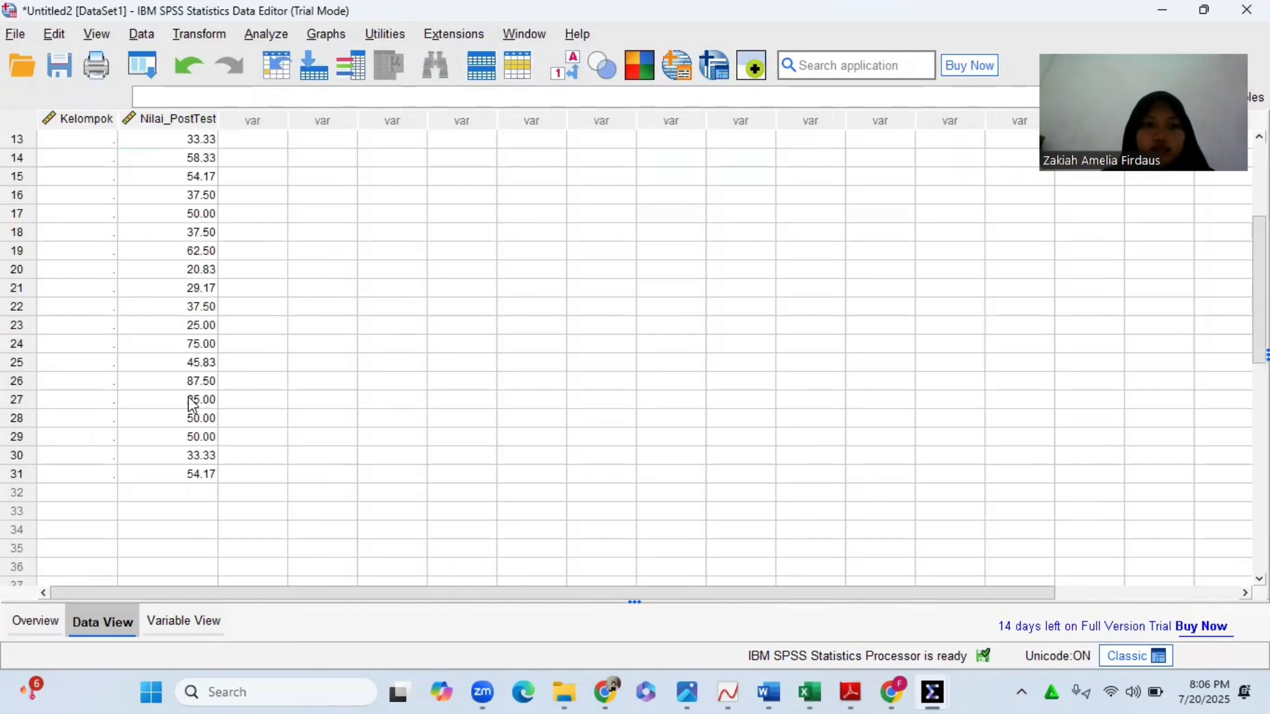
pyautogui.scroll(-1, 192, 405)
pyautogui.click(189, 436)
pyautogui.scroll(5, 167, 342)
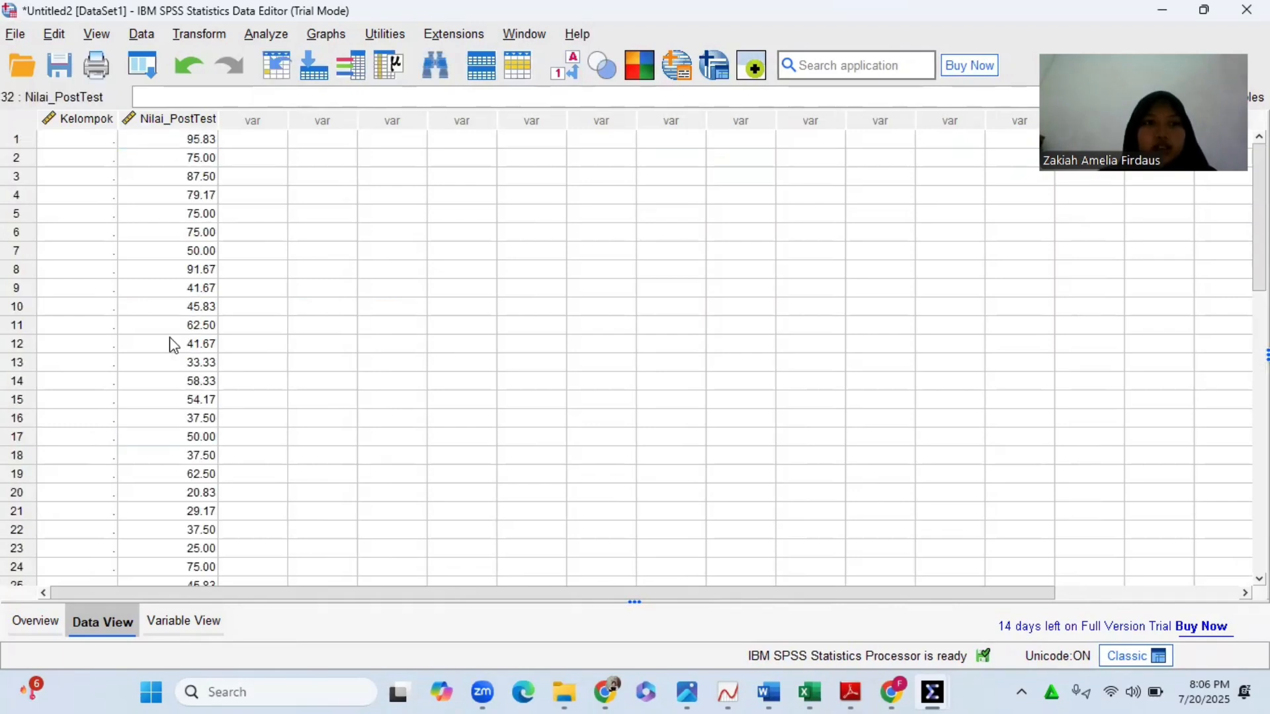
# - Switch to Excel and copy the Value Kelas Eksperimen codes in E4:E34 for the Kelompok column
pyautogui.click(95, 140)
pyautogui.moveTo(810, 693)
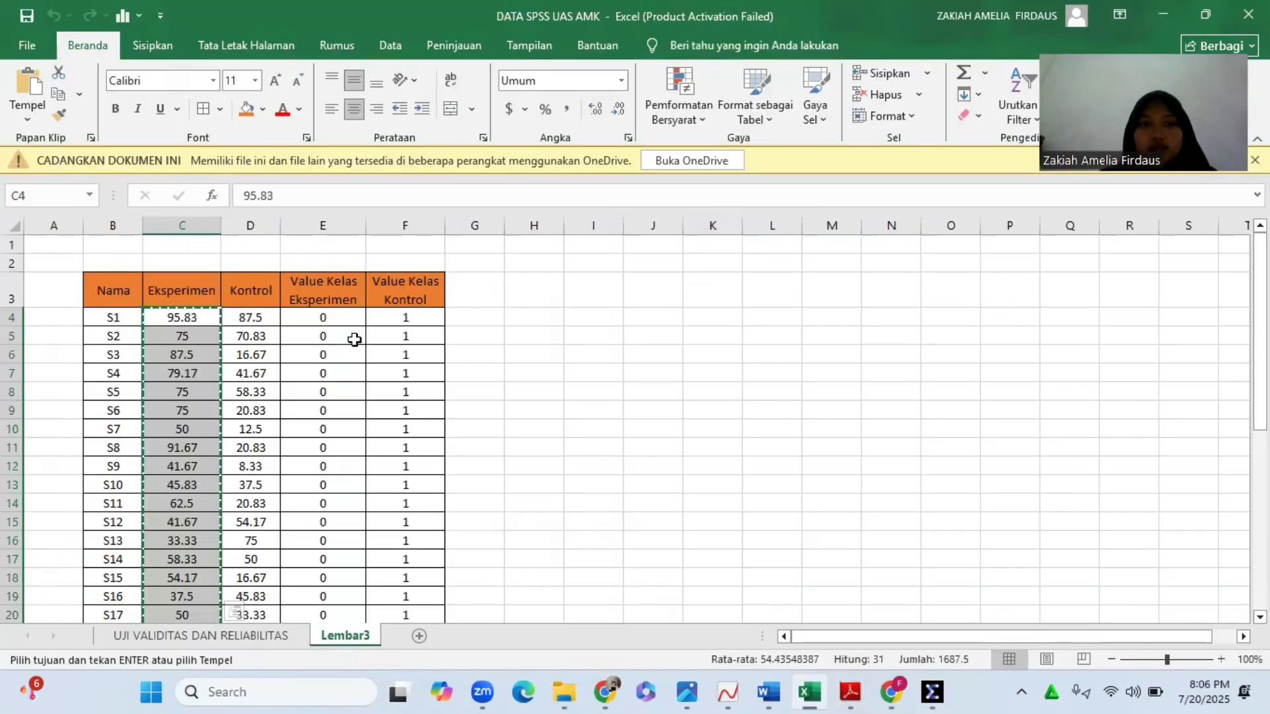
pyautogui.click(803, 612)
pyautogui.moveTo(323, 318); pyautogui.dragTo(350, 545)
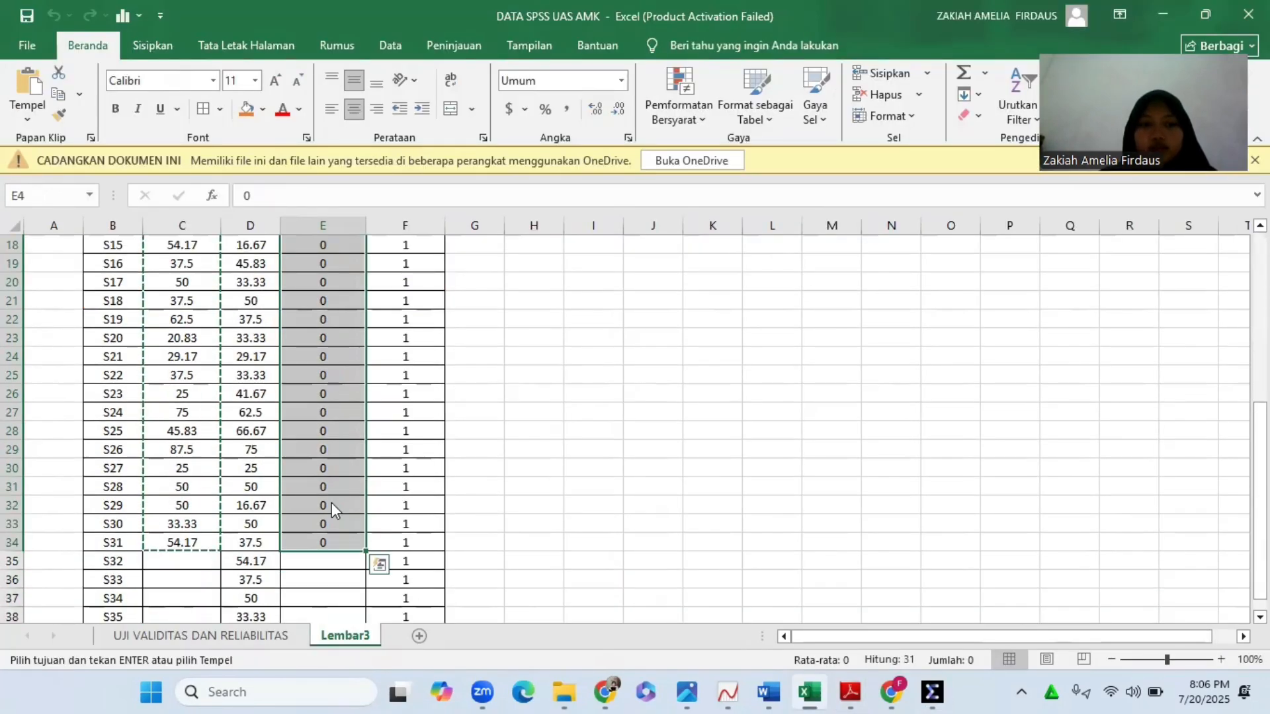
pyautogui.rightClick(333, 508)
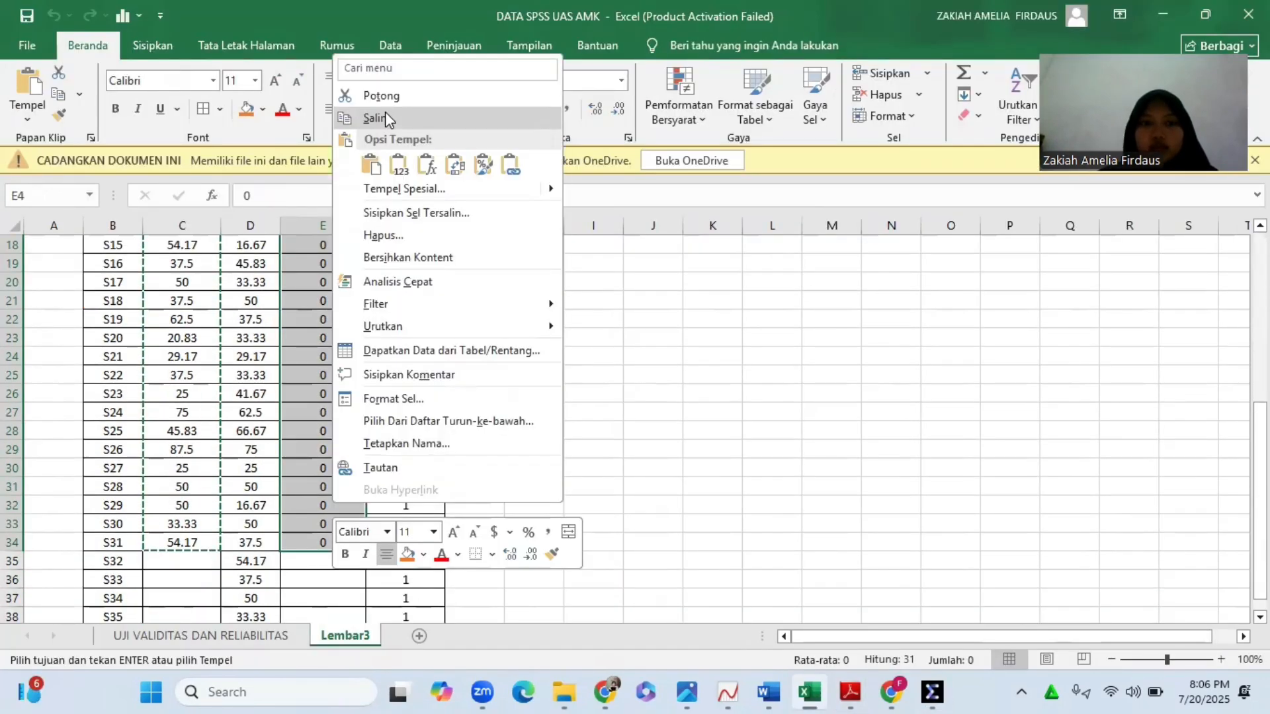
# - Switch back to the new SPSS dataset and paste the experimental class codes into Kelompok starting at case 1
pyautogui.click(940, 692)
pyautogui.click(1118, 618)
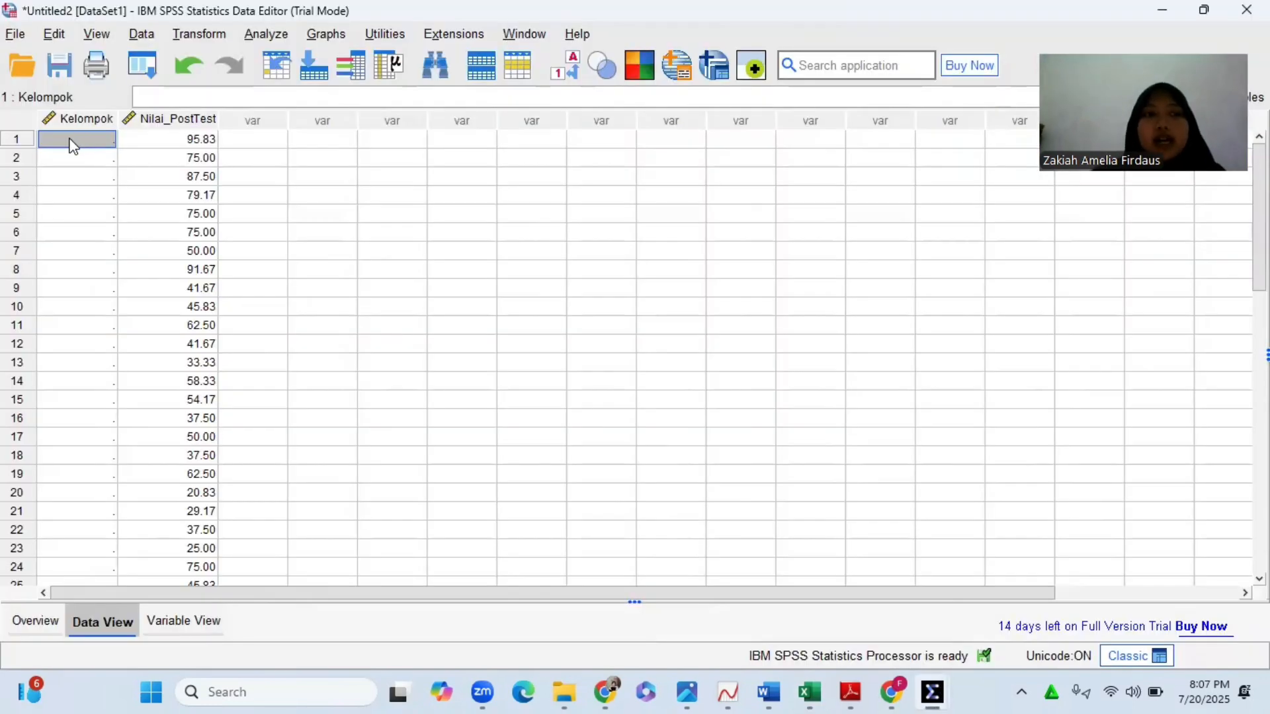
pyautogui.hotkey('ctrl', 'v')
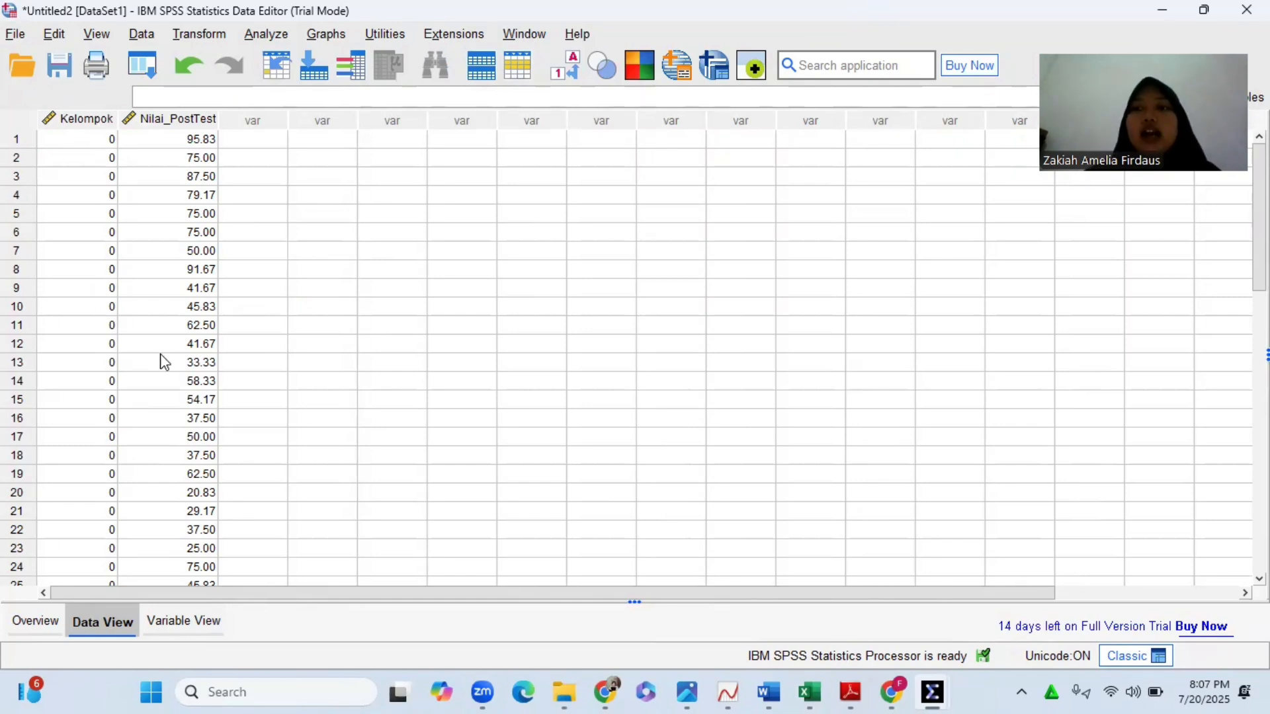
# - Select the Kelompok cell of case 32, and copy the Kontrol scores in D4:D38 from sheet Lembar3 in Excel
pyautogui.scroll(-6, 164, 363)
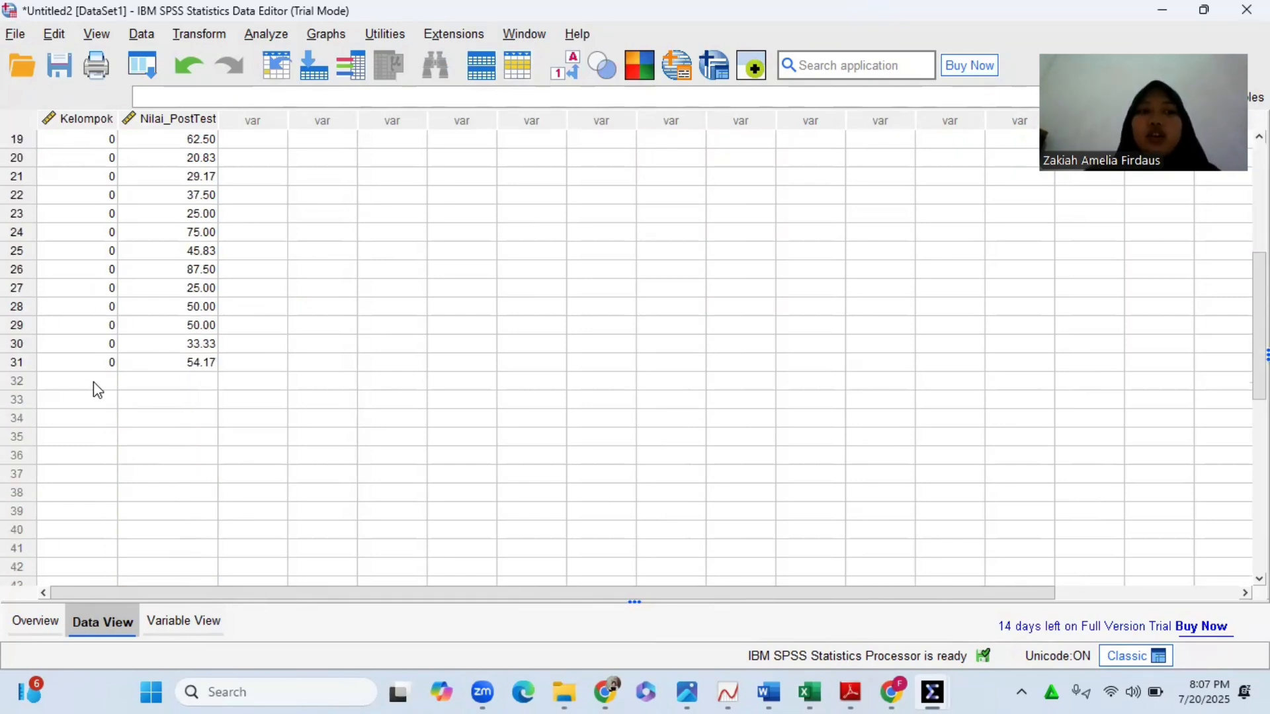
pyautogui.click(94, 382)
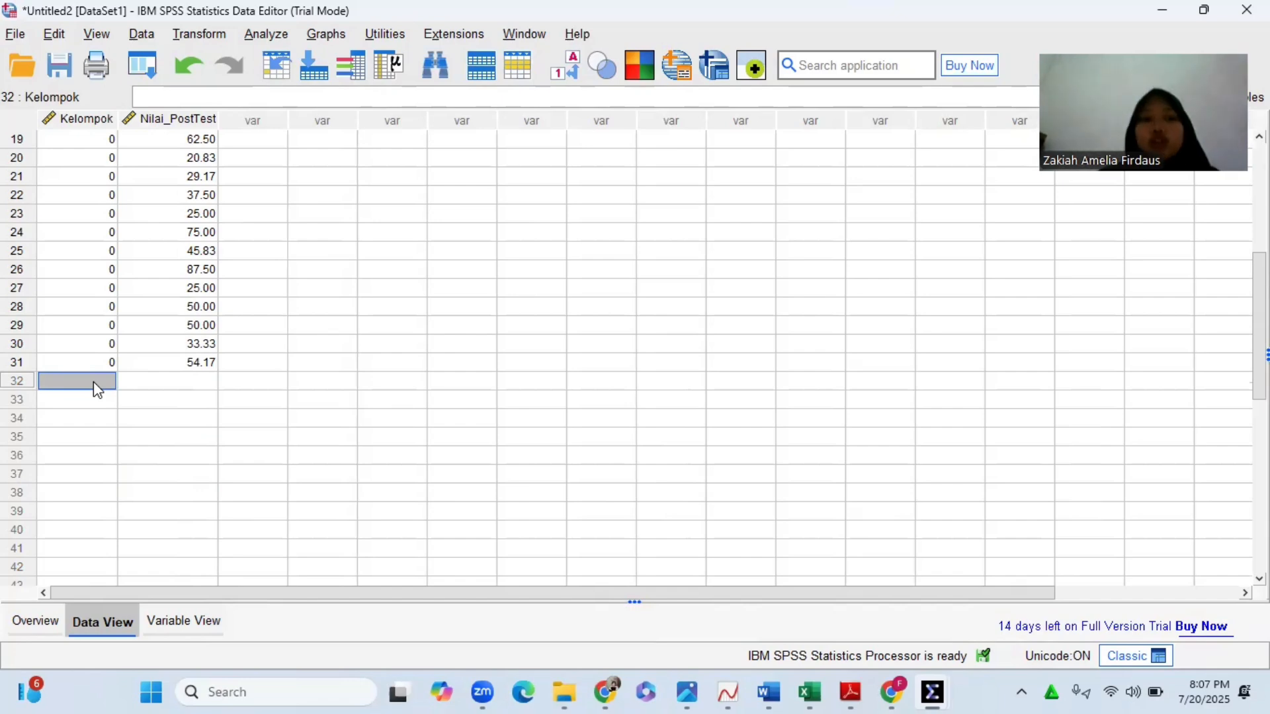
pyautogui.click(810, 692)
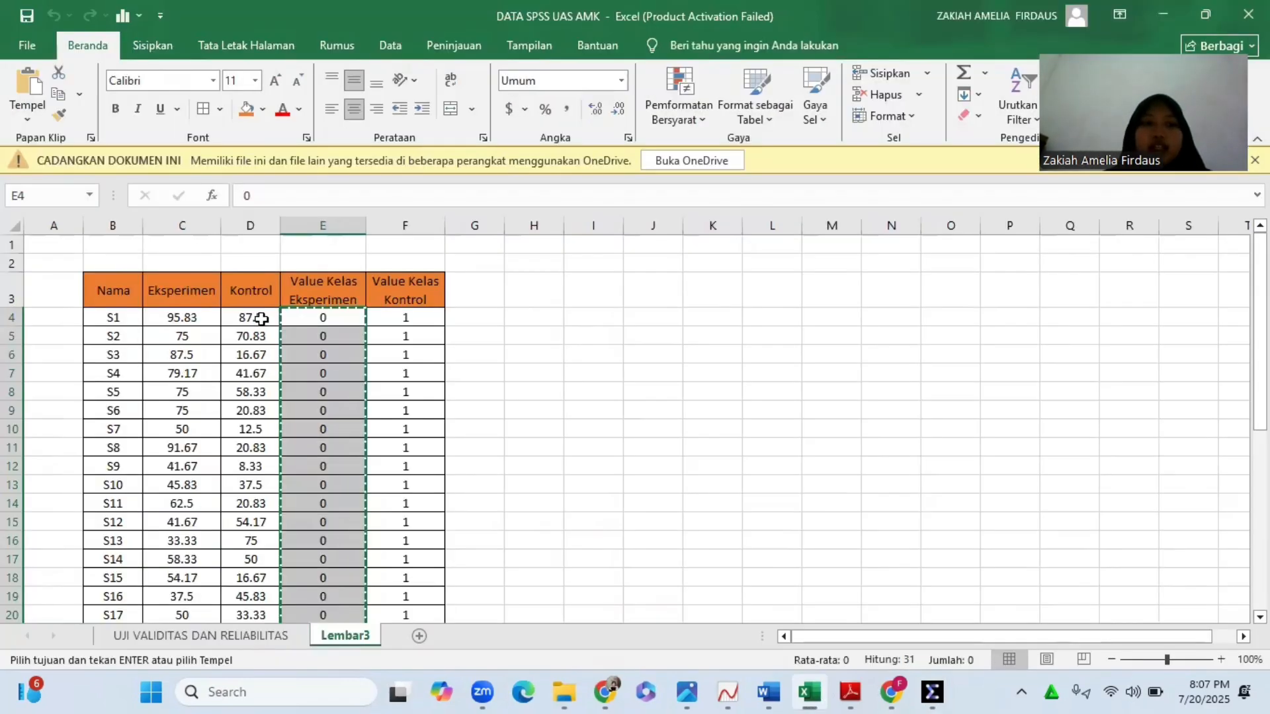
pyautogui.moveTo(254, 318); pyautogui.dragTo(250, 533)
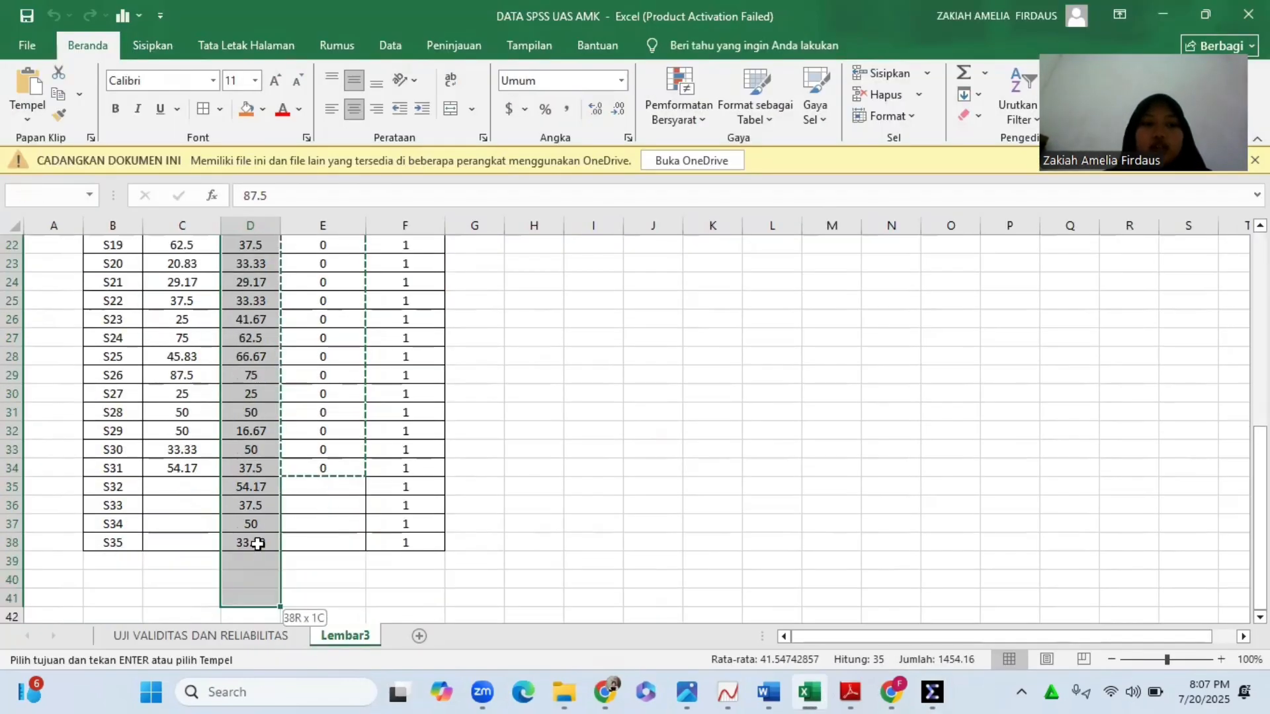
pyautogui.rightClick(257, 529)
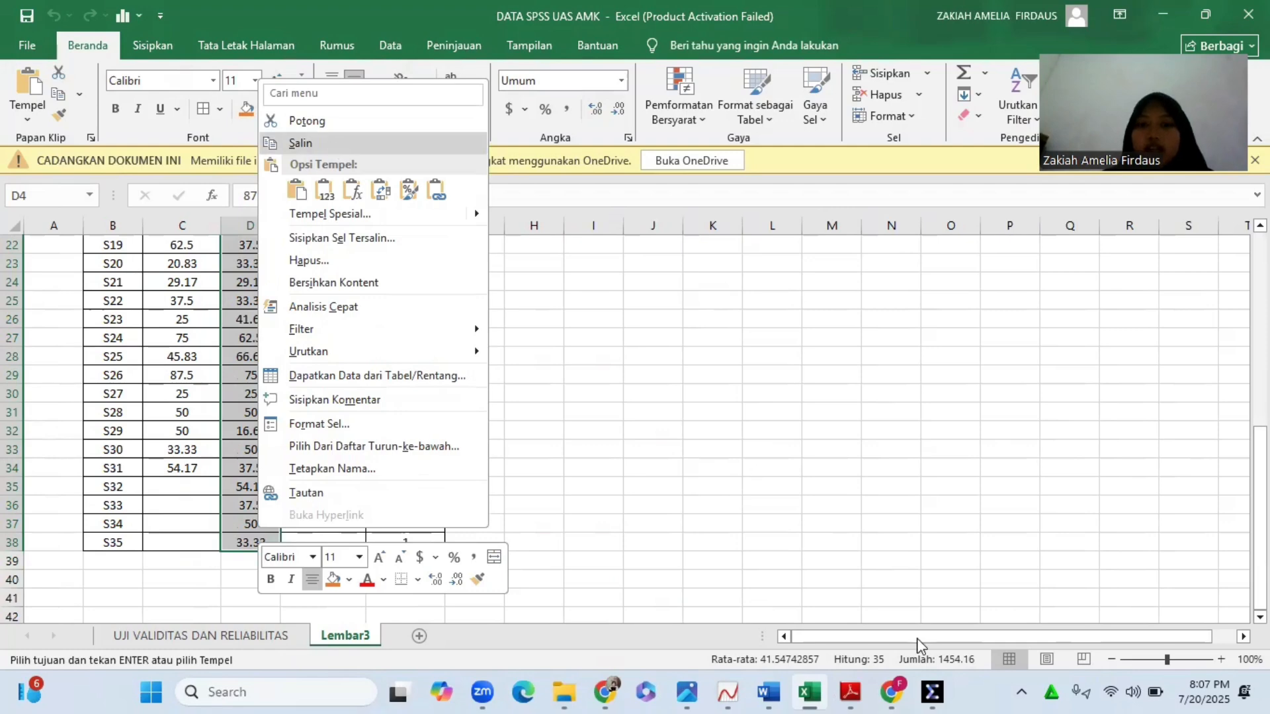
pyautogui.click(301, 143)
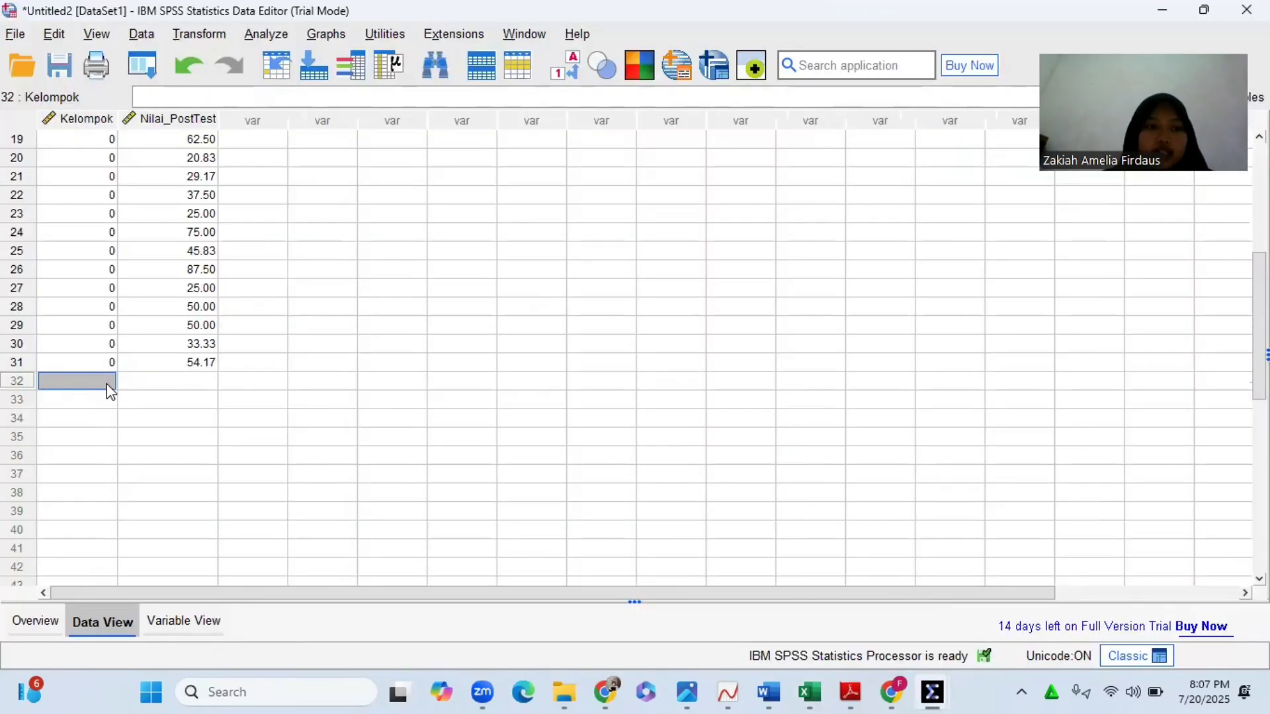
# - Undo the paste of the Kontrol scores into Kelompok and paste them into Nilai_PostTest starting at case 32 instead
pyautogui.hotkey('ctrl', 'v')
pyautogui.hotkey('ctrl', 'z')
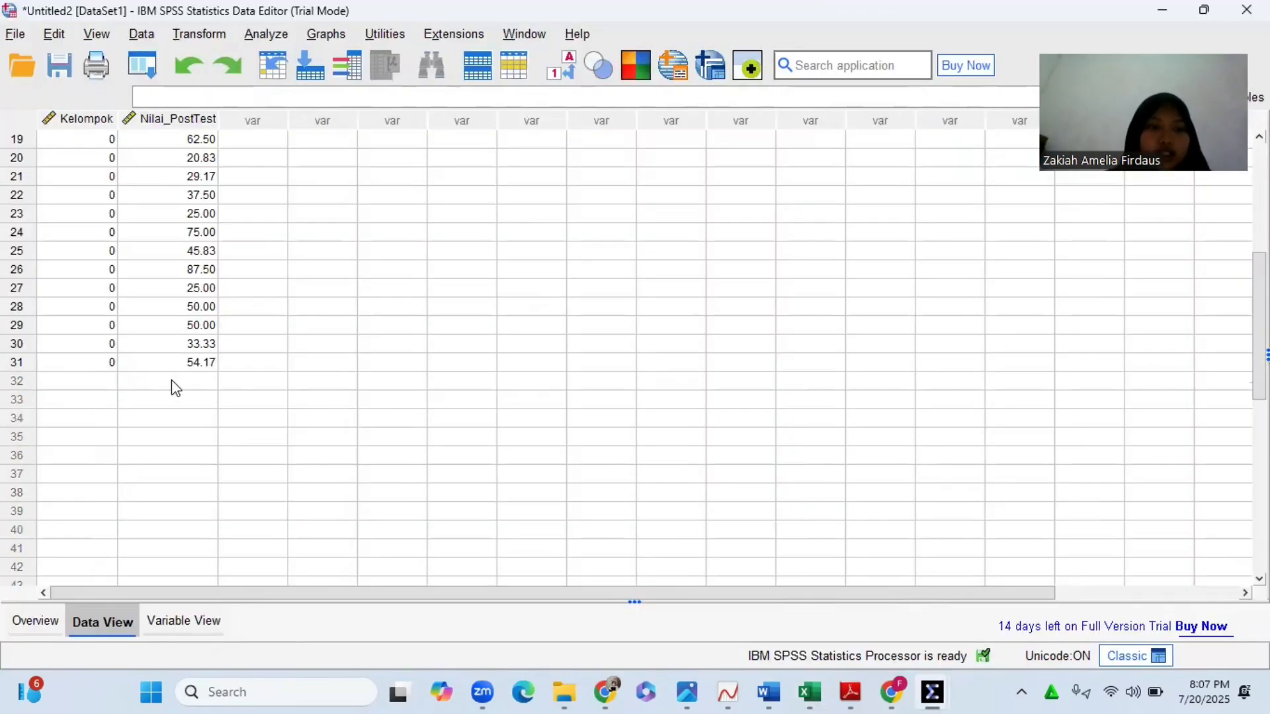
pyautogui.click(178, 387)
pyautogui.hotkey('ctrl', 'v')
pyautogui.click(91, 383)
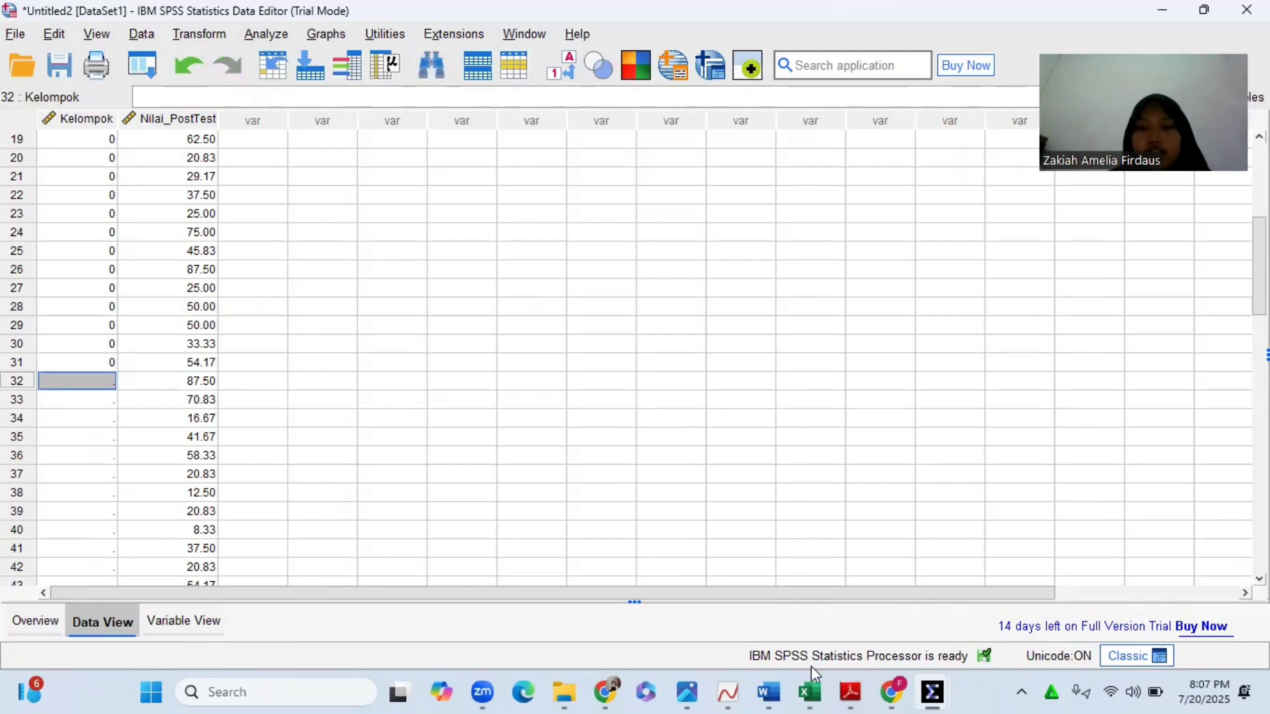
# - Switch to Excel and copy the Value Kelas Kontrol codes in F4:F38 of sheet Lembar3
pyautogui.moveTo(811, 691)
pyautogui.click(816, 604)
pyautogui.moveTo(415, 323); pyautogui.dragTo(414, 547)
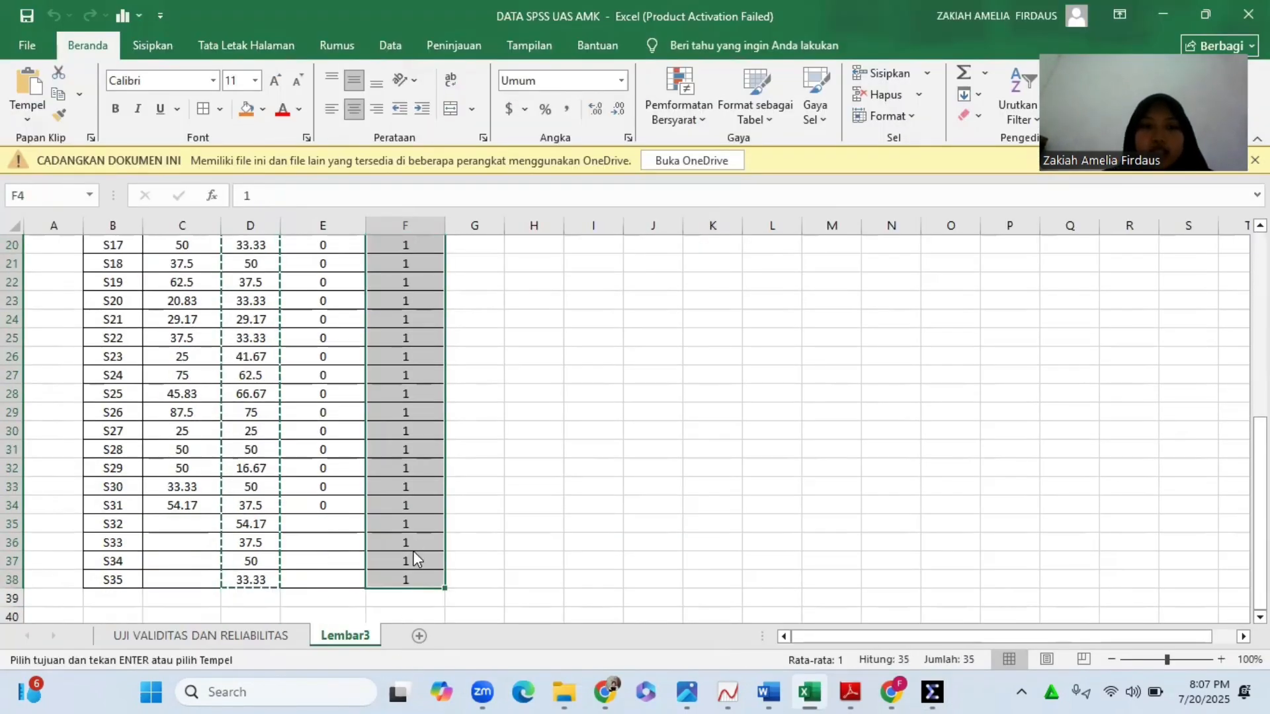
pyautogui.rightClick(414, 559)
pyautogui.click(458, 167)
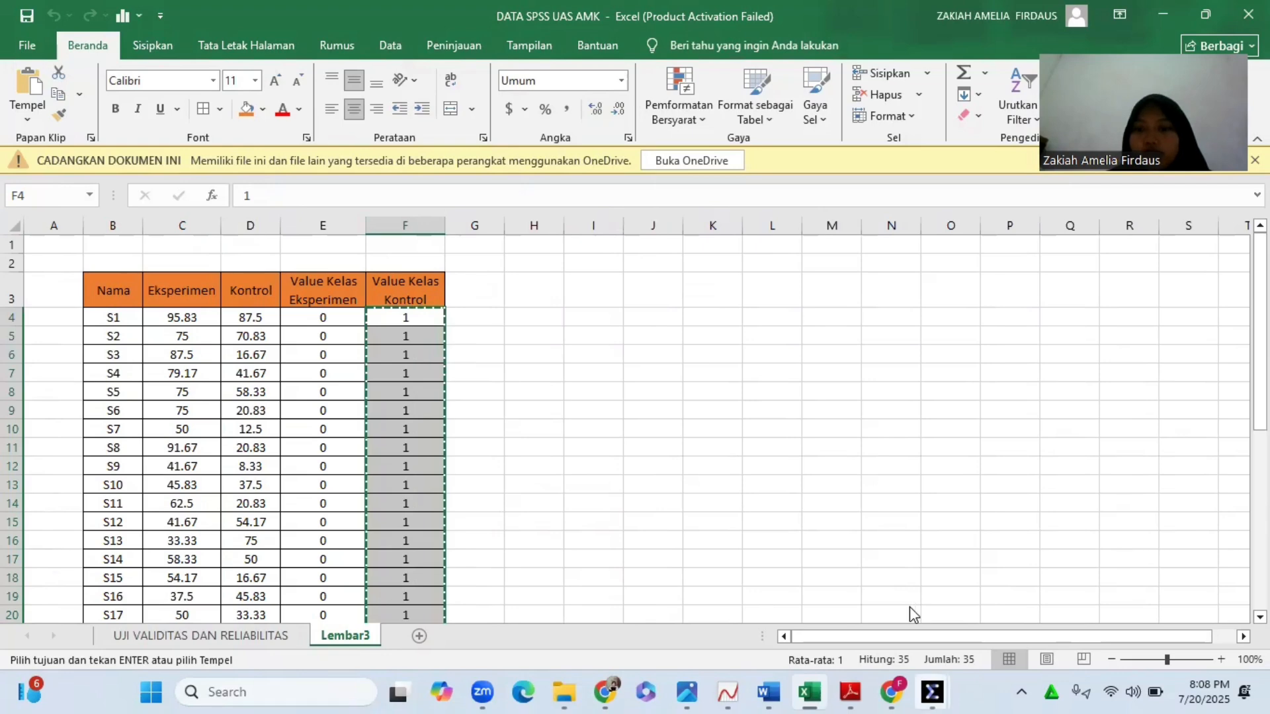
# - Switch back to the new SPSS dataset, paste the control class codes into Kelompok starting at case 32, and check the filled rows
pyautogui.moveTo(933, 692)
pyautogui.click(1090, 604)
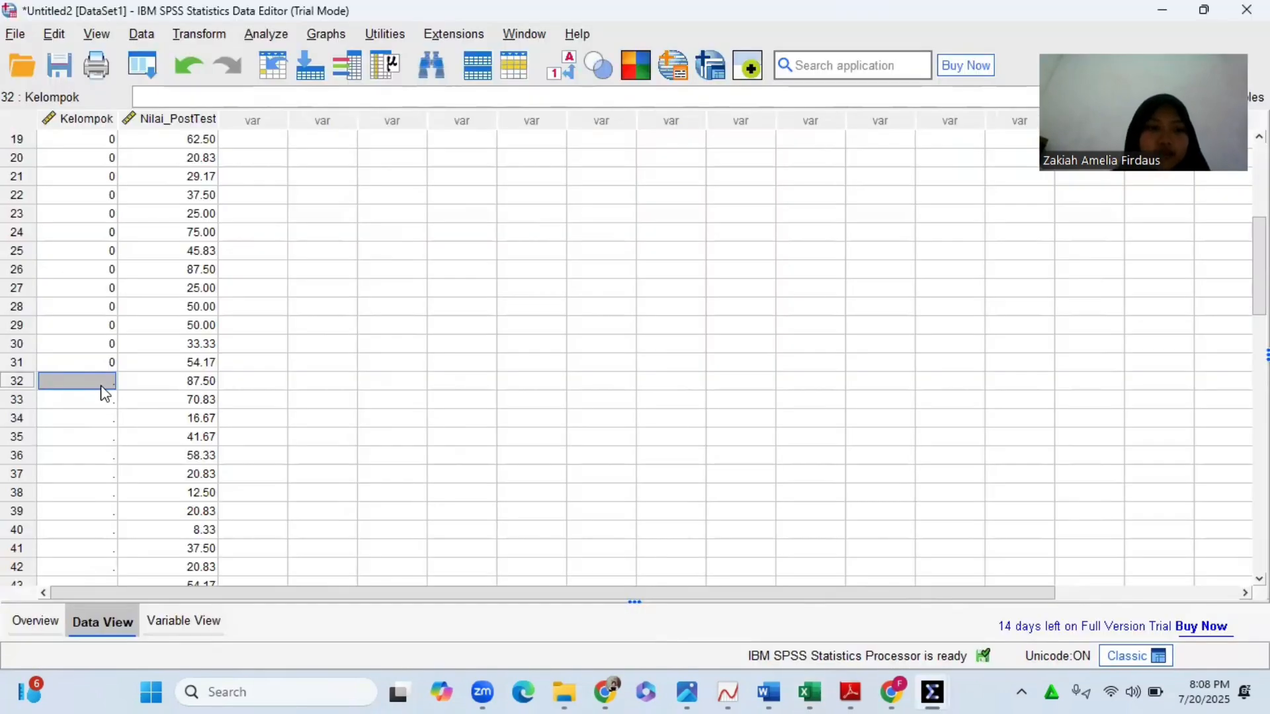
pyautogui.hotkey('ctrl', 'v')
pyautogui.scroll(-10, 103, 393)
pyautogui.scroll(16, 103, 394)
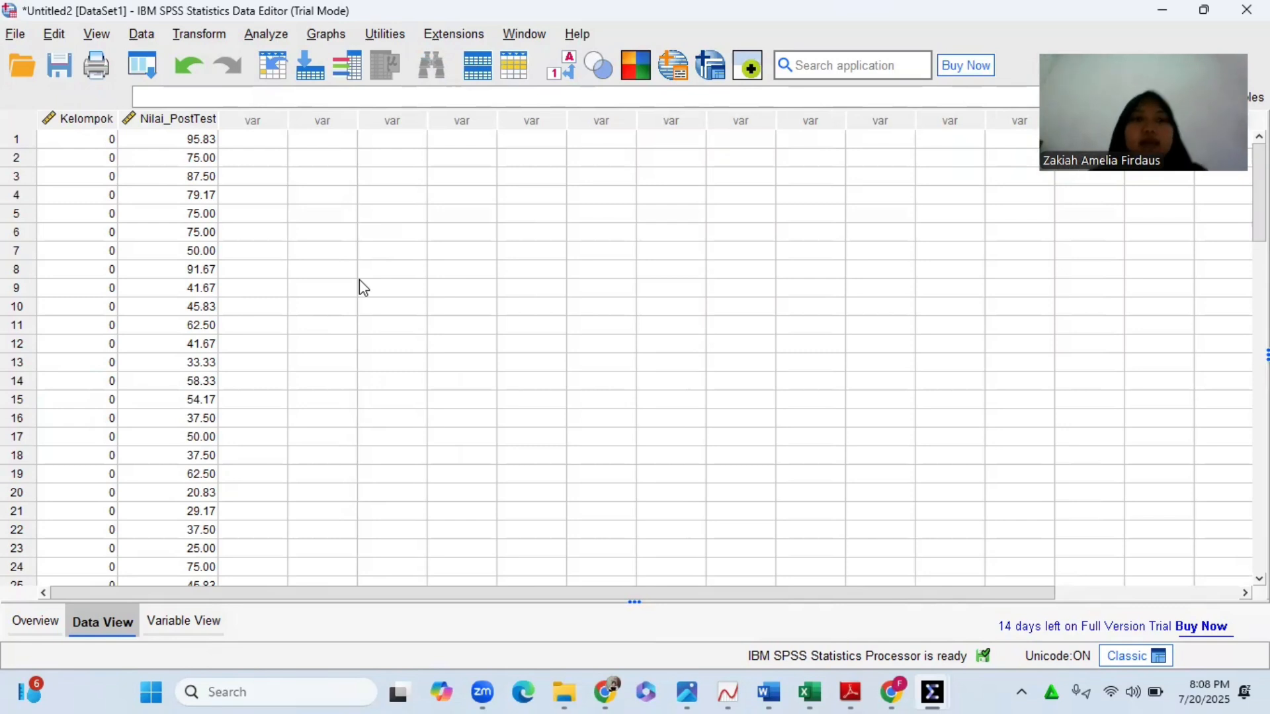
# - Set up an Explore analysis with Nilai Post Test as the dependent variable and Kelompok as the factor
pyautogui.click(277, 39)
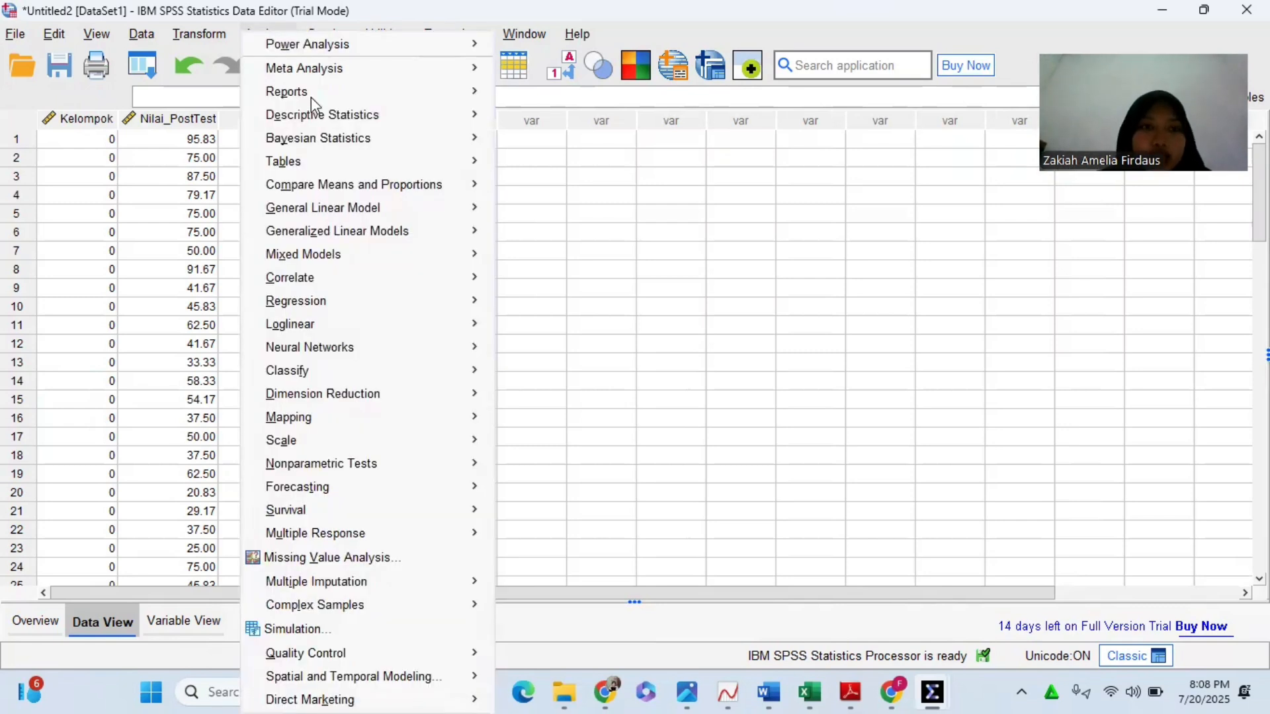
pyautogui.moveTo(357, 116)
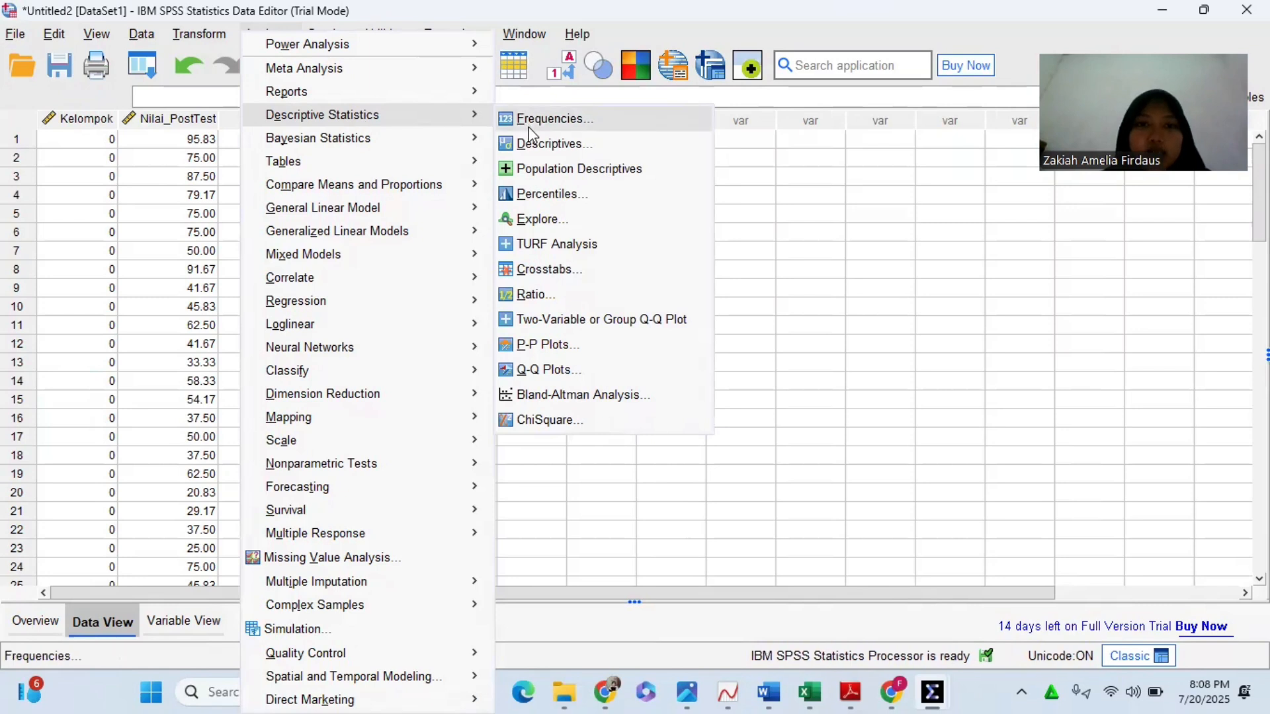
pyautogui.click(540, 219)
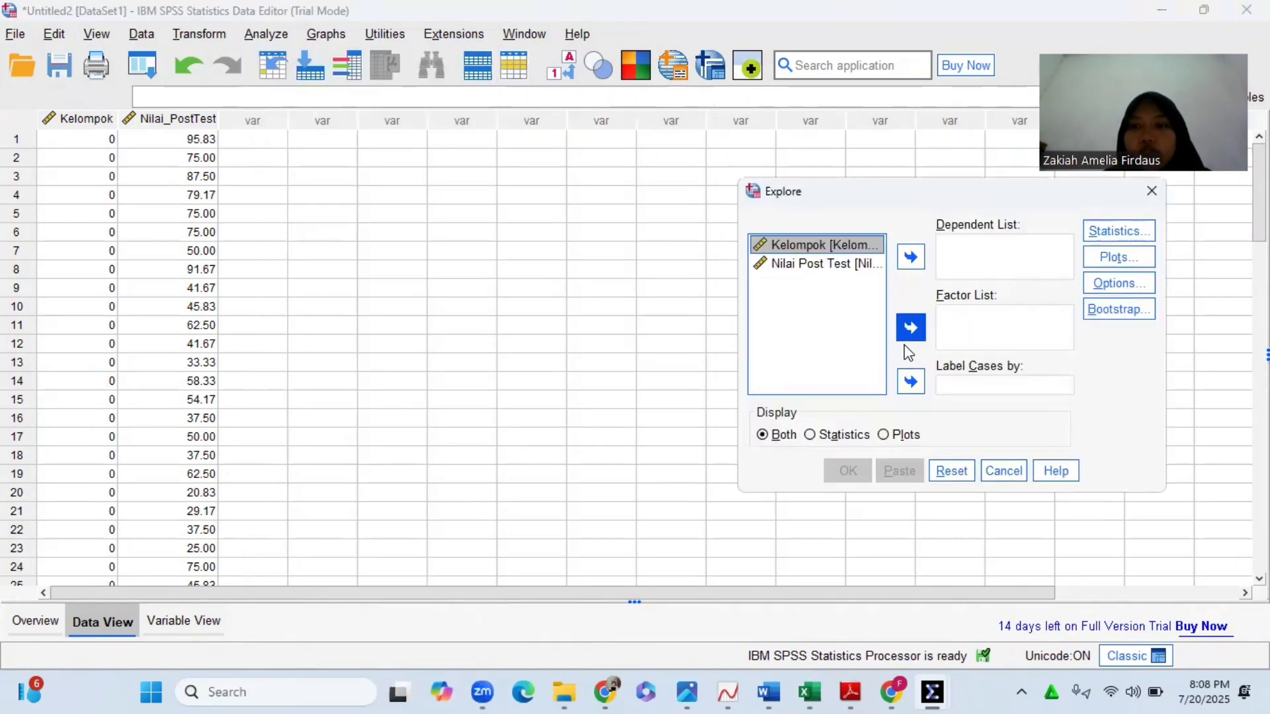
pyautogui.click(910, 329)
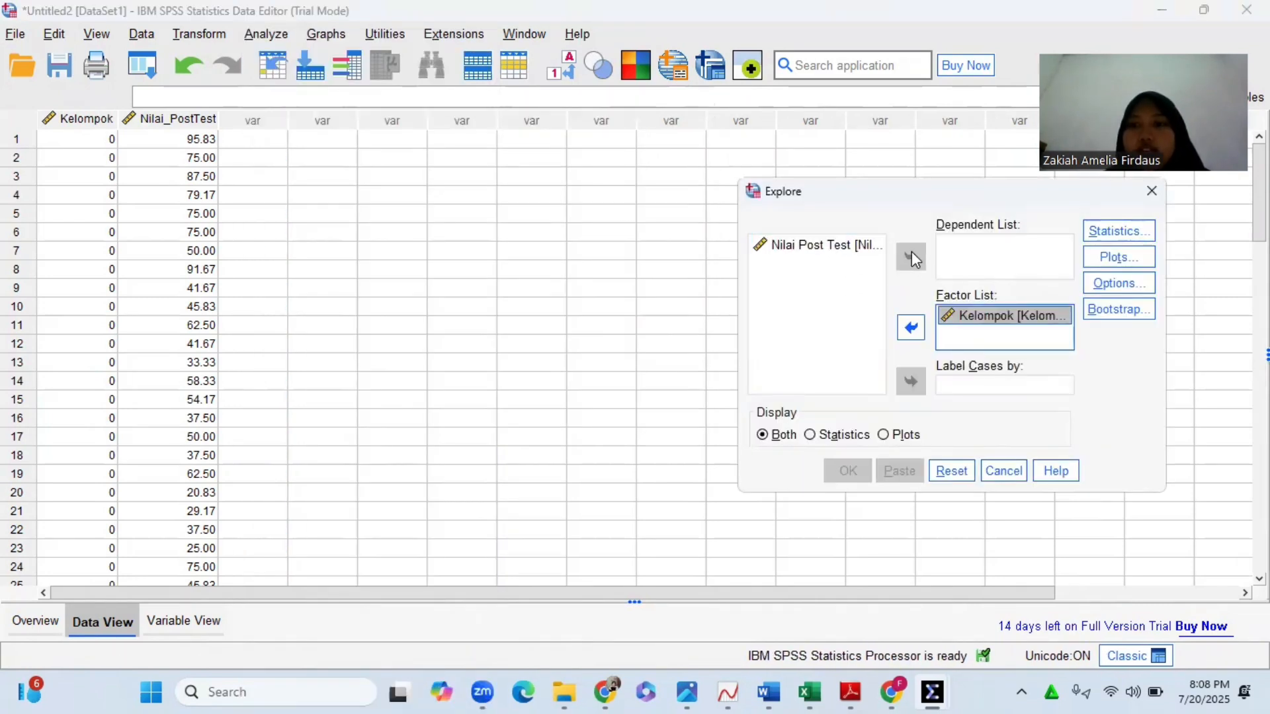
pyautogui.click(836, 258)
pyautogui.click(911, 256)
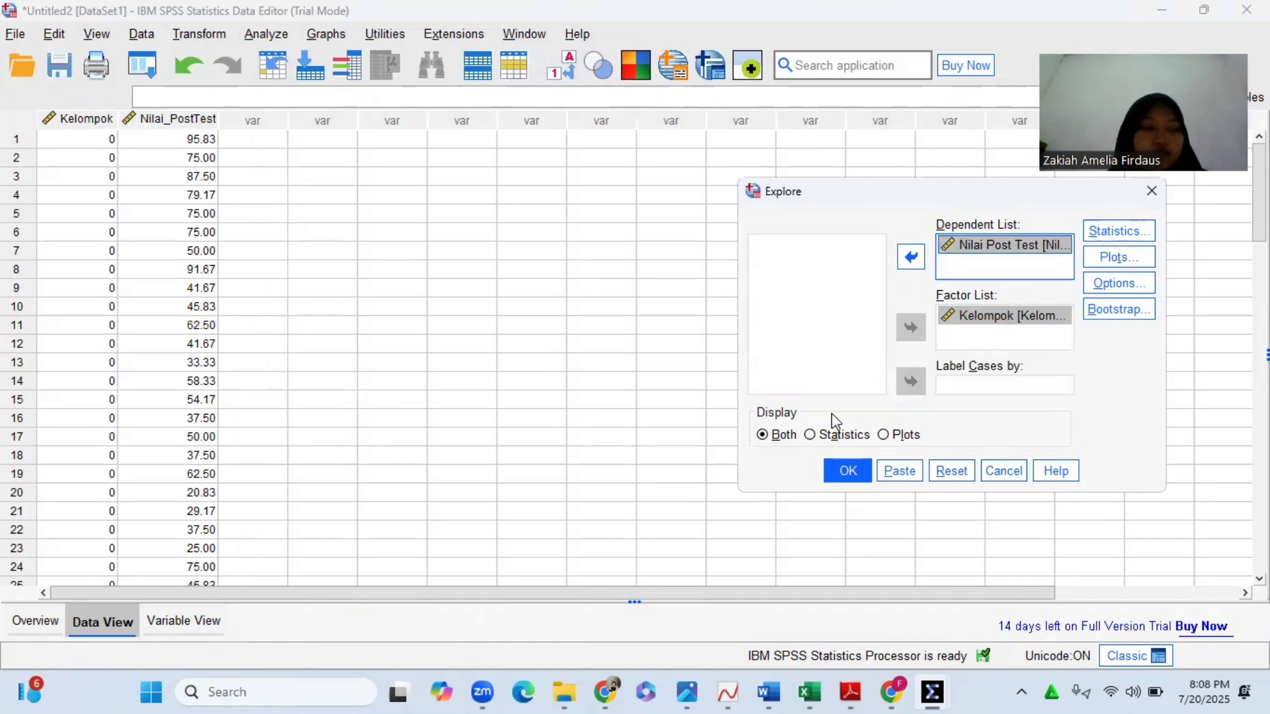
# - Enable Normality plots with tests in the Explore plot options and run the analysis
pyautogui.click(1116, 261)
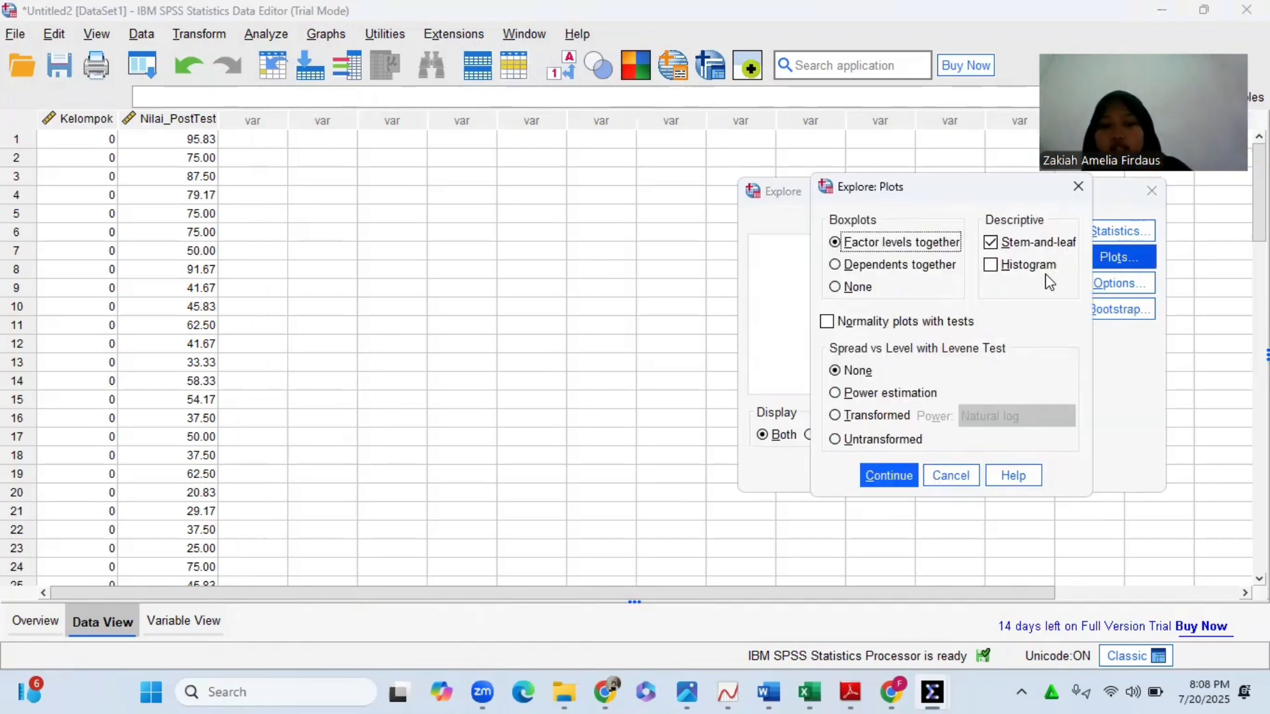
pyautogui.click(827, 322)
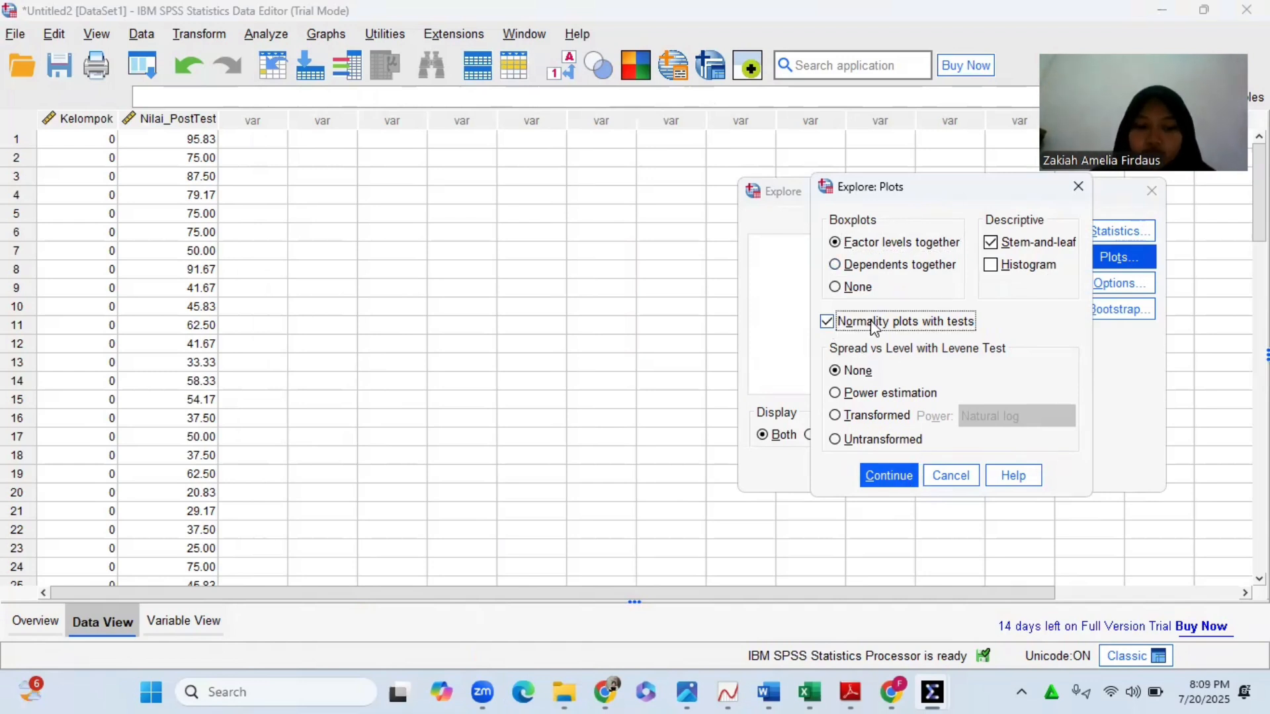
pyautogui.click(888, 475)
pyautogui.click(849, 475)
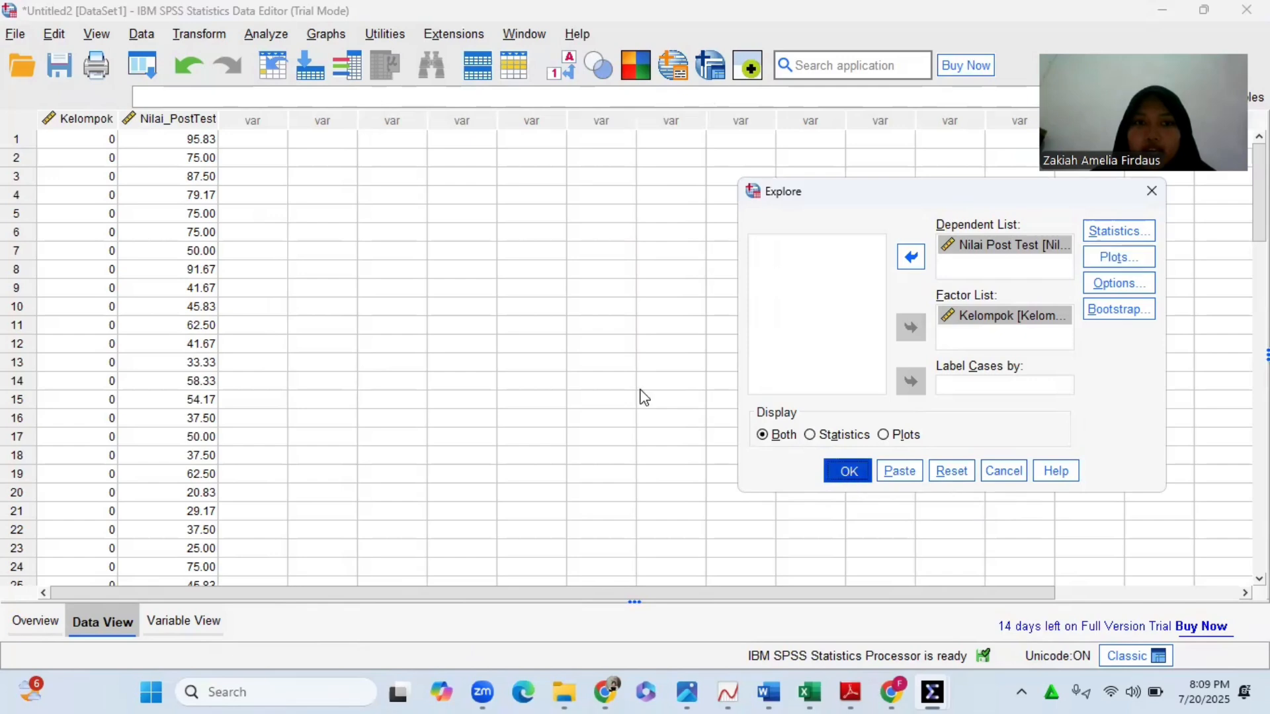
# - Maximize the output viewer and examine the Explore results through to the Tests of Normality table for both groups
pyautogui.scroll(-3, 508, 356)
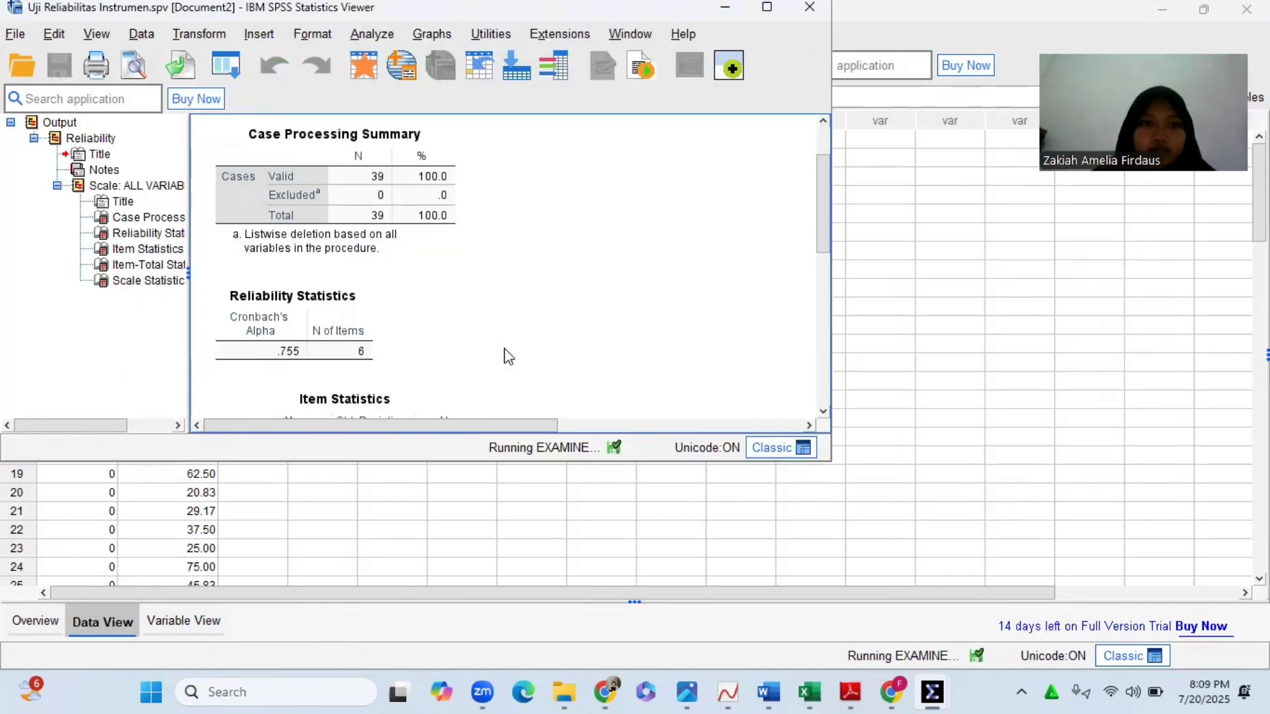
pyautogui.scroll(-15, 508, 356)
pyautogui.scroll(15, 508, 356)
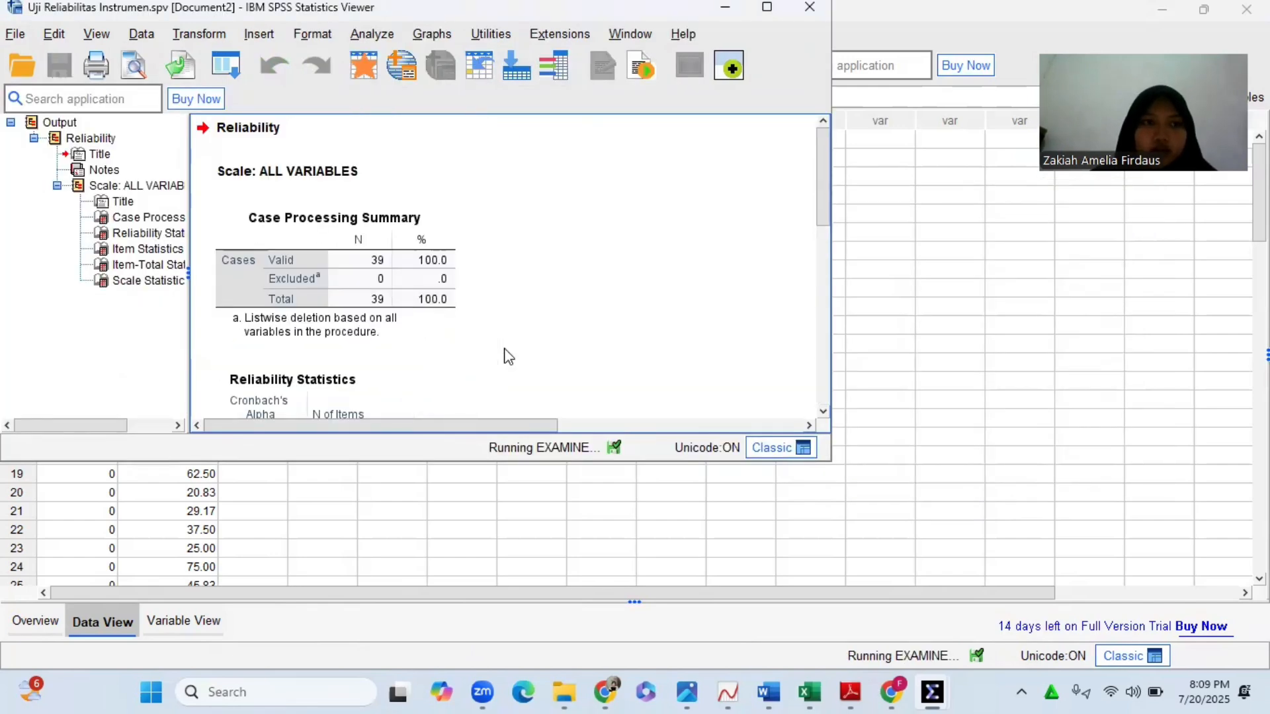
pyautogui.scroll(-15, 509, 356)
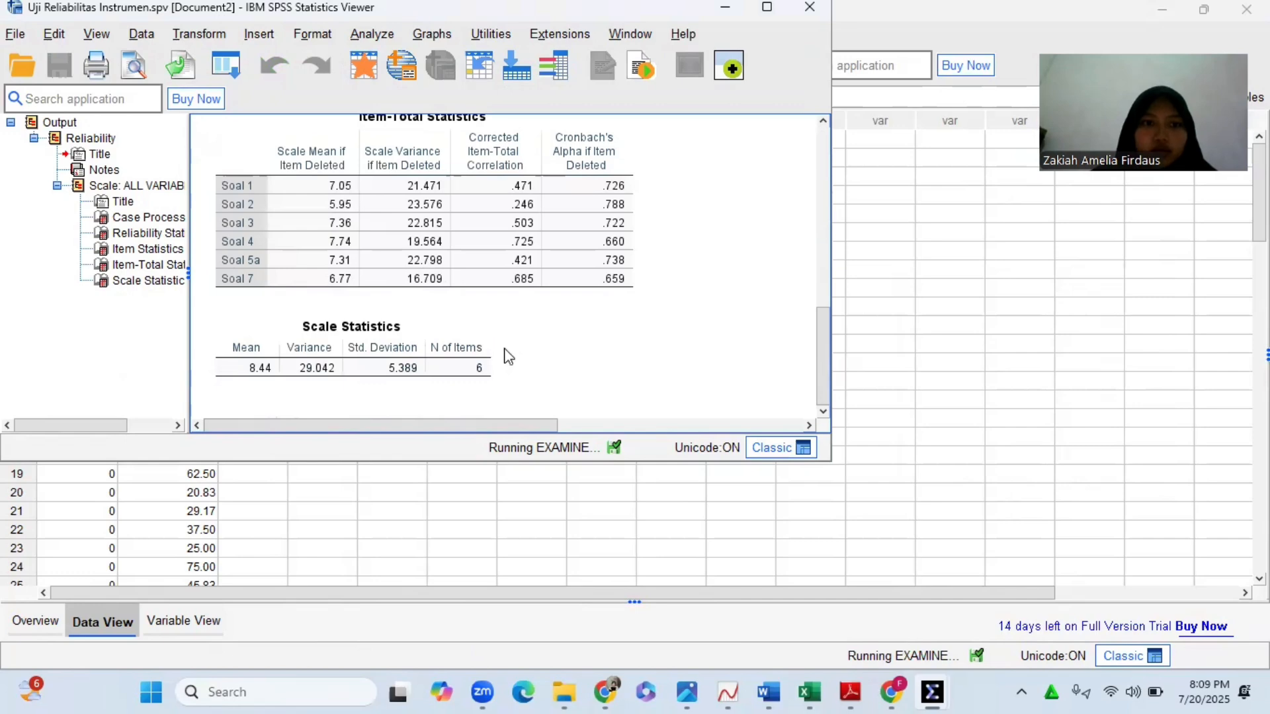
pyautogui.scroll(-1, 391, 197)
pyautogui.scroll(1, 391, 197)
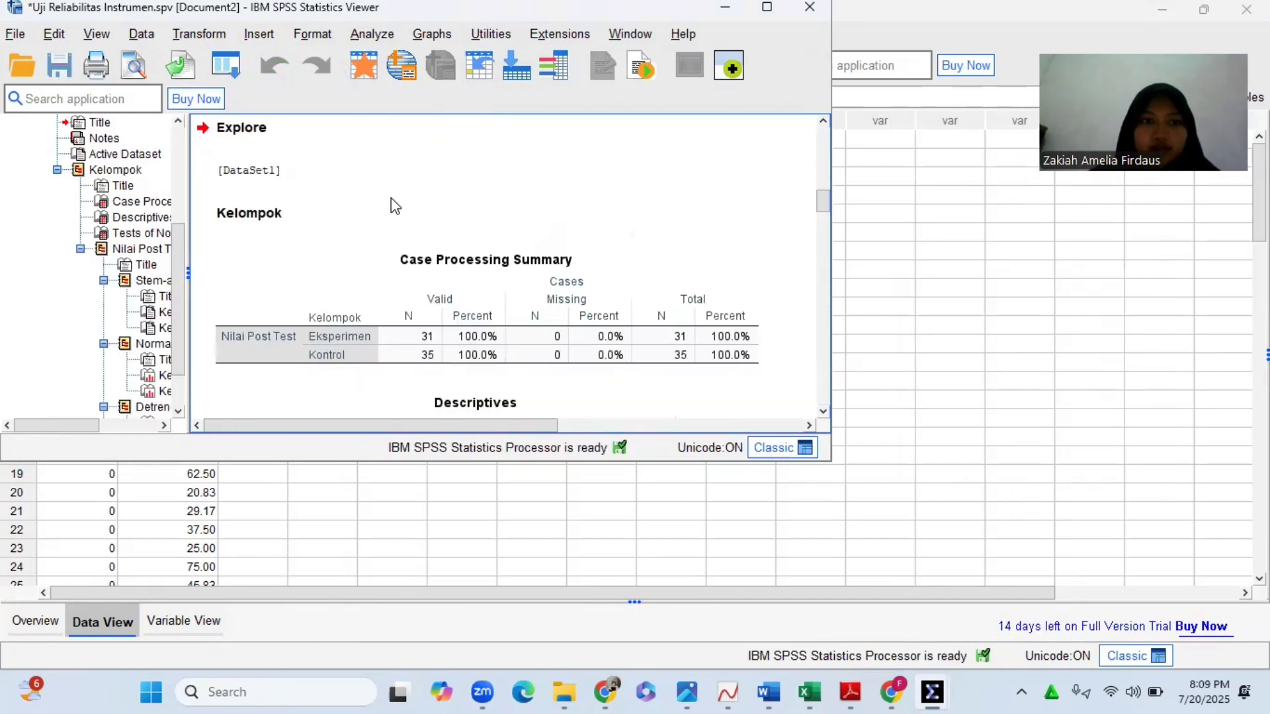
pyautogui.scroll(-1, 519, 299)
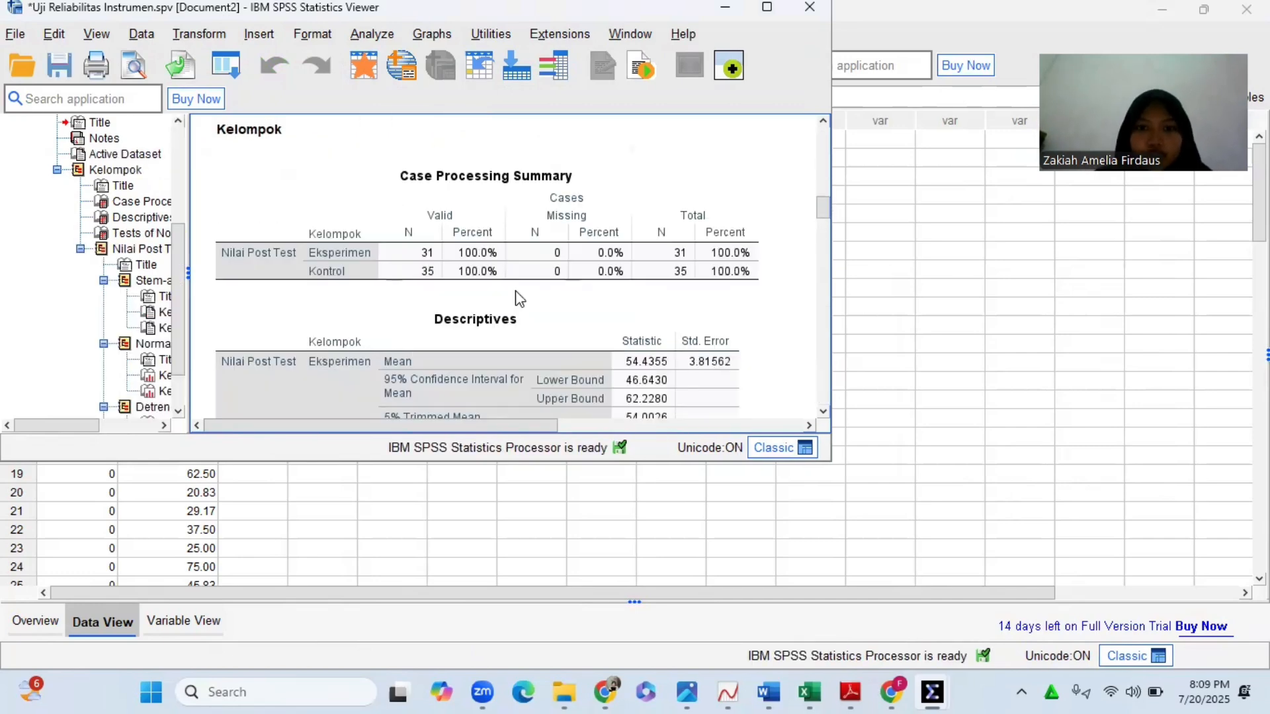
pyautogui.click(767, 7)
pyautogui.scroll(-10, 754, 355)
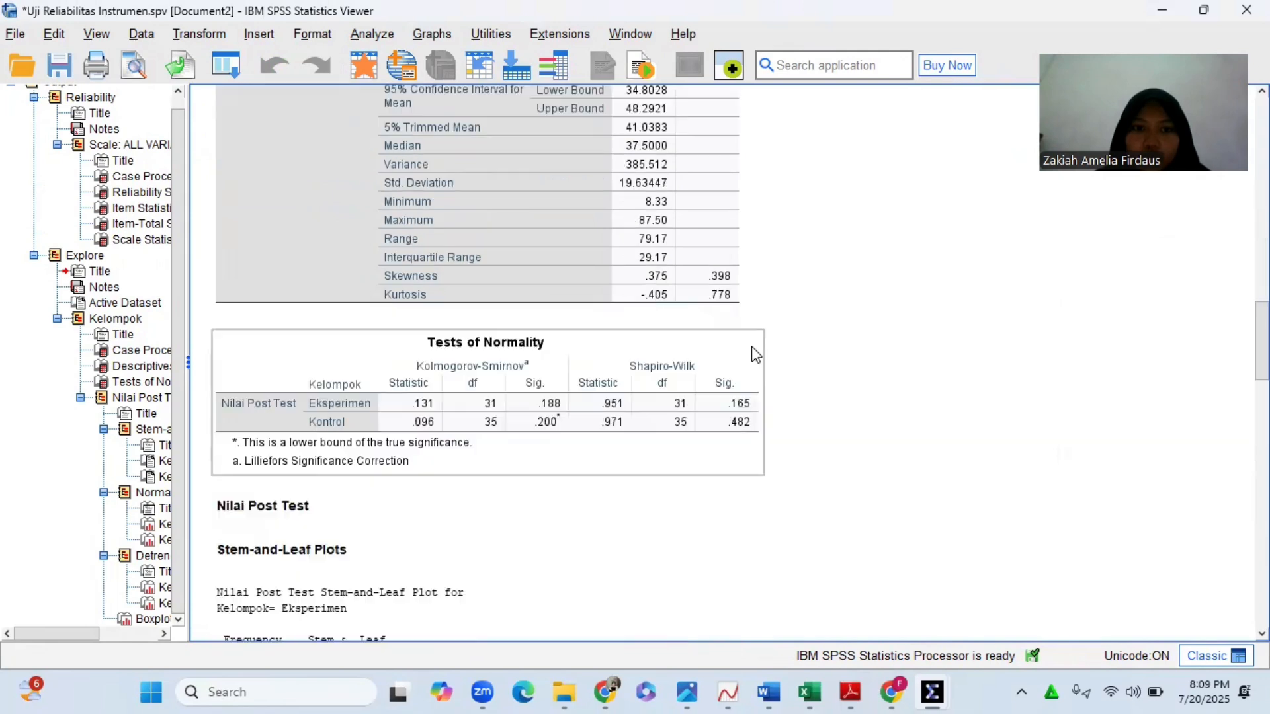
pyautogui.scroll(-1, 591, 395)
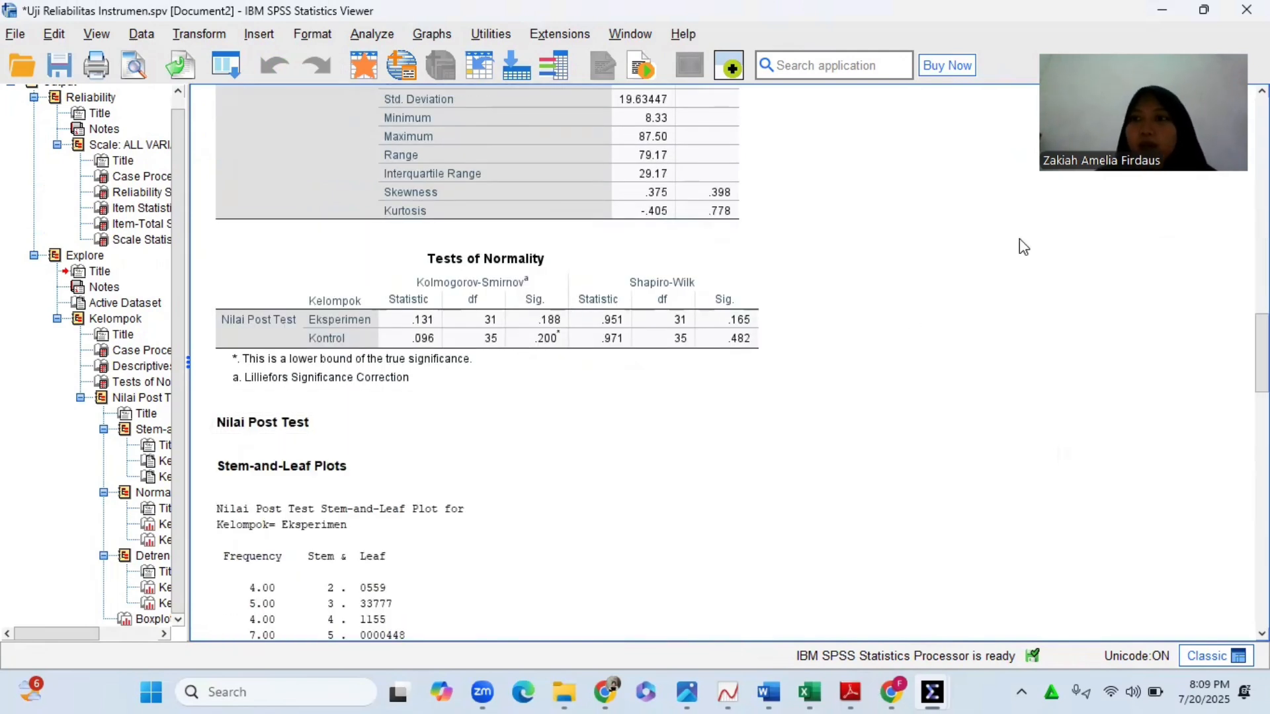
# - Switch to the thesis PDF in Adobe Reader, place it beside the SPSS output, and go to the Lampiran 17 normality results
pyautogui.moveTo(1206, 11)
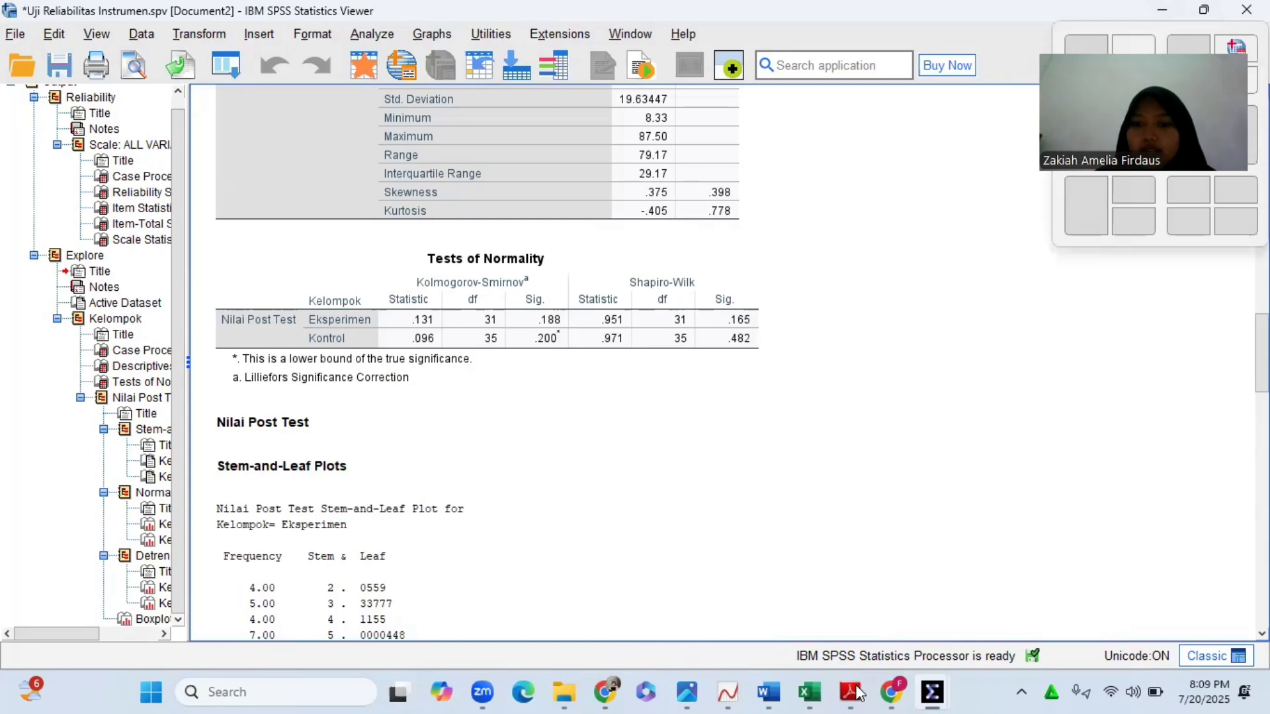
pyautogui.moveTo(853, 693)
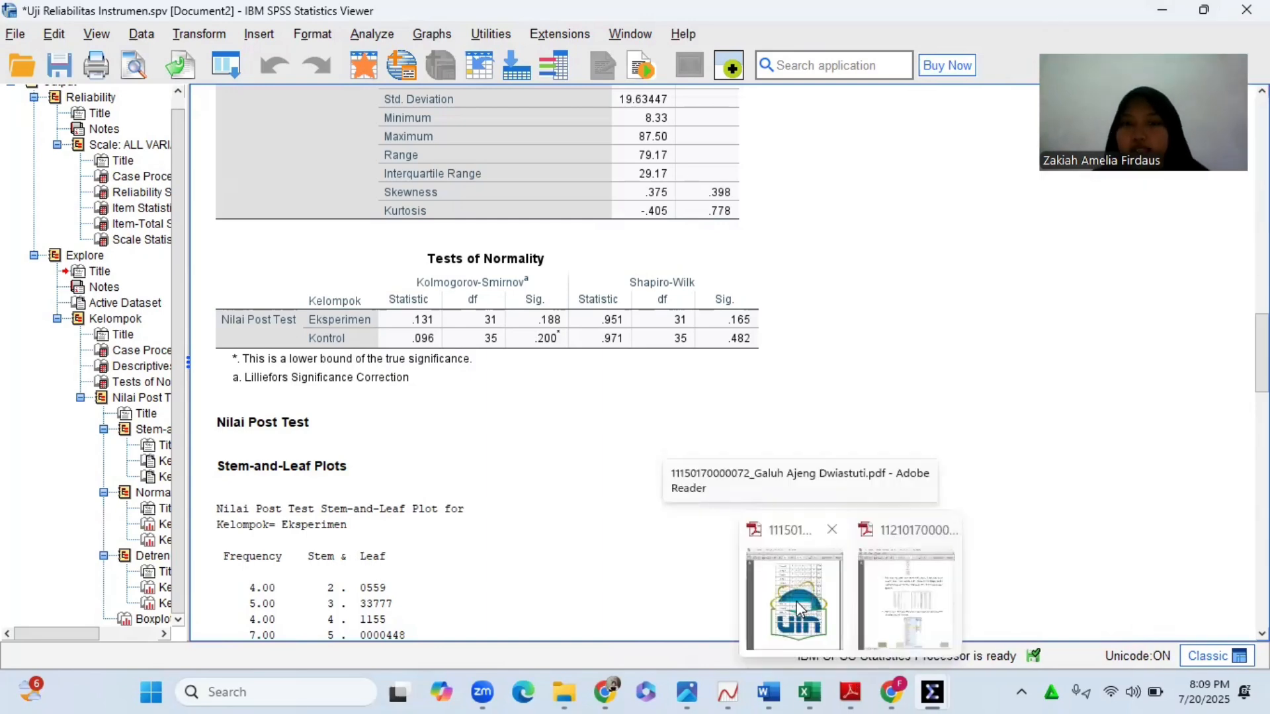
pyautogui.click(799, 608)
pyautogui.moveTo(570, 17)
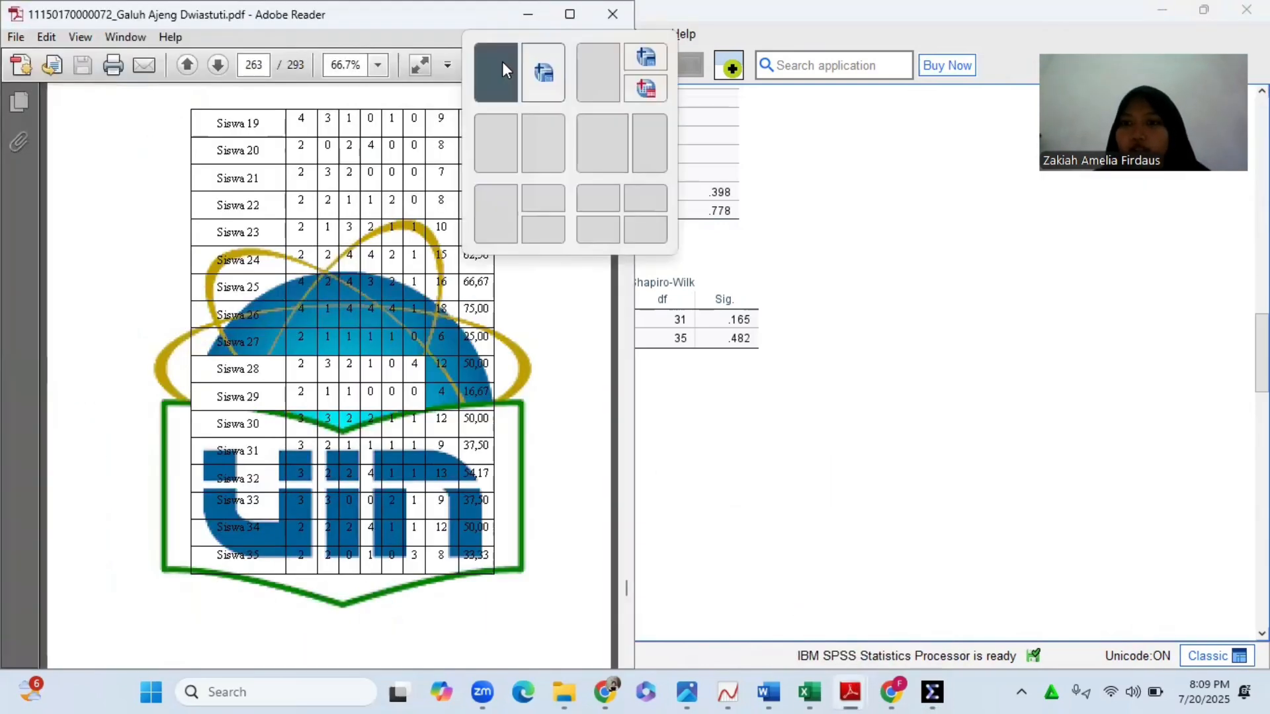
pyautogui.click(503, 70)
pyautogui.scroll(-10, 446, 428)
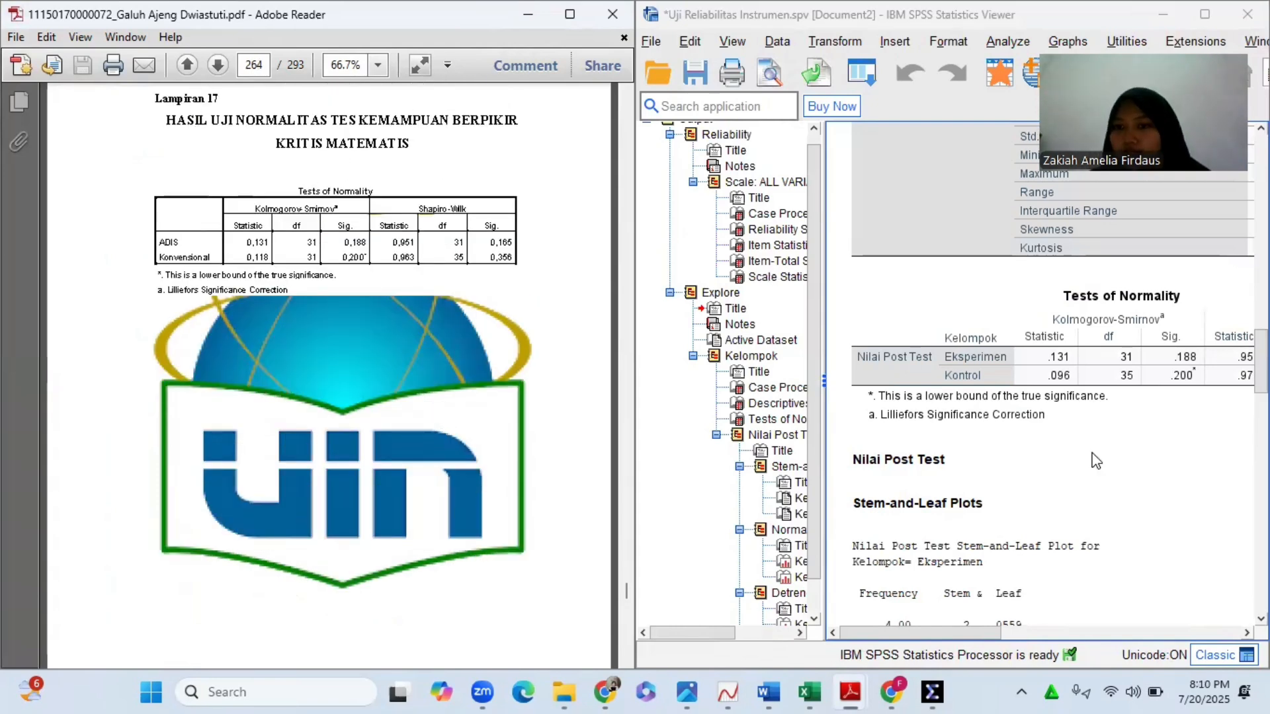
# - Widen the SPSS output area and compare its Kolmogorov-Smirnov and Shapiro-Wilk results with the thesis's Tests of Normality table
pyautogui.hscroll(3, 1094, 459)
pyautogui.moveTo(820, 324); pyautogui.dragTo(756, 322)
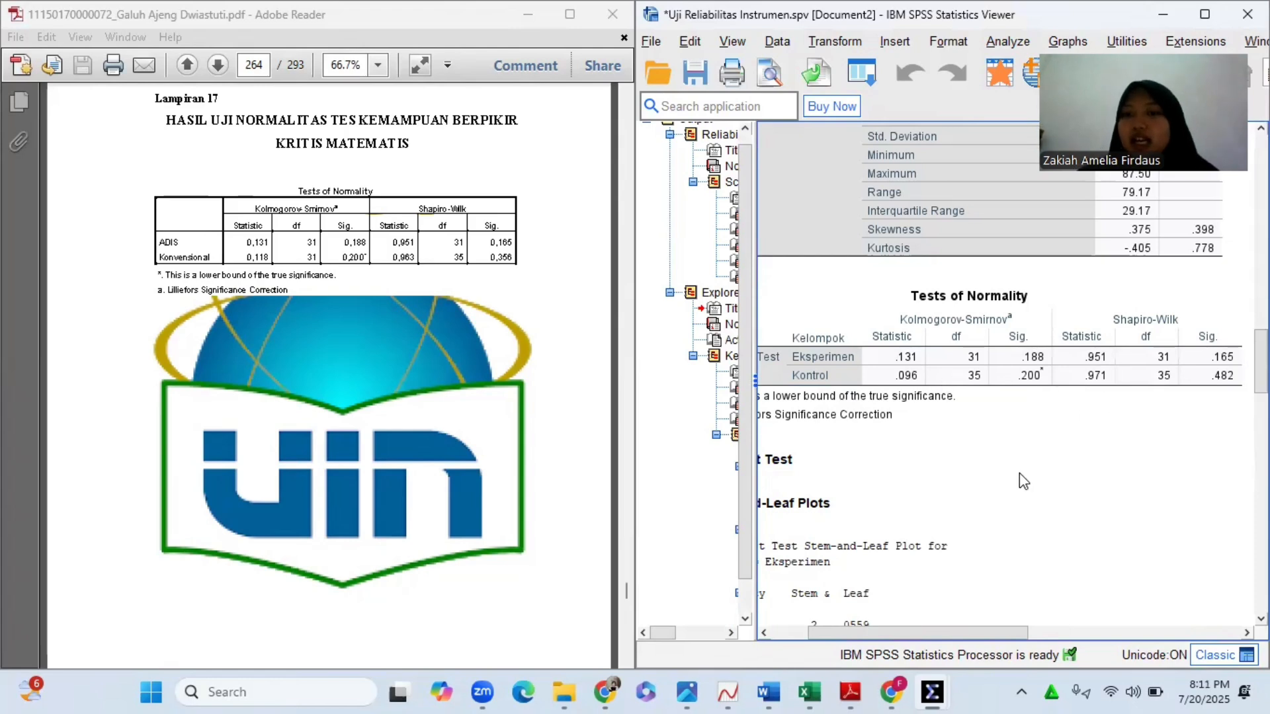
pyautogui.hscroll(3, 1019, 473)
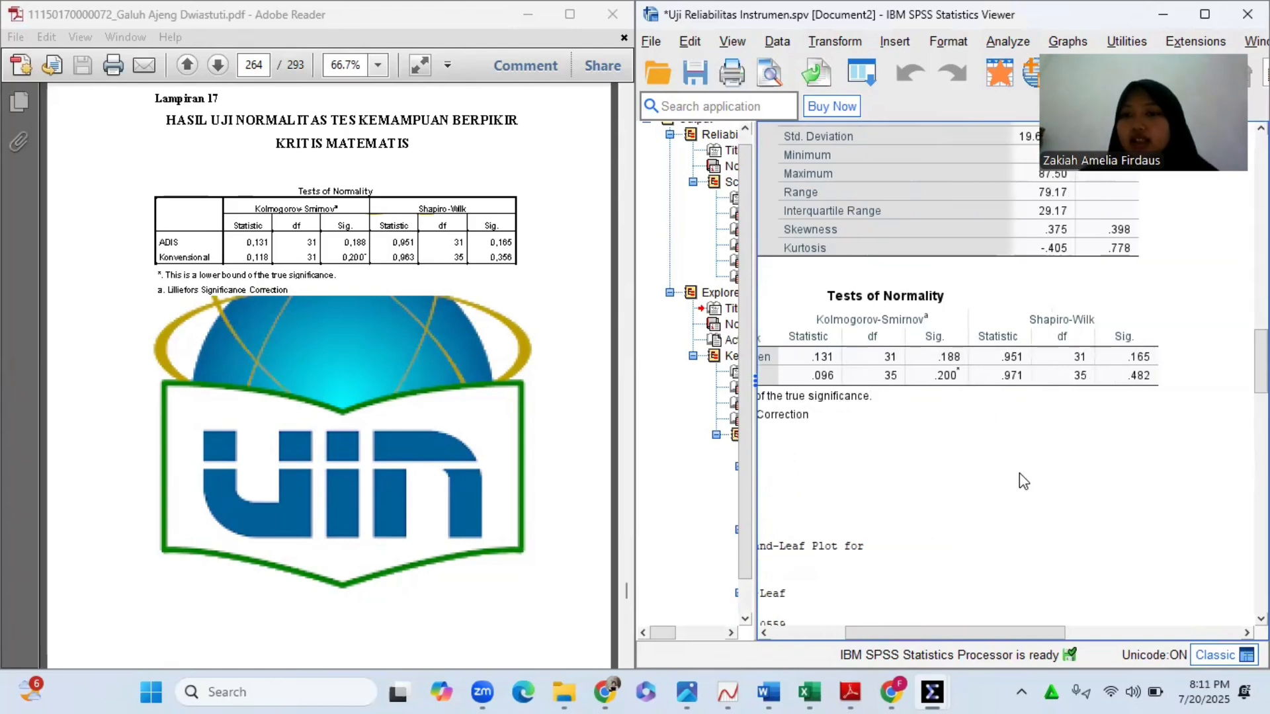
pyautogui.hscroll(-3, 1019, 474)
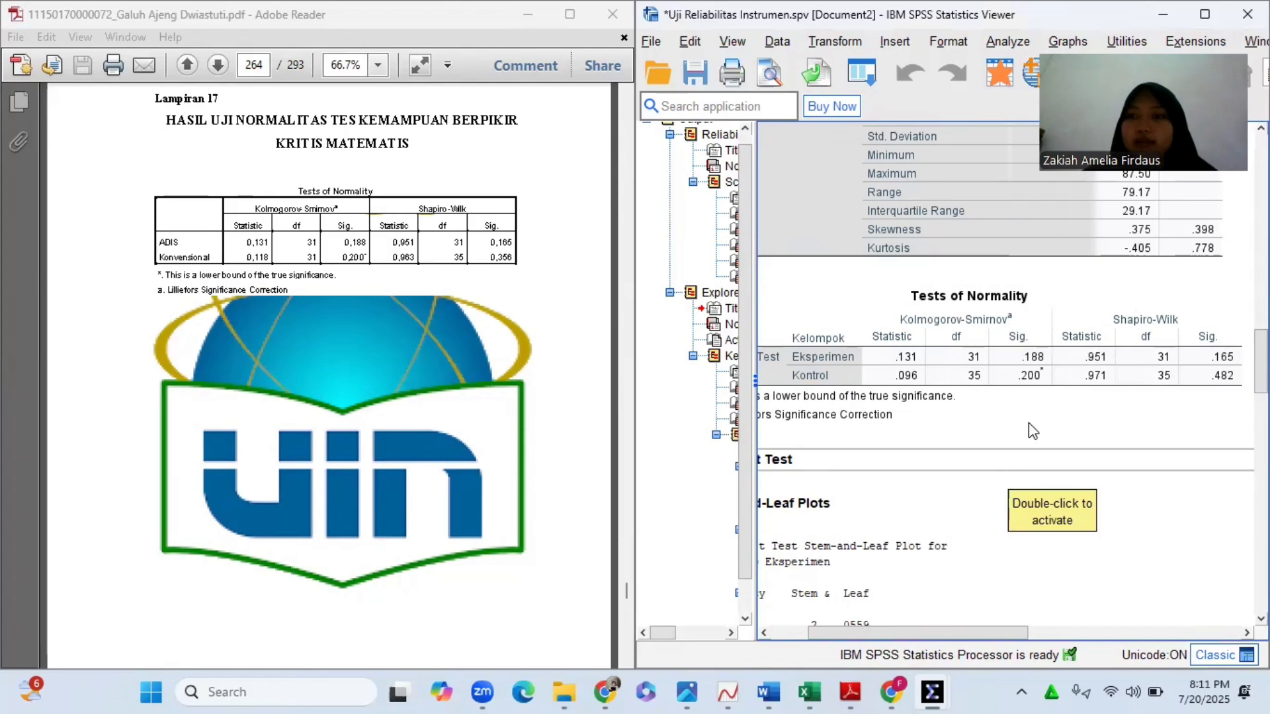
pyautogui.hscroll(3, 1038, 417)
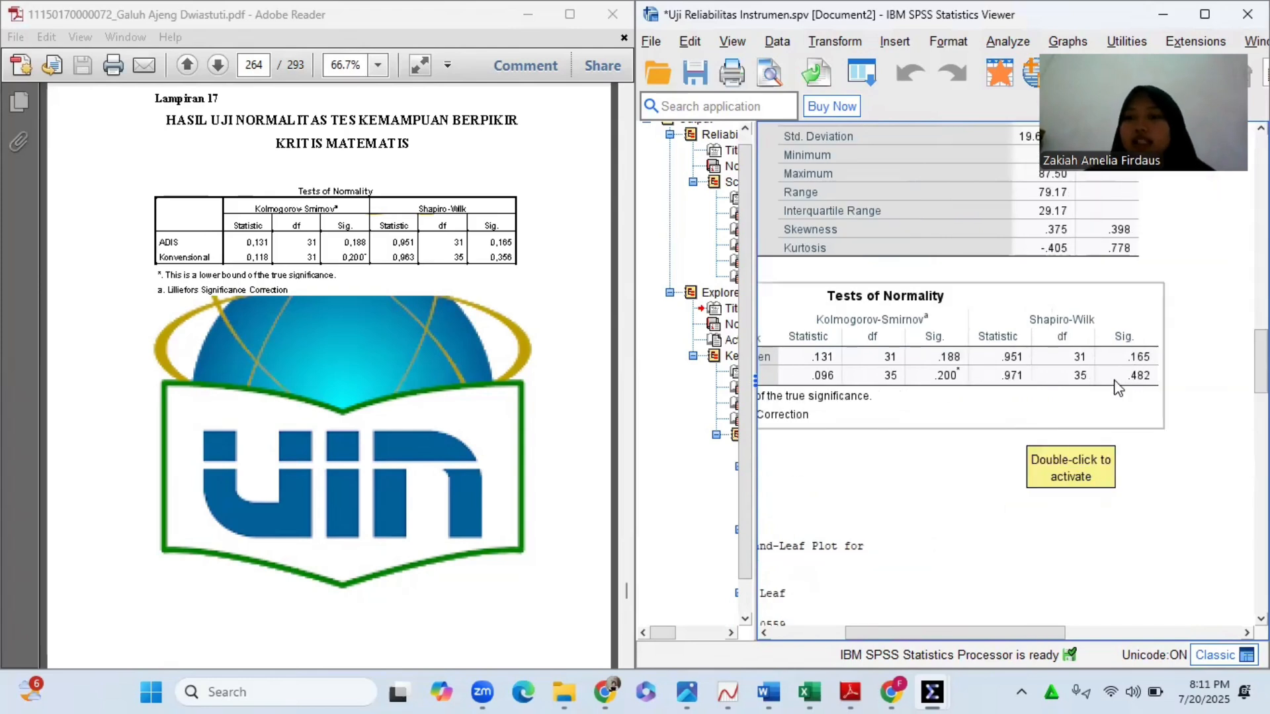
pyautogui.hscroll(-6, 1073, 426)
pyautogui.hscroll(3, 1073, 427)
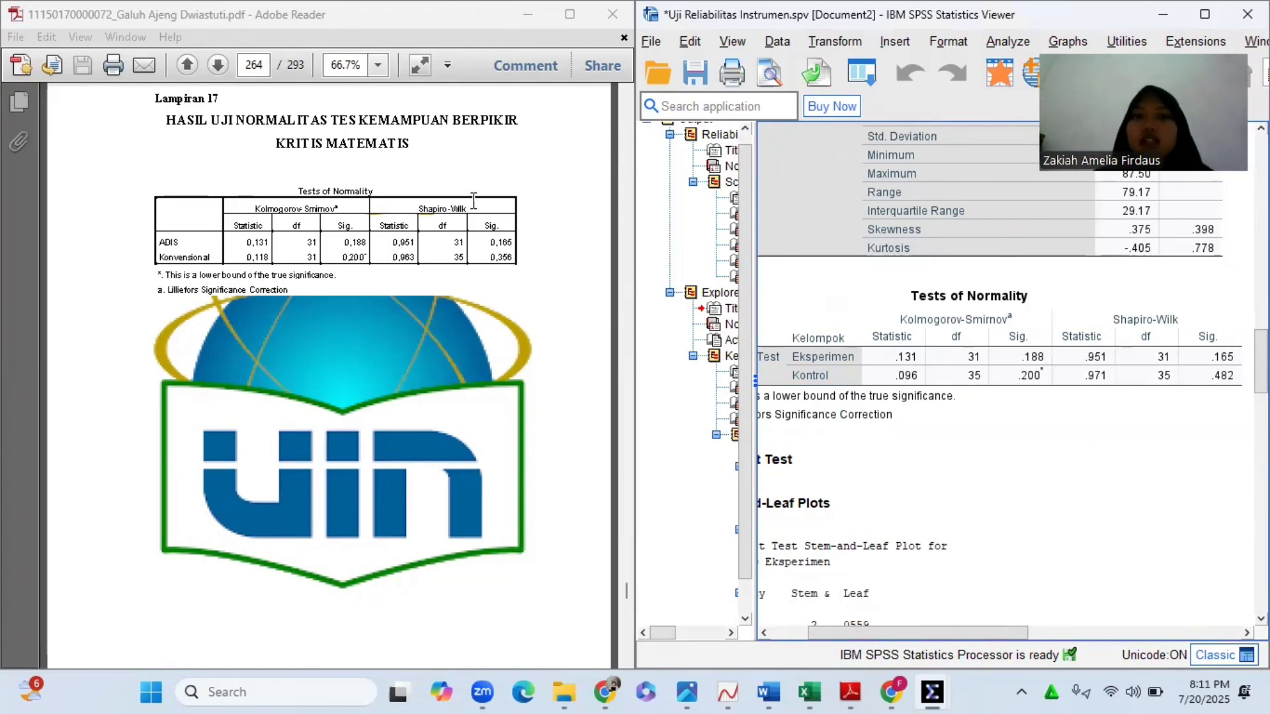
pyautogui.scroll(-1, 473, 200)
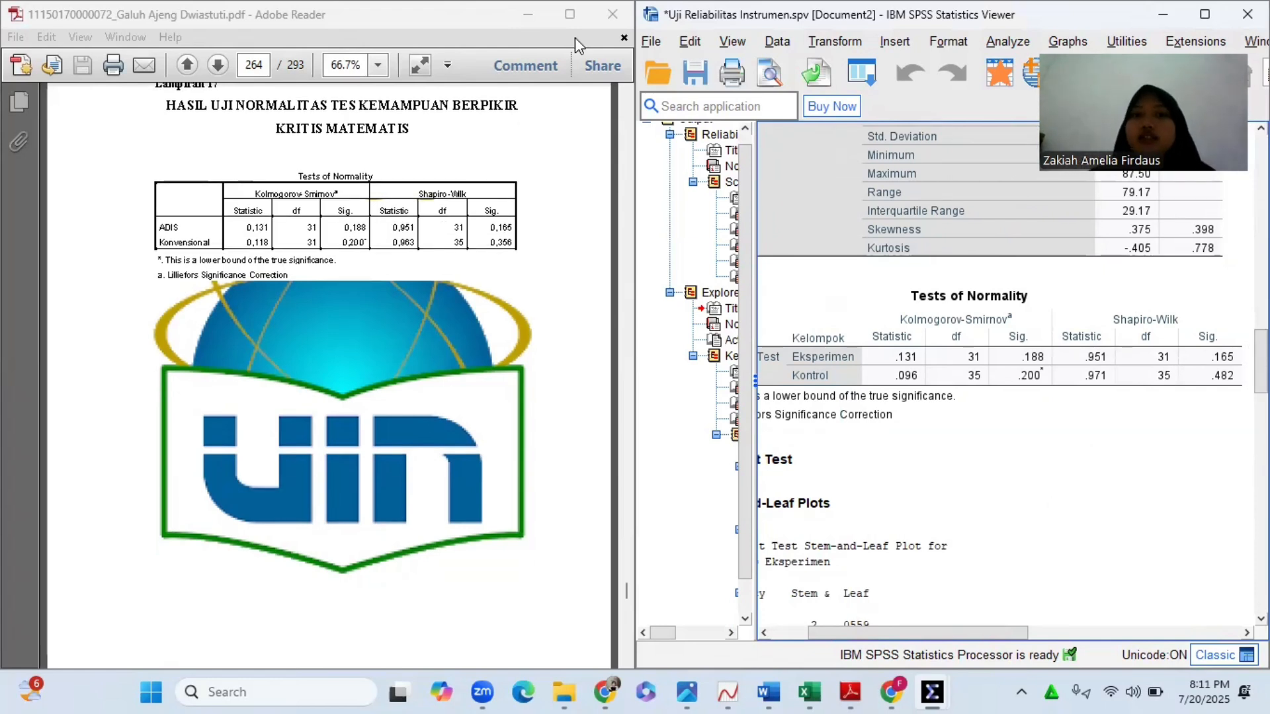
# - Save and close the Uji Reliabilitas Instrumen output with the Explore results, and return to the Untitled2 dataset
pyautogui.click(1200, 22)
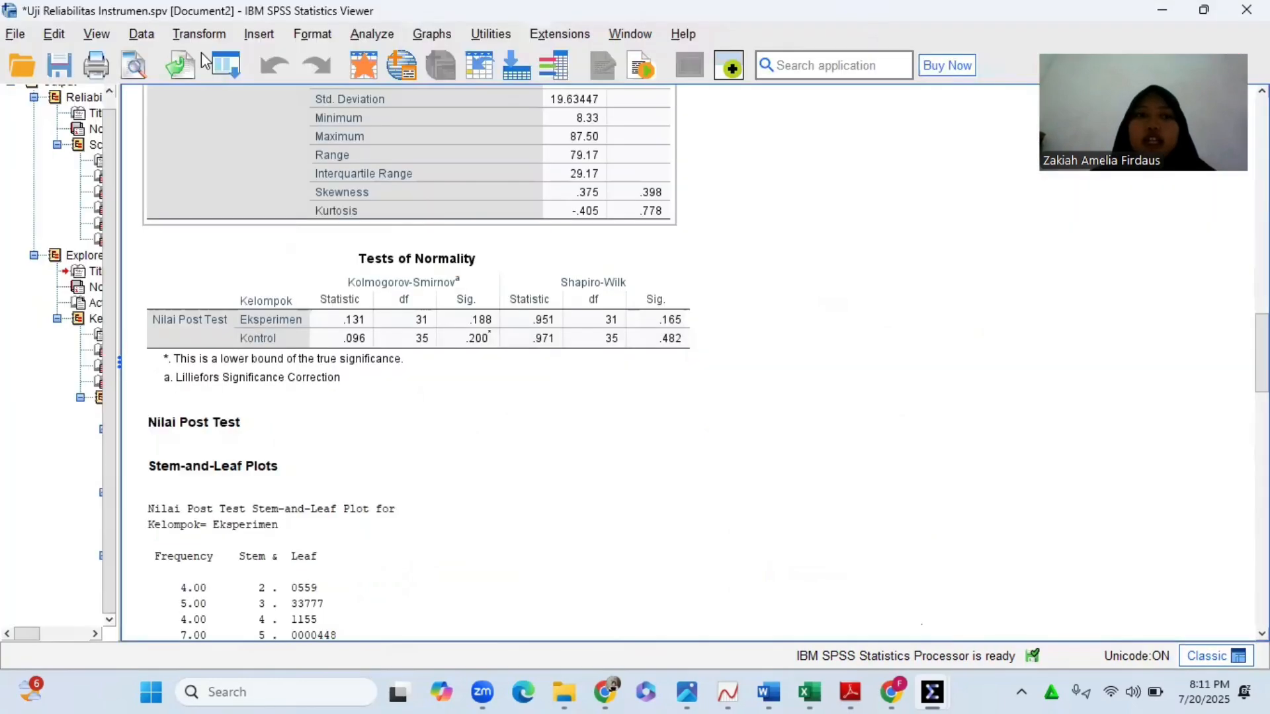
pyautogui.click(59, 66)
pyautogui.click(1246, 10)
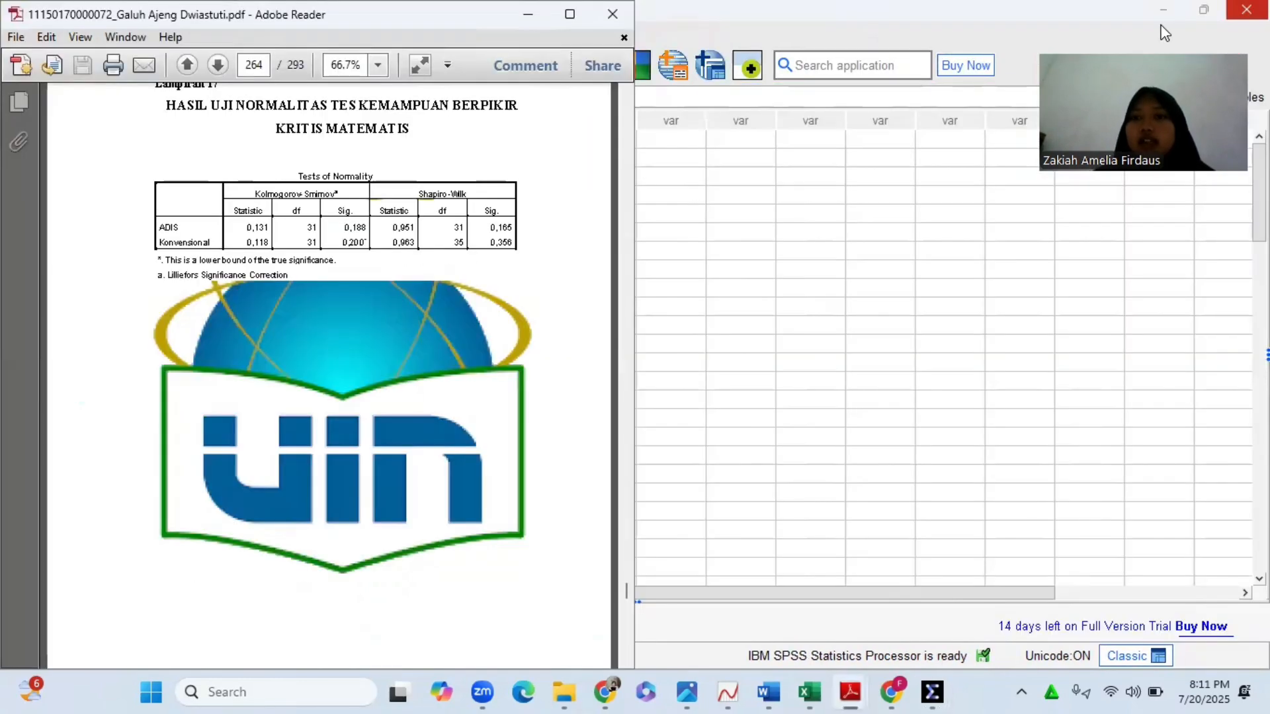
pyautogui.moveTo(922, 691)
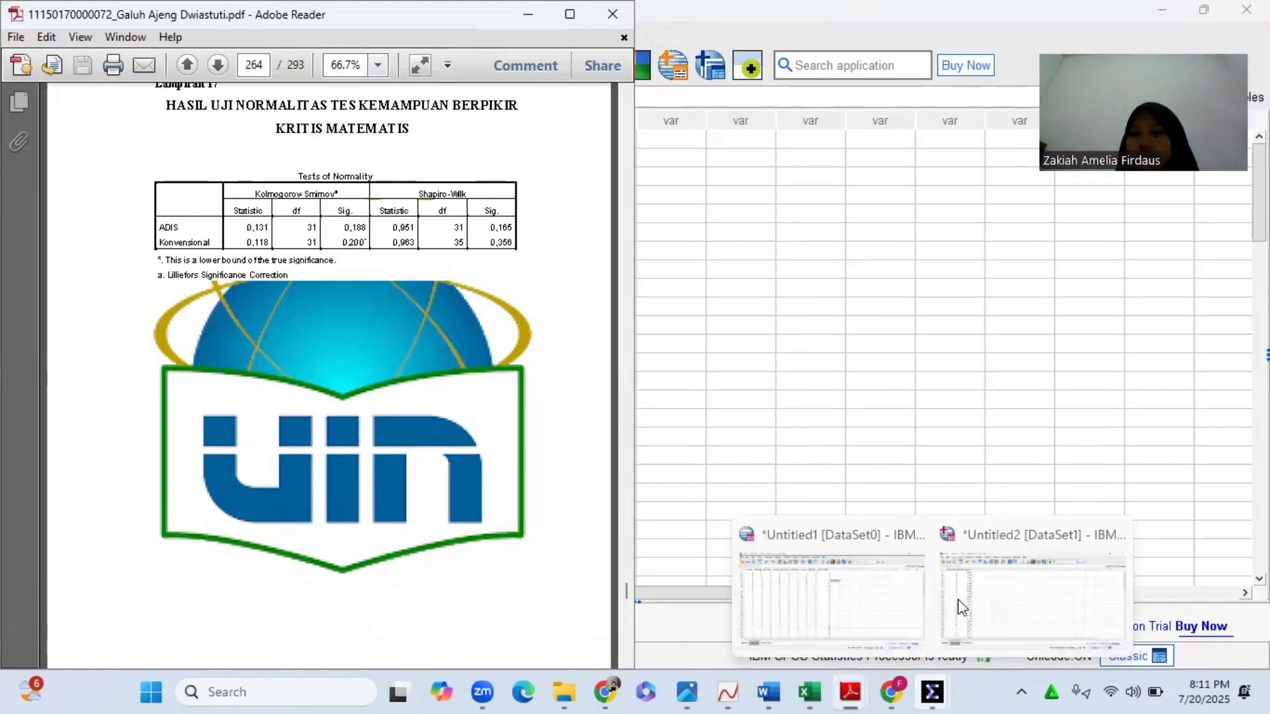
pyautogui.click(967, 608)
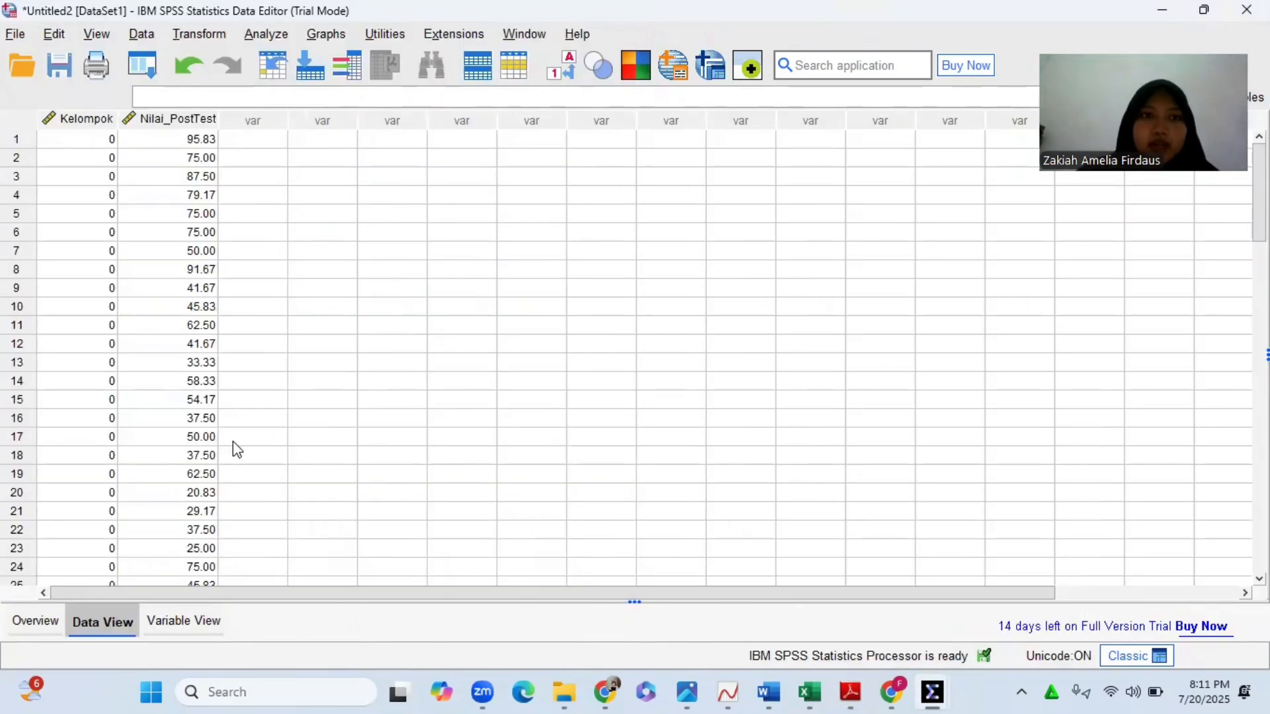
# - Set up an Independent-Samples T Test with Nilai Post Test as the test variable and Kelompok as the grouping variable
pyautogui.click(267, 36)
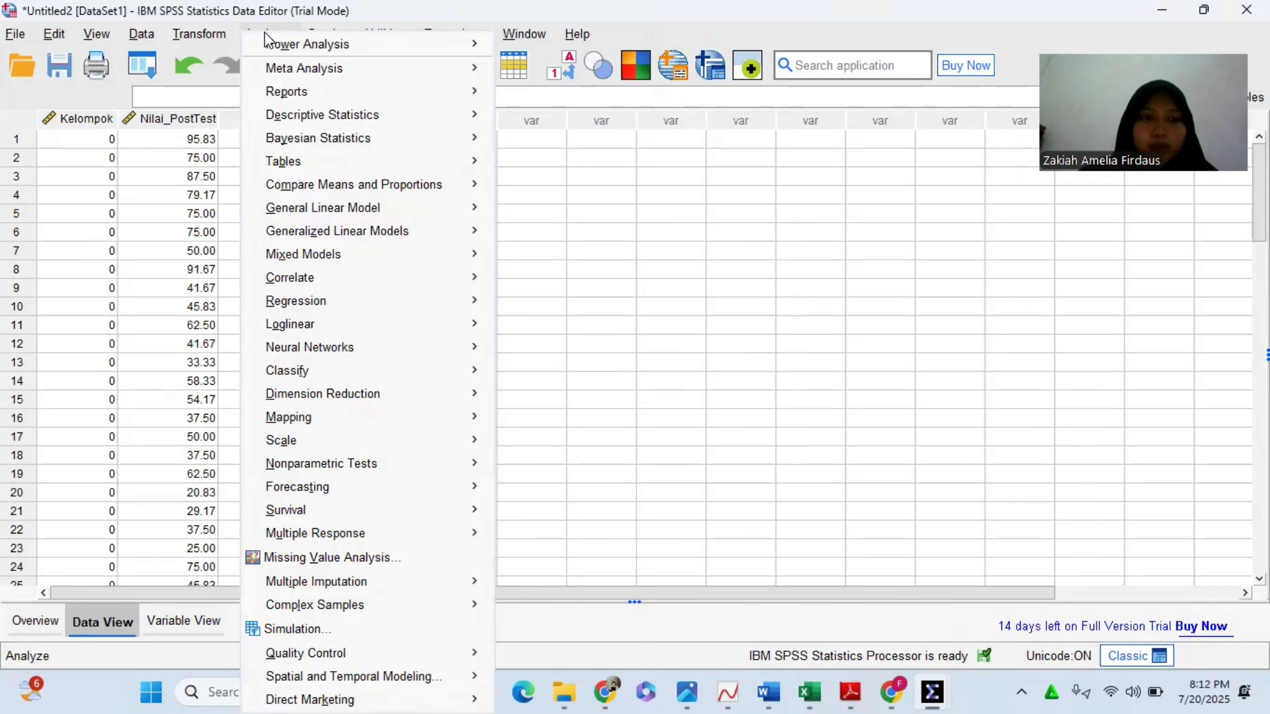
pyautogui.moveTo(347, 185)
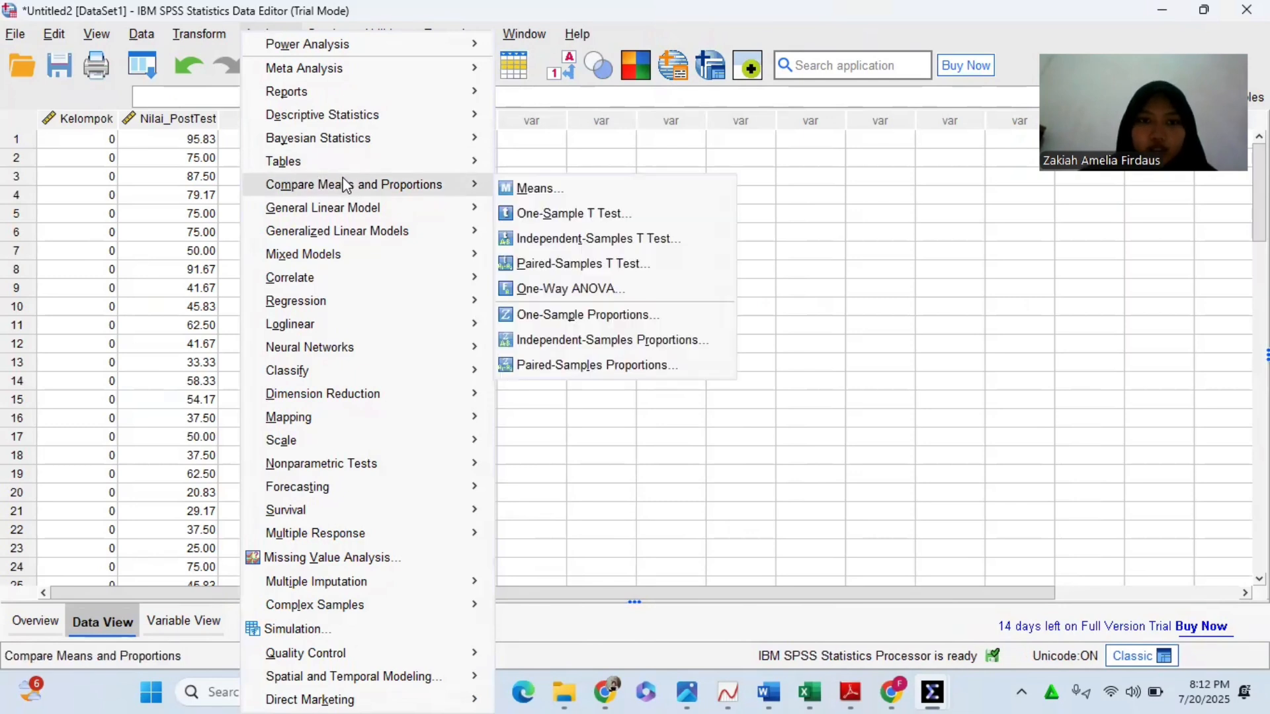
pyautogui.click(539, 237)
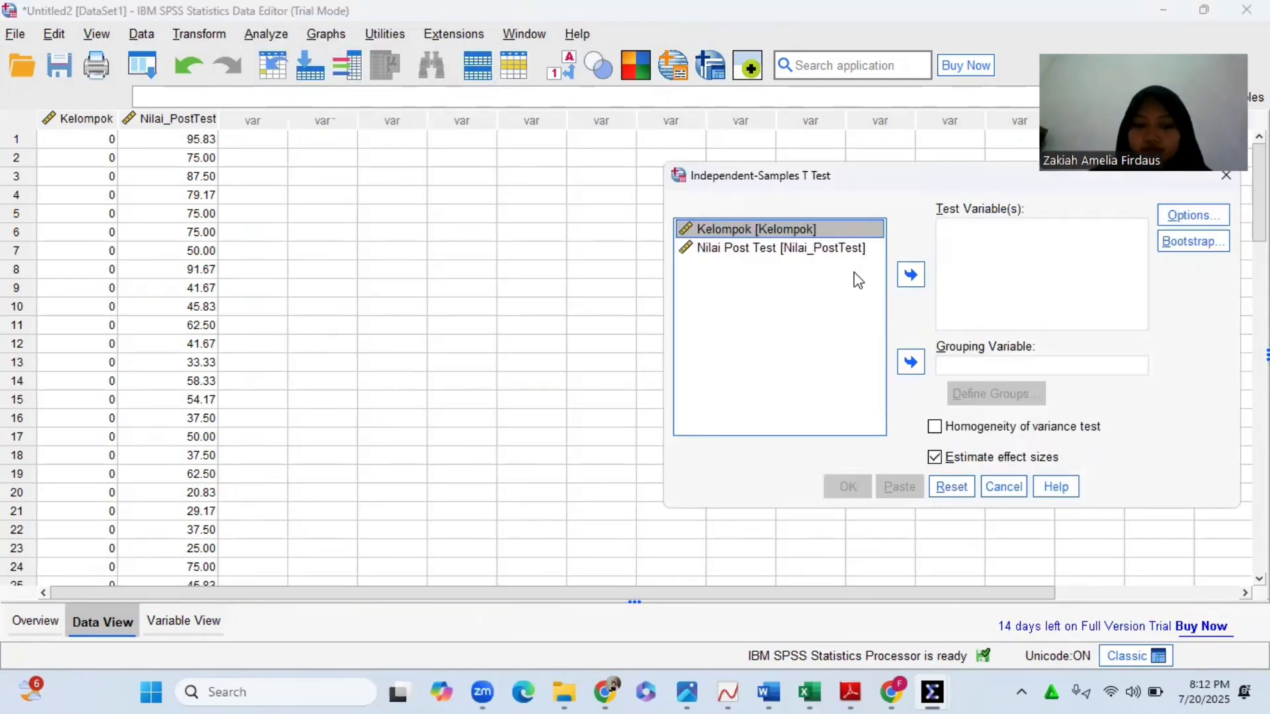
pyautogui.click(911, 362)
pyautogui.click(831, 230)
pyautogui.click(911, 274)
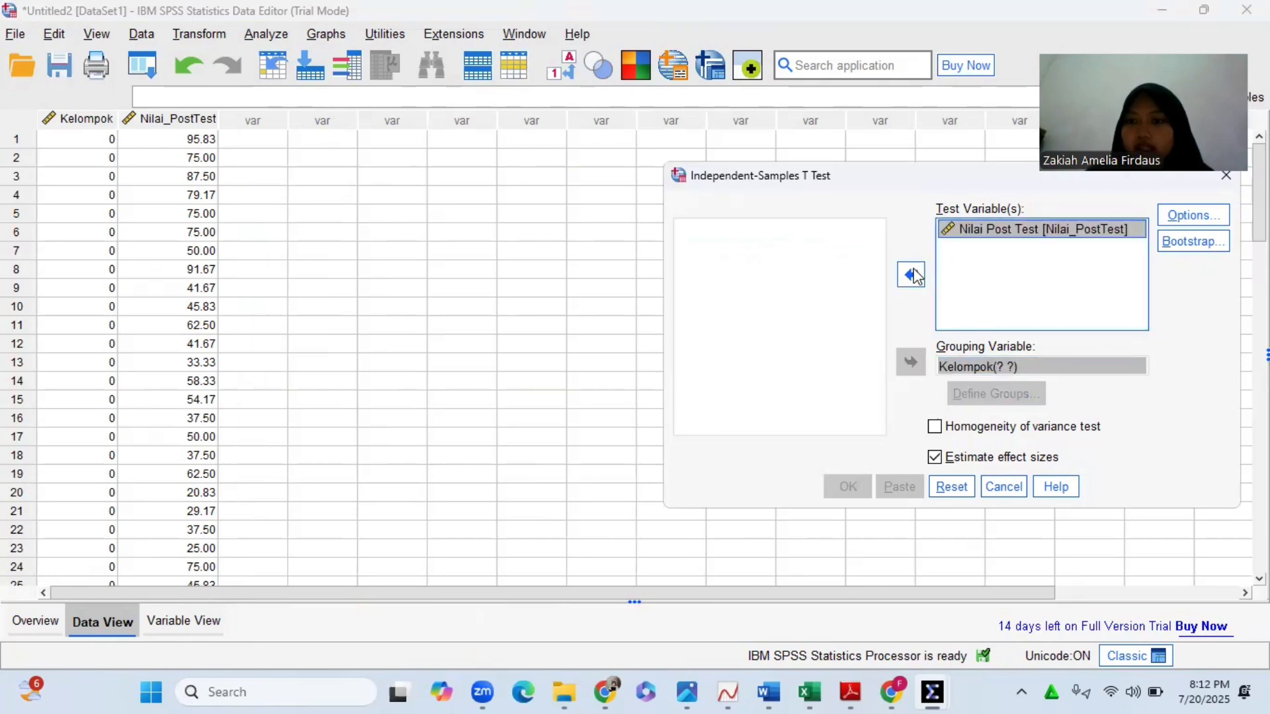
# - Define the Kelompok groups as 0 and 1 and run the t test with the homogeneity of variance test included
pyautogui.click(1006, 397)
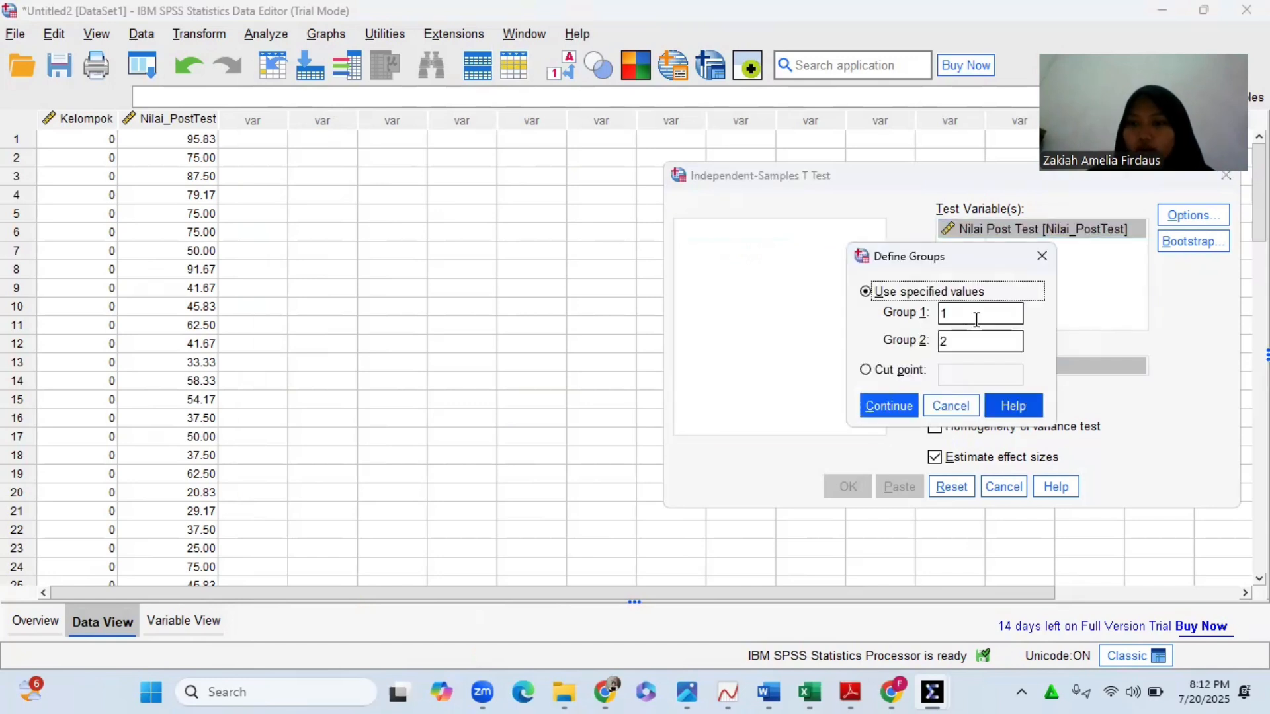
pyautogui.click(953, 313)
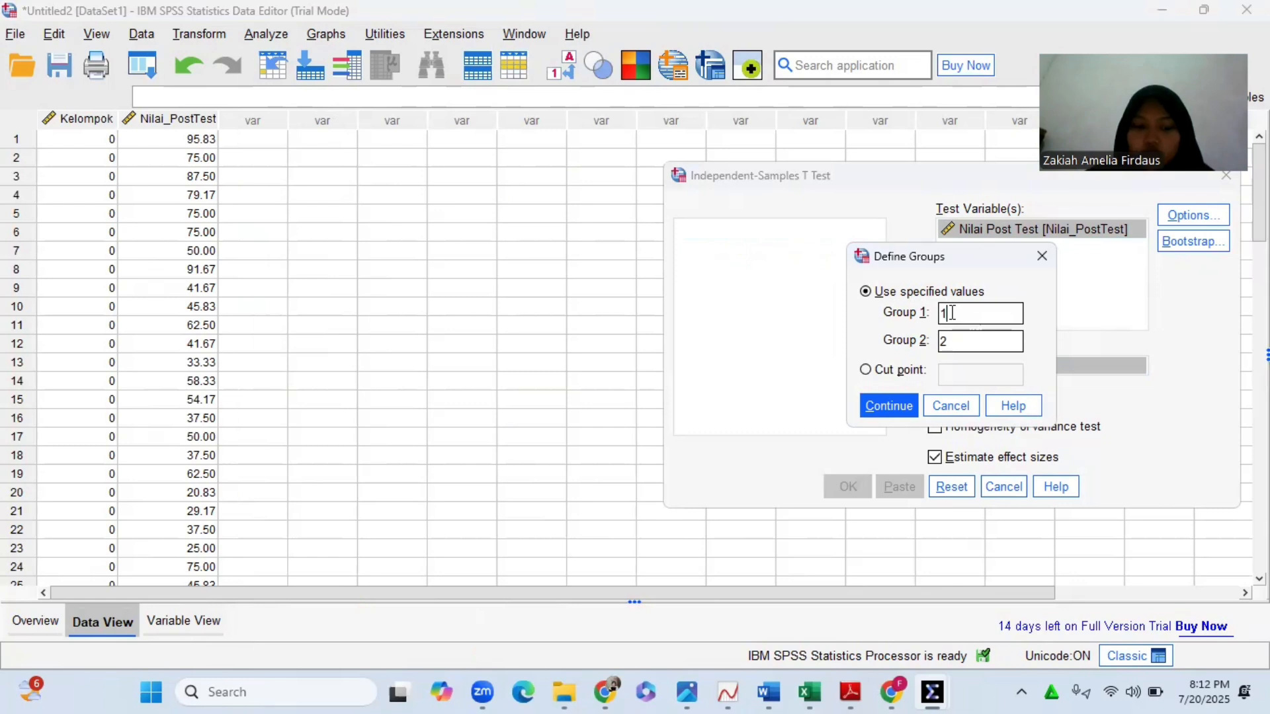
pyautogui.doubleClick(950, 313)
pyautogui.write('0')
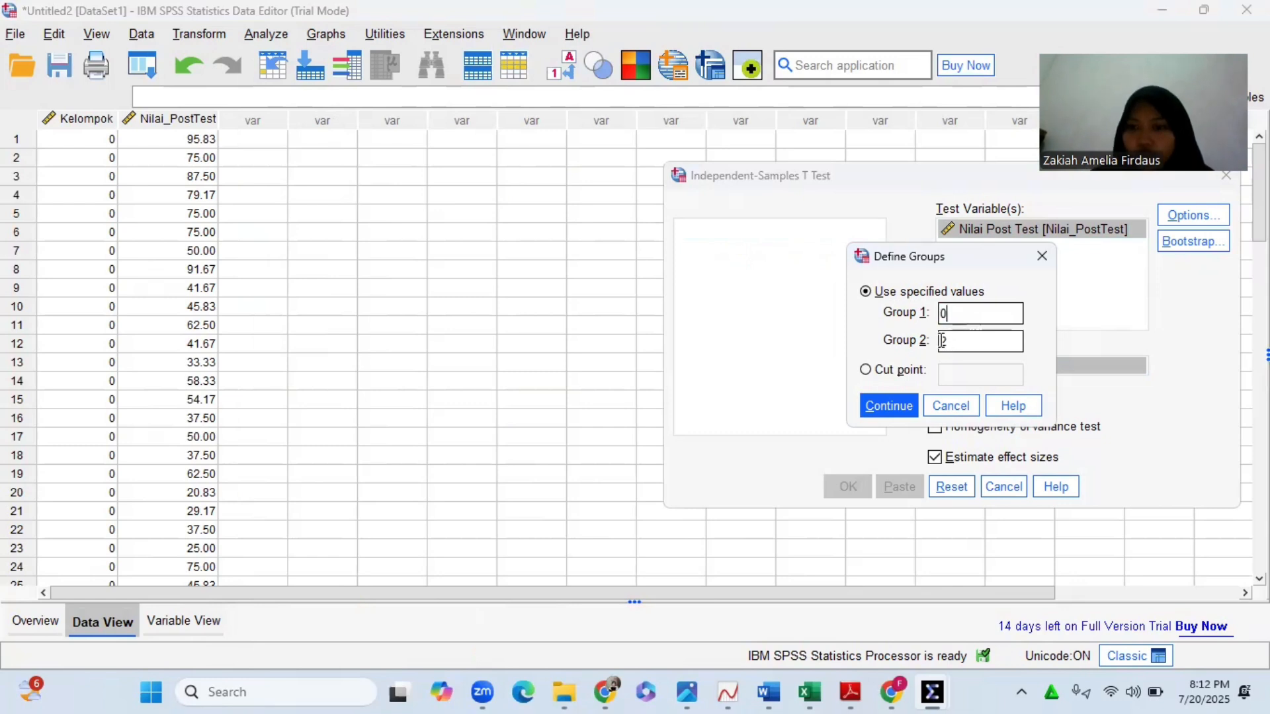
pyautogui.doubleClick(944, 340)
pyautogui.write('1')
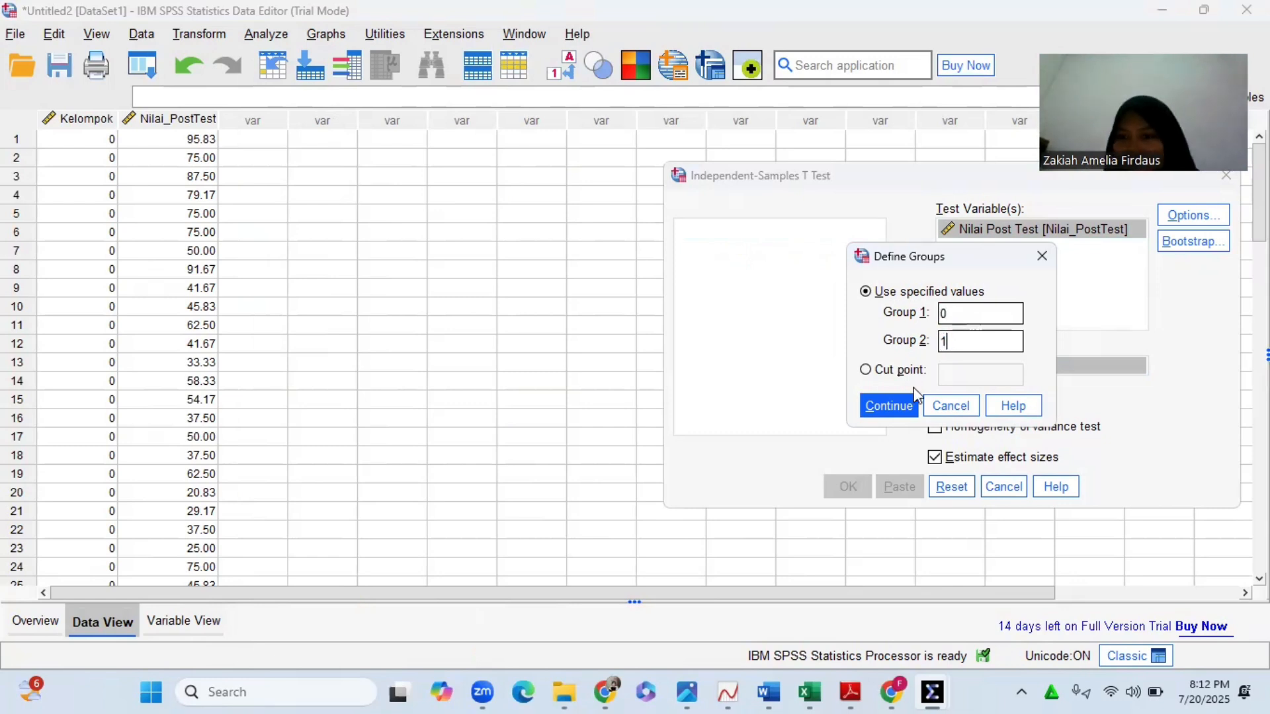
pyautogui.click(889, 406)
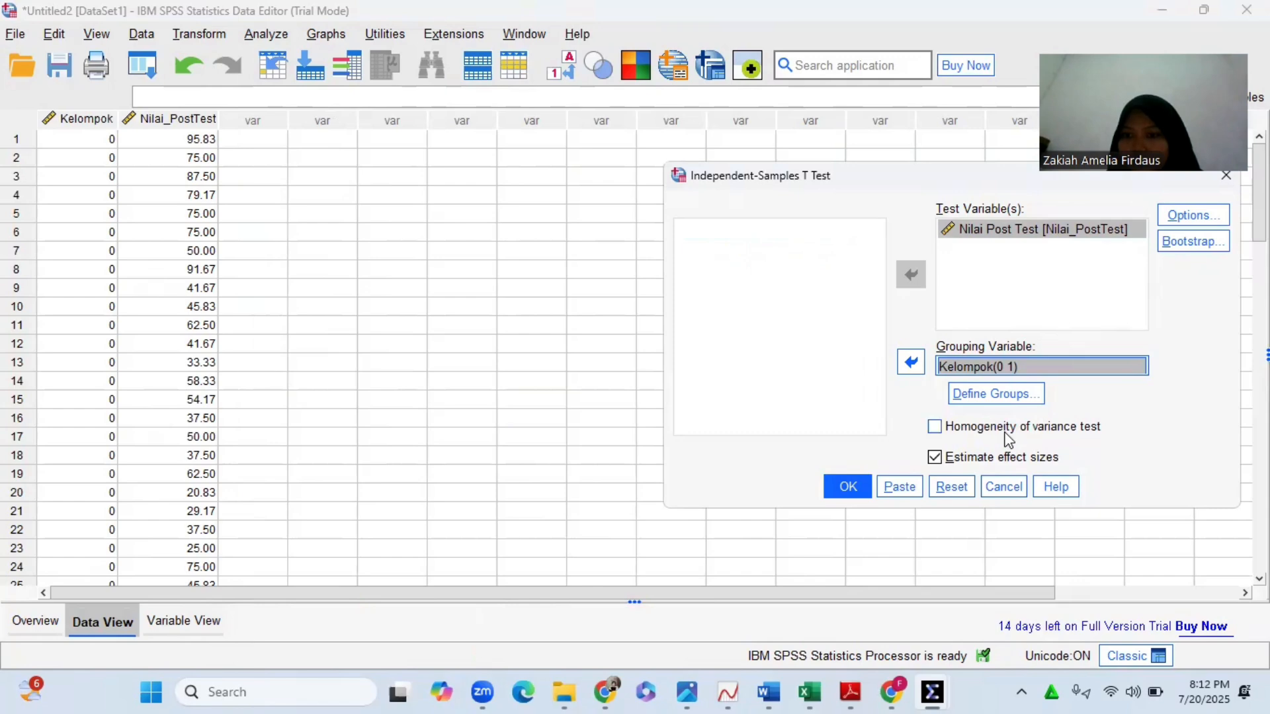
pyautogui.click(935, 429)
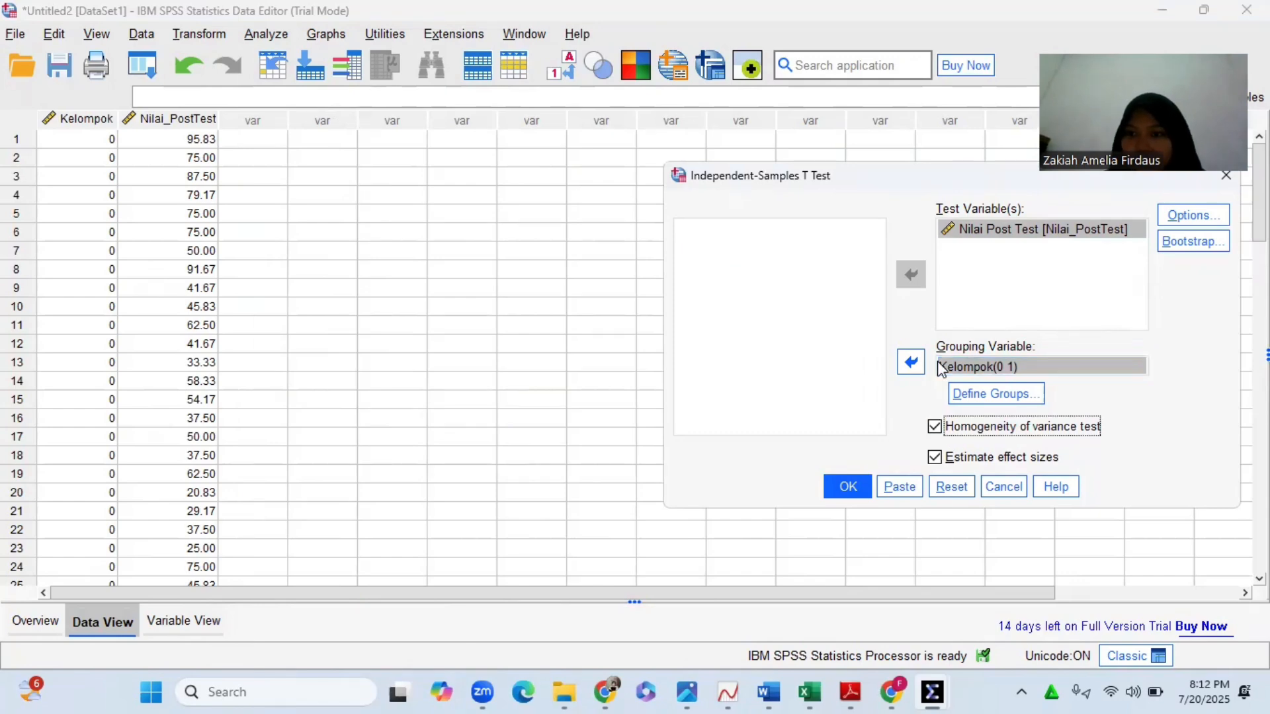
pyautogui.click(850, 488)
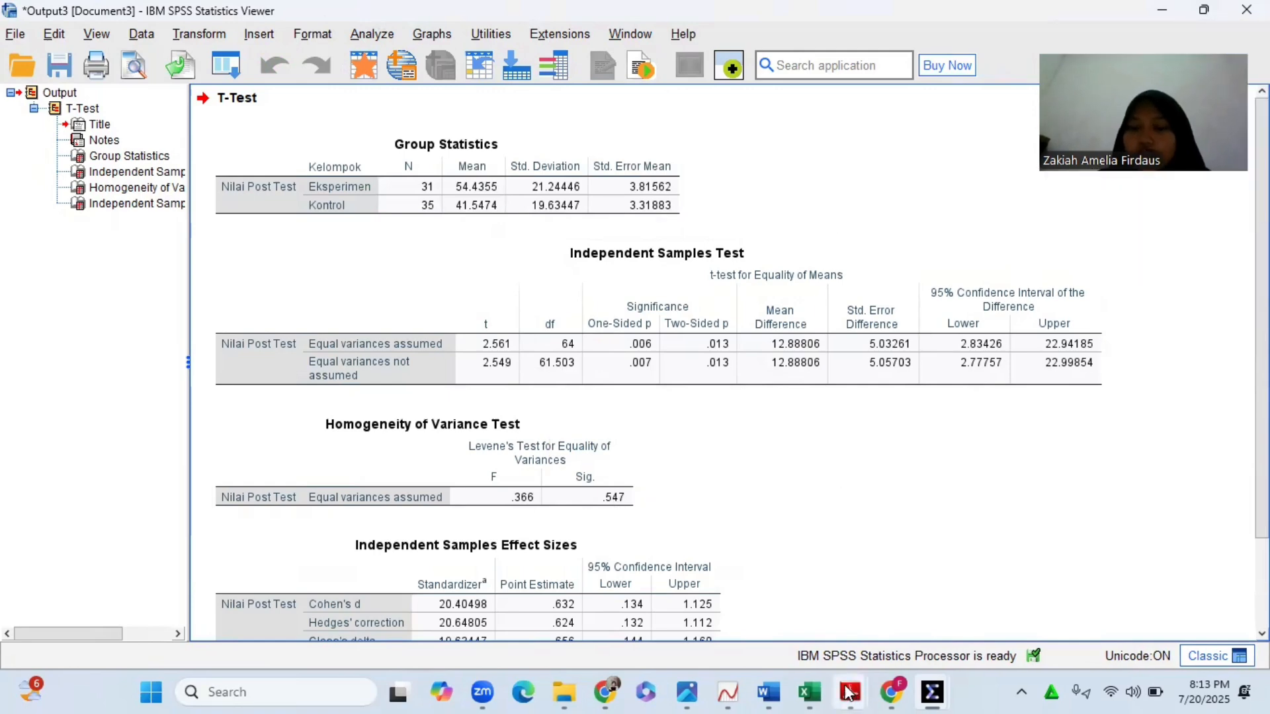
# - Switch to the thesis PDF in Adobe Reader beside the SPSS output and compare its Lampiran 18 Levene results with the Homogeneity of Variance Test table
pyautogui.moveTo(850, 692)
pyautogui.click(827, 626)
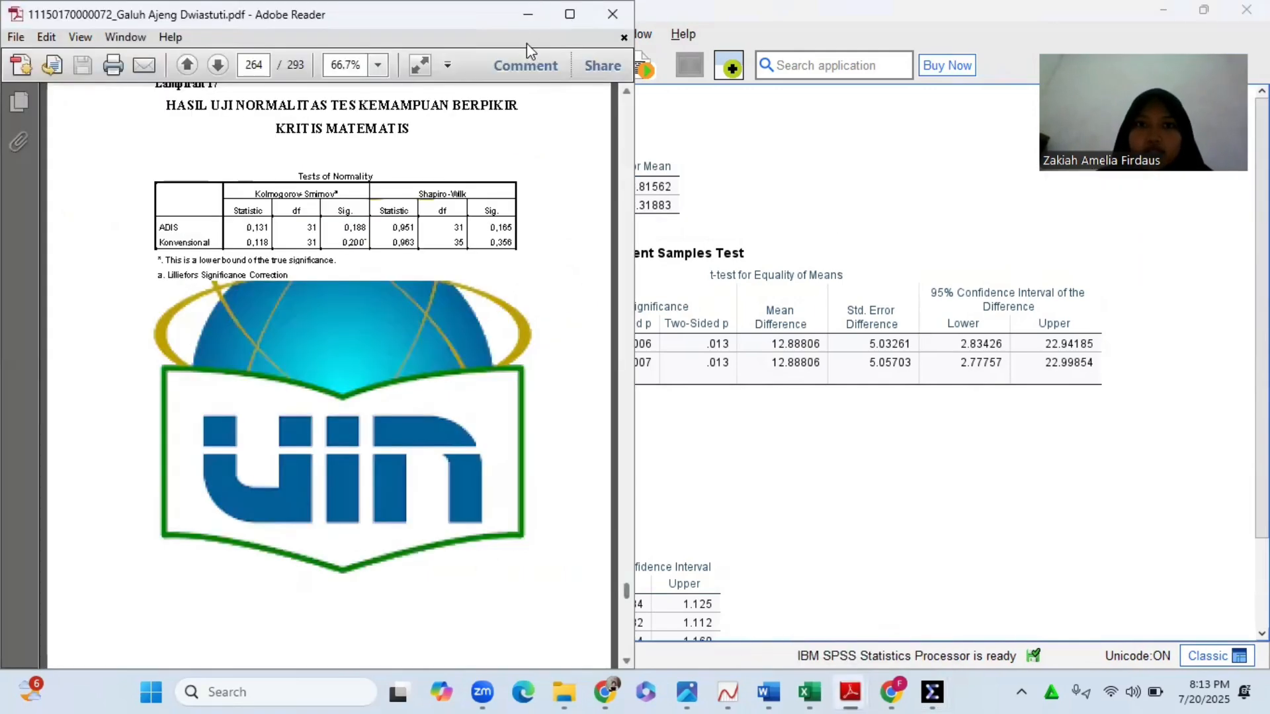
pyautogui.moveTo(570, 13)
pyautogui.click(506, 67)
pyautogui.scroll(-3, 454, 311)
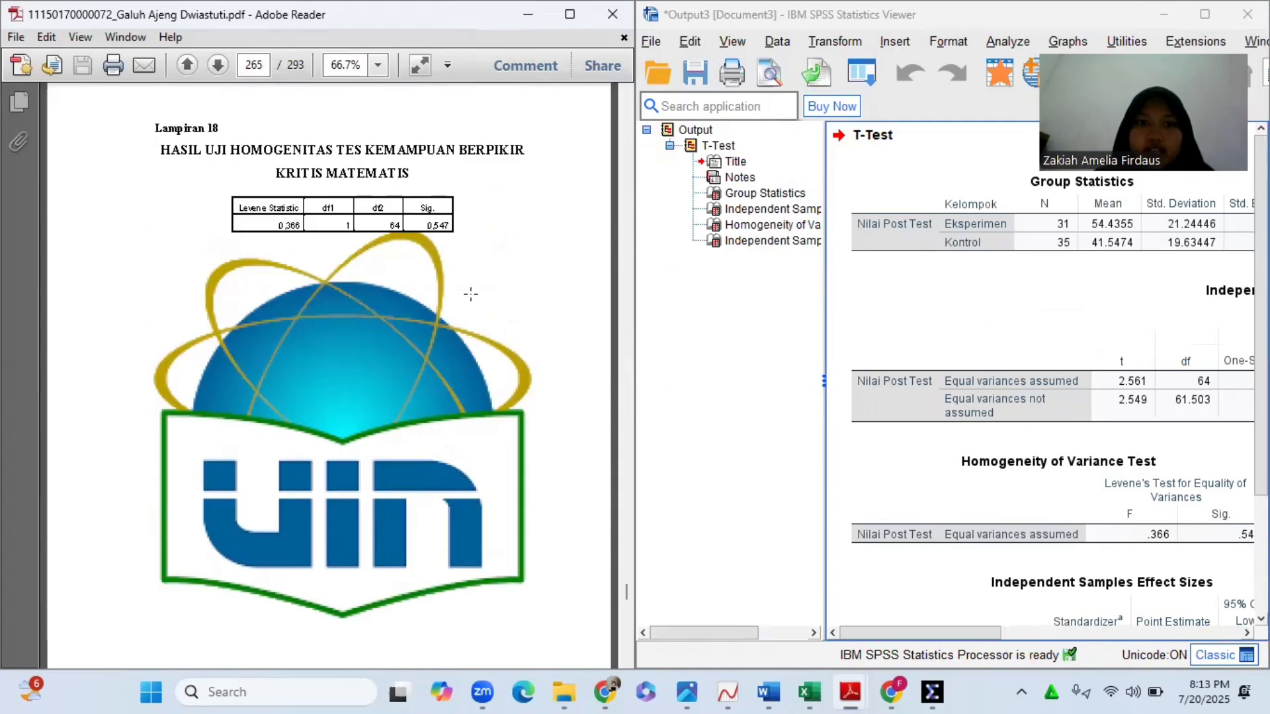
pyautogui.hscroll(5, 970, 303)
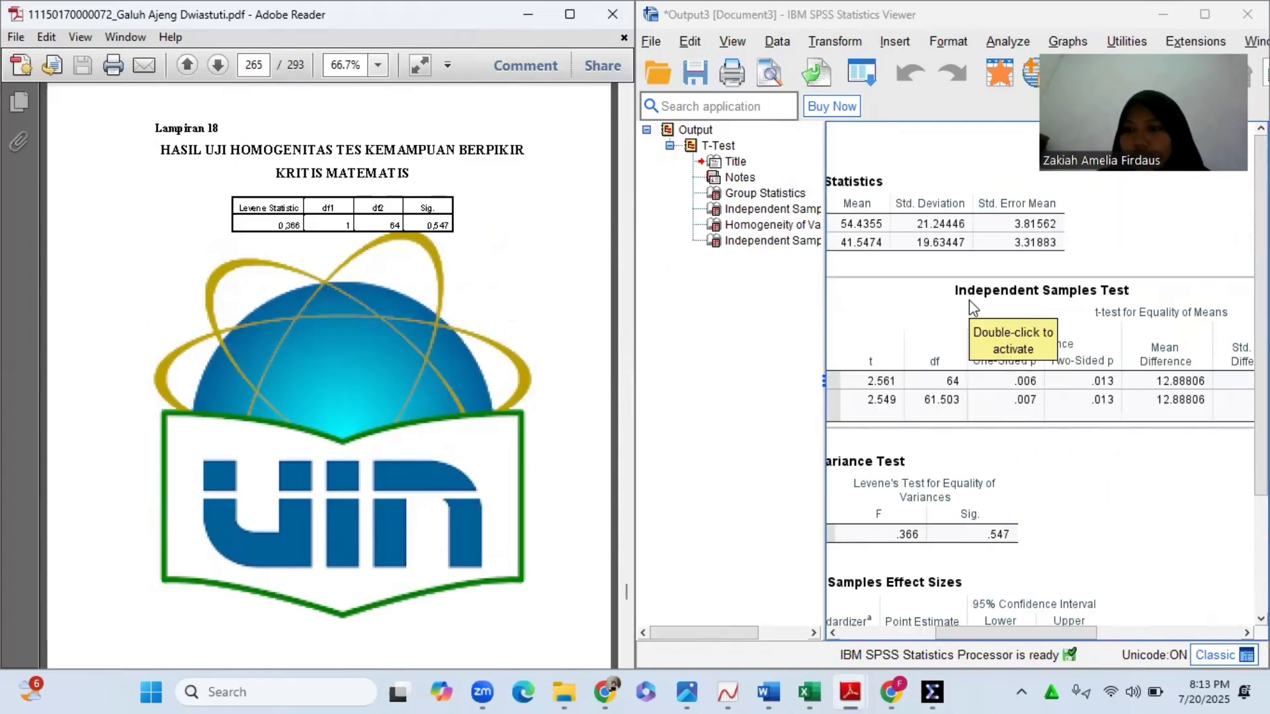
pyautogui.hscroll(2, 1046, 447)
pyautogui.hscroll(-5, 1048, 450)
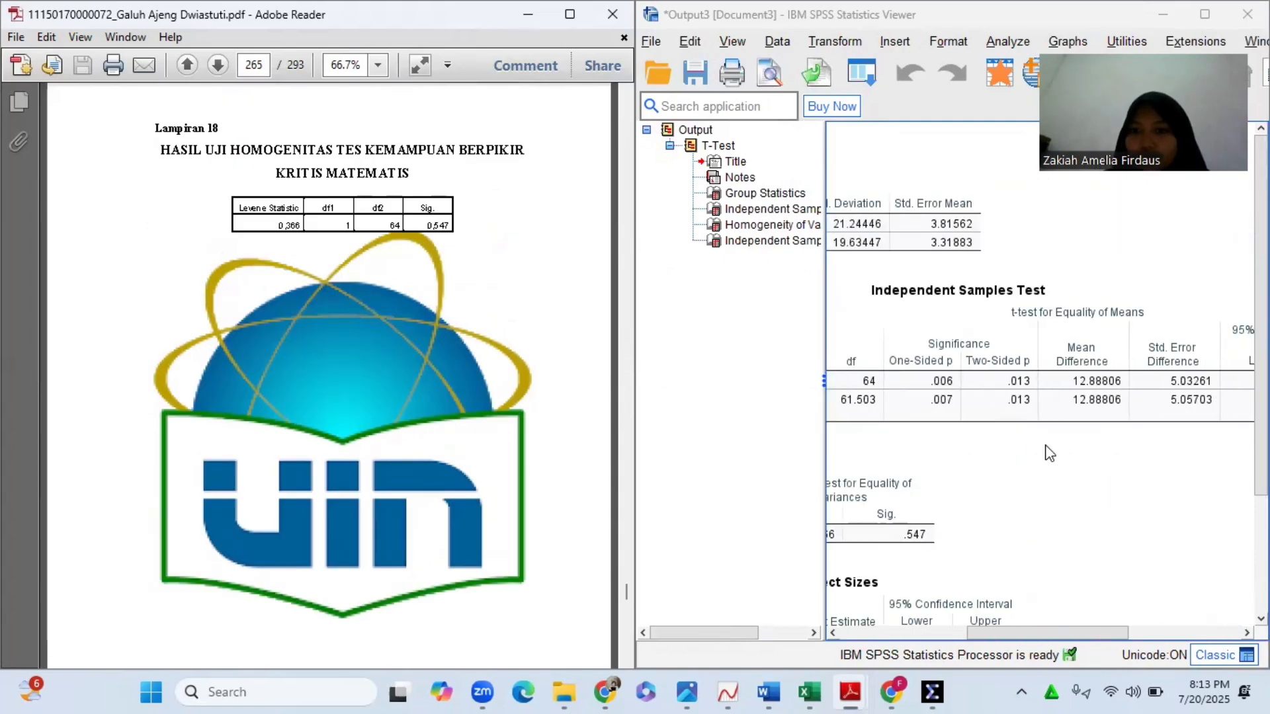
pyautogui.hscroll(-2, 1048, 454)
pyautogui.scroll(-2, 1048, 453)
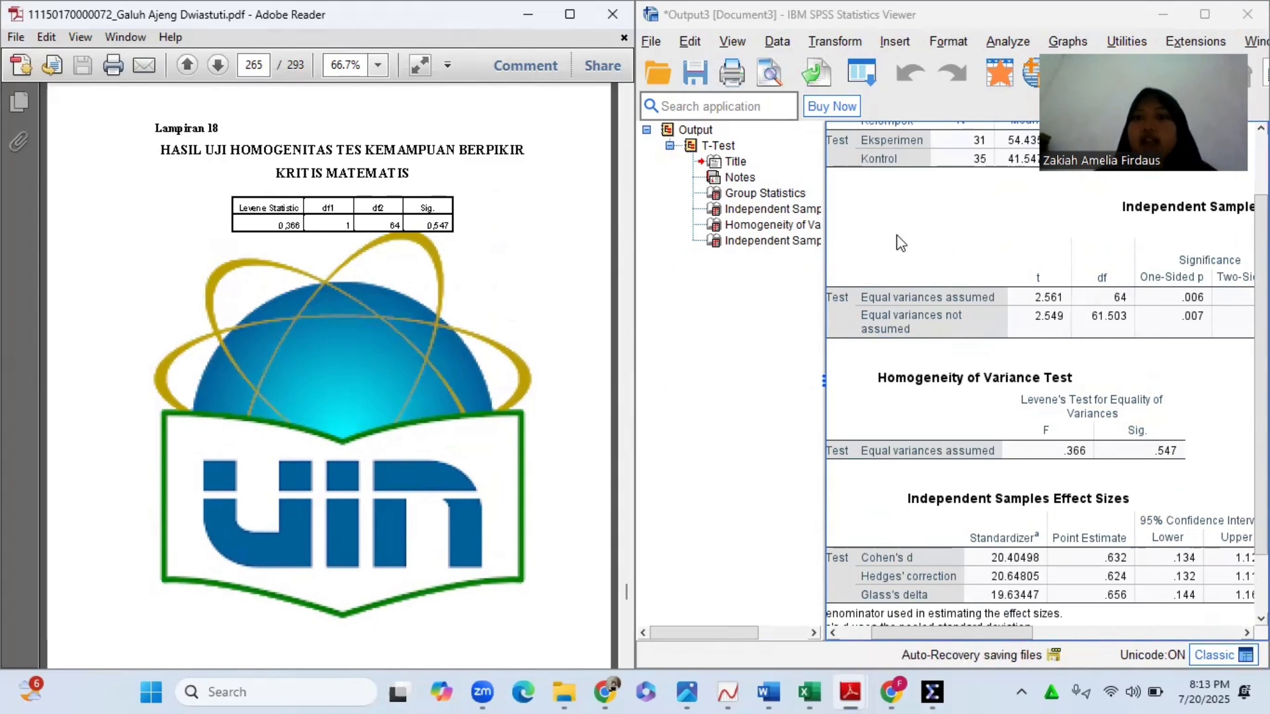
# - Save the T-Test output in Documents as "uji homogenitas" and close its viewer
pyautogui.click(696, 76)
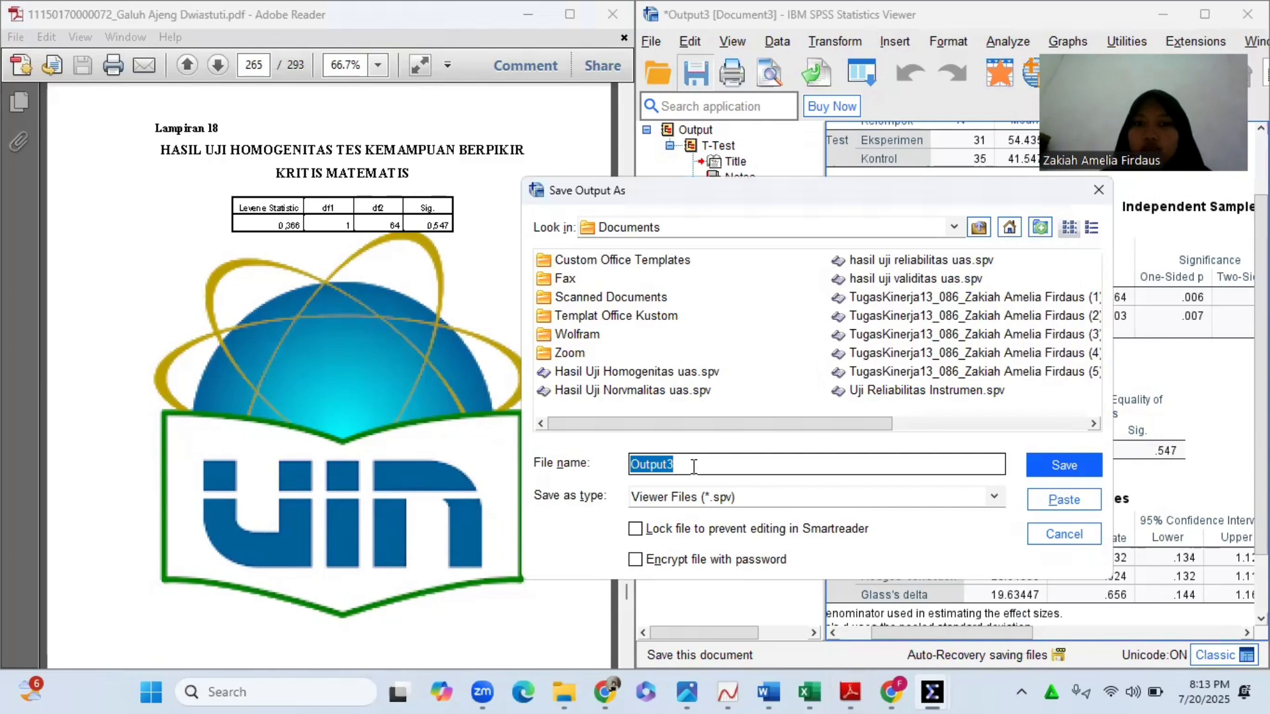
pyautogui.press('BackSpace')
pyautogui.write('uji h')
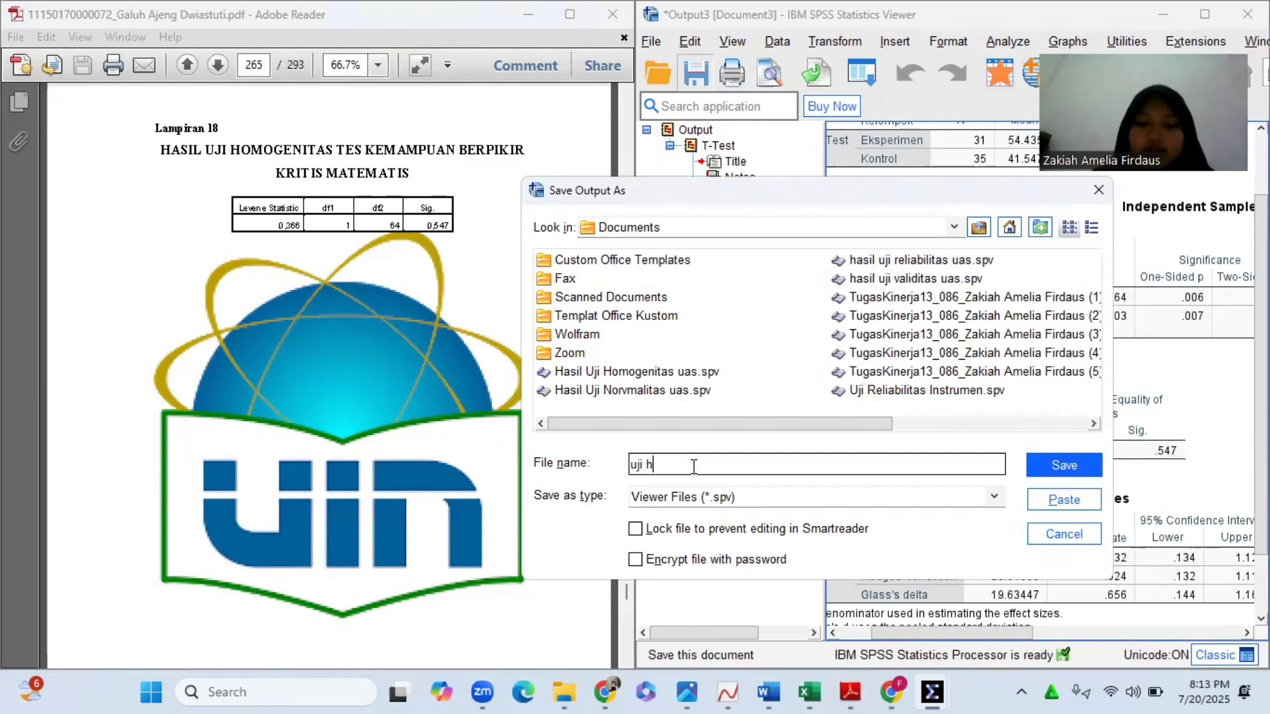
pyautogui.write('omogenitas')
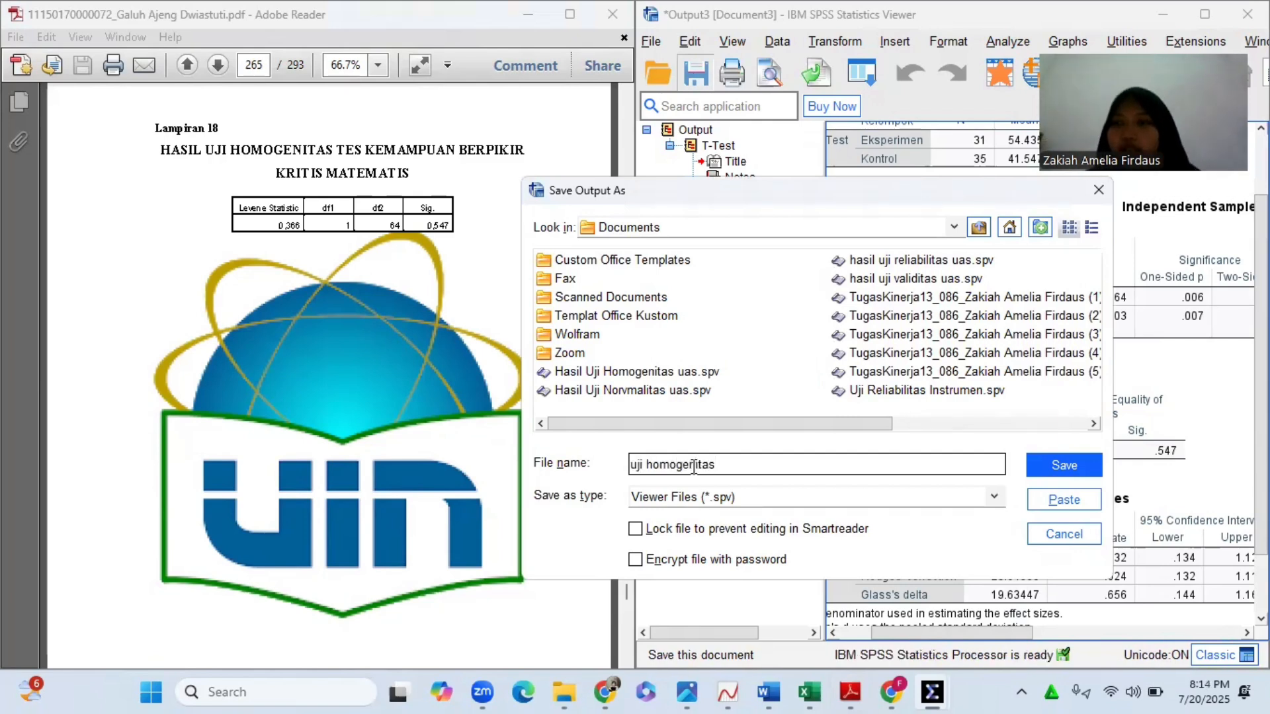
pyautogui.click(1090, 471)
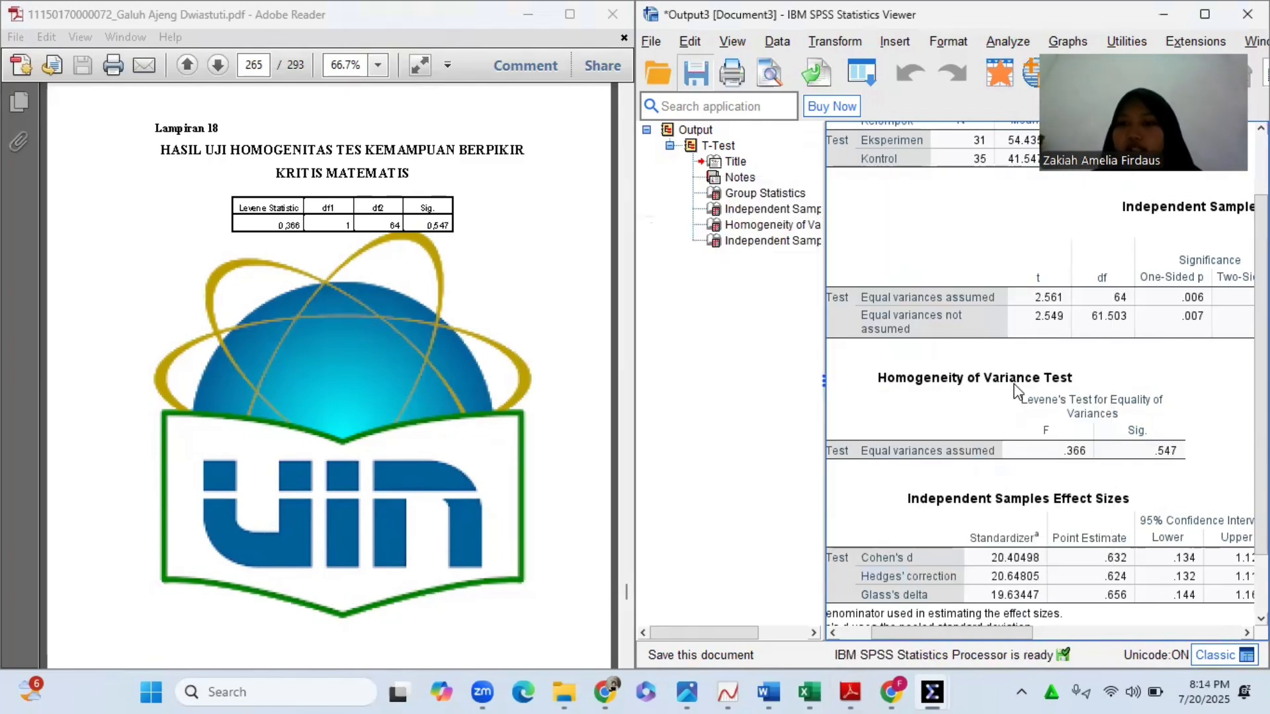
pyautogui.click(1246, 13)
# - Return to the Untitled2 dataset and rerun the Independent-Samples T Test of Nilai Post Test grouped by Kelompok(0 1)
pyautogui.moveTo(1204, 11)
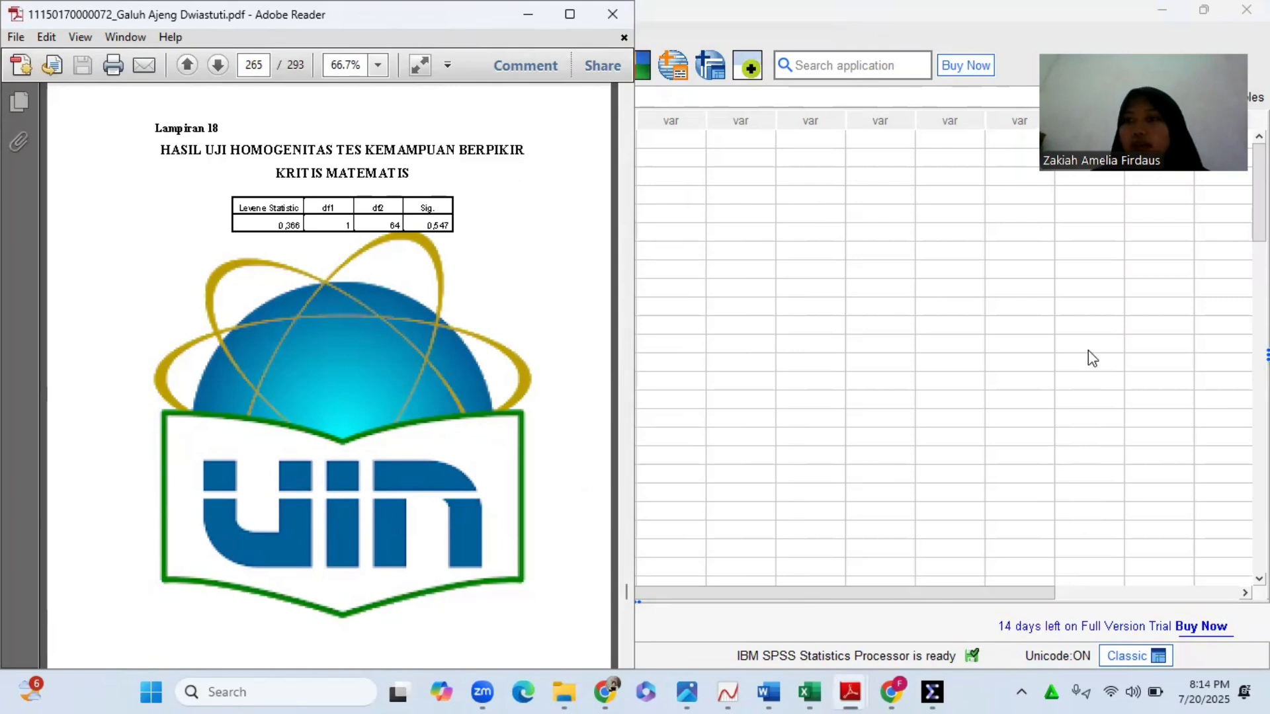
pyautogui.click(527, 18)
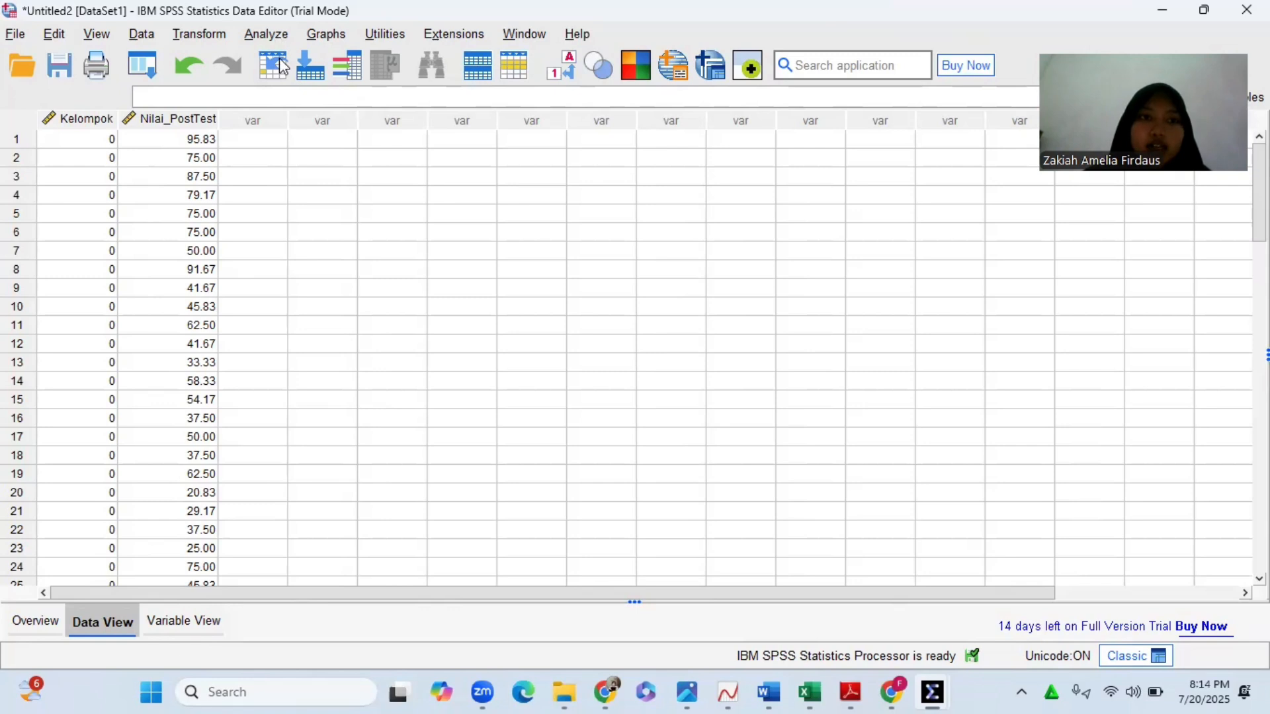
pyautogui.click(266, 34)
pyautogui.moveTo(346, 188)
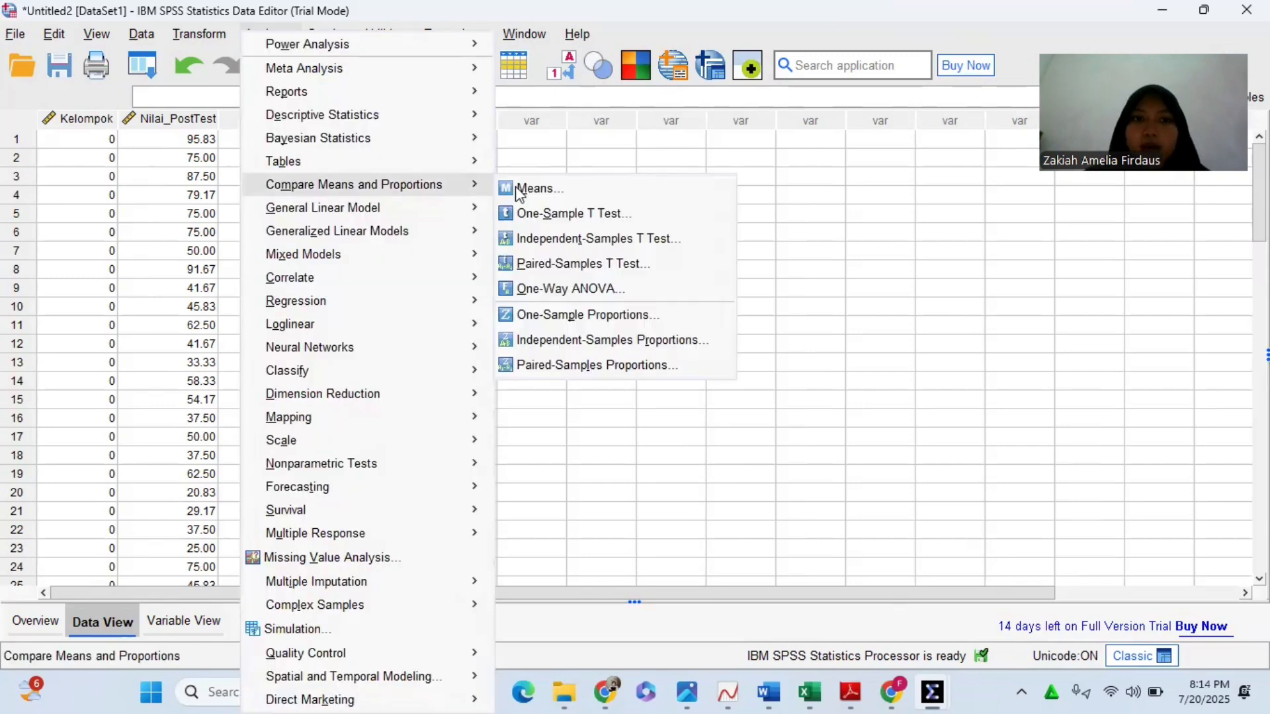
pyautogui.click(544, 247)
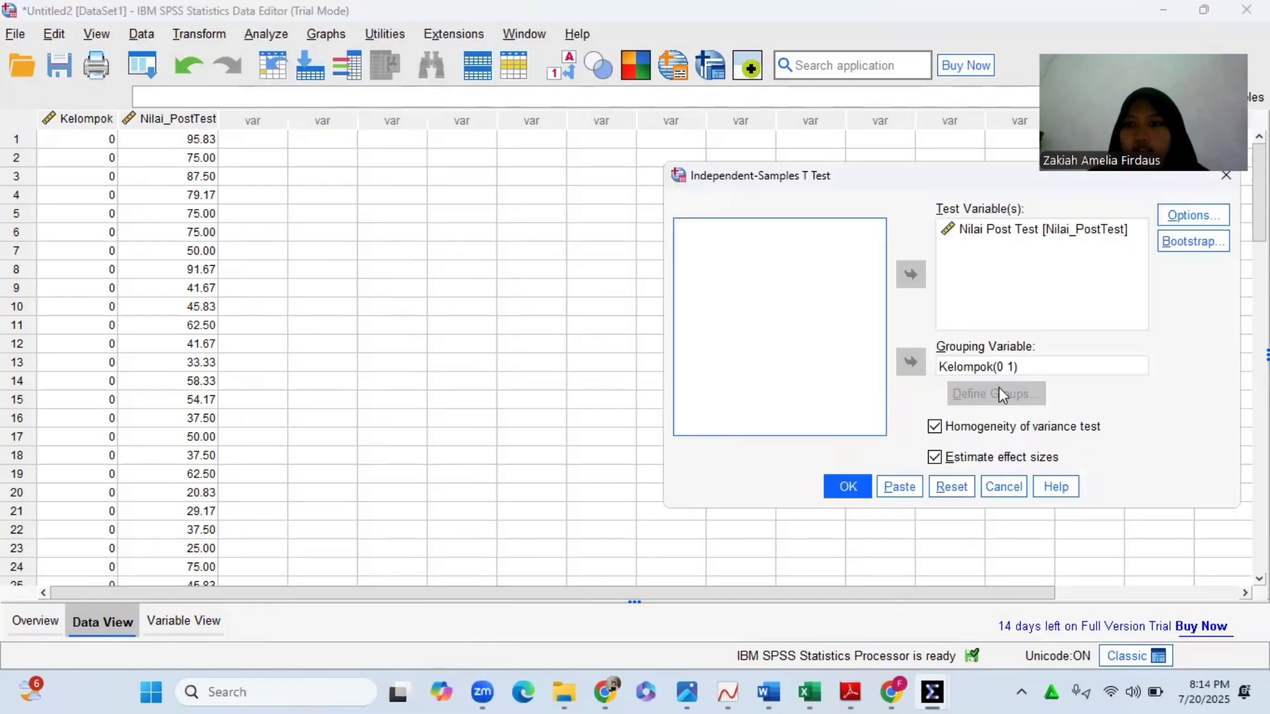
pyautogui.click(854, 490)
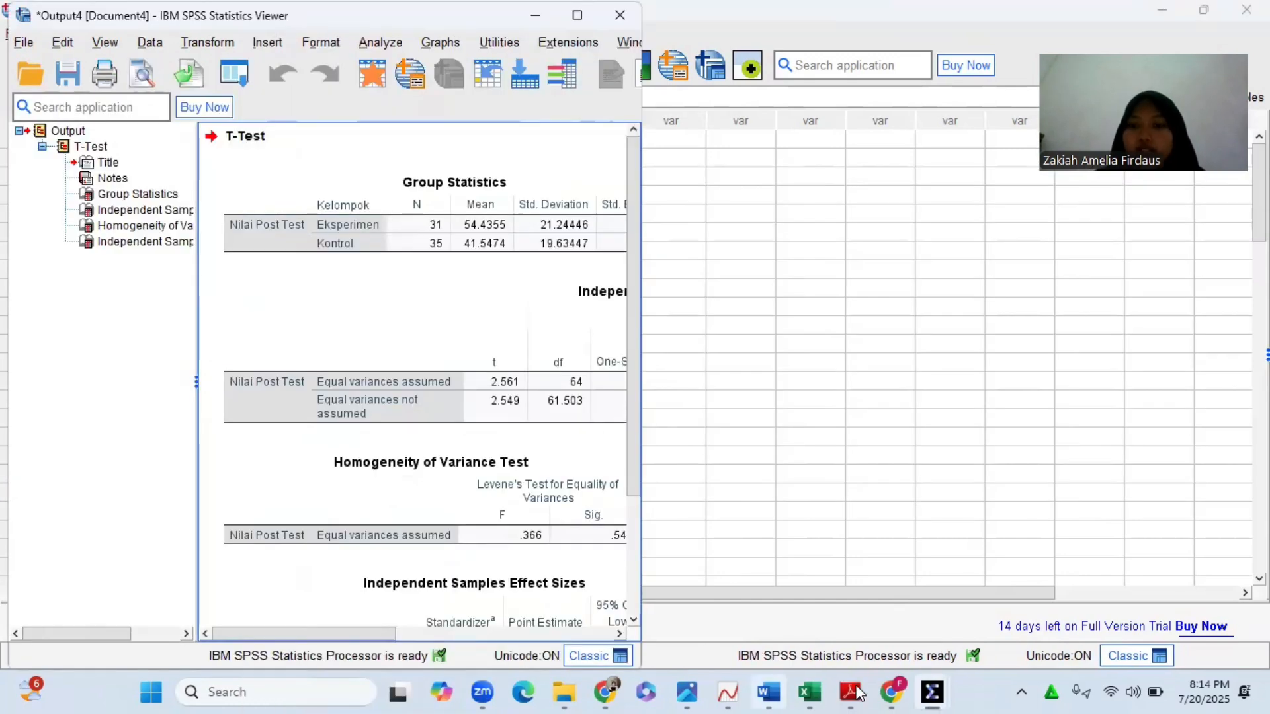
# - Switch to the thesis PDF in Adobe Reader beside the new output and compare its Lampiran 19 hypothesis results with the Independent Samples Test table
pyautogui.moveTo(851, 692)
pyautogui.click(804, 592)
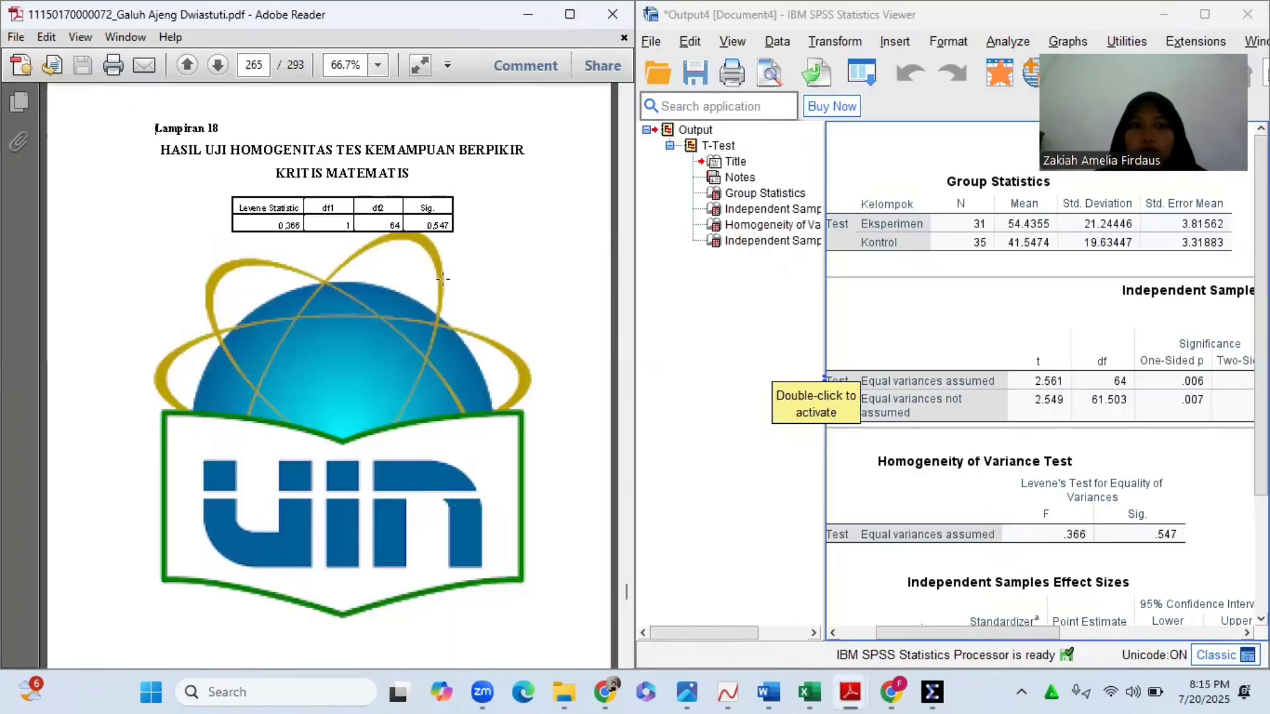
pyautogui.scroll(-3, 443, 278)
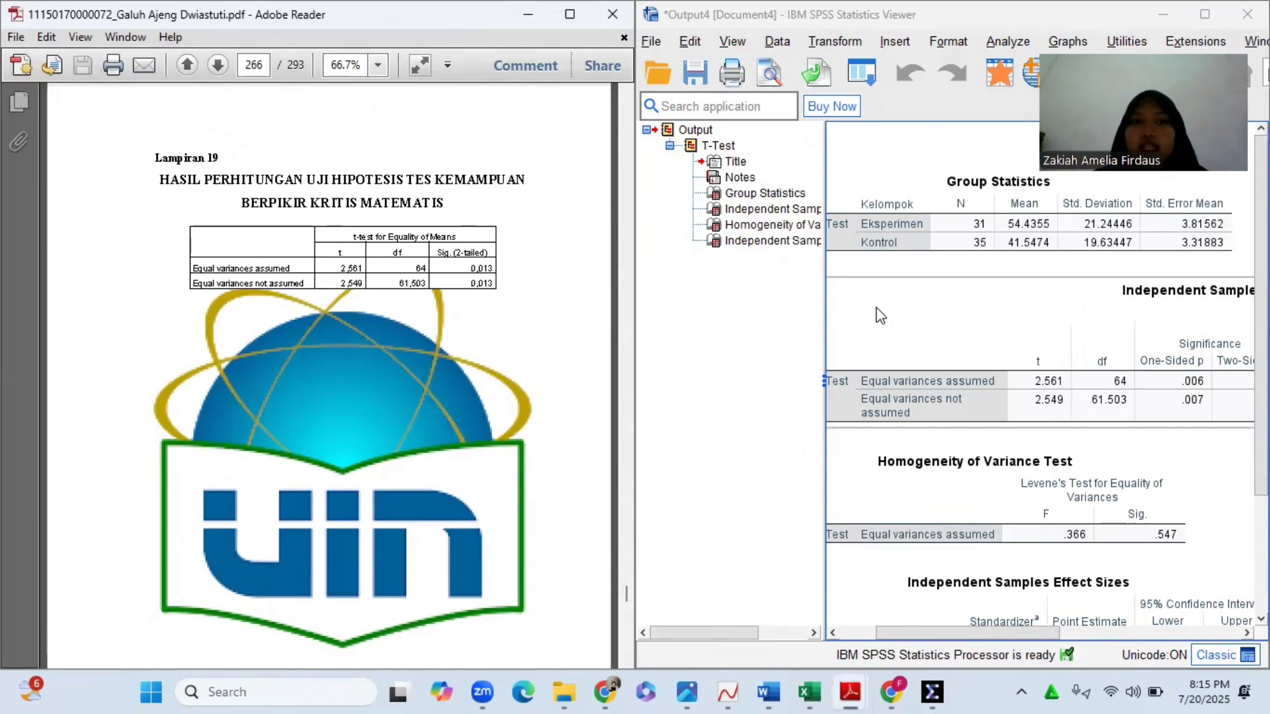
pyautogui.scroll(-3, 990, 308)
pyautogui.hscroll(5, 990, 308)
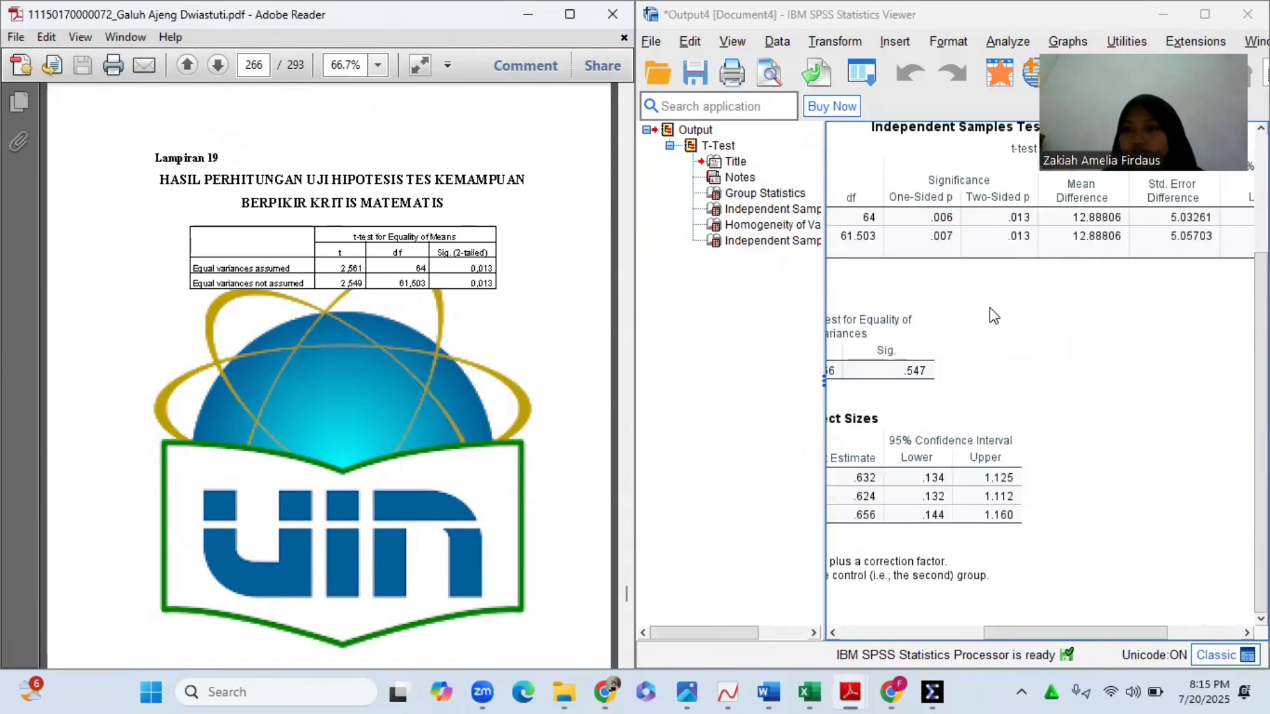
pyautogui.hscroll(3, 990, 308)
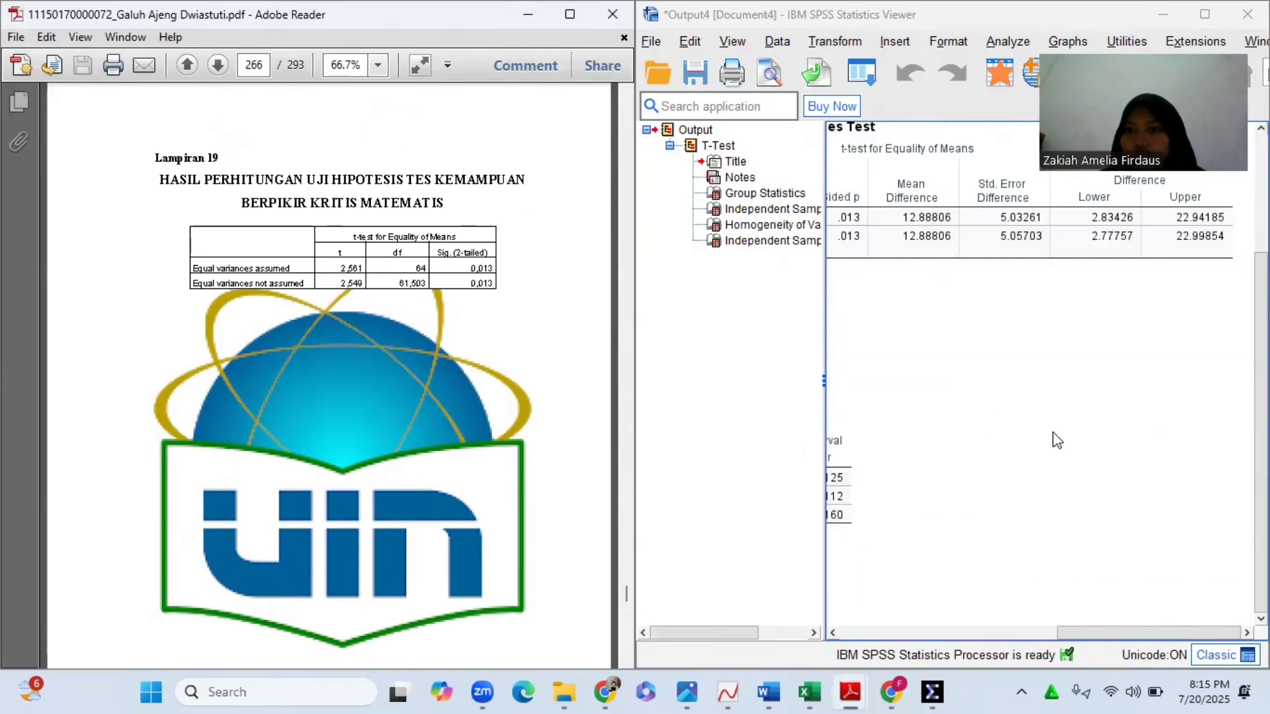
pyautogui.hscroll(-5, 1058, 441)
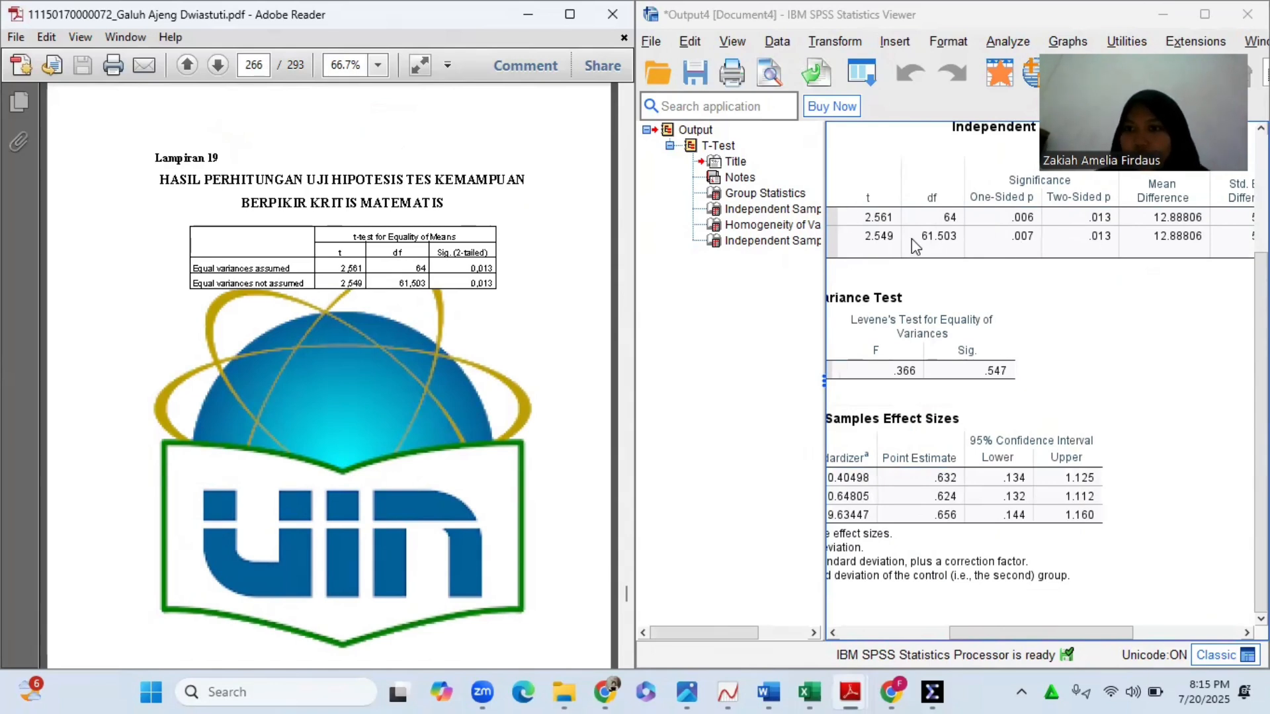
pyautogui.click(877, 147)
pyautogui.scroll(3, 879, 157)
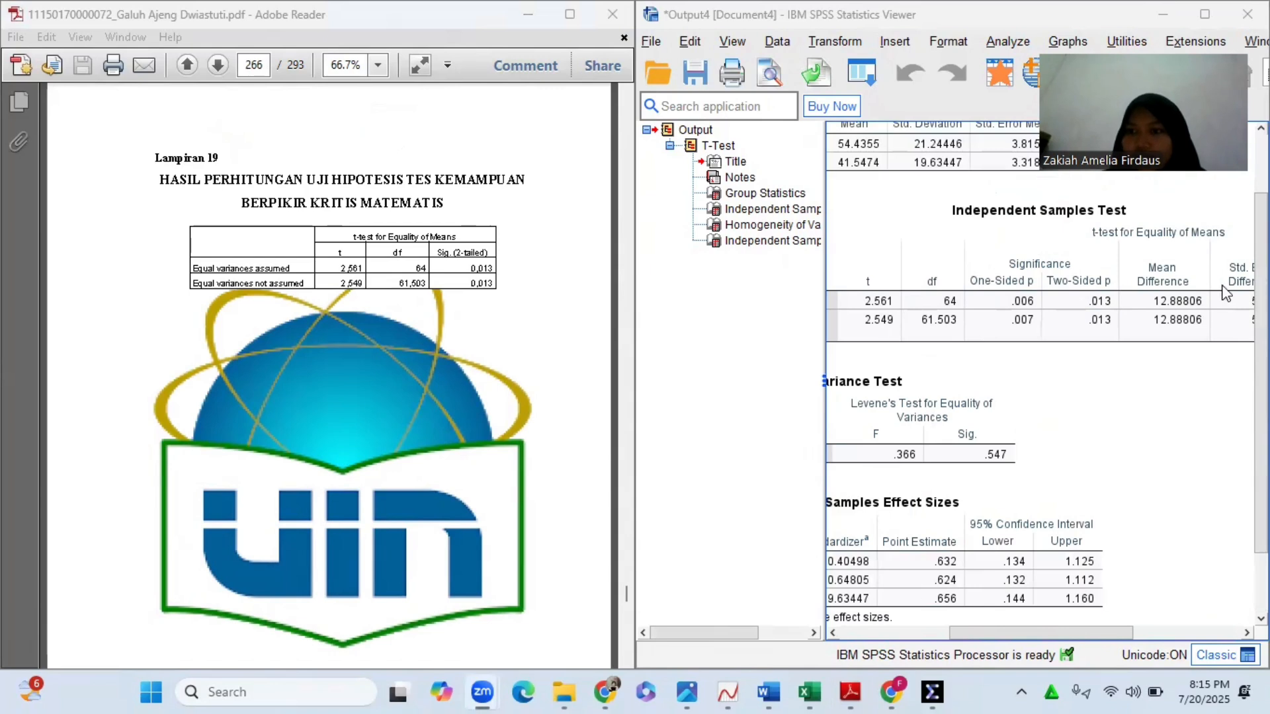
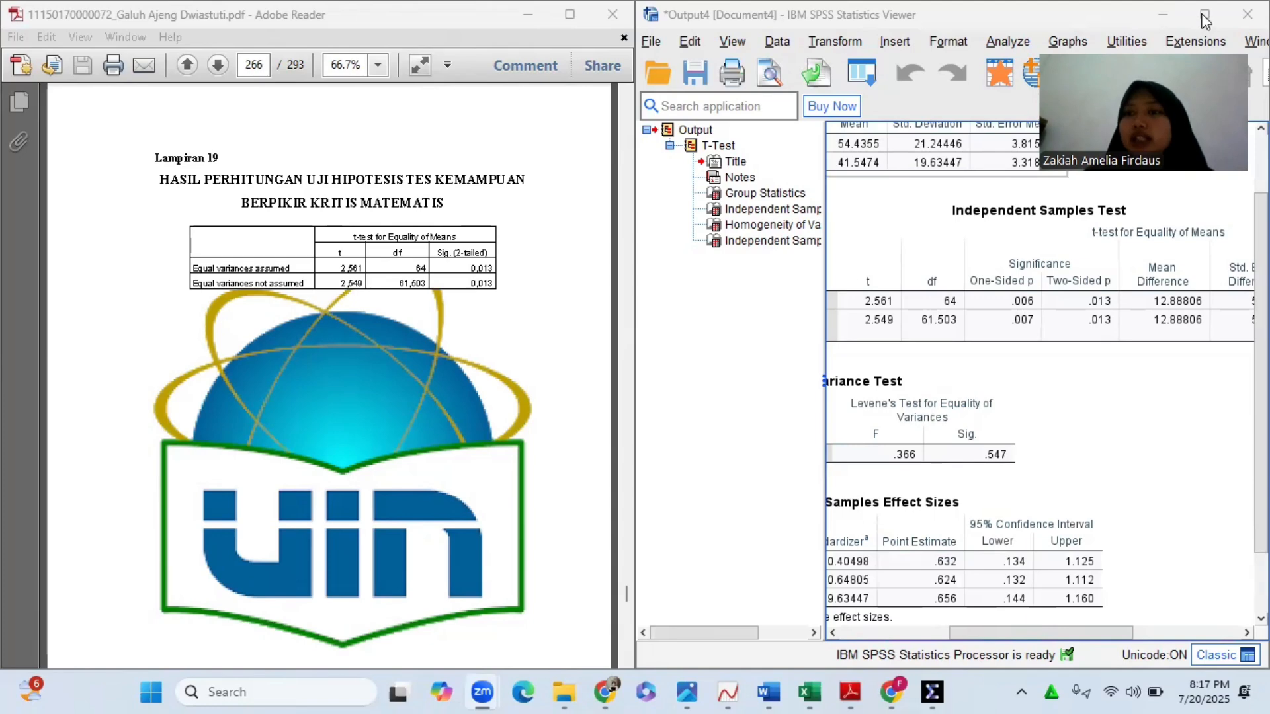
# - Recheck the thesis's Lampiran 19 t-test table and maximize the SPSS output viewer to examine the full T-Test results
pyautogui.scroll(-5, 500, 246)
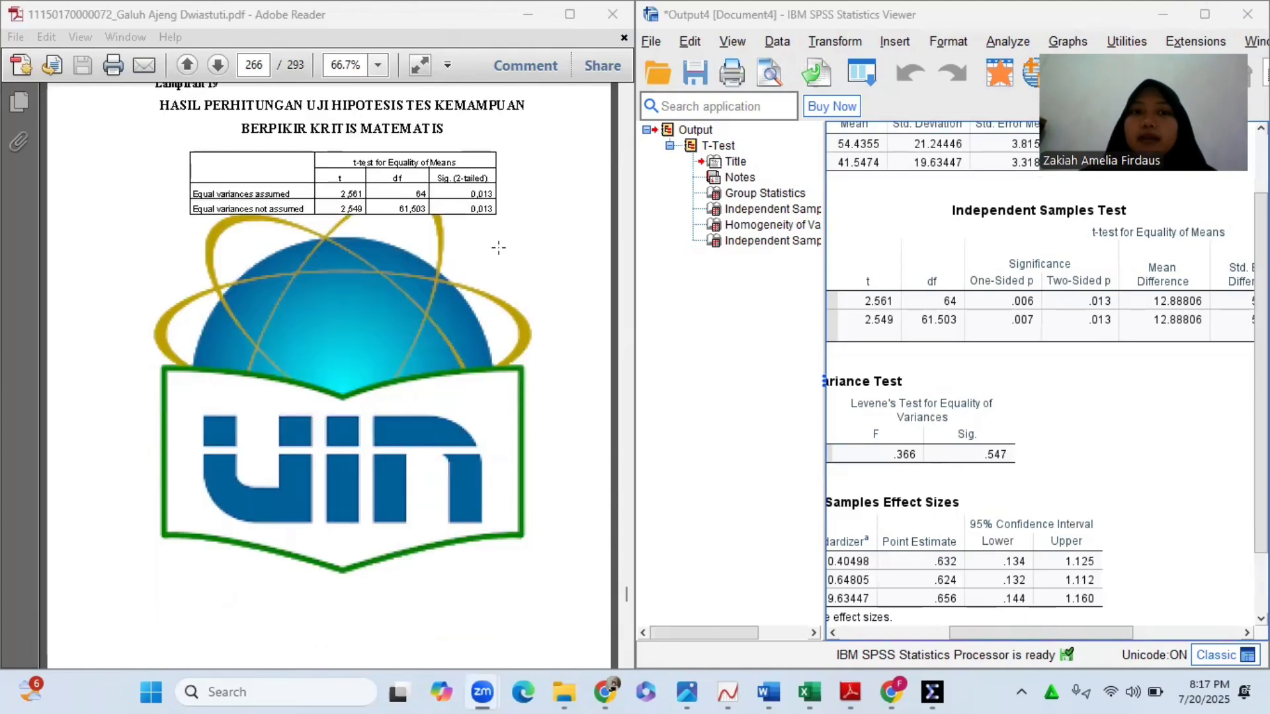
pyautogui.scroll(6, 501, 255)
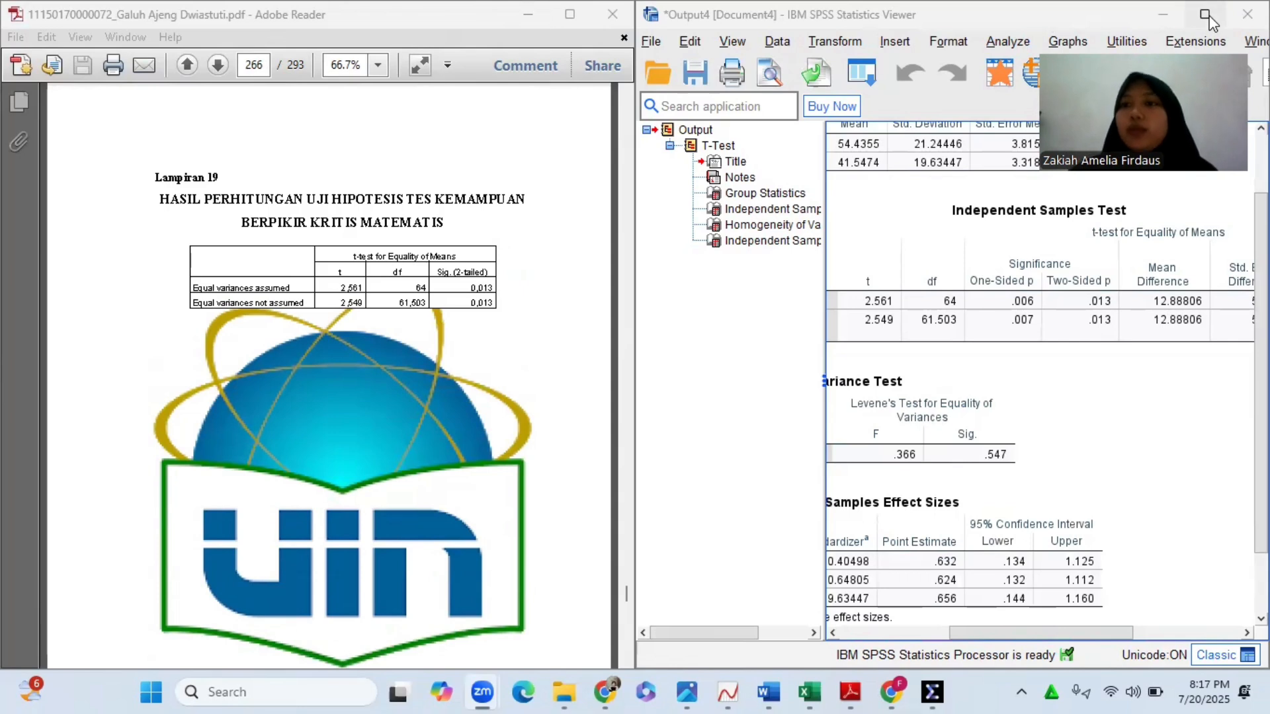
pyautogui.click(869, 239)
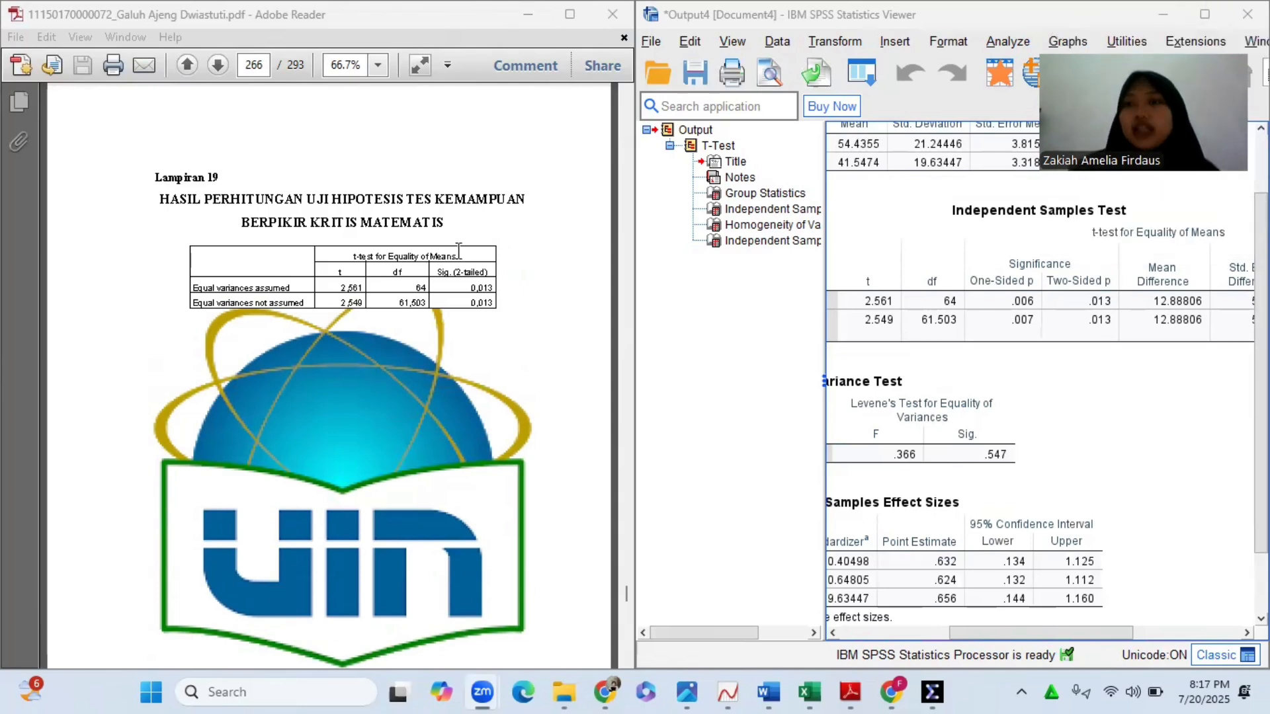
pyautogui.click(1203, 12)
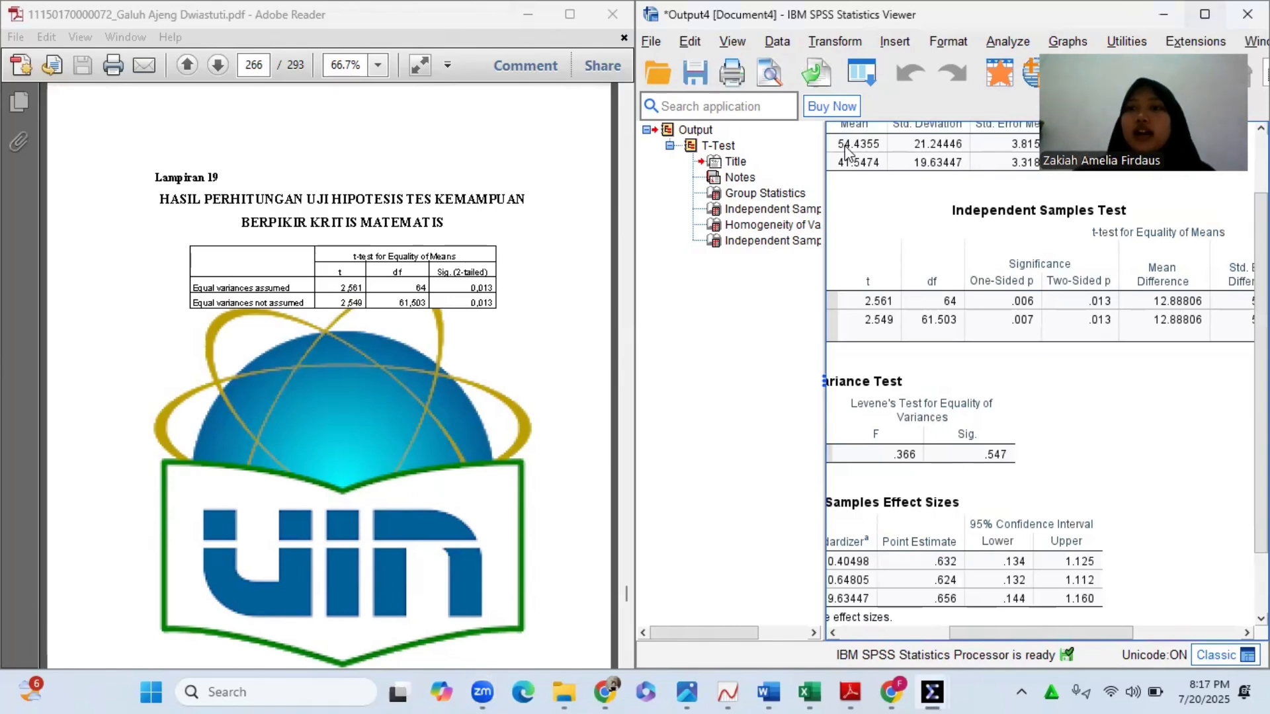
pyautogui.click(1206, 18)
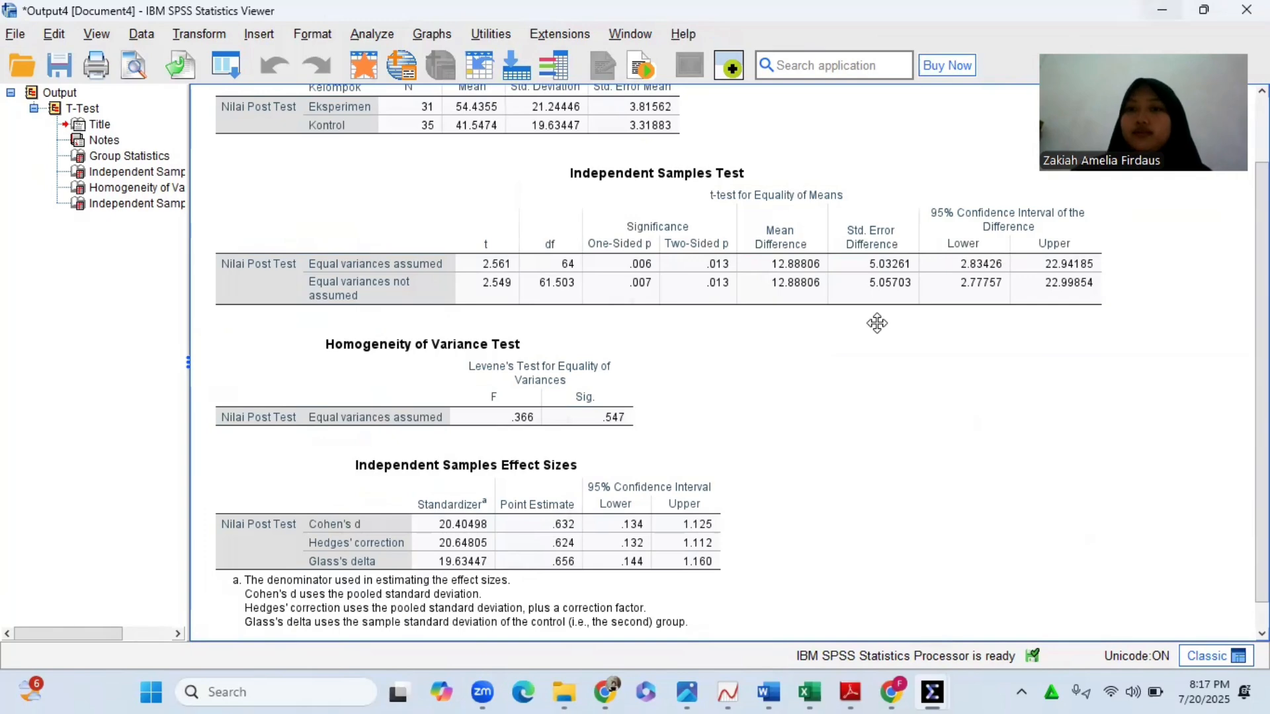